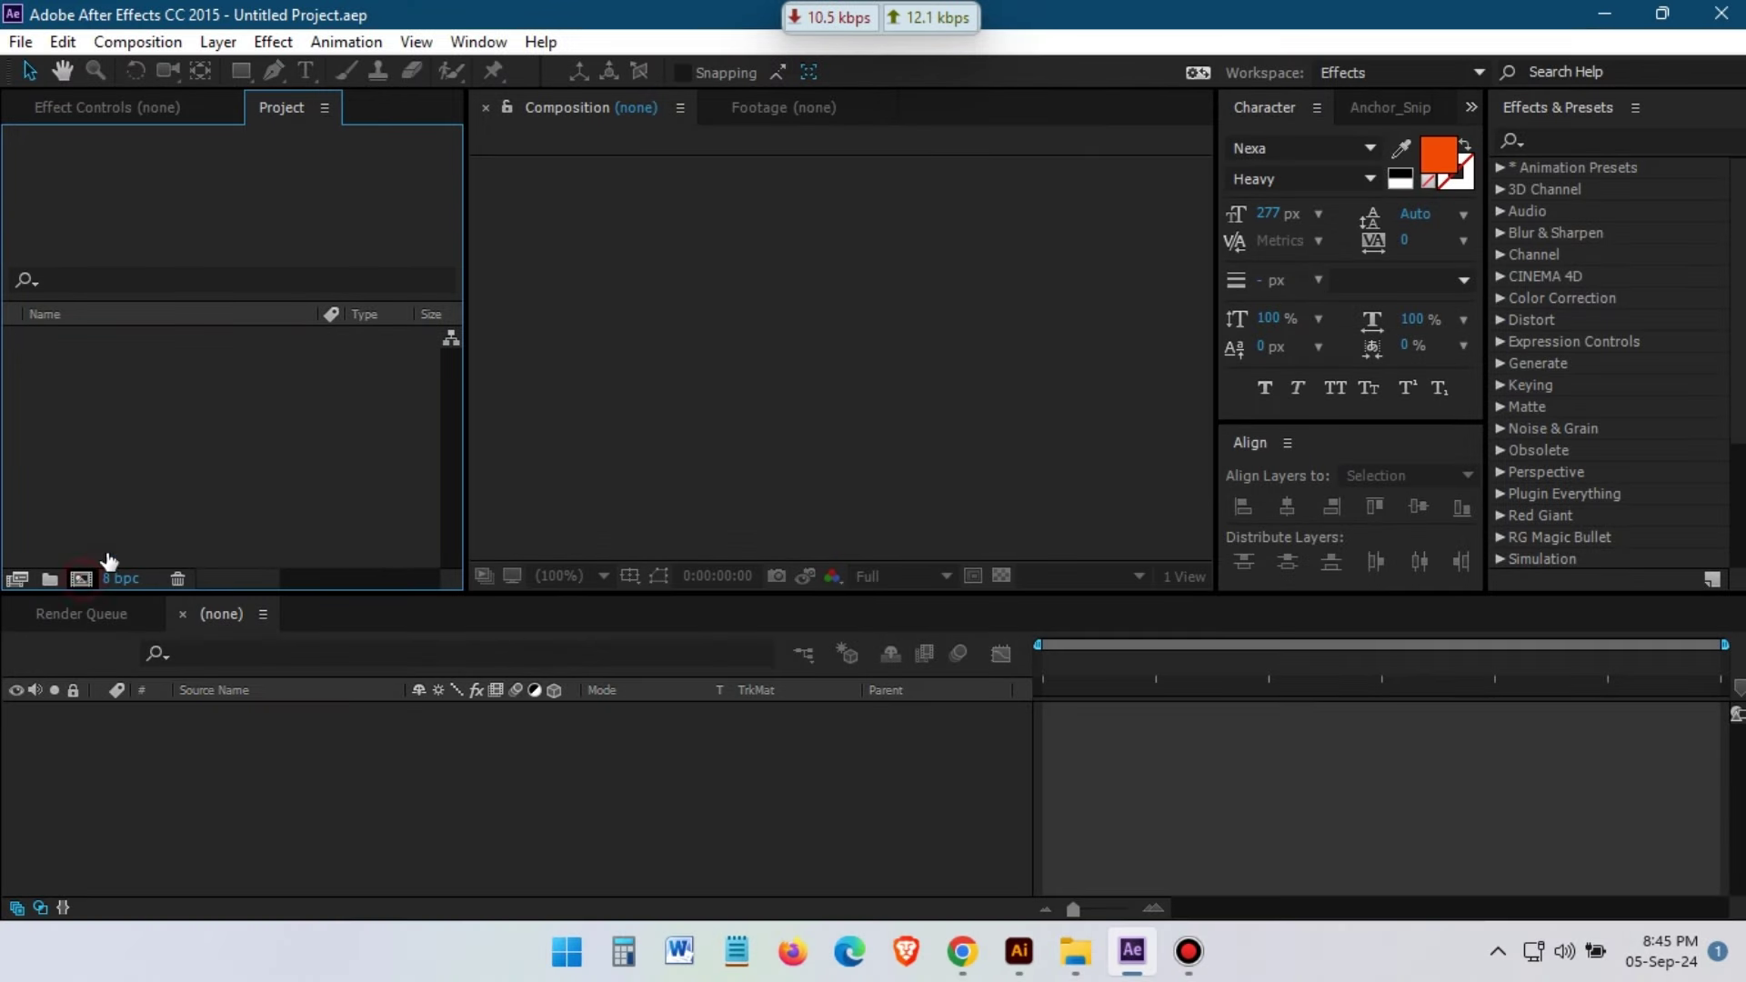
Create a new composition named main with a 15-second duration
click(81, 578)
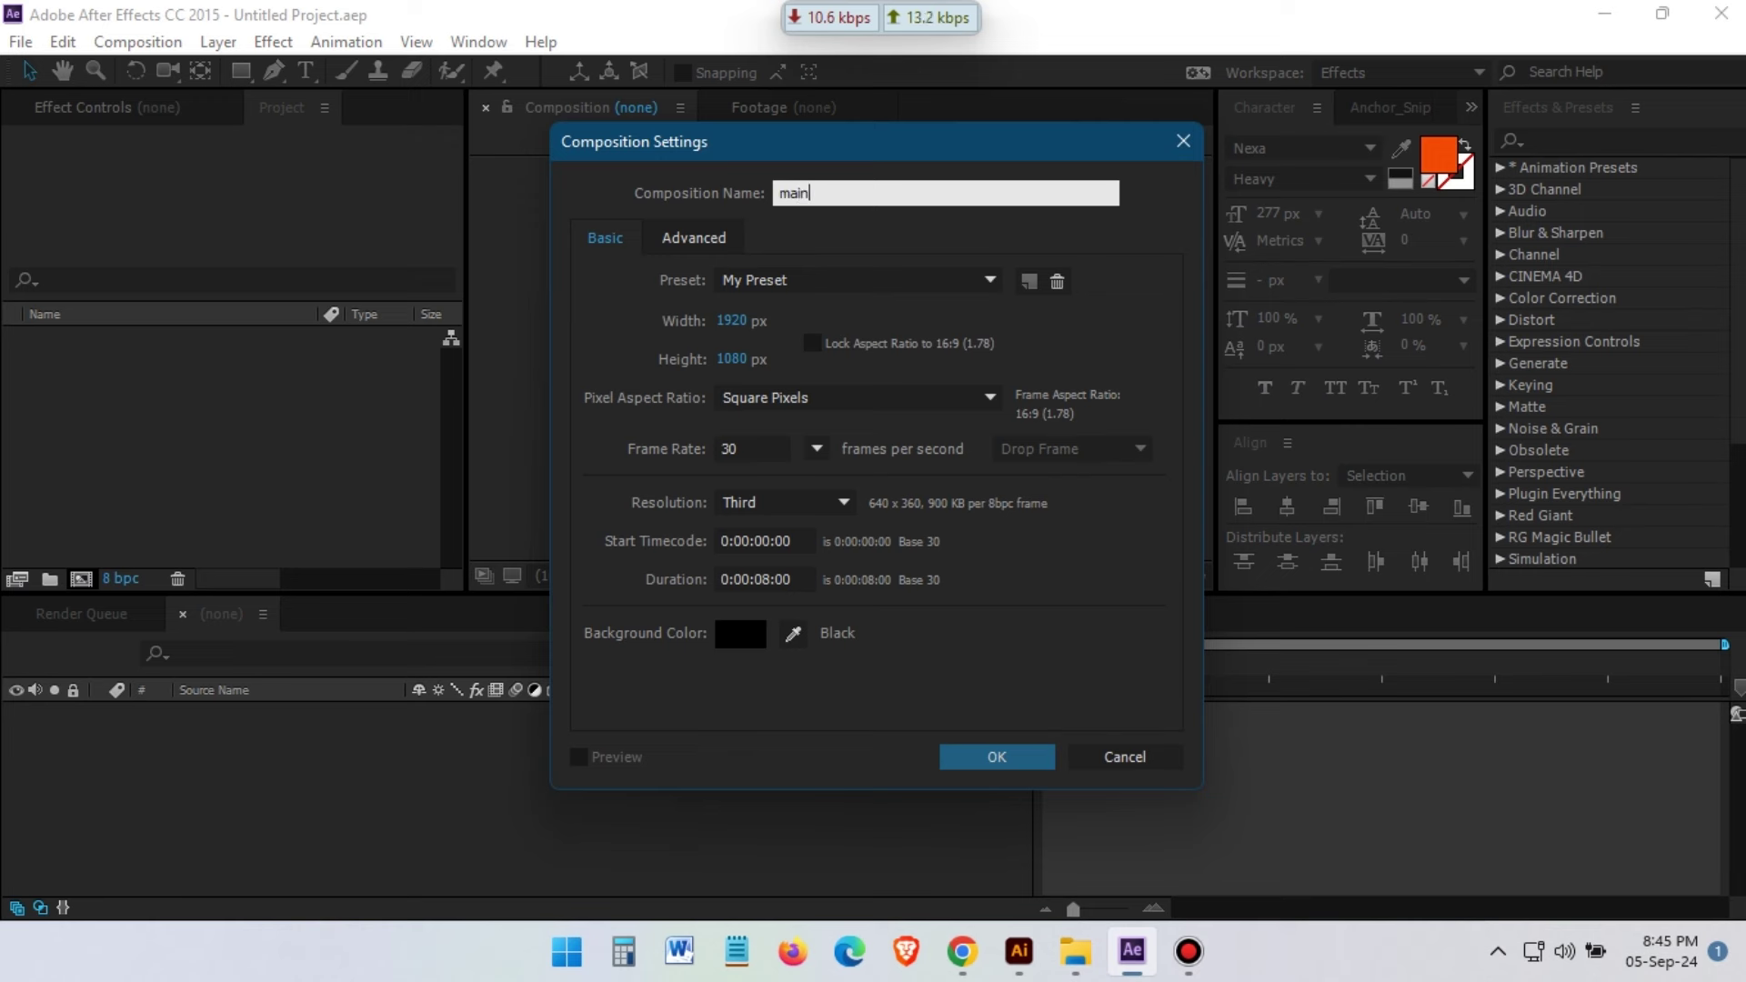
drag(754, 579, 768, 578)
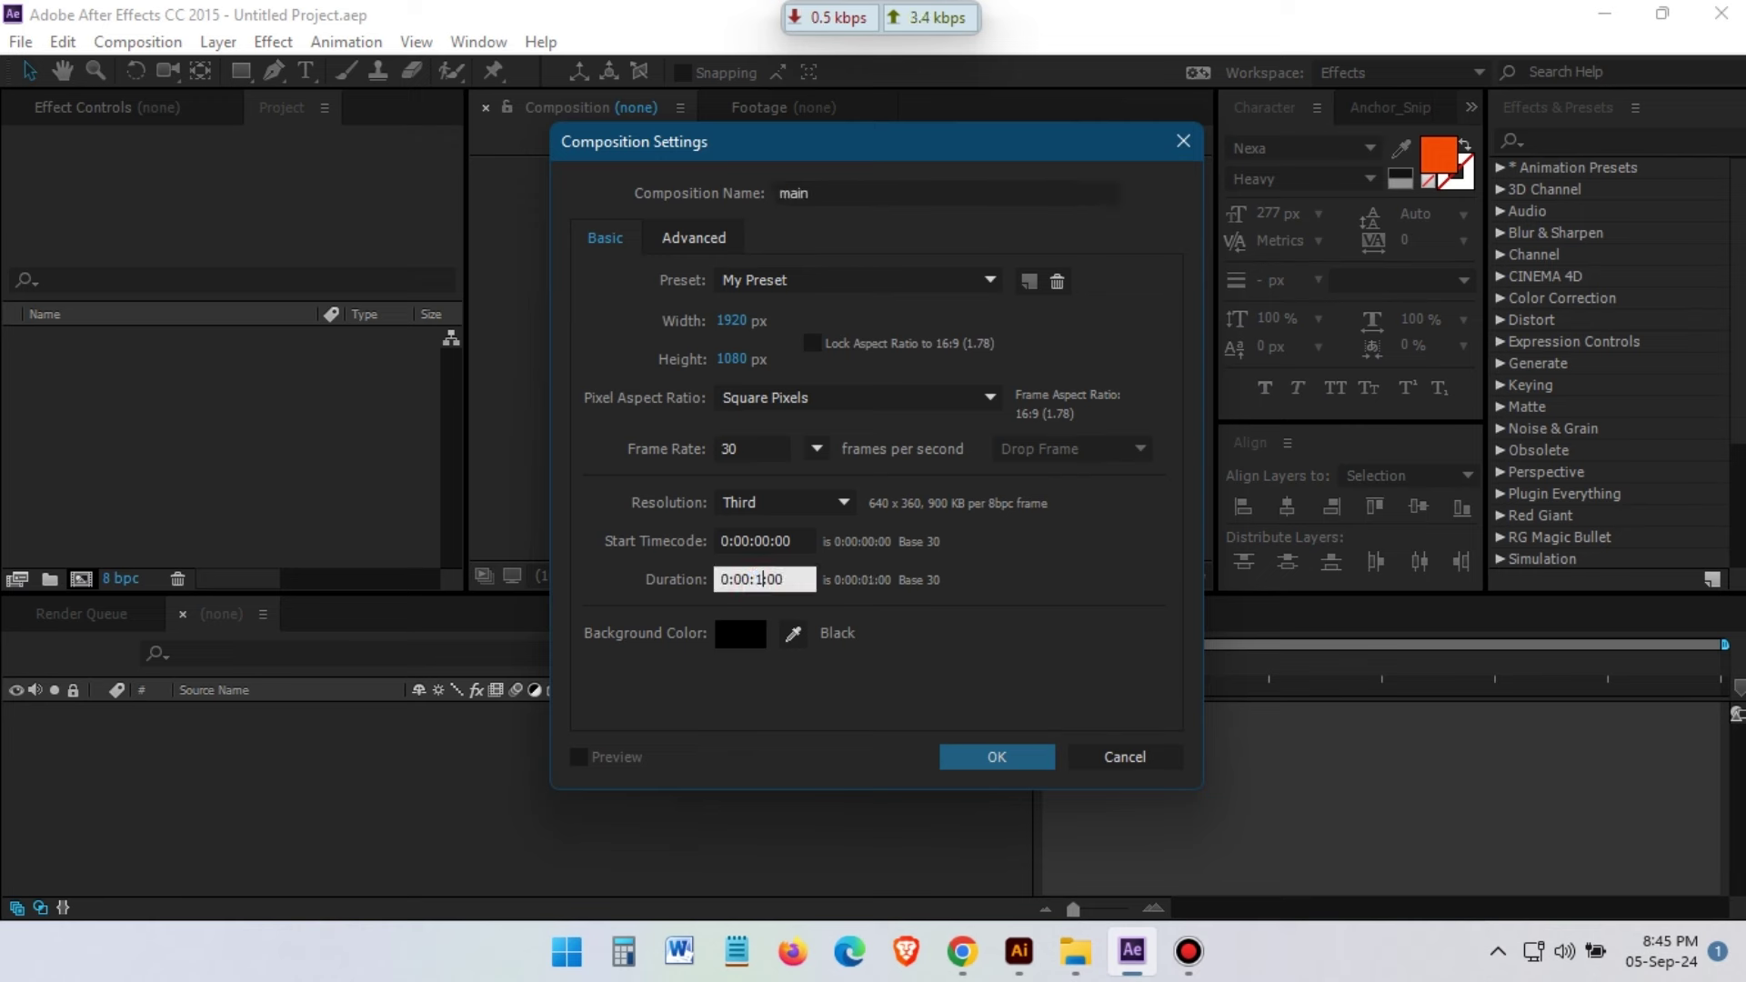
click(997, 758)
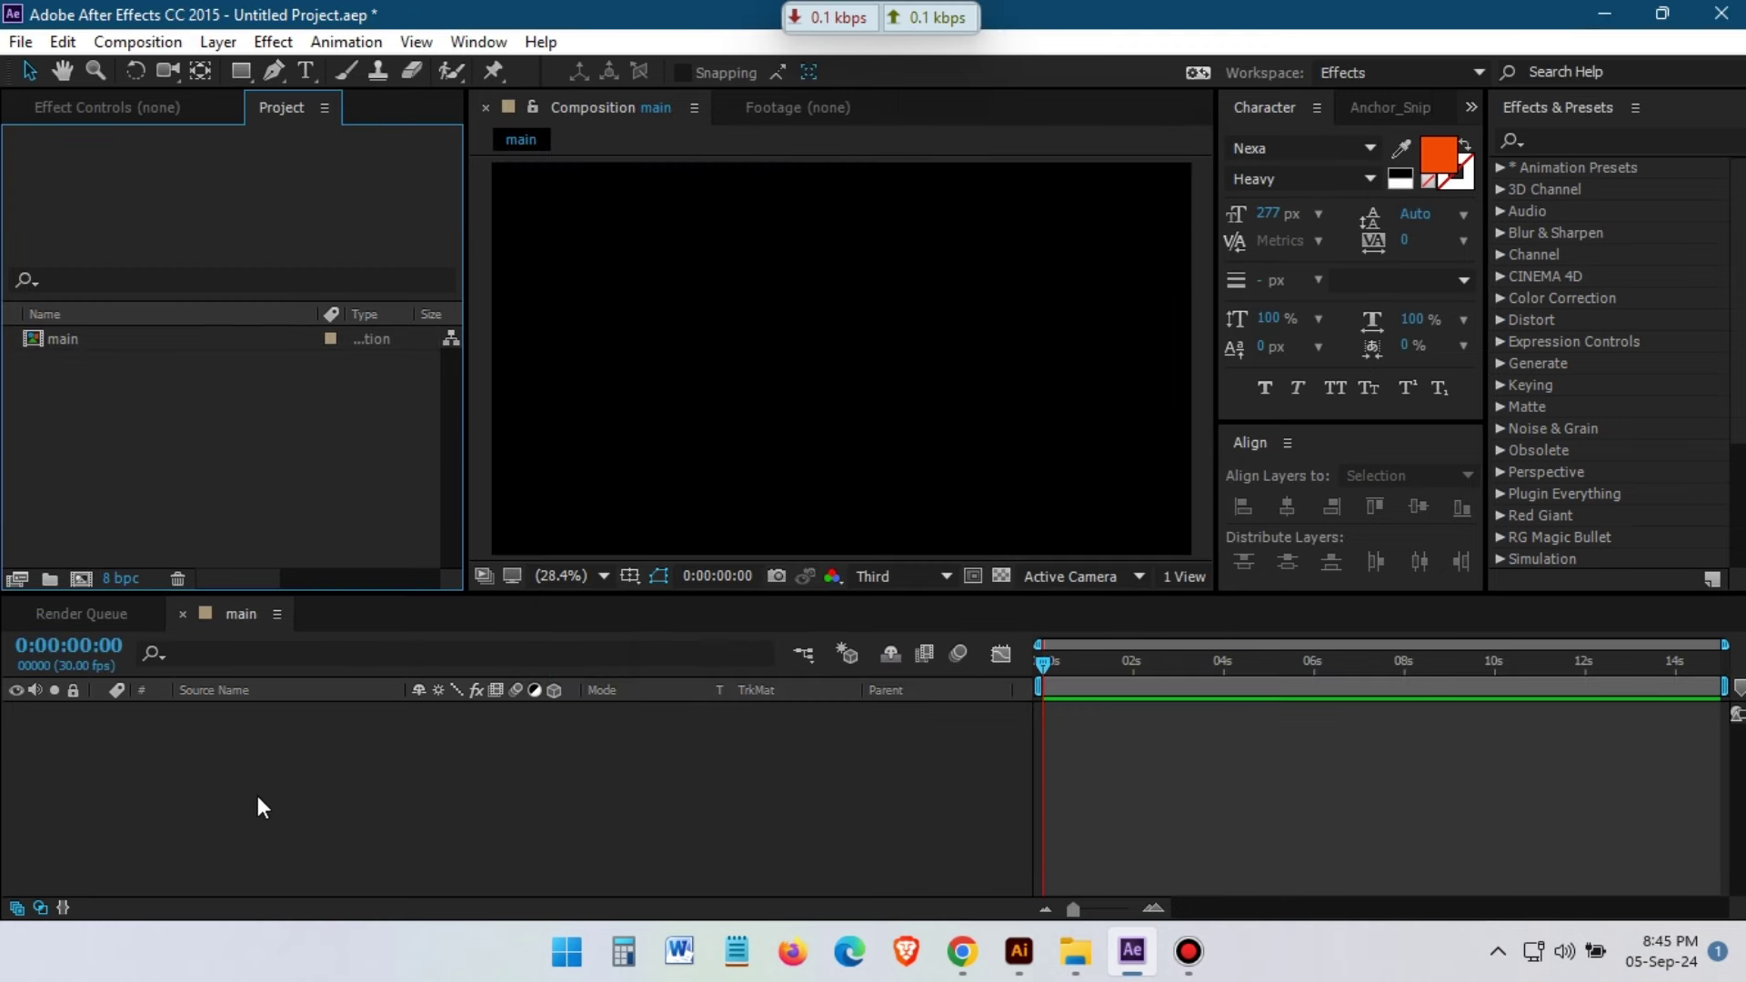
Add a black 1920x1080 solid layer named Logo_Mask to the timeline
right_click(260, 805)
mouse_move(346, 546)
click(660, 612)
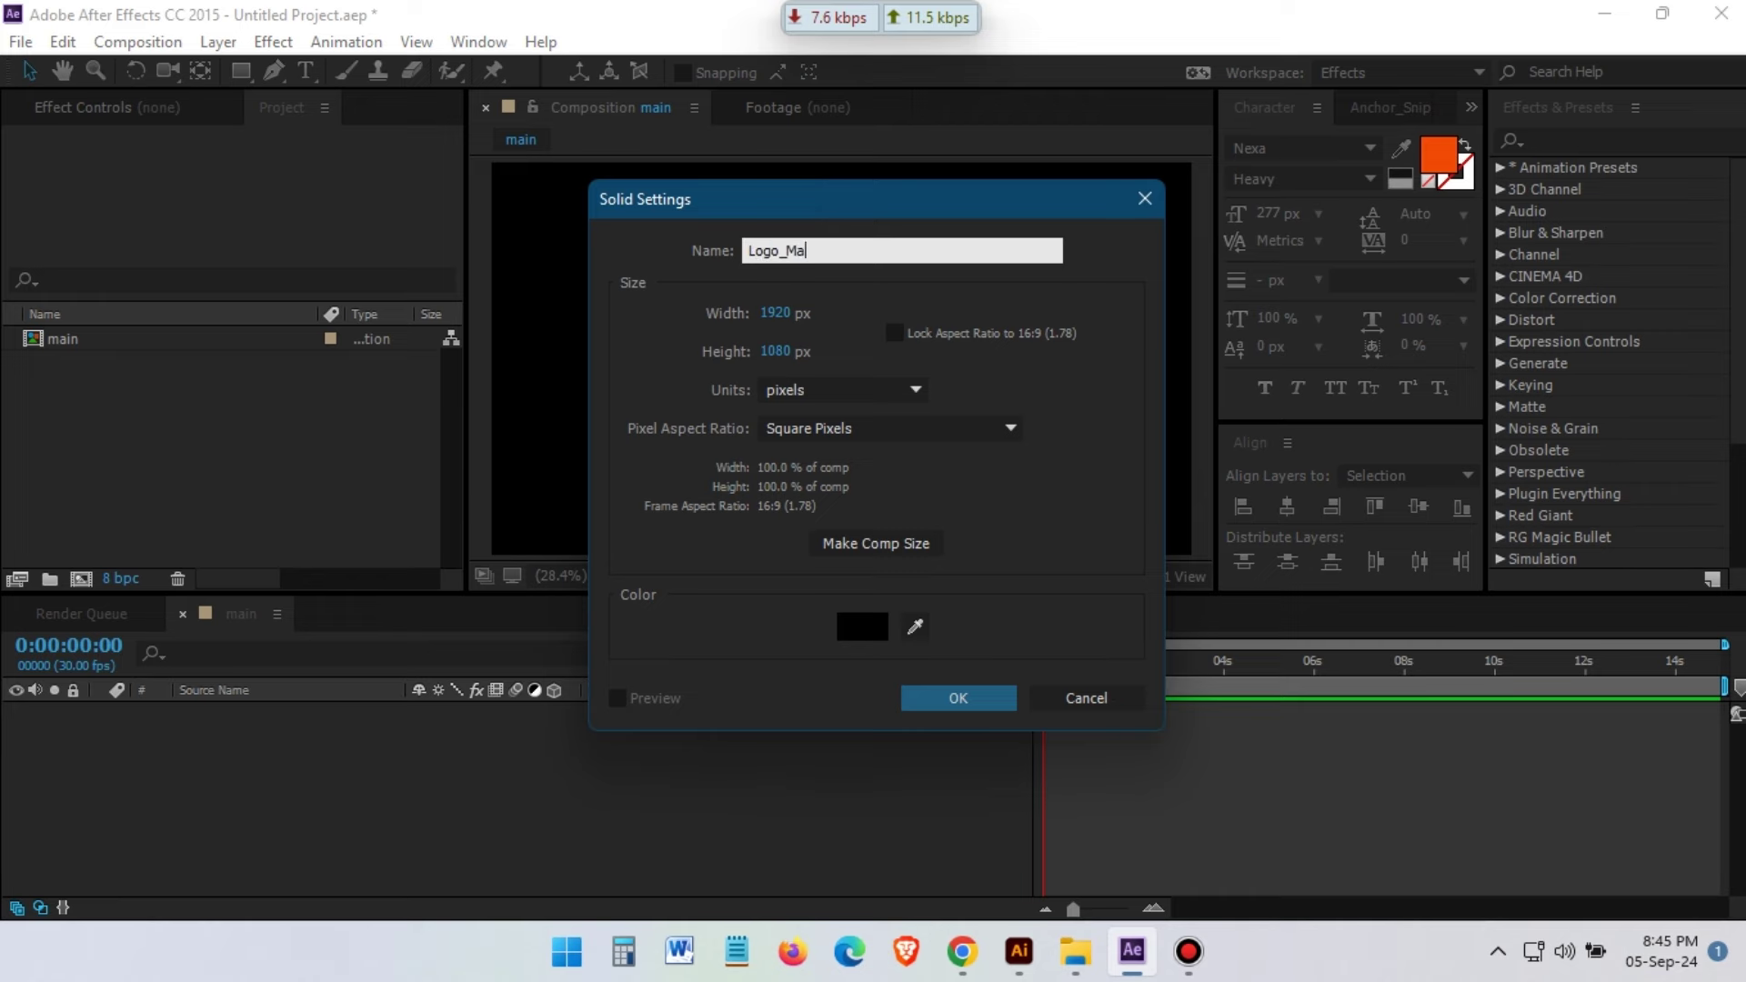
click(971, 698)
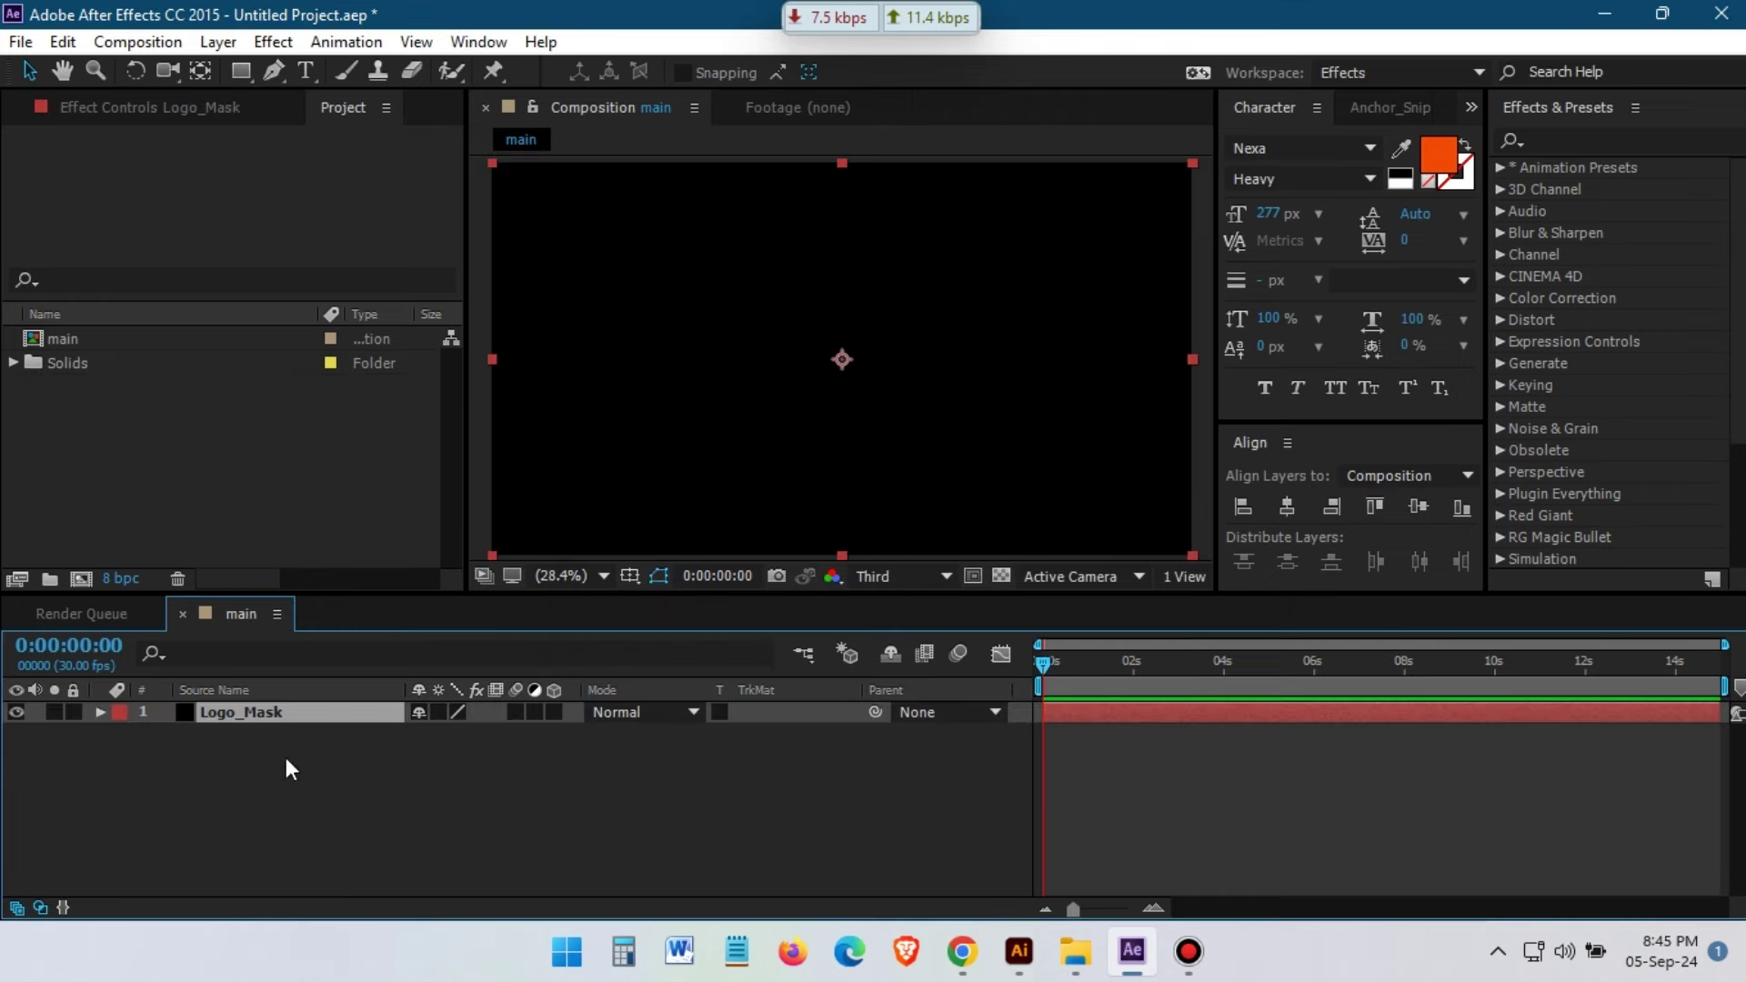
In Illustrator, select the whole laurel-wreath logo and copy it
click(1022, 951)
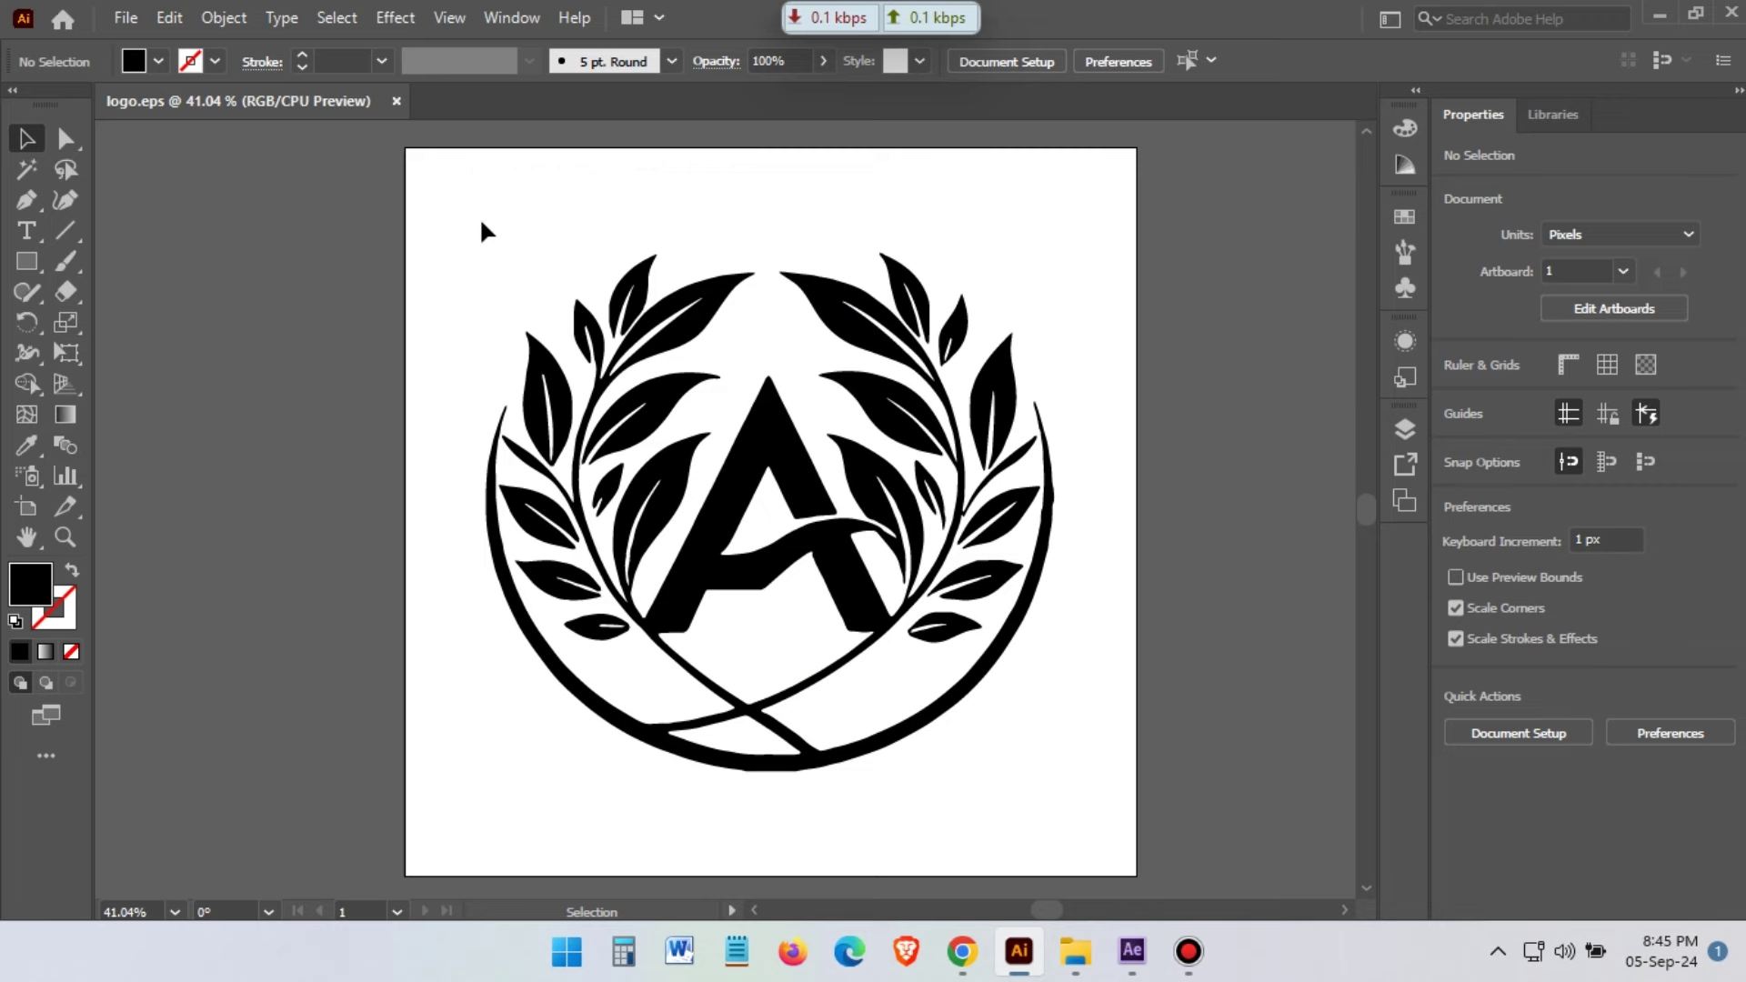
drag(482, 225, 1103, 799)
click(169, 17)
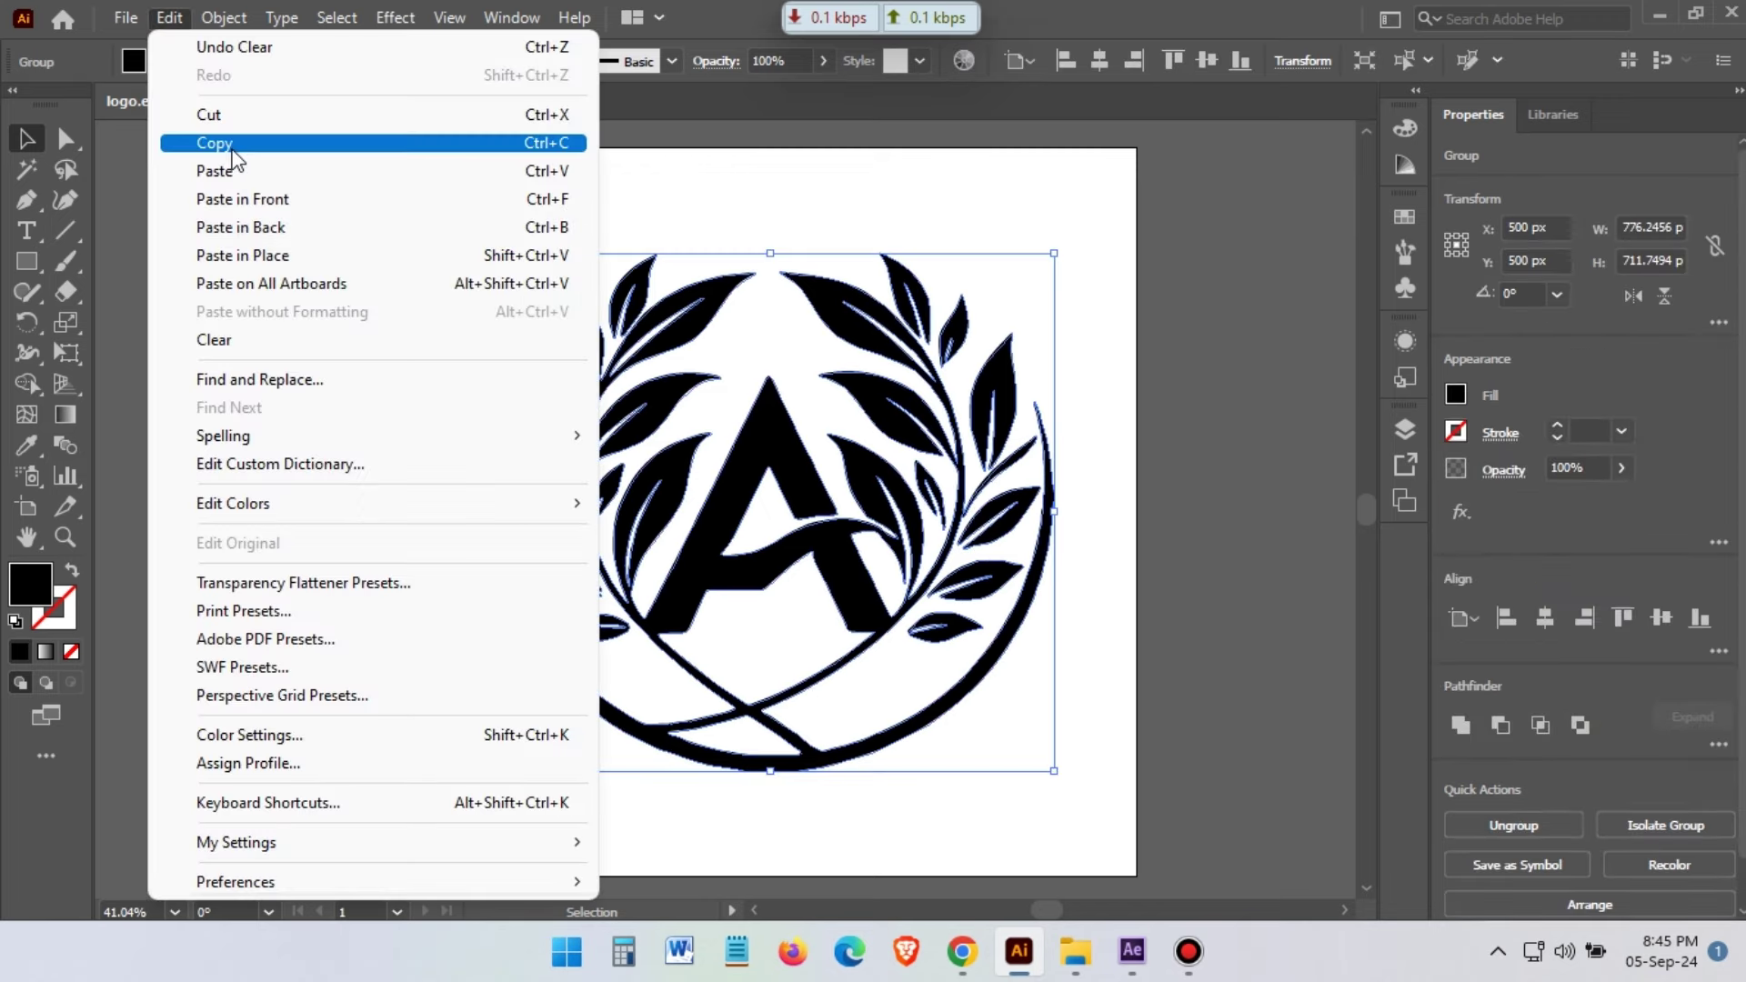
click(215, 143)
Fill the logo with white, copy it again, and return to After Effects
click(158, 61)
click(54, 106)
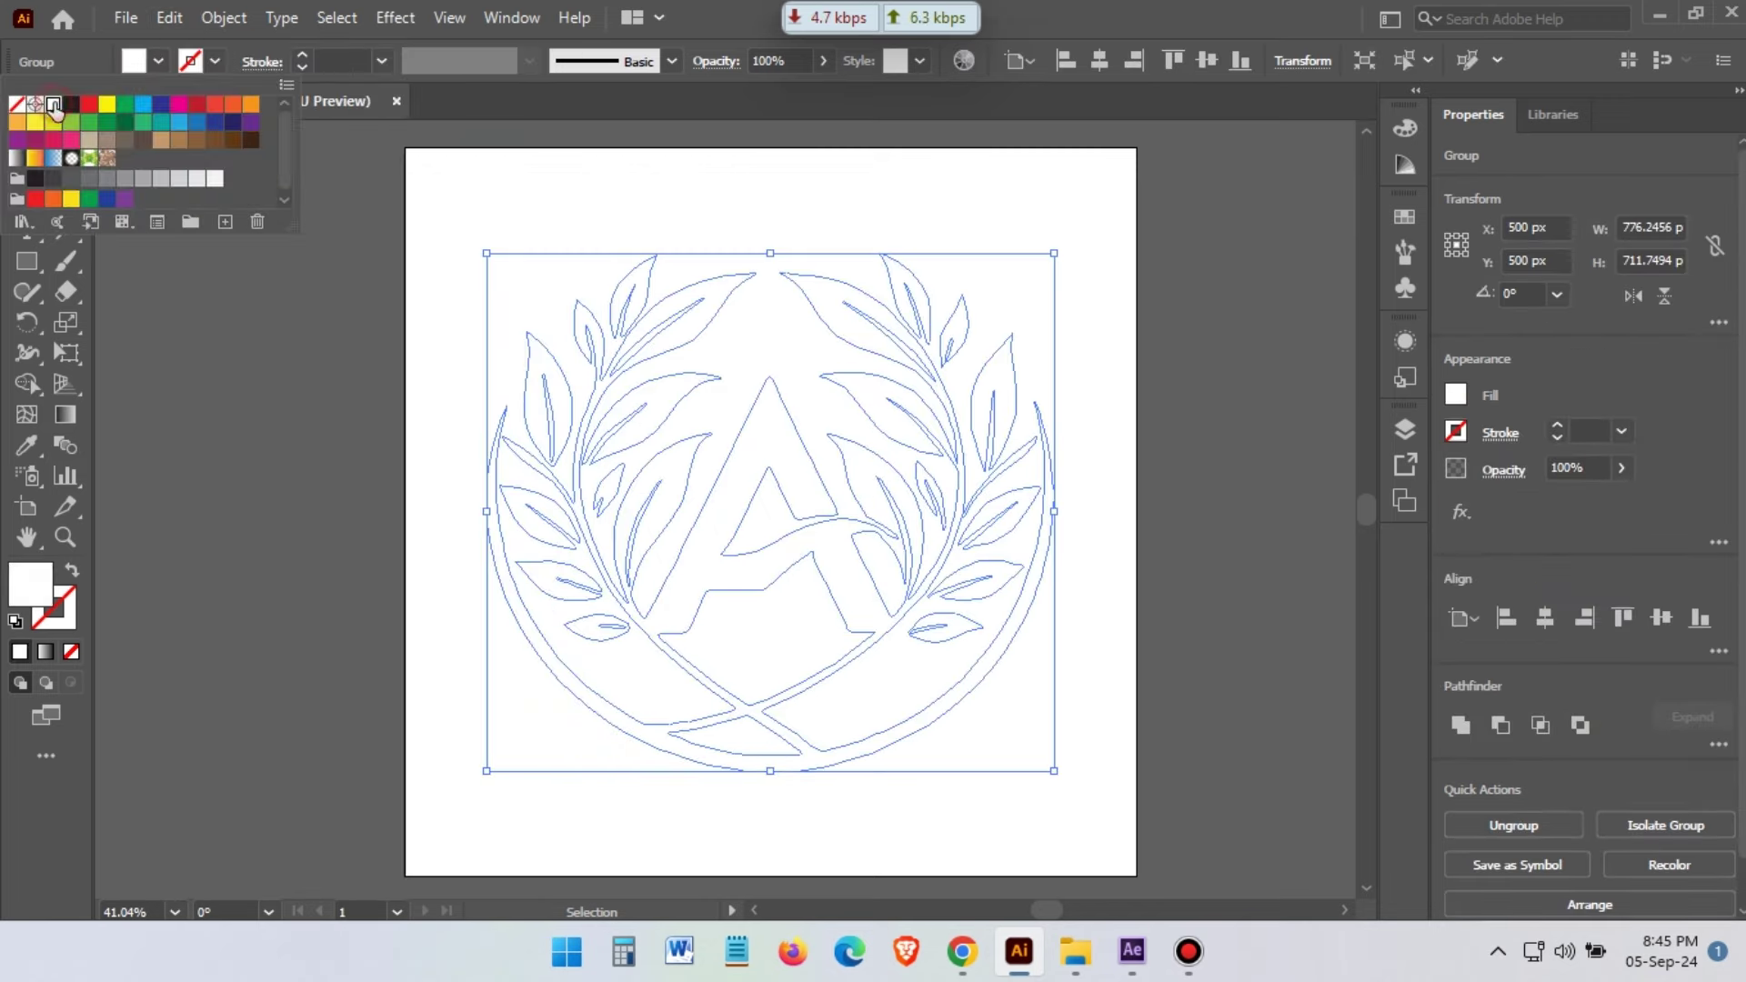
click(169, 17)
click(215, 143)
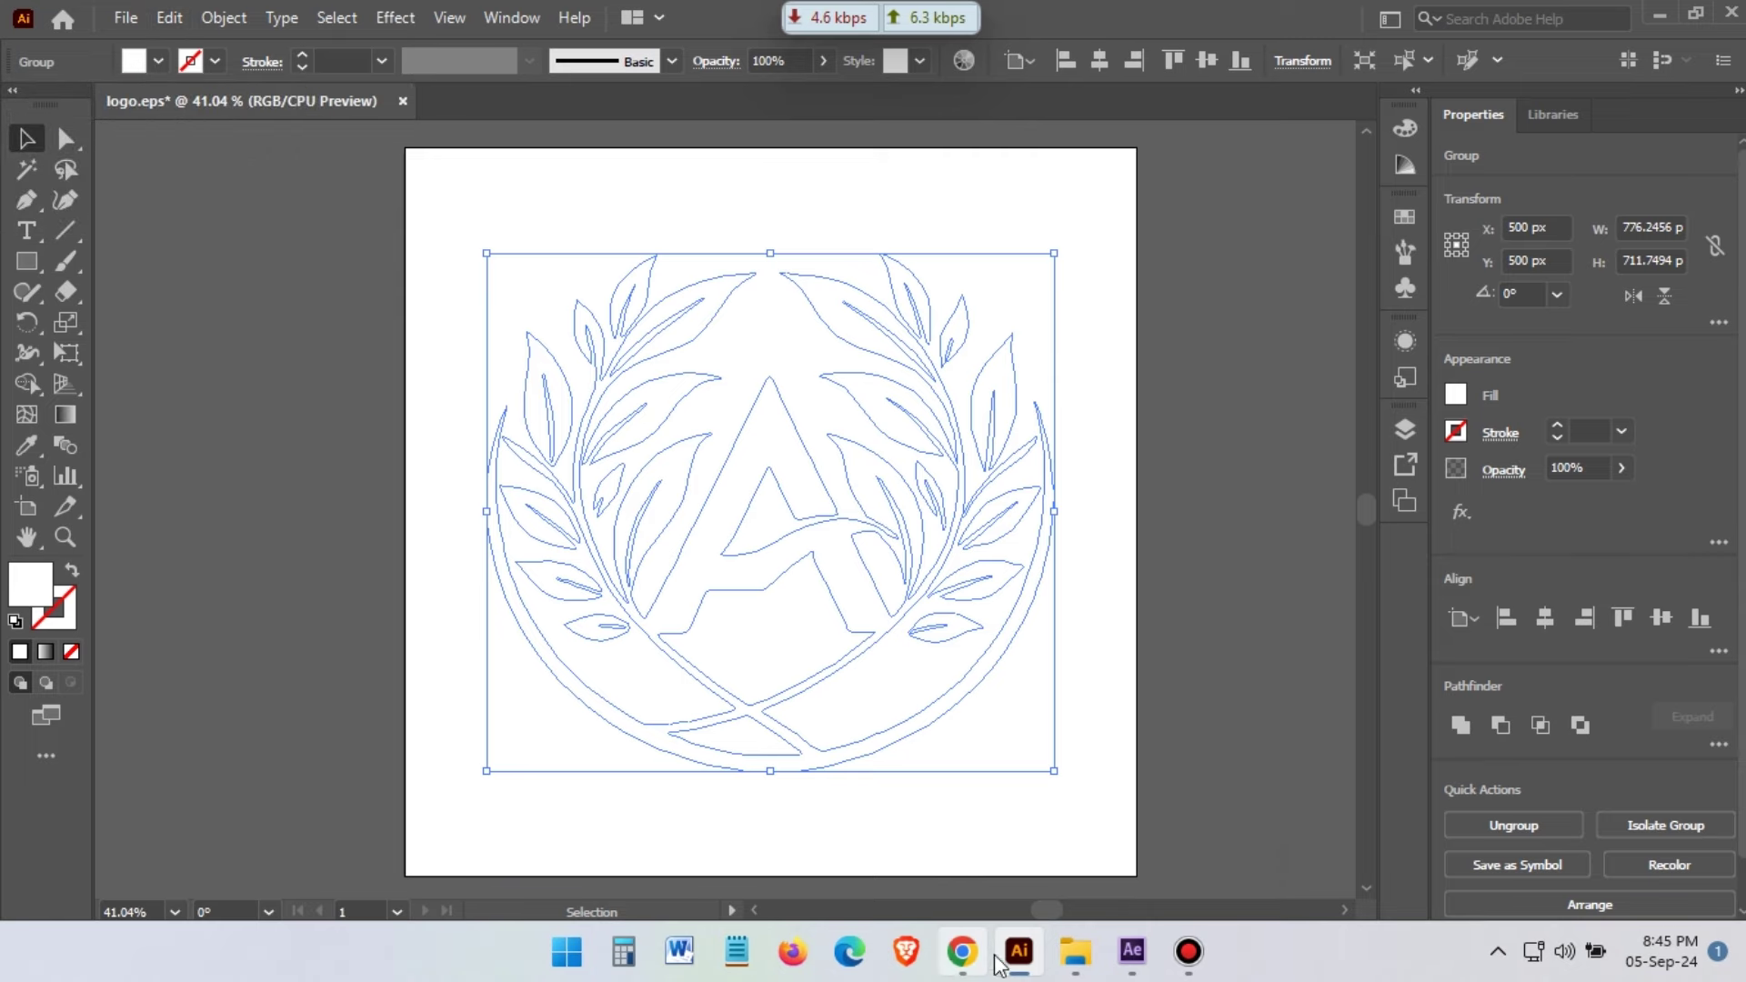
click(1132, 952)
click(63, 42)
Paste the logo paths as masks into the Logo_Mask layer and check them over the transparency grid
click(109, 308)
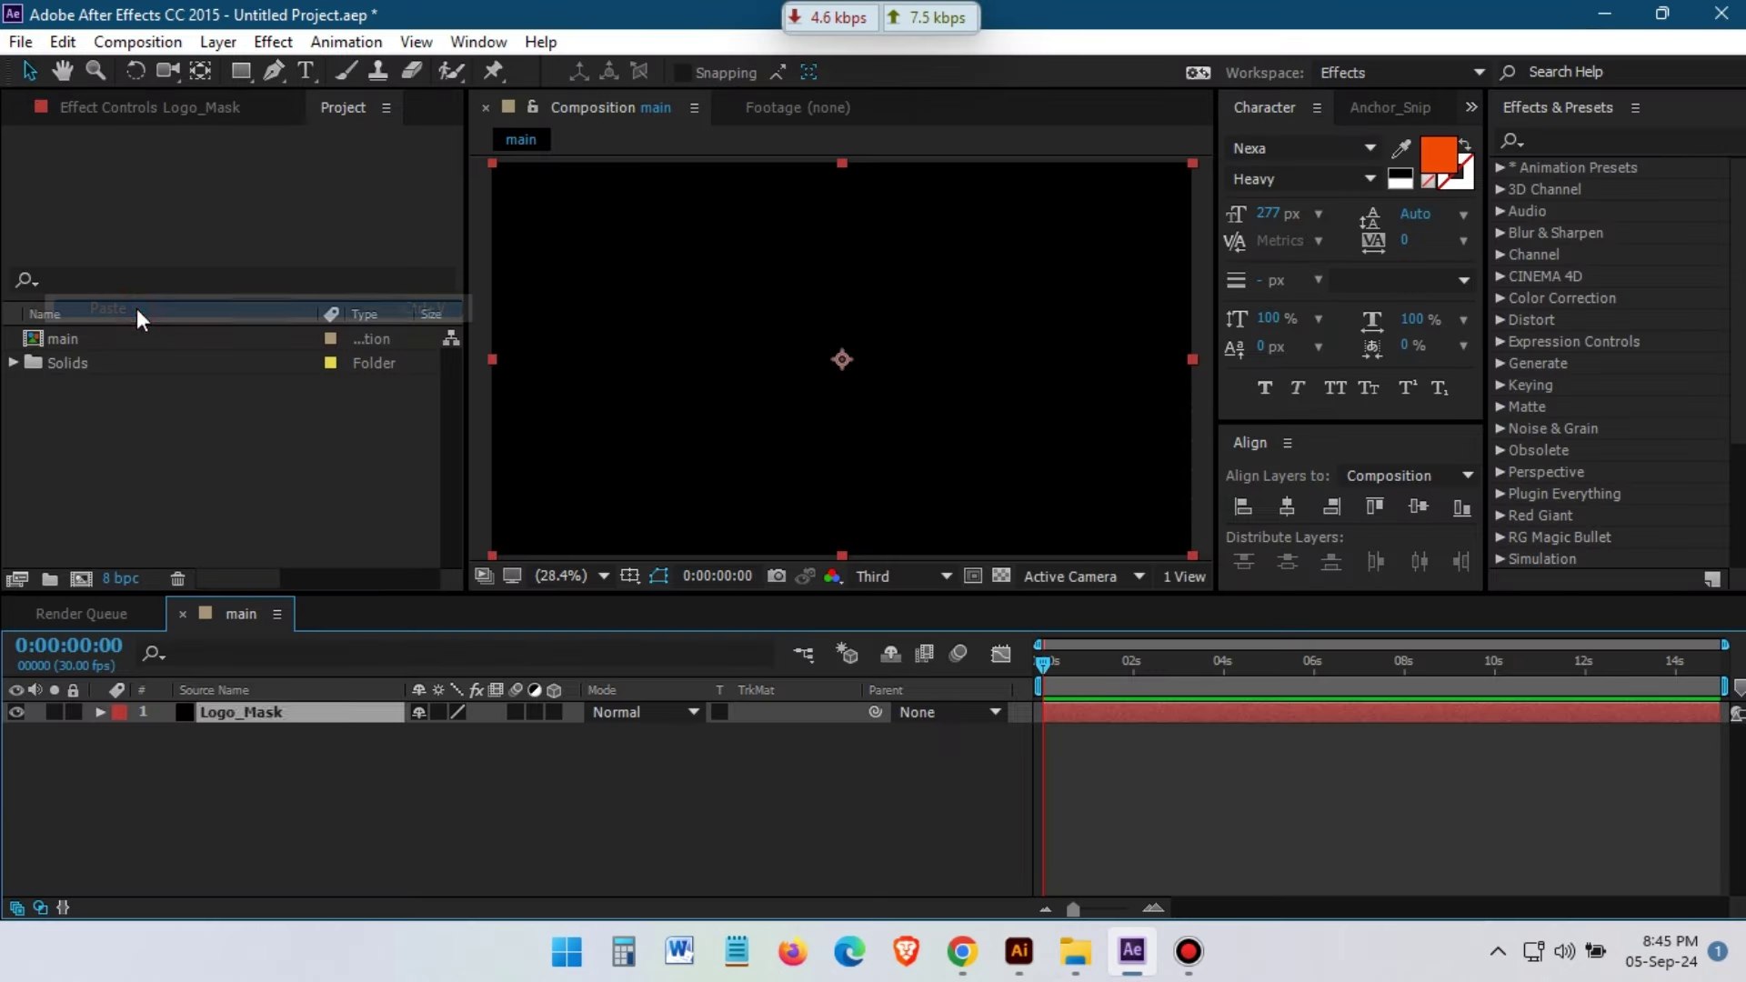
click(454, 705)
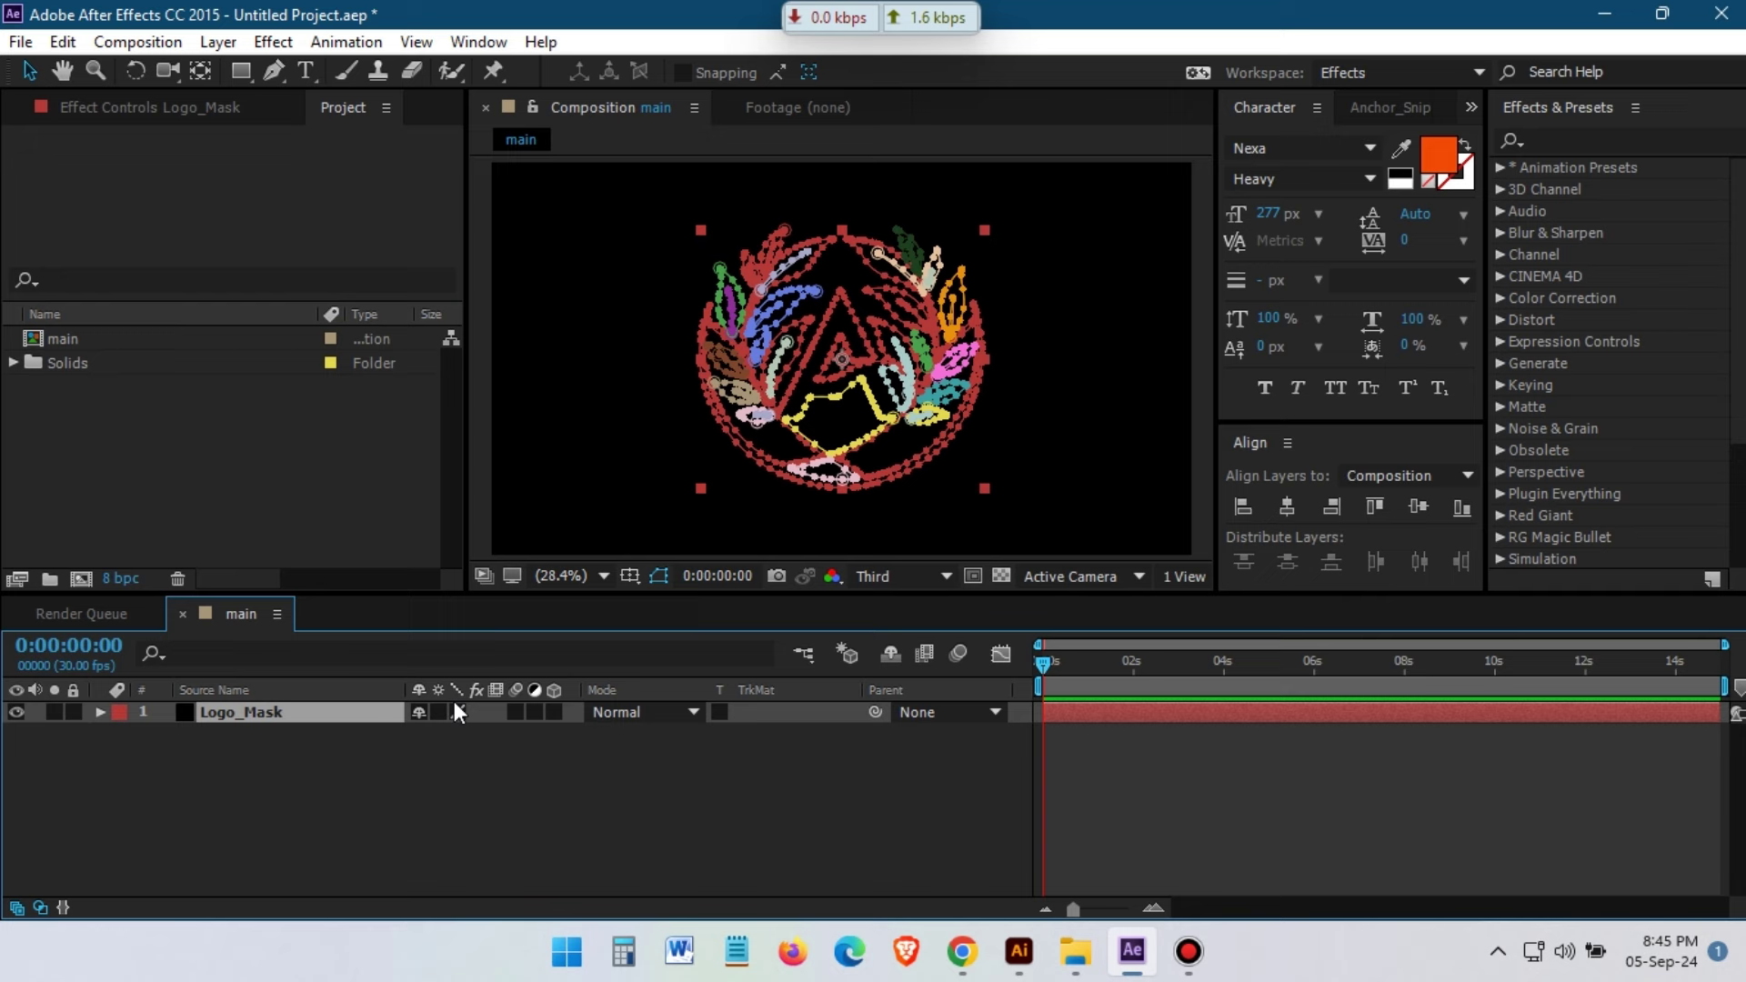
click(1002, 577)
click(585, 727)
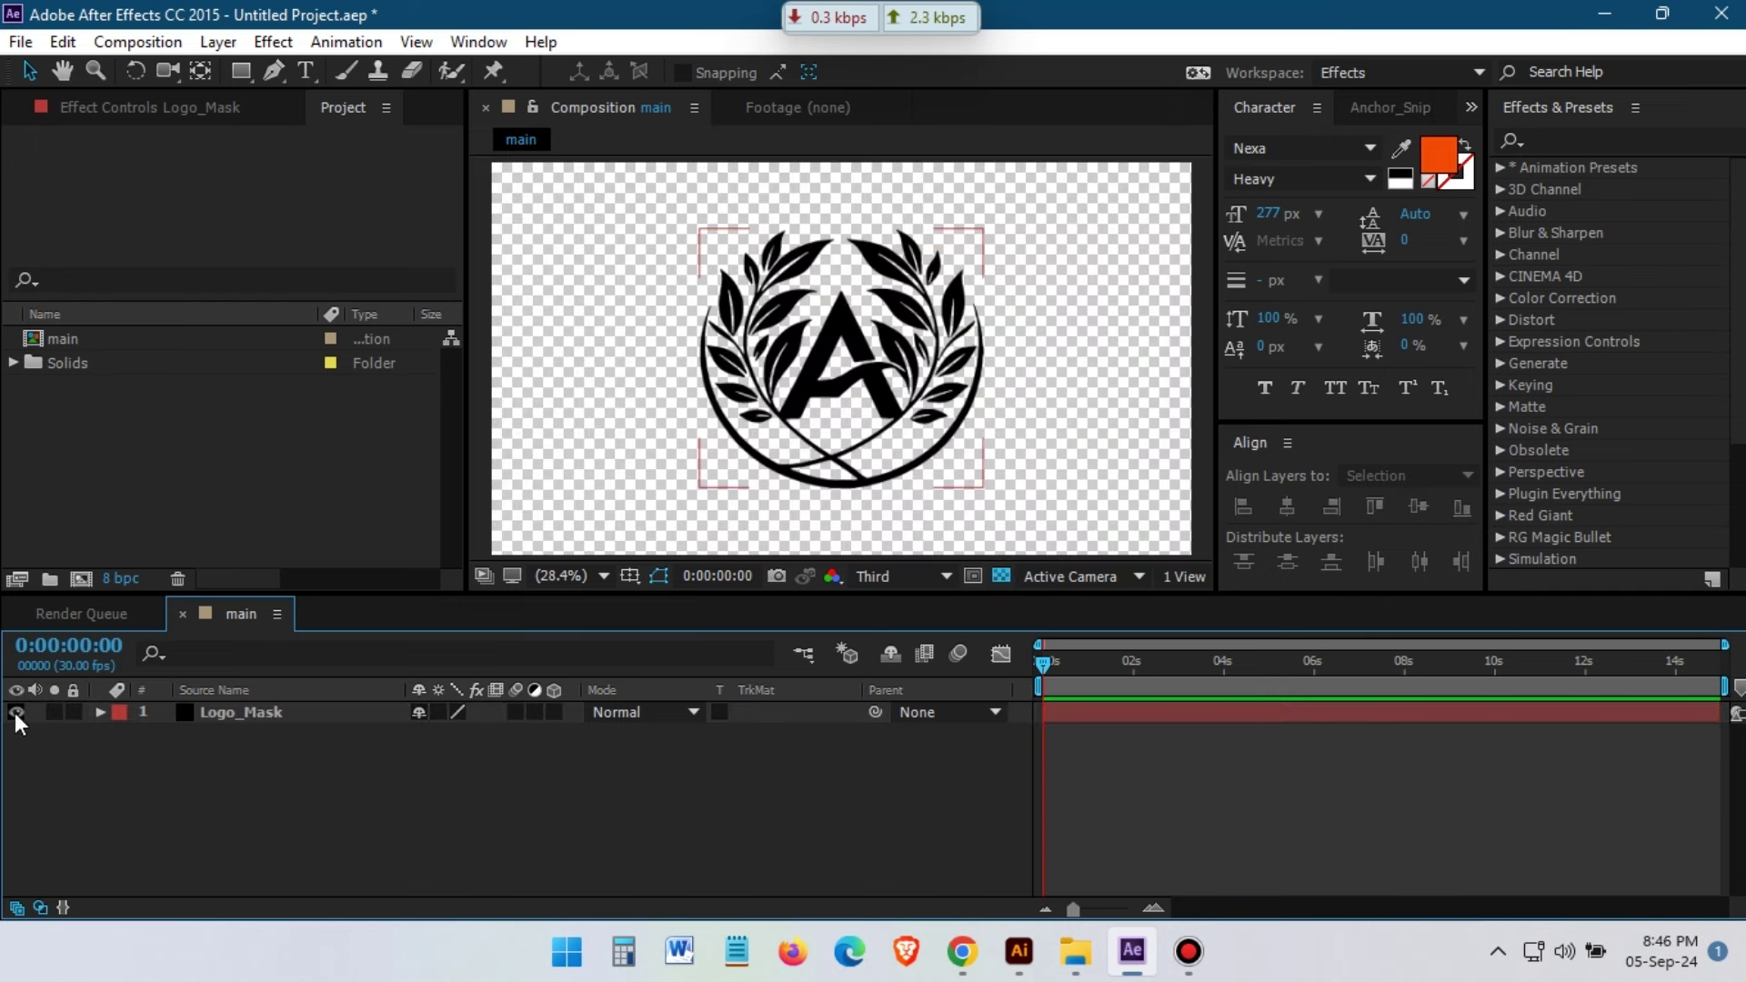
click(1002, 576)
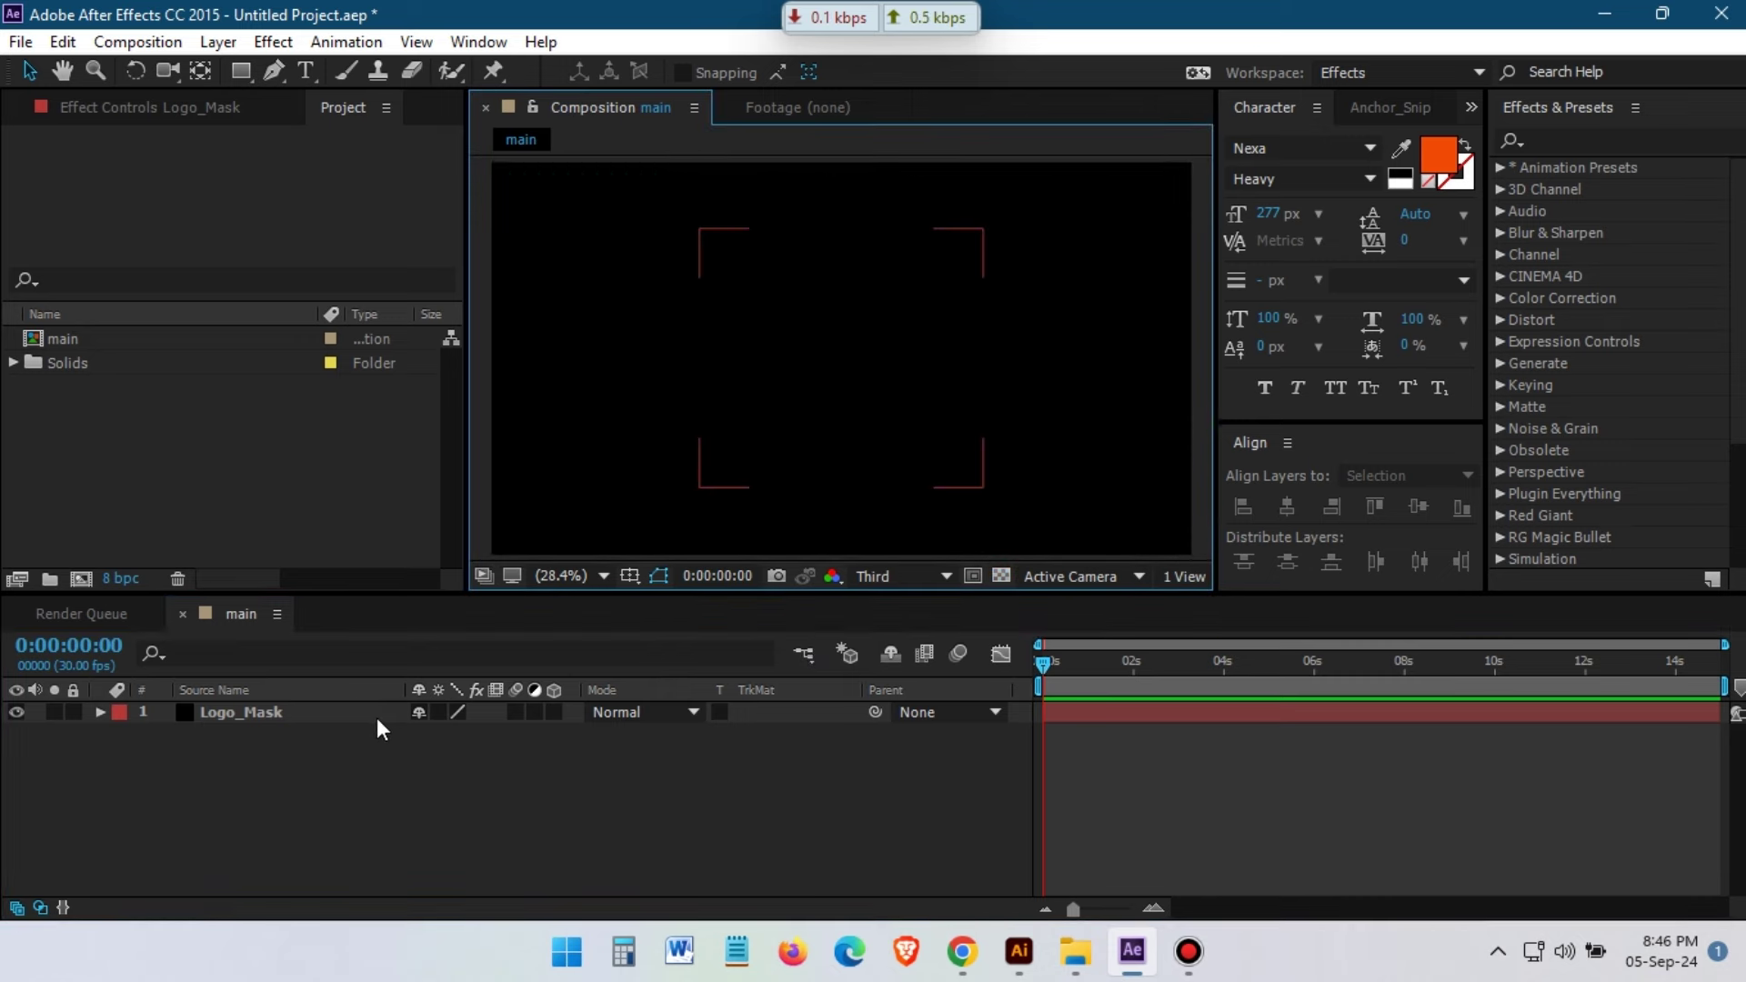
Recolour the Logo_Mask solid to white (FFFFFF) and hide the layer
click(280, 712)
click(218, 42)
click(273, 47)
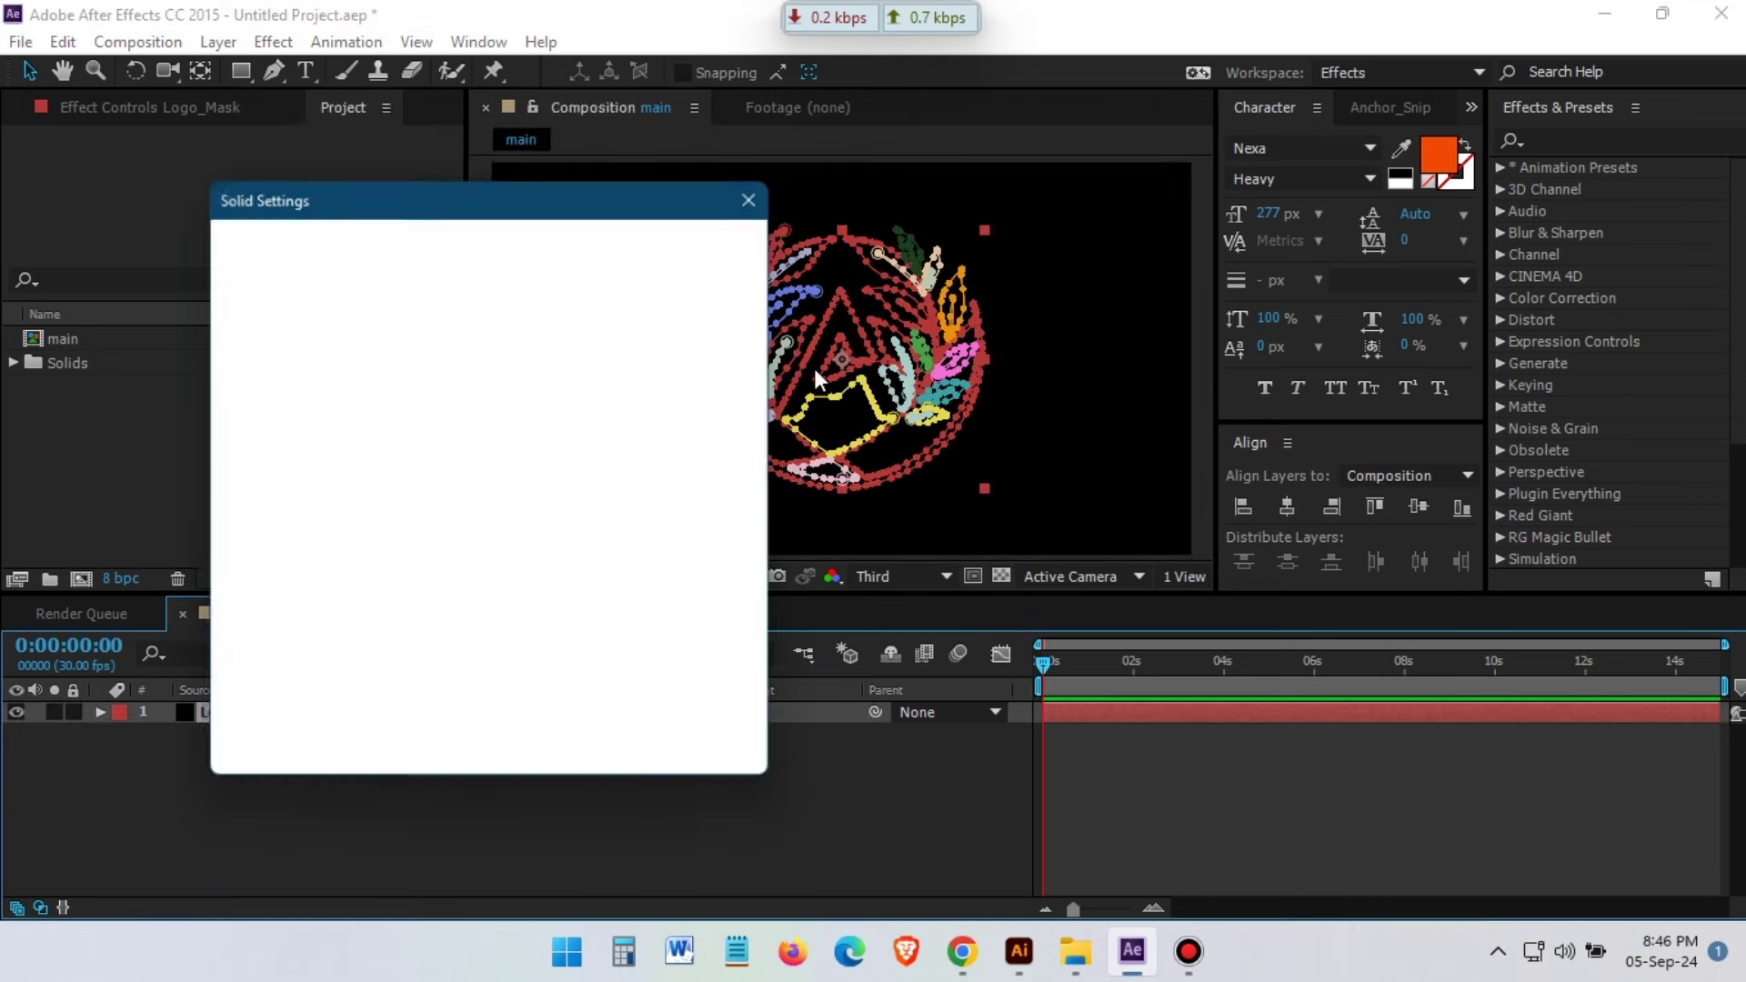
click(476, 619)
click(1097, 540)
click(1648, 543)
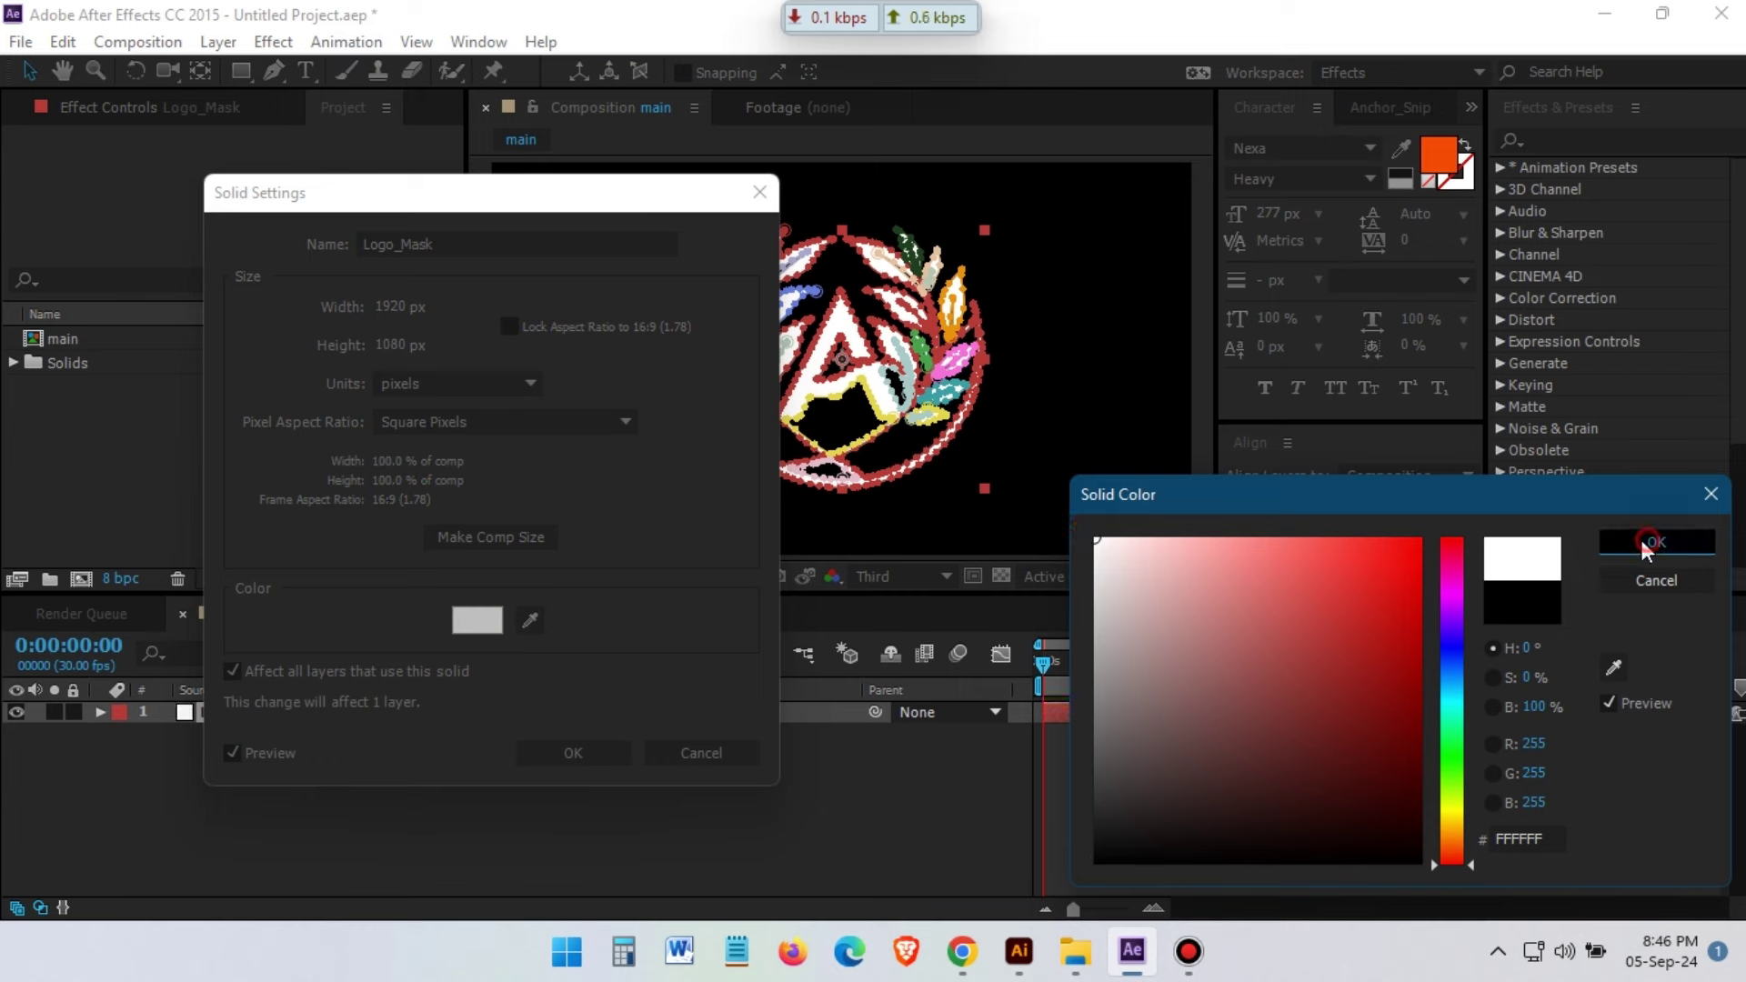
click(571, 753)
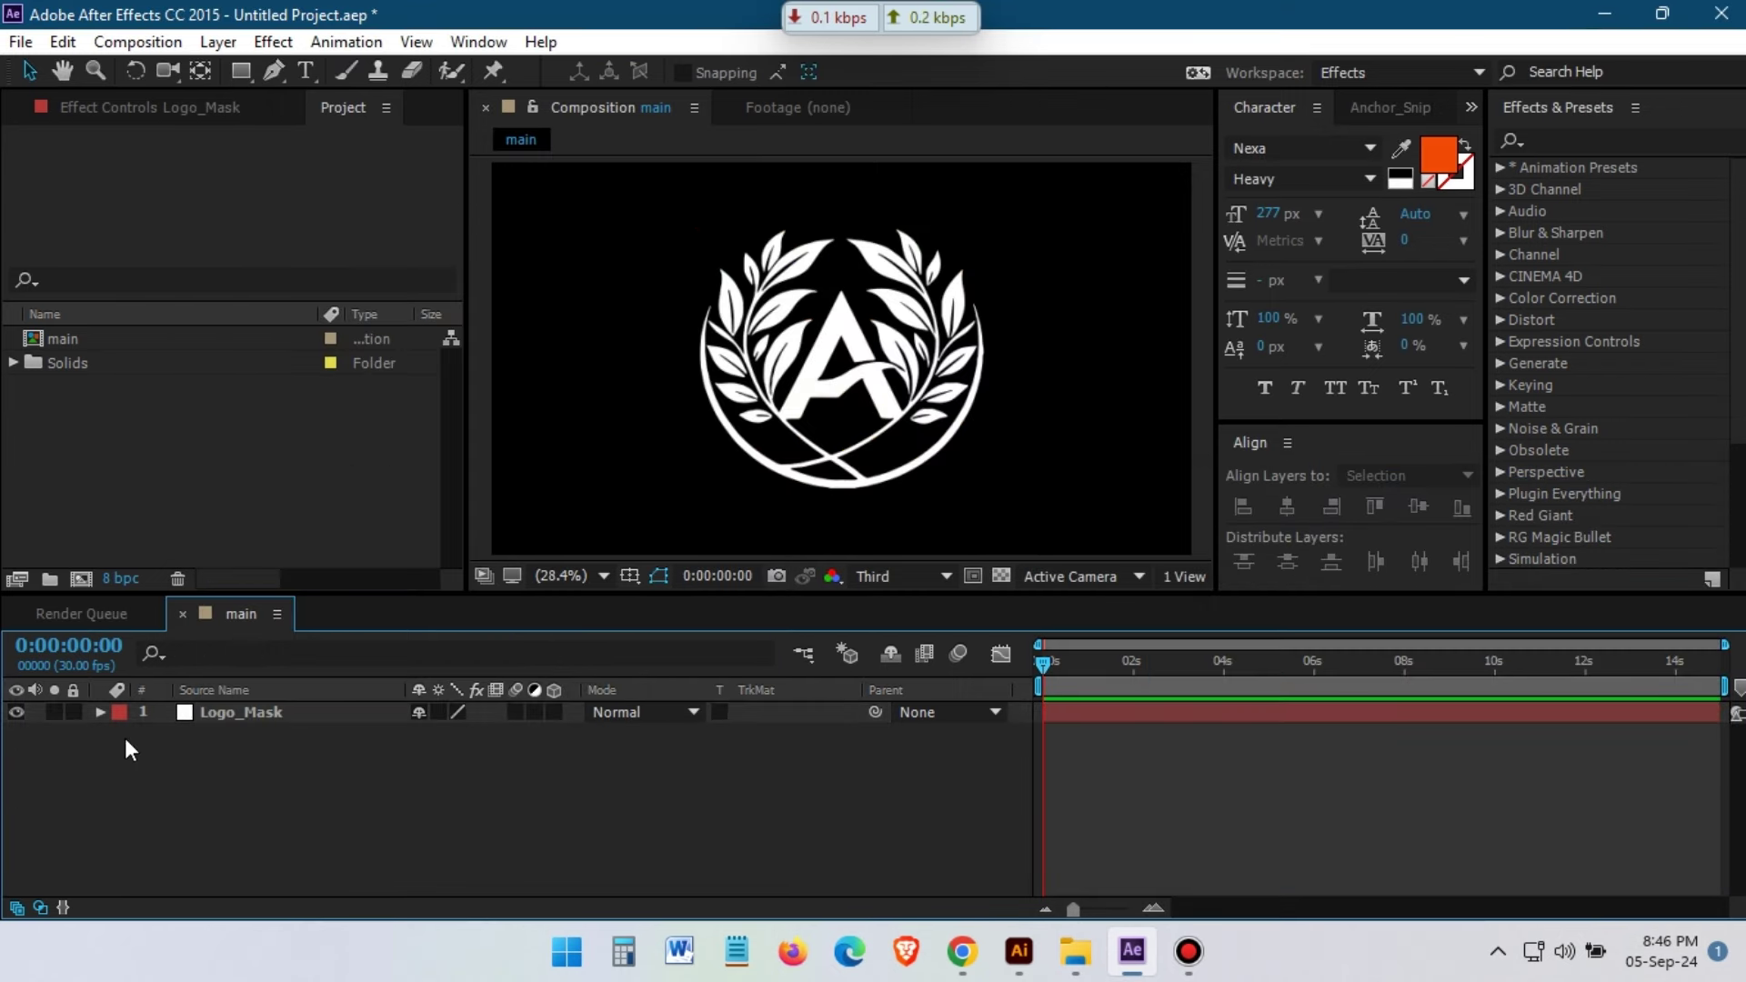
click(19, 712)
right_click(259, 788)
Create a new black (000000) solid named Element 3D
mouse_move(350, 538)
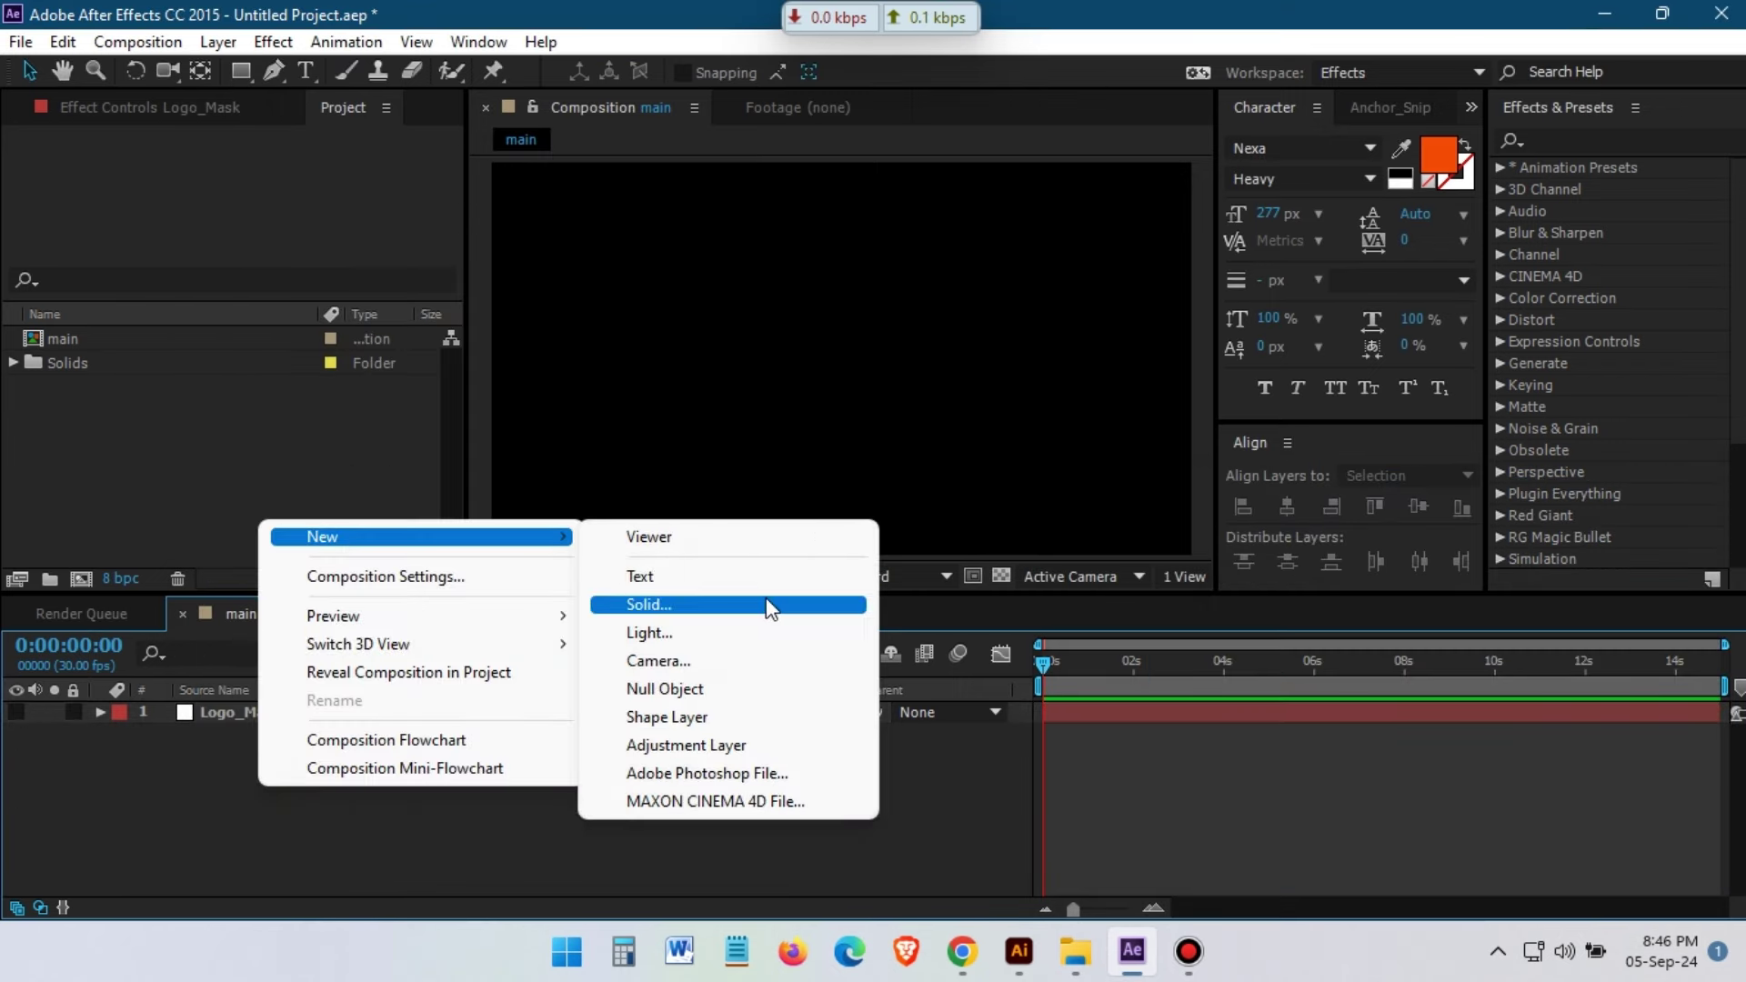
click(764, 603)
text(Elem)
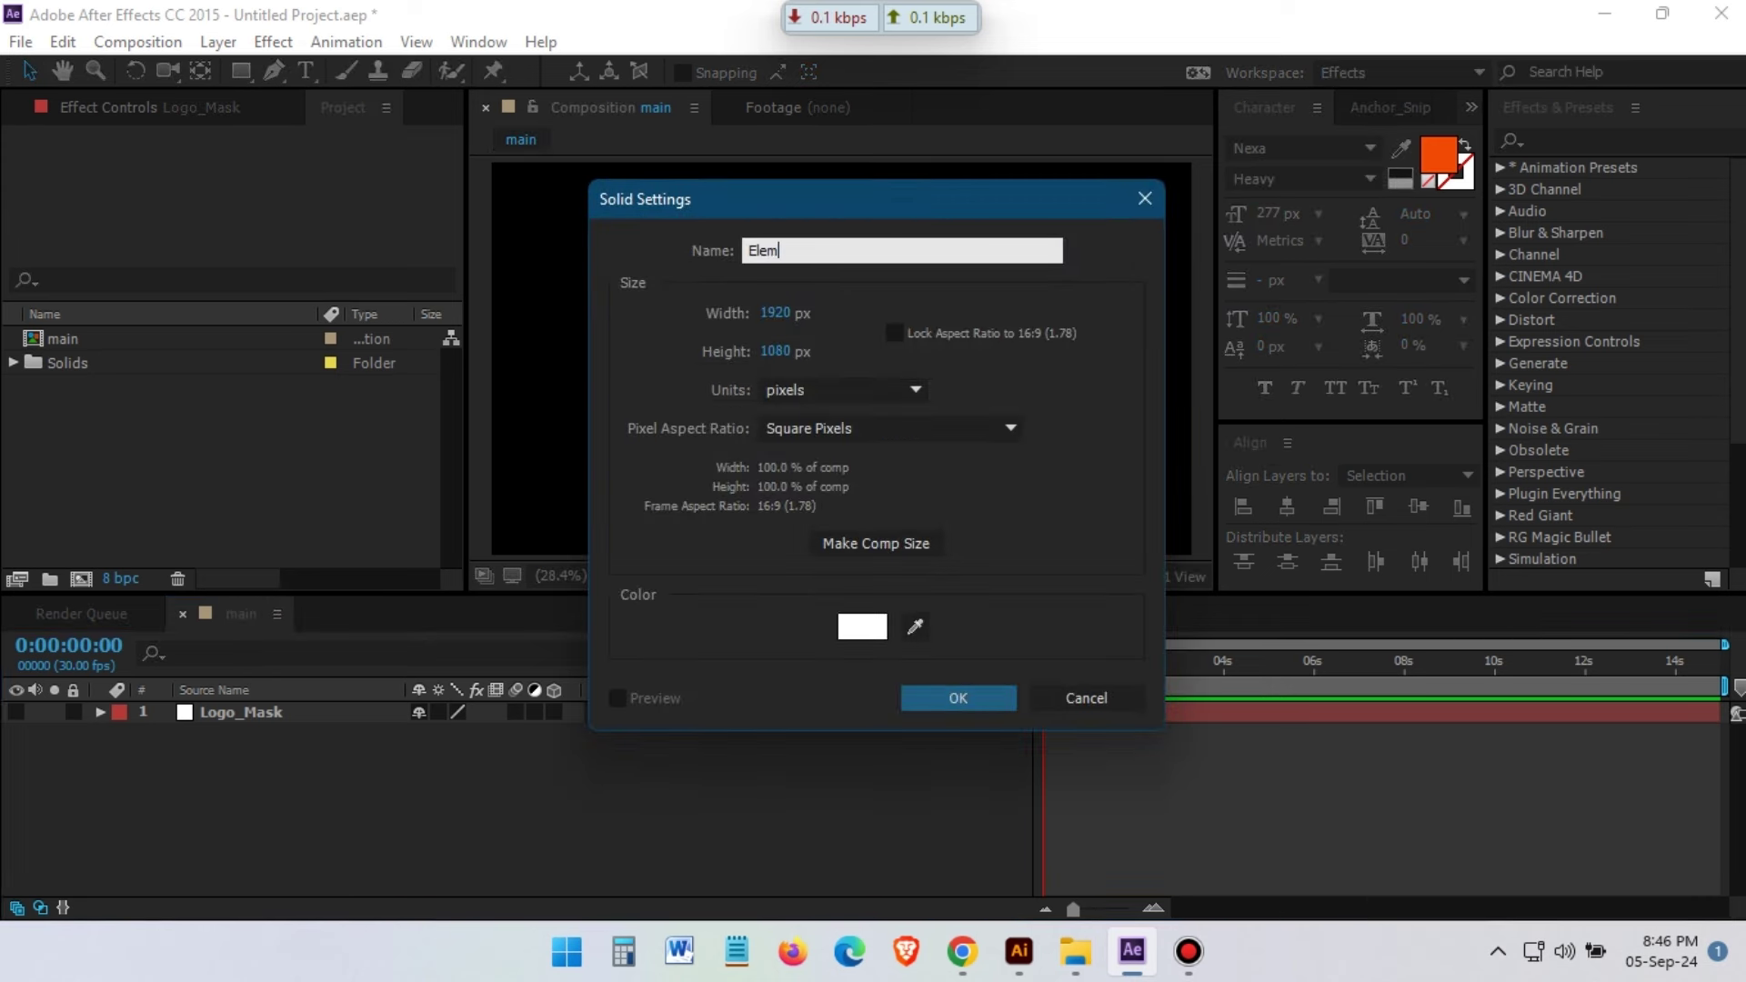
text(ent 3D)
click(862, 626)
text(000000)
click(1655, 544)
click(958, 697)
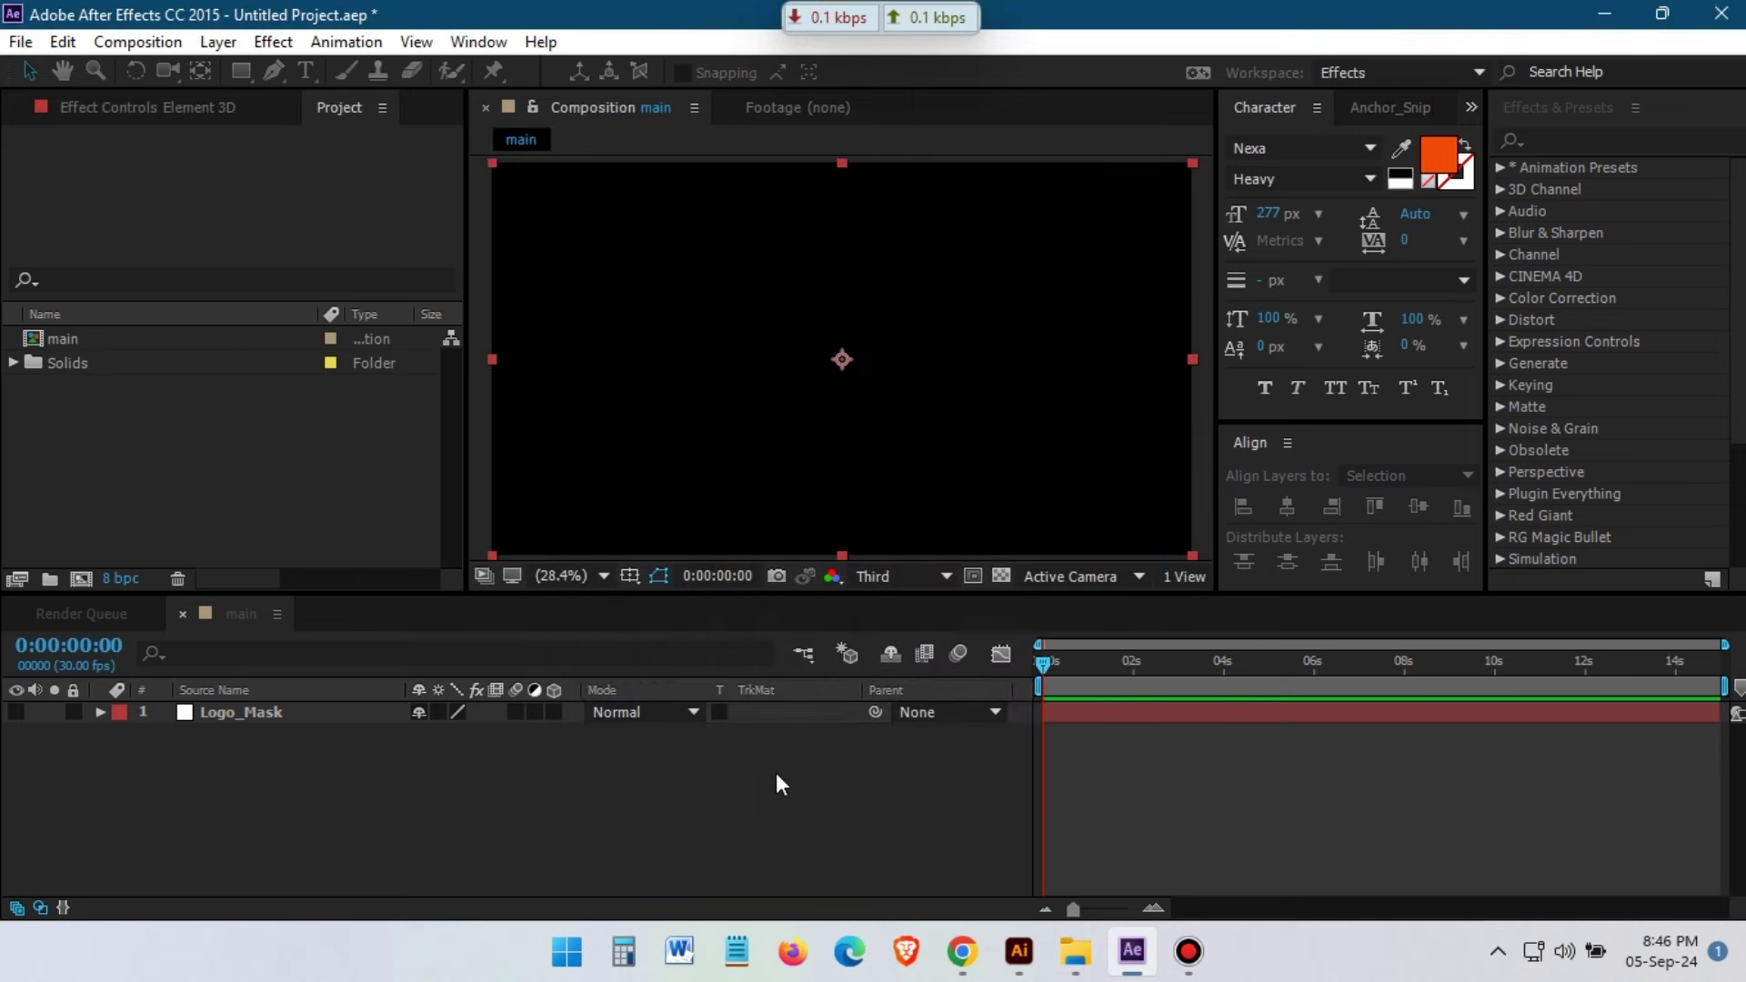
Apply the Video Copilot Element effect and set its Path Layer 1 to Logo_Mask
click(280, 43)
mouse_move(393, 876)
click(697, 762)
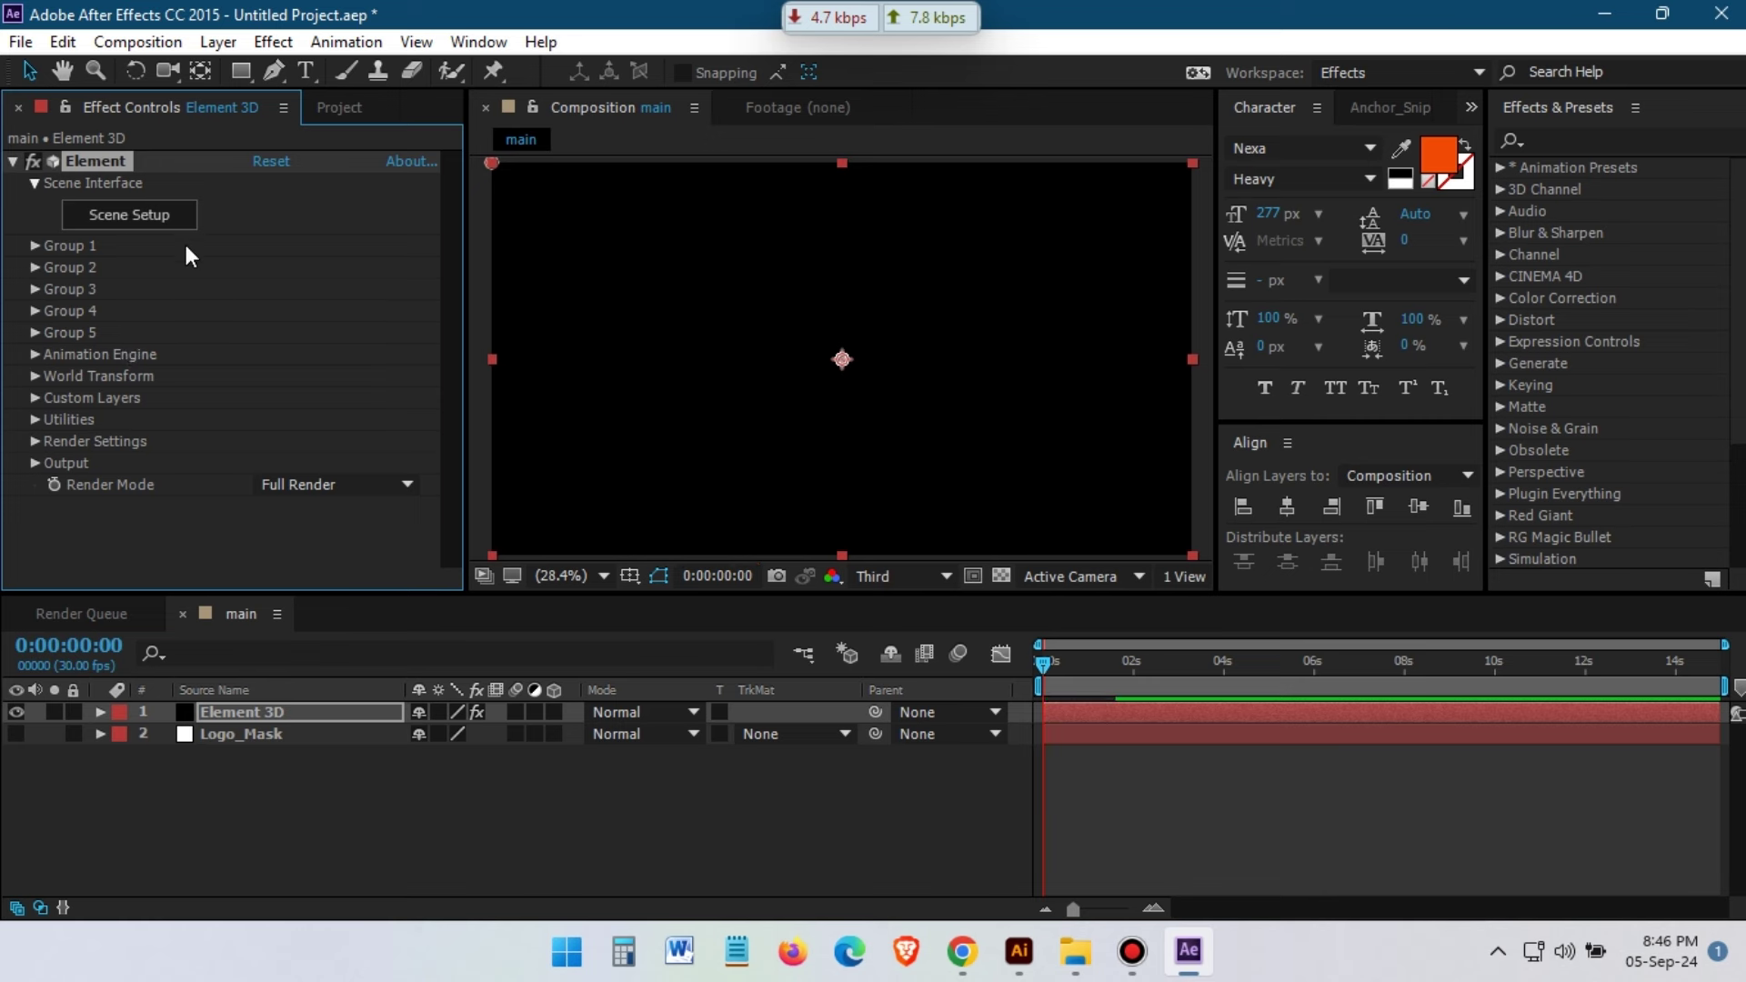
click(34, 397)
click(60, 439)
scroll(64, 419, up, 4)
click(57, 333)
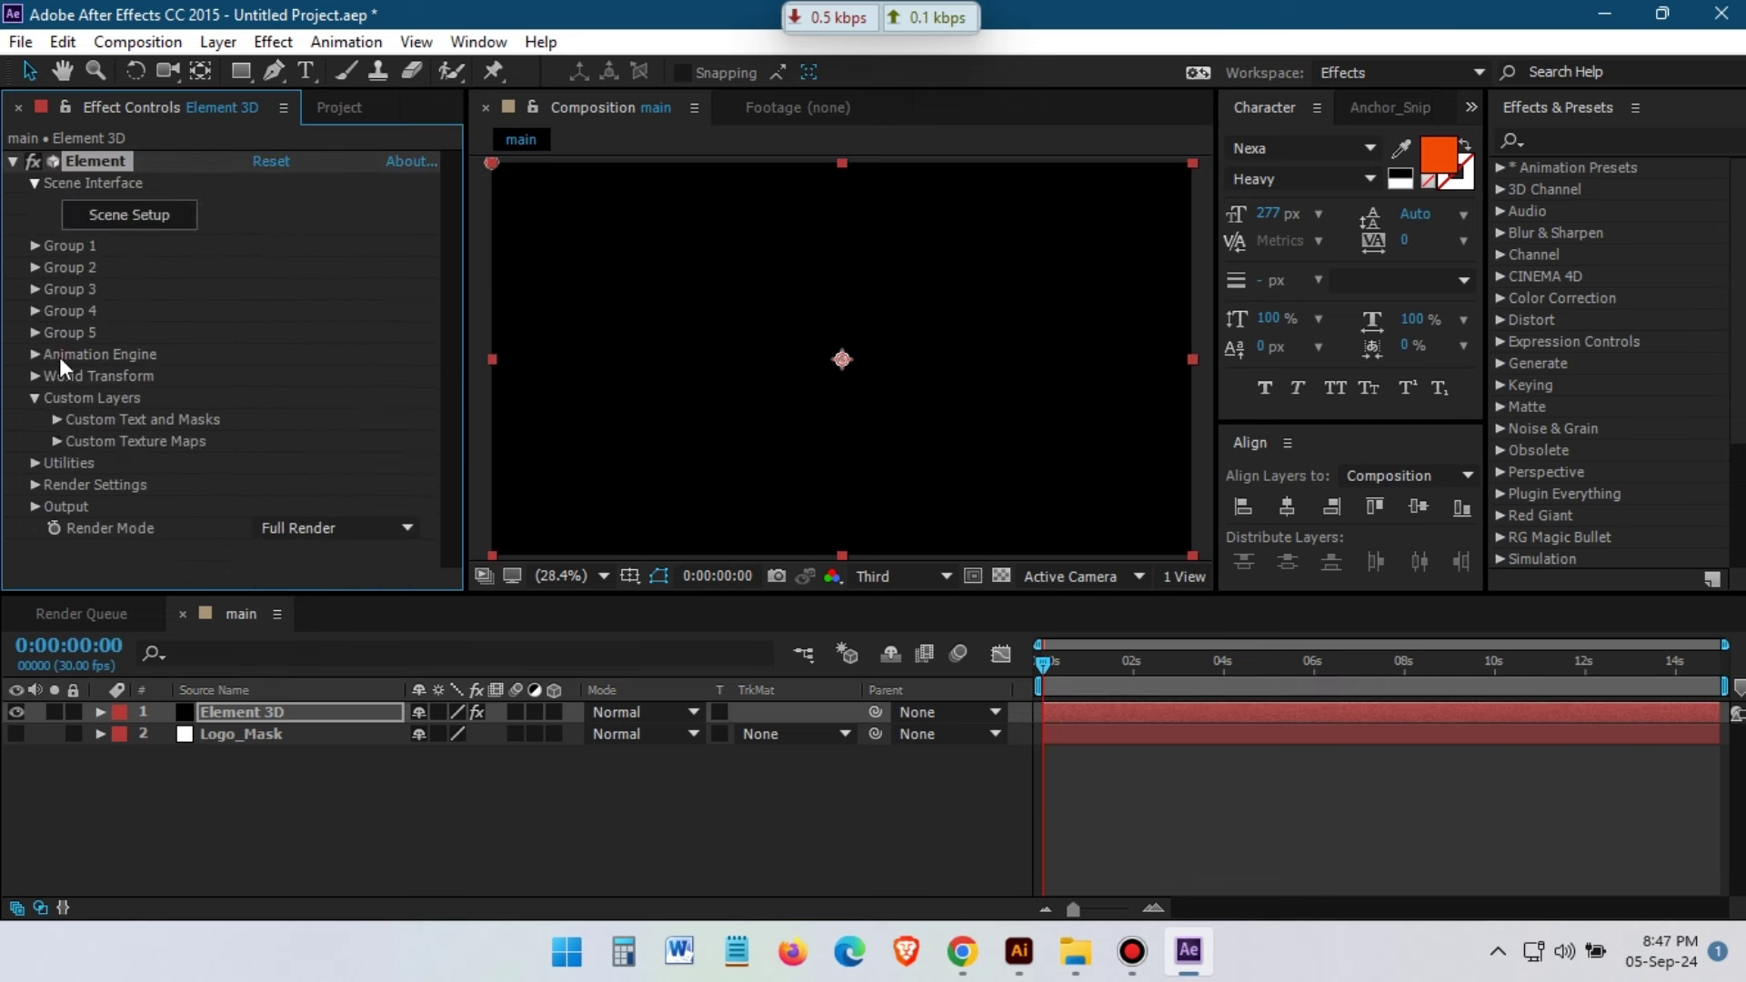
click(57, 422)
click(287, 275)
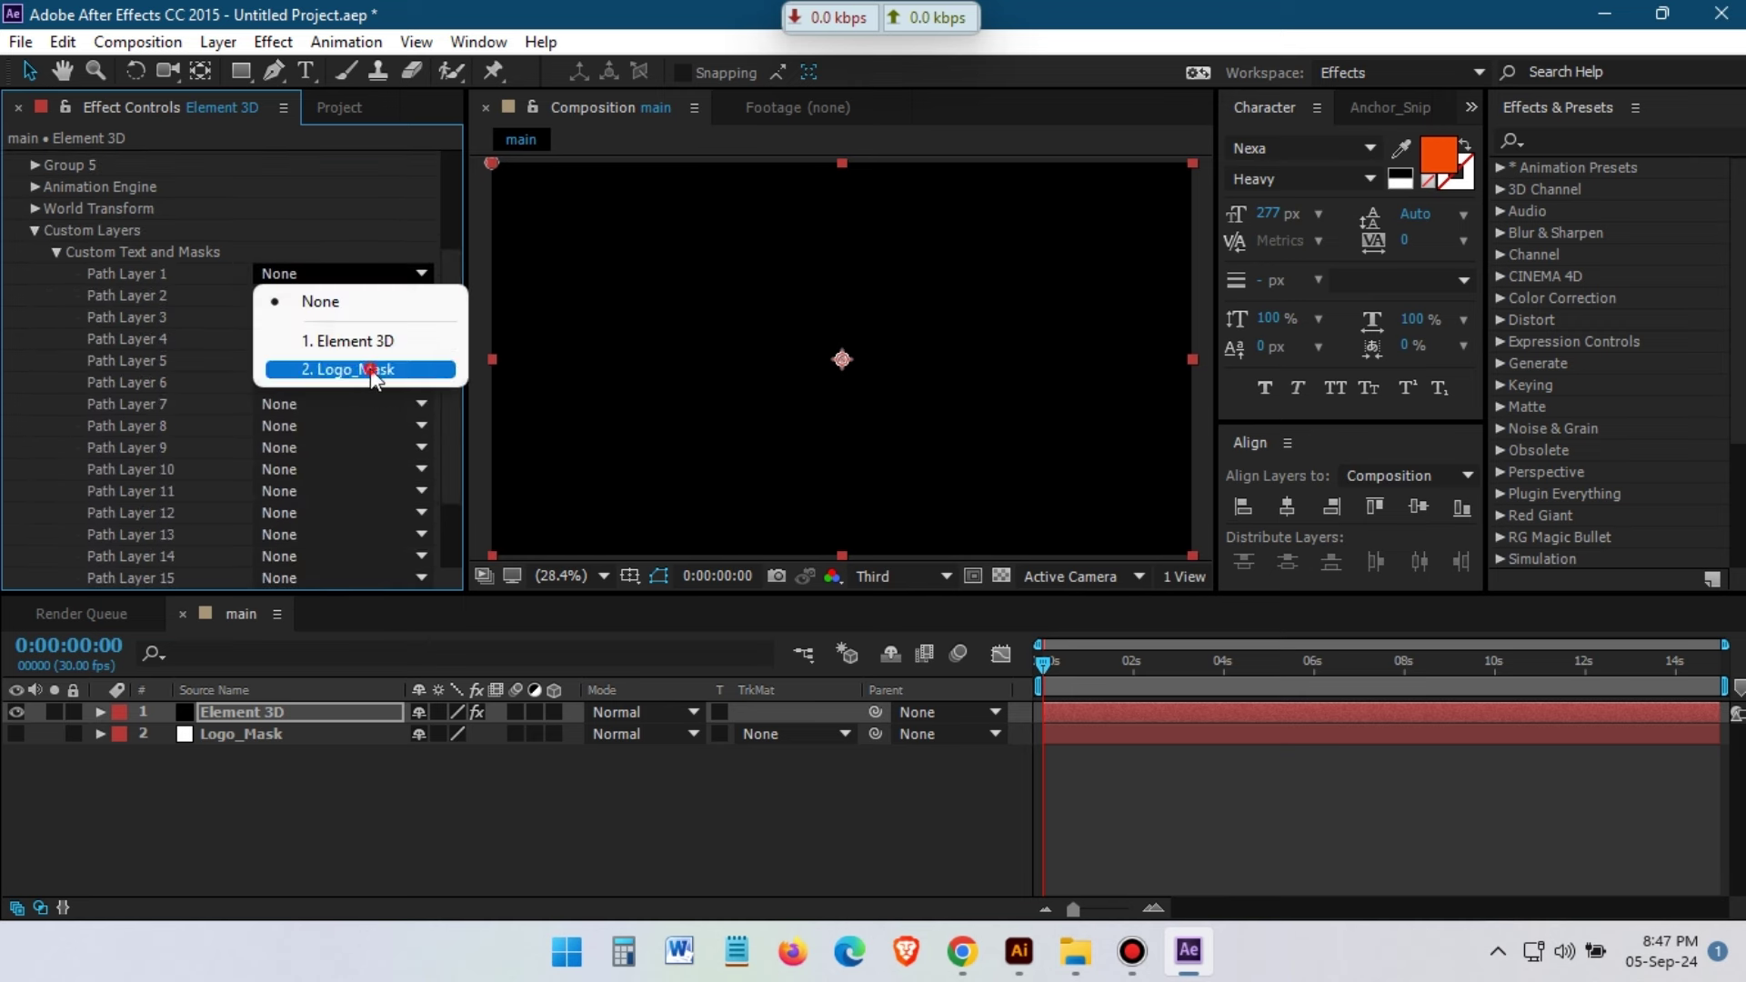
click(369, 368)
click(34, 230)
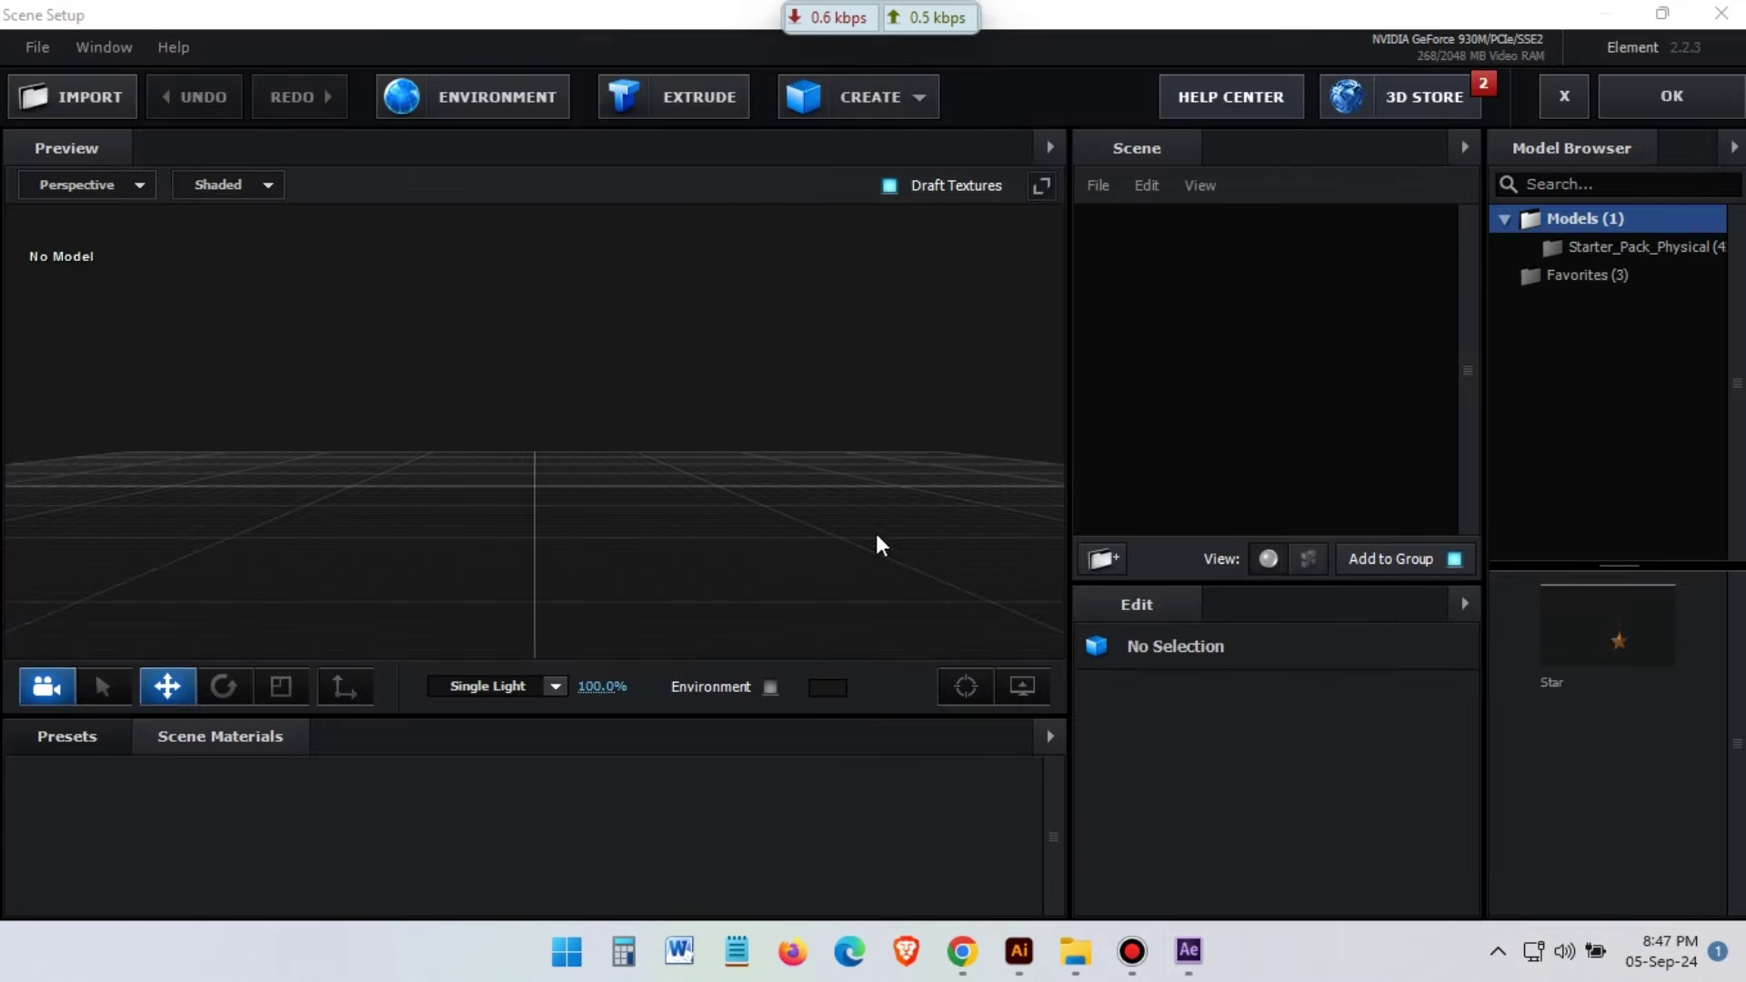
Extrude the logo mask into a 3D model and compare Extreme, Ultra, Normal and Low path resolutions
click(738, 107)
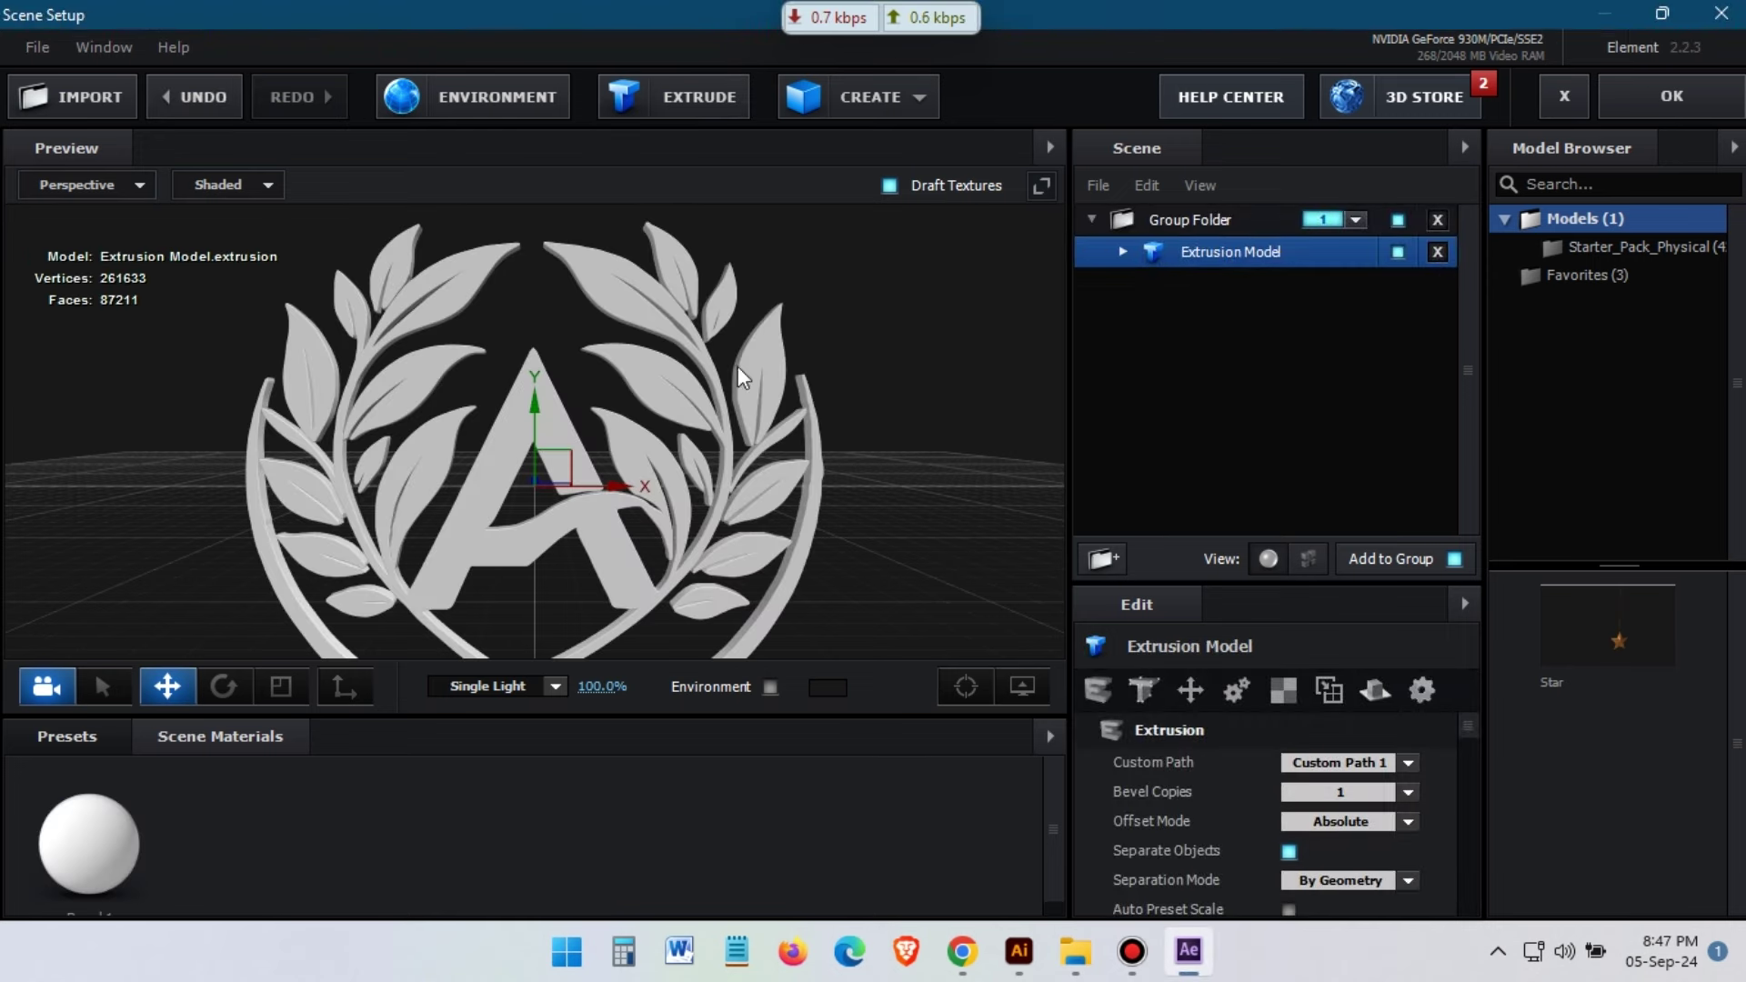
scroll(1434, 810, down, 3)
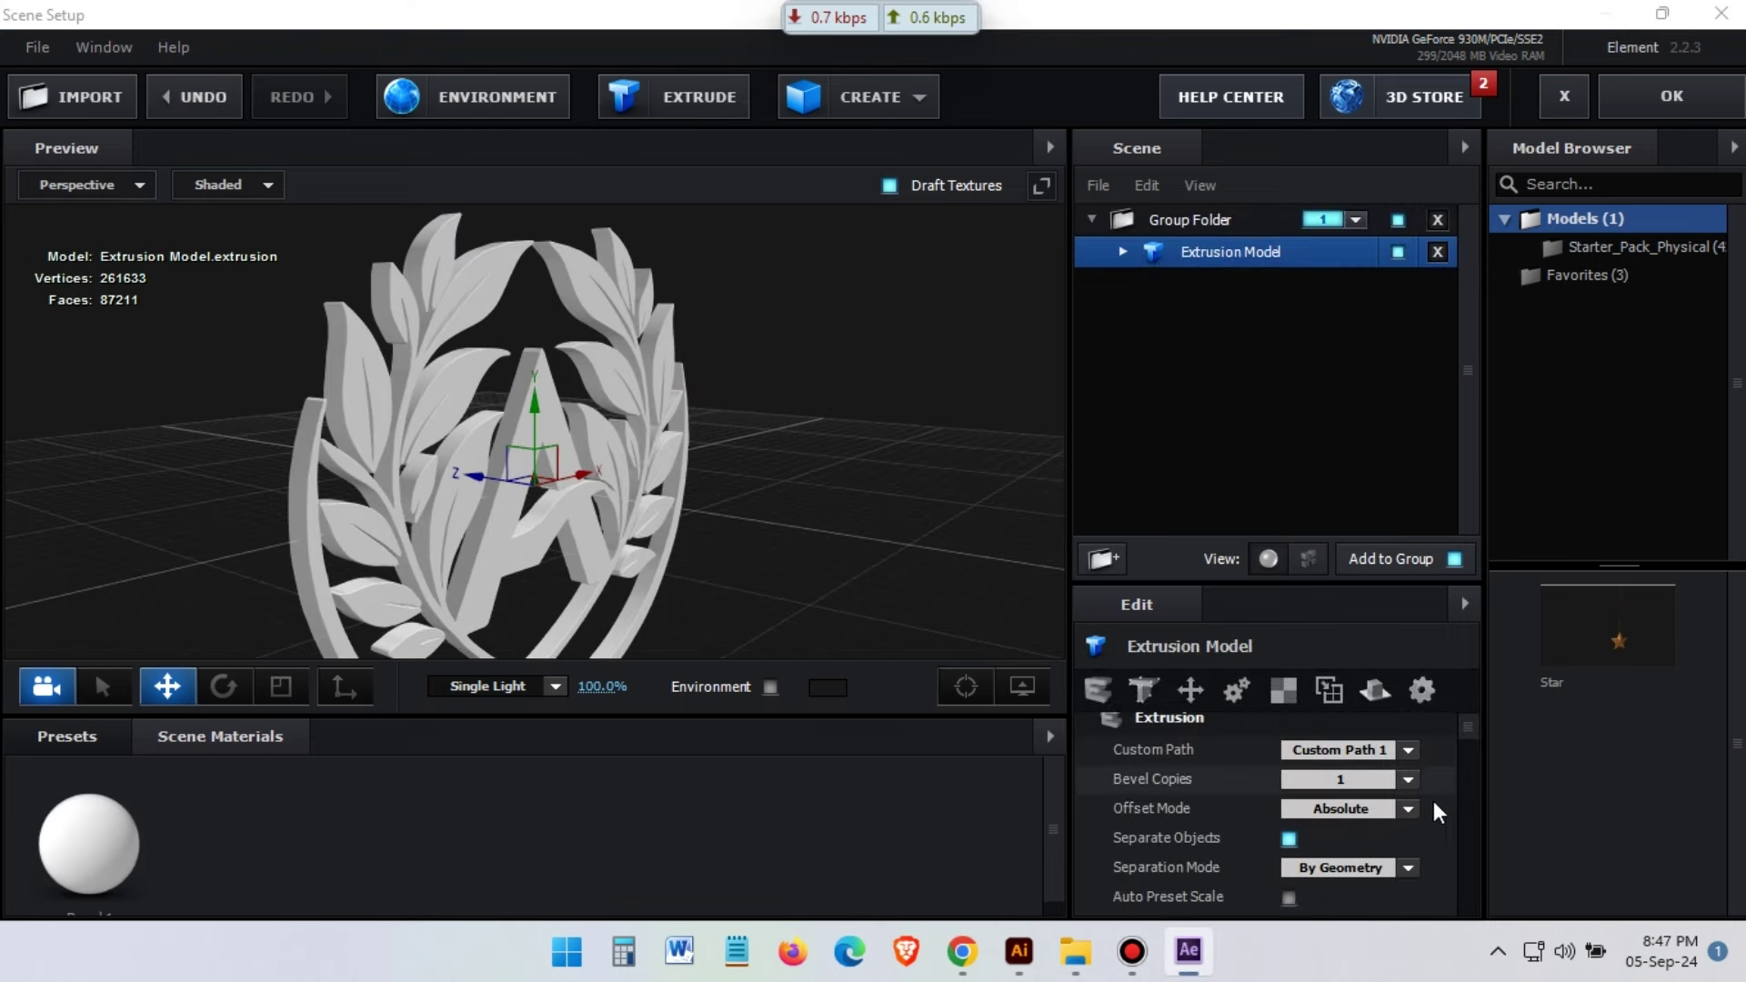
drag(1248, 582, 1248, 504)
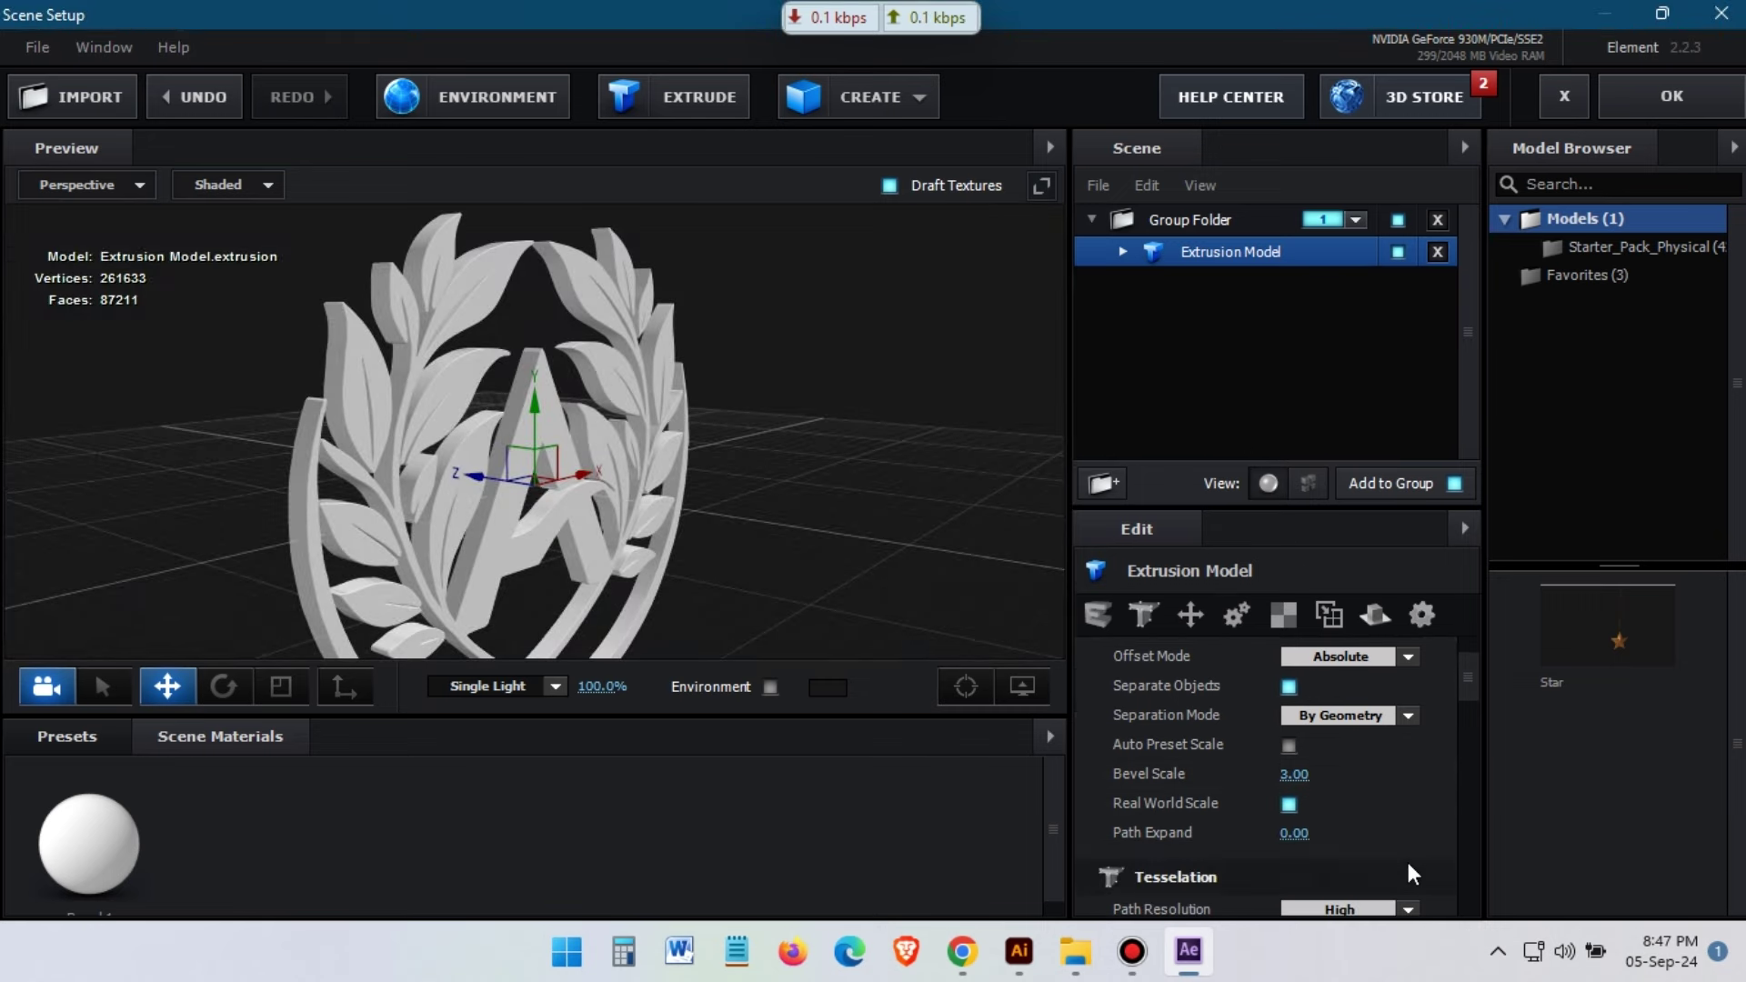
scroll(1408, 865, down, 3)
click(1408, 820)
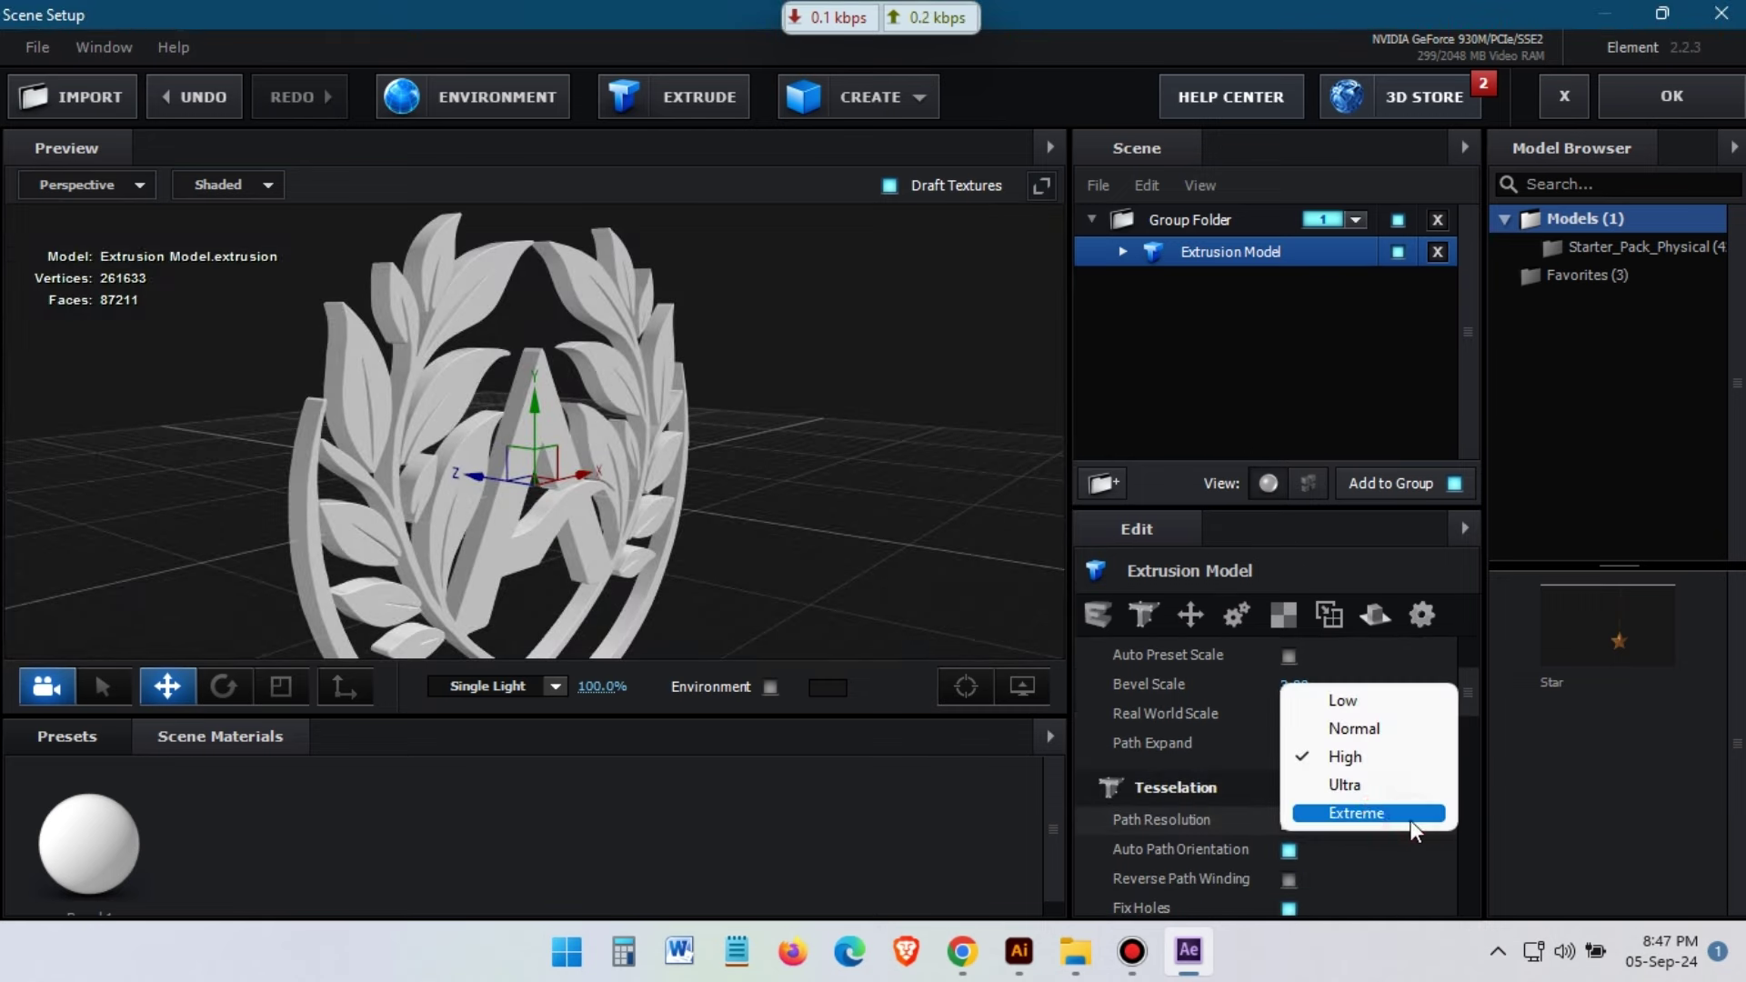
click(1404, 811)
drag(676, 411, 893, 524)
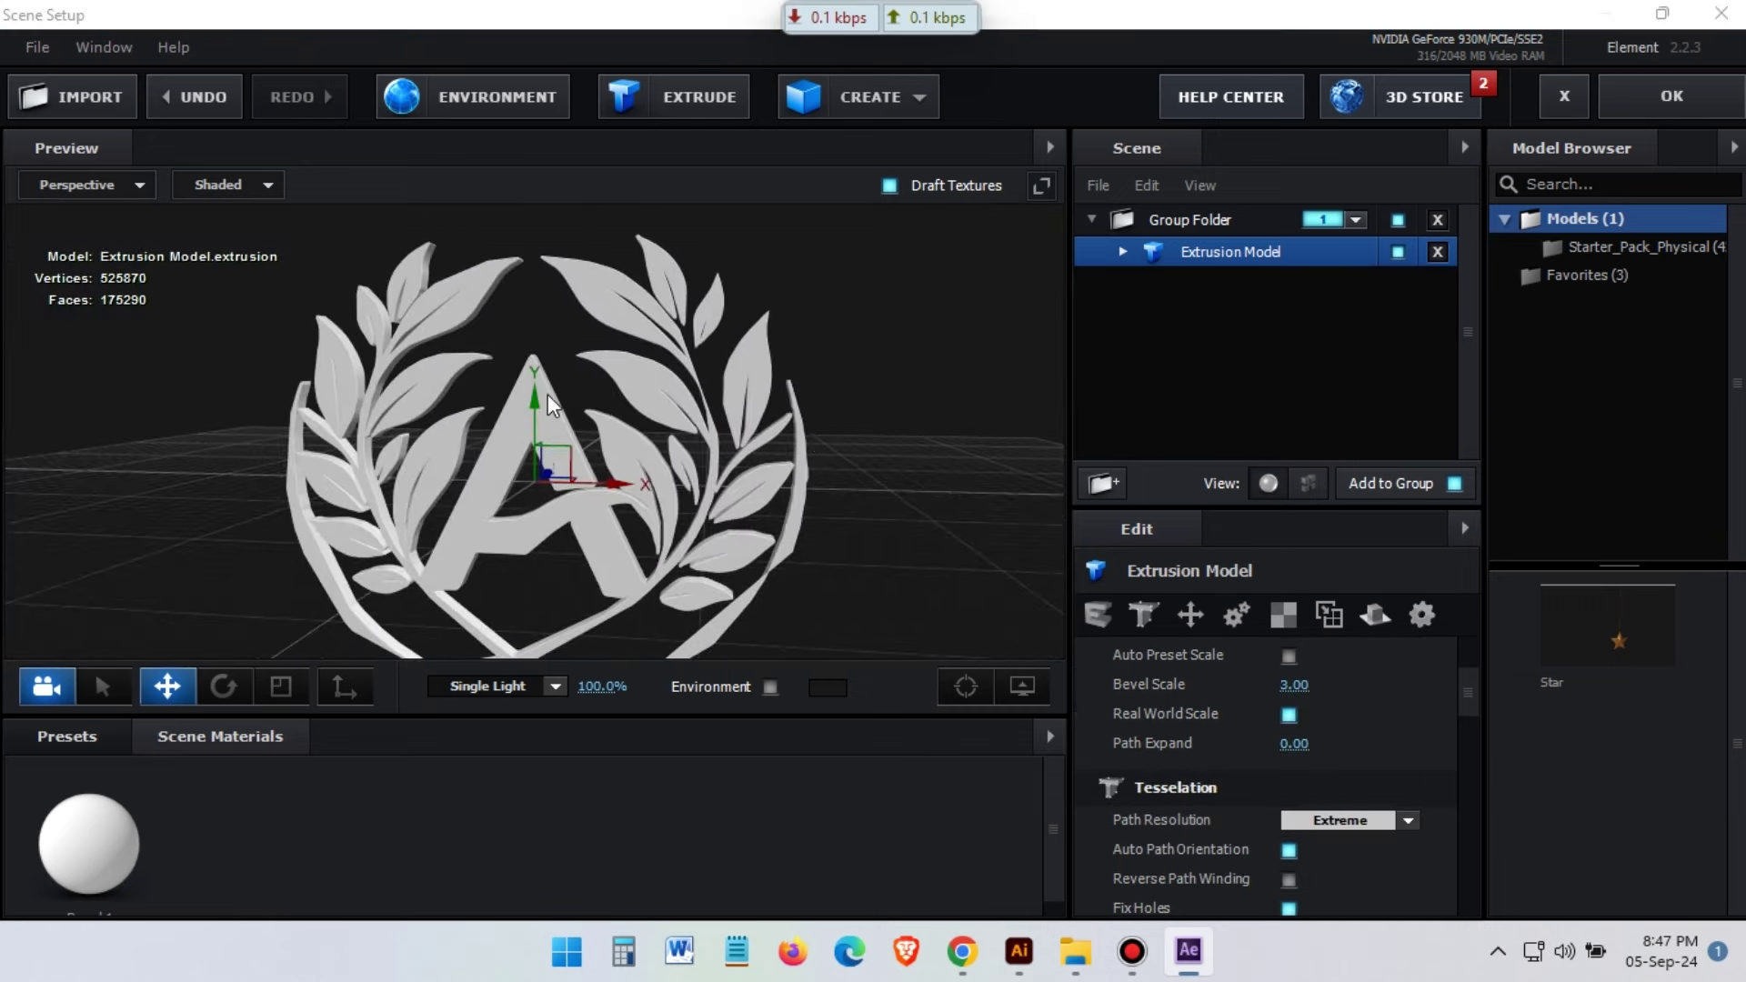
click(1408, 819)
click(1391, 786)
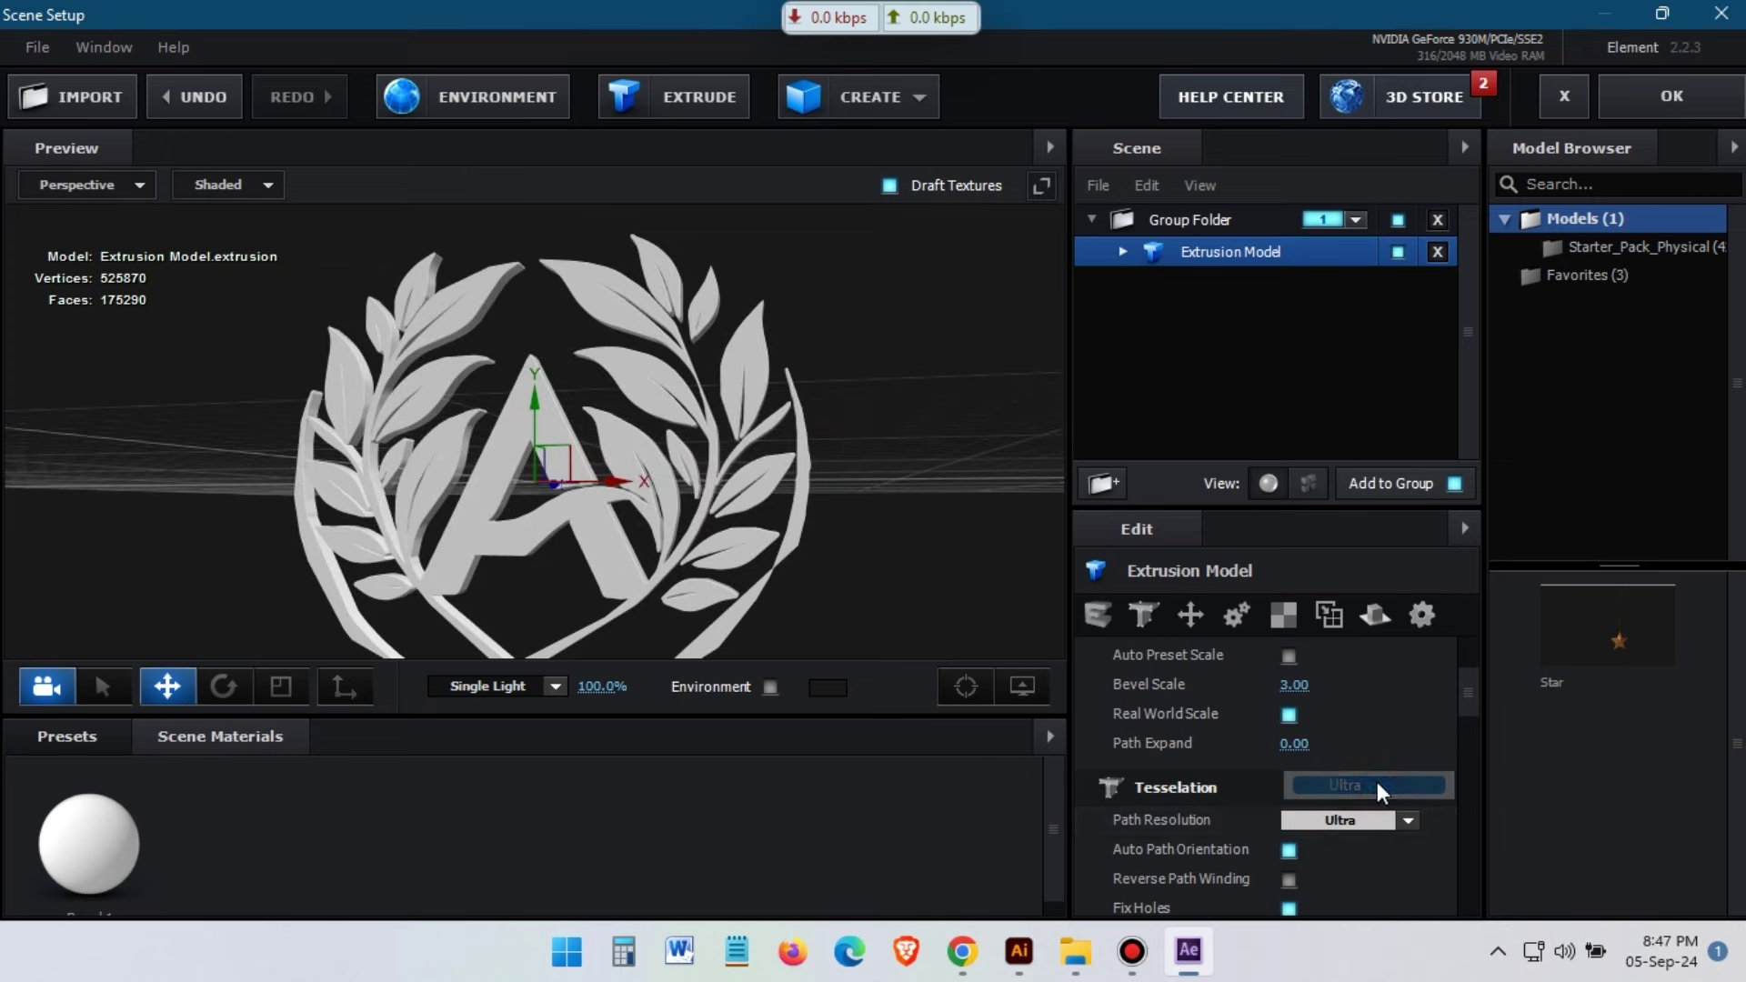
click(1408, 819)
click(1354, 728)
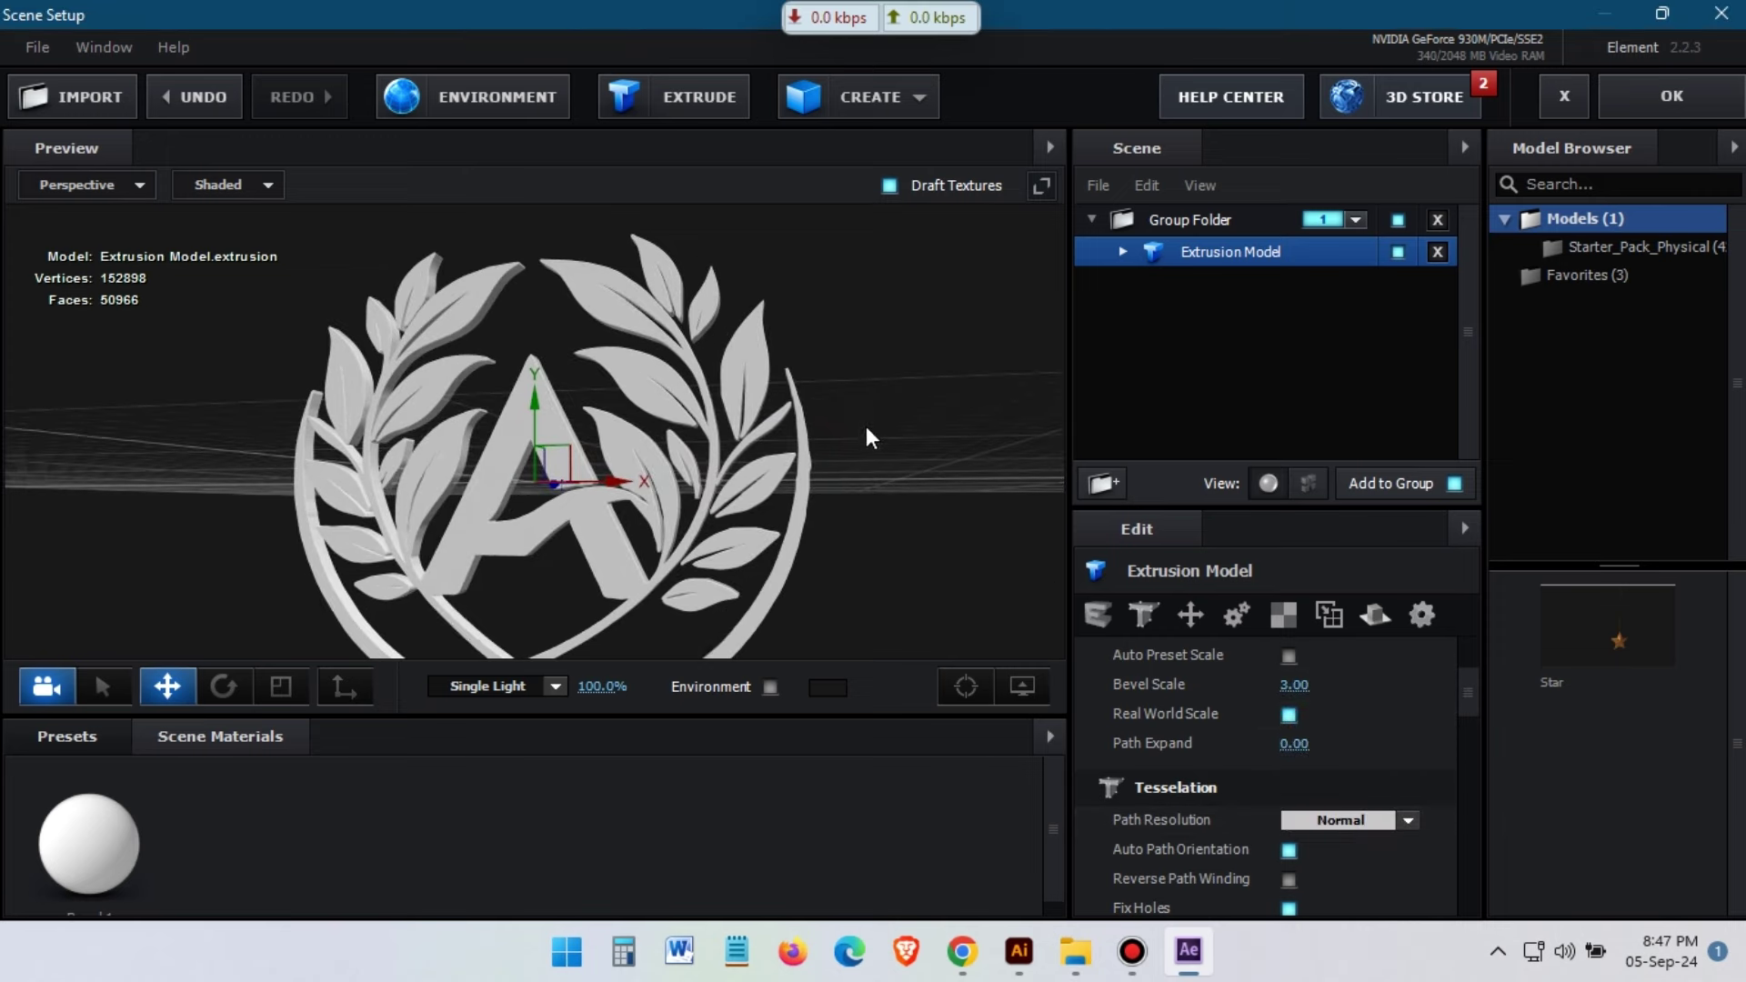
drag(866, 437, 813, 512)
click(1408, 820)
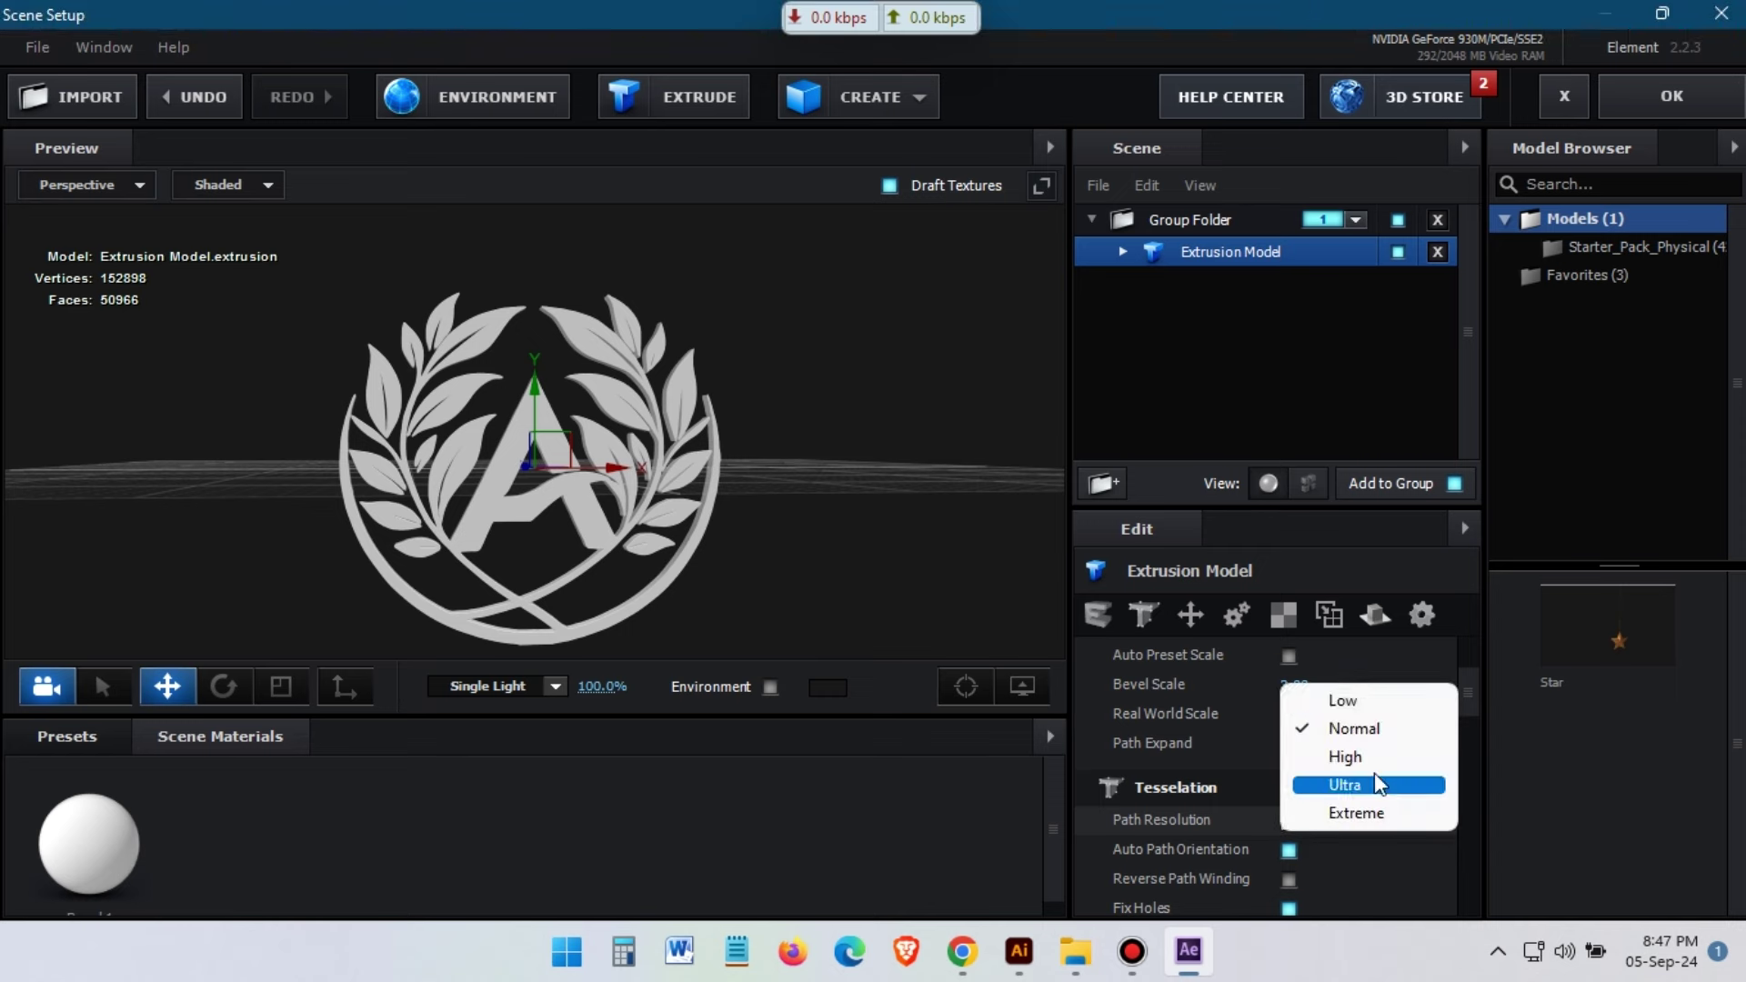
click(1350, 696)
Settle on High path resolution after testing Ultra and Extreme again
drag(724, 557, 666, 557)
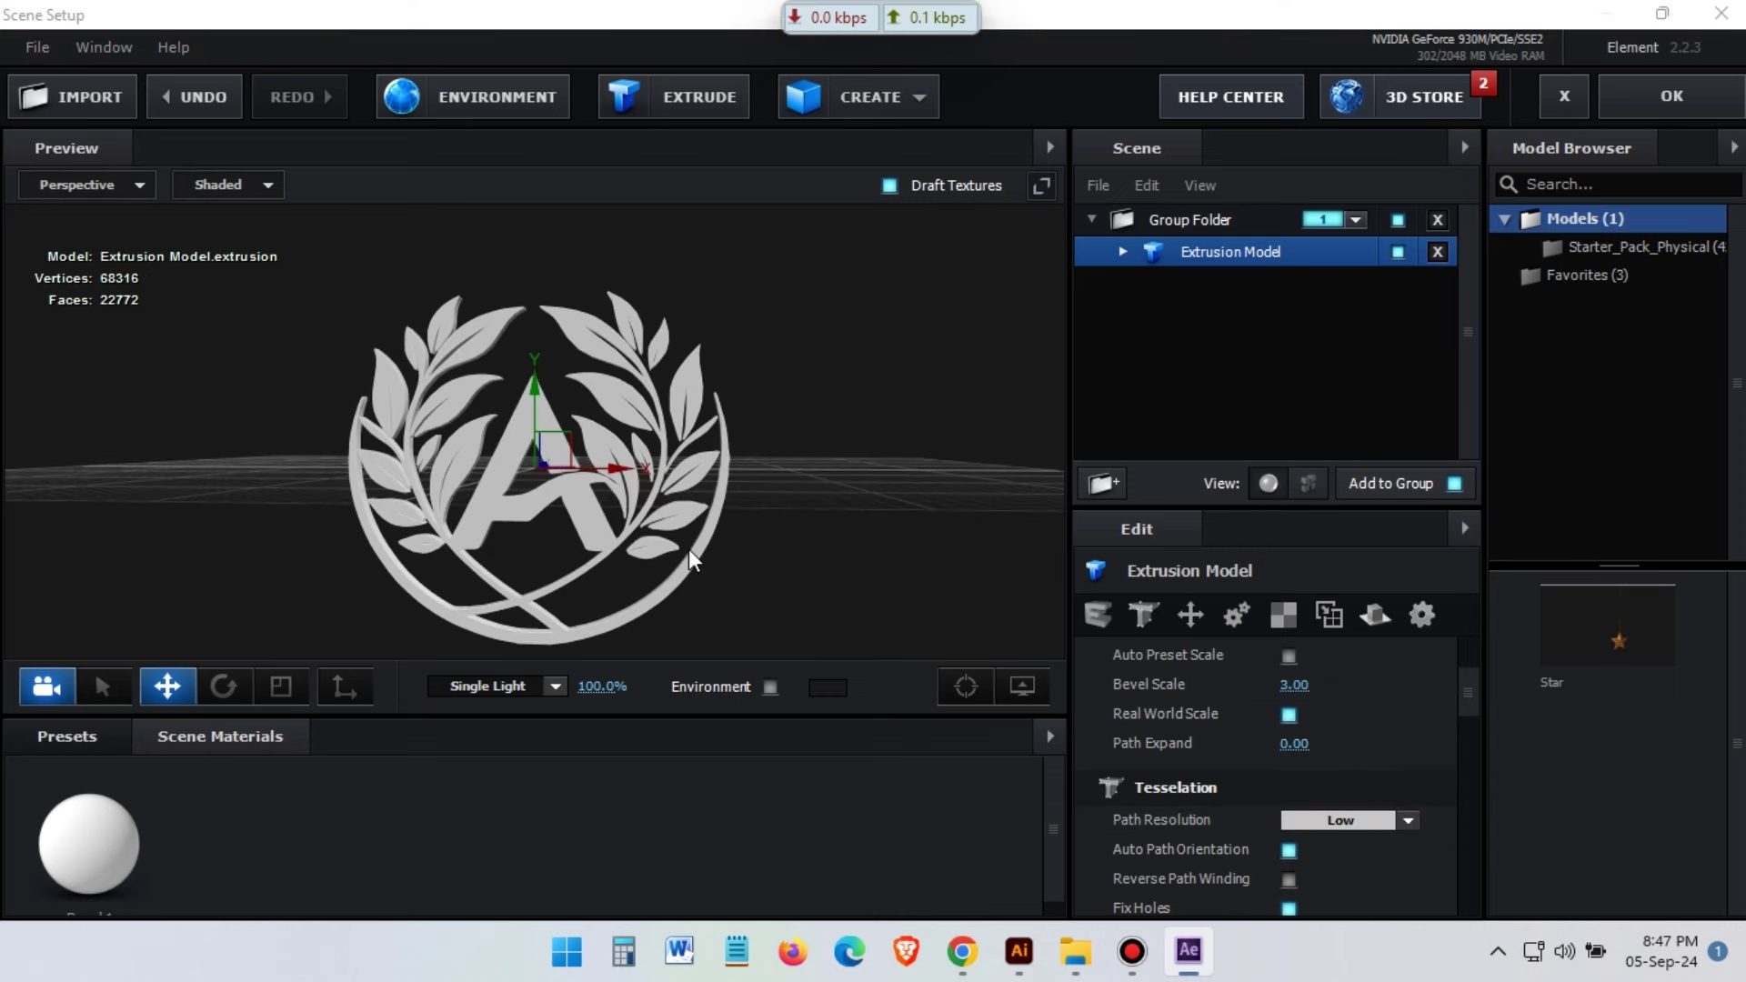
scroll(741, 473, up, 5)
drag(741, 472, 800, 528)
scroll(801, 527, down, 3)
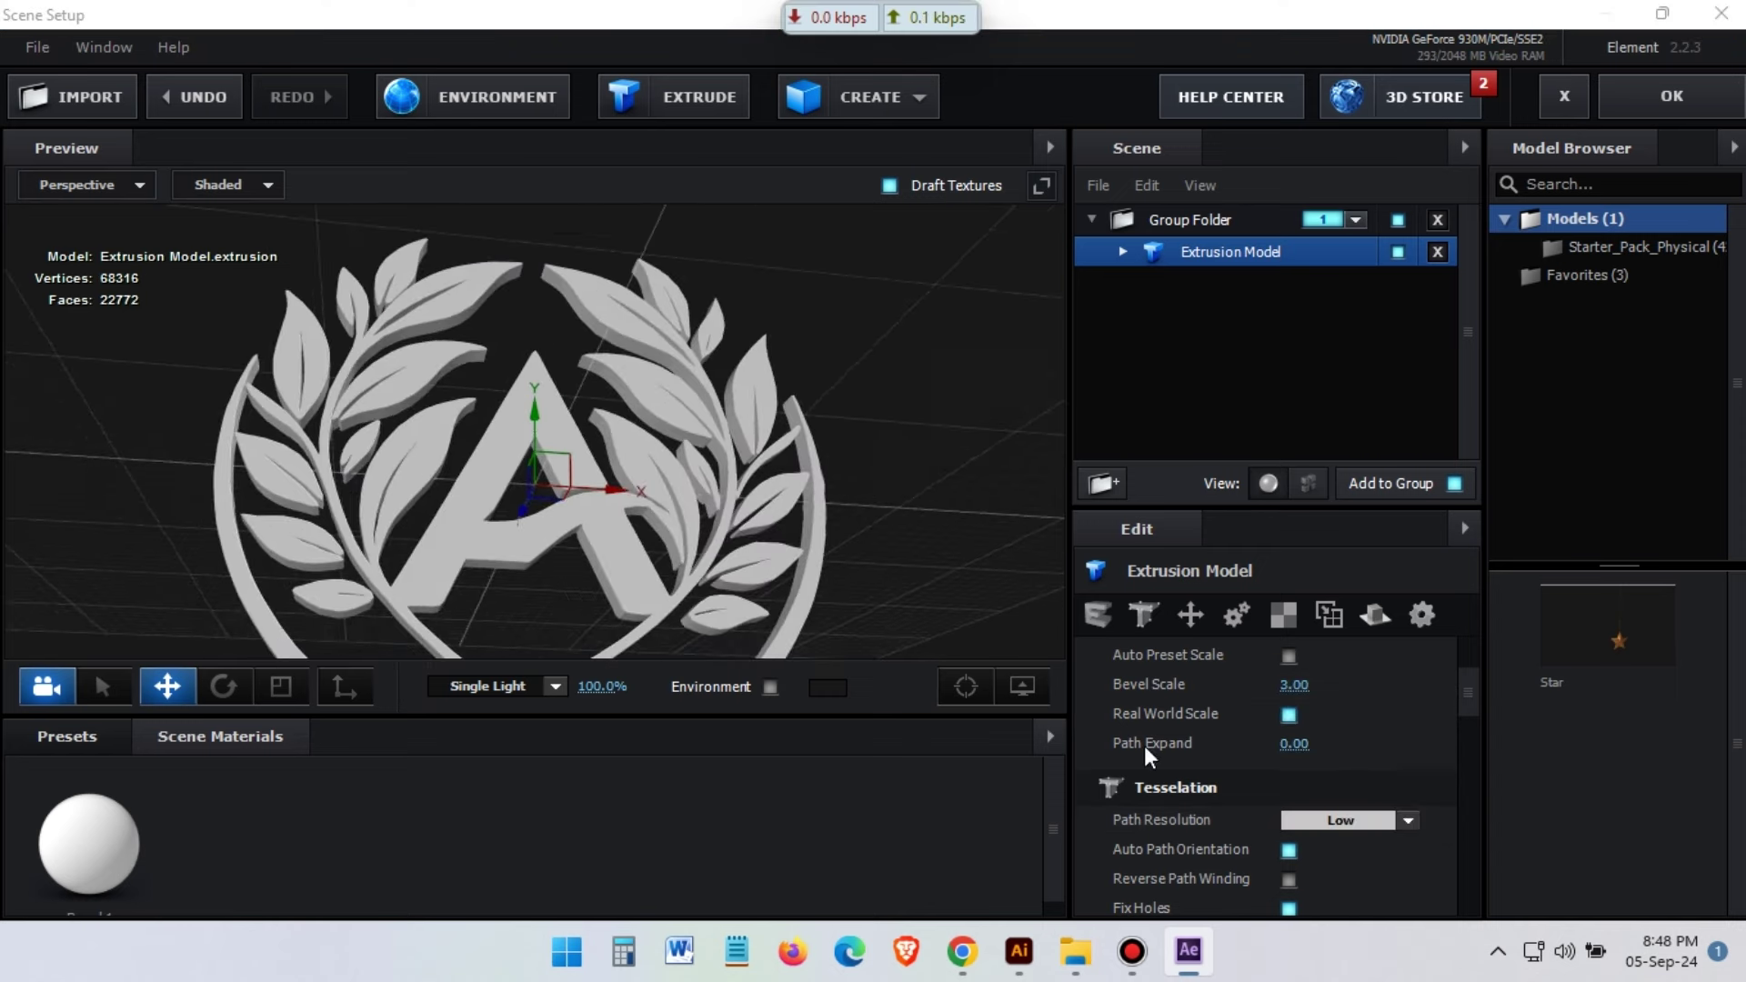
click(1408, 820)
click(1370, 767)
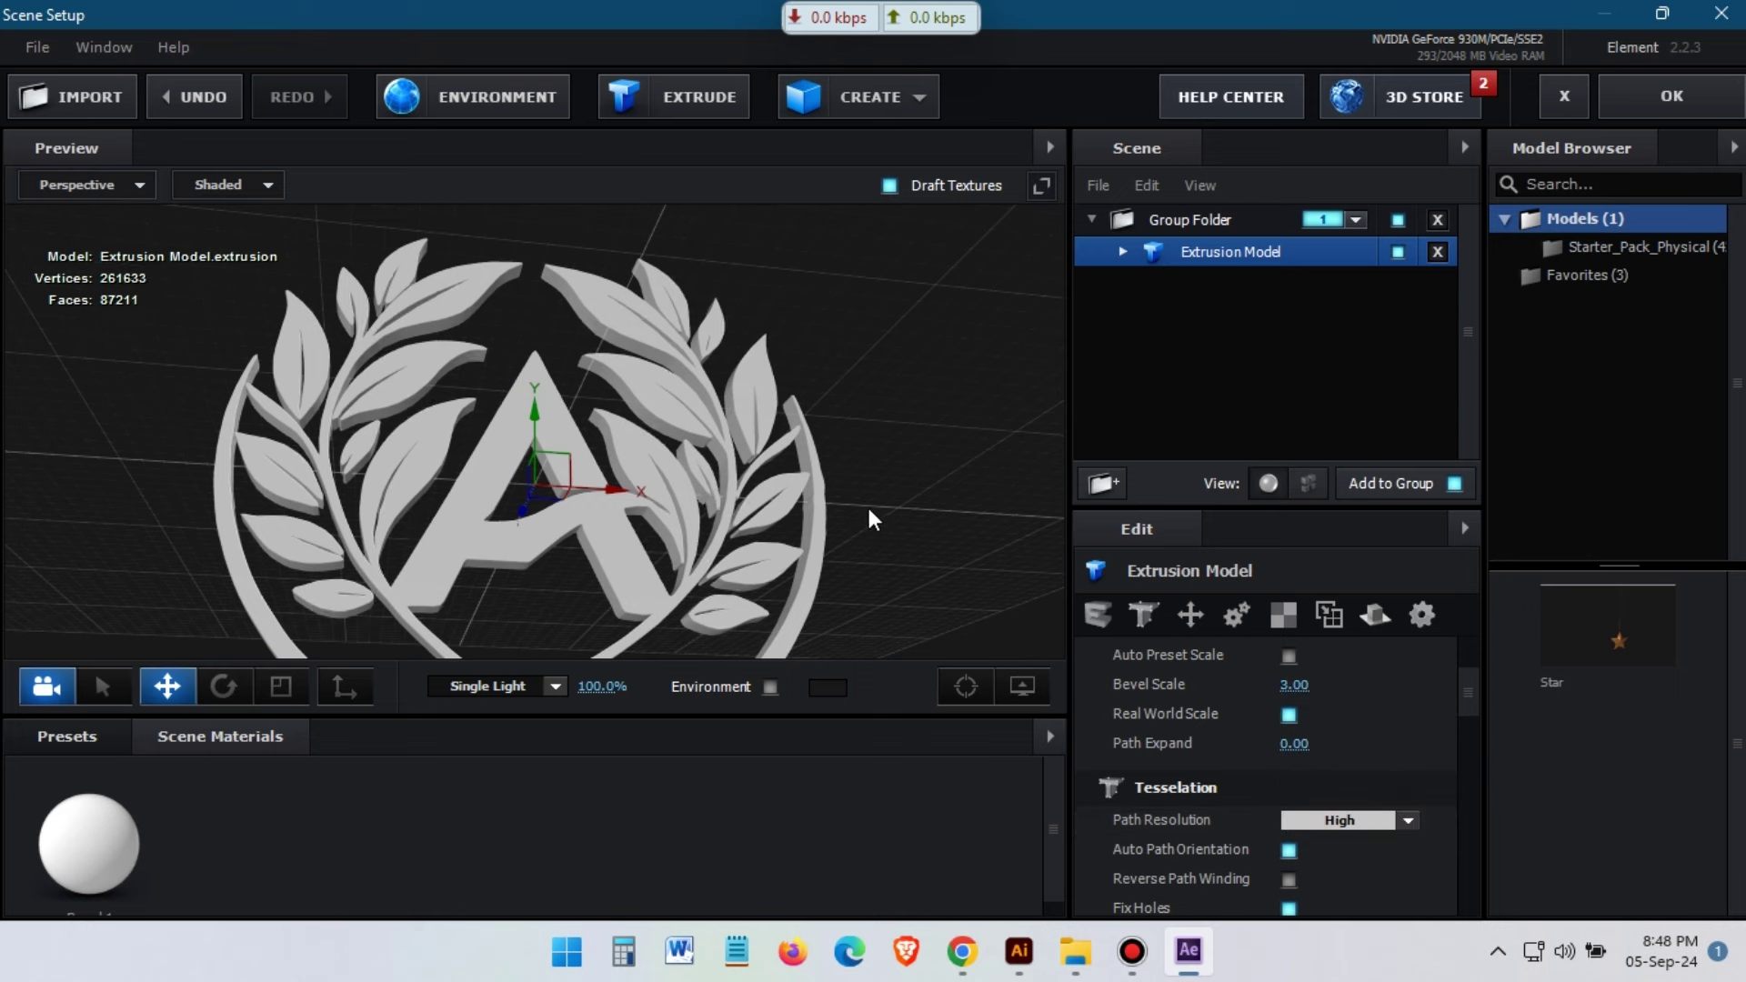
scroll(845, 518, down, 5)
click(1407, 819)
click(1364, 783)
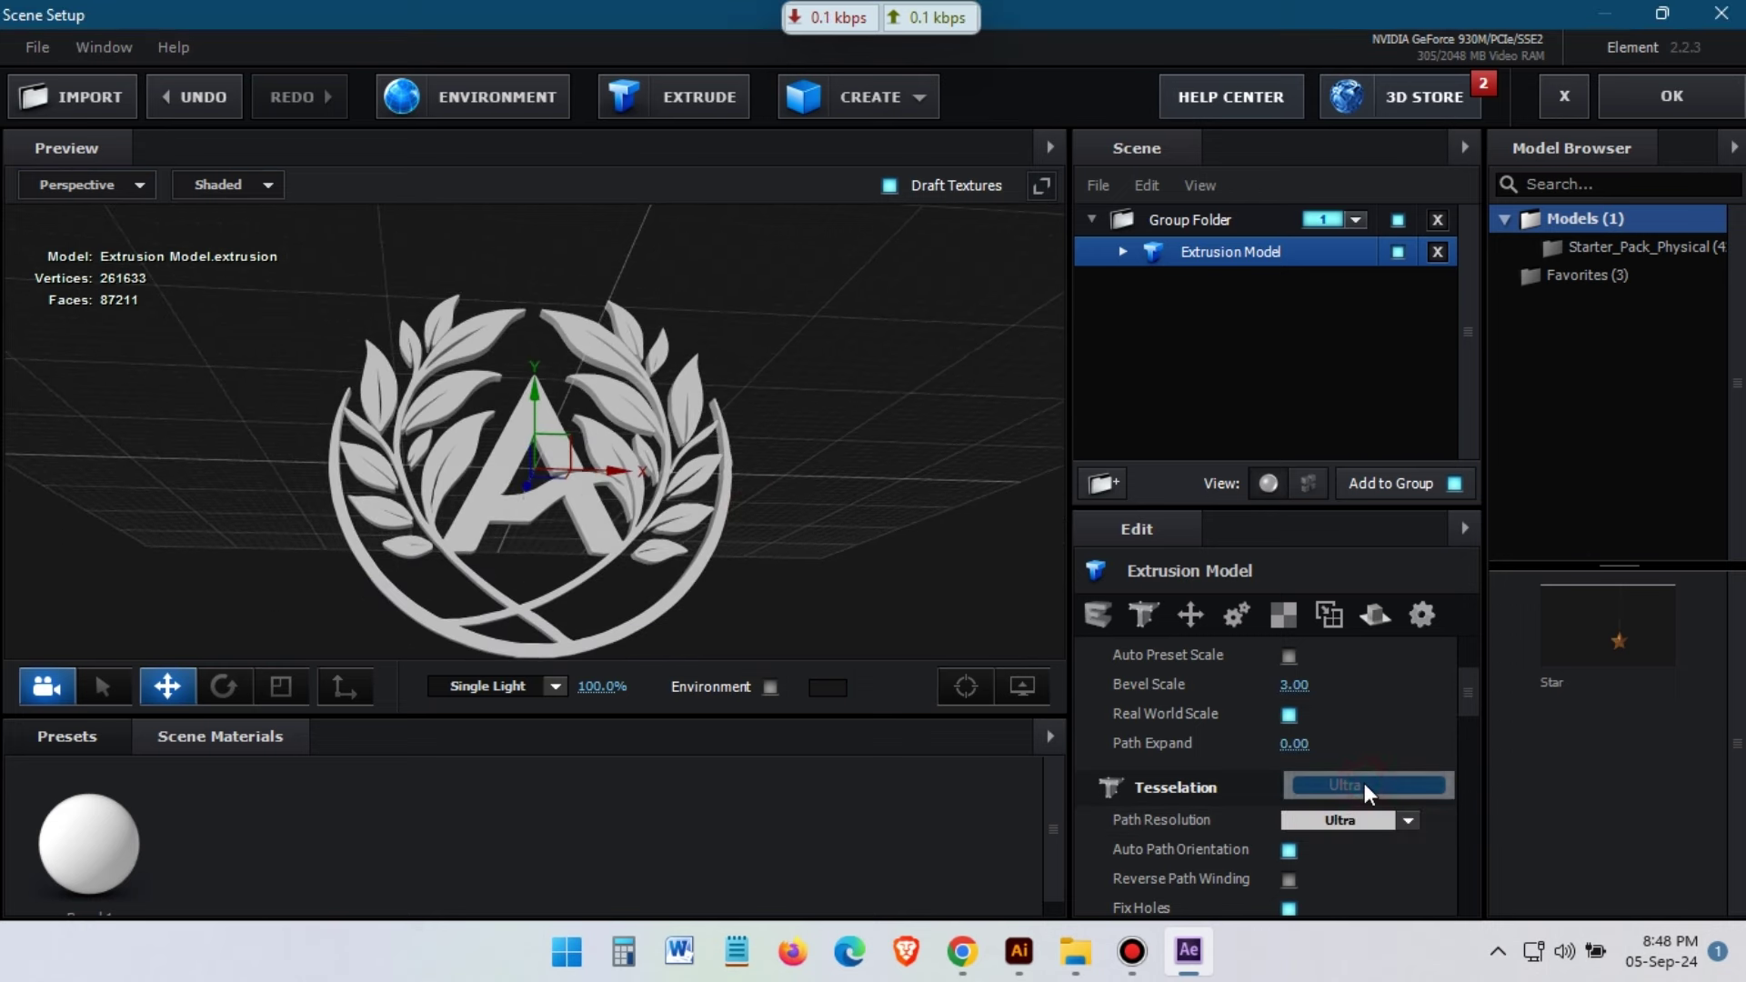
click(1408, 819)
click(1373, 800)
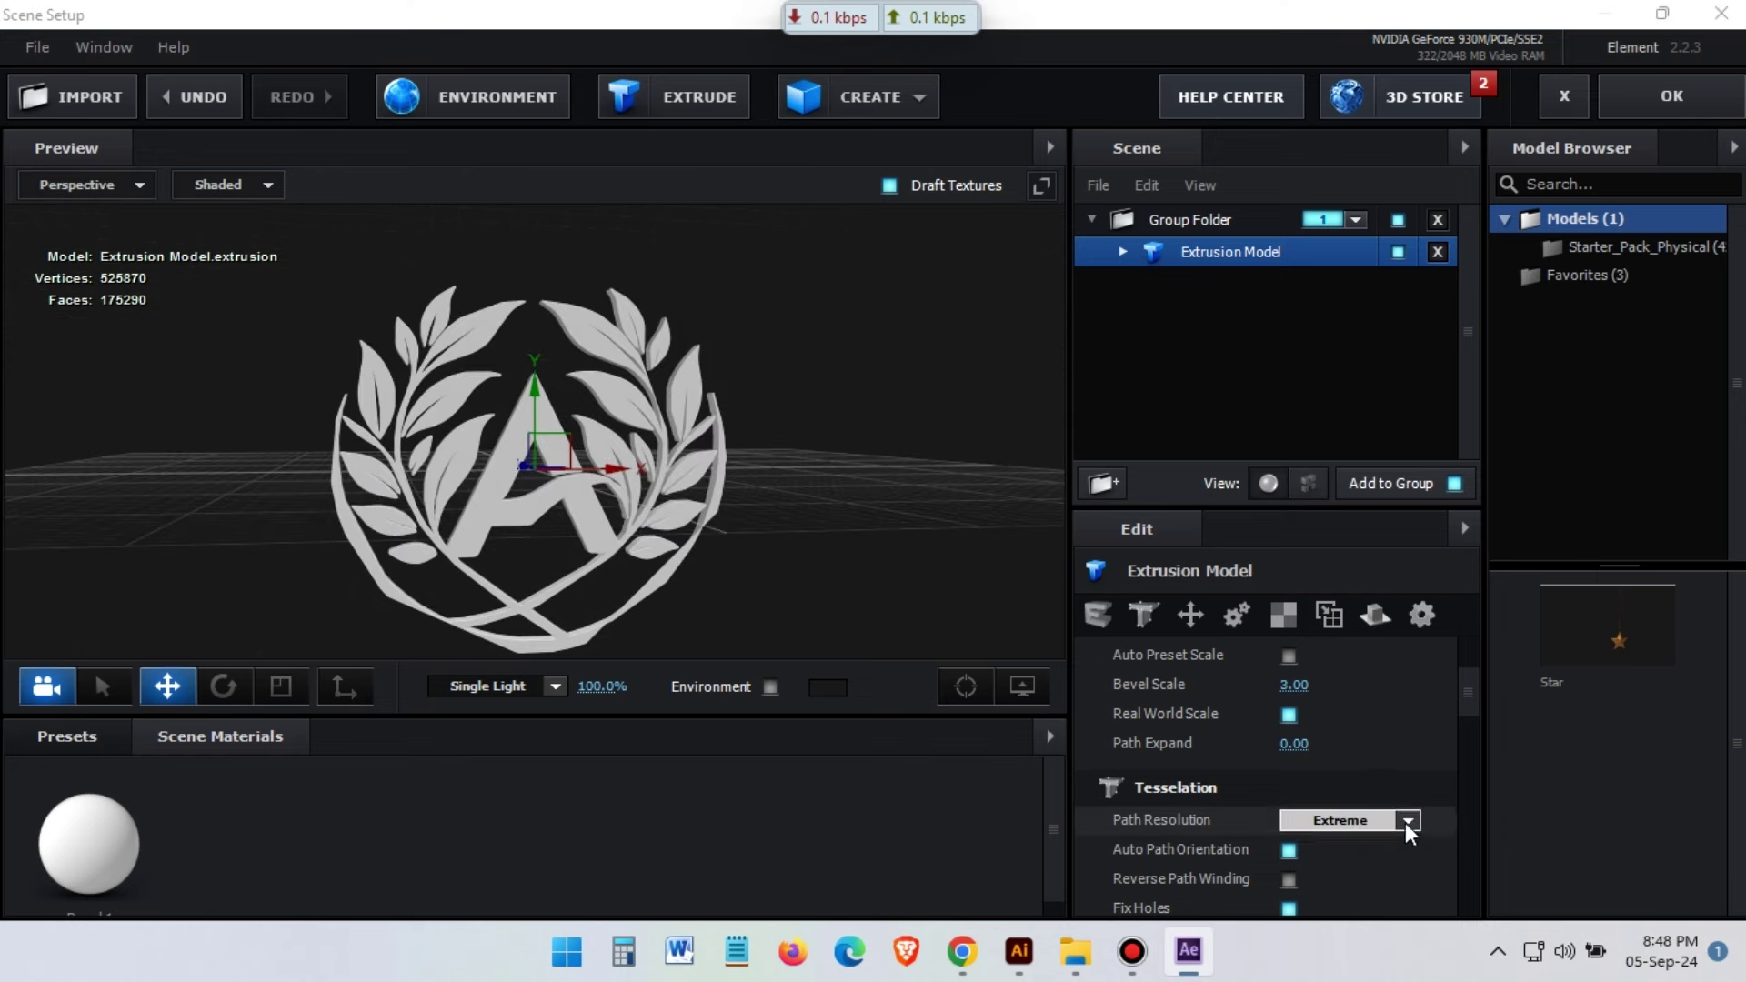
click(1408, 821)
click(1345, 784)
mouse_move(733, 497)
mouse_down()
mouse_move(658, 513)
mouse_move(772, 525)
mouse_move(738, 540)
mouse_move(762, 521)
mouse_up()
click(1408, 821)
click(1408, 840)
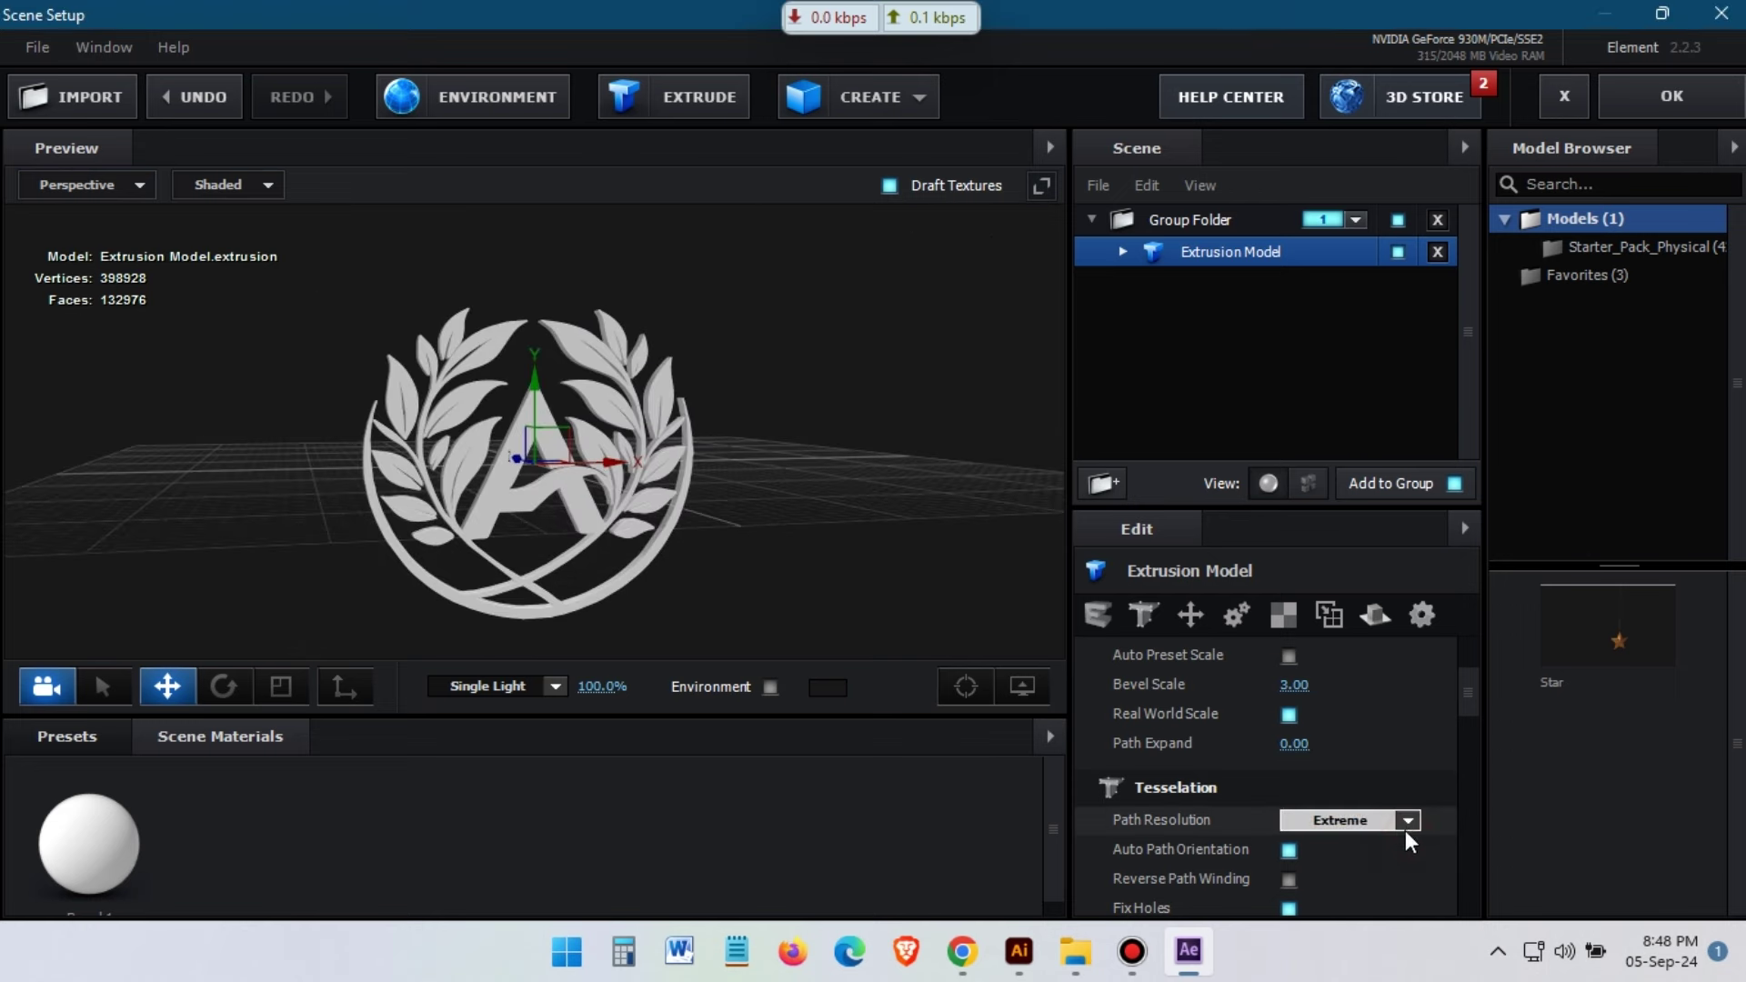
click(1407, 821)
click(1344, 756)
drag(713, 538, 747, 522)
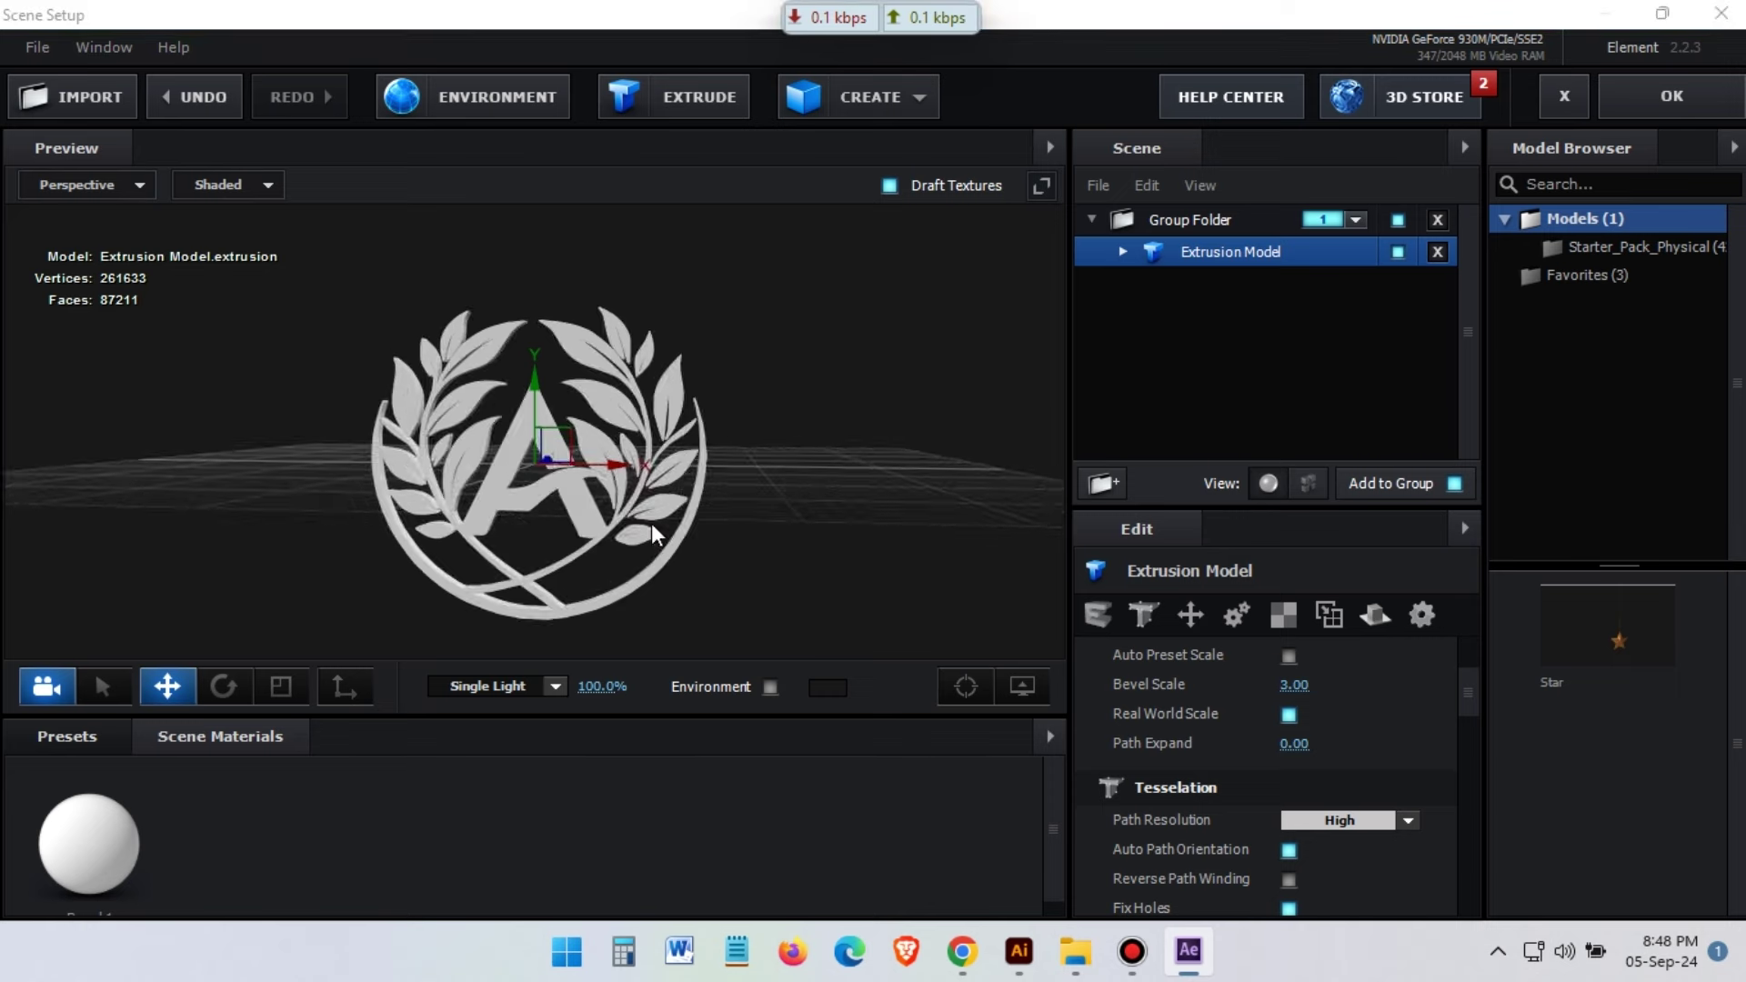
mouse_move(721, 452)
mouse_down()
mouse_move(681, 545)
mouse_move(804, 464)
mouse_up()
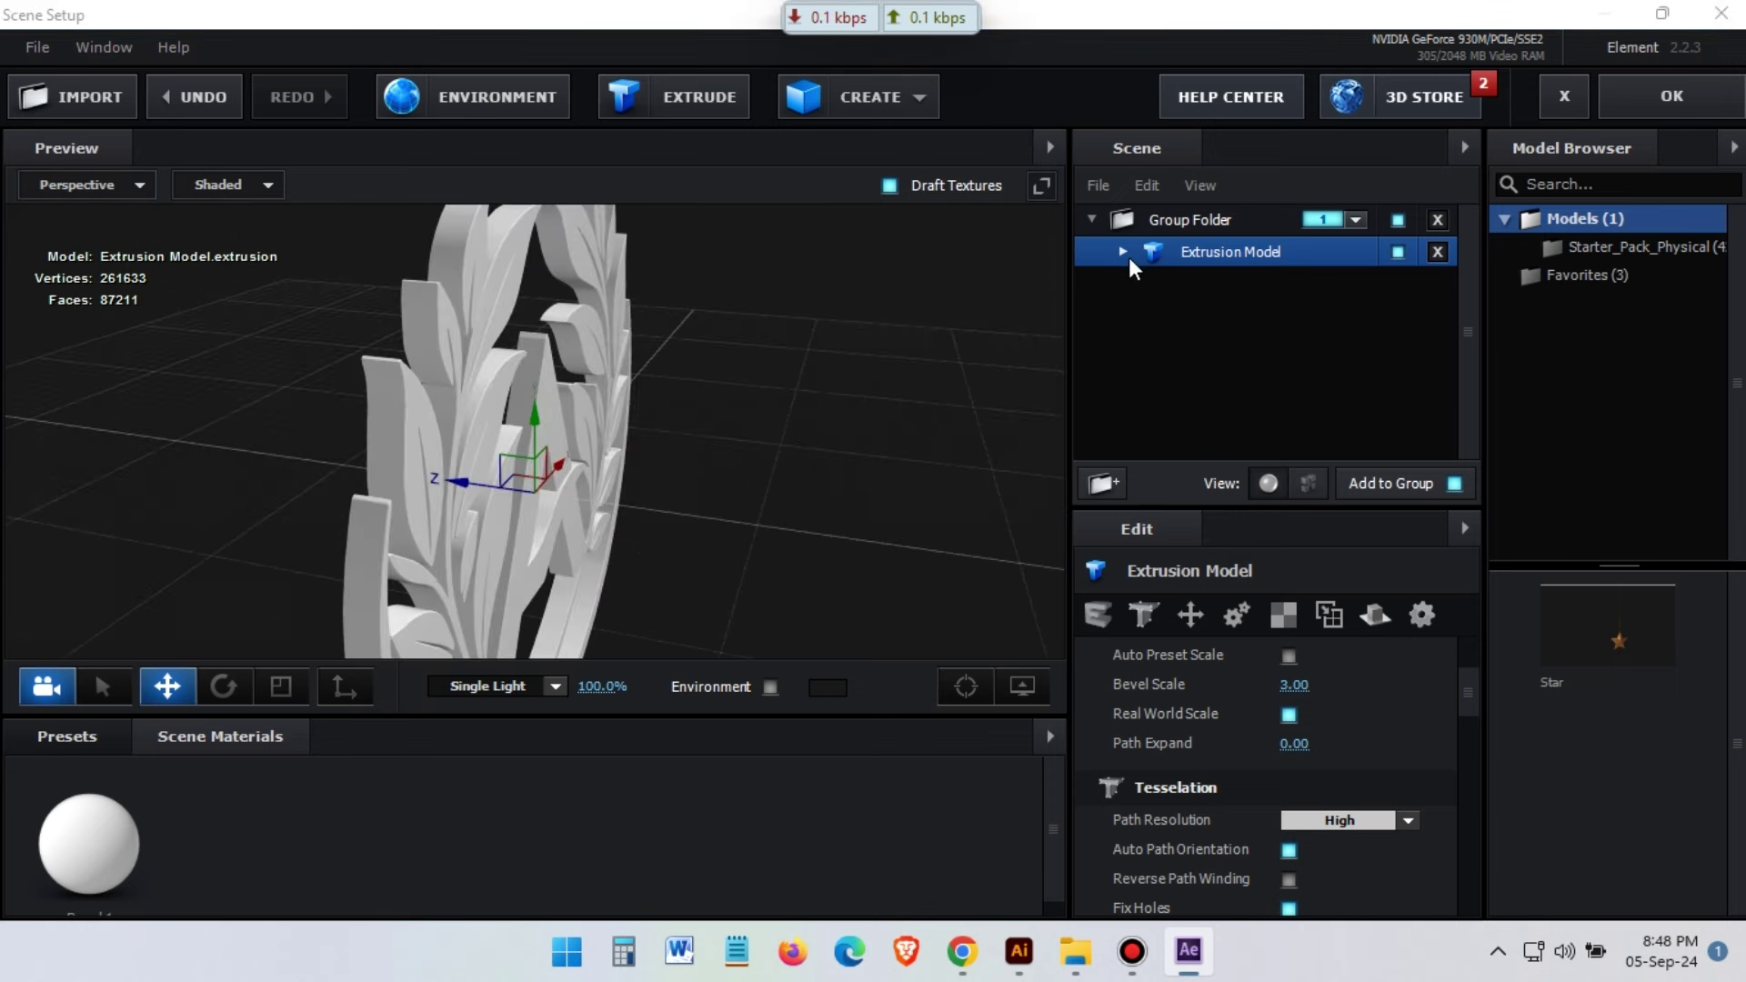
Set Bevel 1's extrude depth to 1.80 for a thicker logo
click(1230, 264)
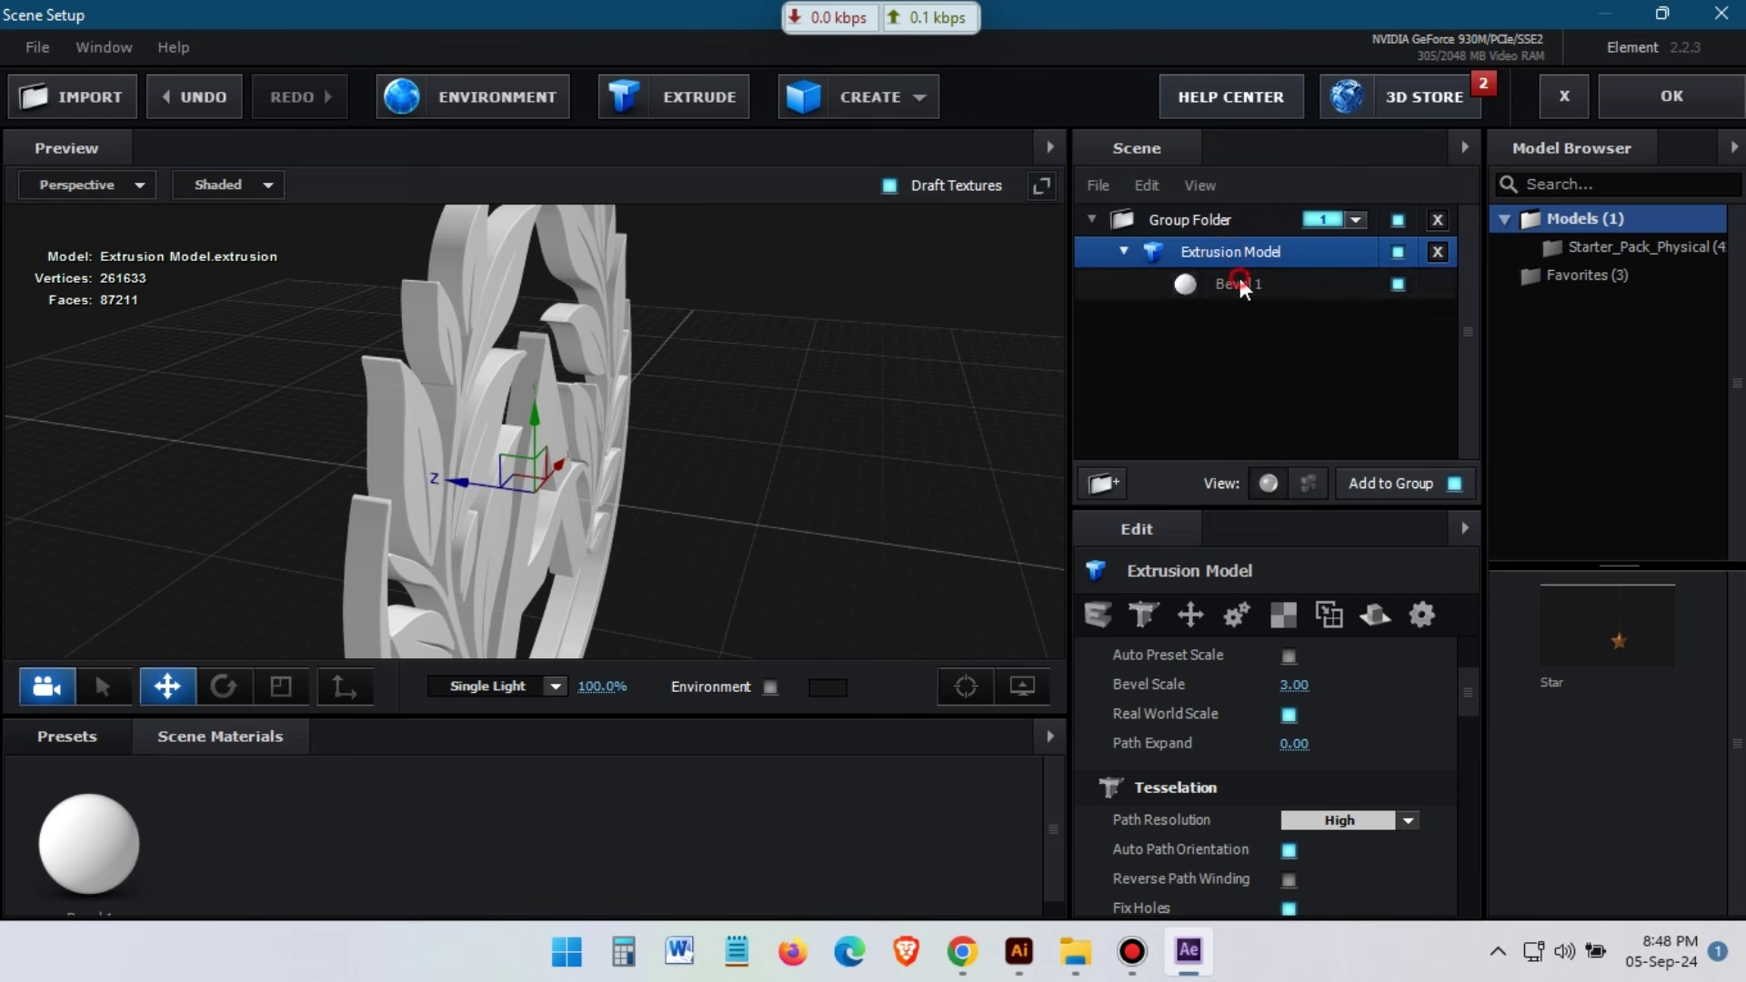
click(1242, 284)
text(1.50)
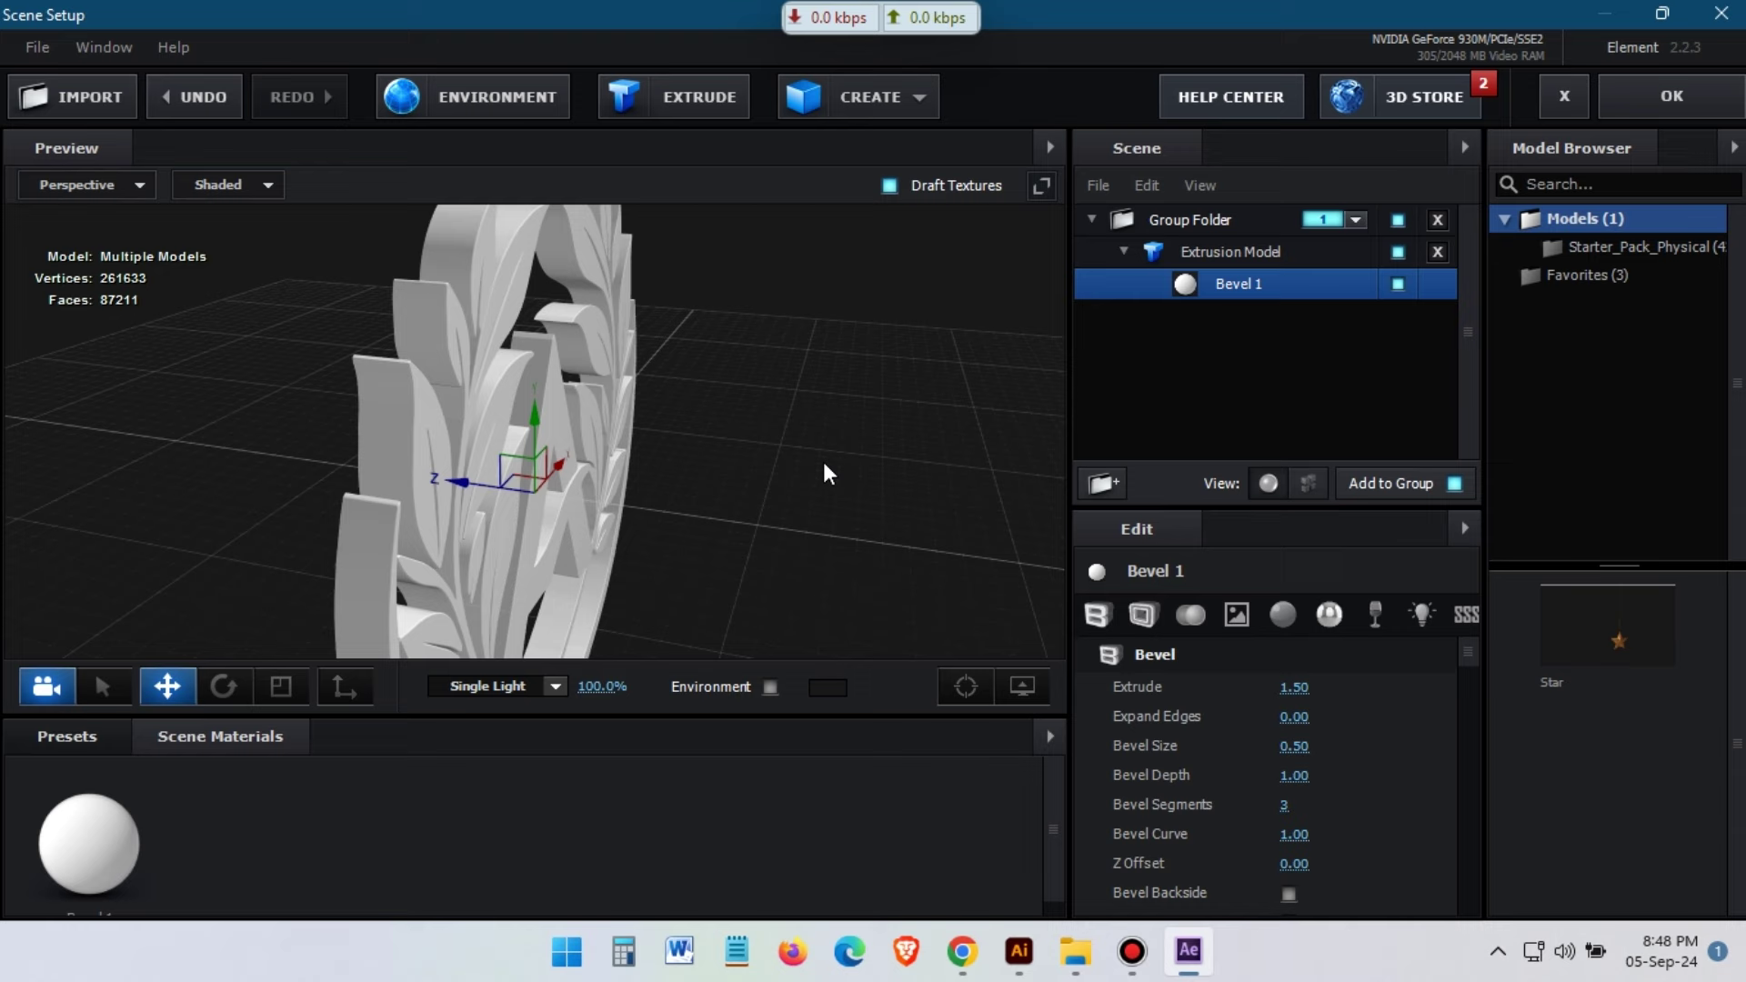
drag(713, 417, 768, 397)
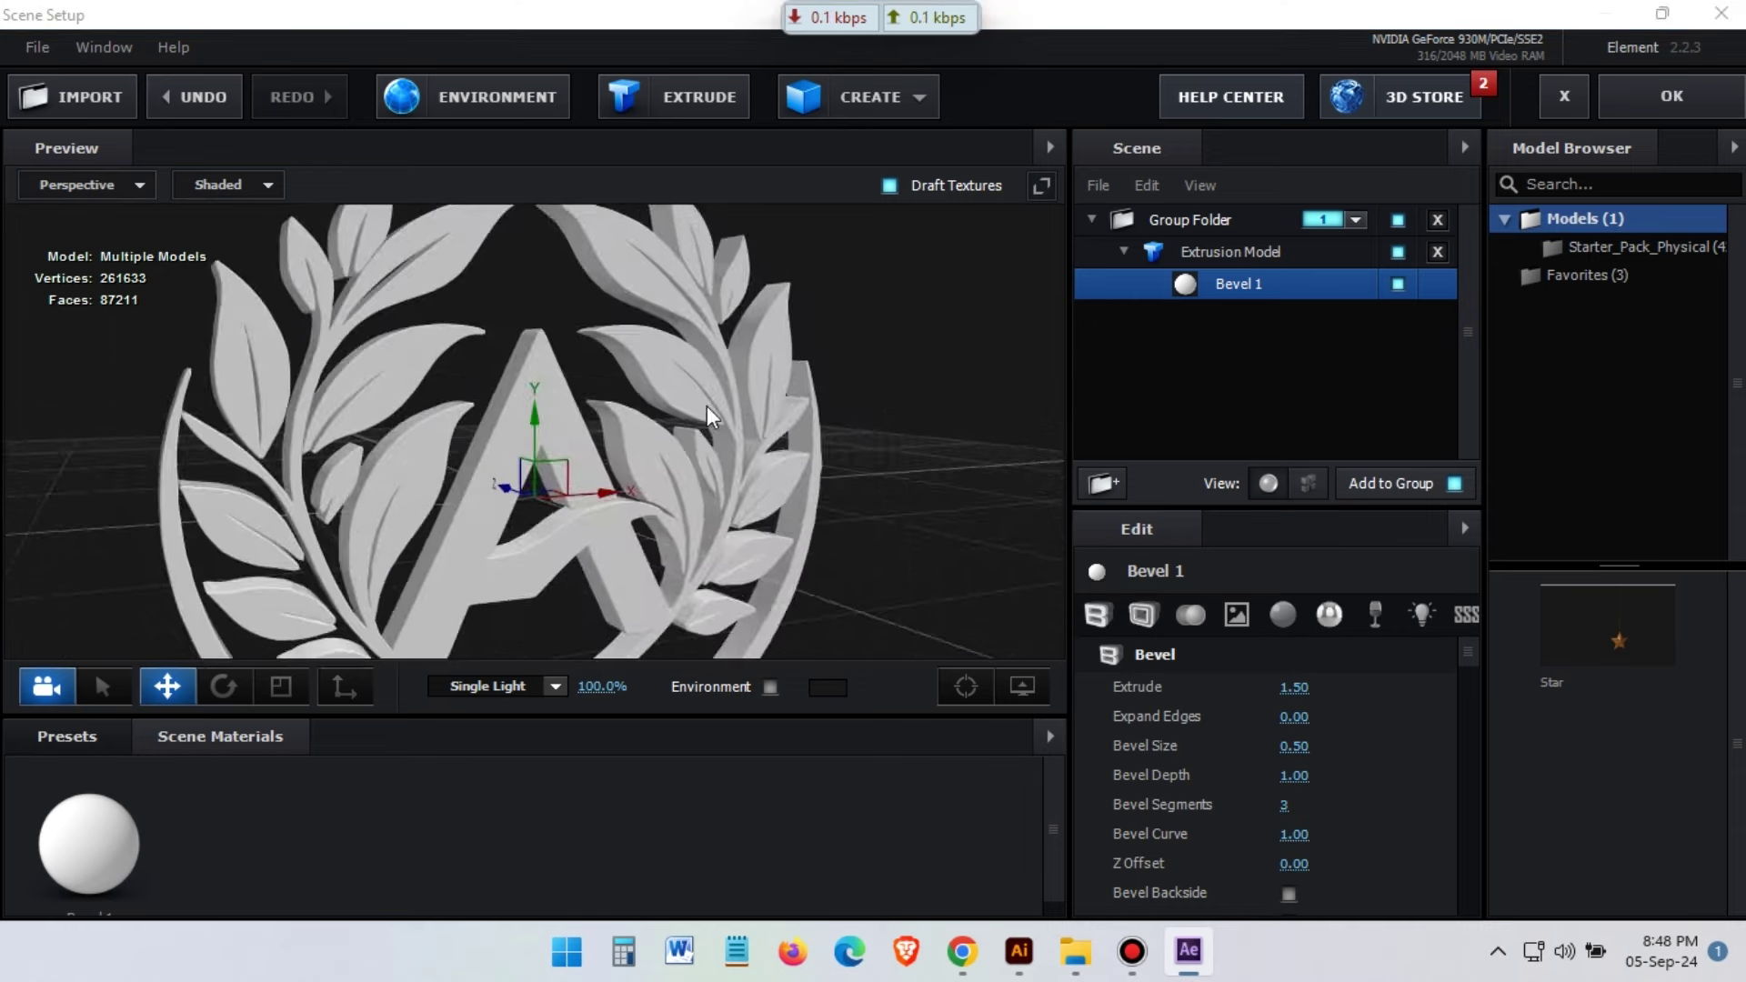
Bring up the material presets library
click(1135, 962)
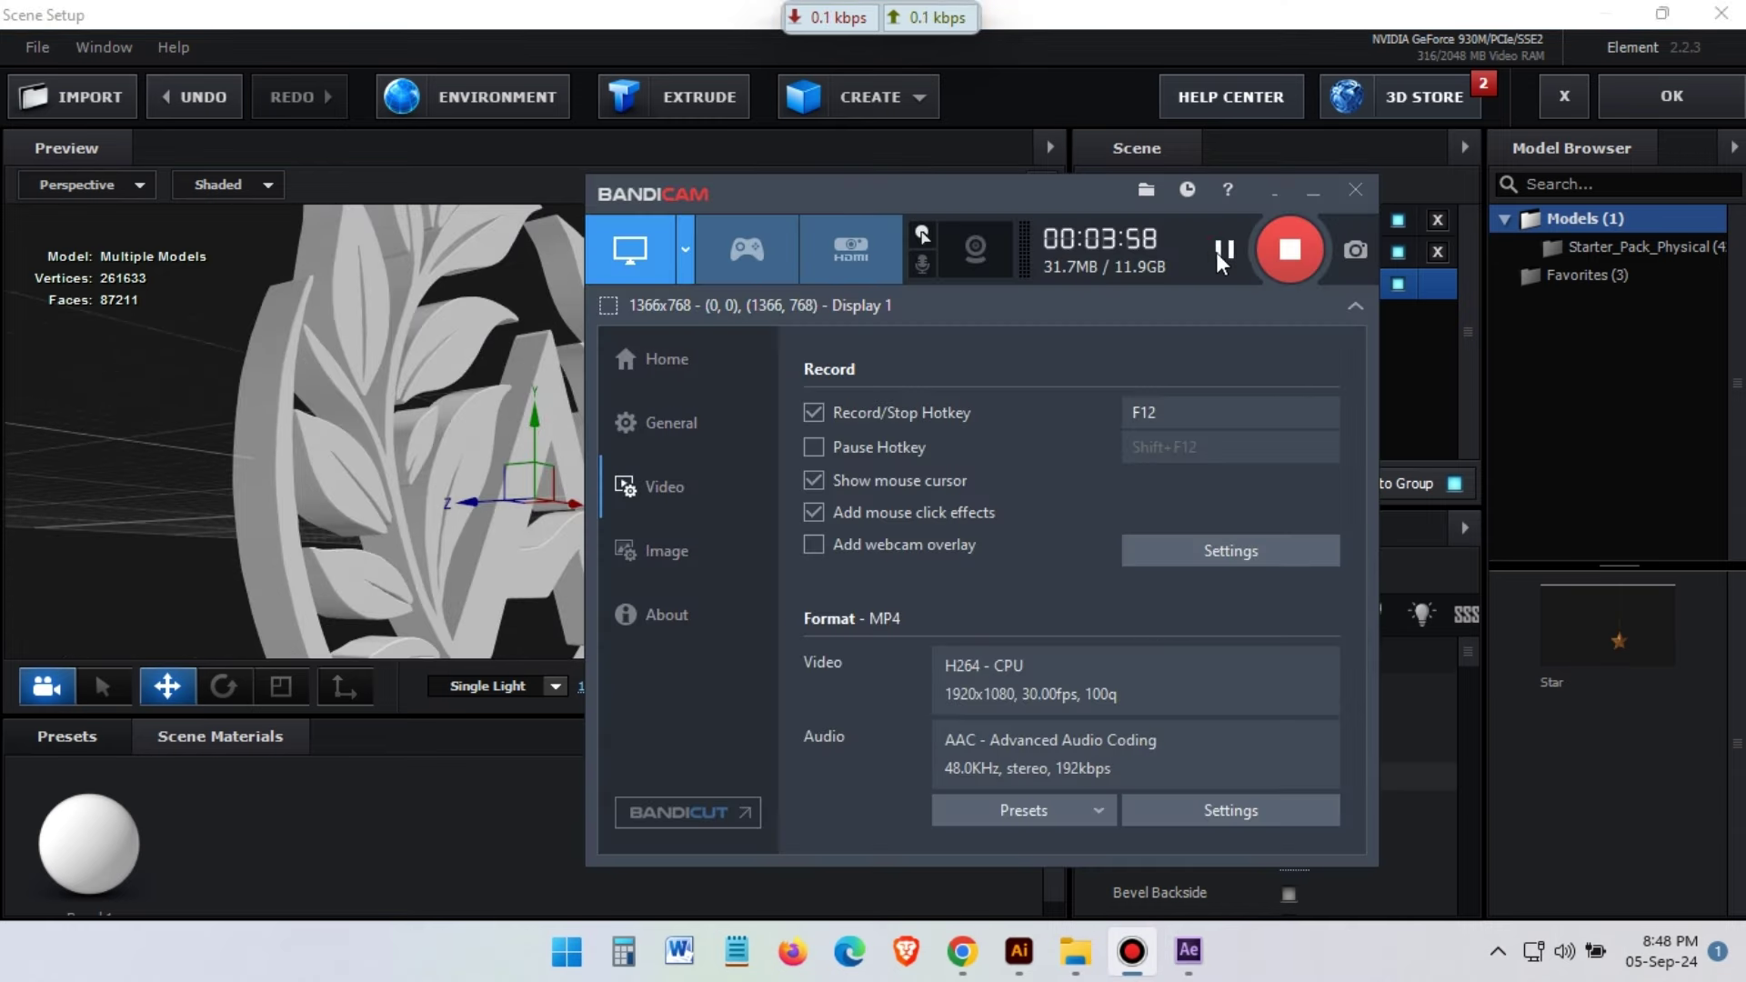
click(1320, 202)
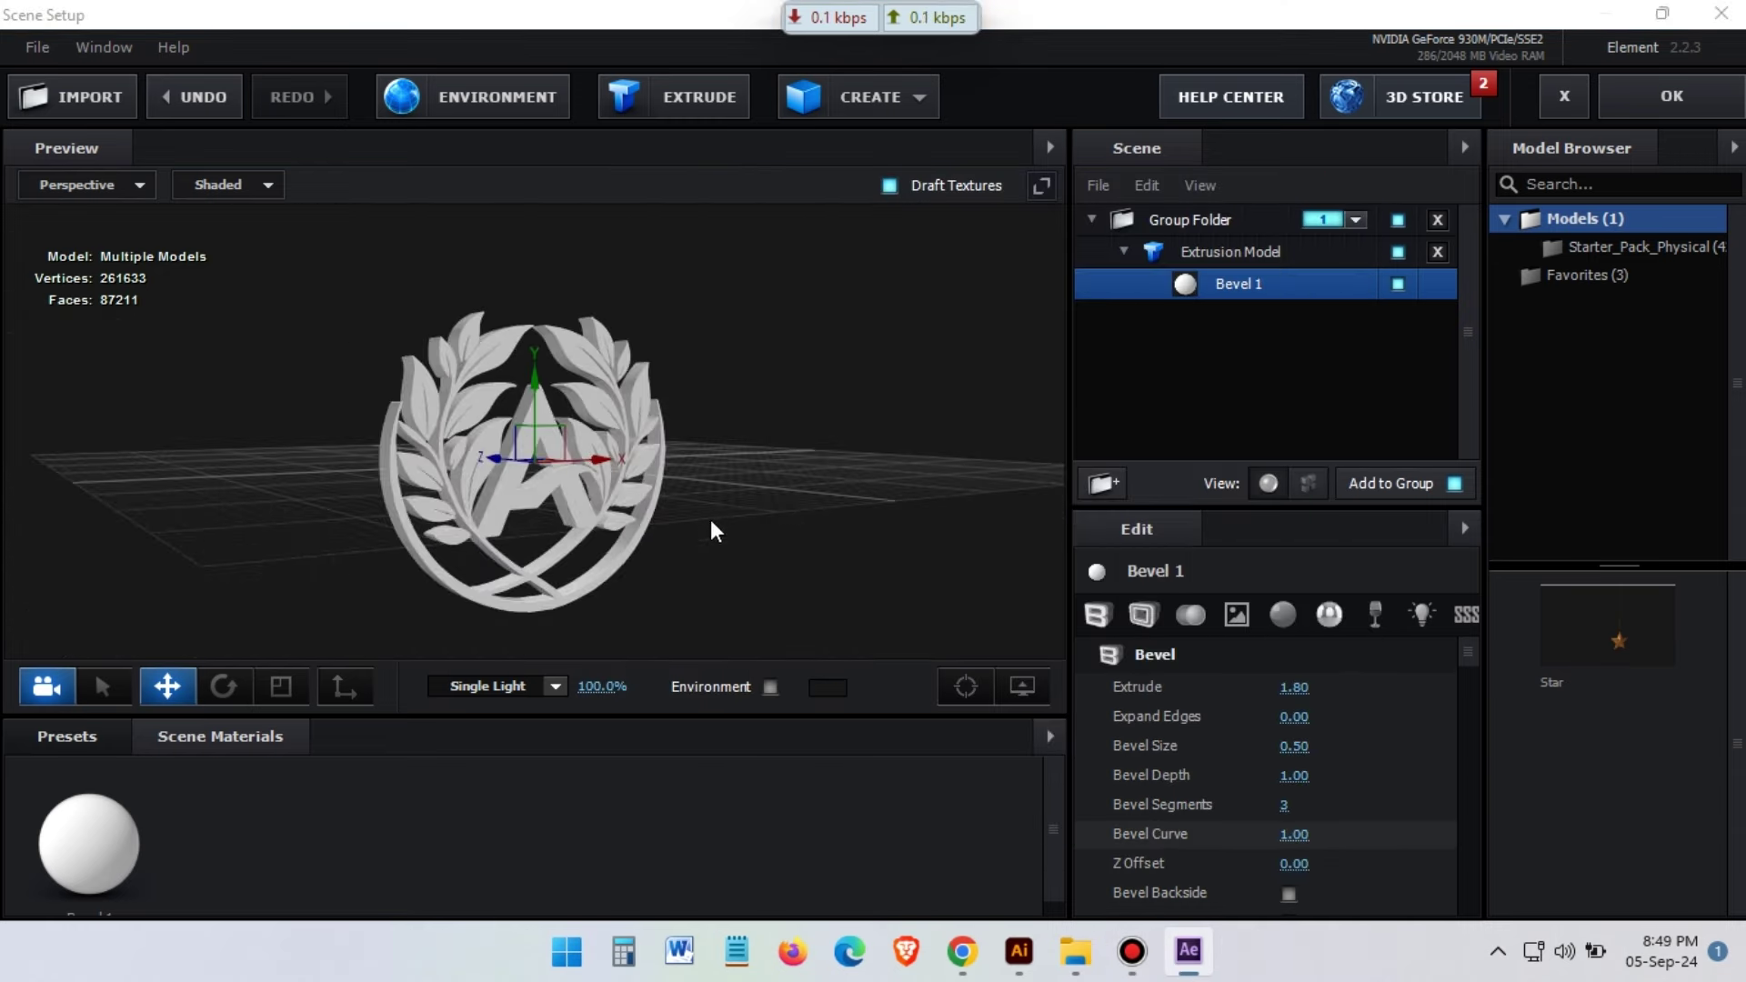
click(73, 736)
Drop the Physical Chrome material onto the logo, then replace it with Gold
scroll(149, 887, down, 1)
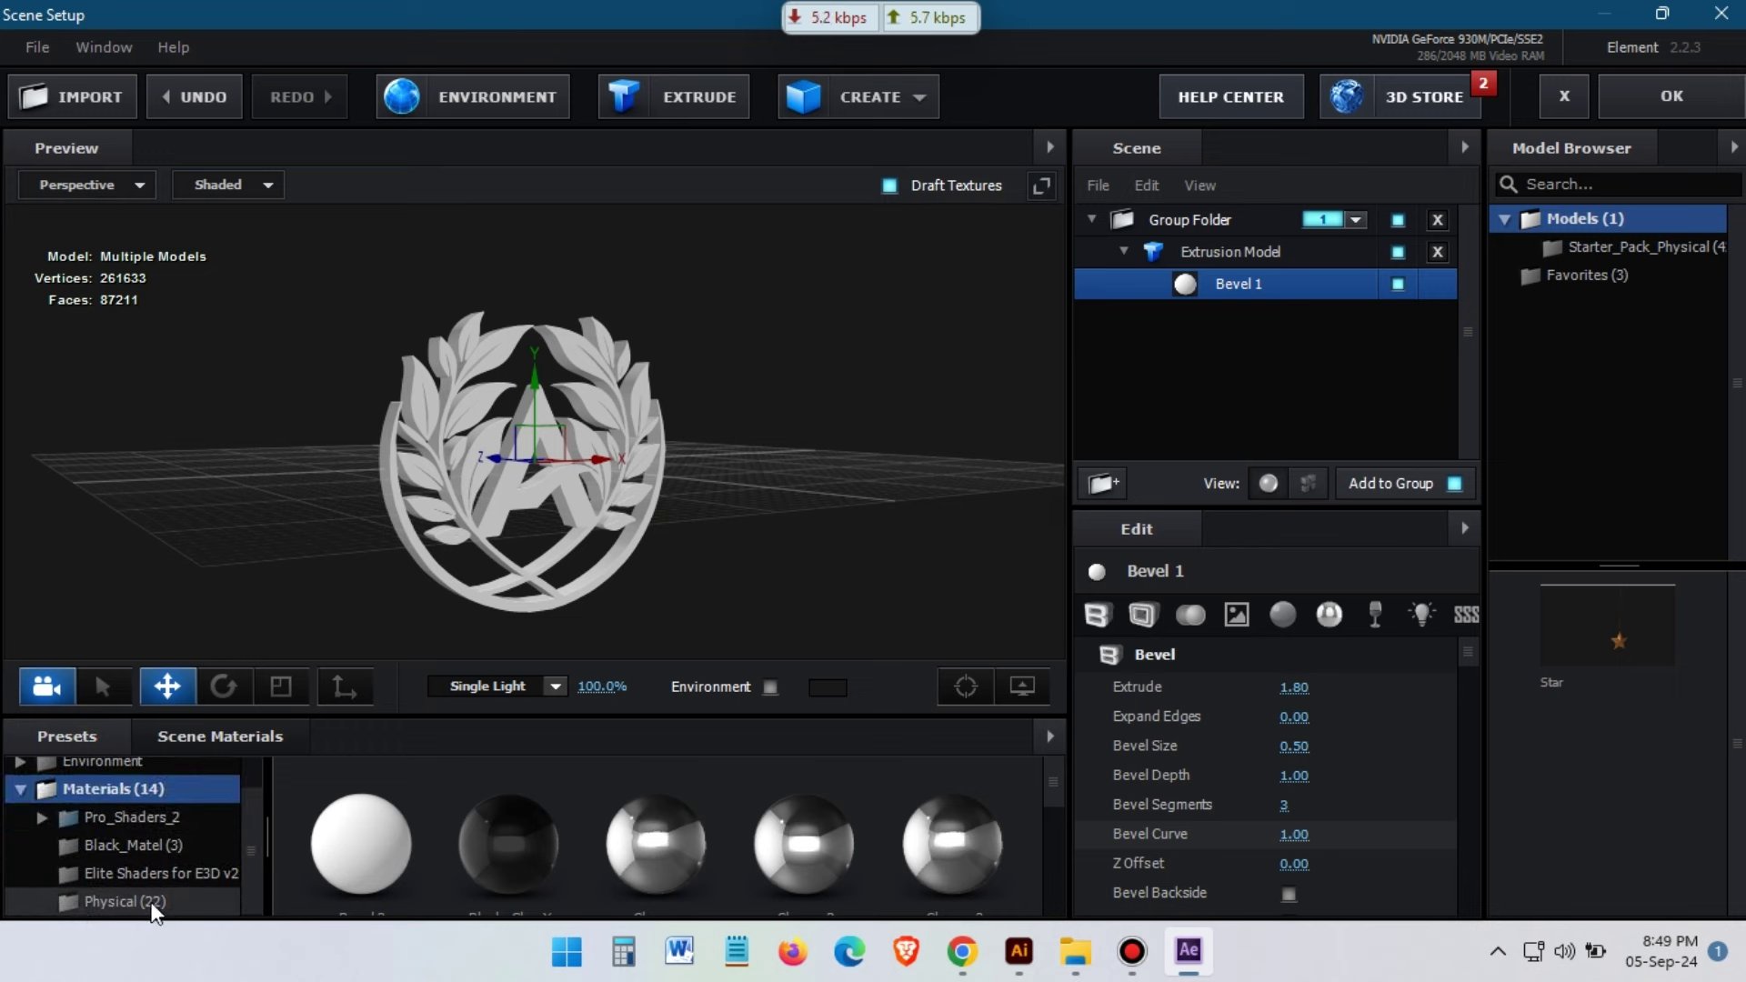
click(153, 902)
scroll(510, 855, down, 1)
scroll(456, 864, up, 1)
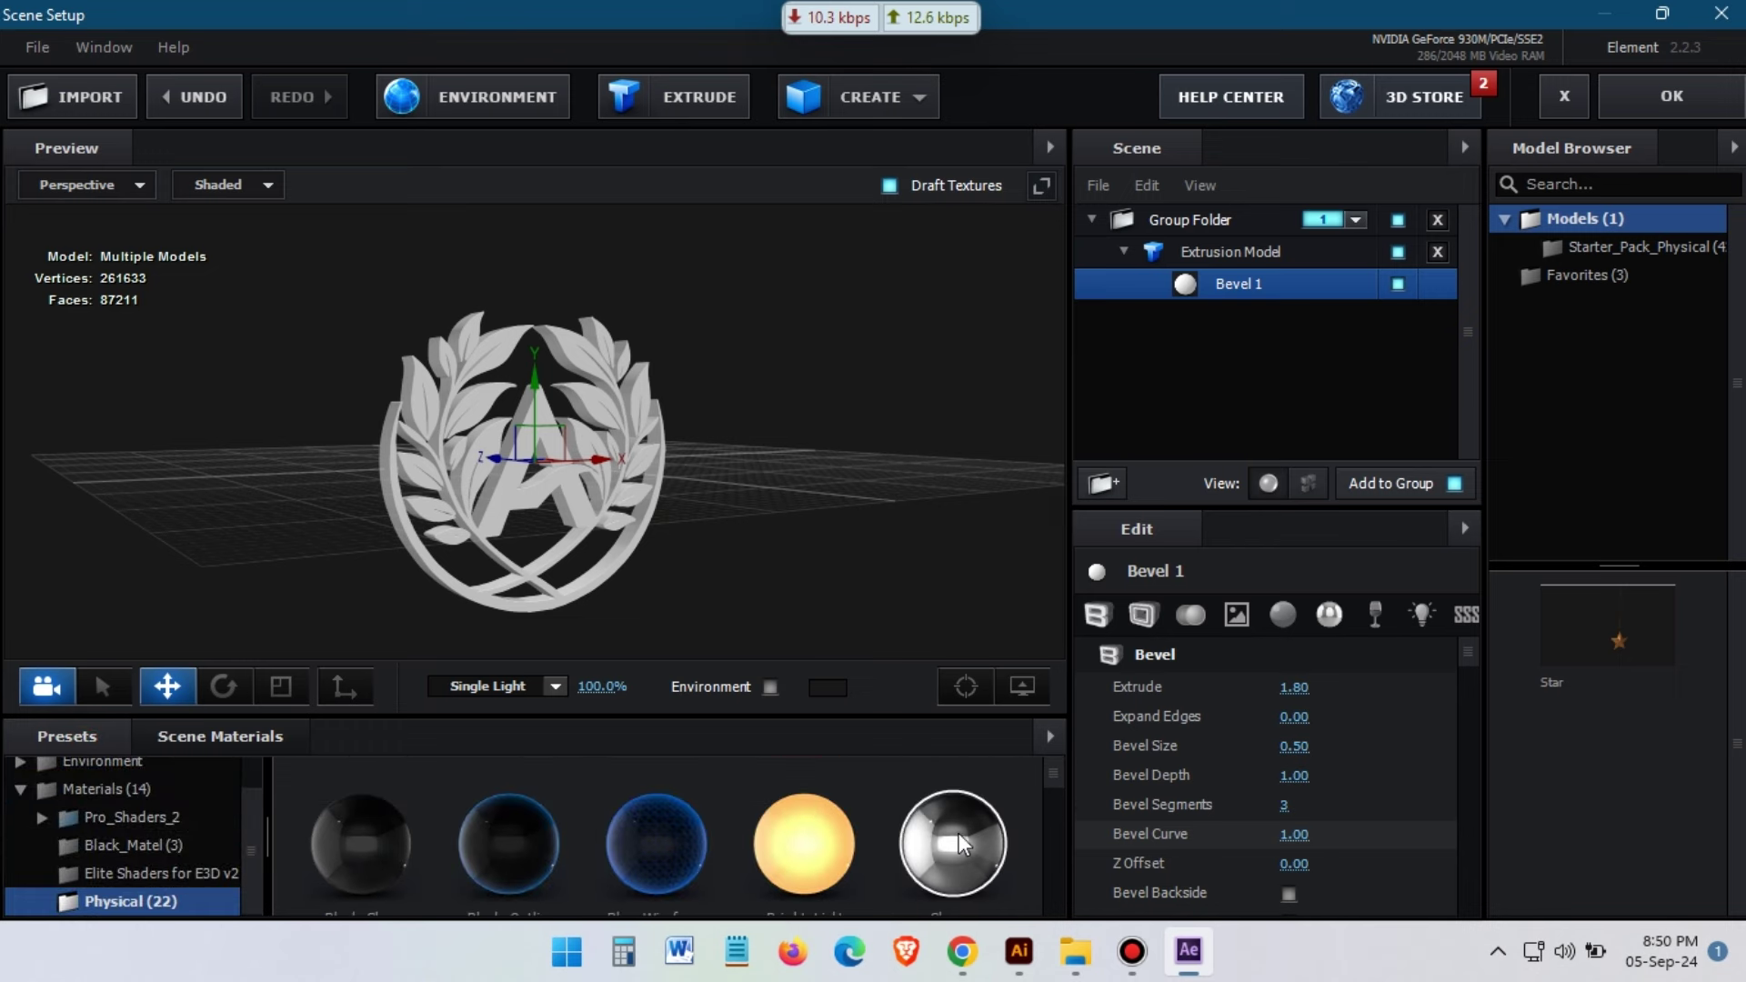
drag(959, 832, 1215, 283)
mouse_move(623, 526)
mouse_down()
mouse_move(657, 451)
mouse_move(586, 567)
mouse_move(814, 434)
mouse_up()
scroll(608, 574, up, 5)
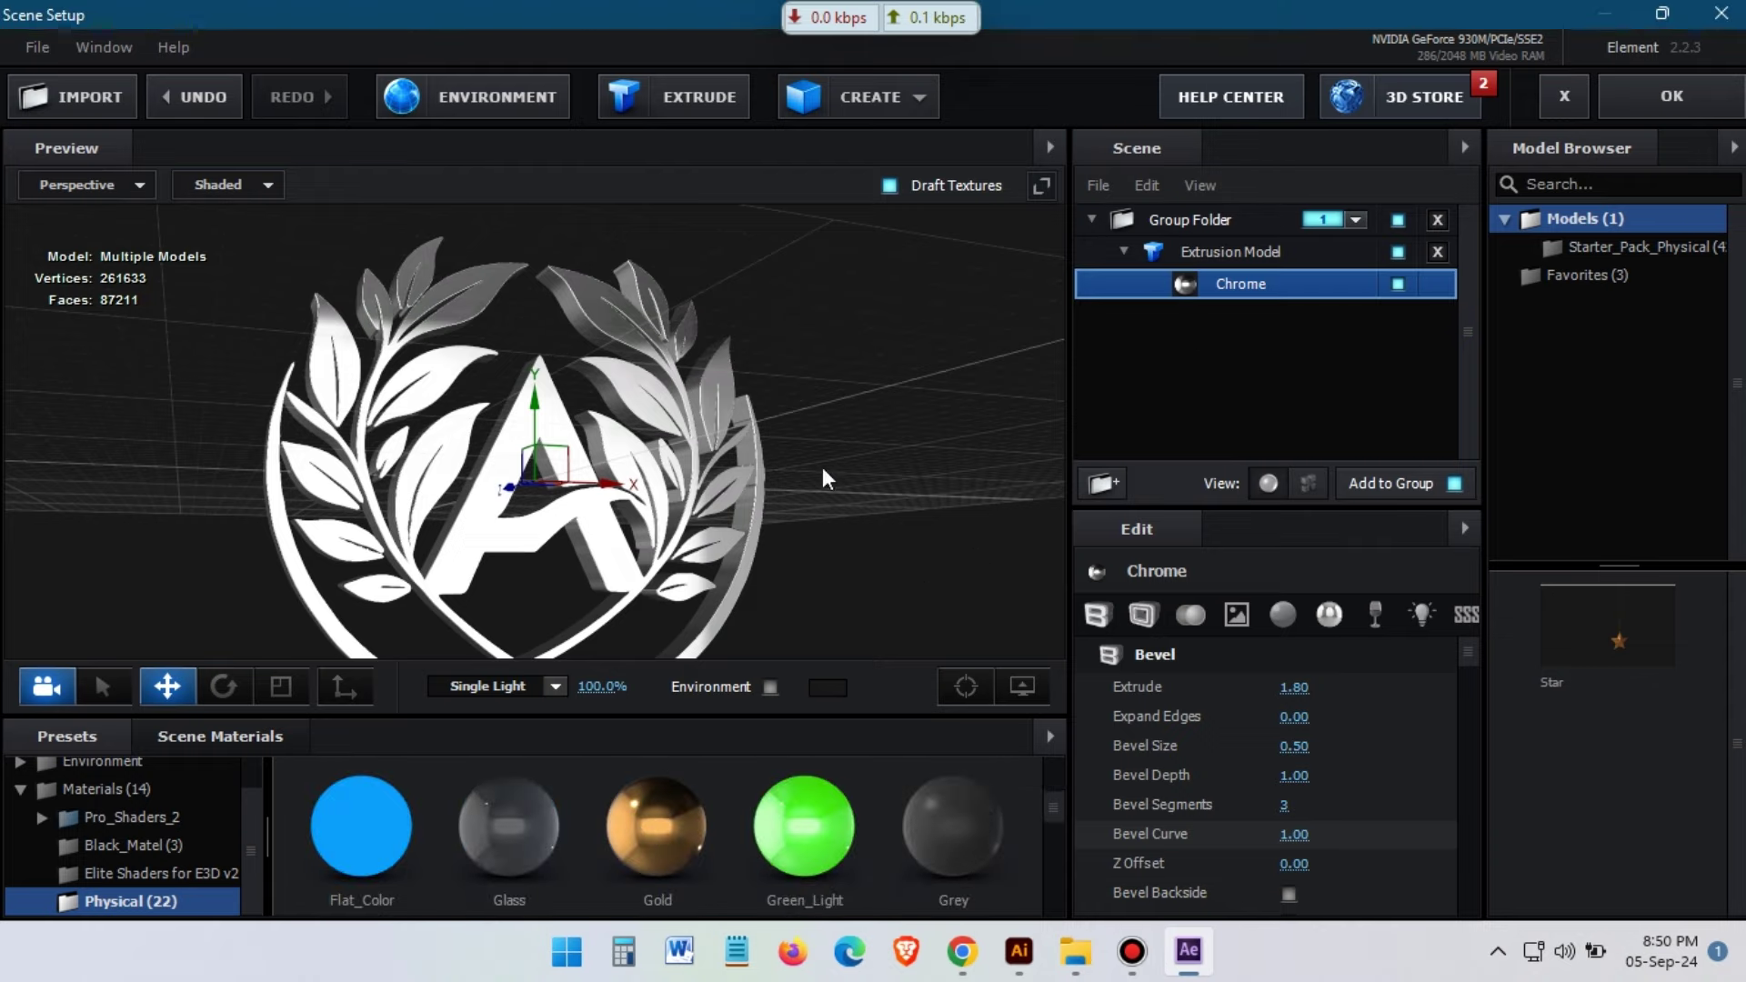
mouse_move(707, 471)
mouse_down()
mouse_move(655, 516)
mouse_move(772, 407)
mouse_move(695, 428)
mouse_up()
Set the extrusion model's Bevel Copies to 3
click(1240, 253)
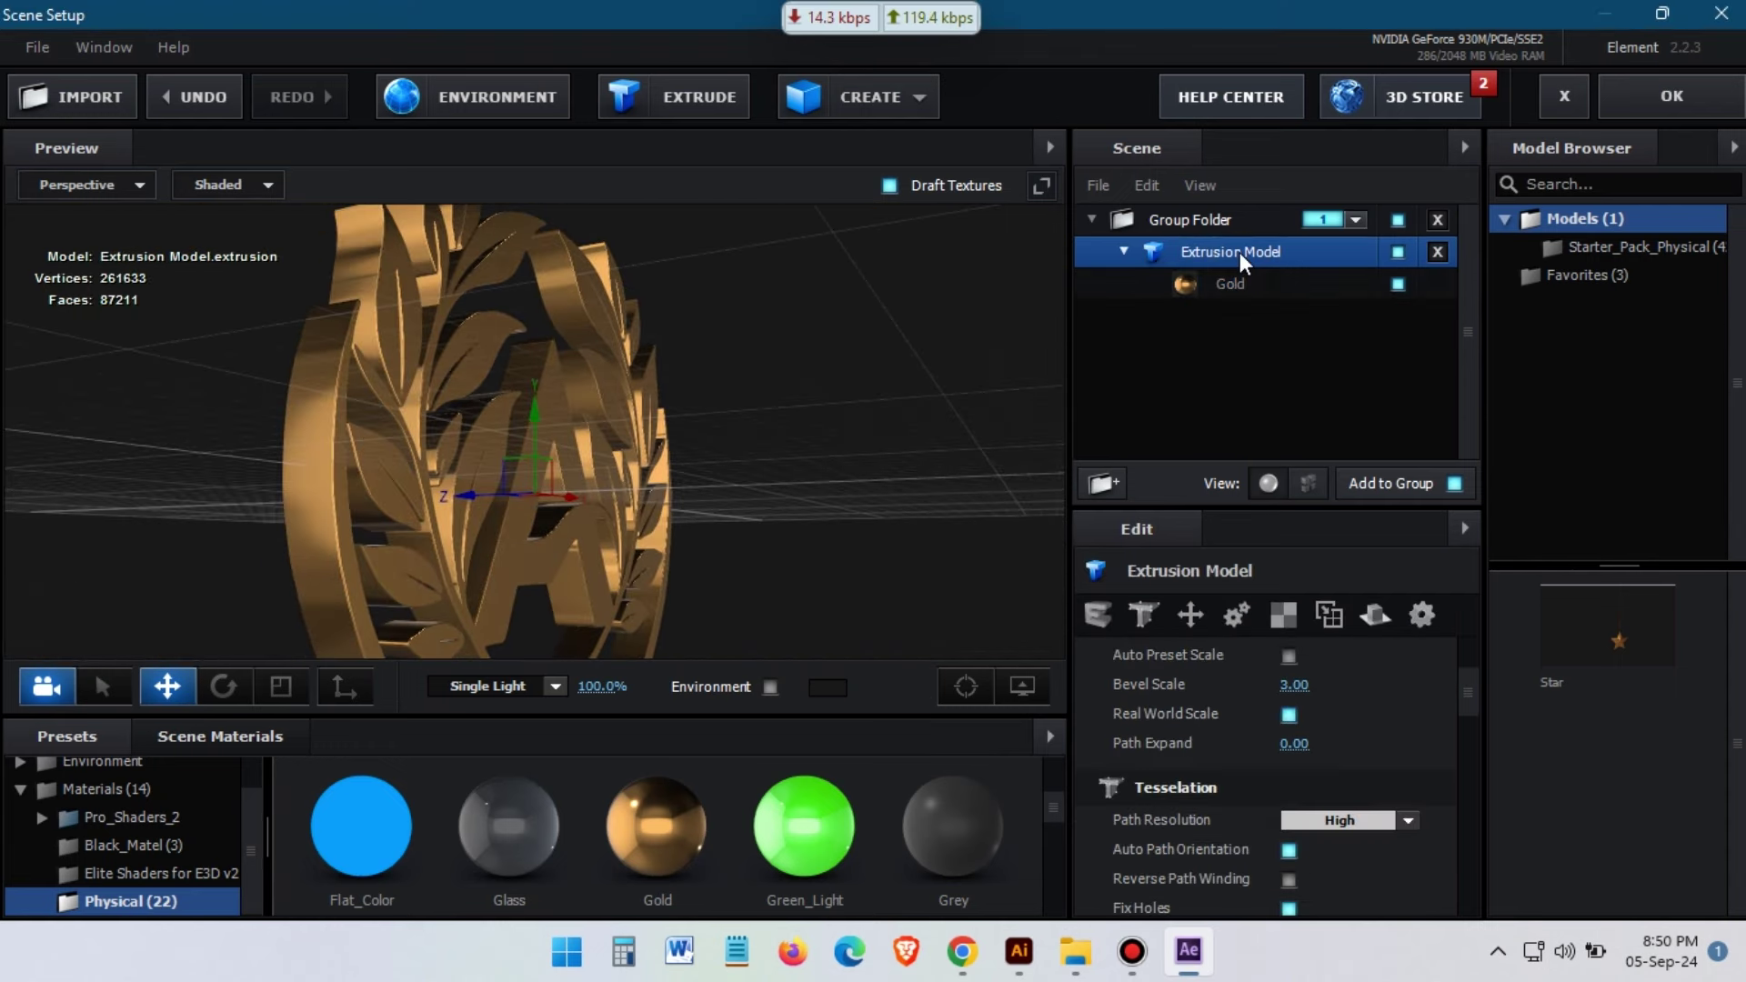
scroll(1211, 698, up, 2)
click(1408, 717)
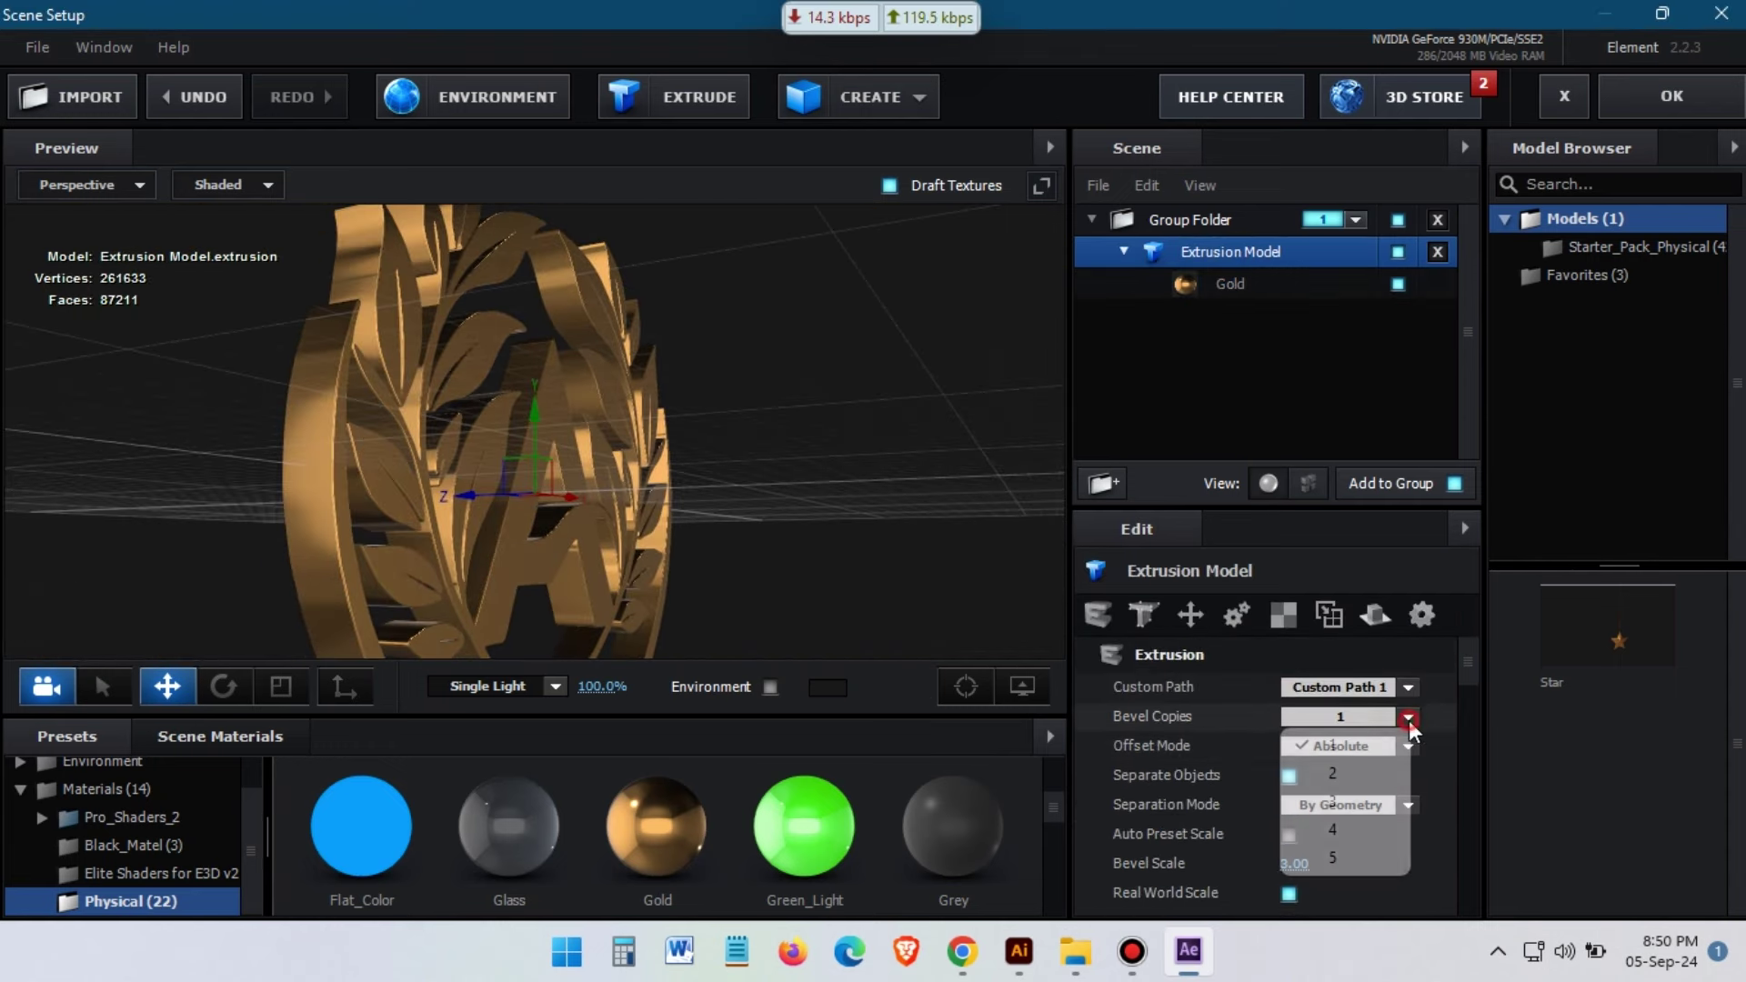
click(1364, 800)
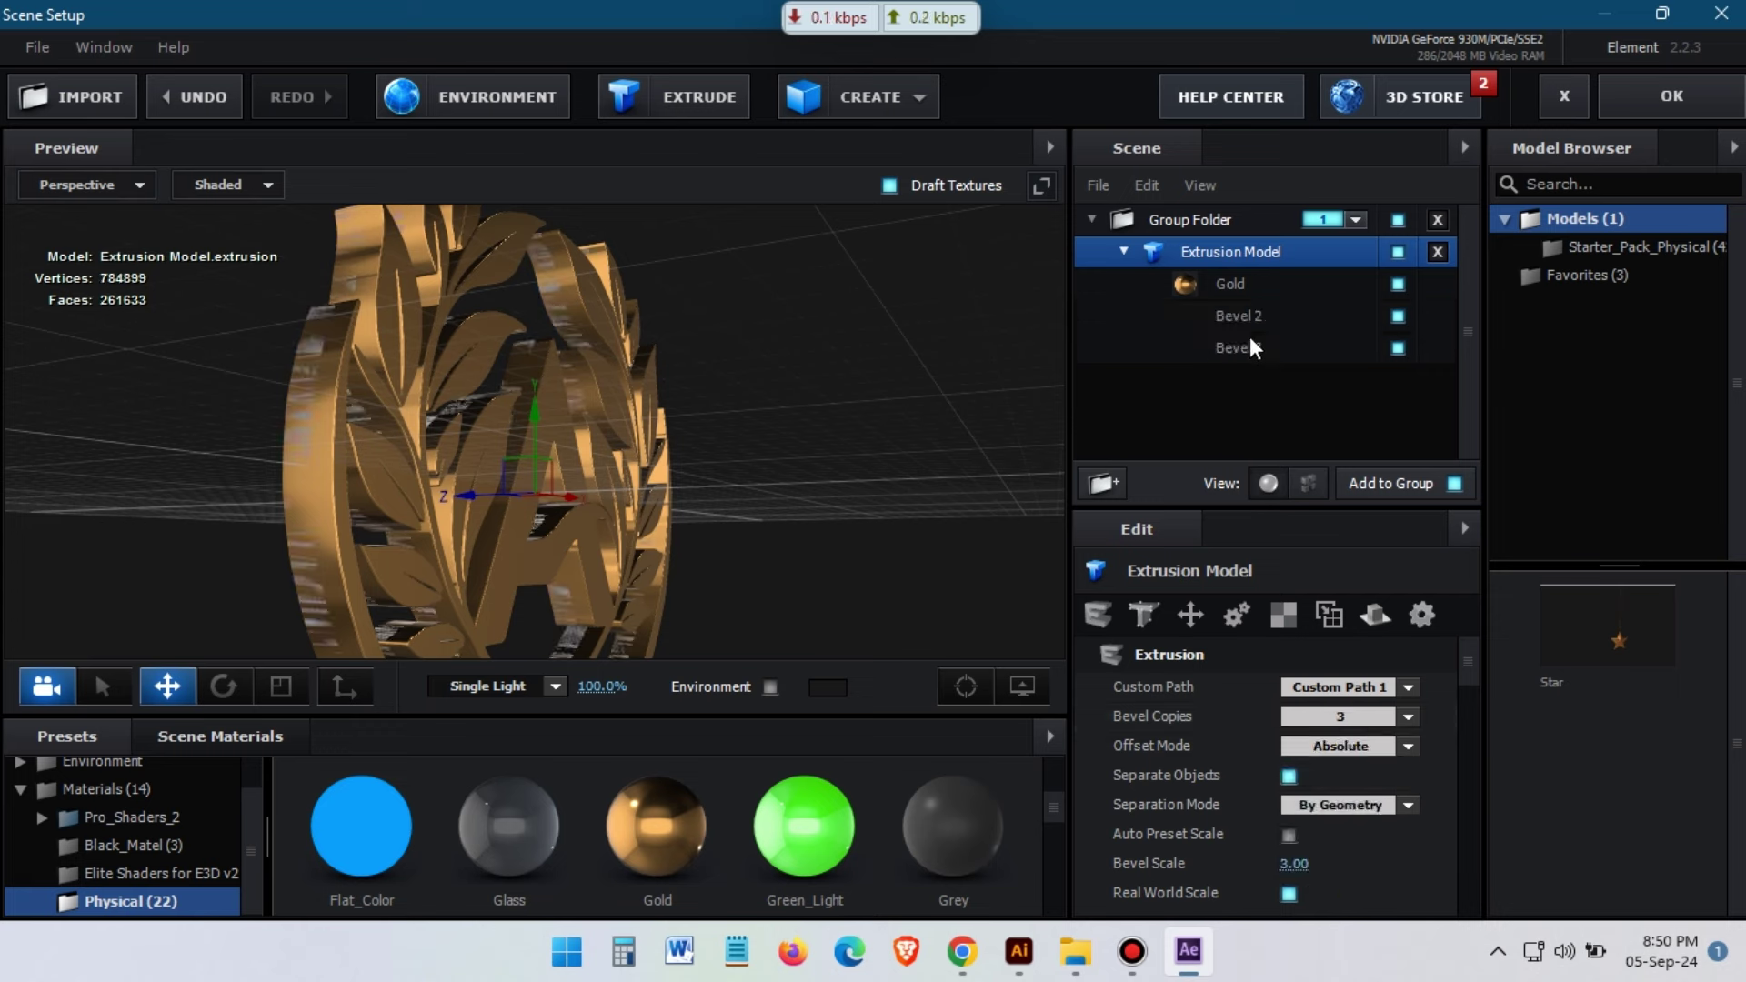
Set Bevel 2's extrude depth to 0.20
click(1255, 323)
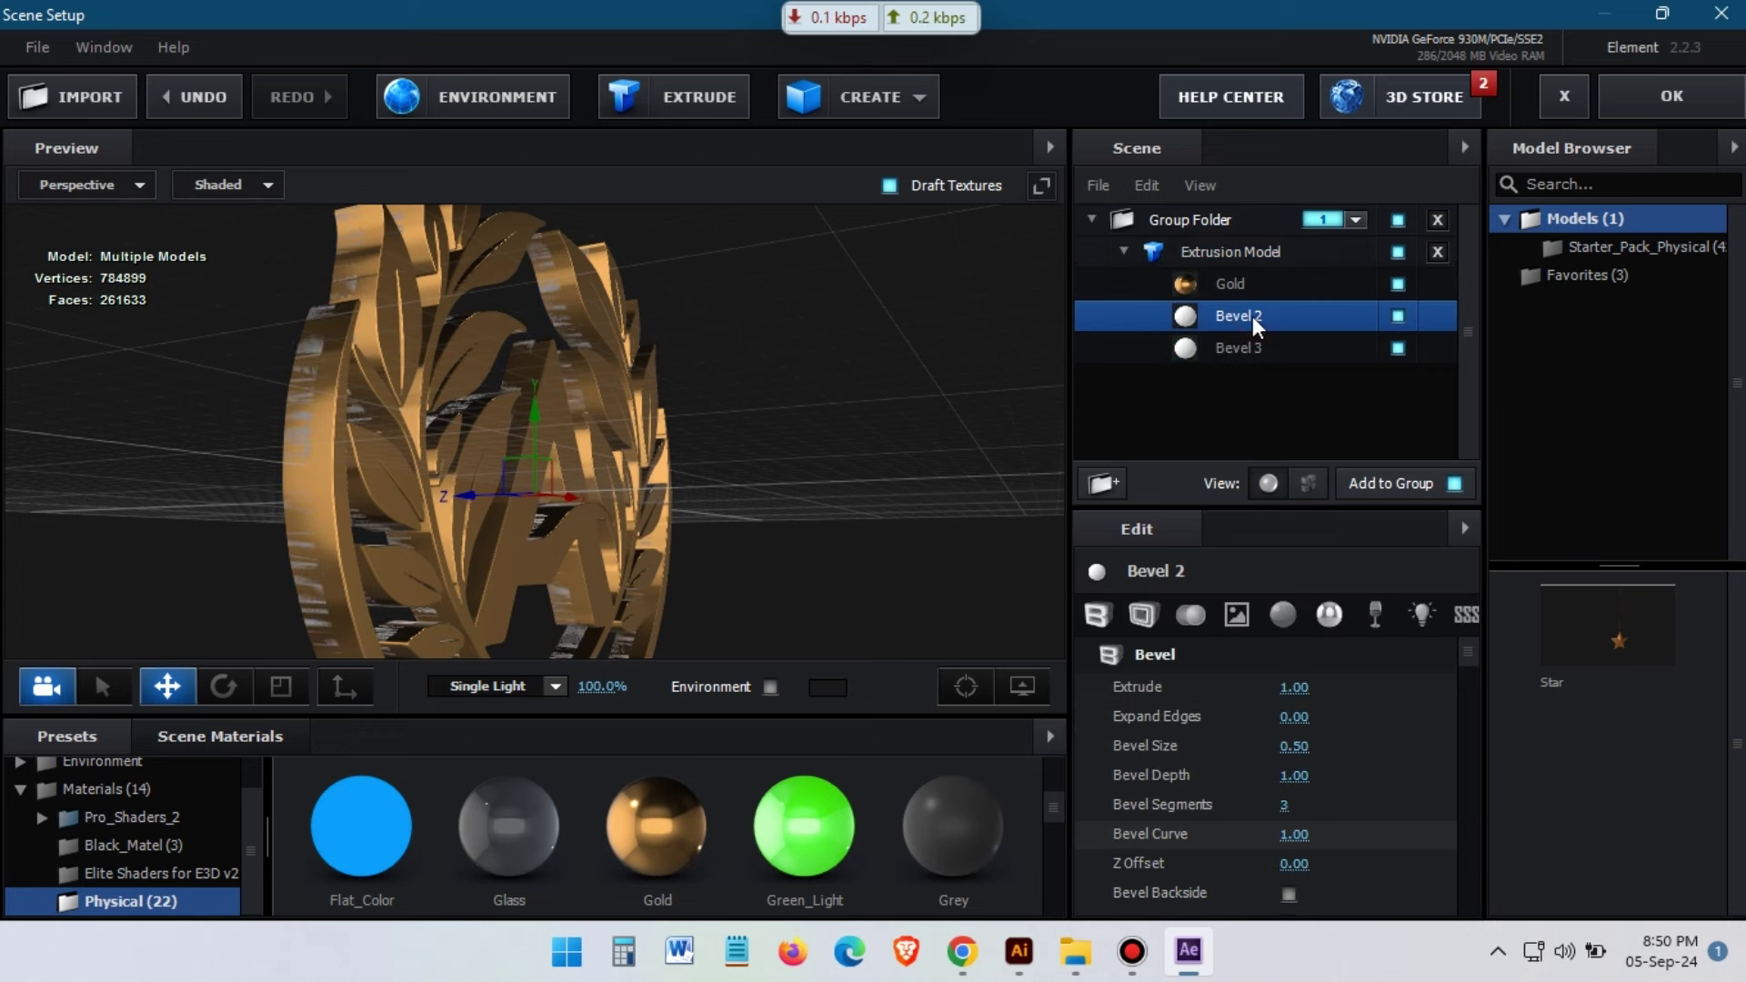
click(1301, 690)
text(1)
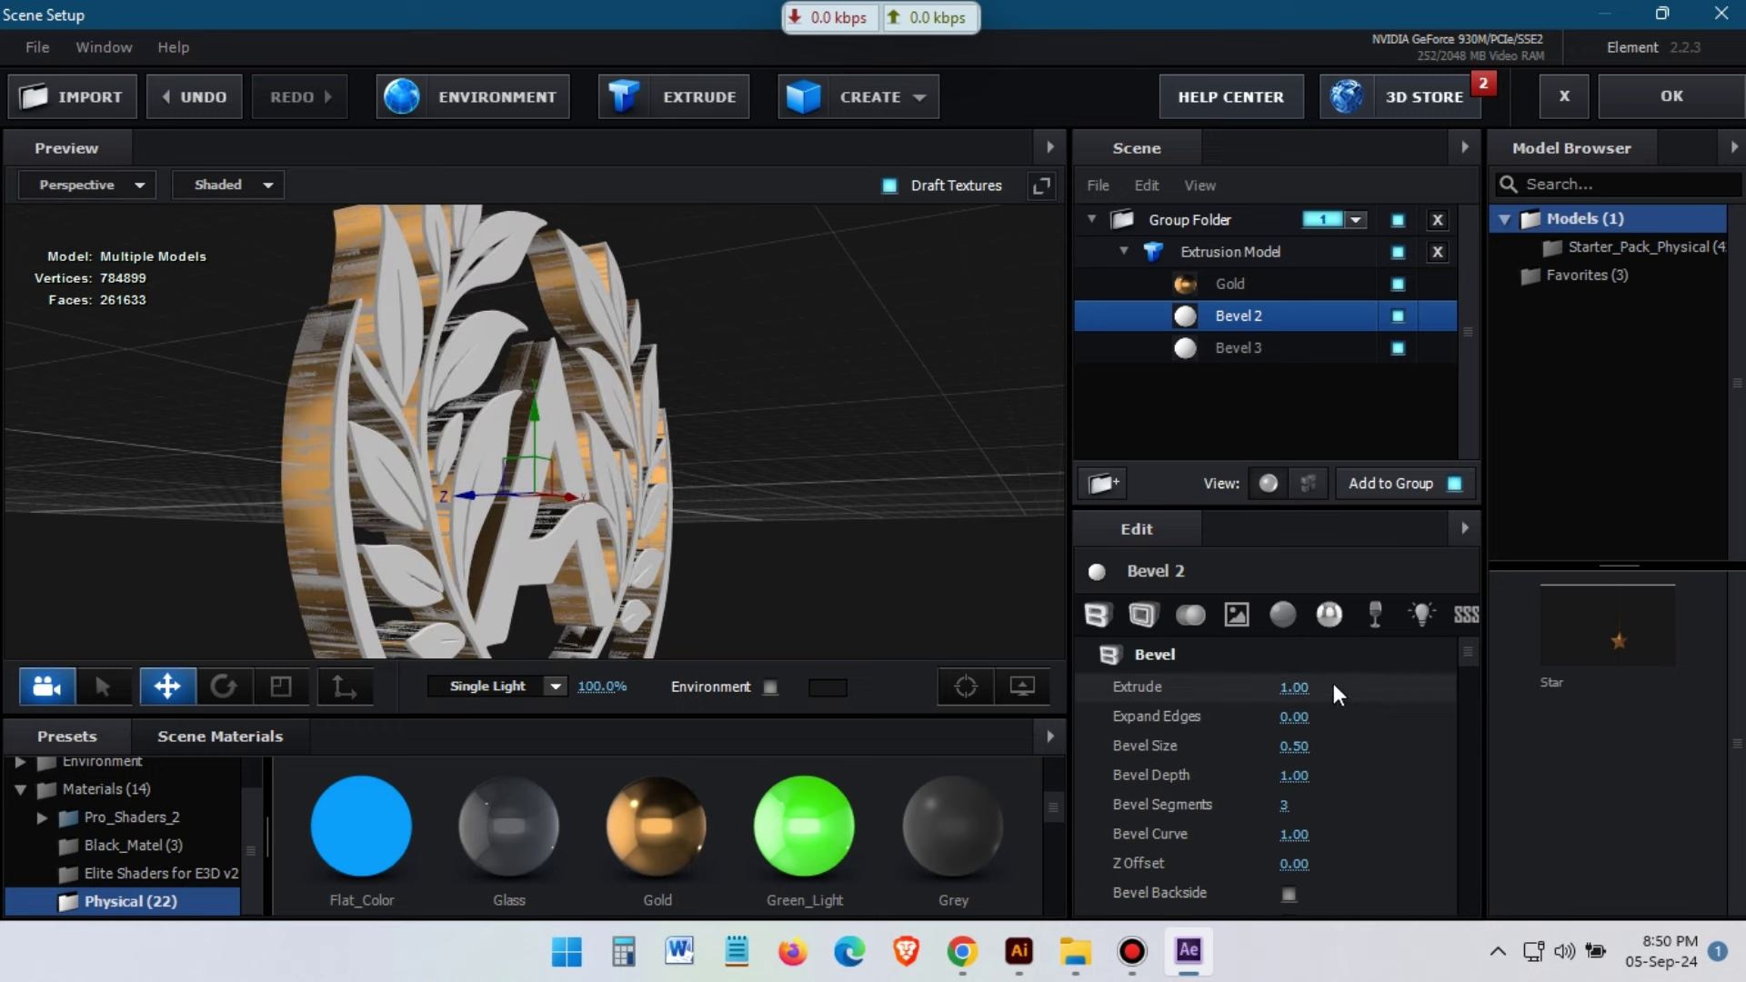
key(ctrl+z)
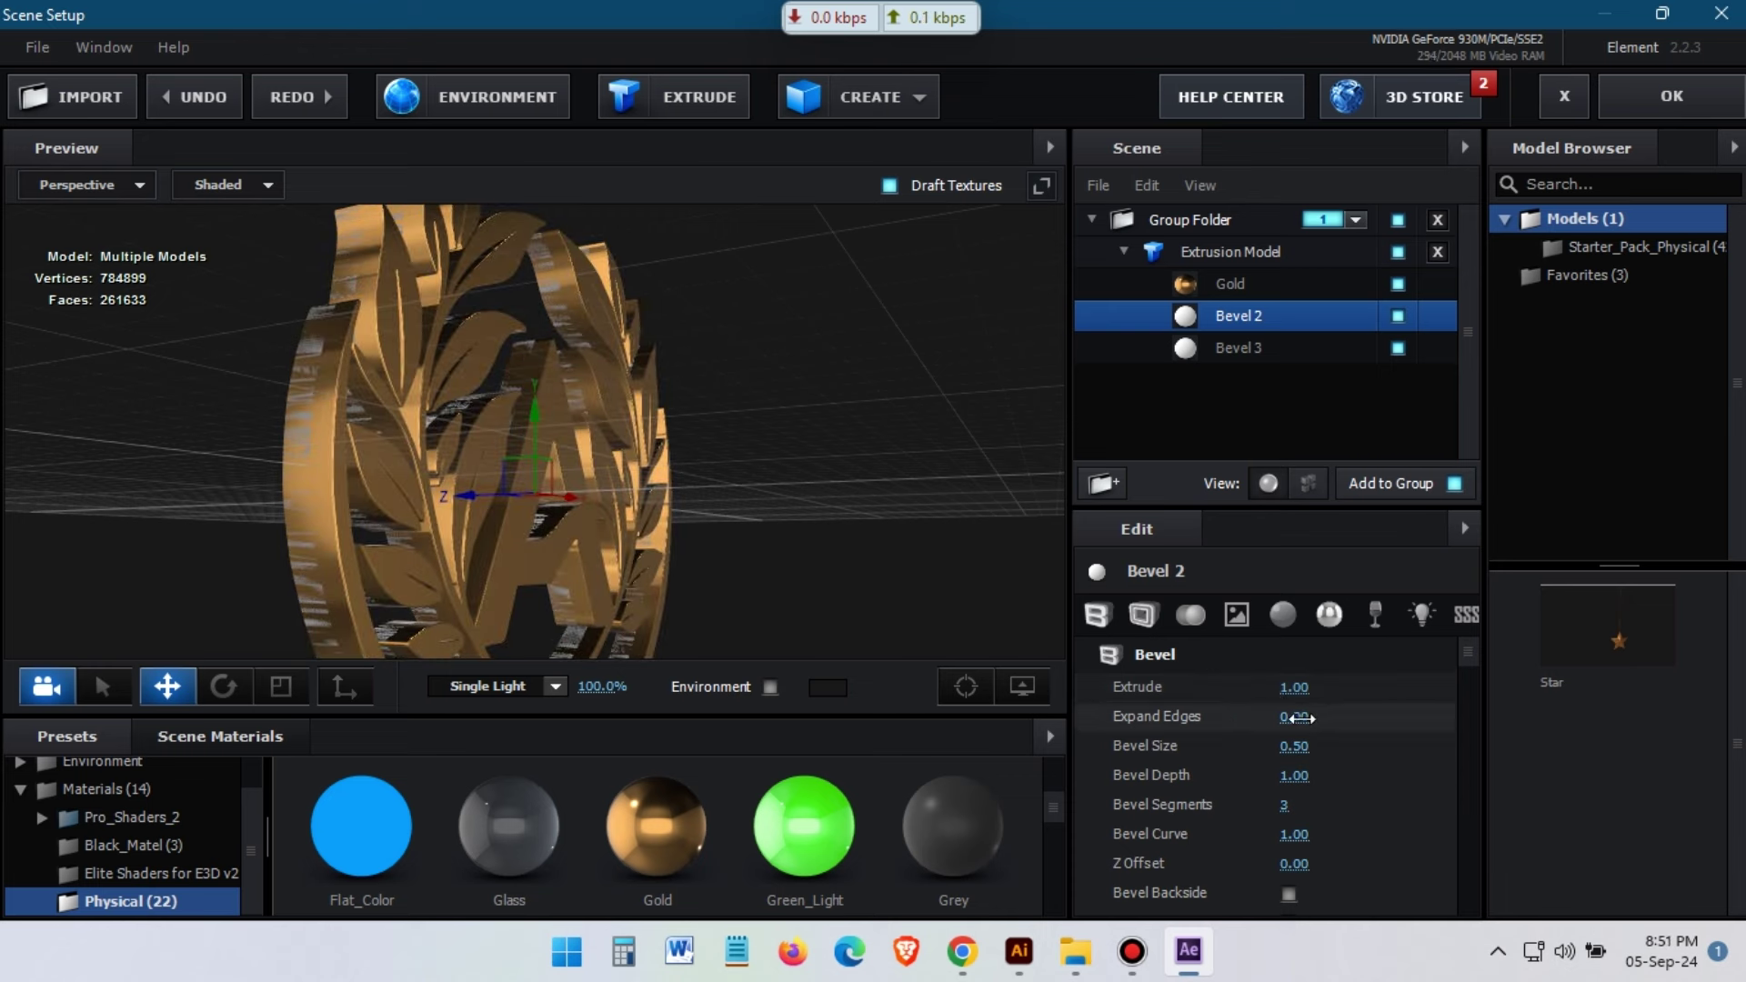
key(ctrl+y)
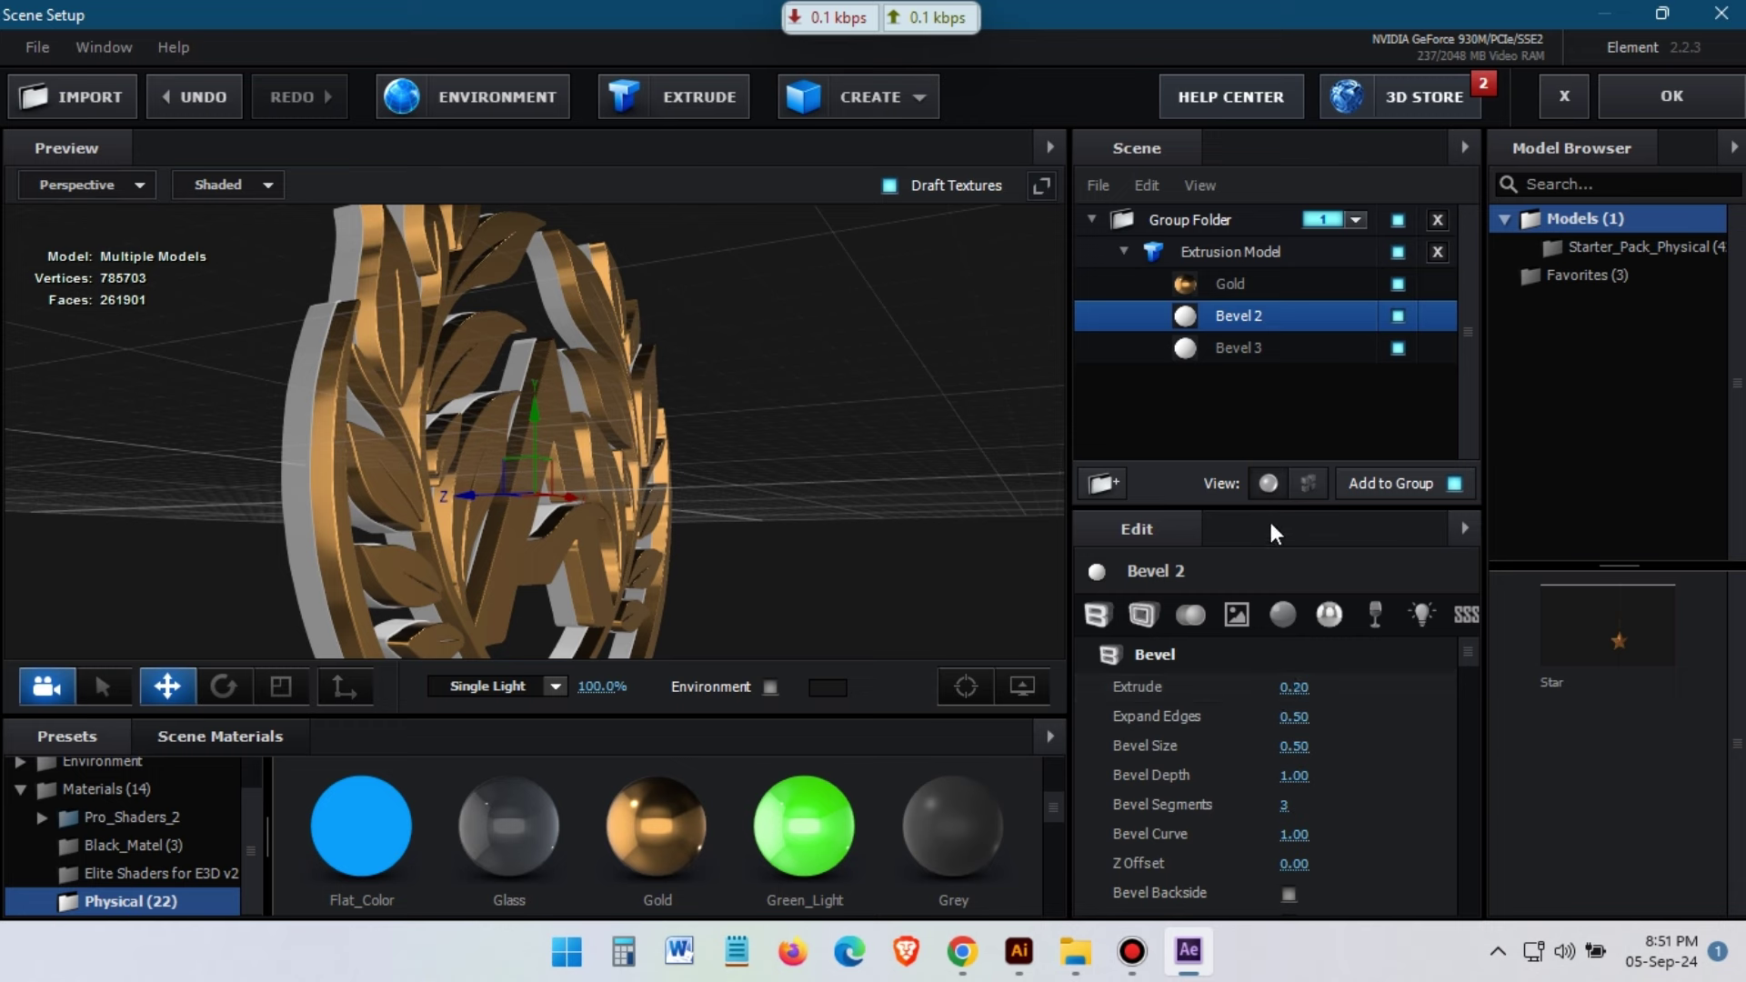
Expand Bevel 2's edges to 0.50 and push it forward to Z Offset 1.82
click(1143, 614)
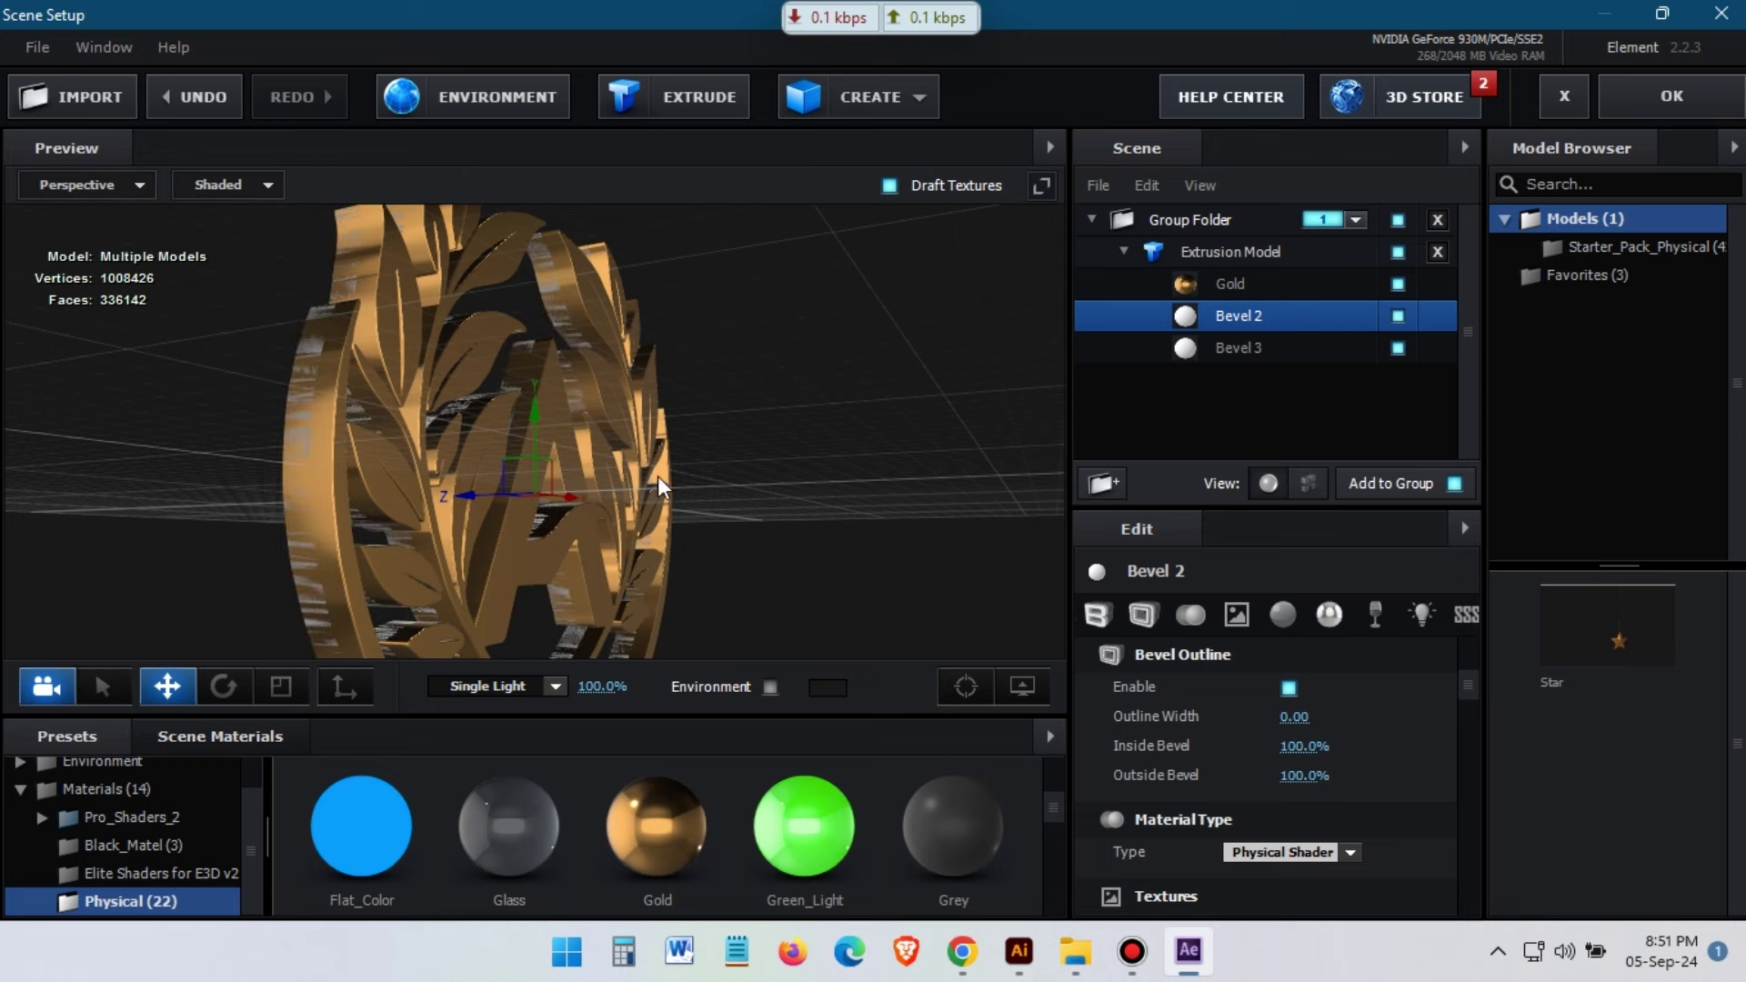
mouse_move(657, 476)
mouse_down()
mouse_move(812, 393)
mouse_move(751, 406)
mouse_up()
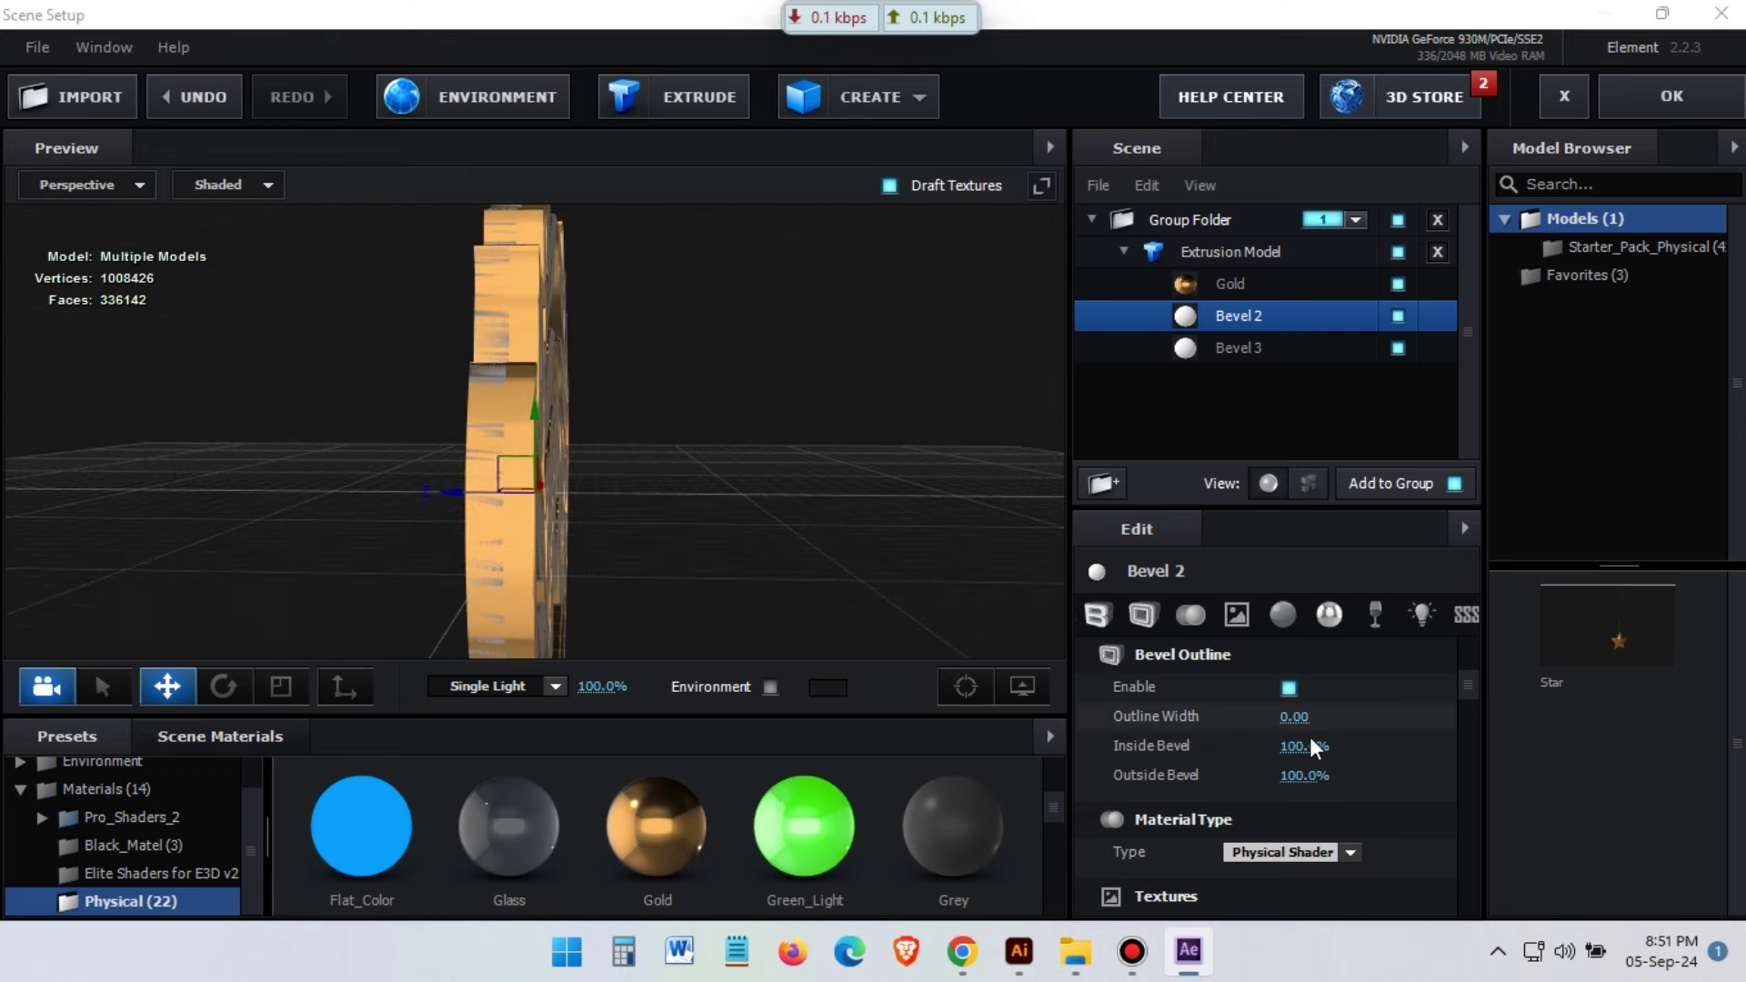
click(1097, 615)
drag(1294, 863, 1514, 847)
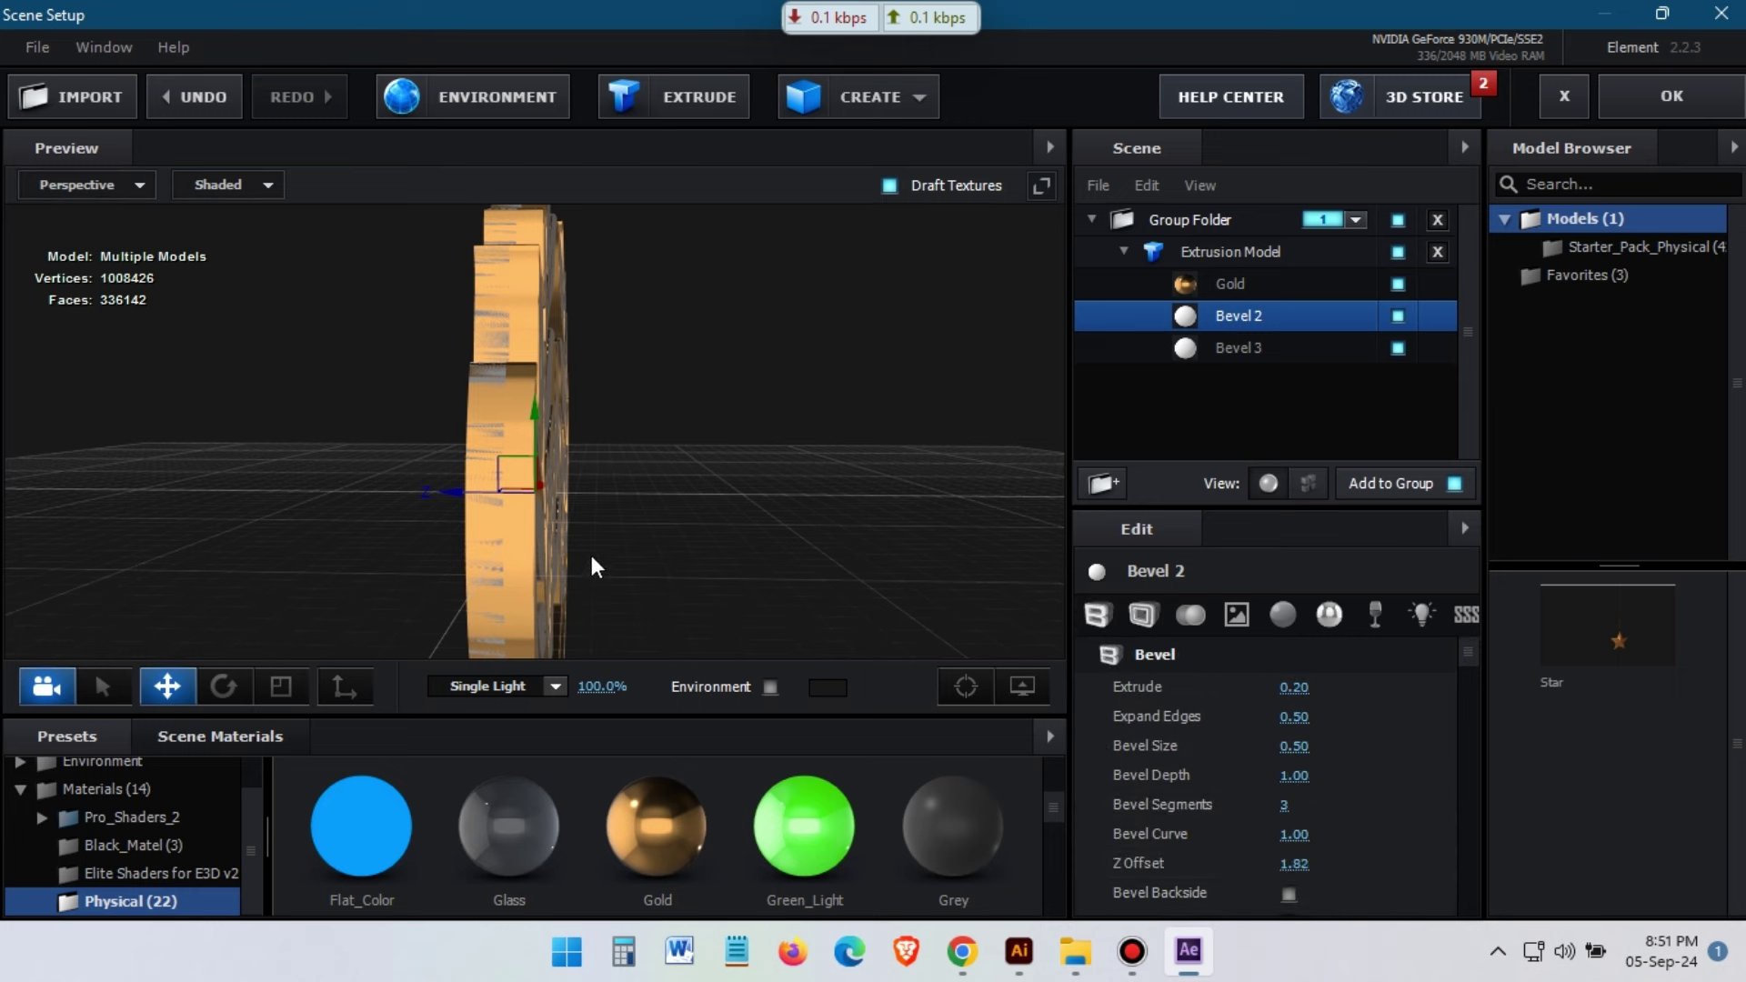
mouse_move(599, 553)
mouse_down()
mouse_move(586, 496)
mouse_move(707, 497)
mouse_move(635, 521)
mouse_up()
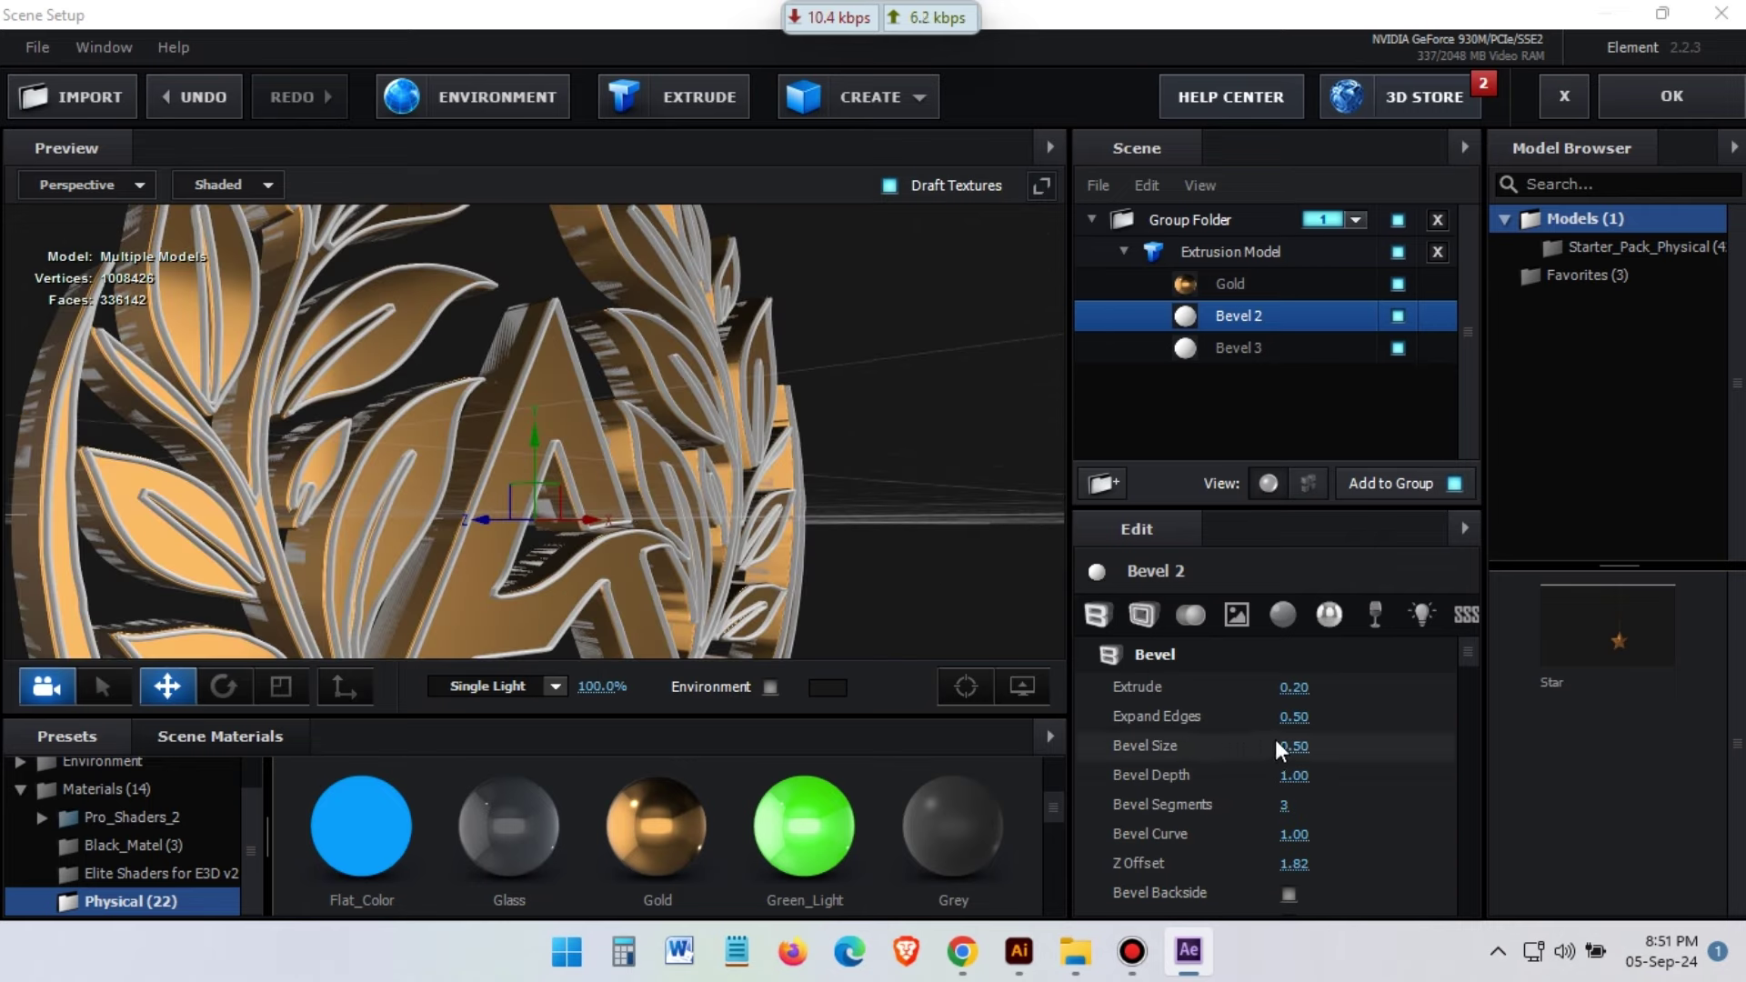
Try an Expand Edges value of 1.00, then return it to 0
click(1300, 718)
text(1)
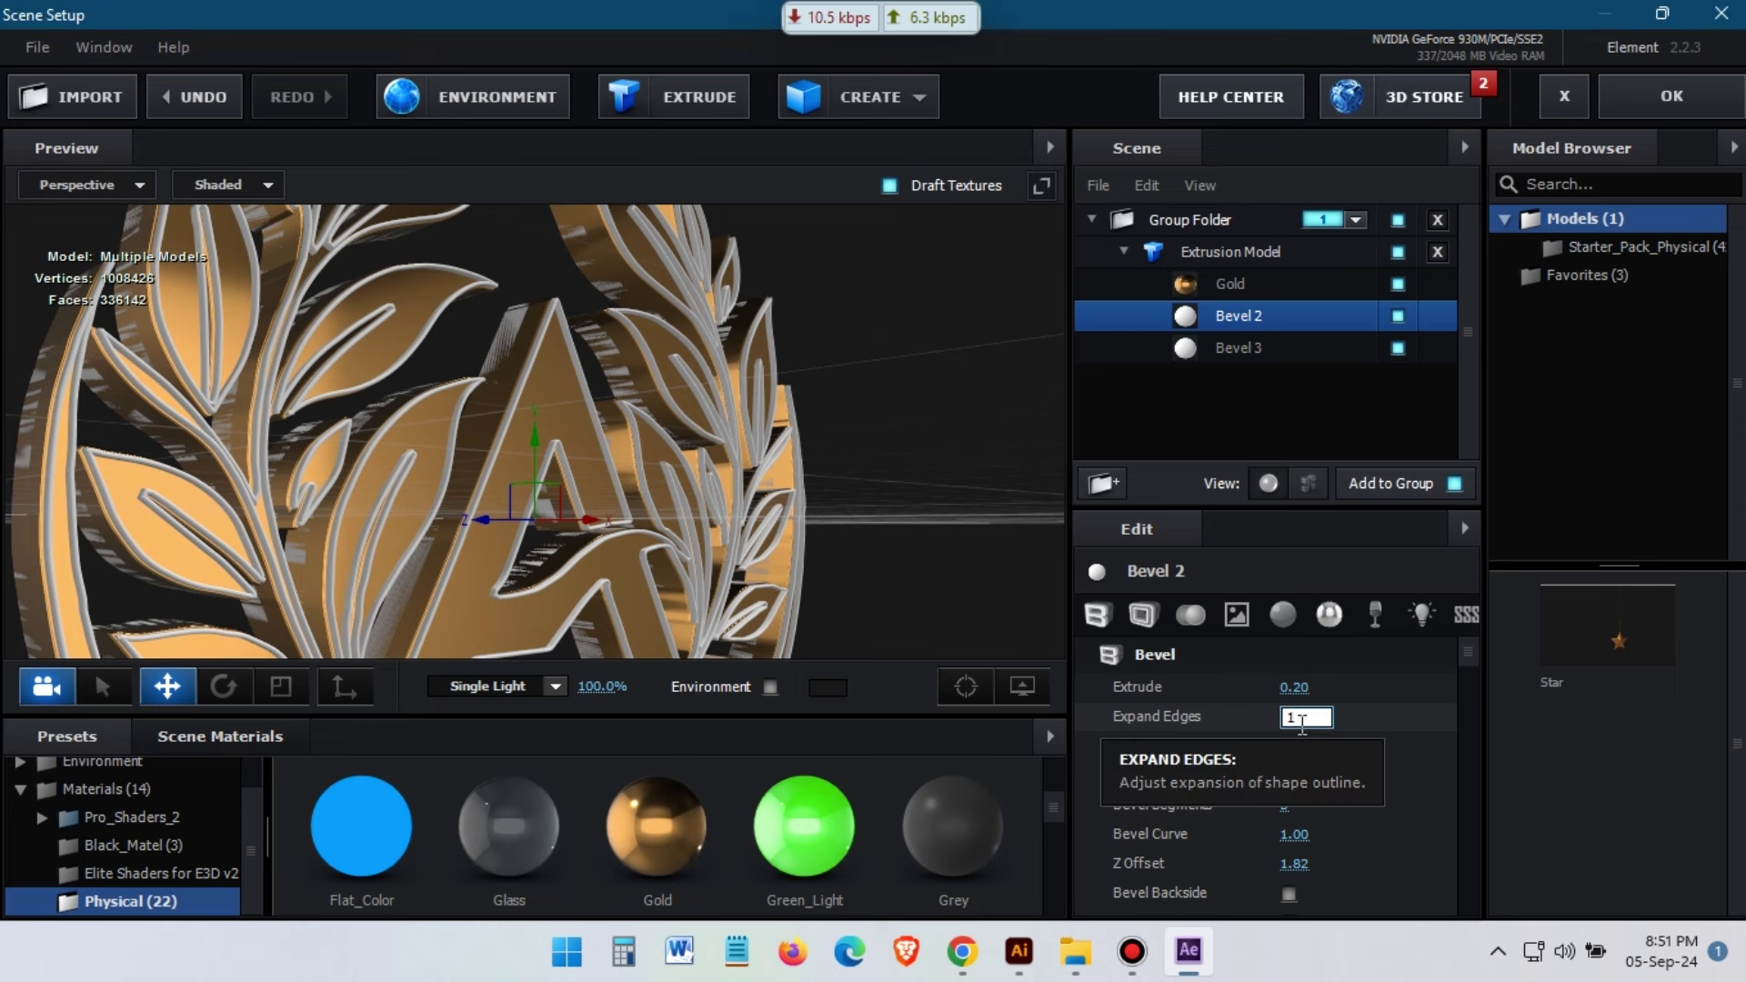
key(Return)
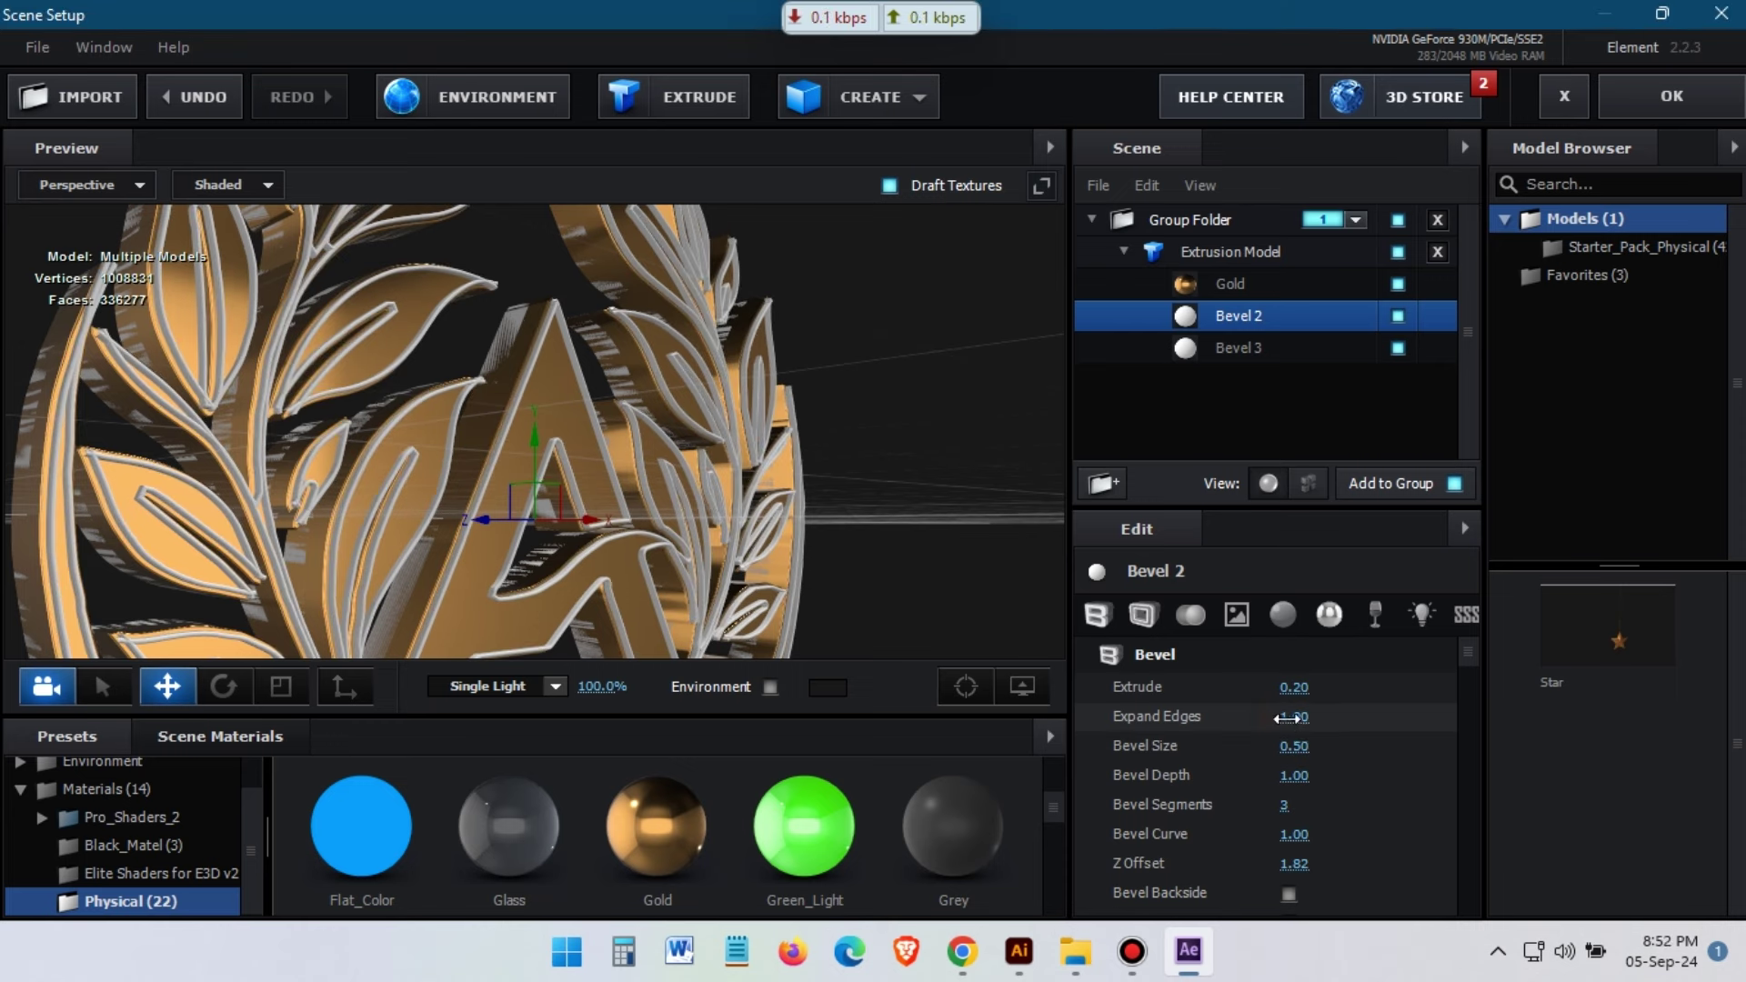
click(1313, 721)
text(0)
key(Return)
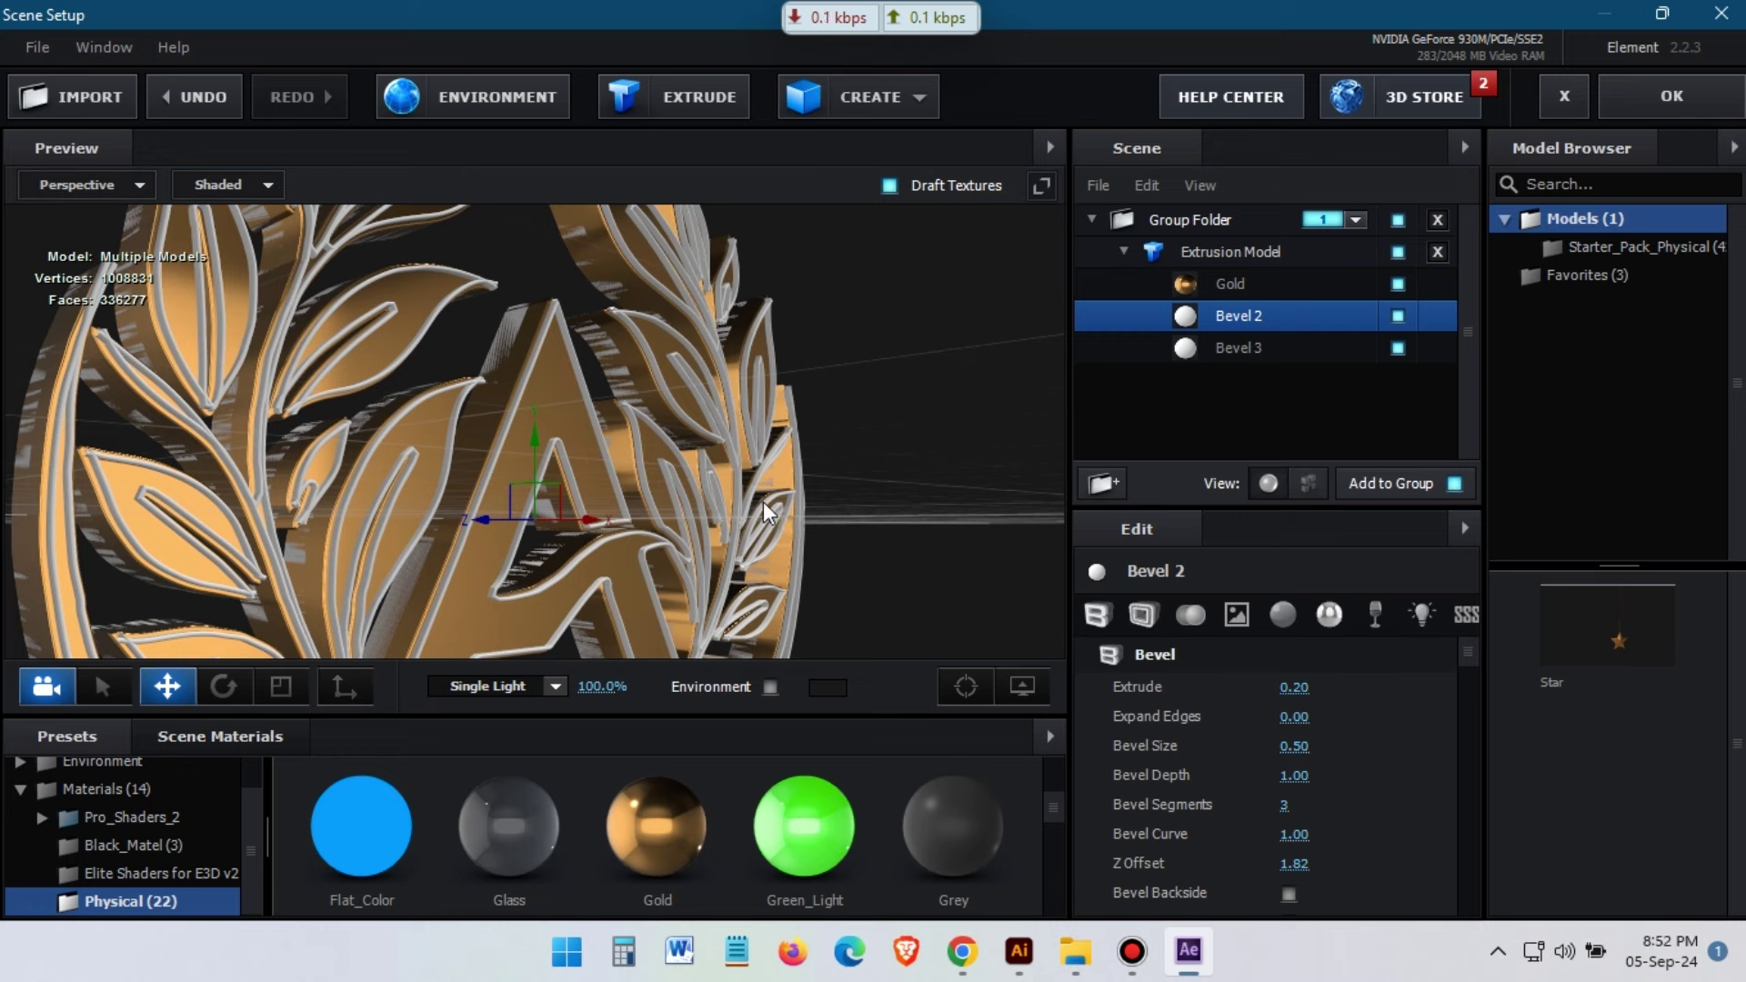
Try extrusion depths of 0.10 and then 0.07 on the second bevel layer
drag(762, 500, 704, 436)
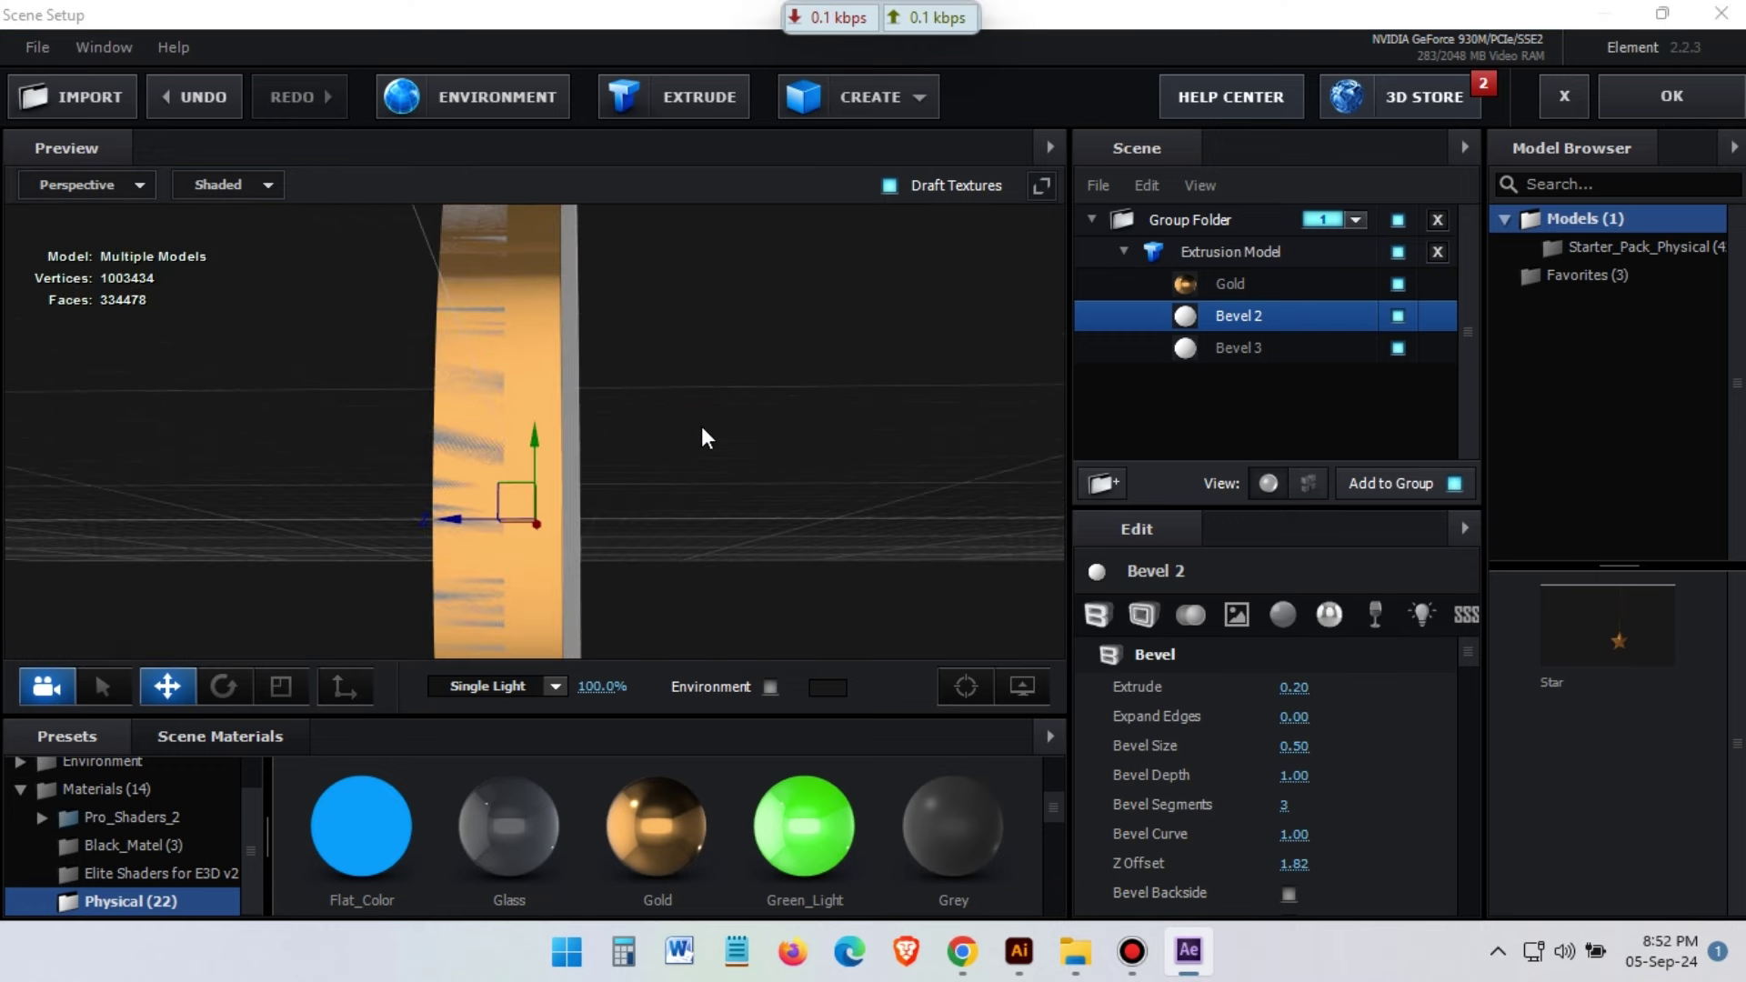
click(1293, 687)
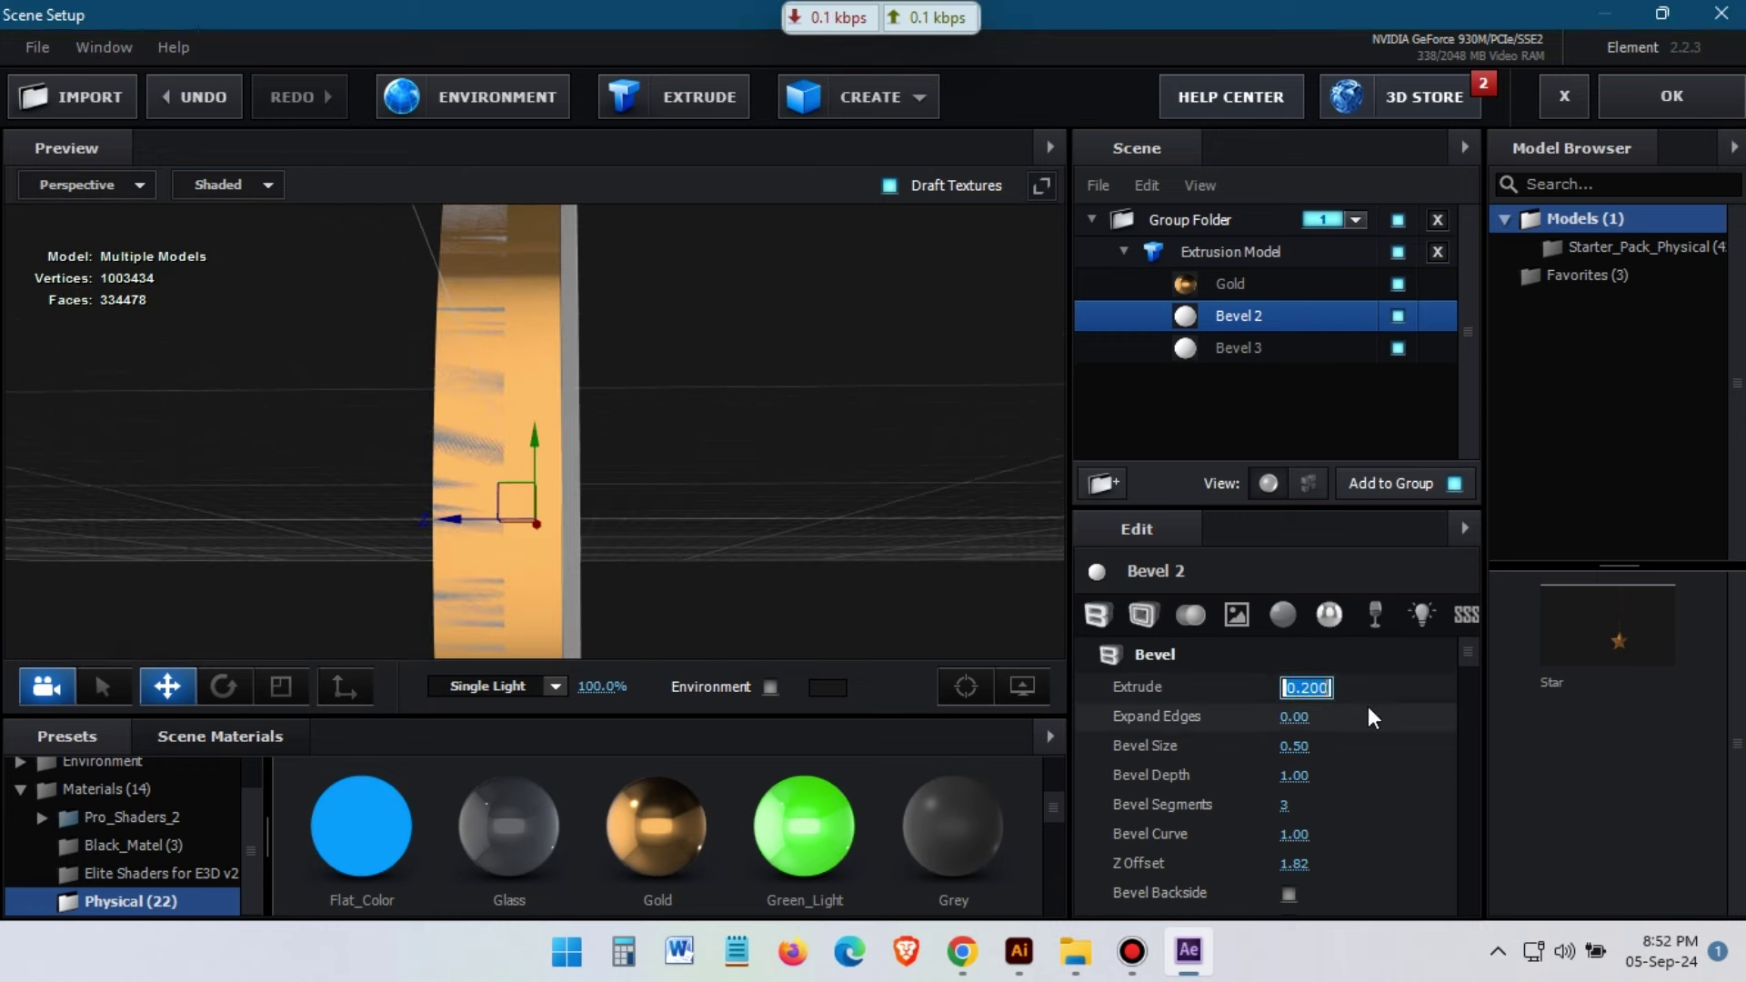
text(0.1)
key(Return)
mouse_move(747, 528)
mouse_down()
mouse_move(609, 499)
mouse_move(742, 401)
mouse_move(871, 444)
mouse_up()
scroll(793, 513, up, 5)
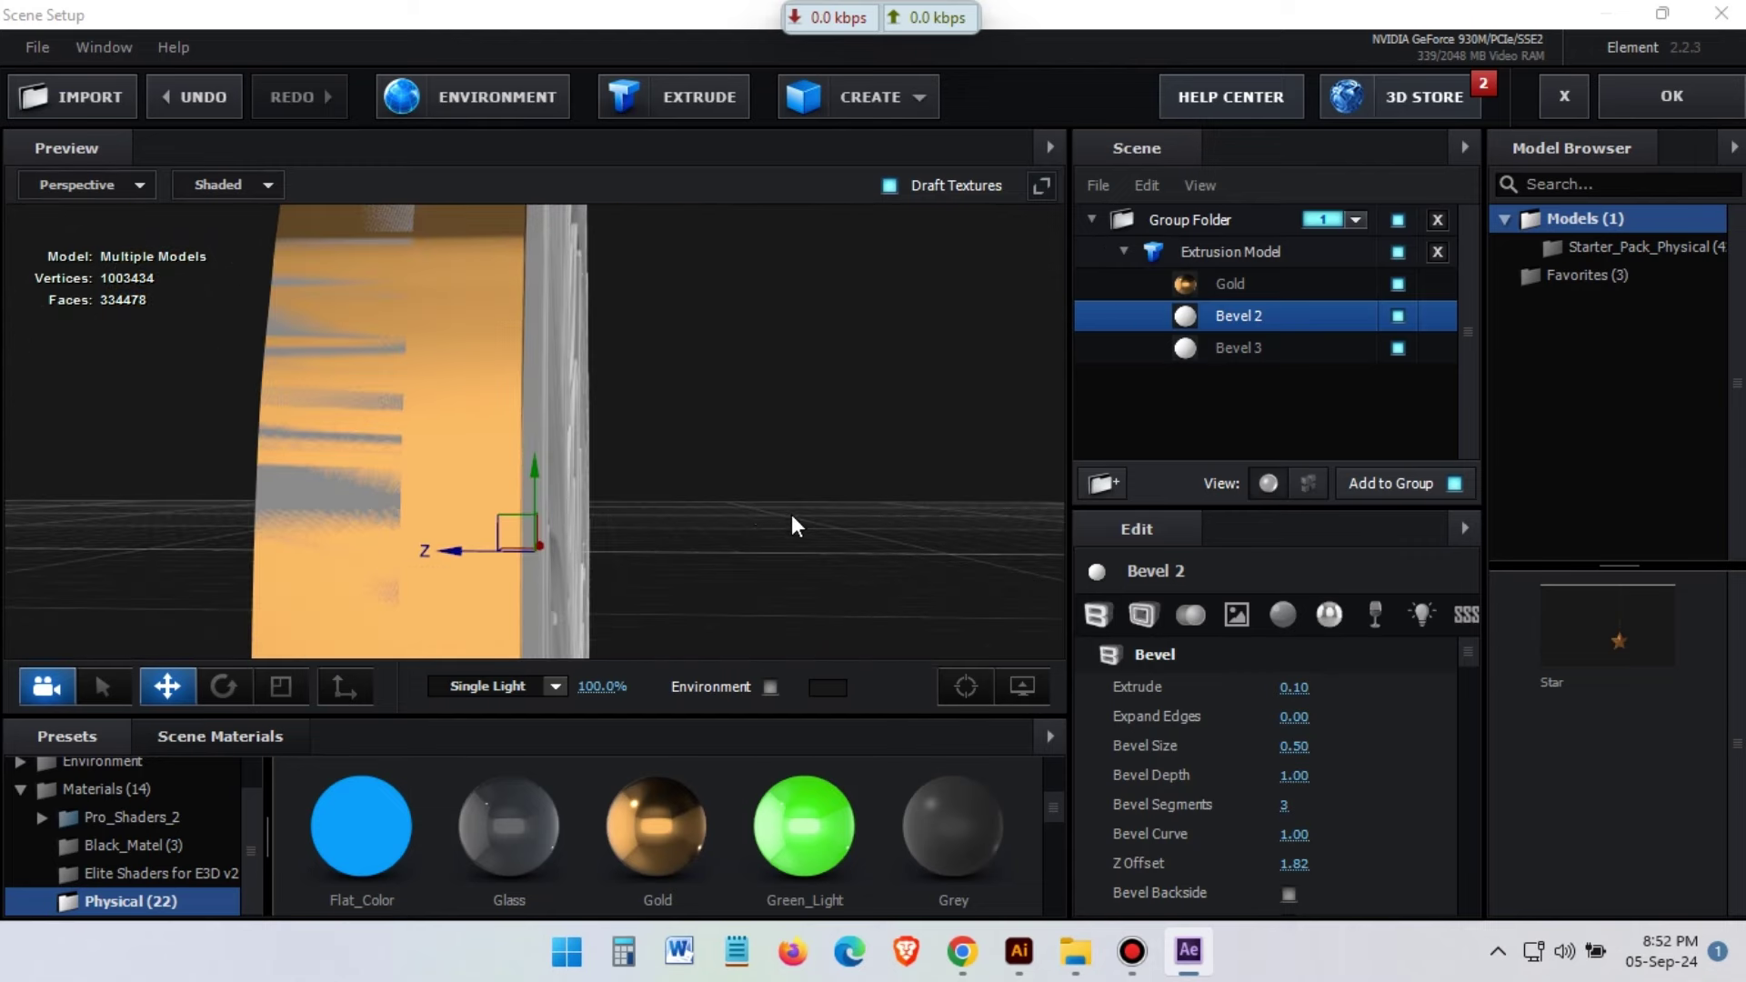
drag(1293, 688, 1273, 688)
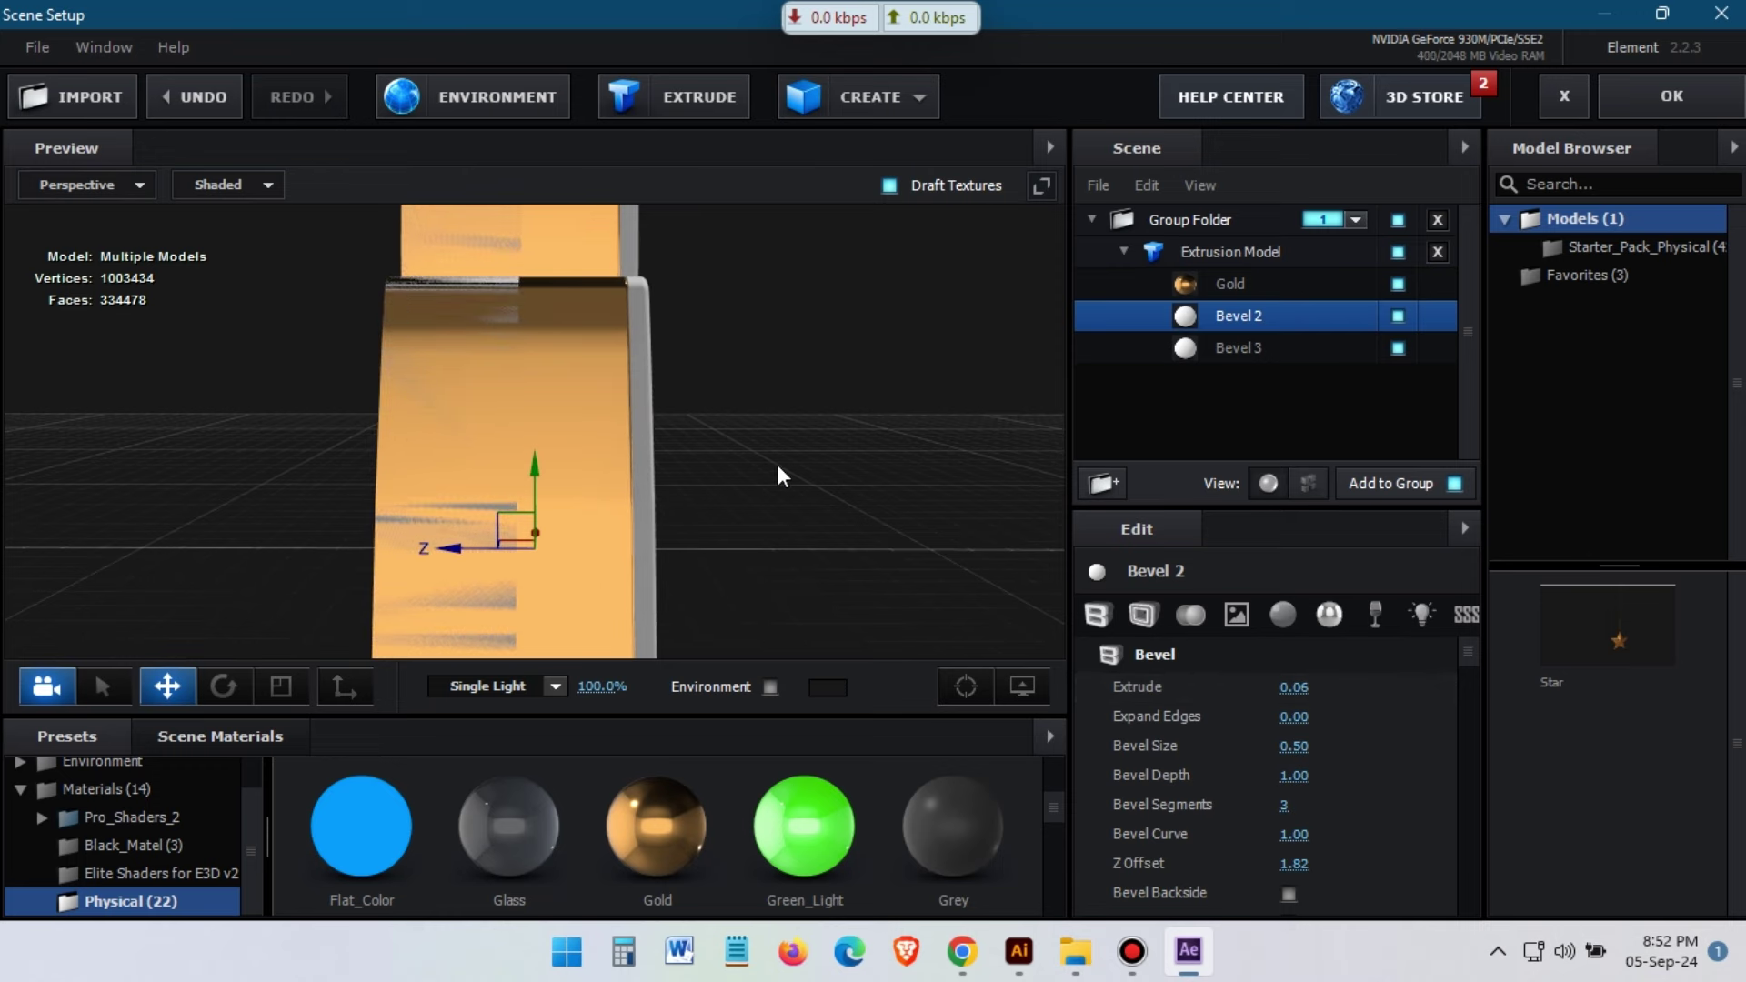
Lower the second bevel's Z offset to 1.70, then to 1.75
mouse_move(739, 458)
mouse_down()
mouse_move(704, 472)
mouse_move(818, 509)
mouse_up()
drag(1284, 864, 1273, 864)
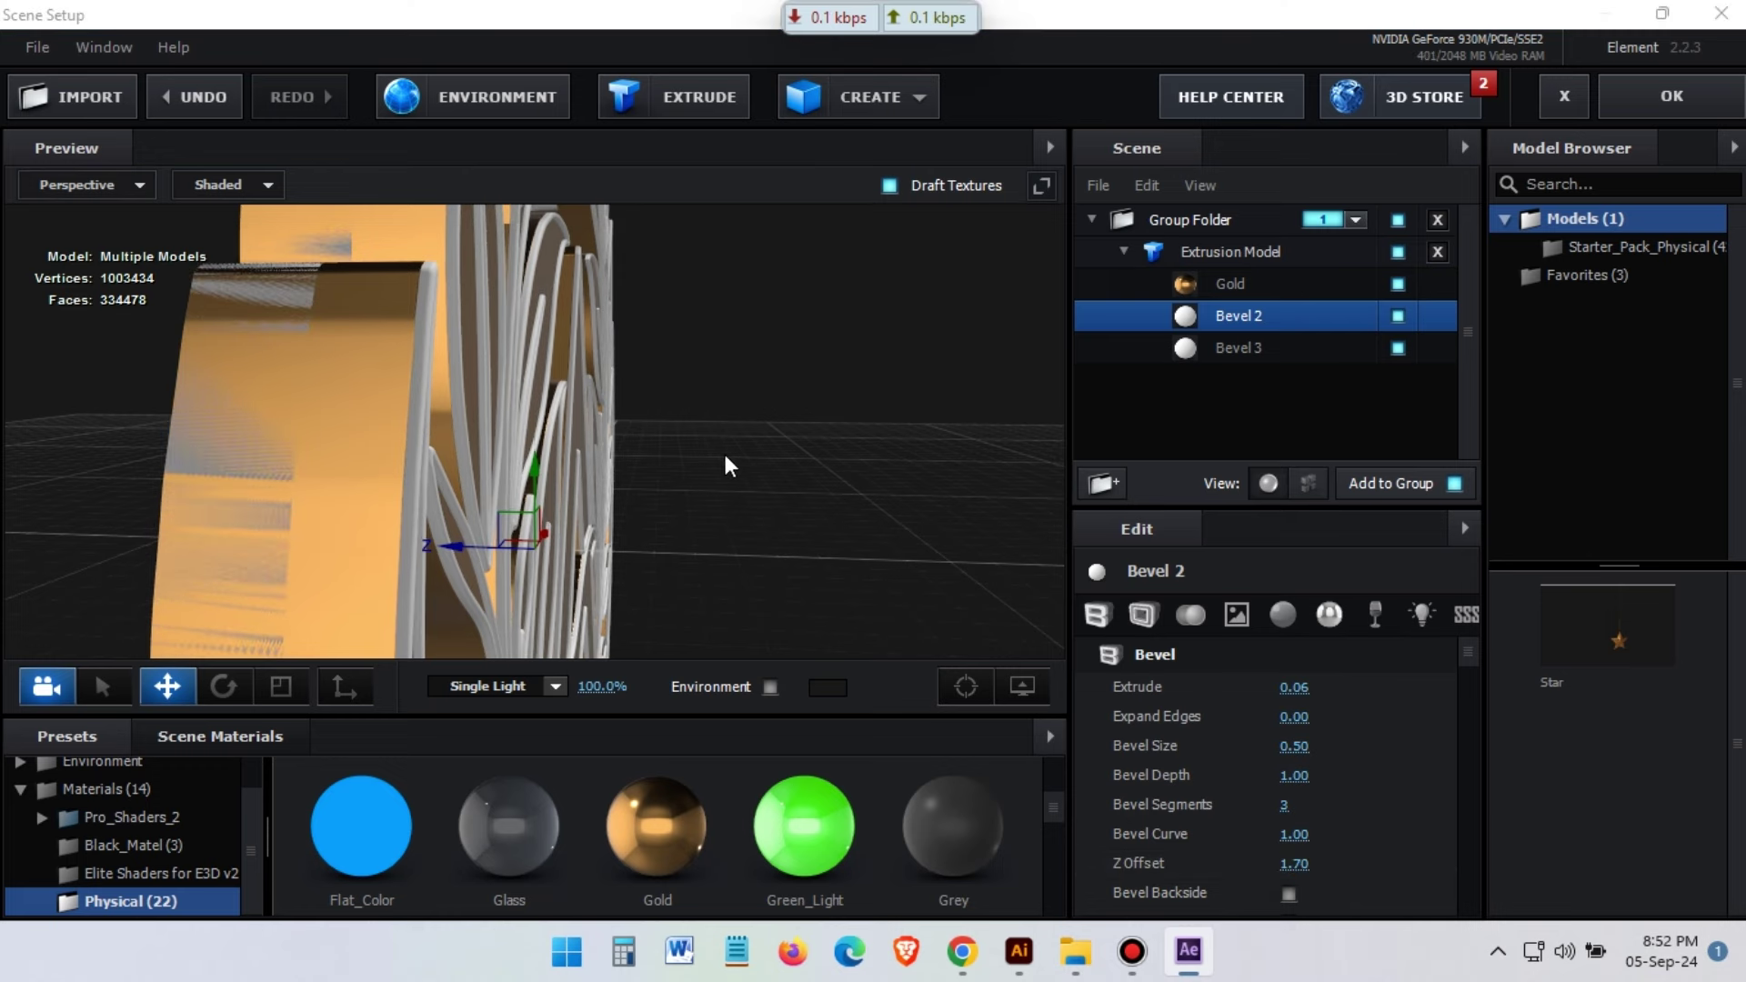
drag(612, 457, 732, 394)
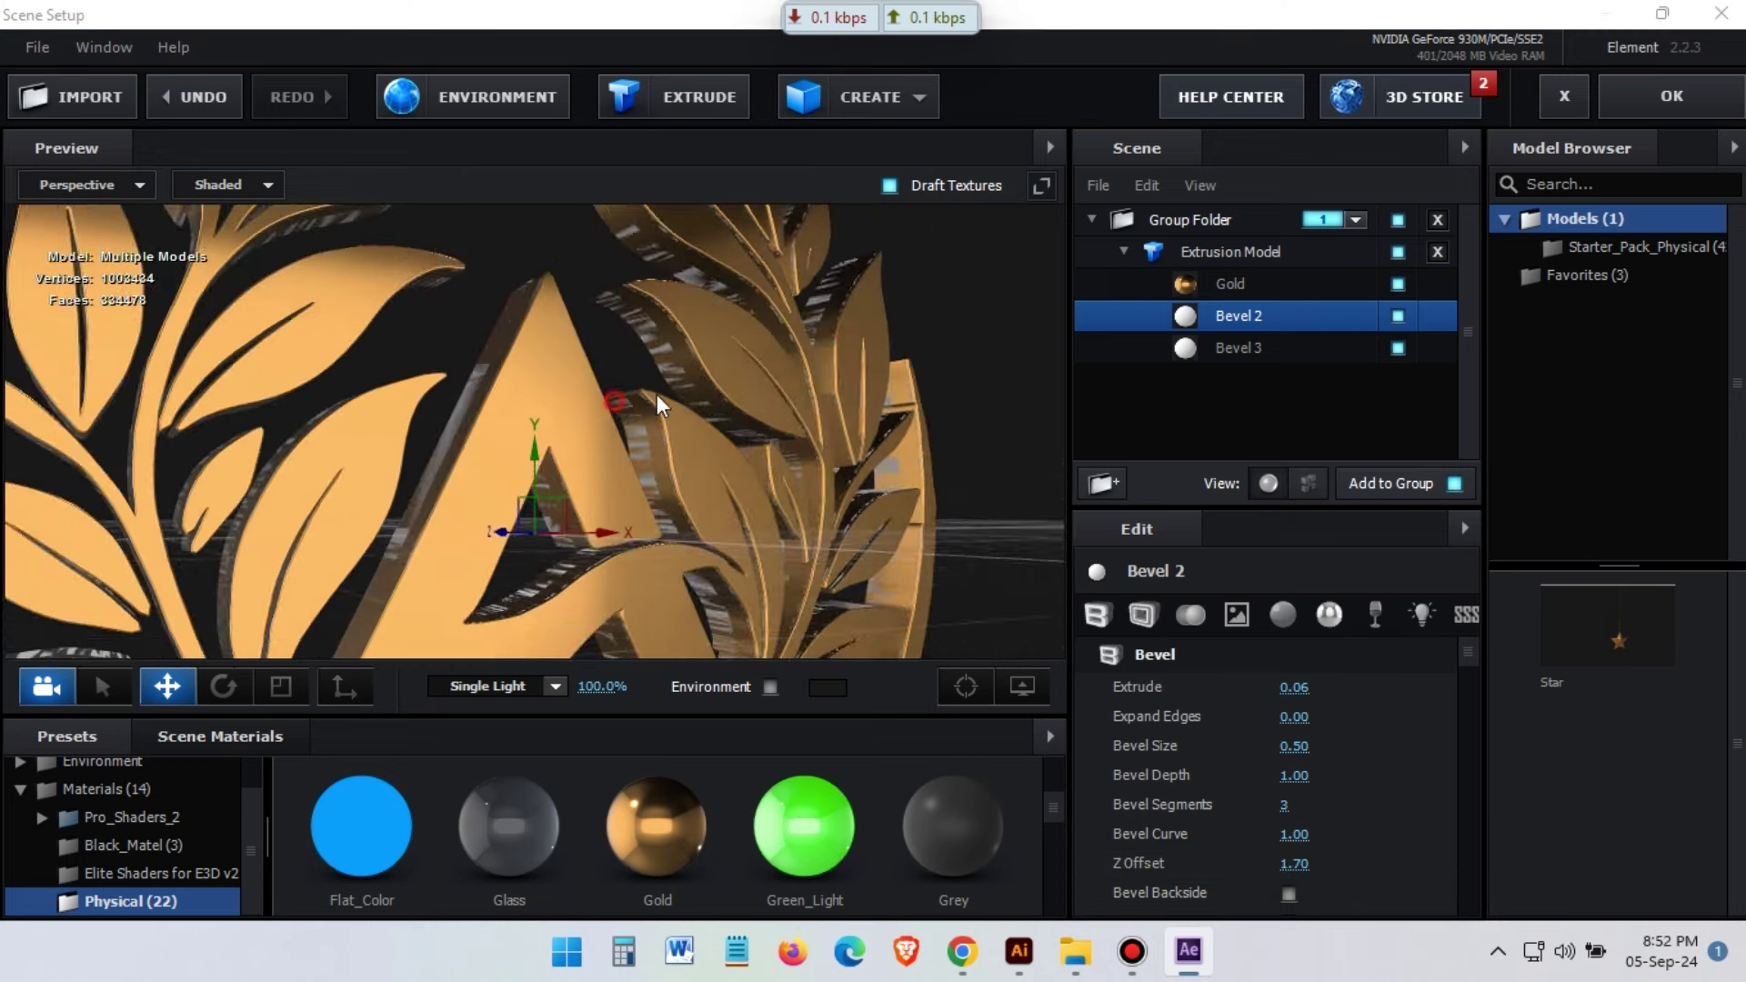
click(1309, 864)
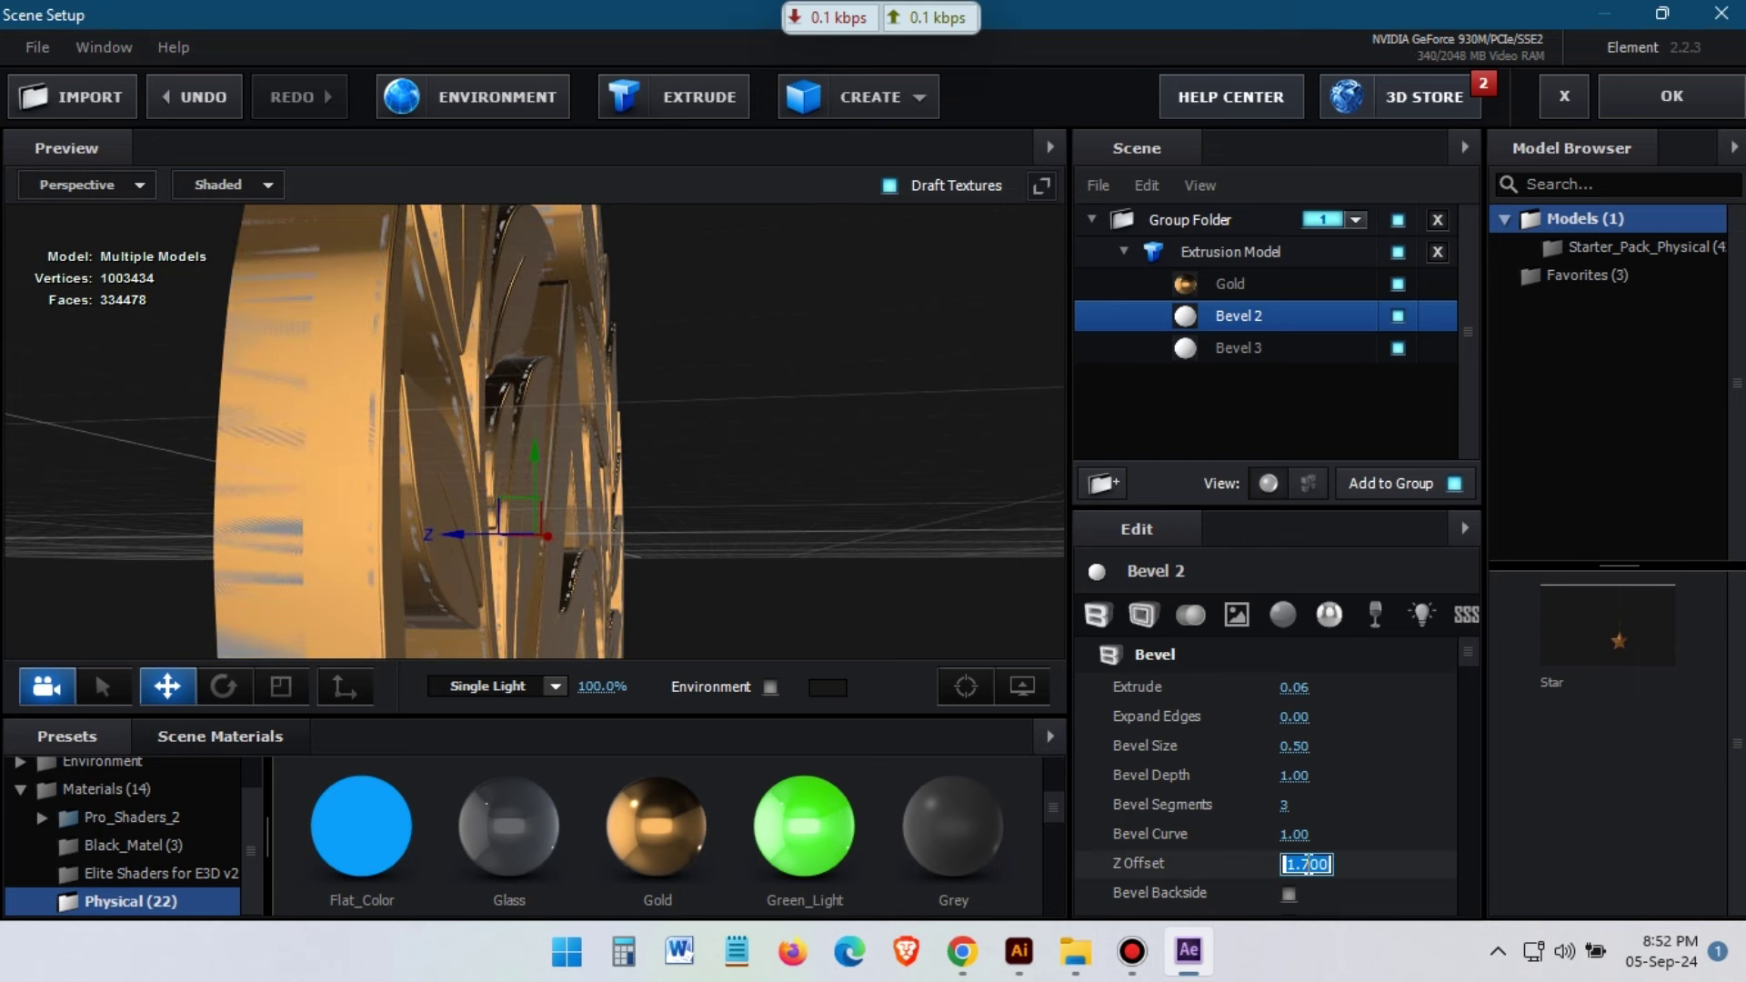
text(5)
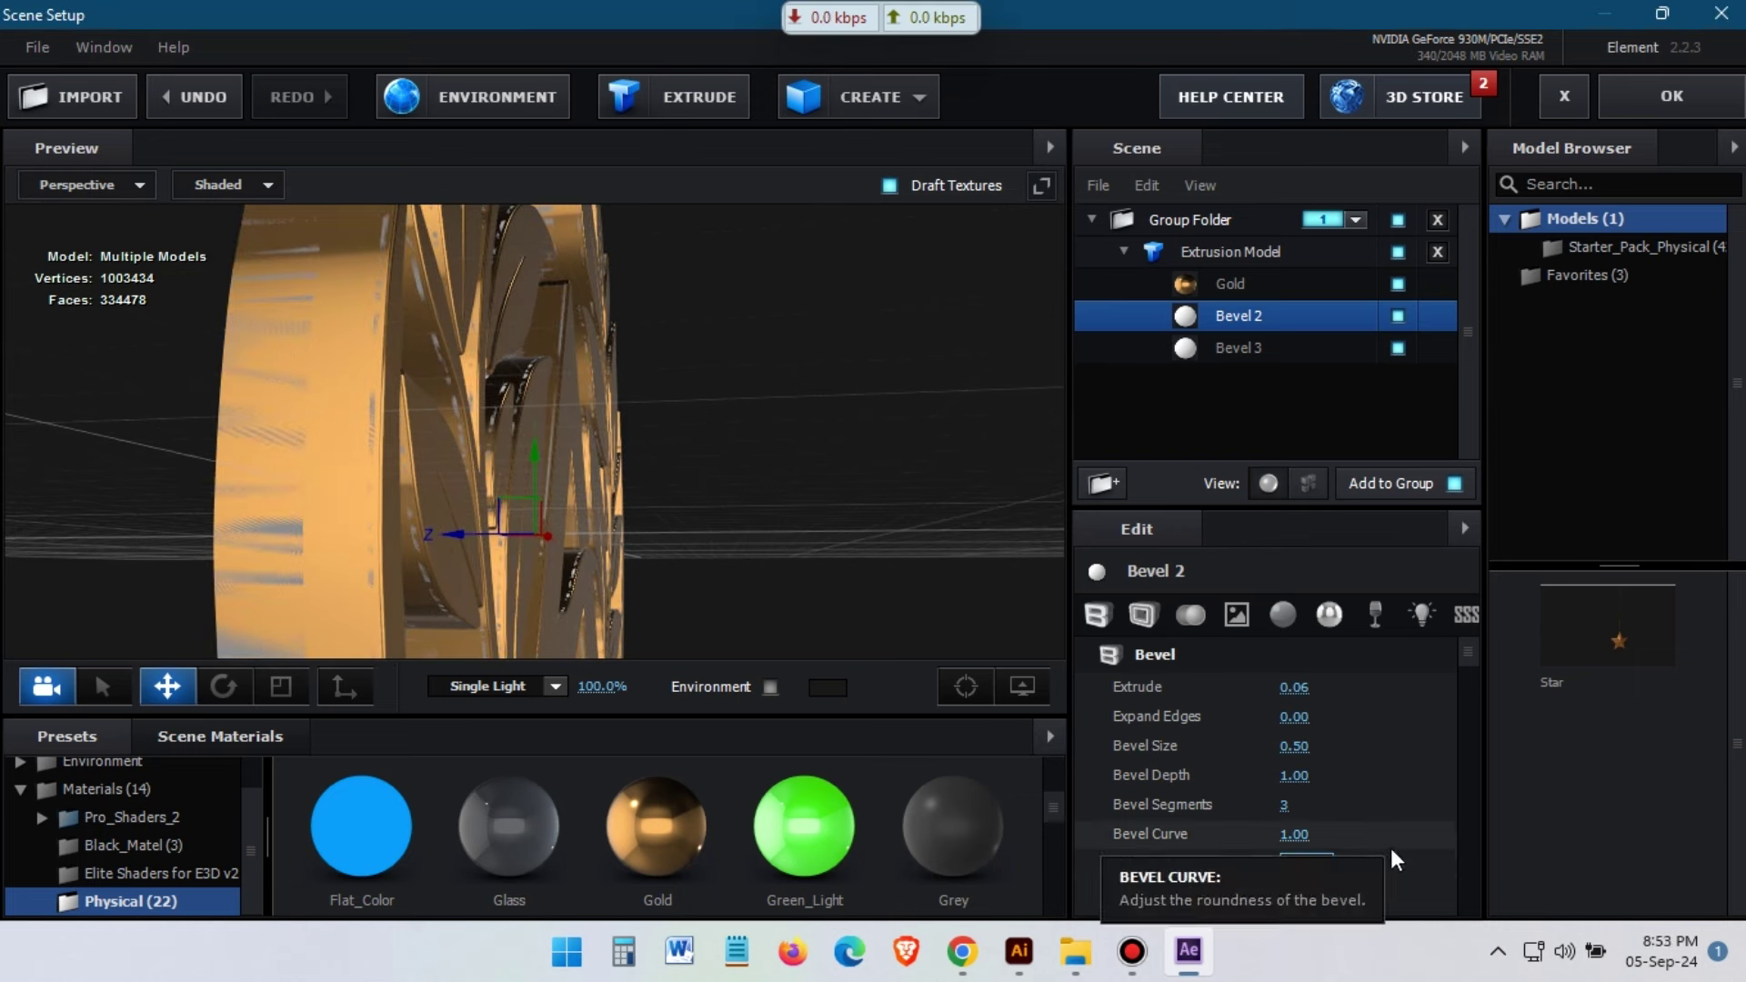
key(Return)
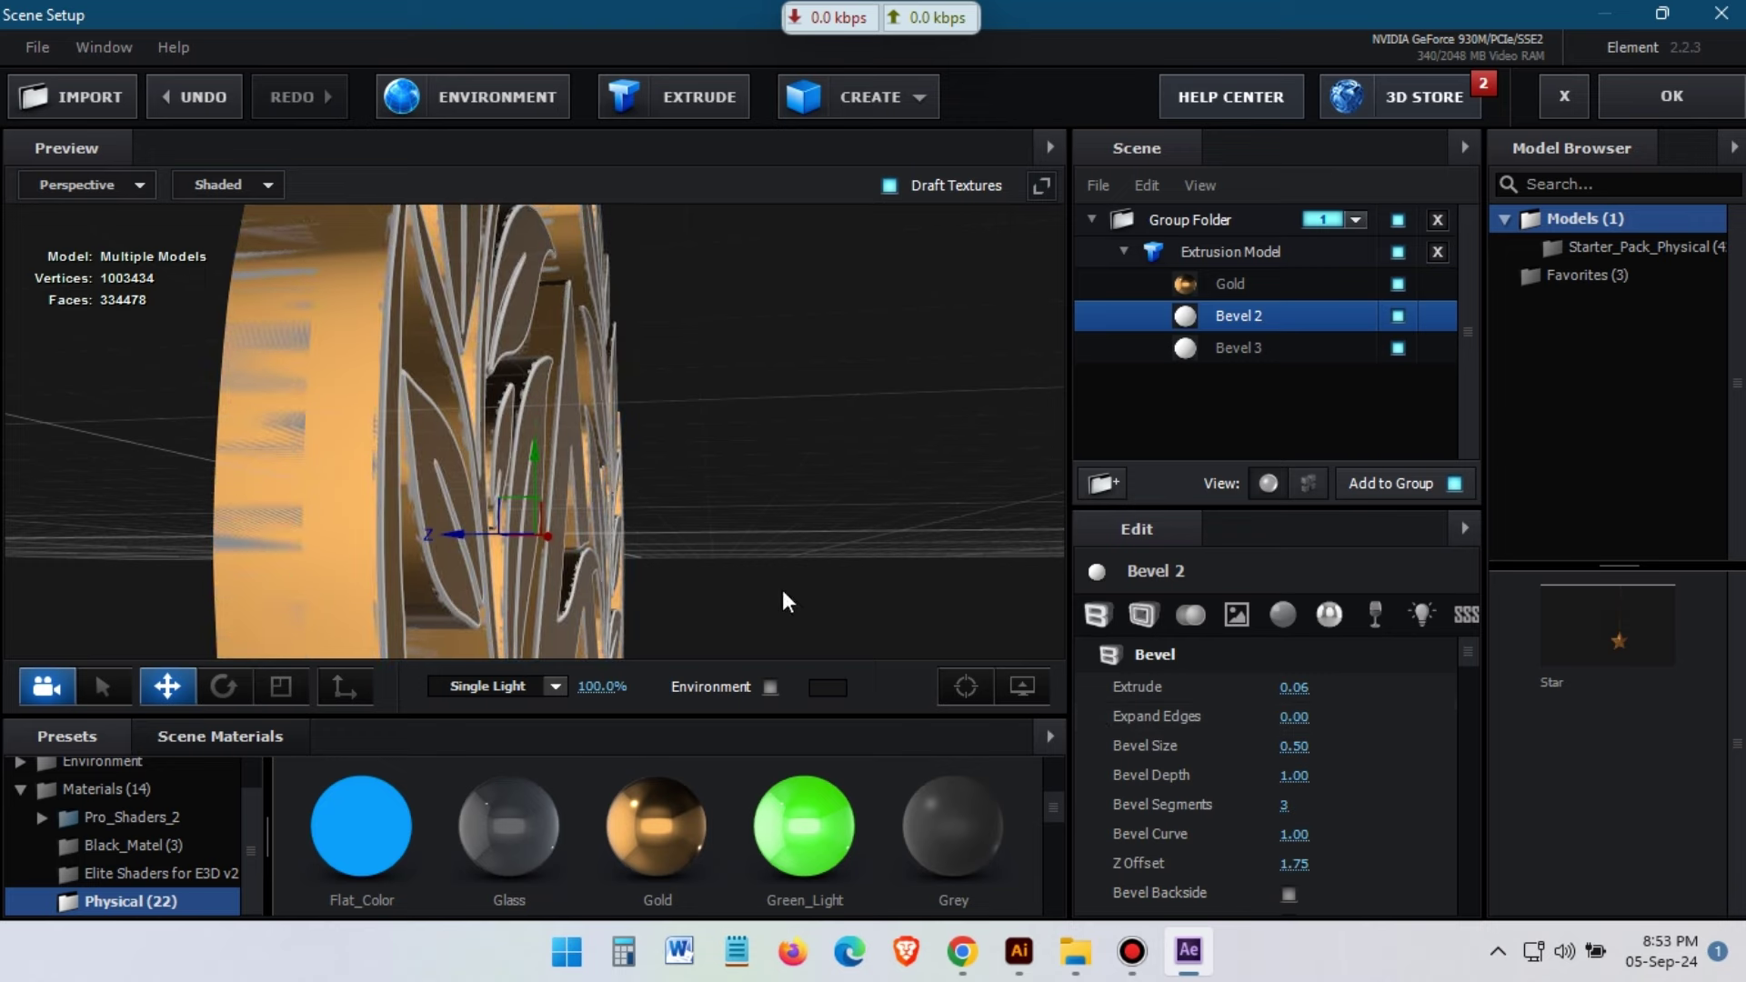
Settle the second bevel at a 0.03 extrusion and a Z offset of 1.80
mouse_move(733, 514)
mouse_down()
mouse_move(743, 467)
mouse_move(733, 495)
mouse_up()
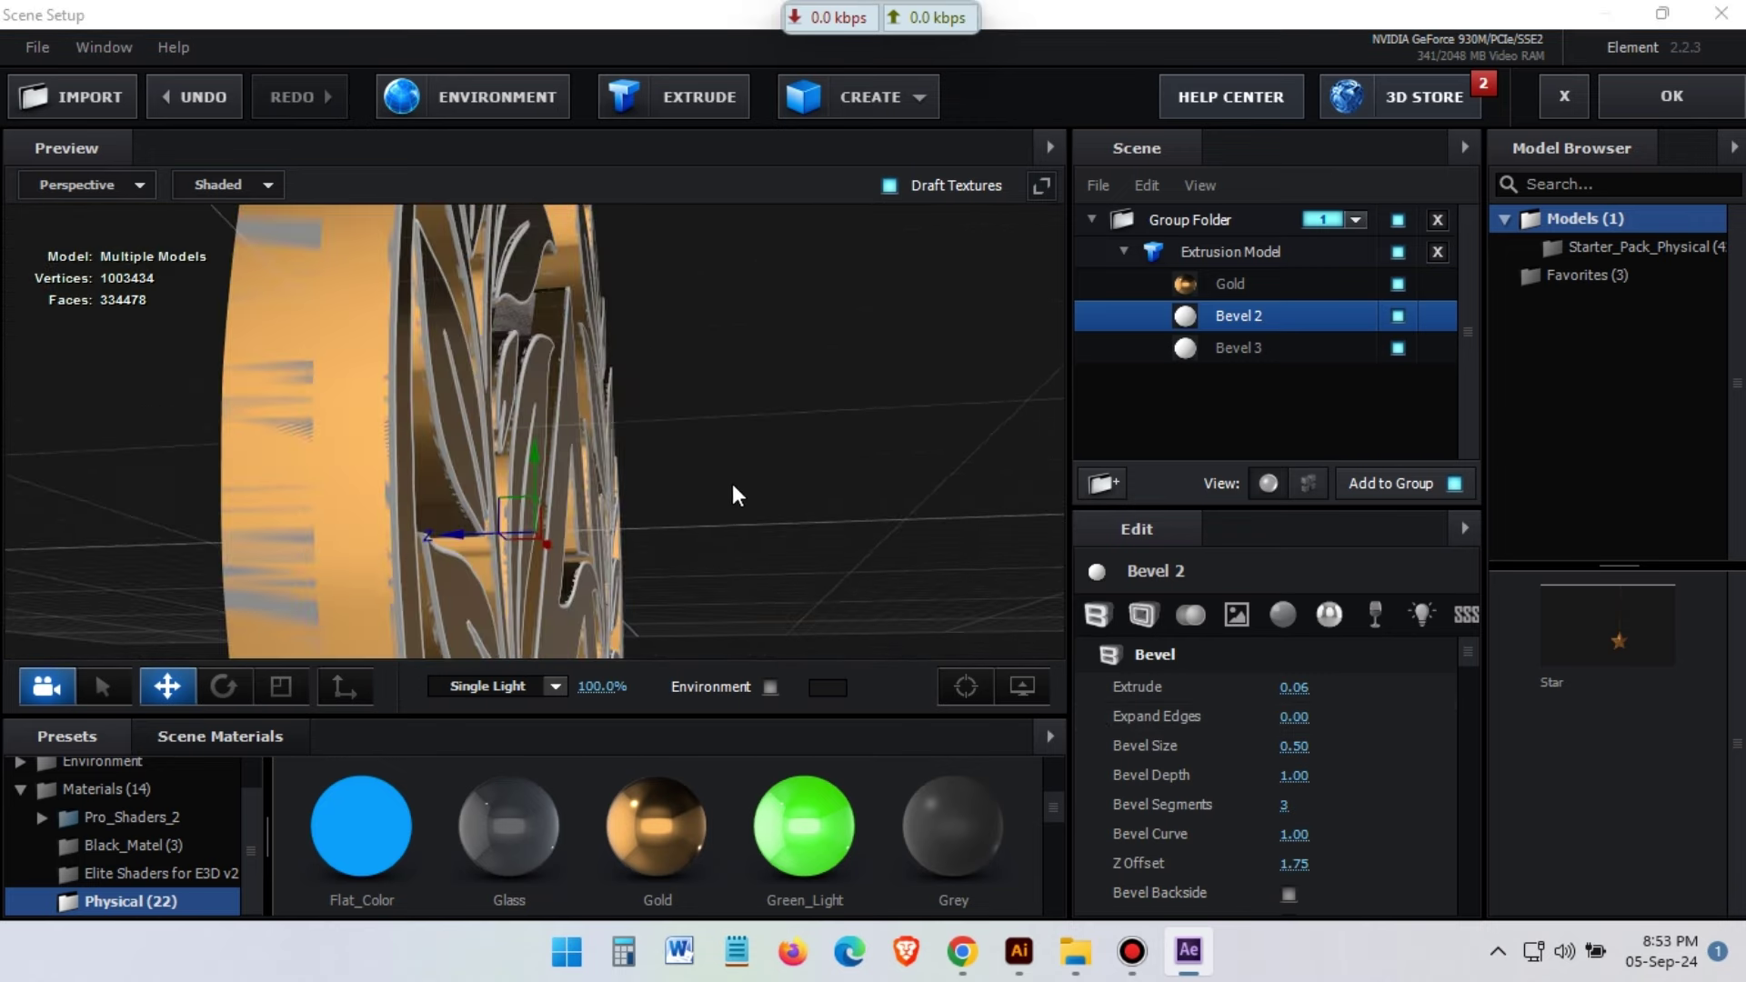
click(1294, 687)
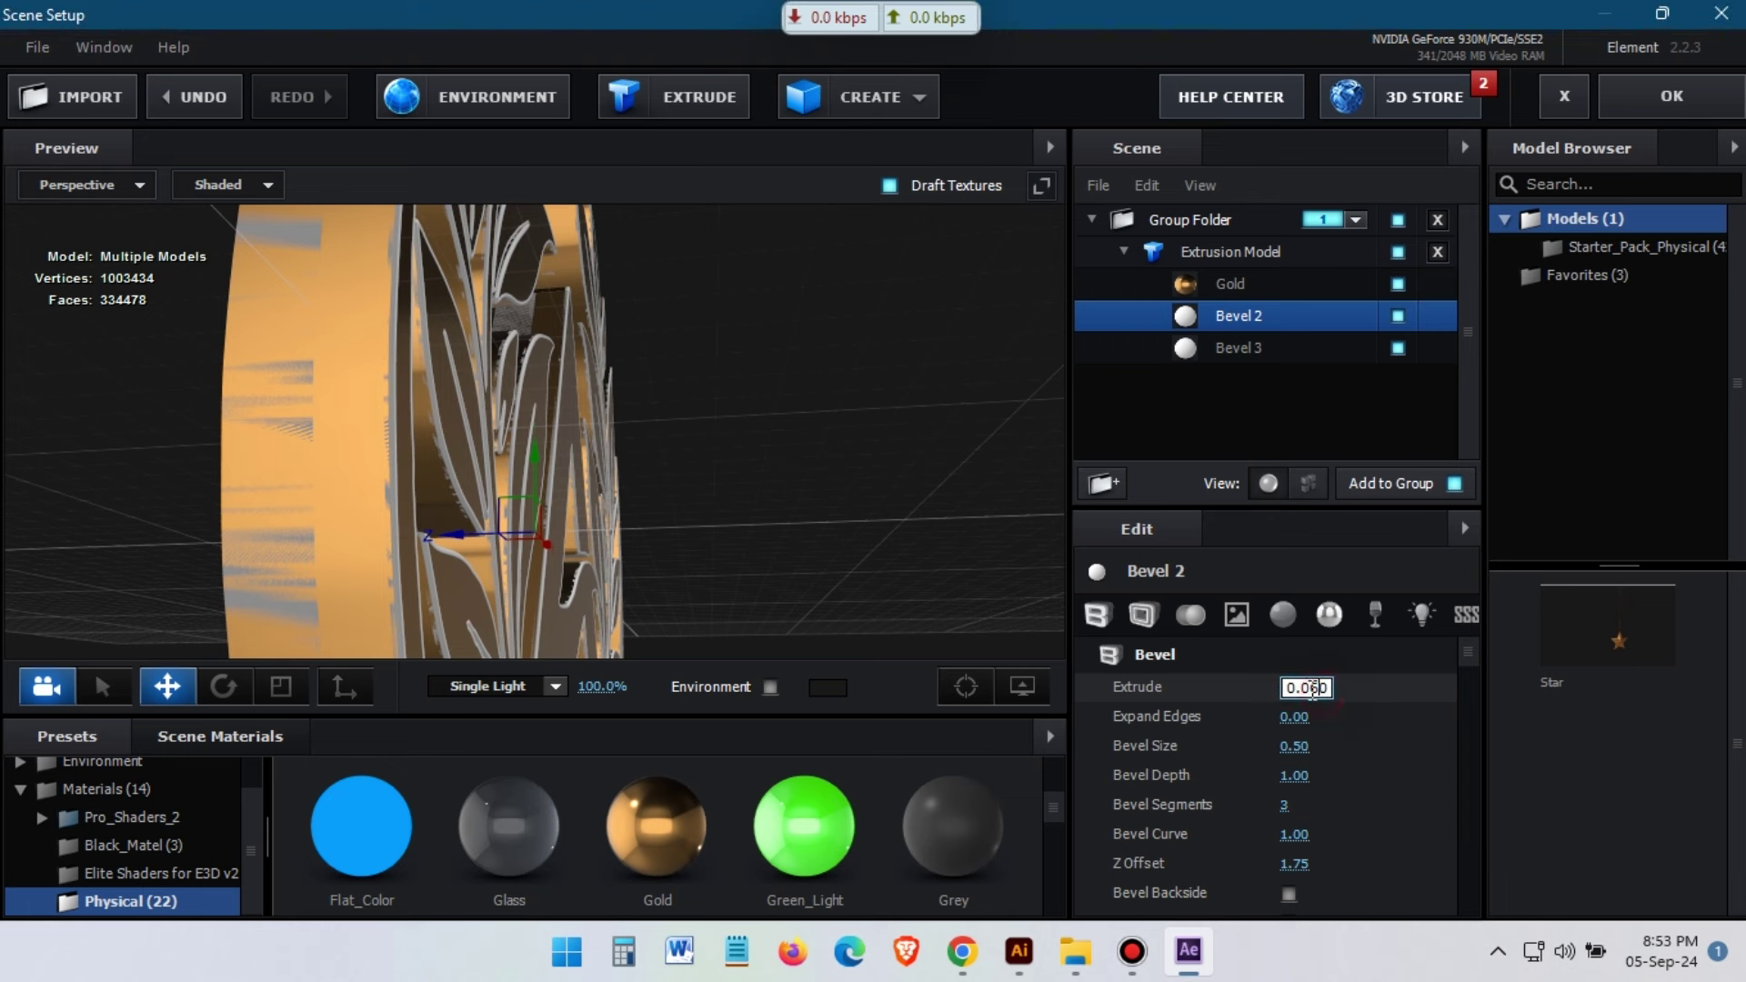
text(0.03)
key(Return)
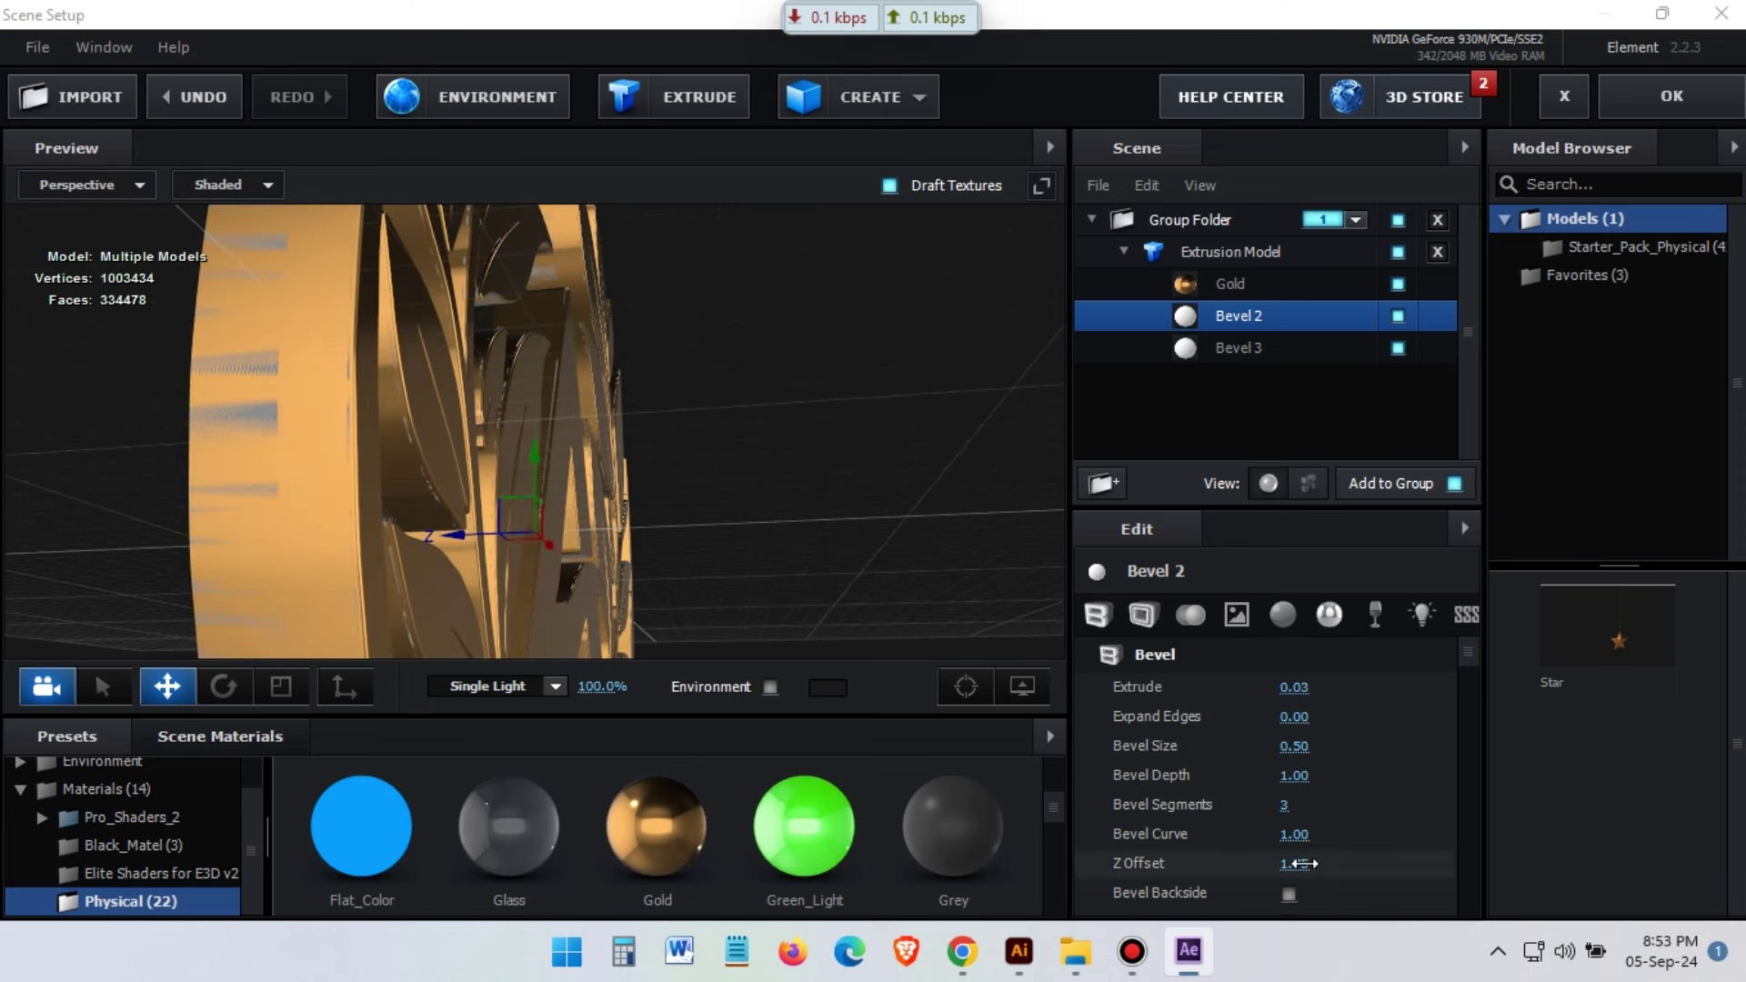
click(1298, 863)
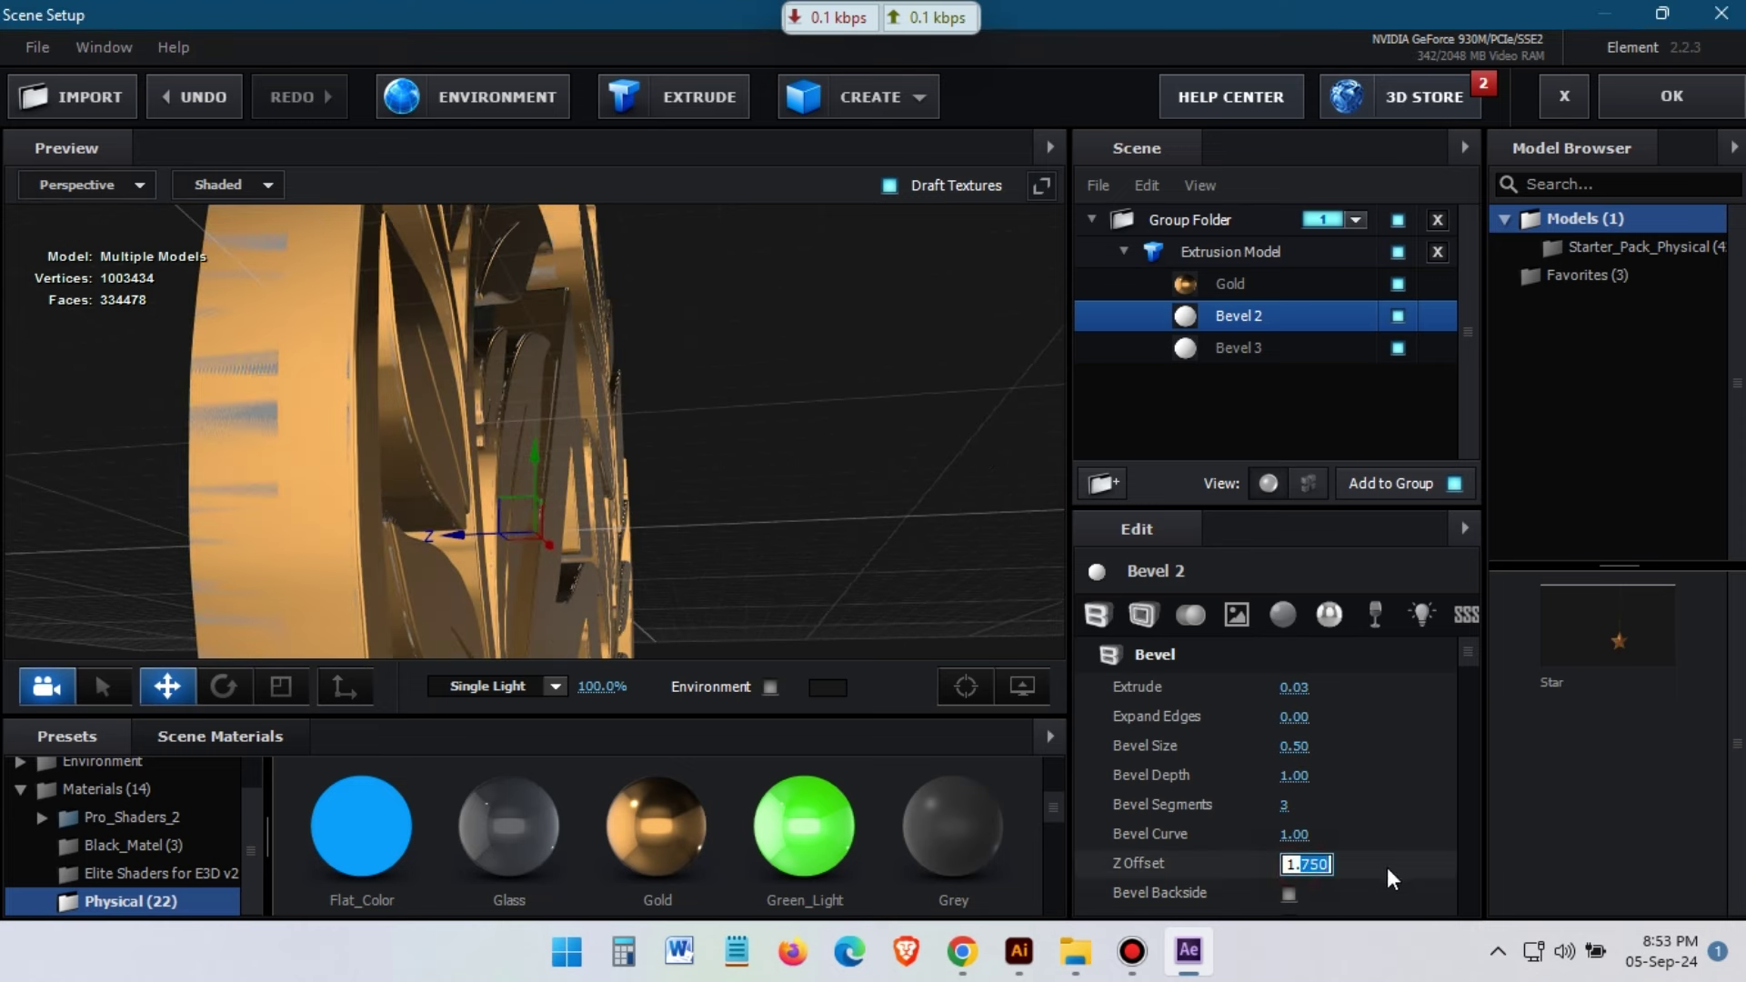
text(8)
key(Return)
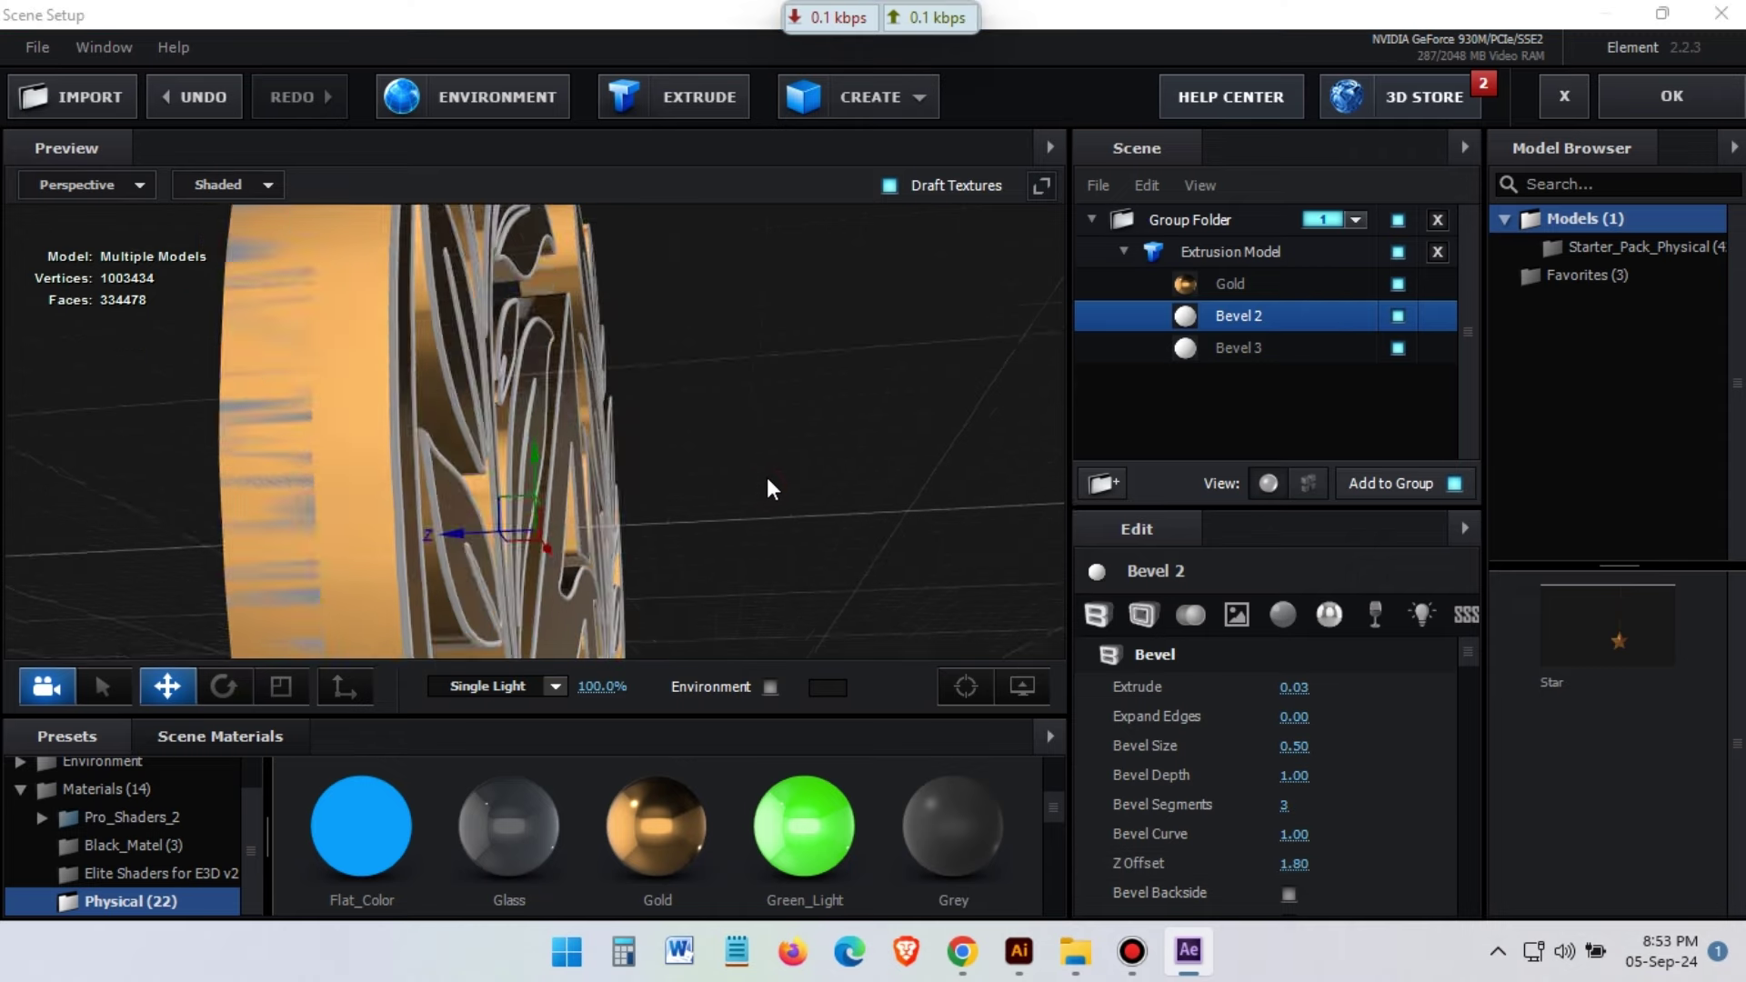
Apply the Chrome material to the third bevel layer
mouse_move(766, 478)
mouse_down()
mouse_move(647, 485)
mouse_move(722, 505)
mouse_up()
scroll(826, 845, up, 2)
mouse_move(950, 844)
mouse_down()
mouse_move(1215, 320)
mouse_move(1214, 347)
mouse_up()
drag(691, 428, 731, 406)
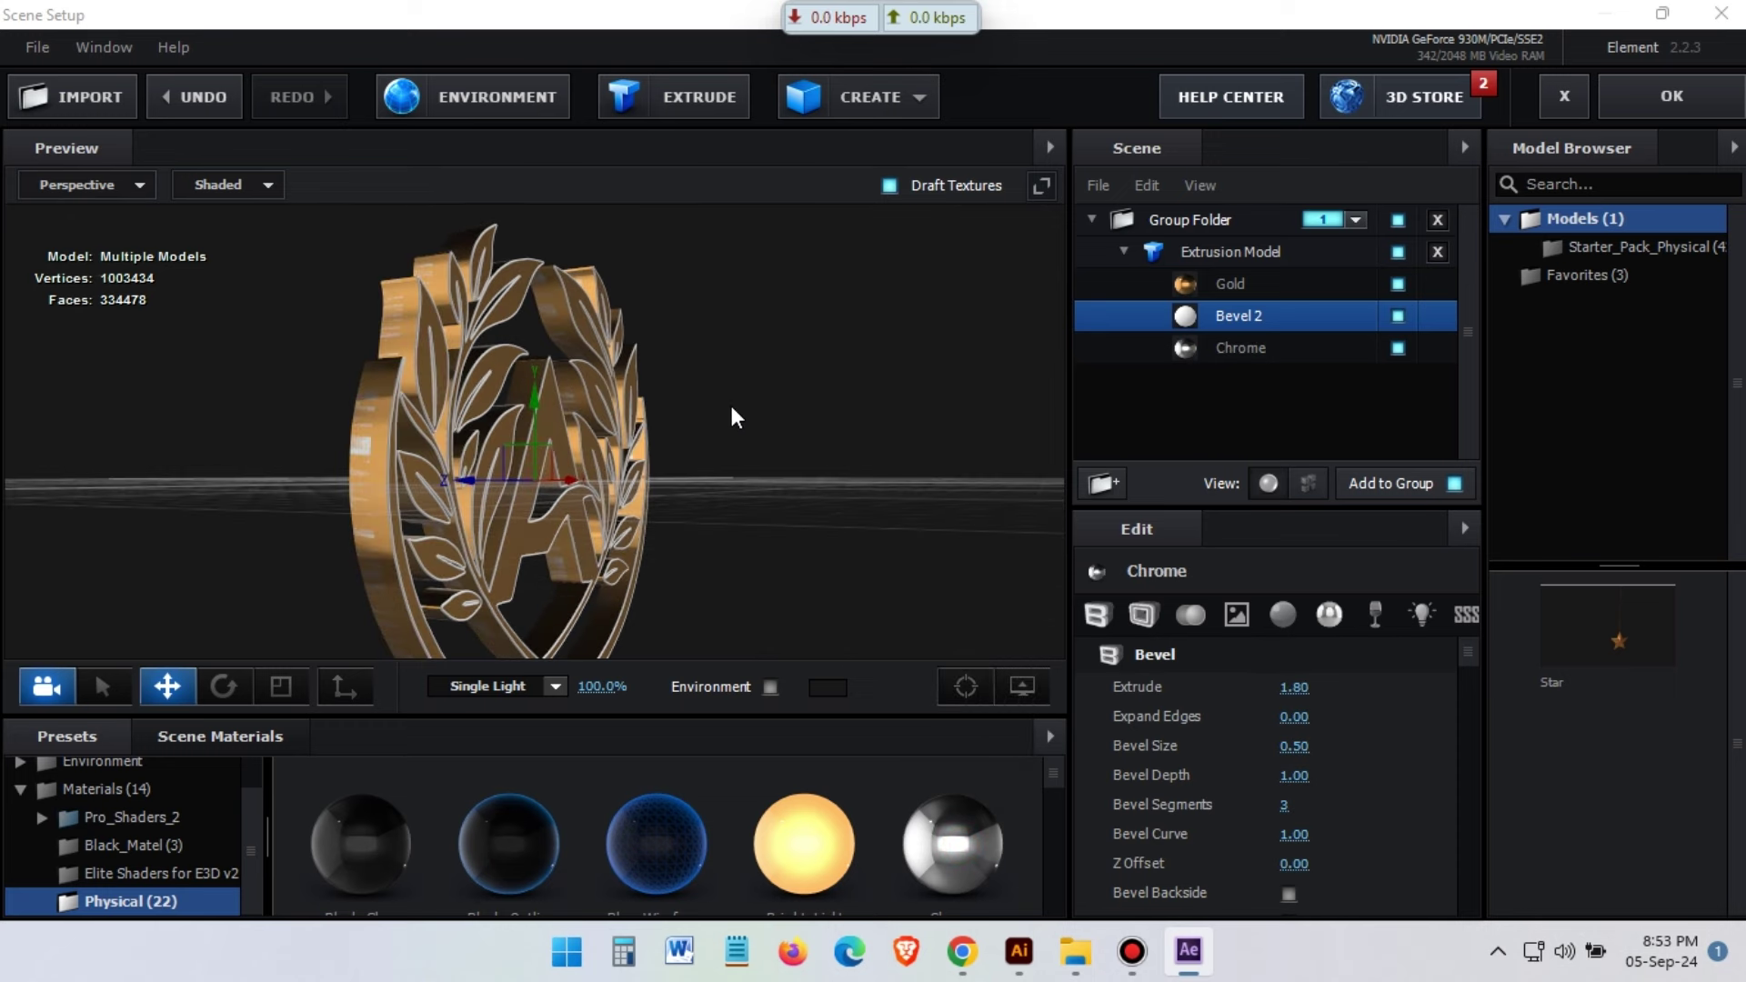
Apply Chrome to the second bevel layer, then swap it for Gold
drag(950, 843, 1238, 315)
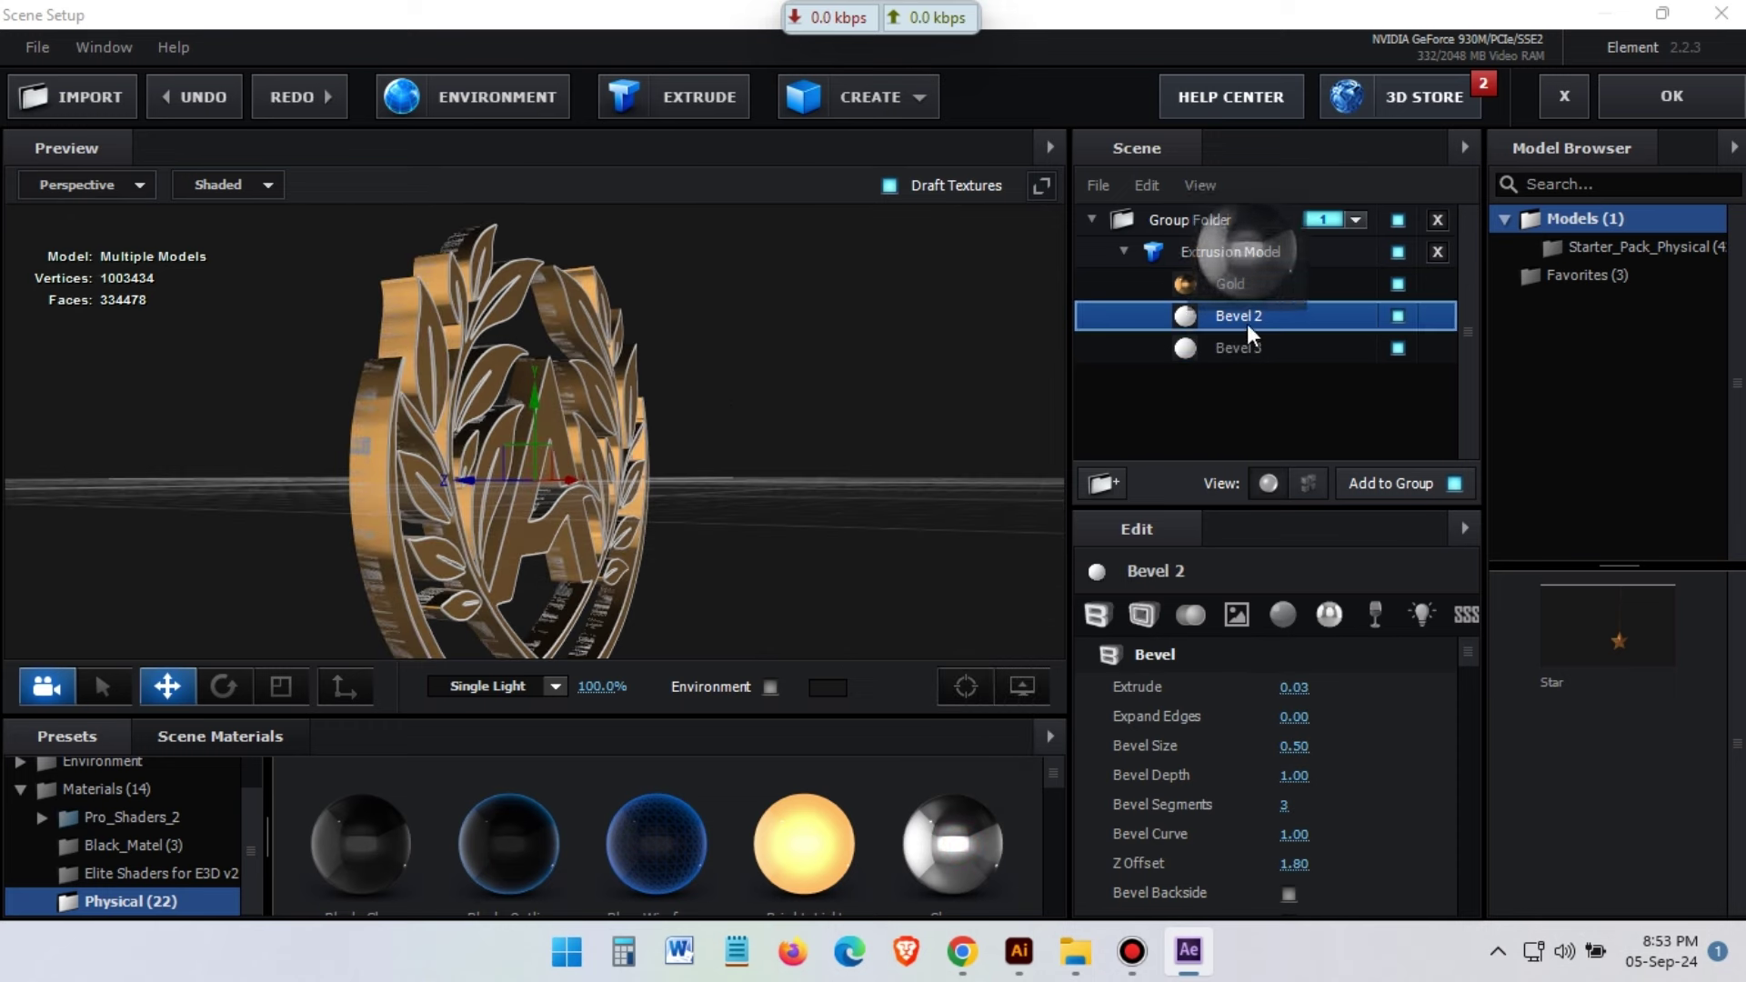
mouse_move(727, 445)
mouse_down()
mouse_move(764, 470)
mouse_move(729, 388)
mouse_move(765, 407)
mouse_up()
scroll(818, 809, down, 2)
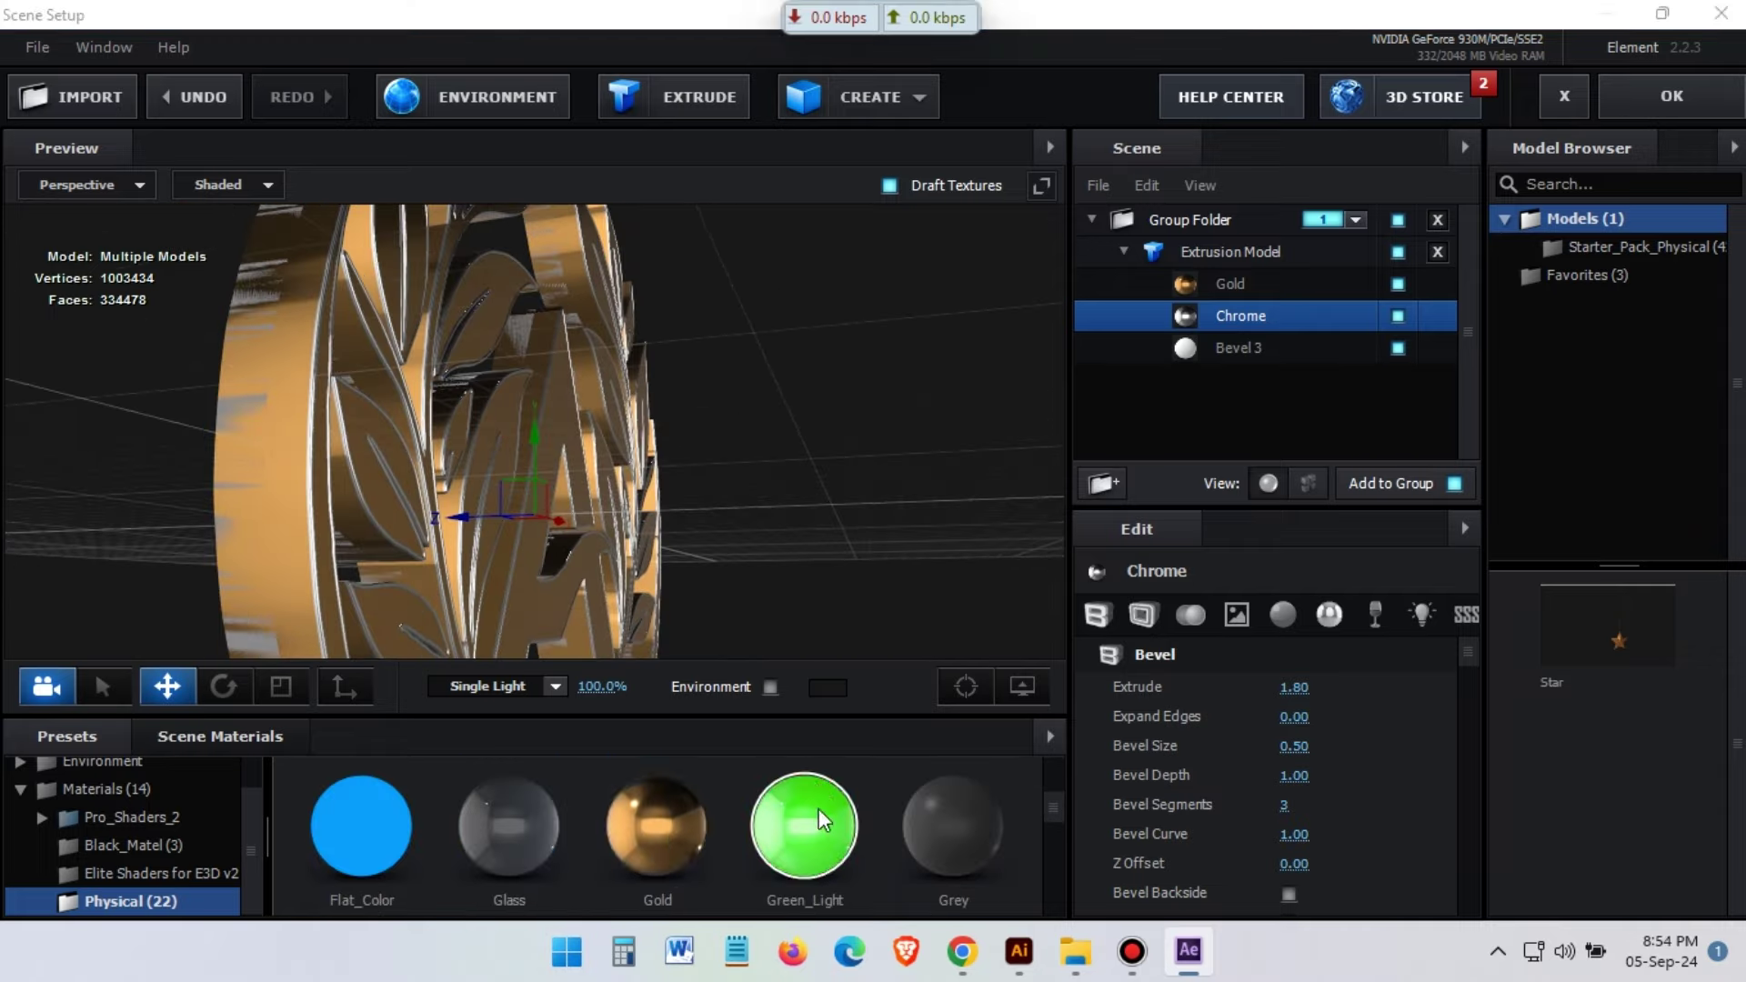
mouse_move(656, 827)
mouse_down()
mouse_move(1157, 487)
mouse_move(1227, 318)
mouse_up()
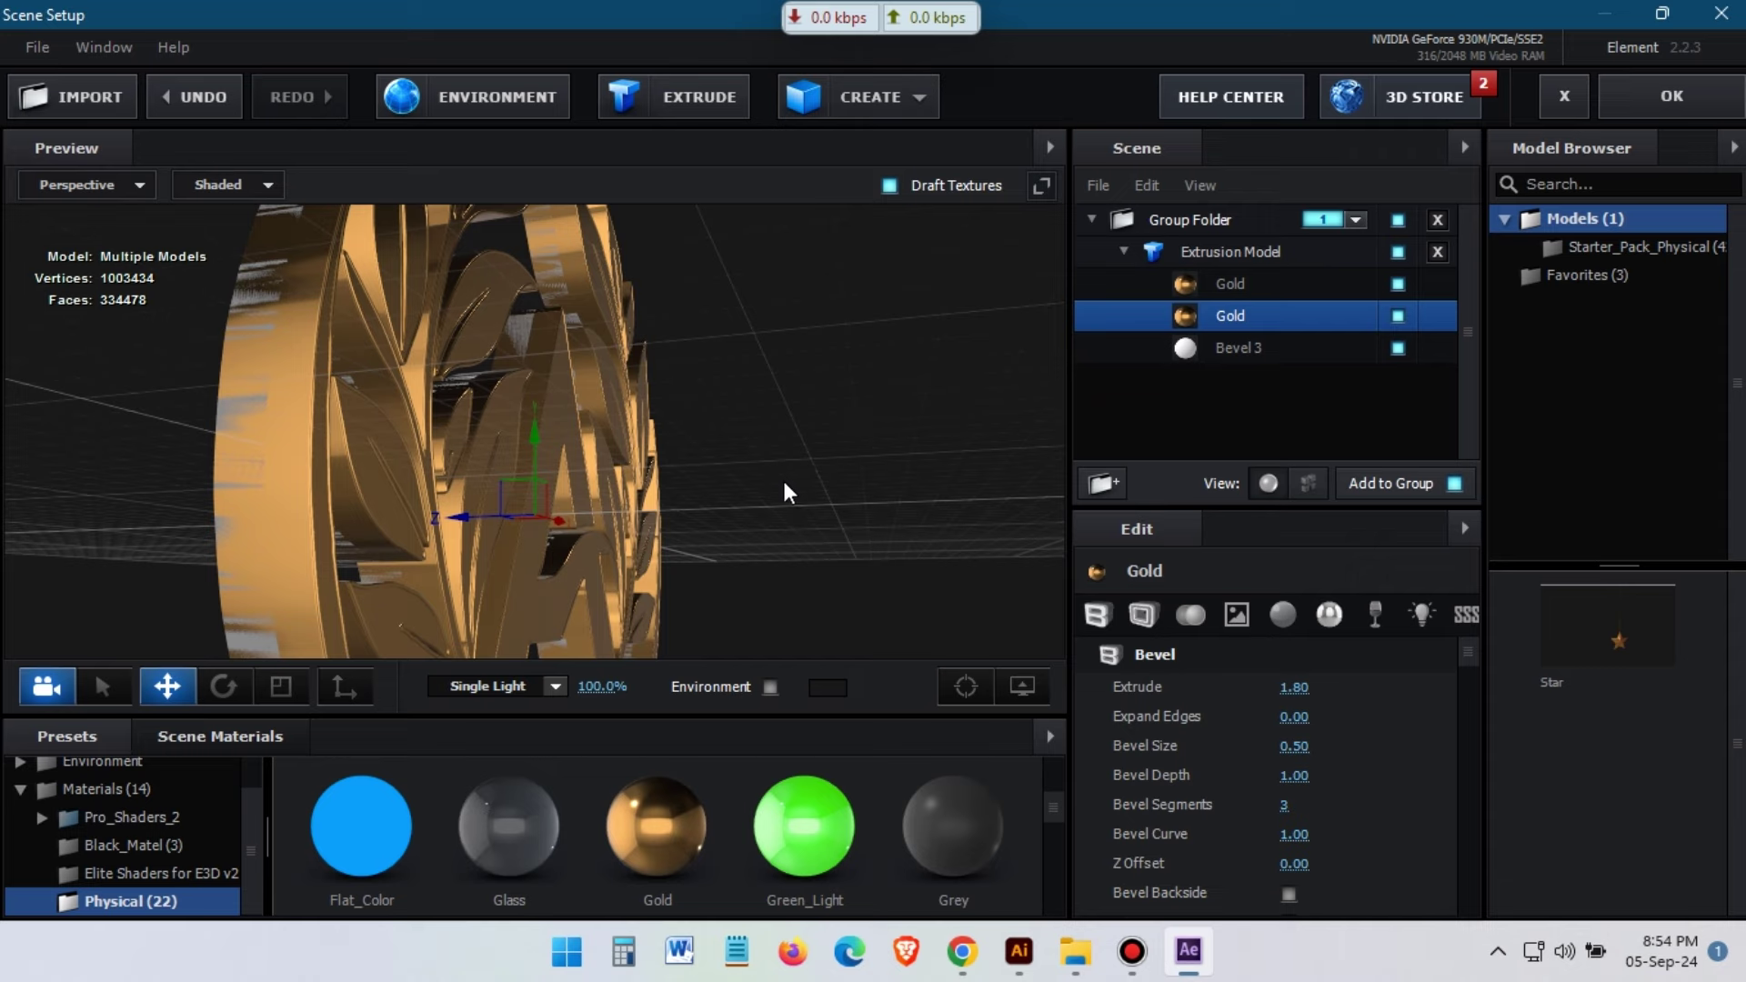
mouse_move(784, 484)
mouse_down()
mouse_move(695, 461)
mouse_move(710, 495)
mouse_move(802, 461)
mouse_move(826, 472)
mouse_move(780, 503)
mouse_up()
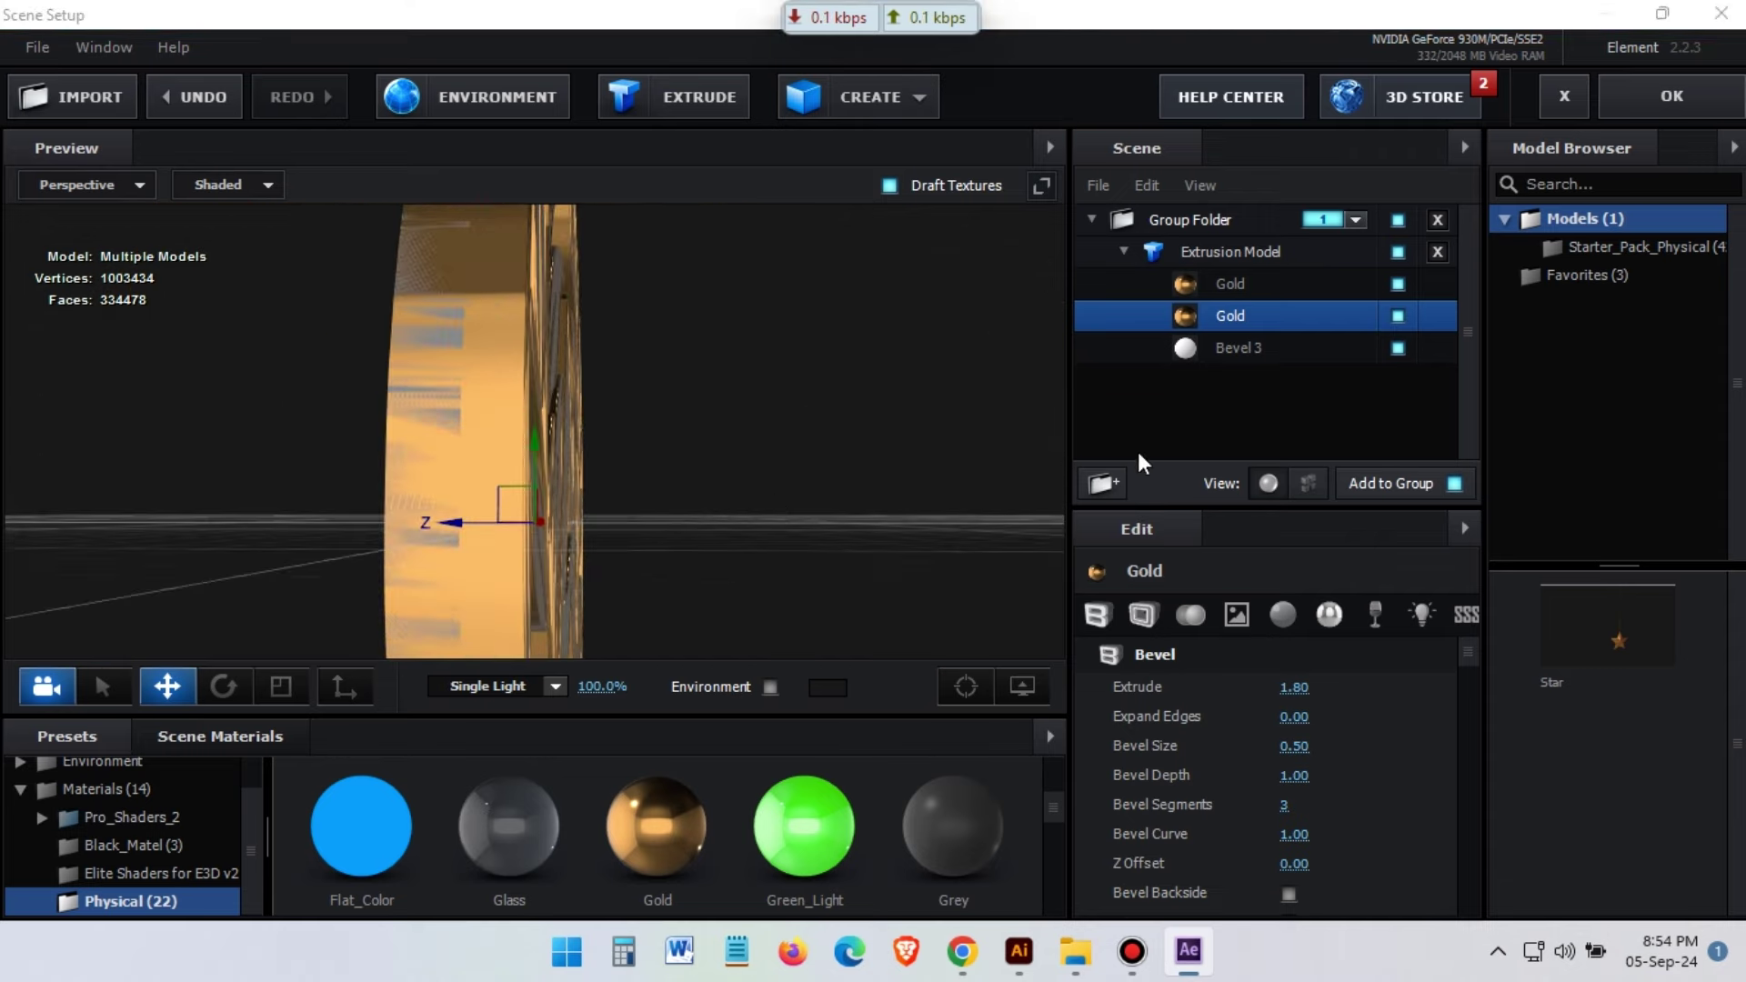
Try Bevel Backside on with Chrome on the second bevel, then switch Backside off
scroll(1230, 761, down, 3)
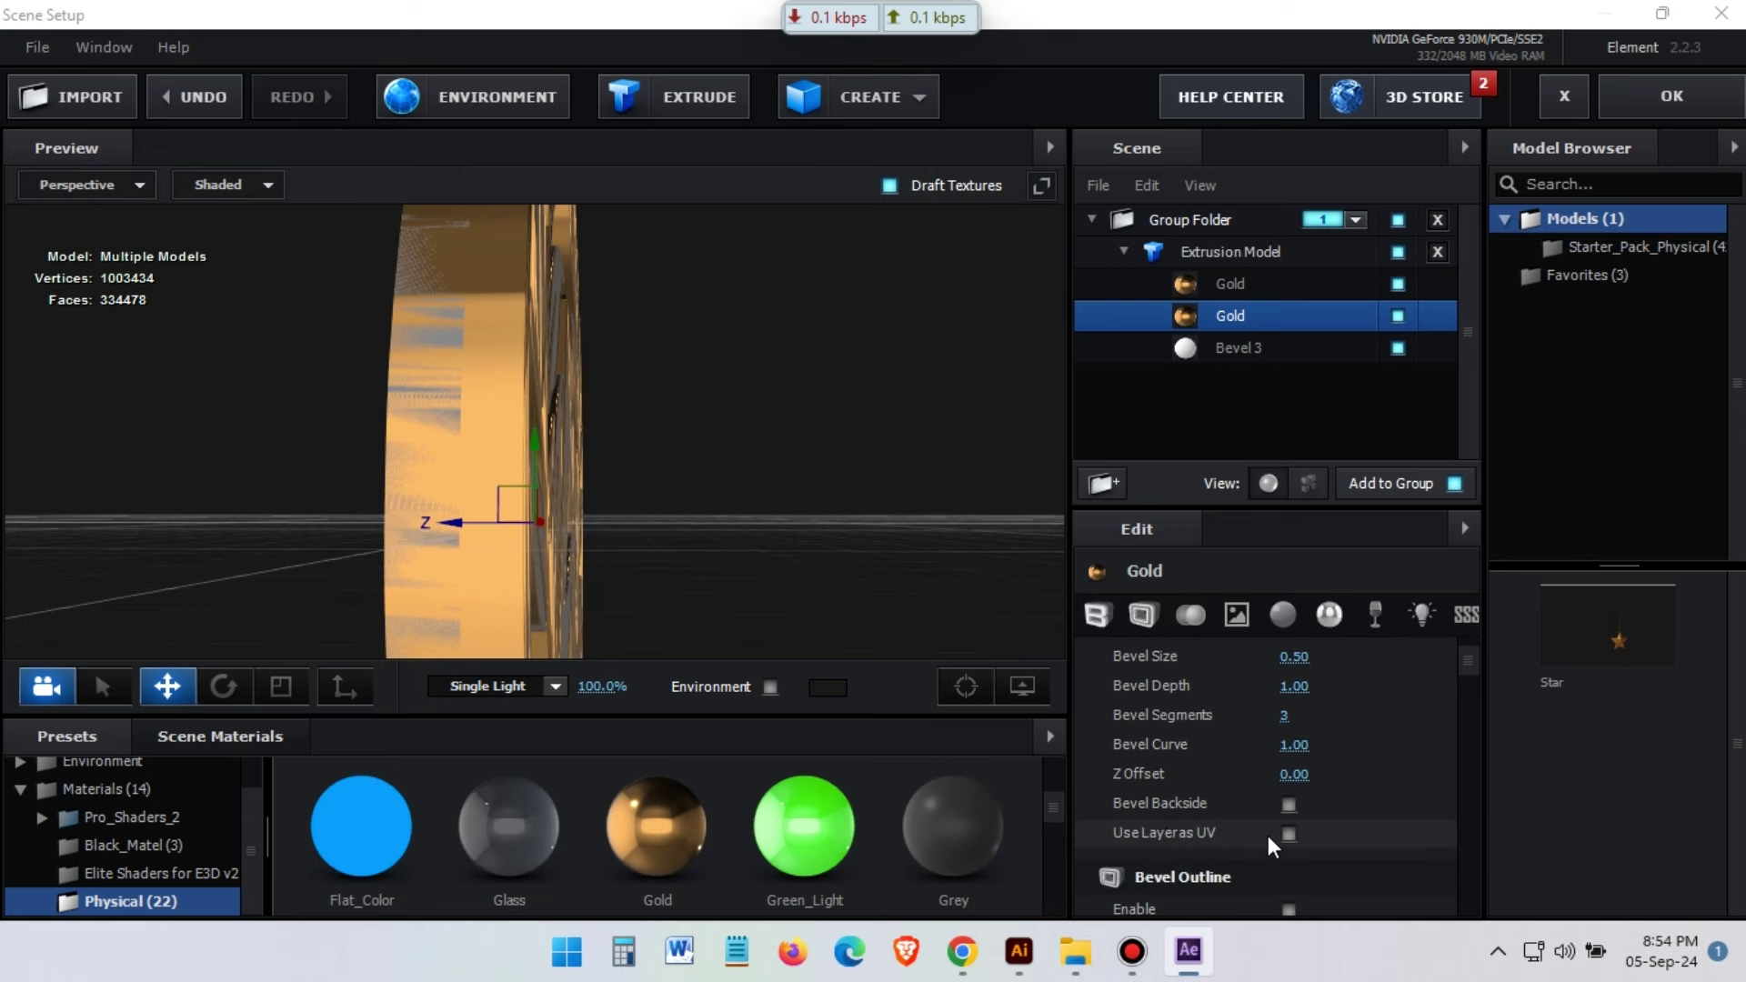
click(1290, 803)
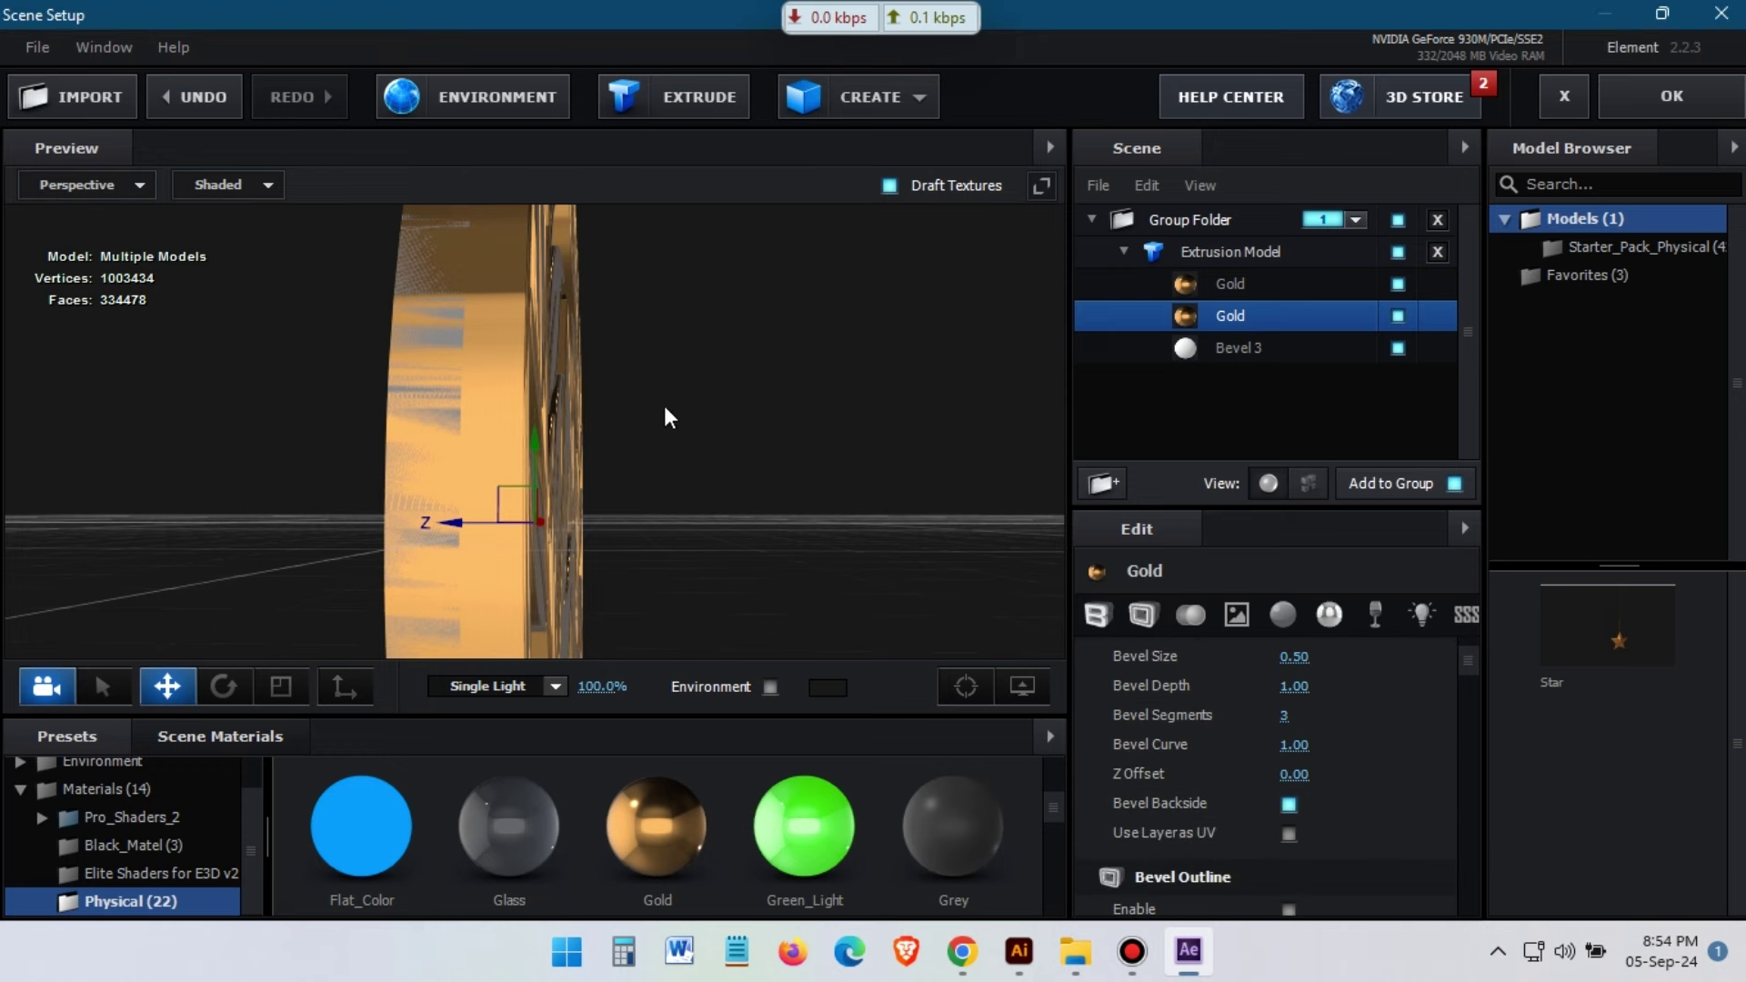
mouse_move(663, 405)
mouse_down()
mouse_move(530, 391)
mouse_move(560, 371)
mouse_move(466, 387)
mouse_move(529, 396)
mouse_move(673, 346)
mouse_move(566, 366)
mouse_move(651, 327)
mouse_move(691, 364)
mouse_move(778, 375)
mouse_move(739, 491)
mouse_up()
scroll(738, 491, up, 3)
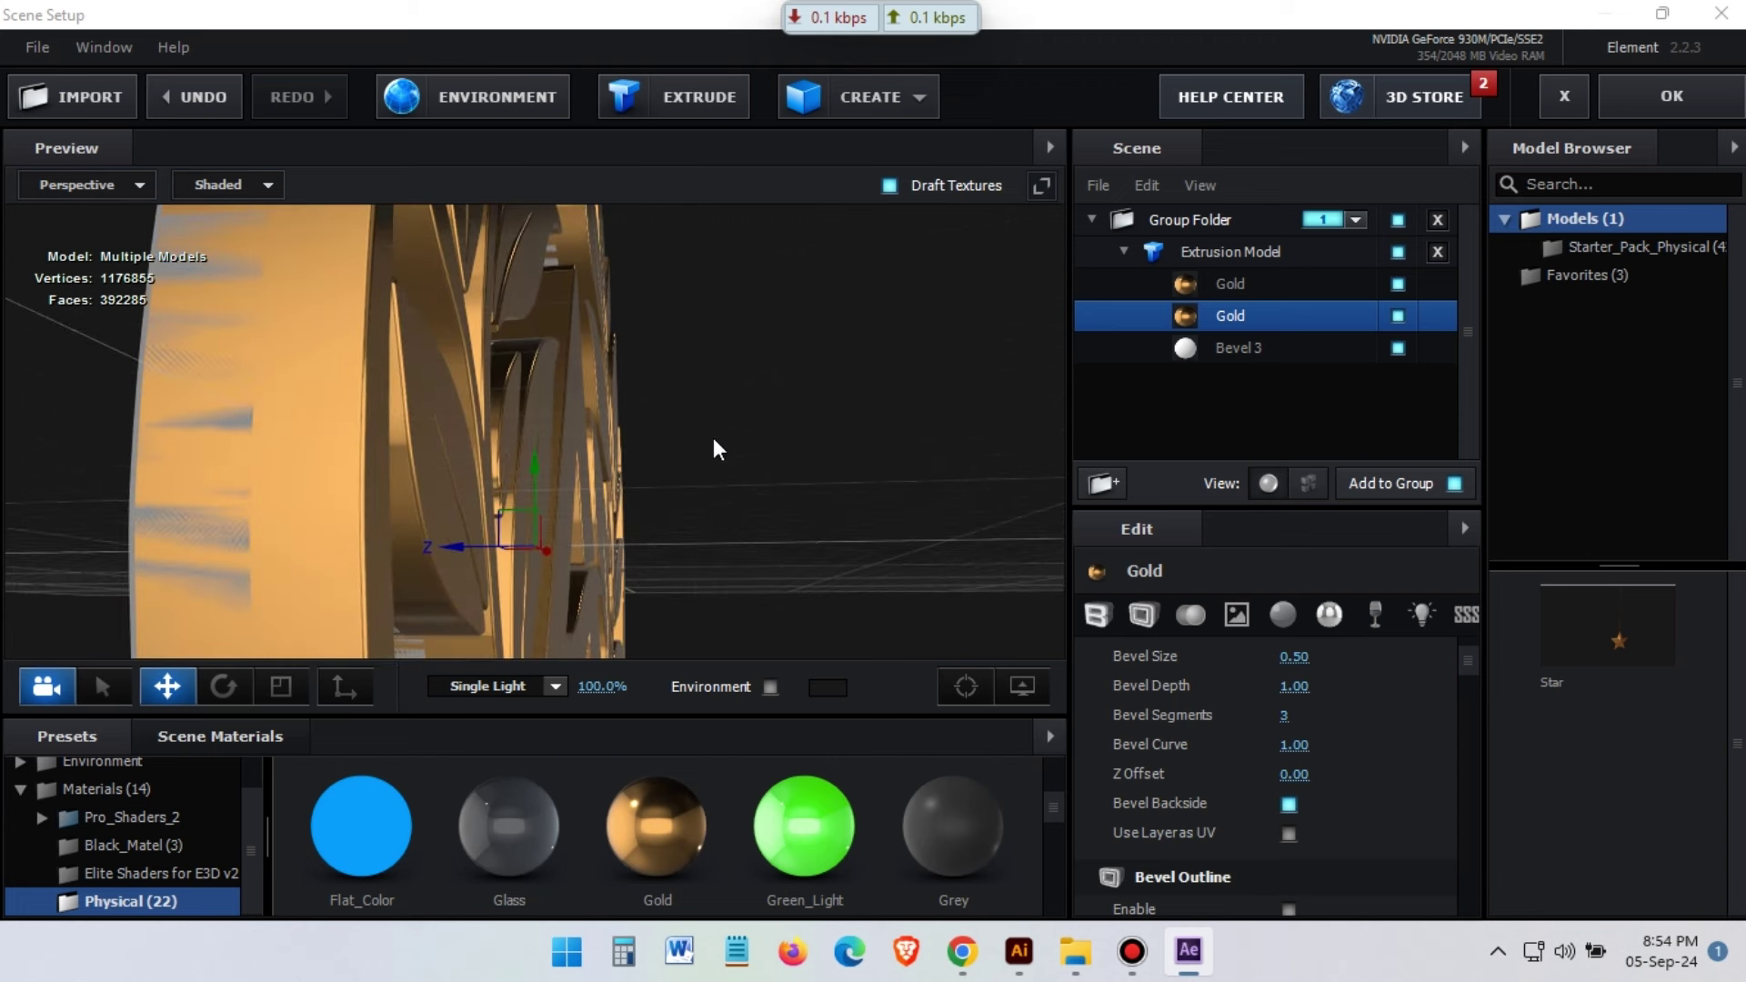
scroll(886, 831, up, 2)
drag(945, 841, 1224, 319)
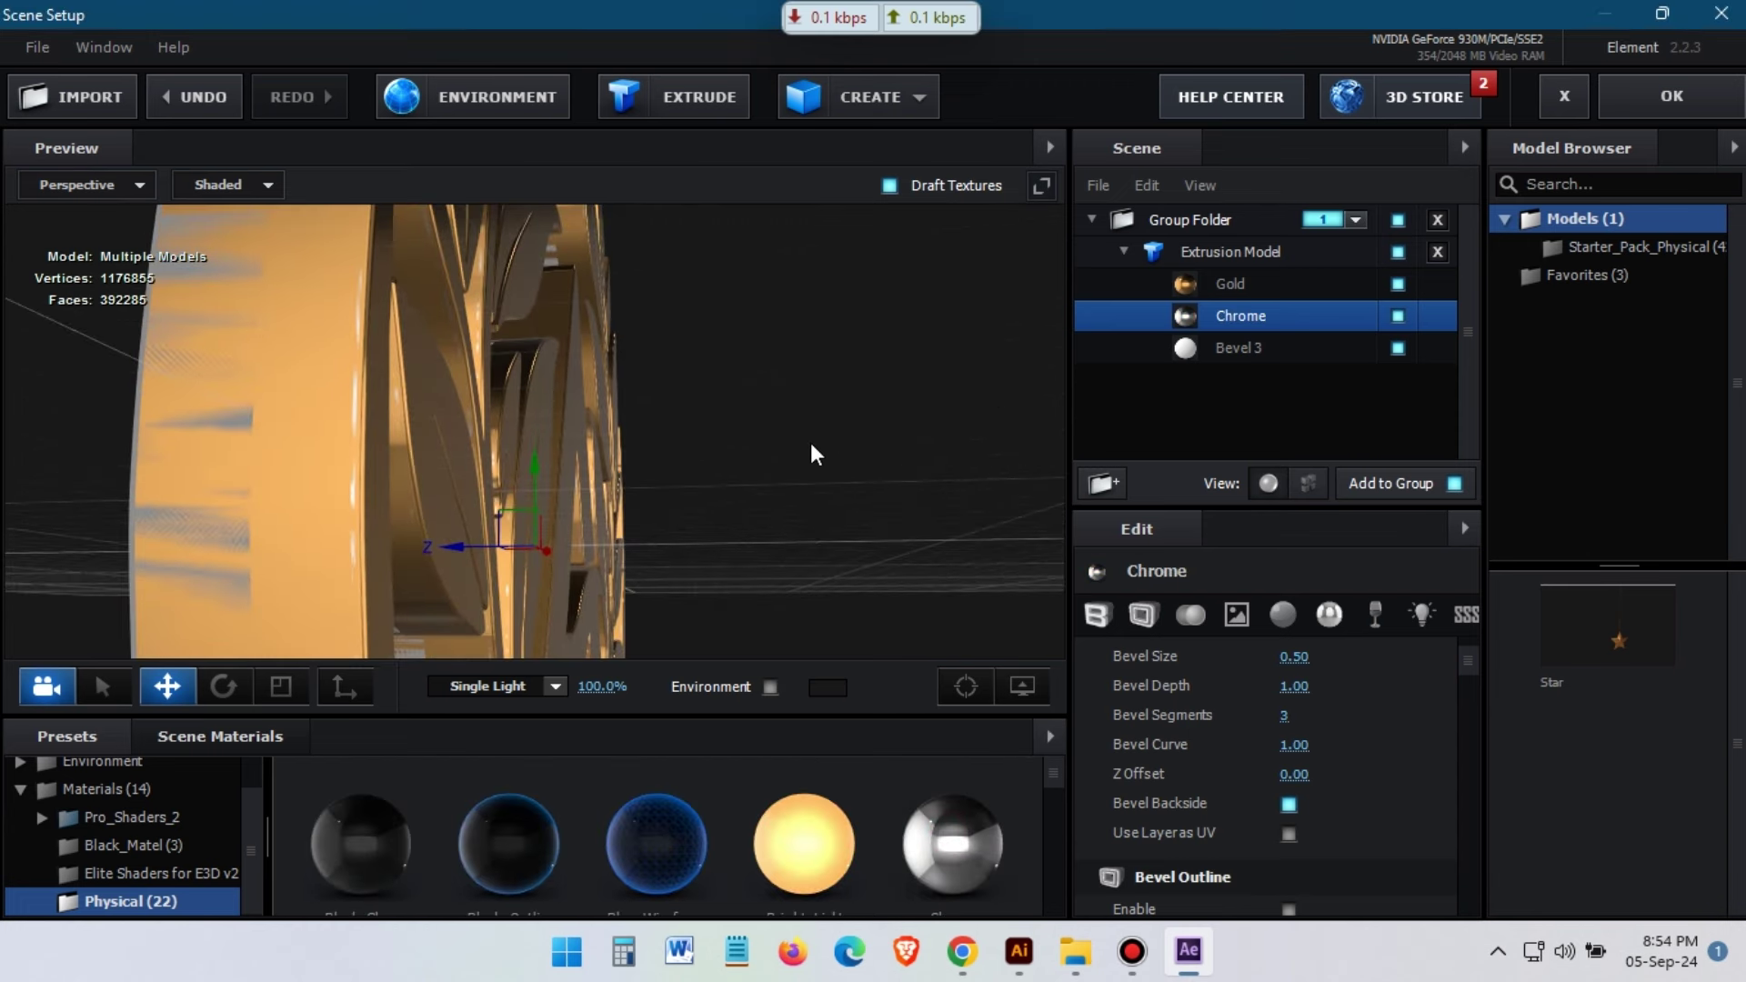
click(1287, 803)
Put Gold back on the second bevel layer and copy its material
scroll(804, 849, down, 1)
drag(695, 887, 1232, 330)
mouse_move(717, 438)
mouse_down()
mouse_move(651, 400)
mouse_move(689, 400)
mouse_up()
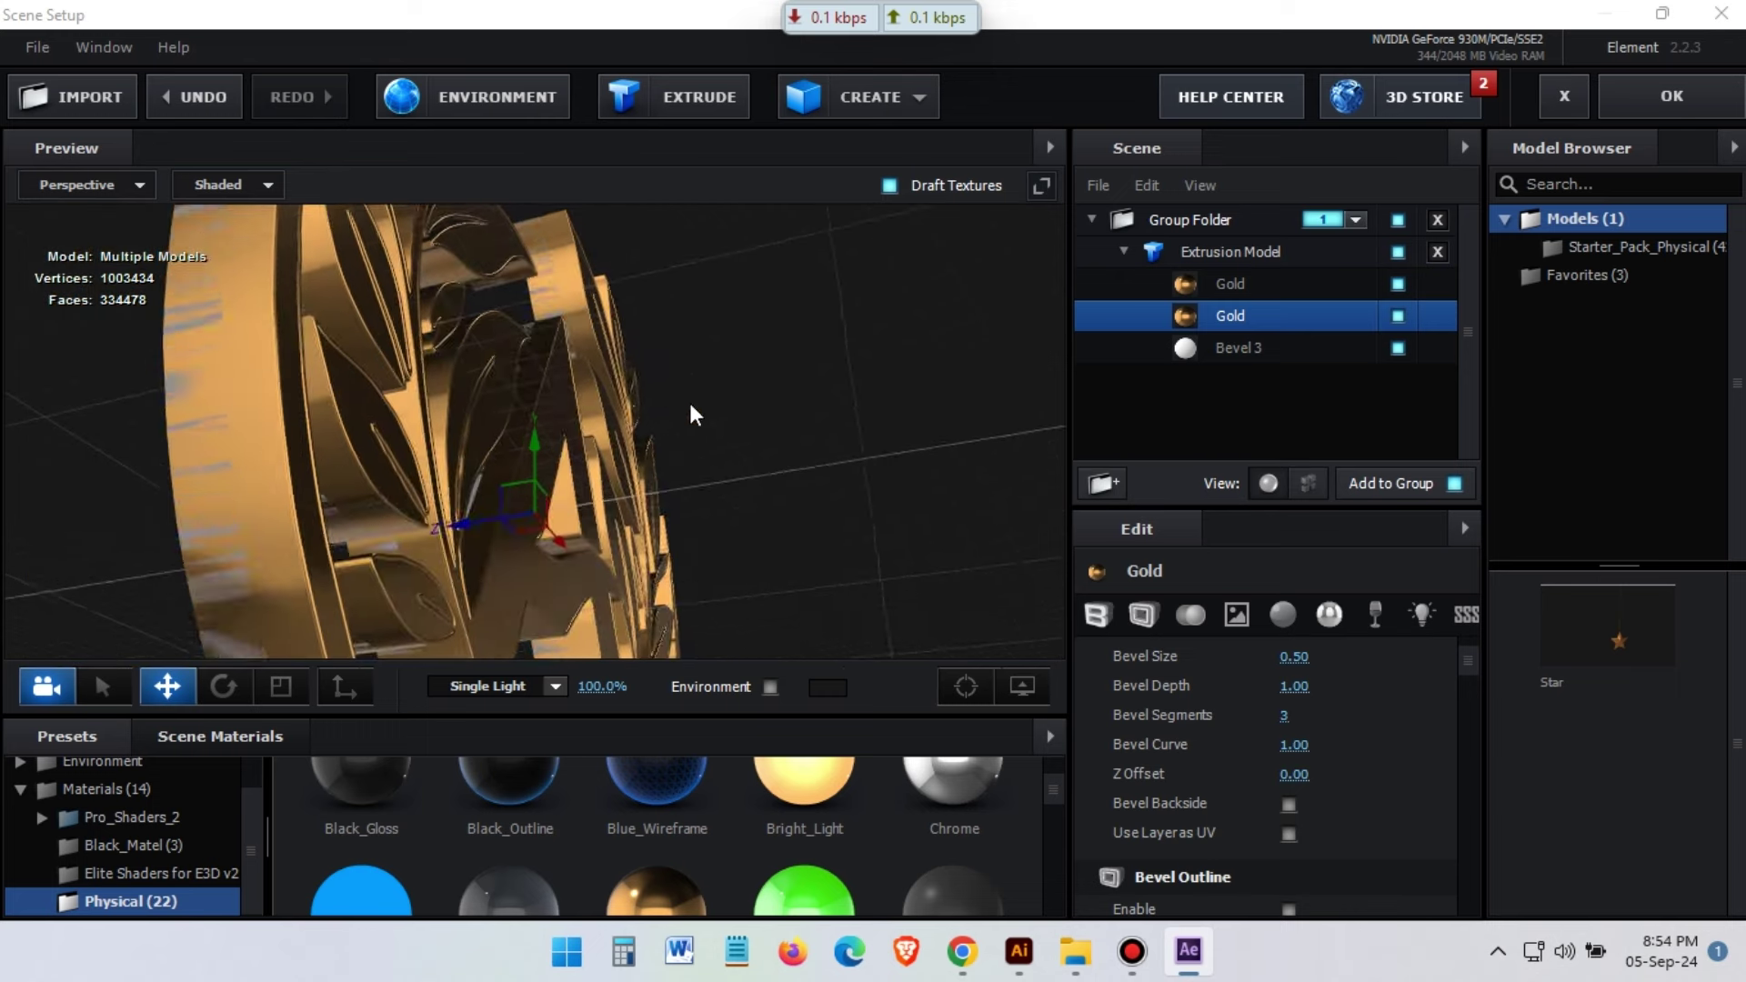
right_click(1239, 316)
click(1332, 507)
click(1228, 347)
Paste Gold onto the third bevel and push its Z offset back to -1.05, then -1.75
right_click(1233, 349)
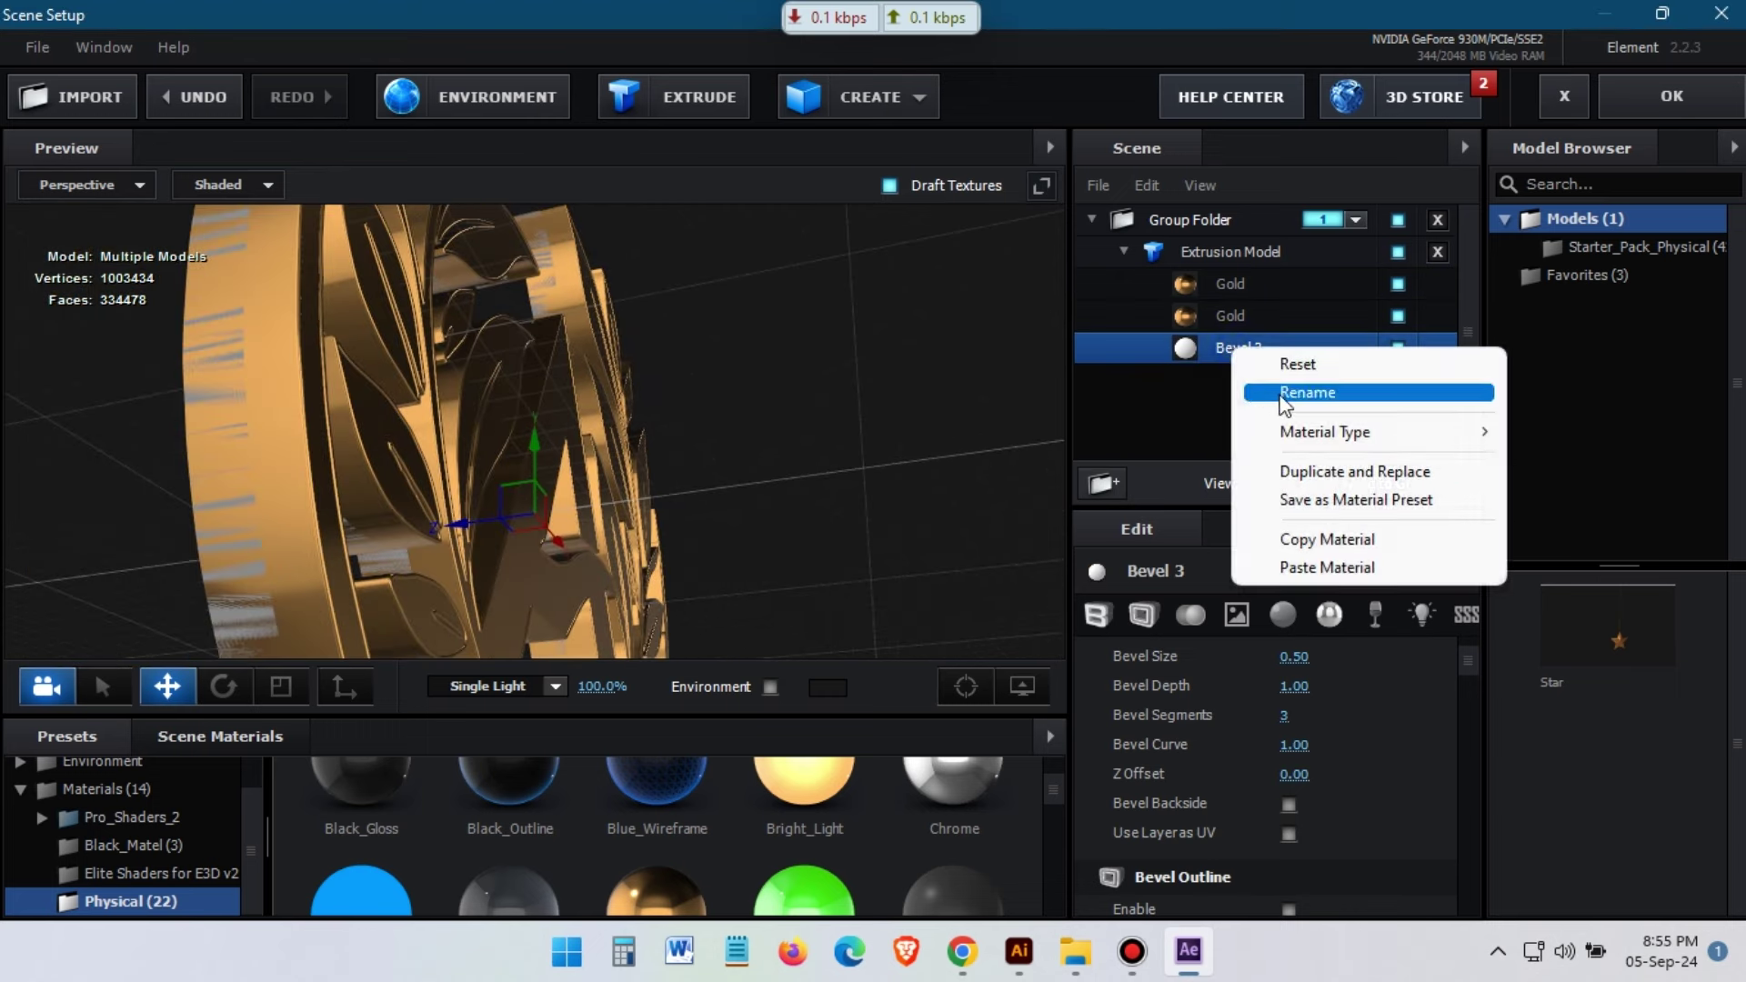
click(1326, 565)
drag(673, 417, 698, 413)
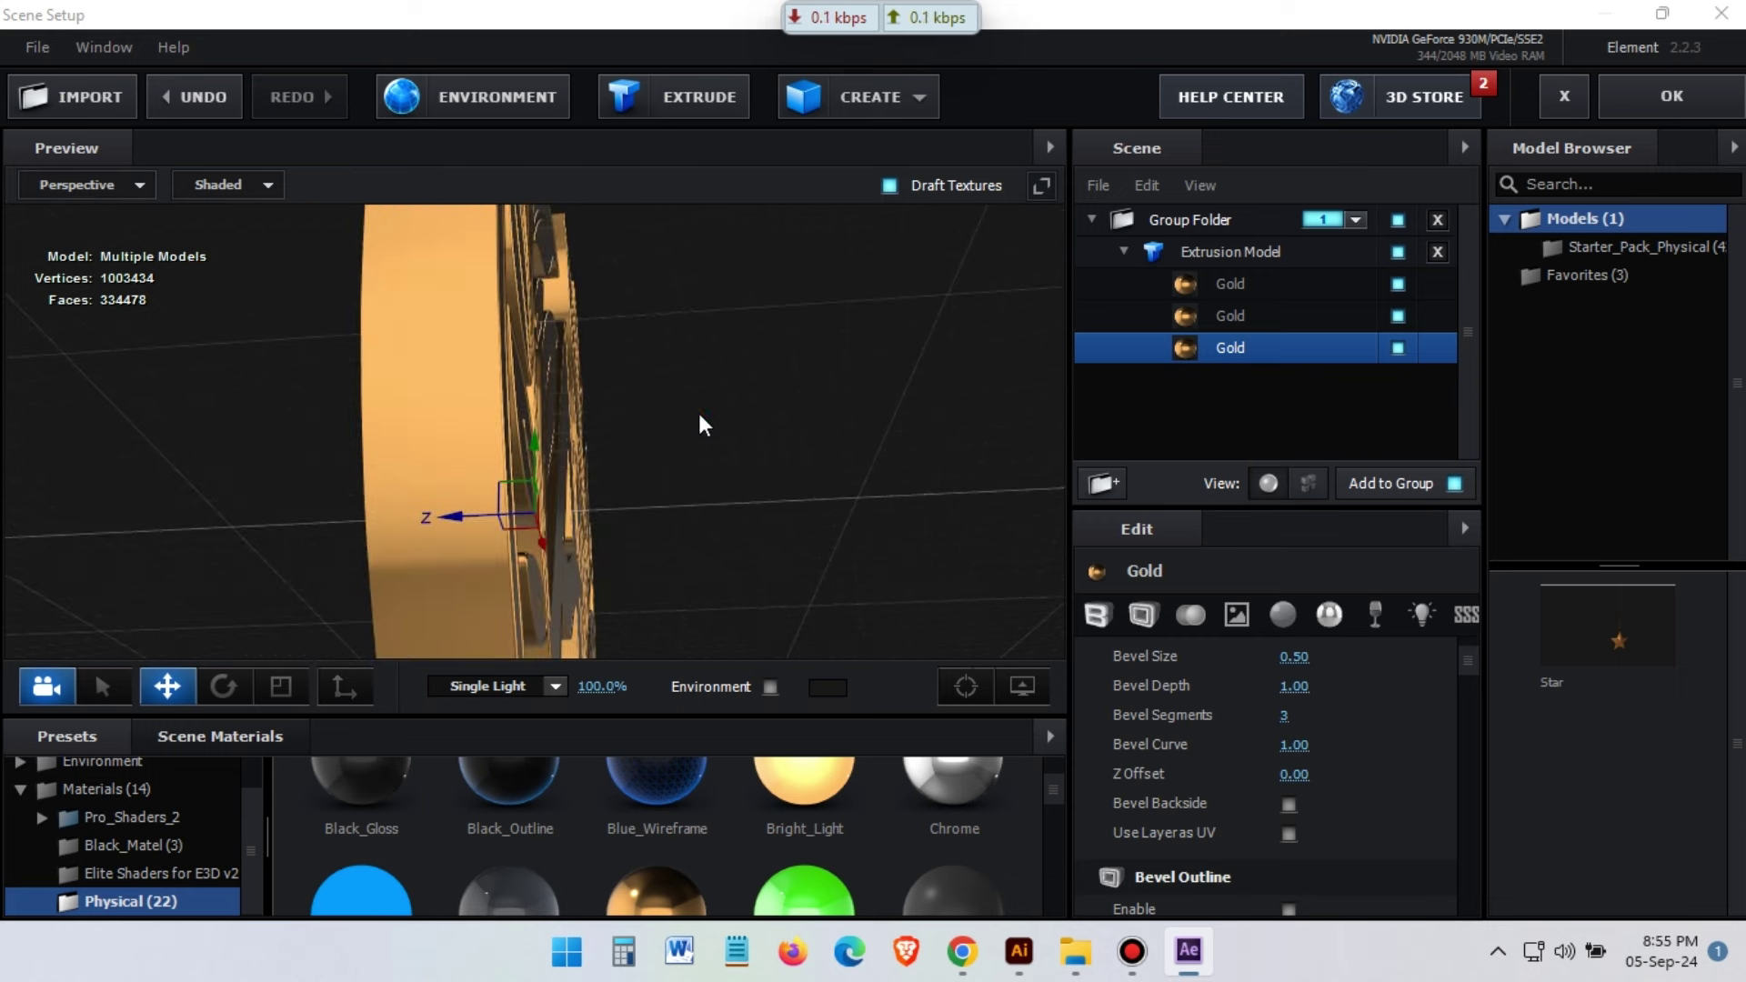
mouse_move(910, 560)
mouse_down()
mouse_move(853, 450)
mouse_move(1000, 546)
mouse_up()
drag(1293, 774, 1183, 774)
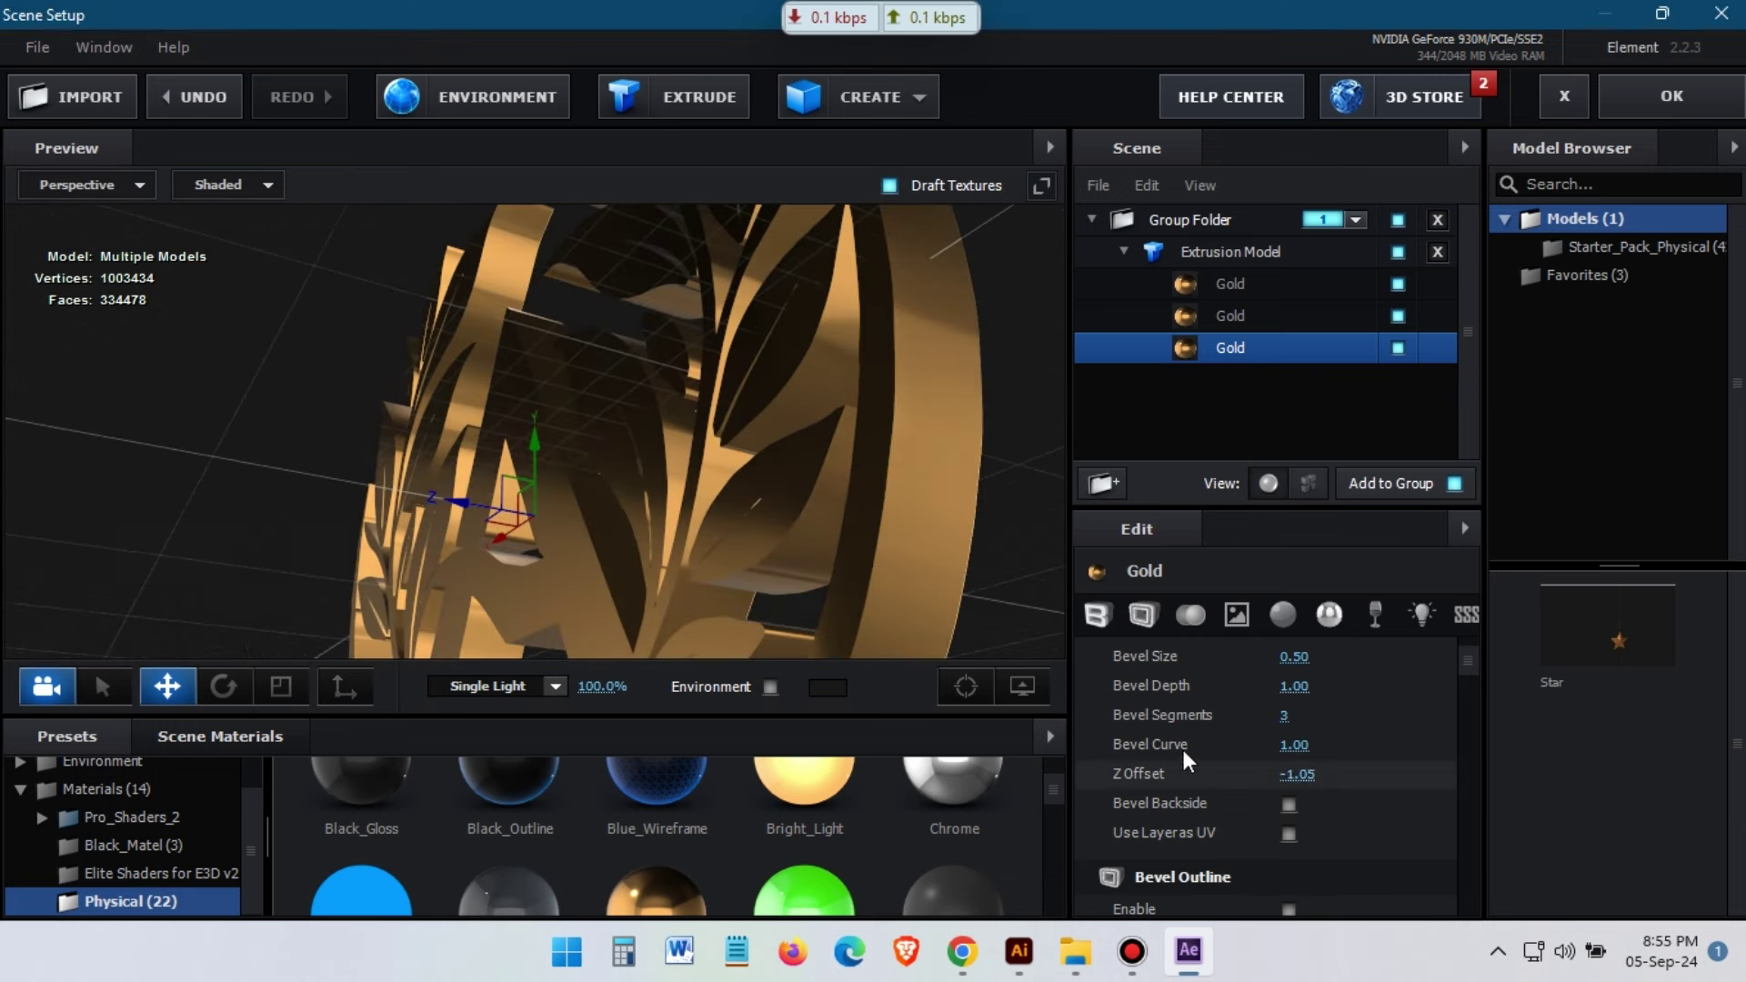
click(917, 492)
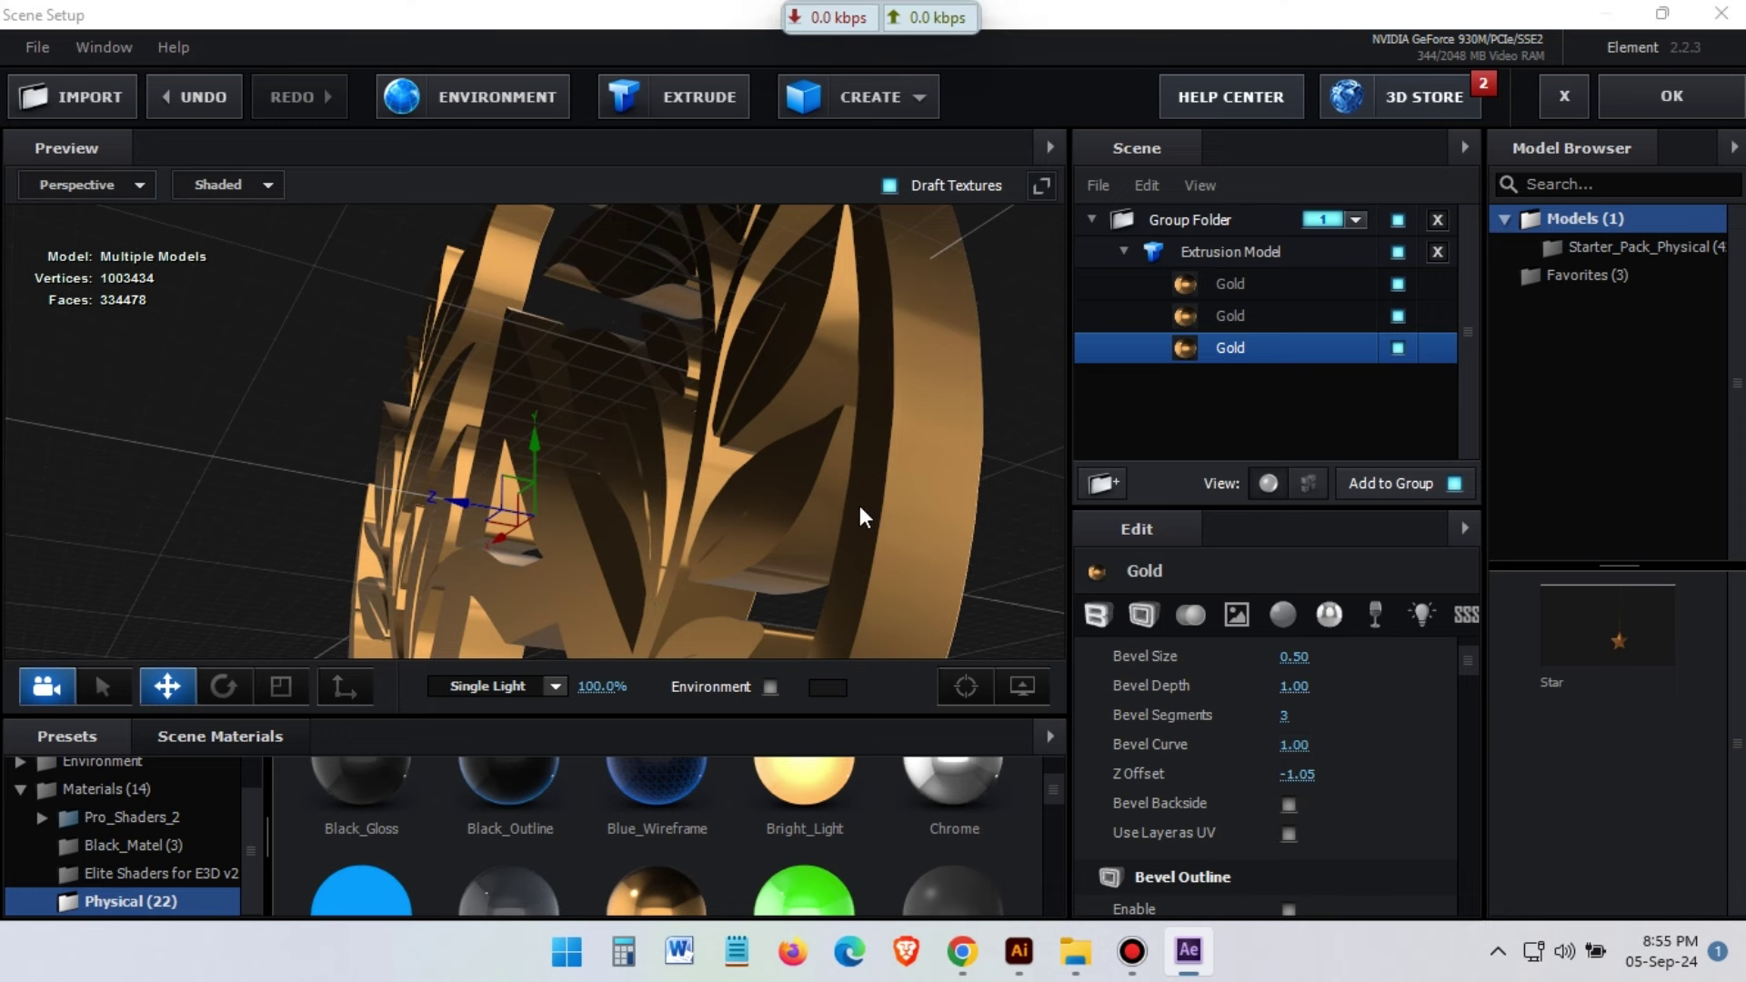
mouse_move(926, 472)
mouse_down()
mouse_move(666, 481)
mouse_move(685, 479)
mouse_up()
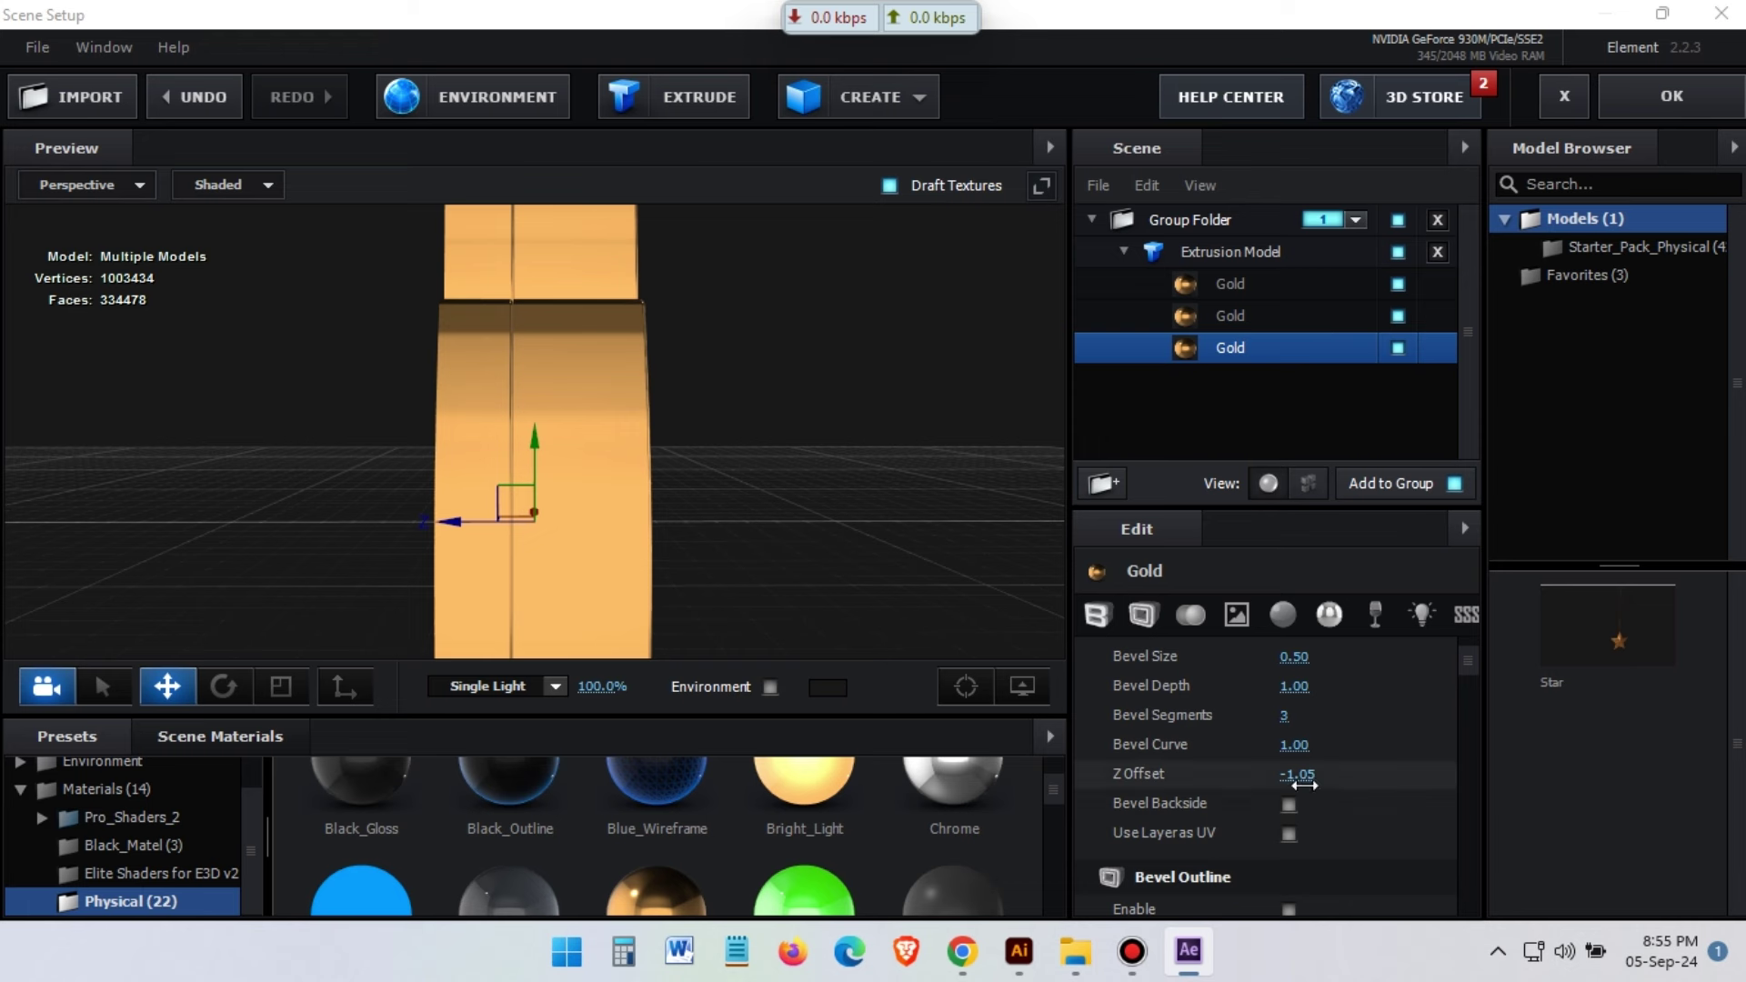
mouse_move(1297, 774)
mouse_down()
mouse_move(1202, 777)
mouse_move(1241, 757)
mouse_up()
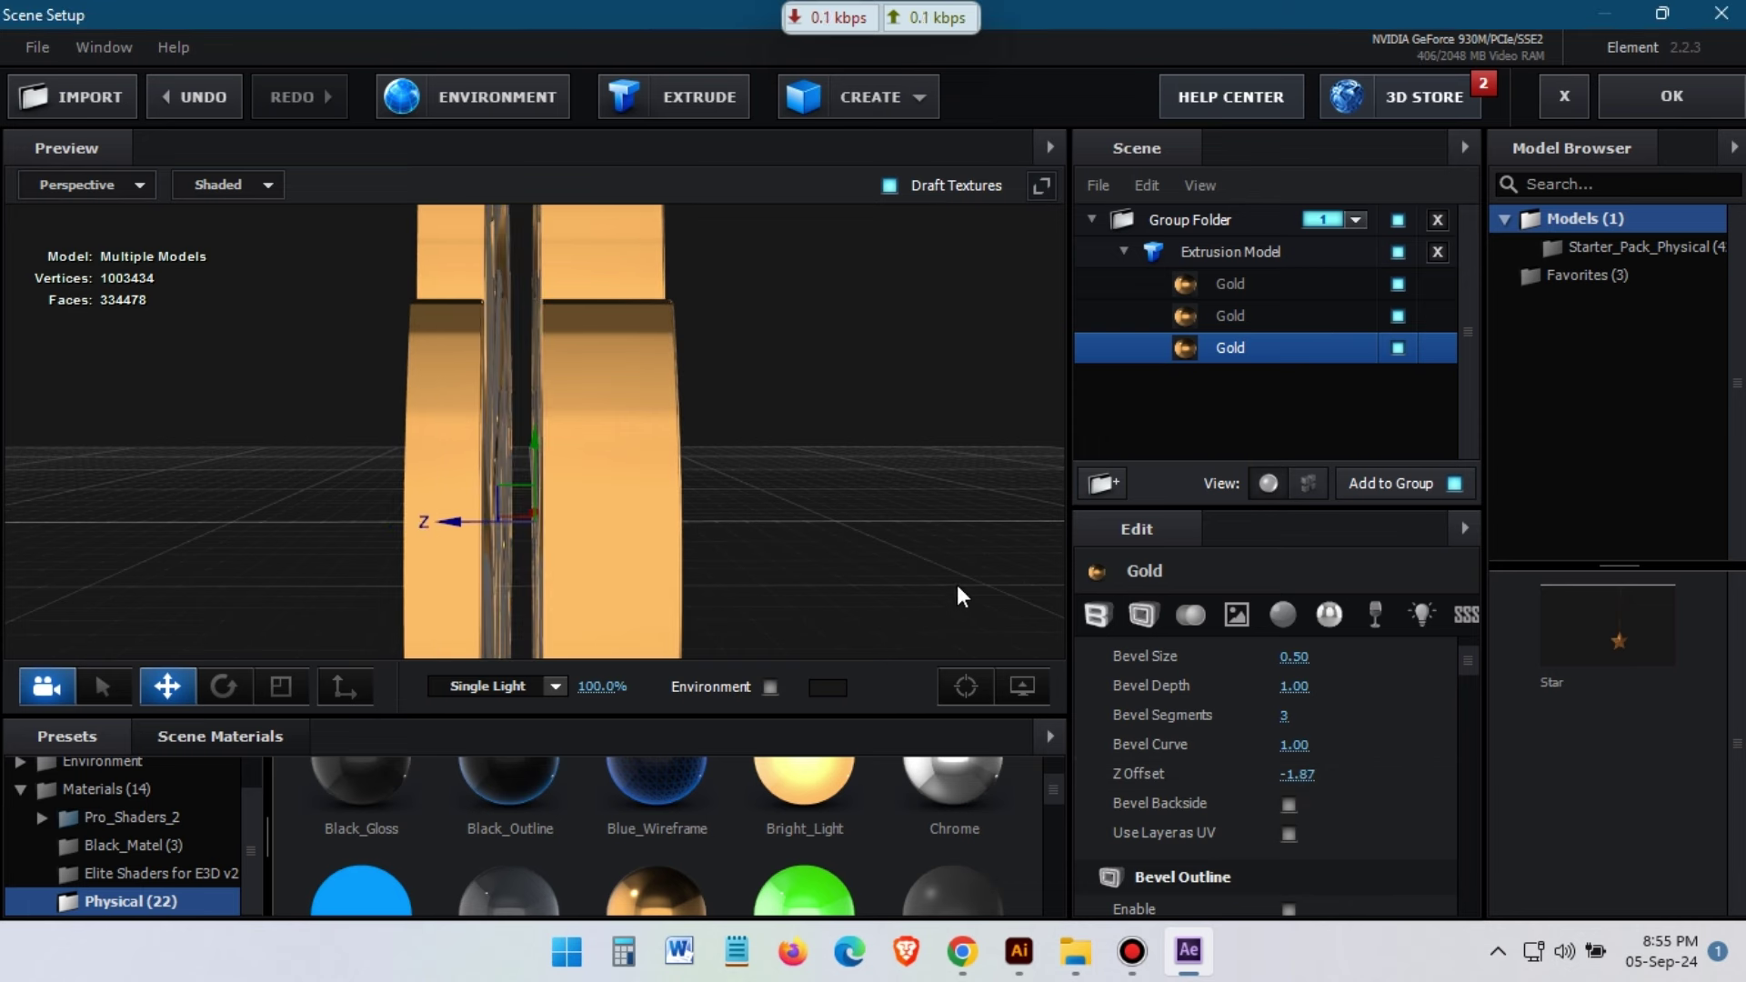
Copy the second bevel's 0.03 extrusion into the third bevel and set its Z offset to -1.46
scroll(1335, 735, up, 3)
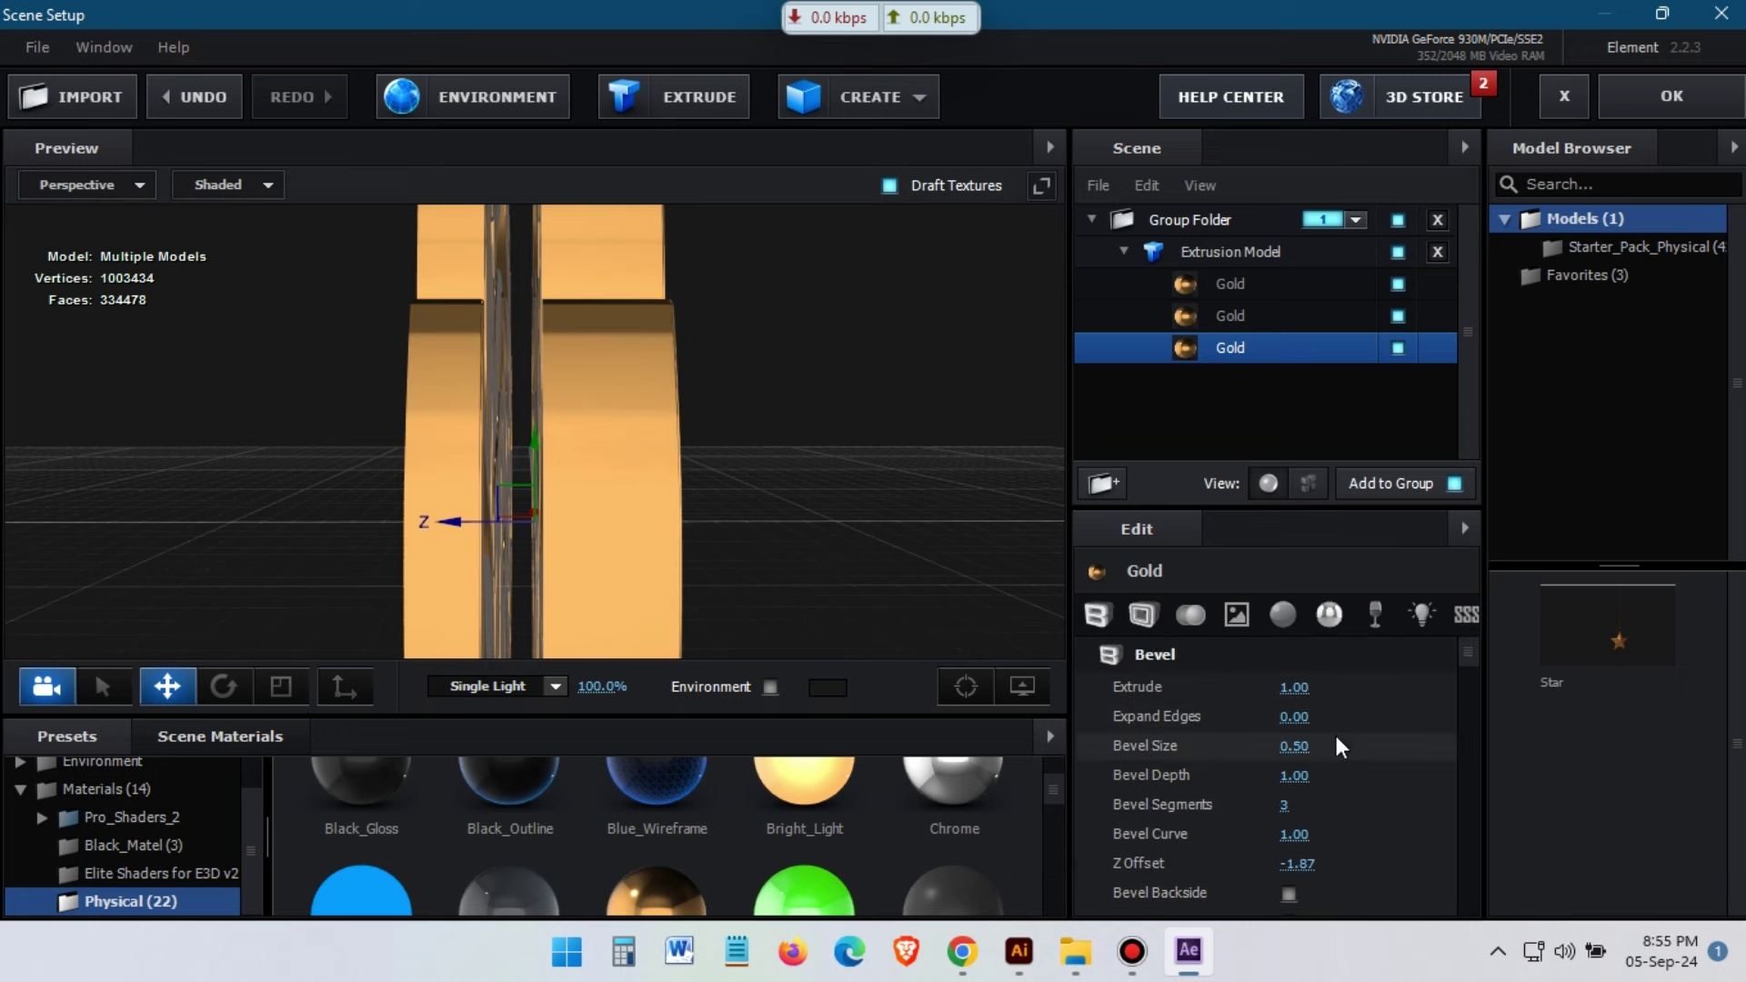
click(1259, 328)
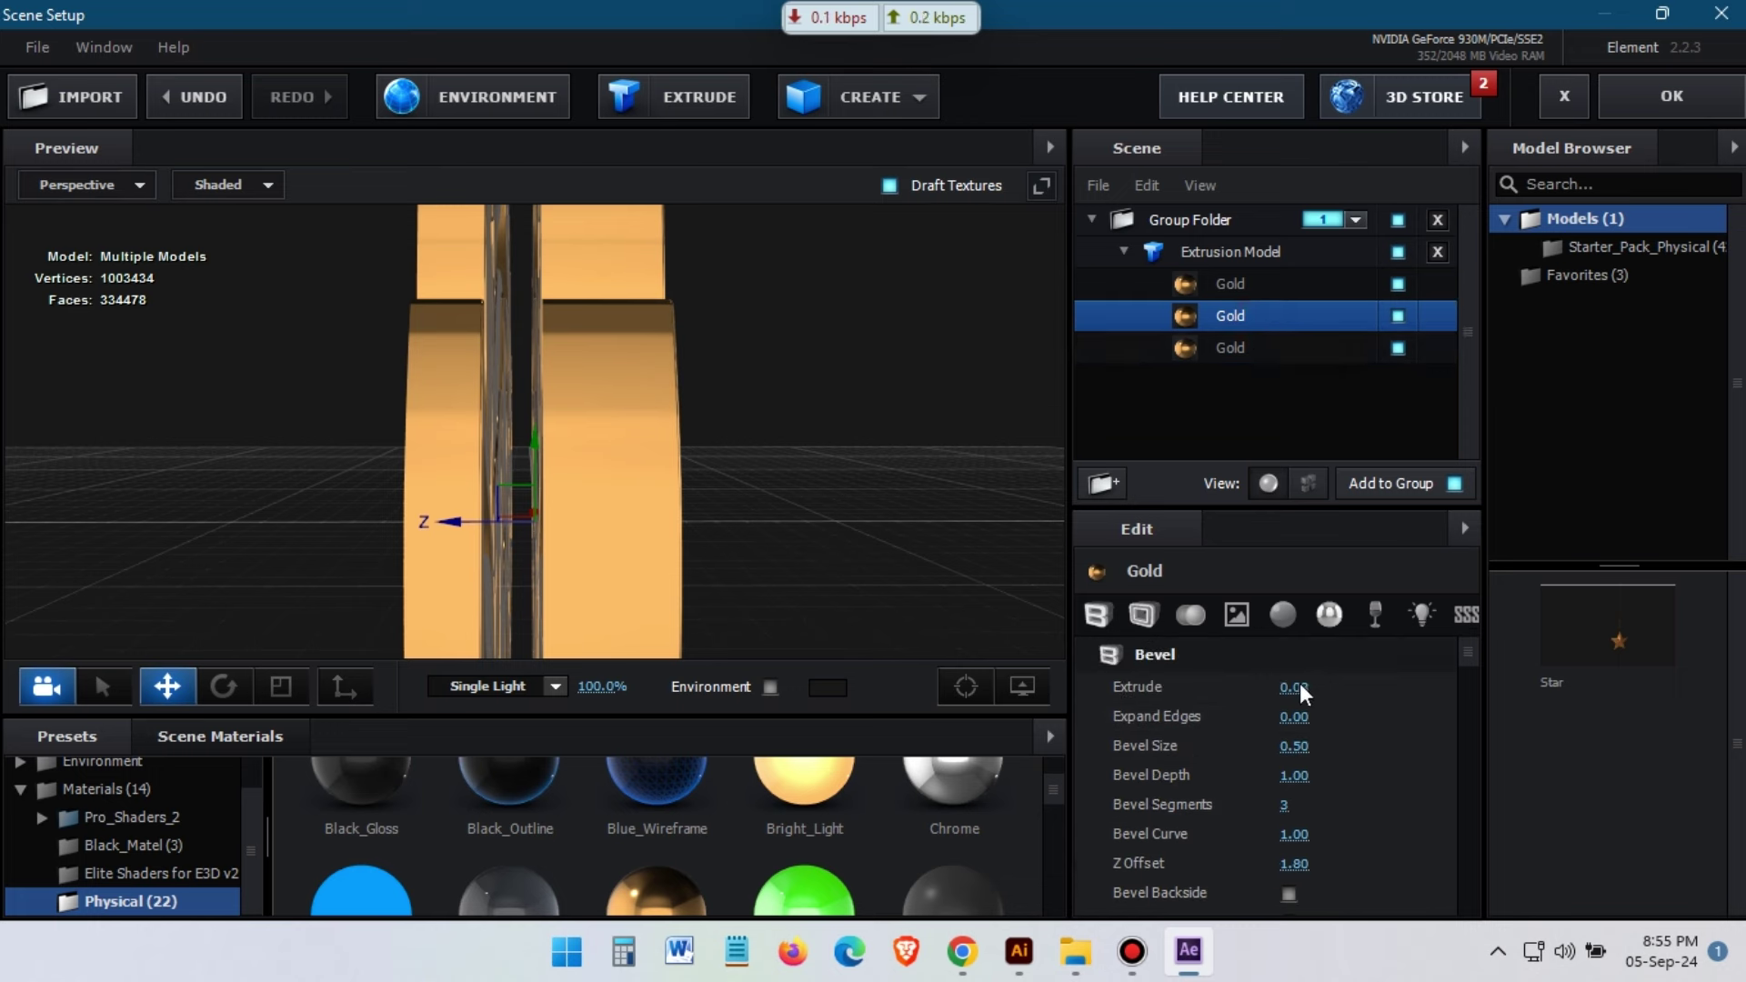
right_click(1300, 689)
click(1355, 415)
click(1244, 355)
click(1309, 688)
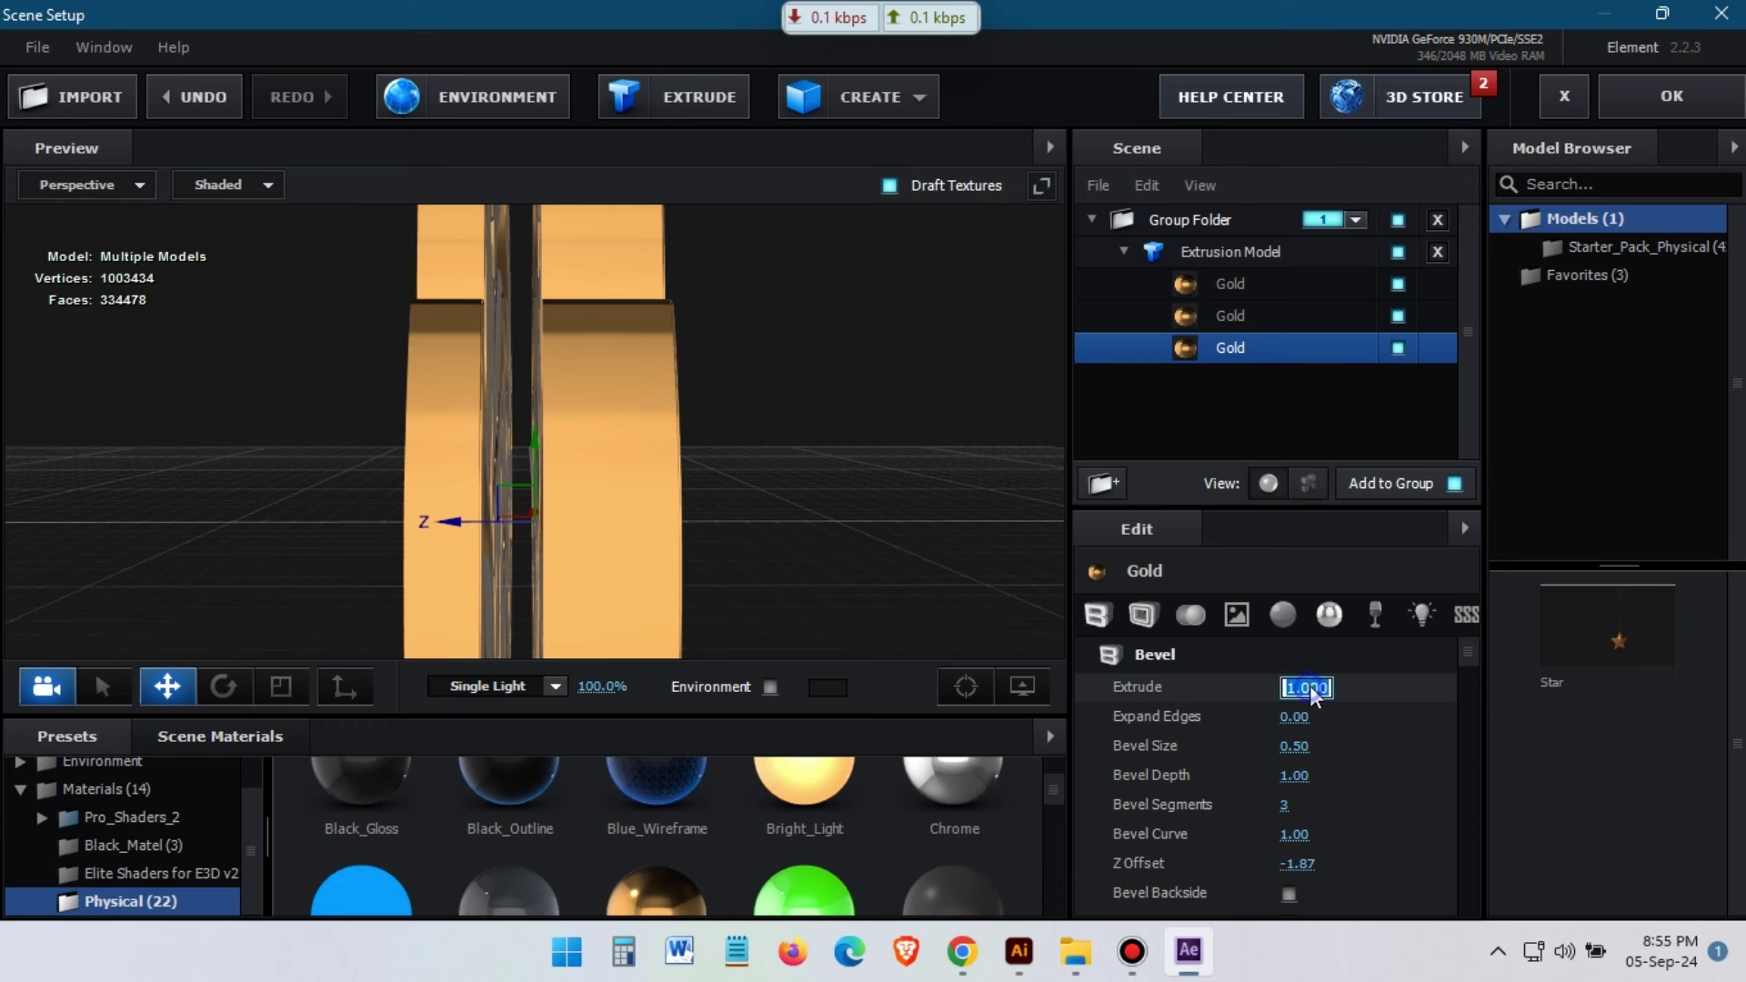
right_click(1311, 695)
click(1355, 440)
click(1375, 689)
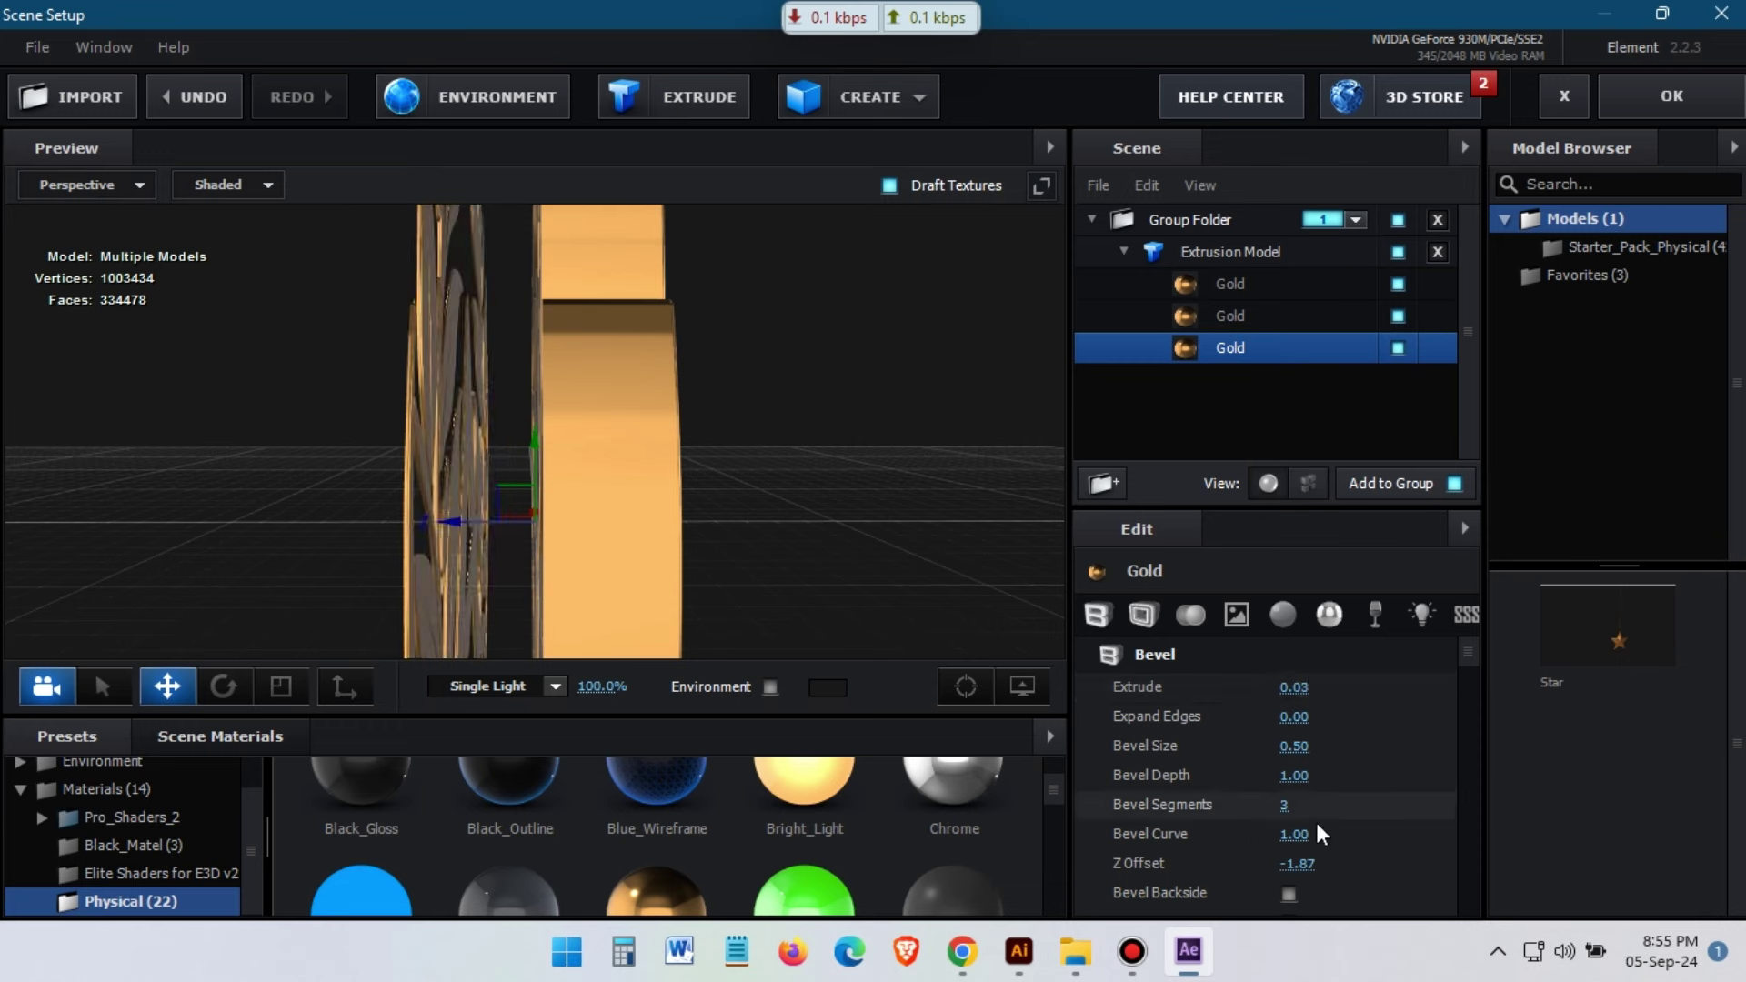
drag(1298, 863, 1329, 862)
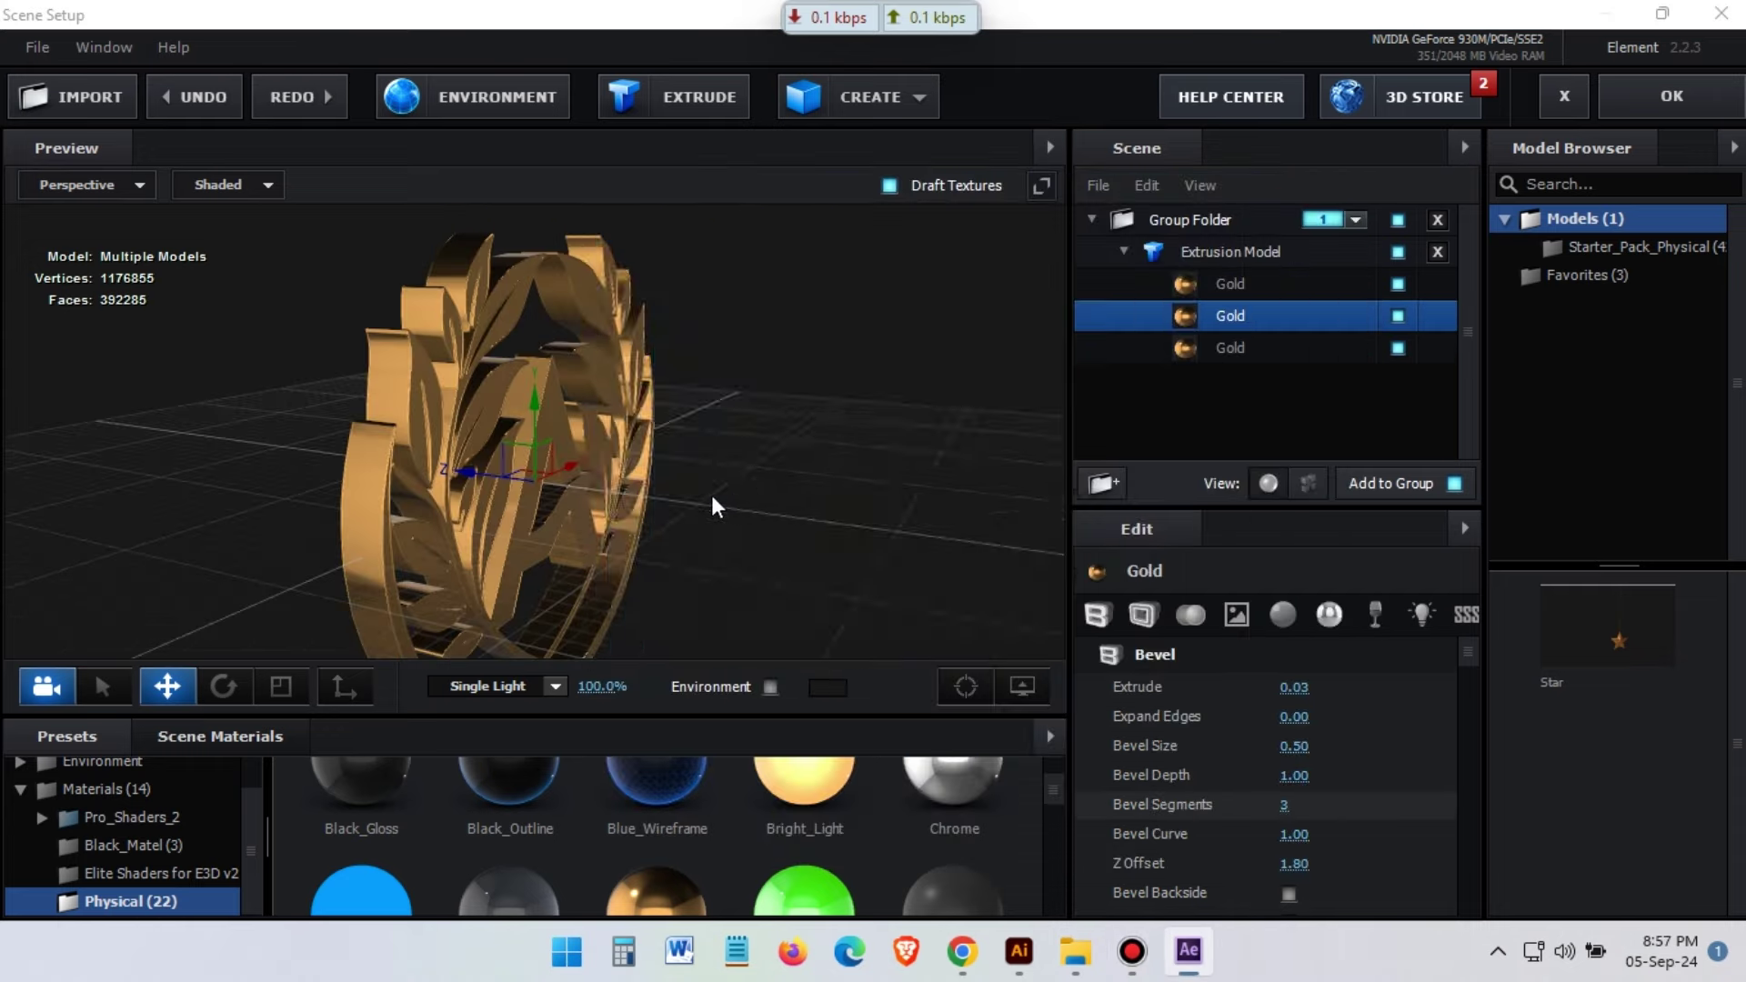
Orbit to face the wreath, minimize the screen recorder, and show the CREATE primitive shapes
drag(711, 495, 723, 491)
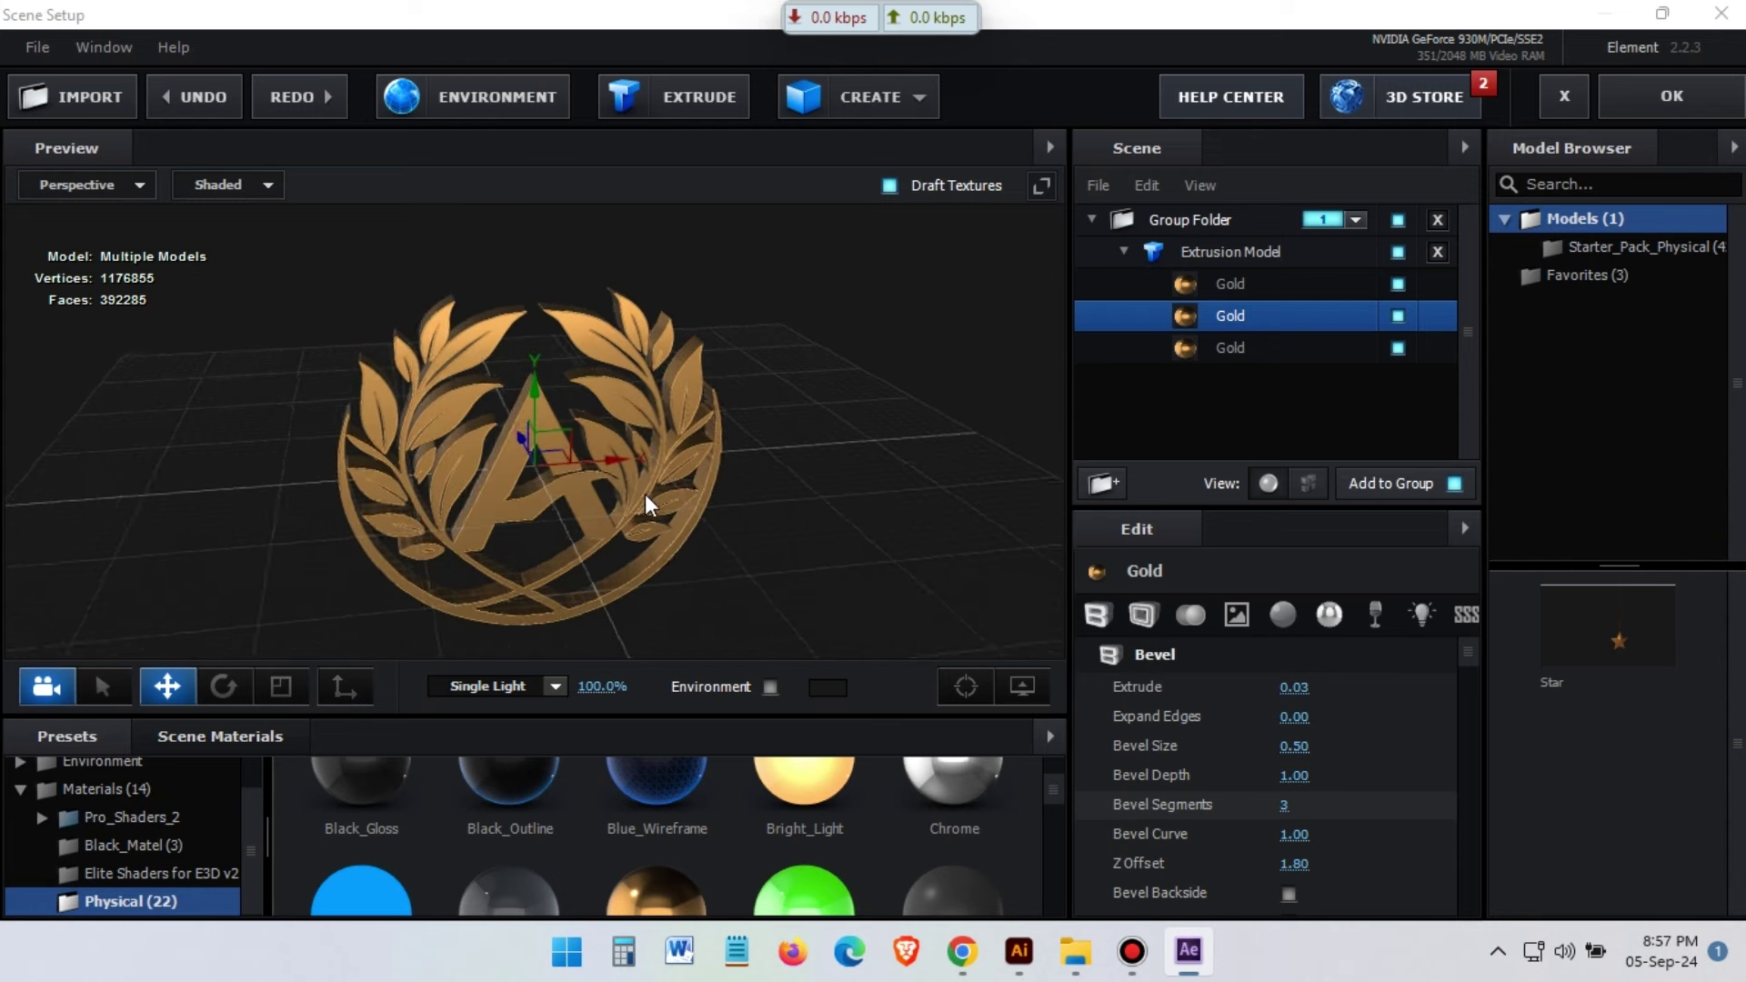
drag(725, 494, 640, 516)
click(1132, 951)
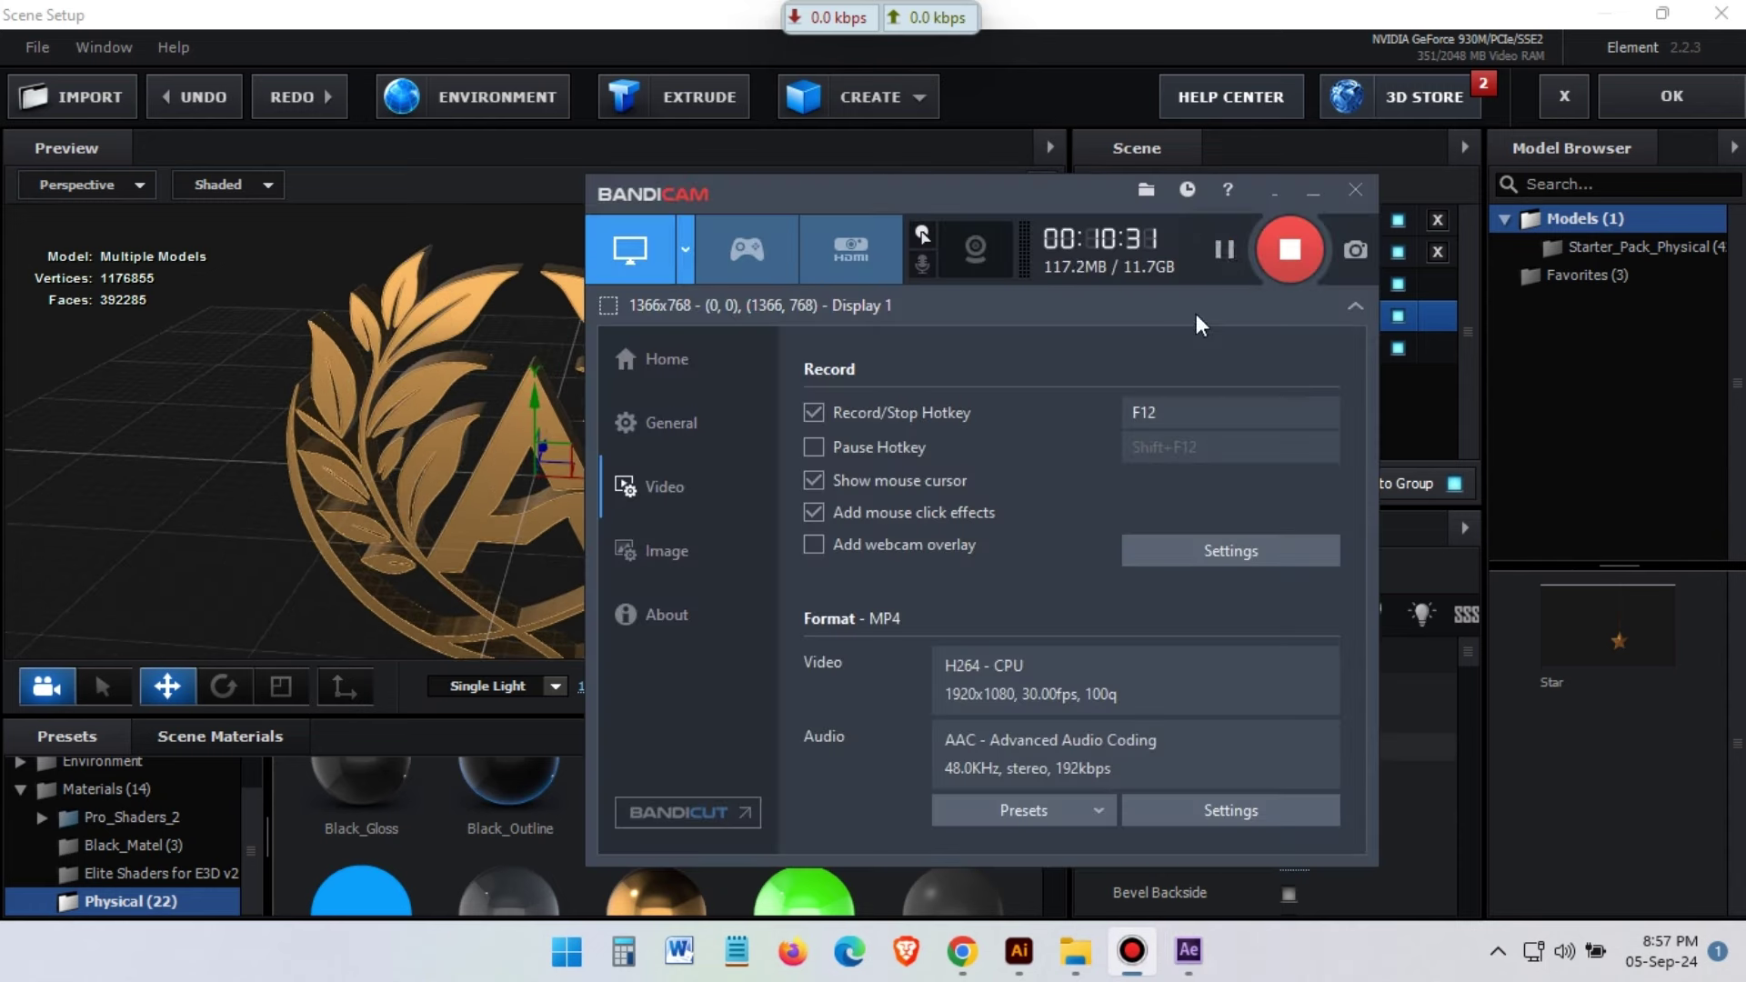
click(1316, 195)
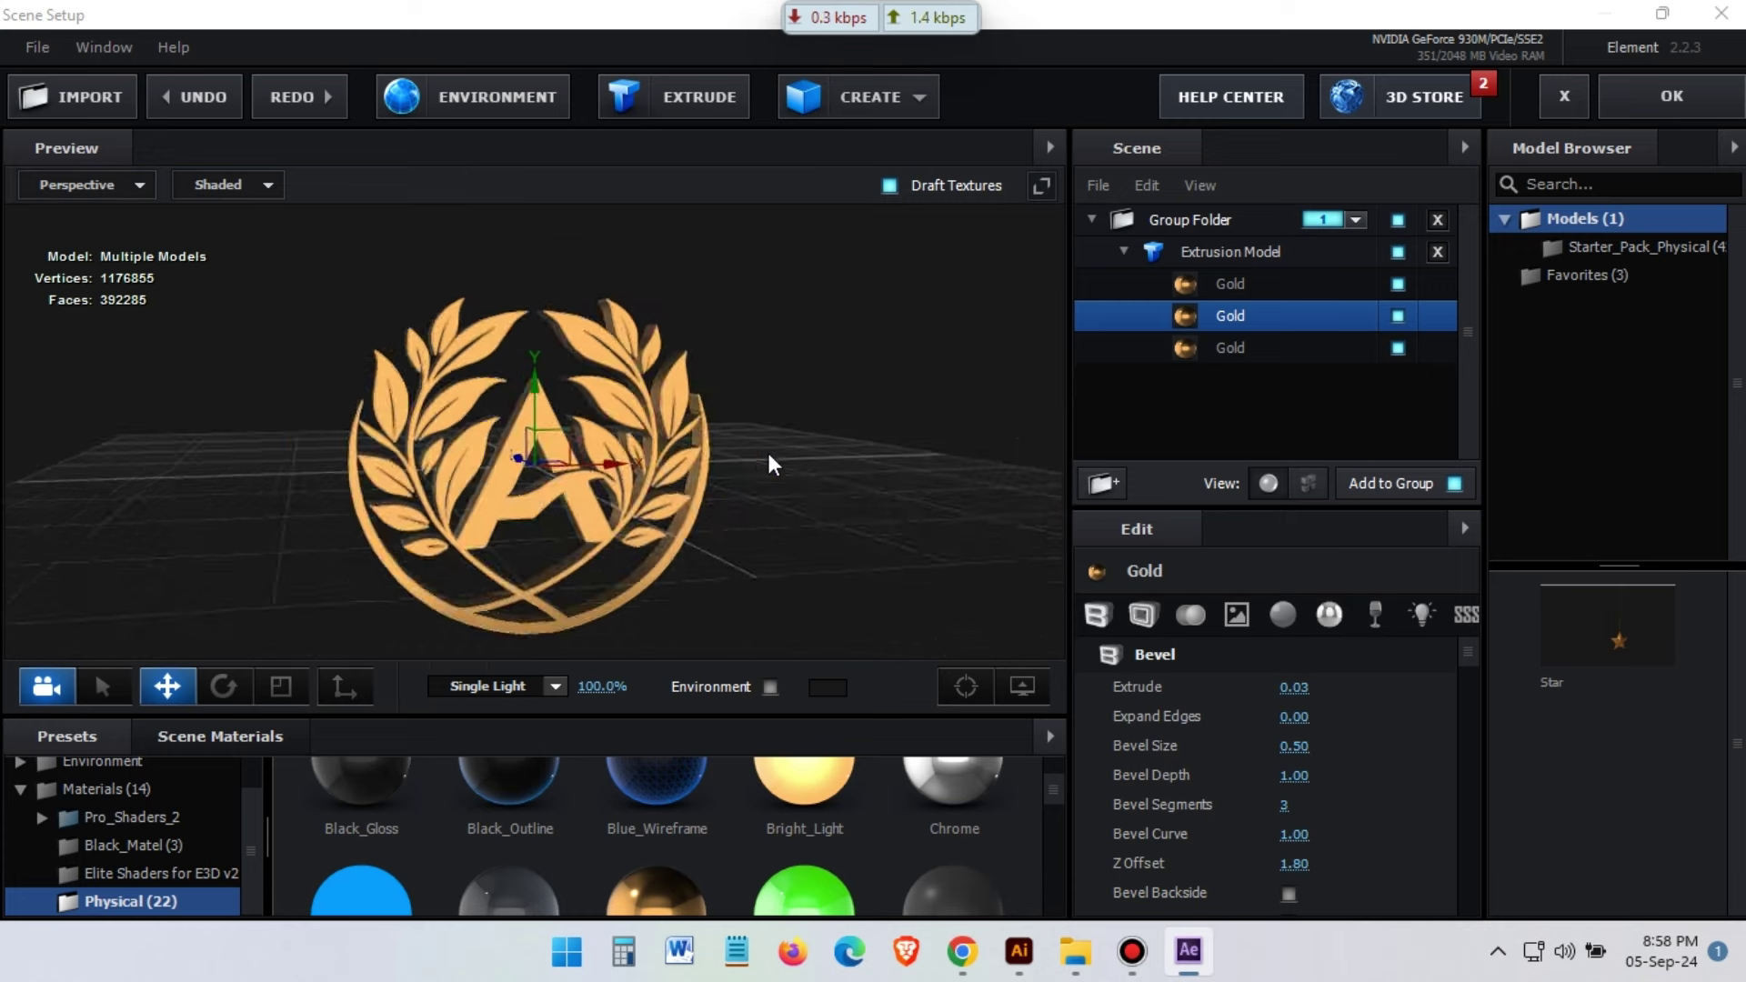
click(916, 103)
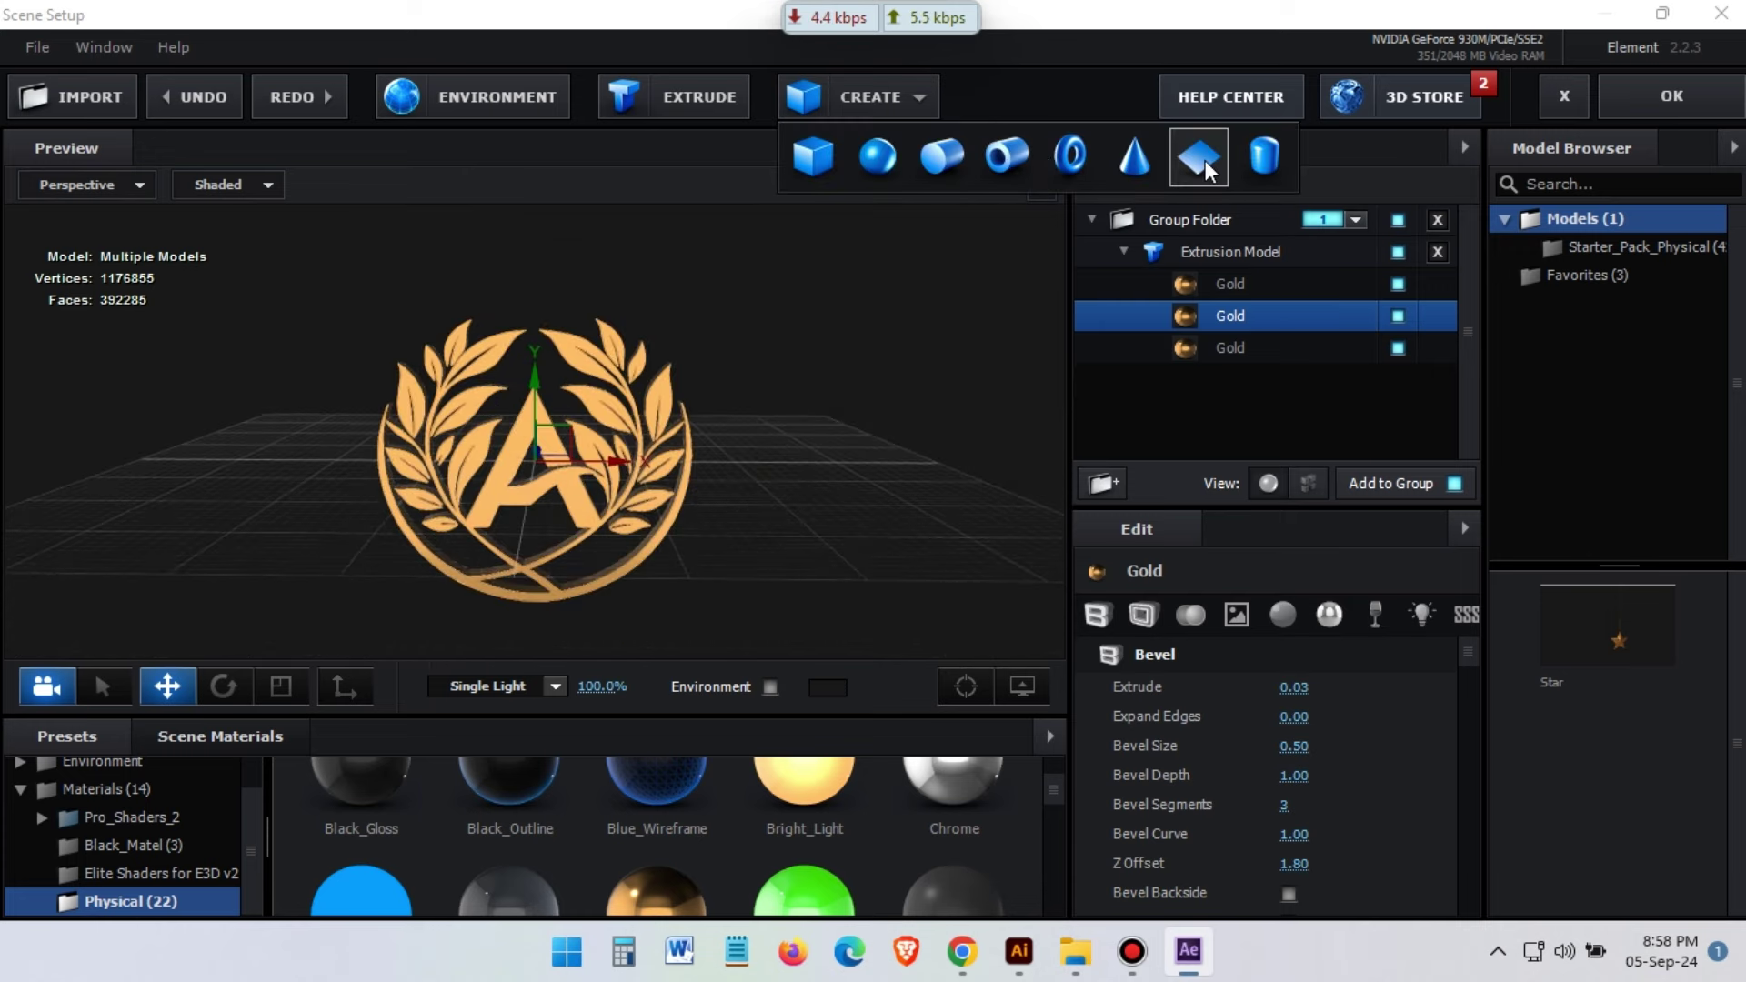
Add a plane and rotate it to a 270° orientation
click(1202, 155)
drag(789, 452, 865, 448)
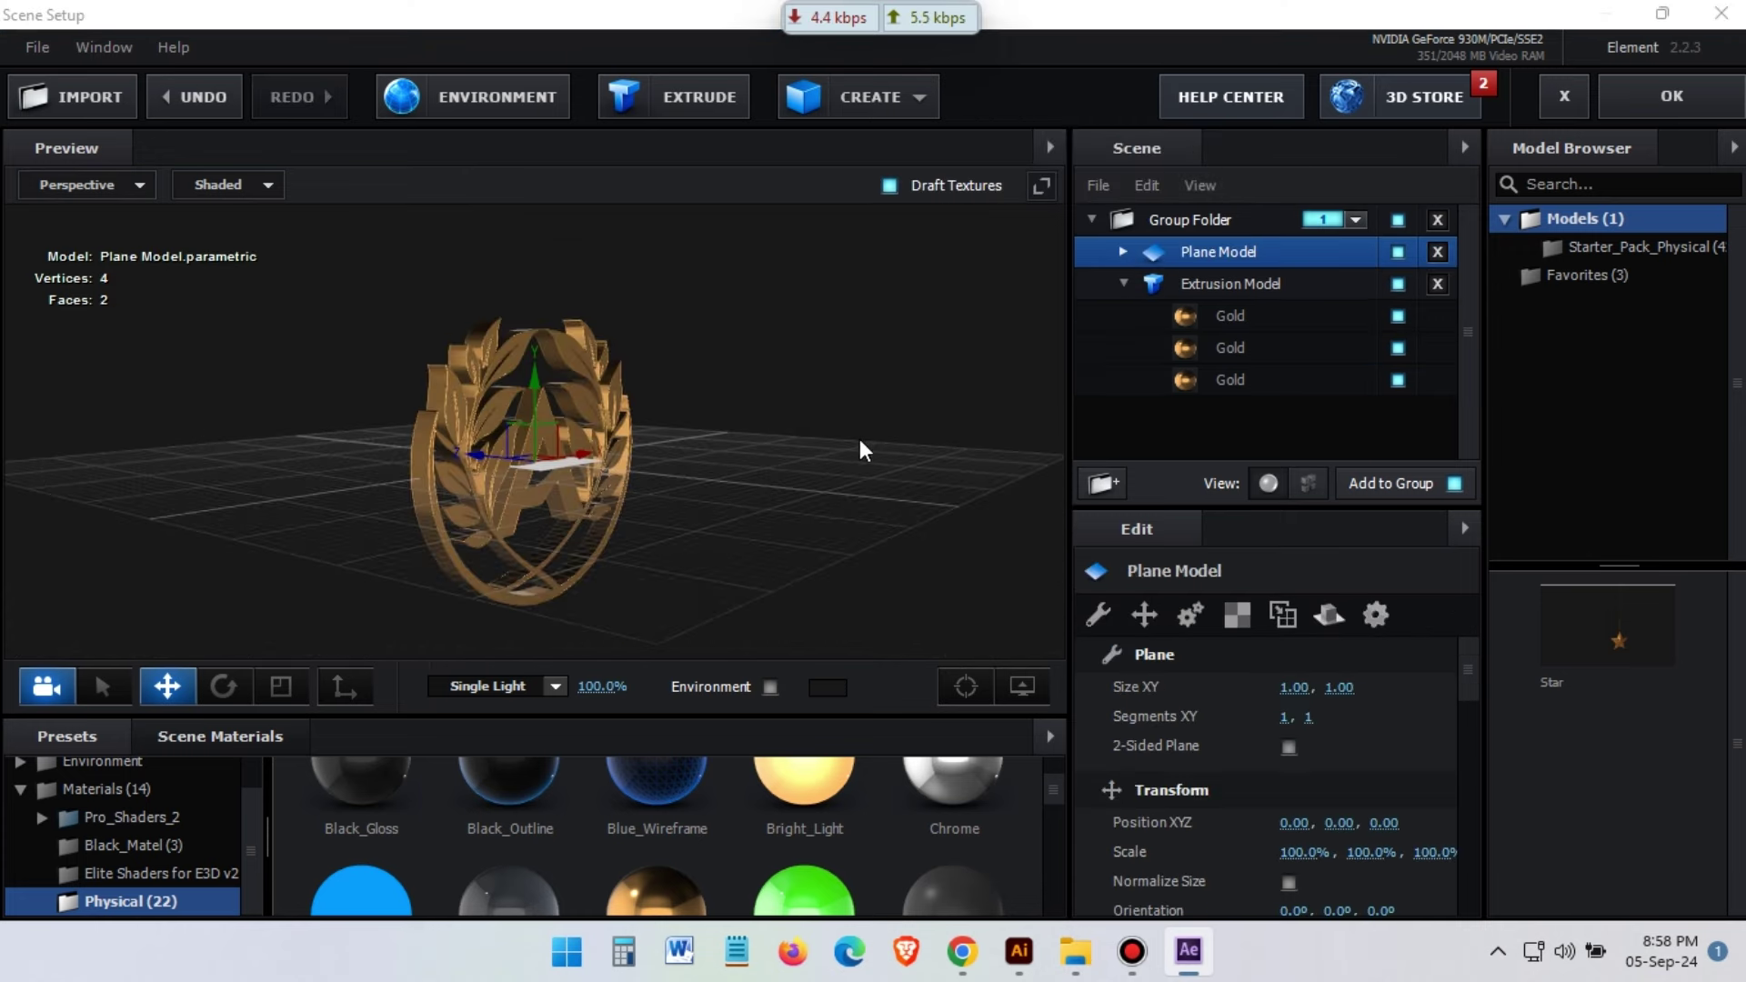
click(223, 686)
drag(588, 405, 620, 491)
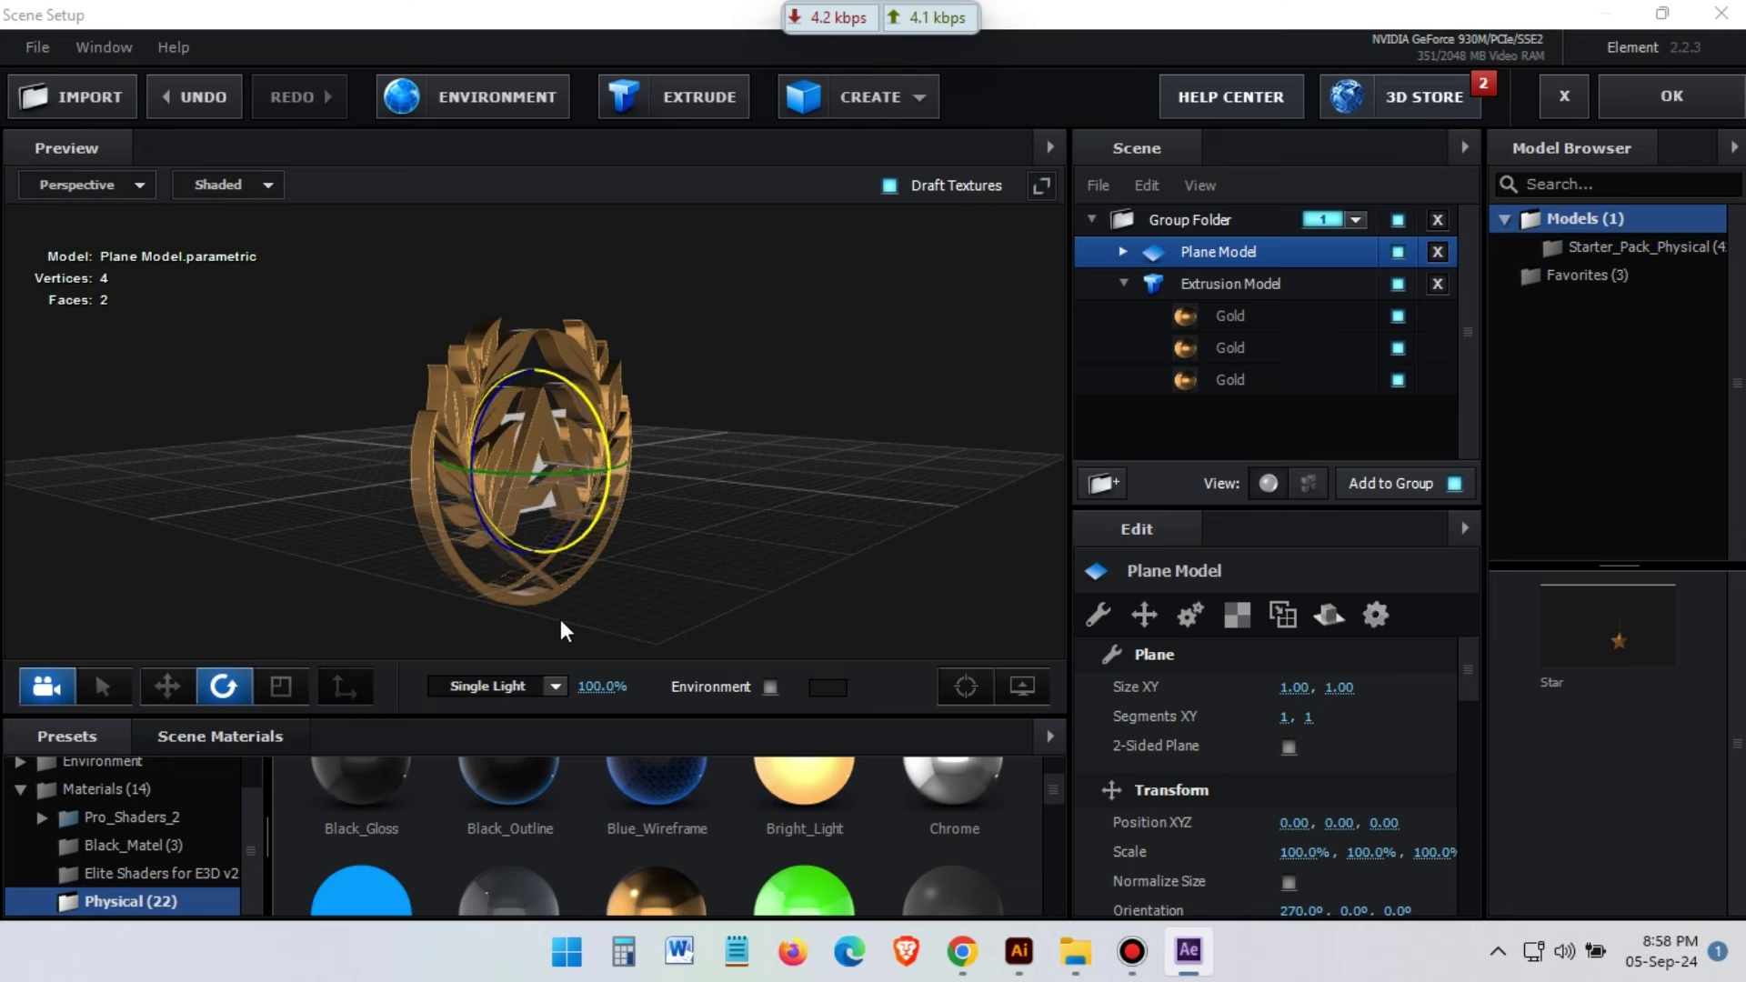
mouse_move(560, 619)
mouse_down()
mouse_move(455, 591)
mouse_move(327, 596)
mouse_up()
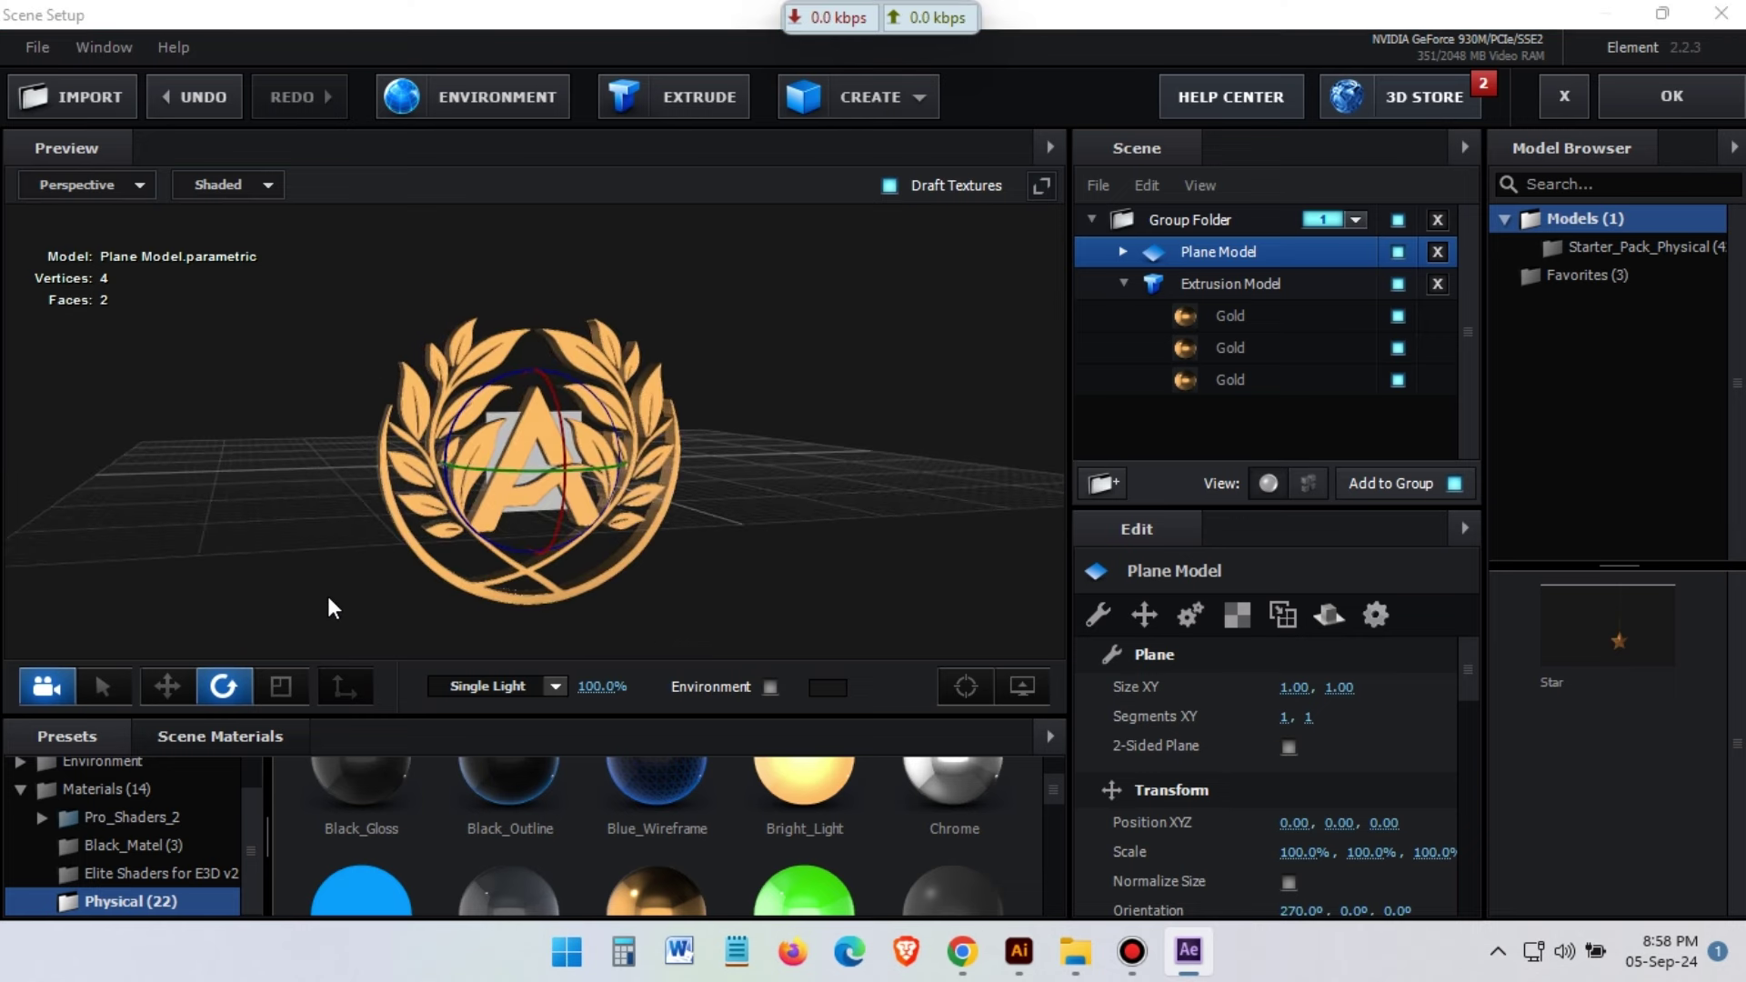
Set the plane's size to 100 by 100
double_click(1300, 693)
text(100)
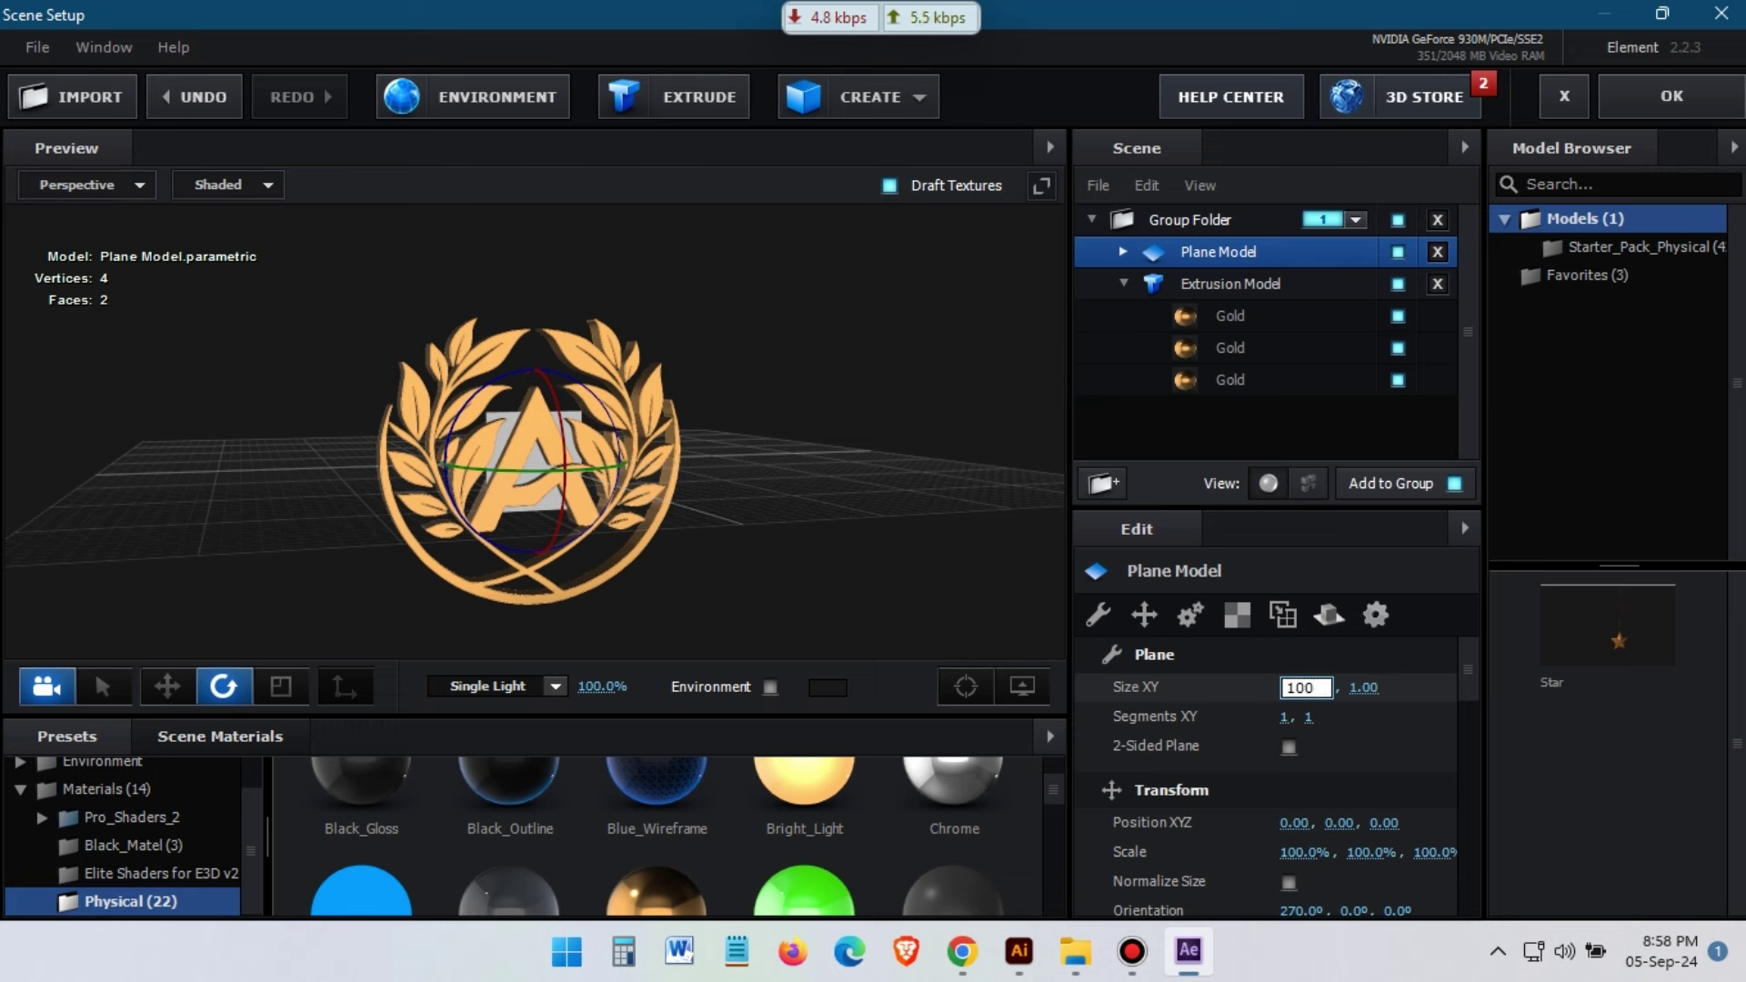
key(Return)
double_click(1356, 689)
text(100)
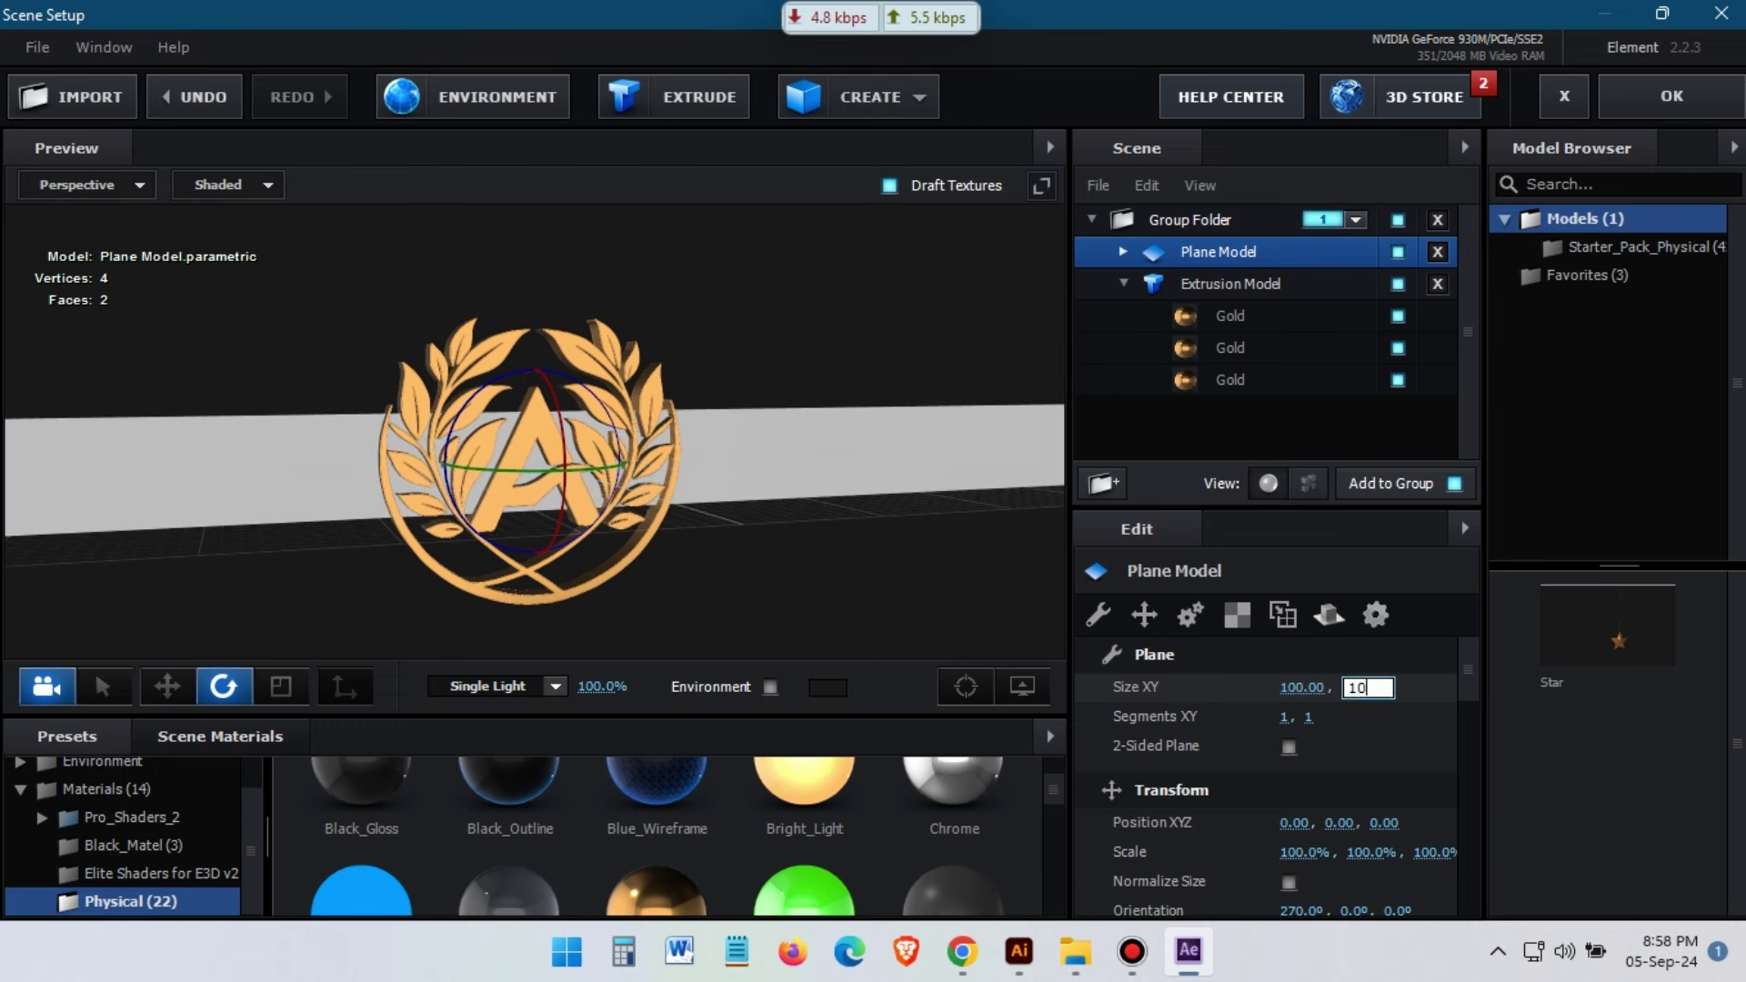
key(Return)
Move the plane just behind the wreath along Z and hide the preview grid
drag(755, 573, 799, 526)
click(168, 686)
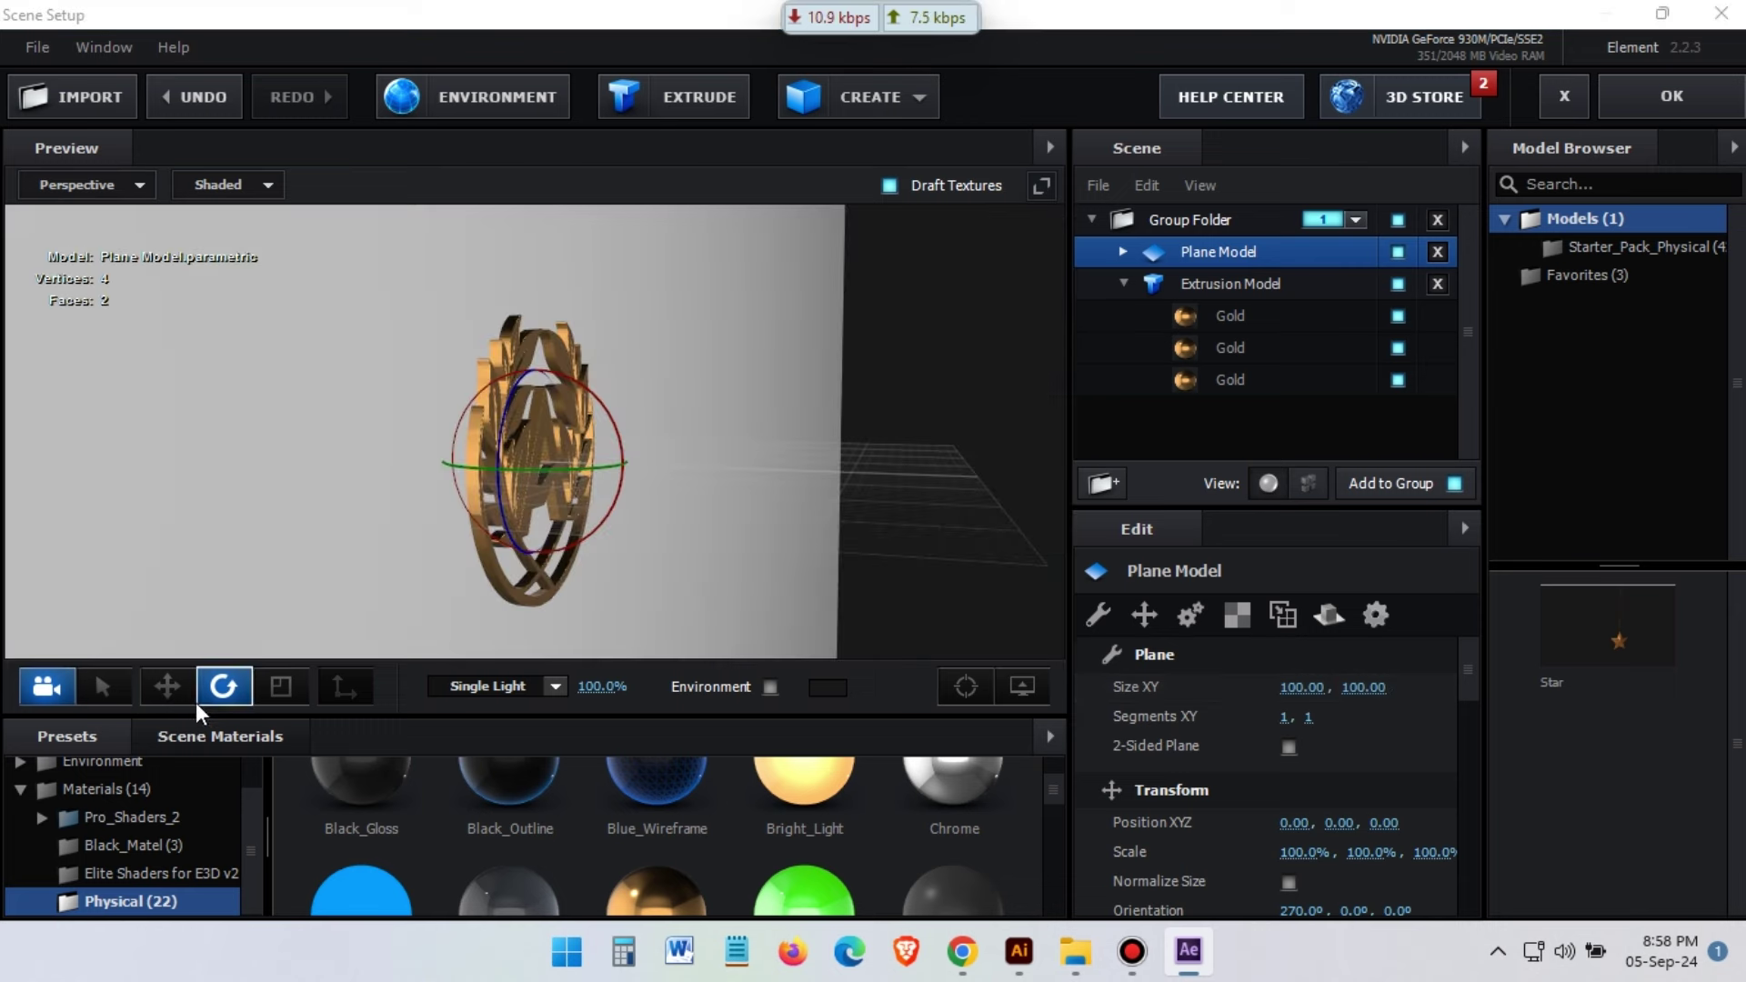
mouse_move(429, 457)
mouse_down()
mouse_move(641, 586)
mouse_move(766, 604)
mouse_up()
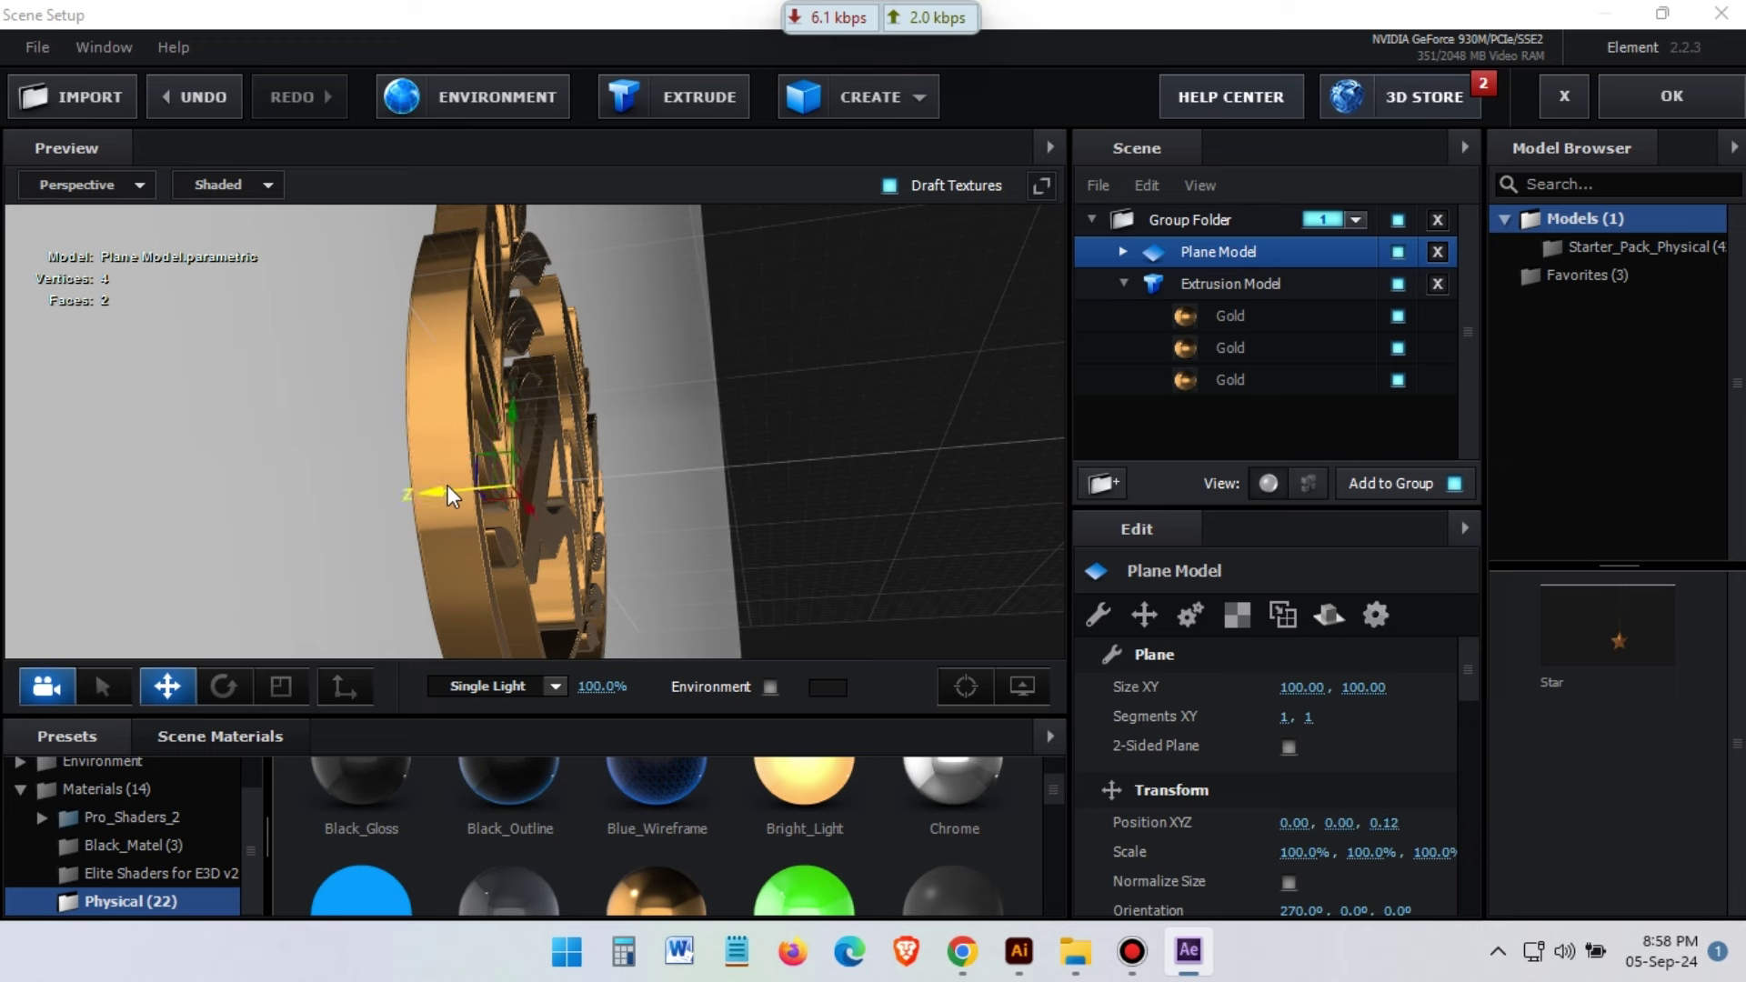
drag(447, 483, 600, 491)
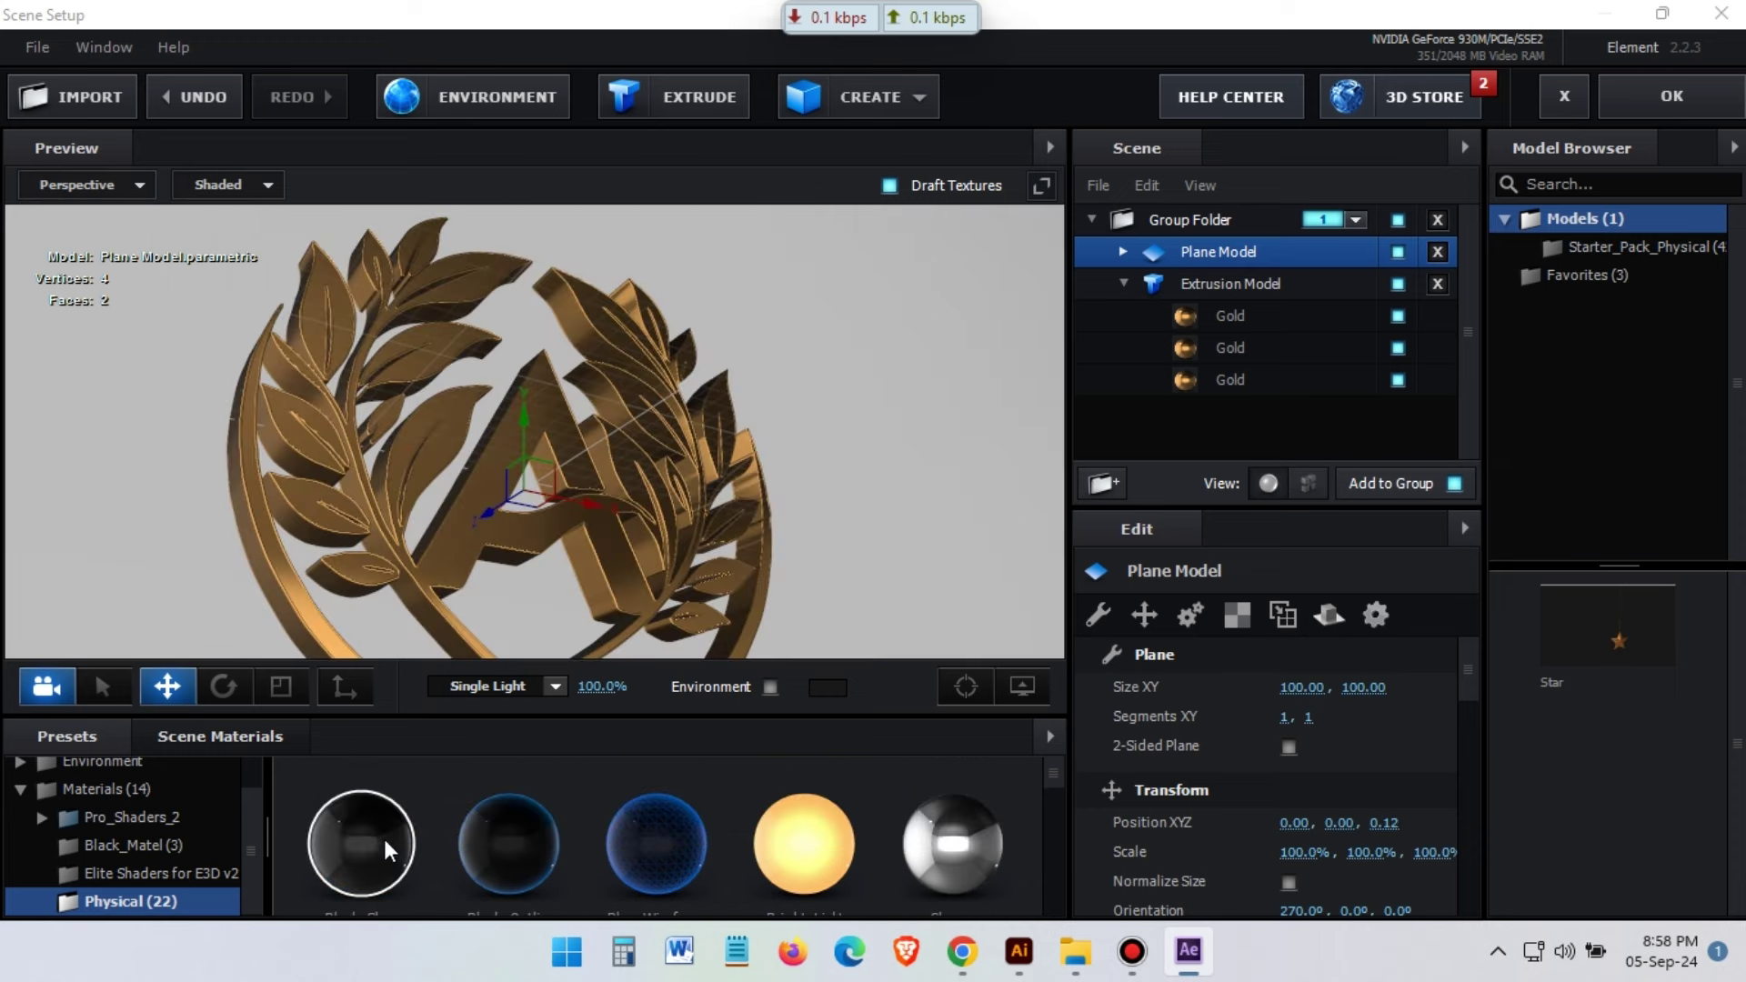
mouse_move(806, 377)
mouse_down()
mouse_move(791, 458)
mouse_move(940, 405)
mouse_move(851, 431)
mouse_up()
click(1025, 688)
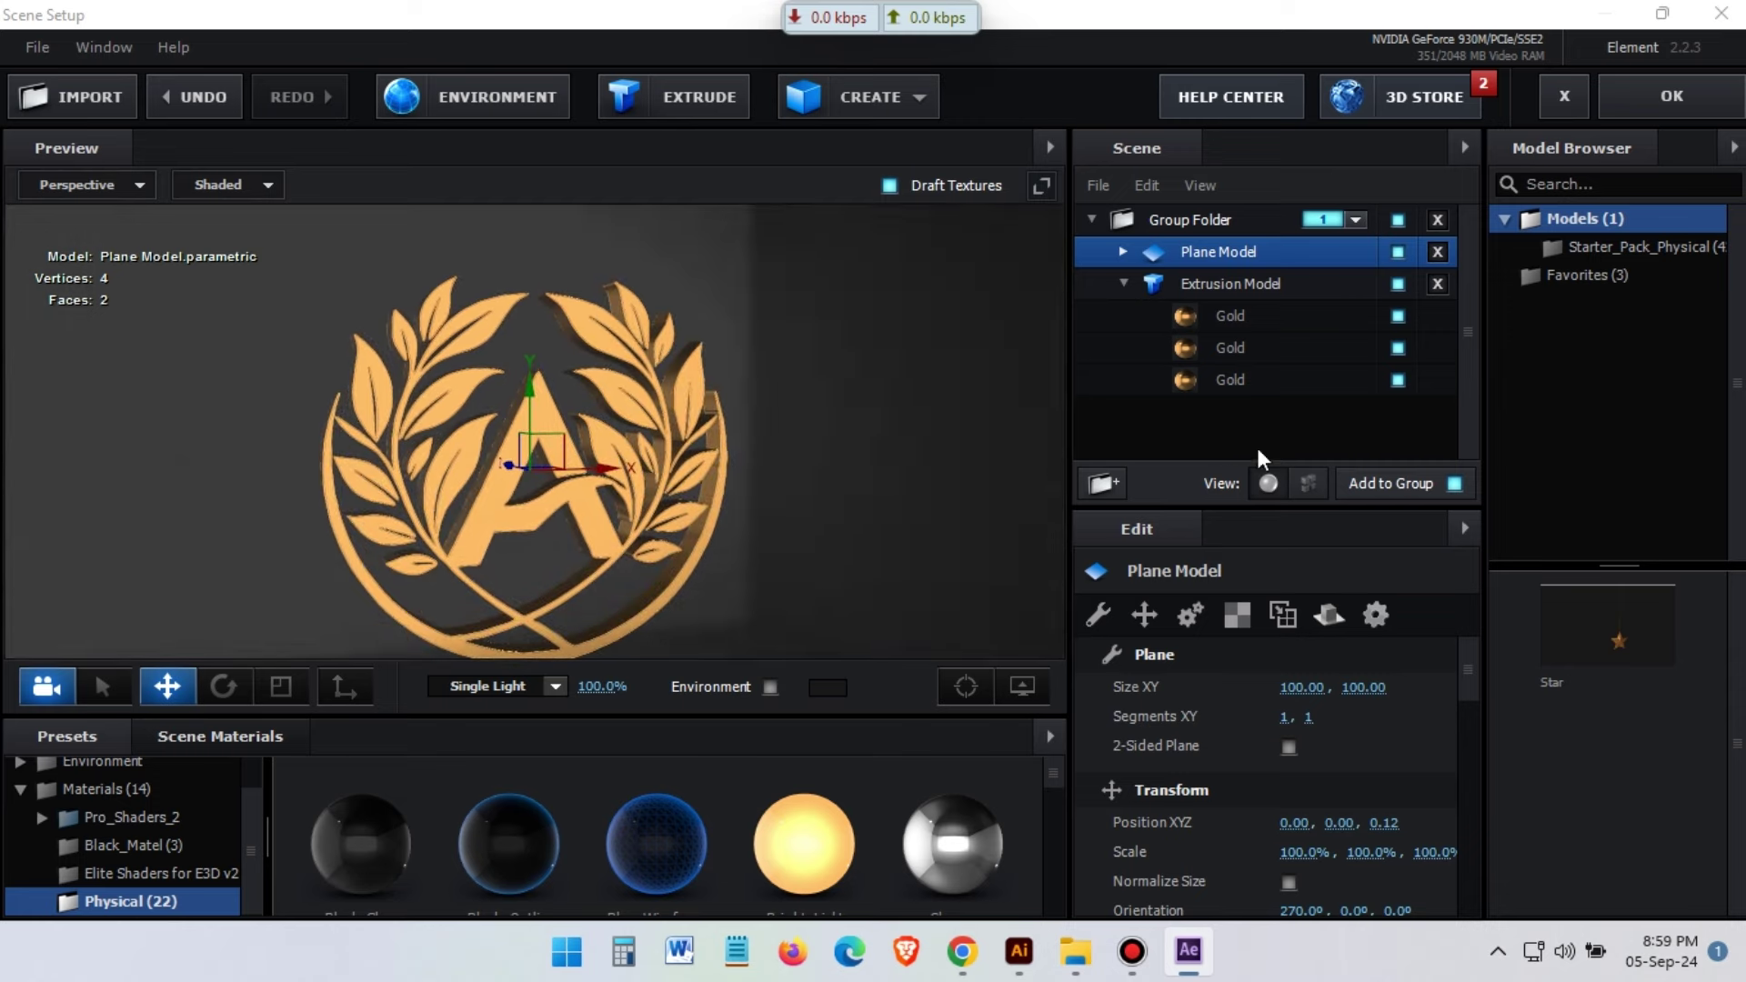
Set the Plane Model to Reflect Mode
right_click(1204, 248)
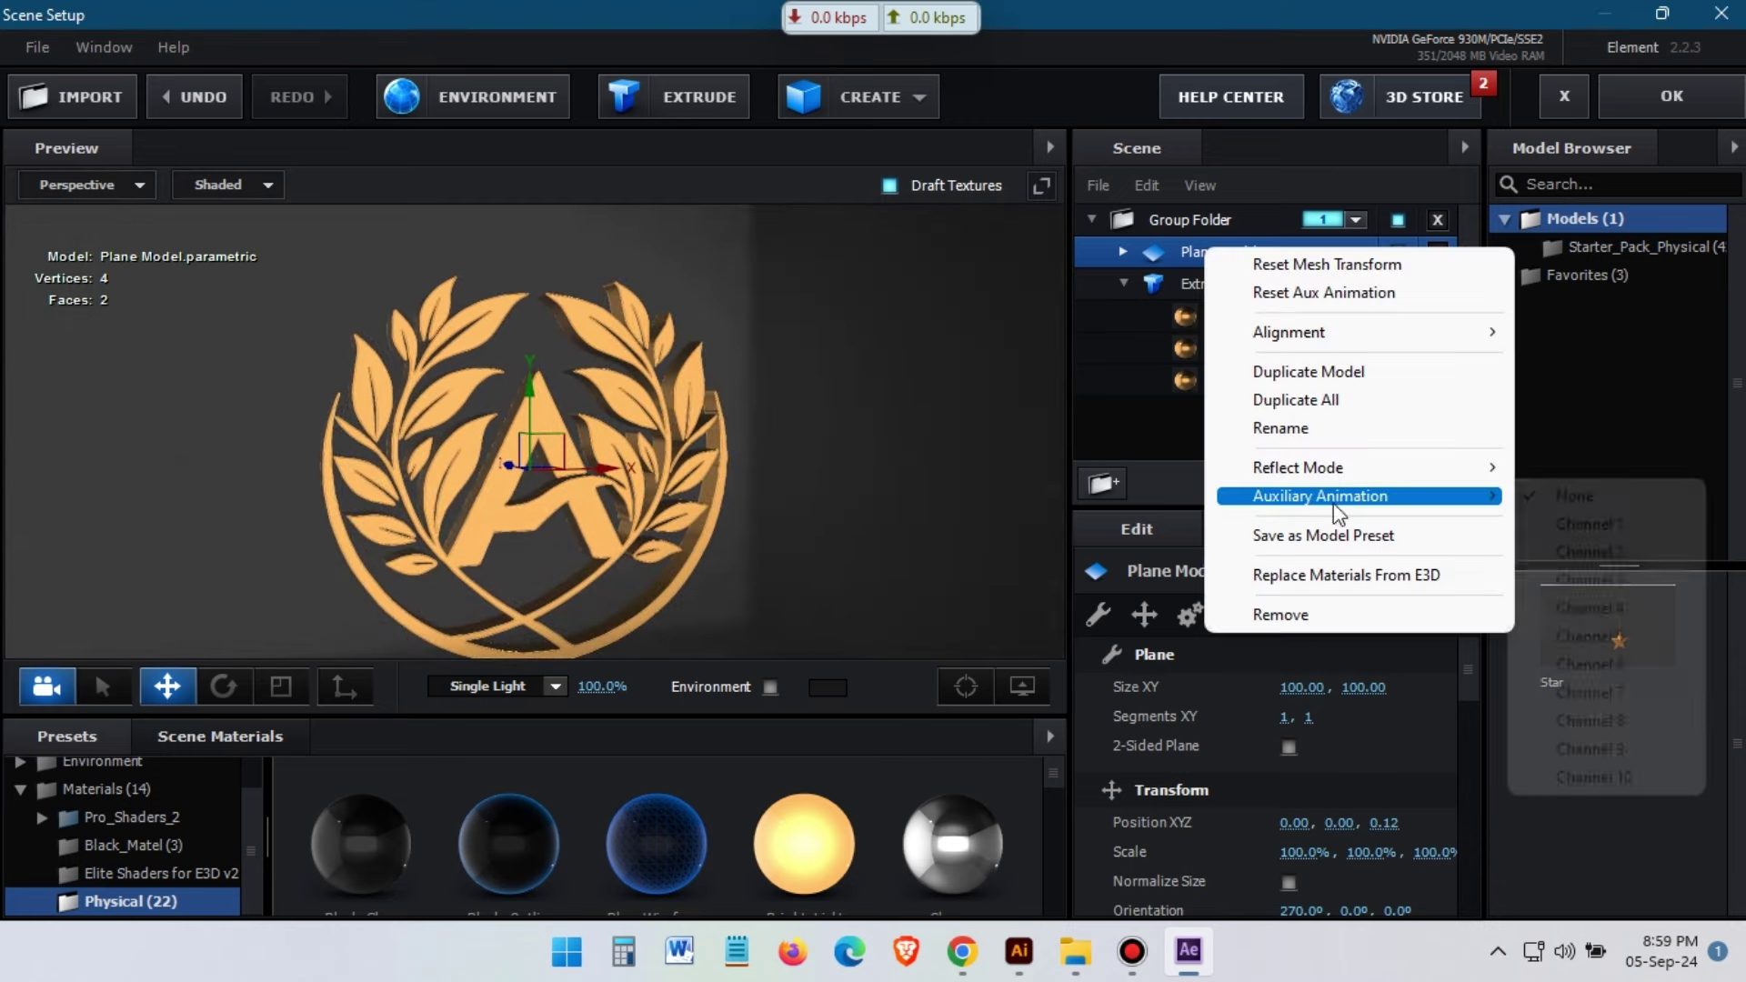
mouse_move(1350, 468)
click(1593, 496)
drag(1046, 491, 946, 462)
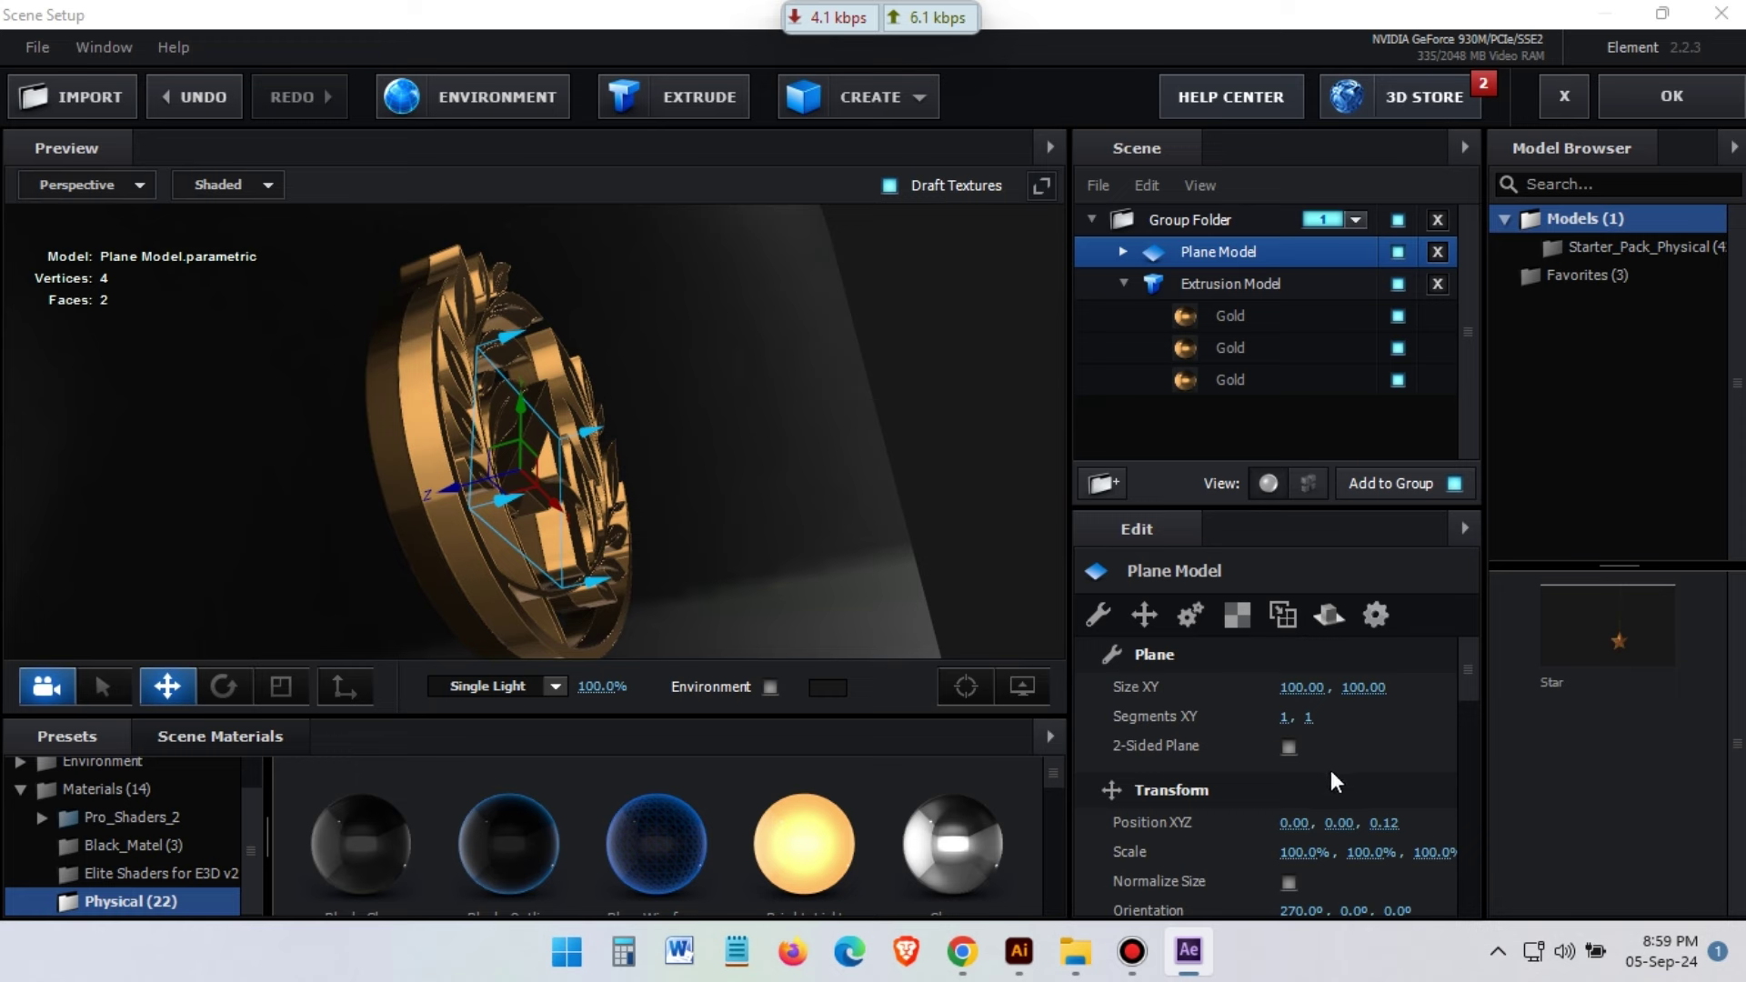
Review the plane's Surface Options and Reflect Mode sections in the Edit panel
scroll(1329, 771, down, 5)
scroll(1324, 775, down, 5)
scroll(1321, 754, down, 5)
scroll(1203, 751, up, 3)
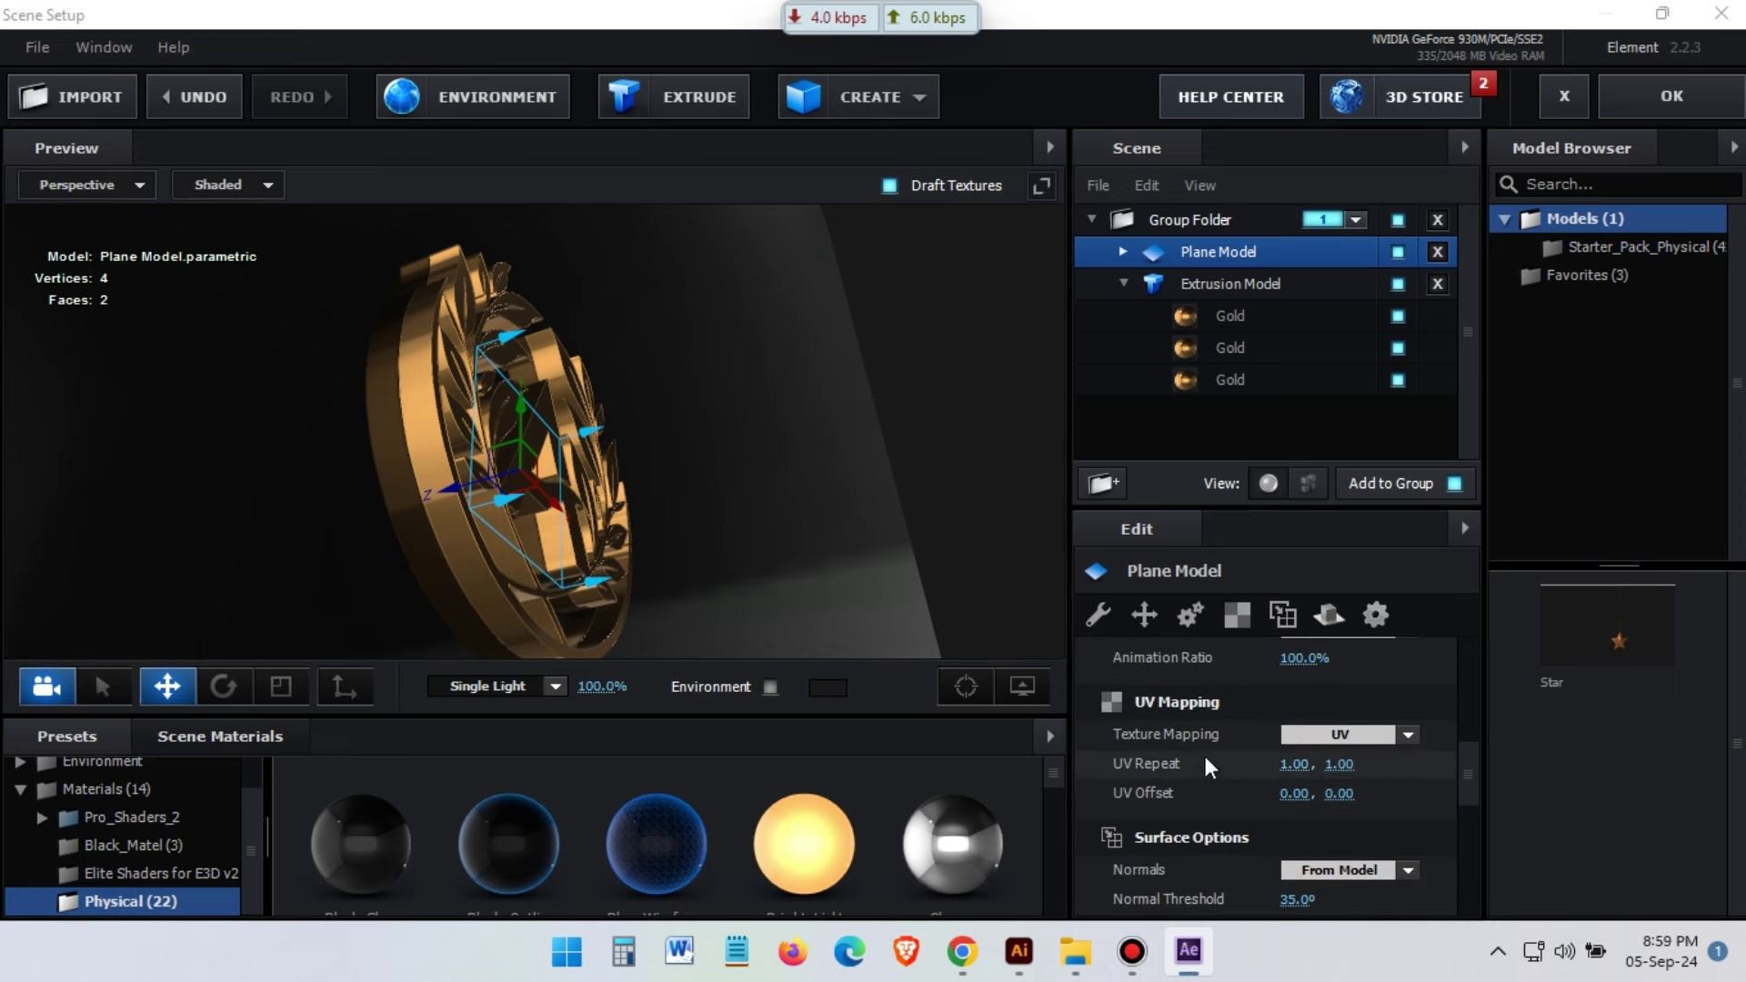
scroll(1316, 784, down, 3)
scroll(1191, 820, down, 3)
scroll(1243, 817, down, 5)
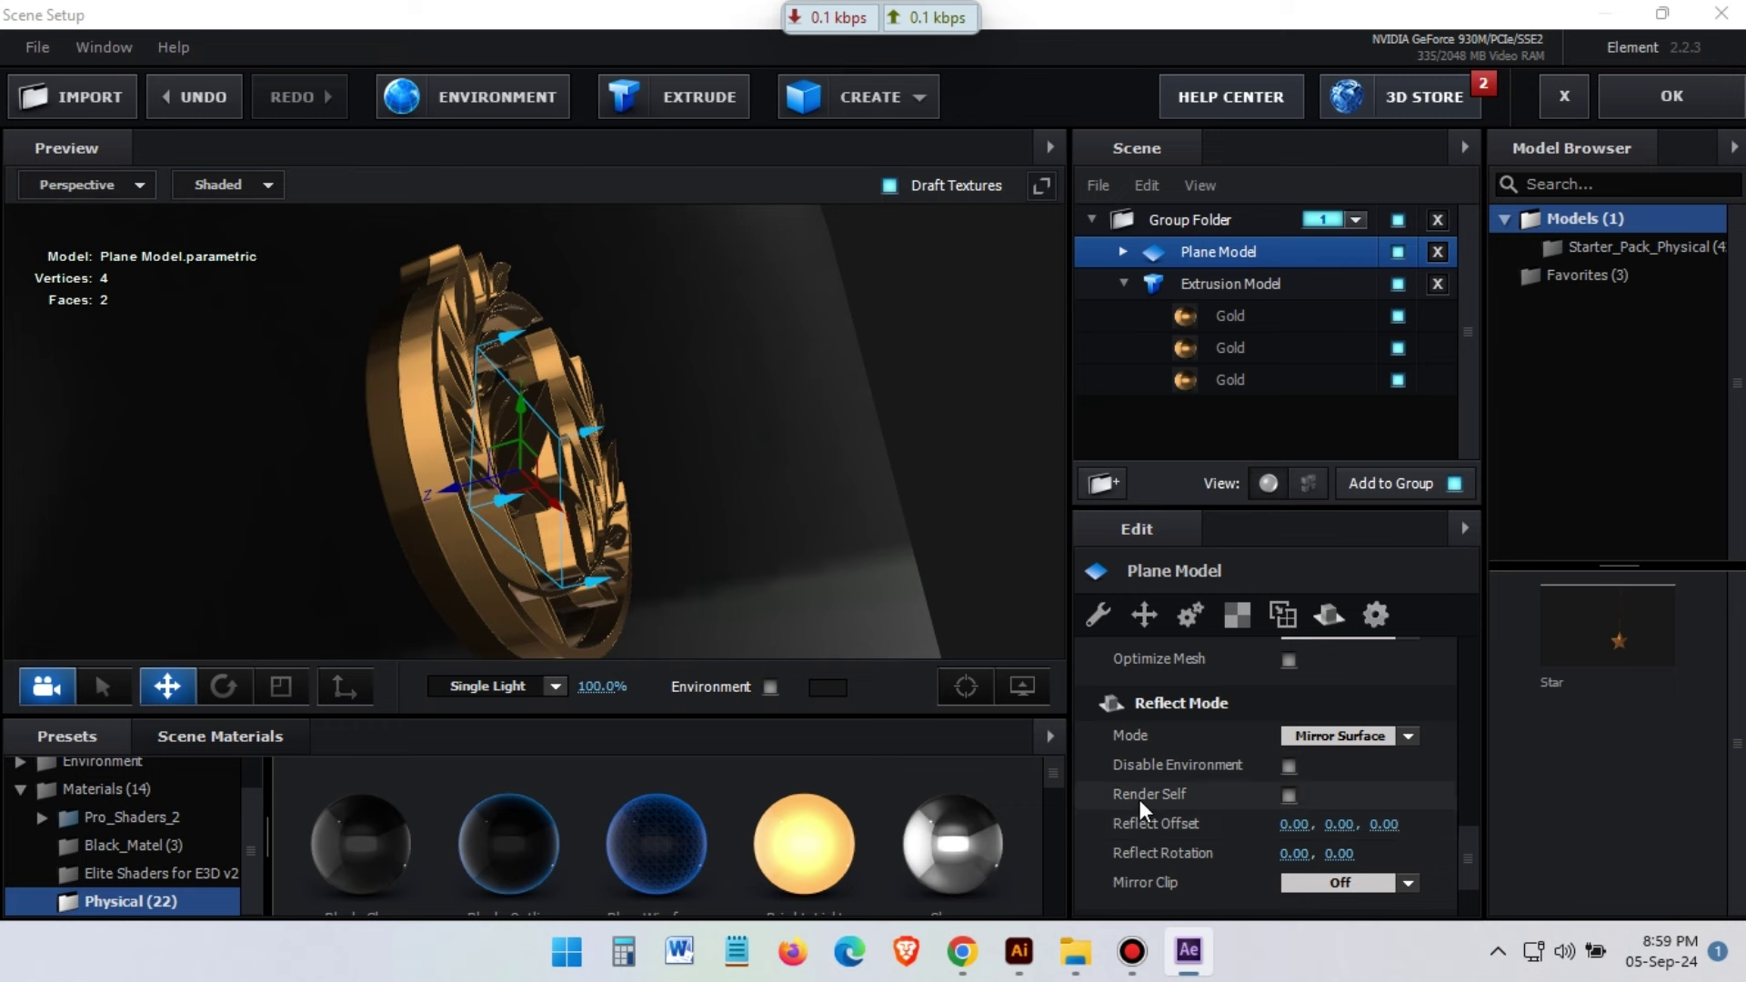
scroll(1192, 804, down, 3)
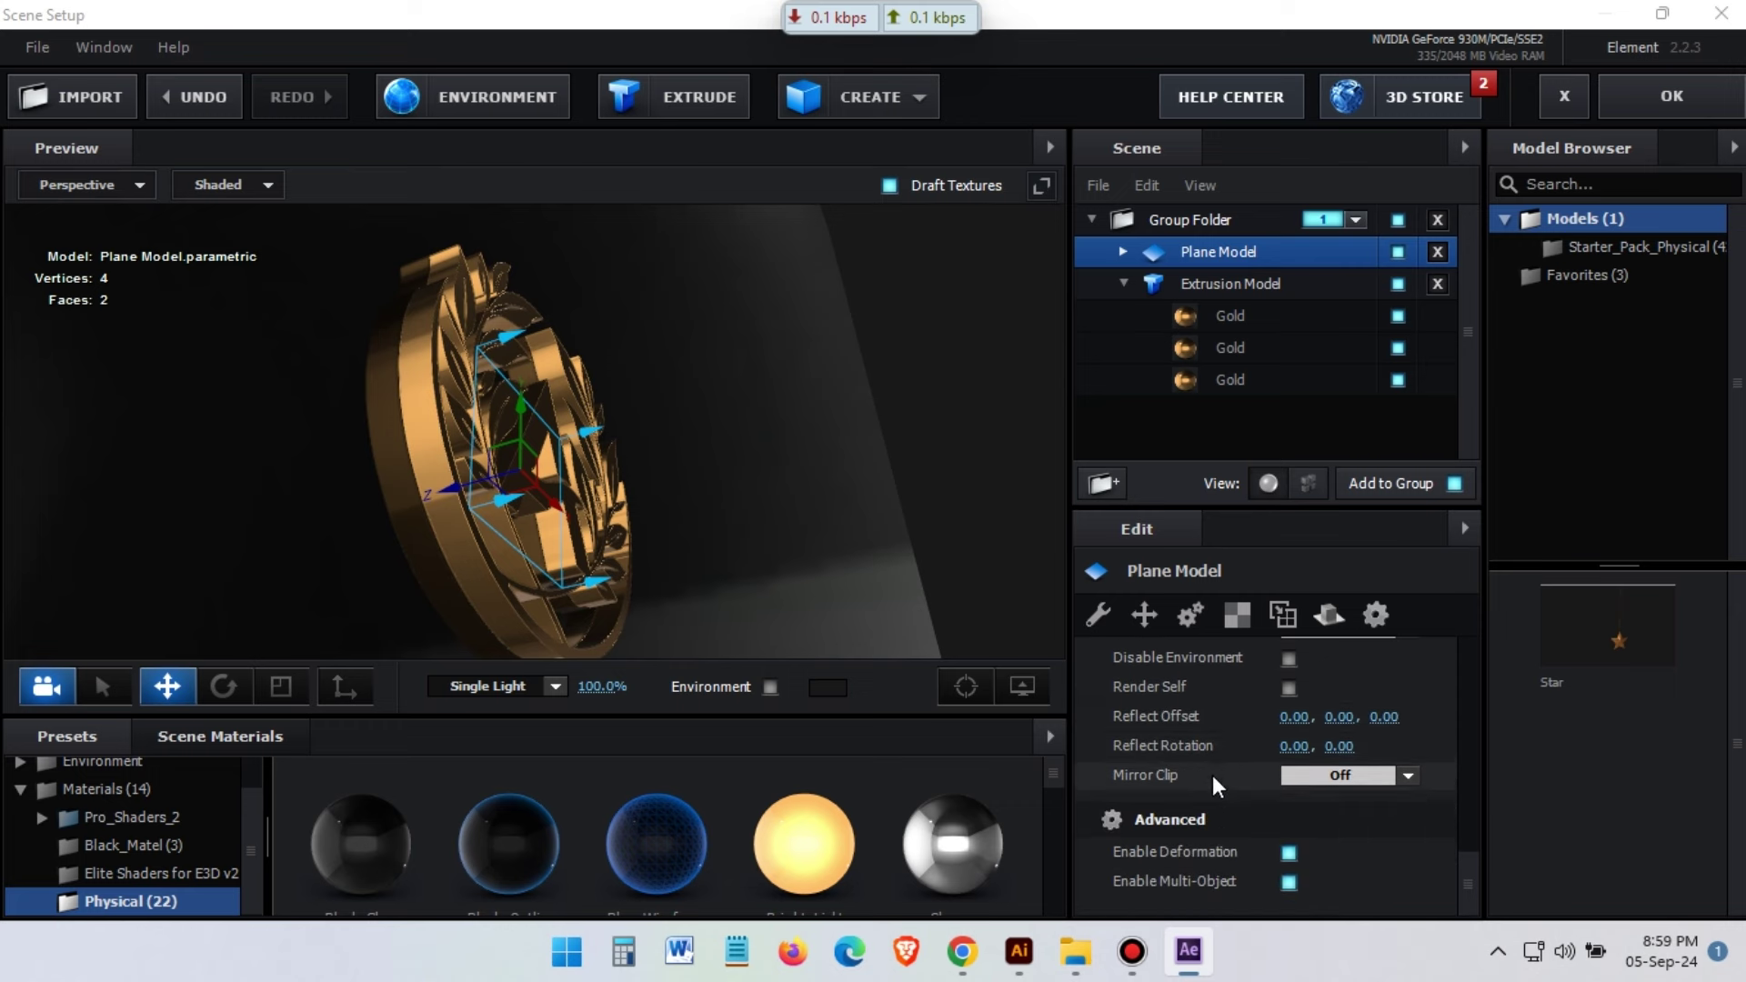
scroll(1199, 800, up, 2)
scroll(1208, 800, up, 3)
scroll(1207, 826, up, 2)
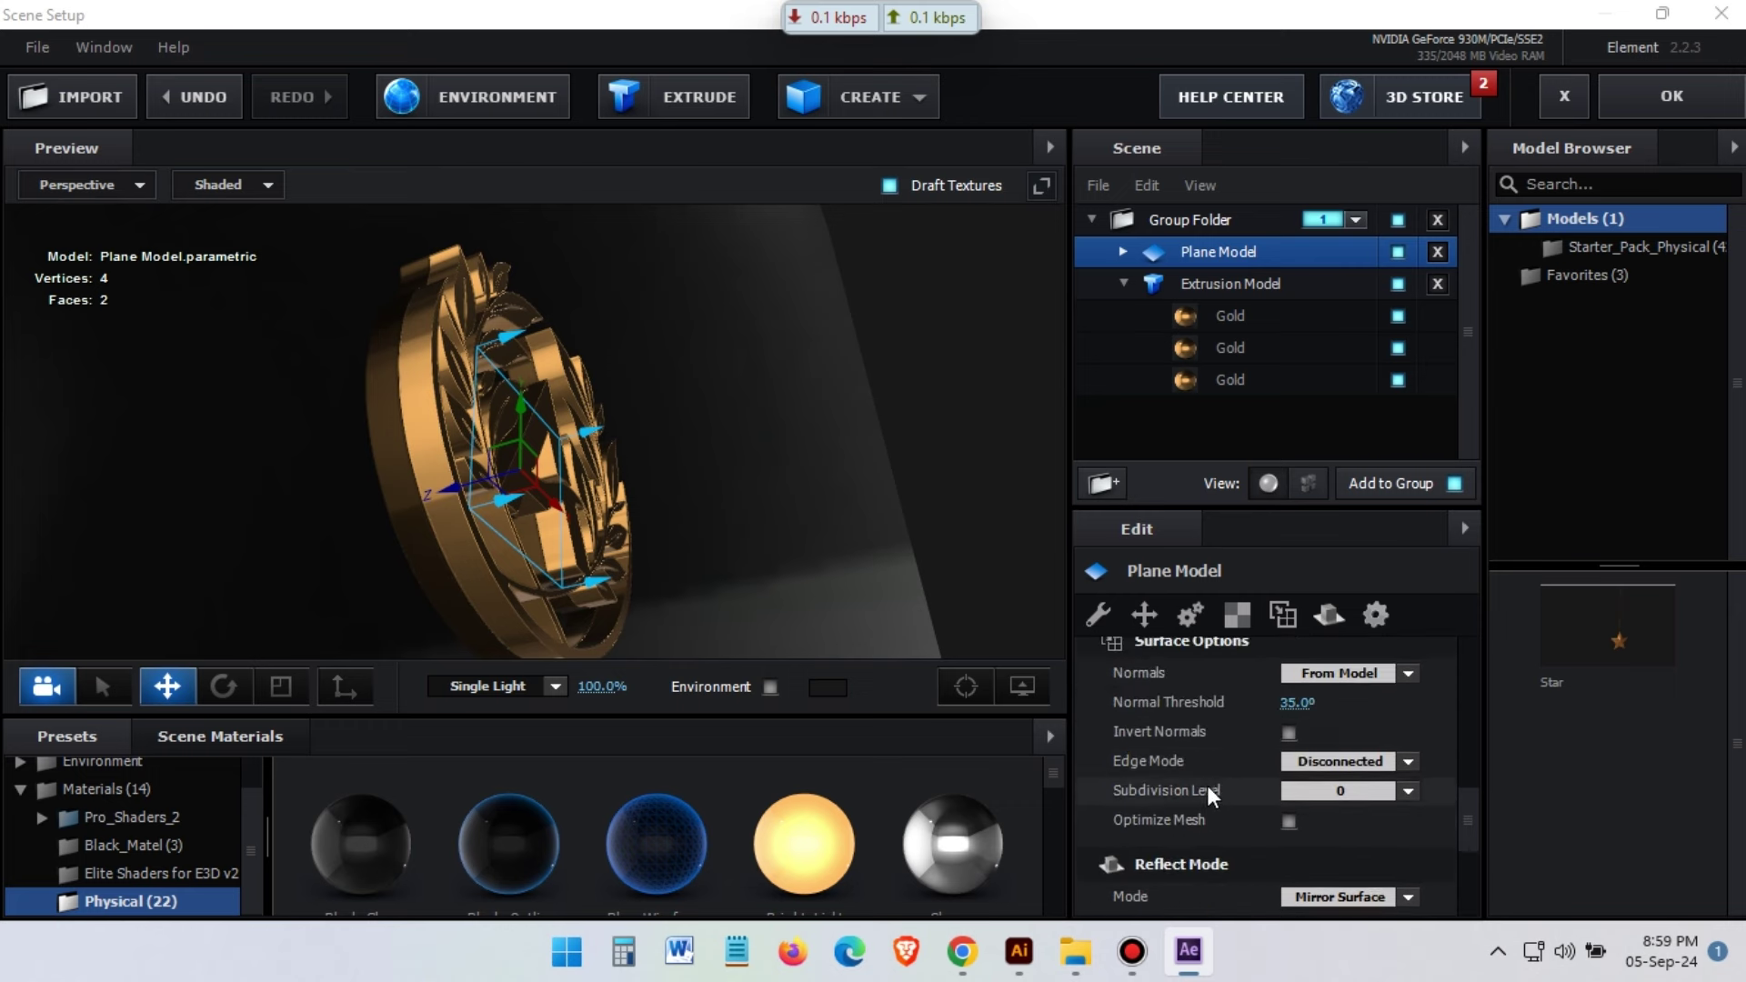
scroll(1208, 784, up, 2)
scroll(1193, 771, up, 2)
scroll(1229, 765, up, 2)
scroll(1220, 766, up, 2)
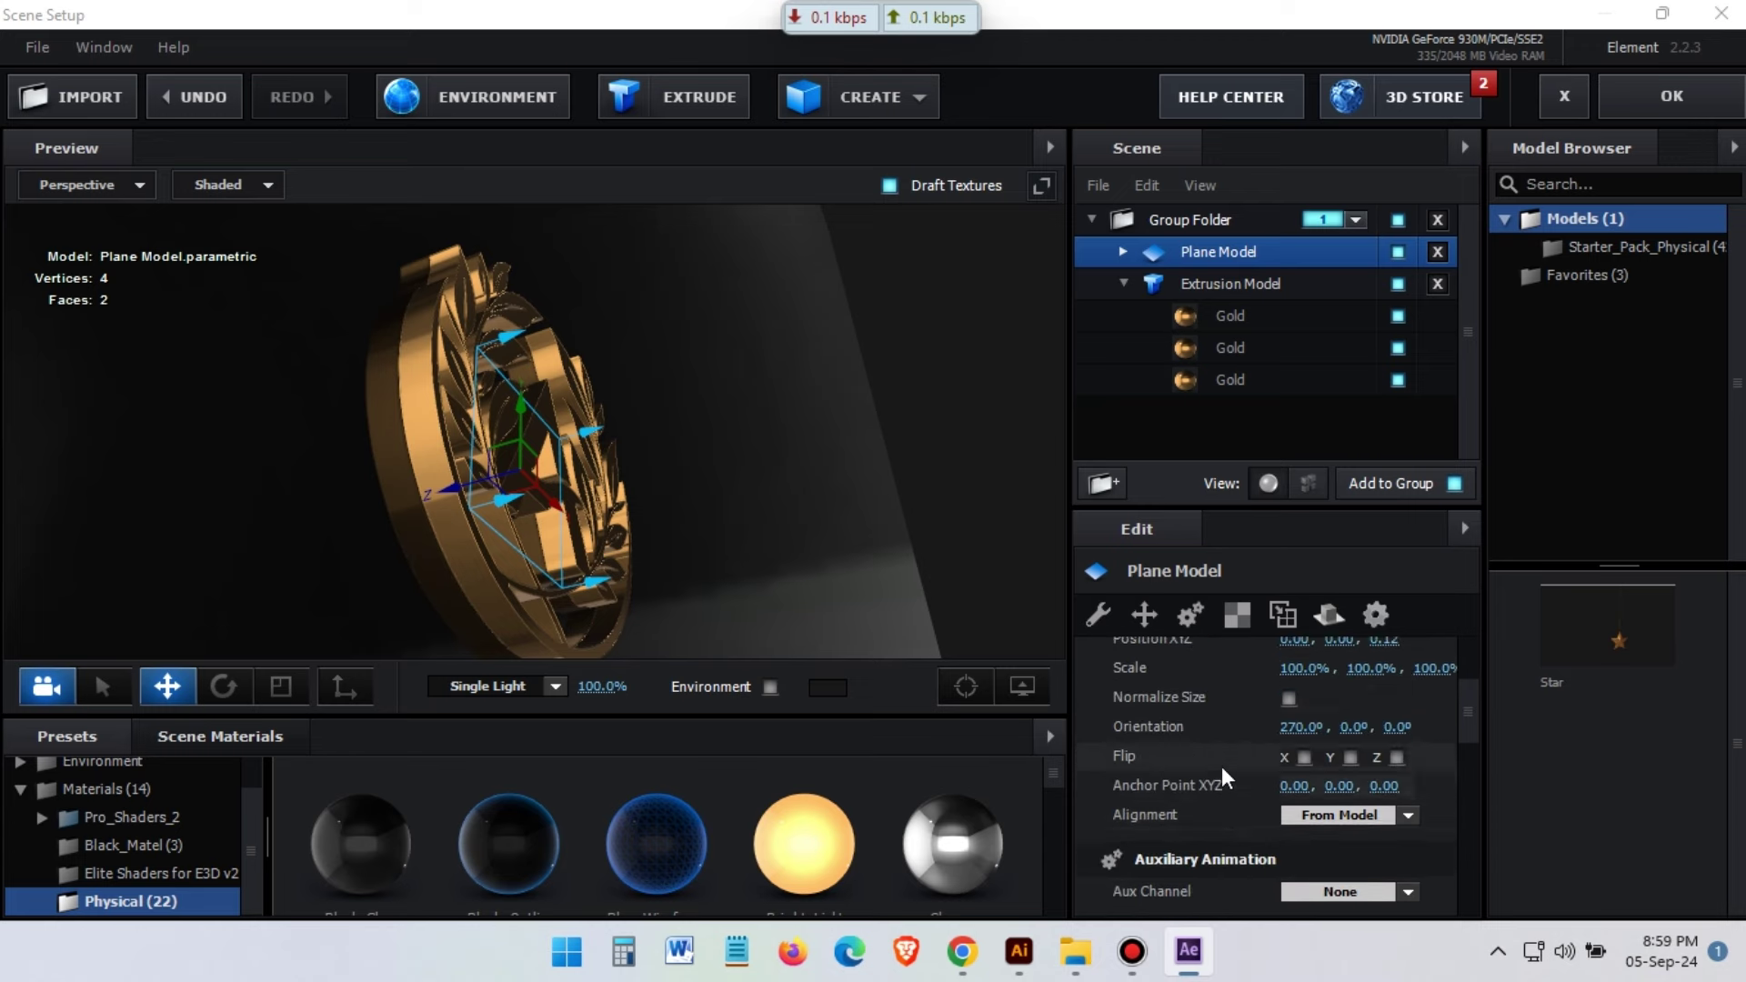
scroll(1220, 765, up, 2)
scroll(1220, 765, up, 2)
Toggle Matte Shadow and Matte Reflection on the Black_Gloss plane, leaving both off
click(1141, 964)
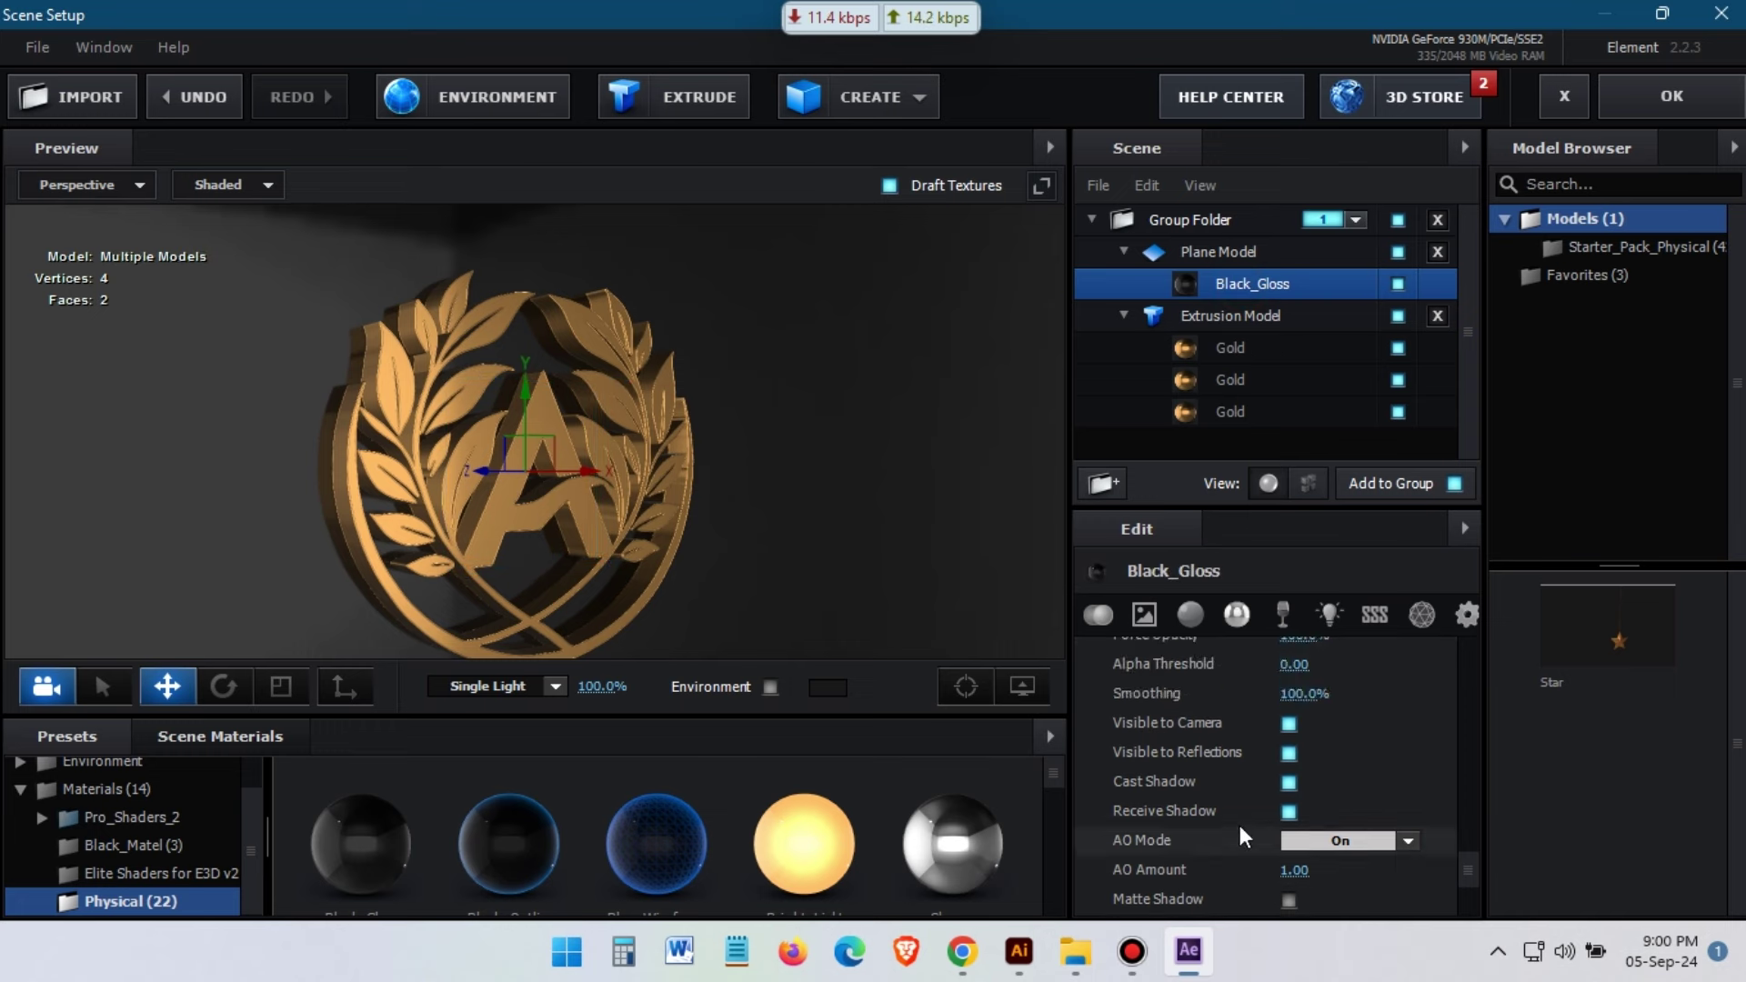
click(1288, 835)
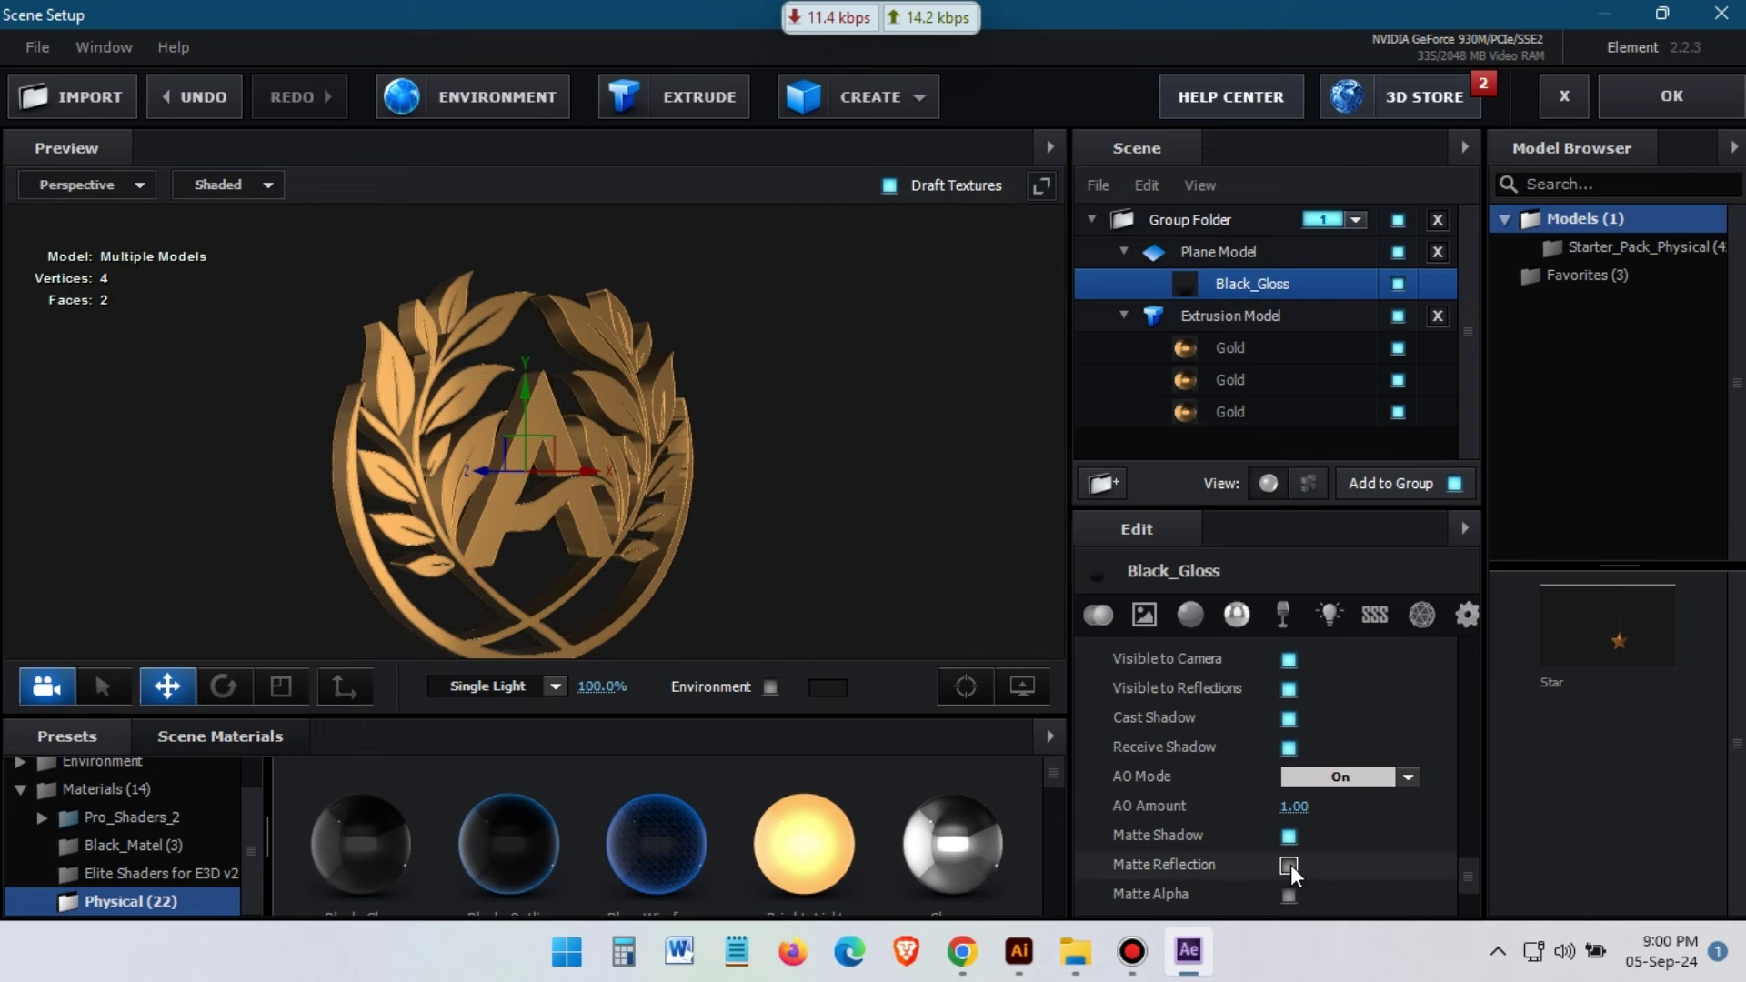
click(812, 482)
drag(859, 474, 934, 585)
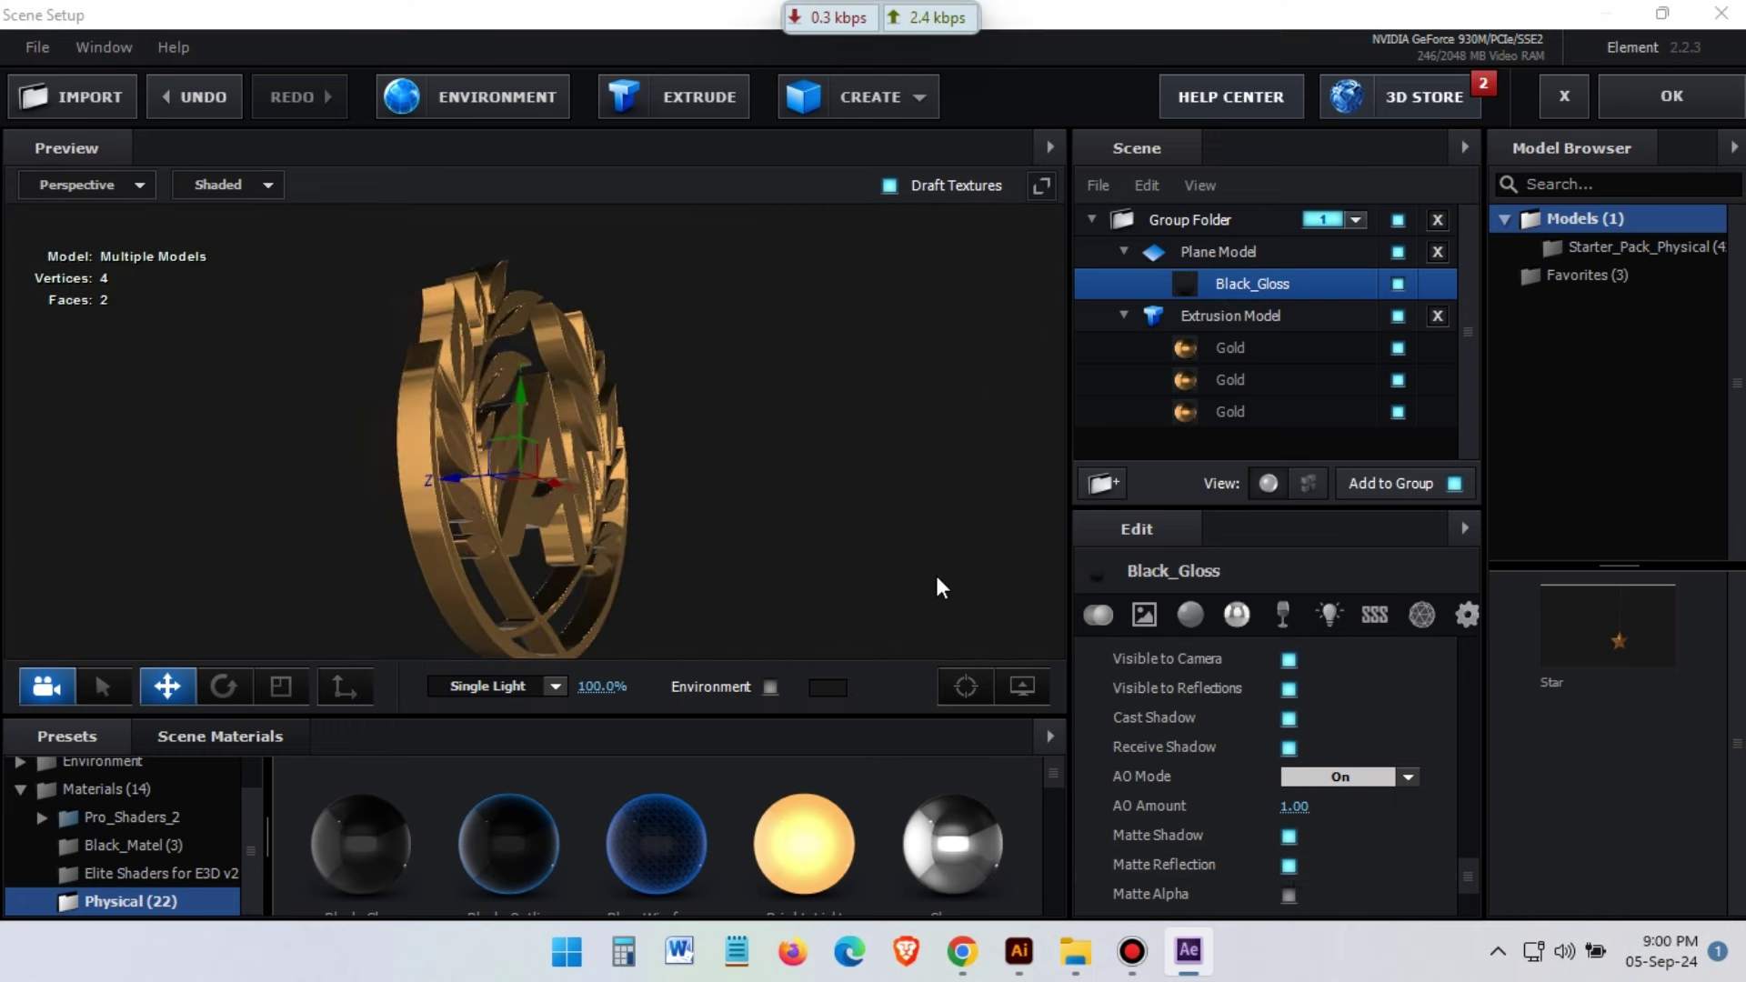
click(1289, 835)
click(1288, 869)
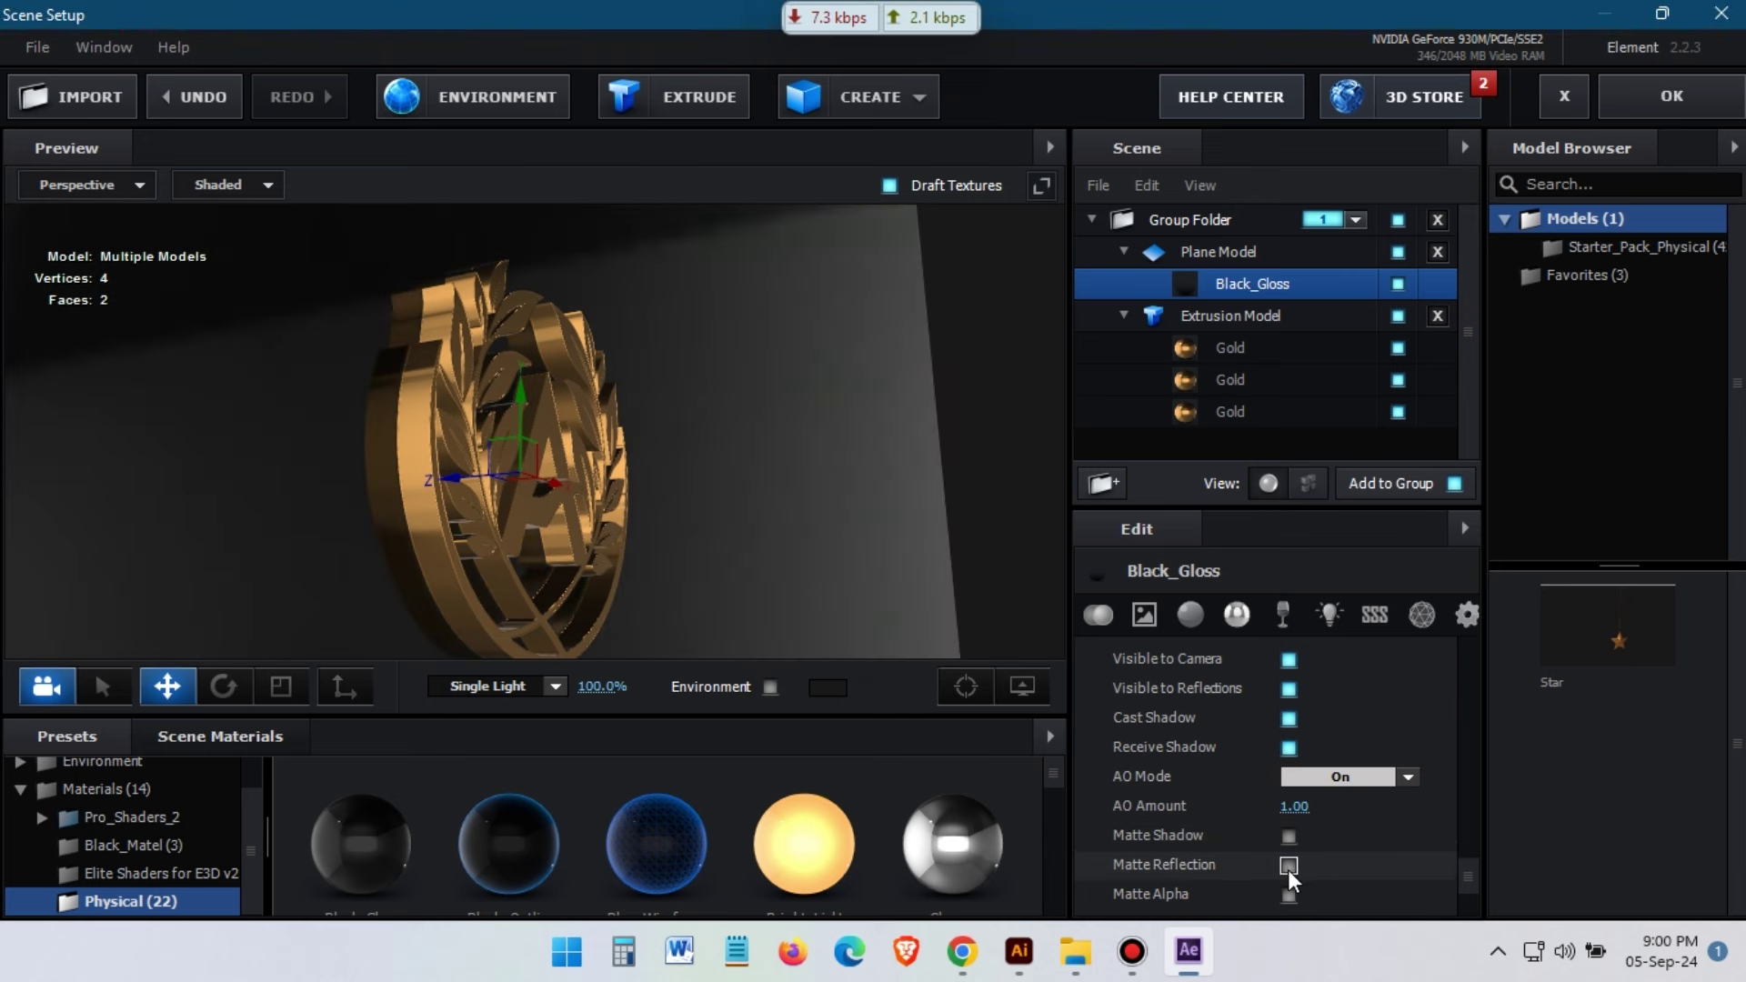
click(1290, 862)
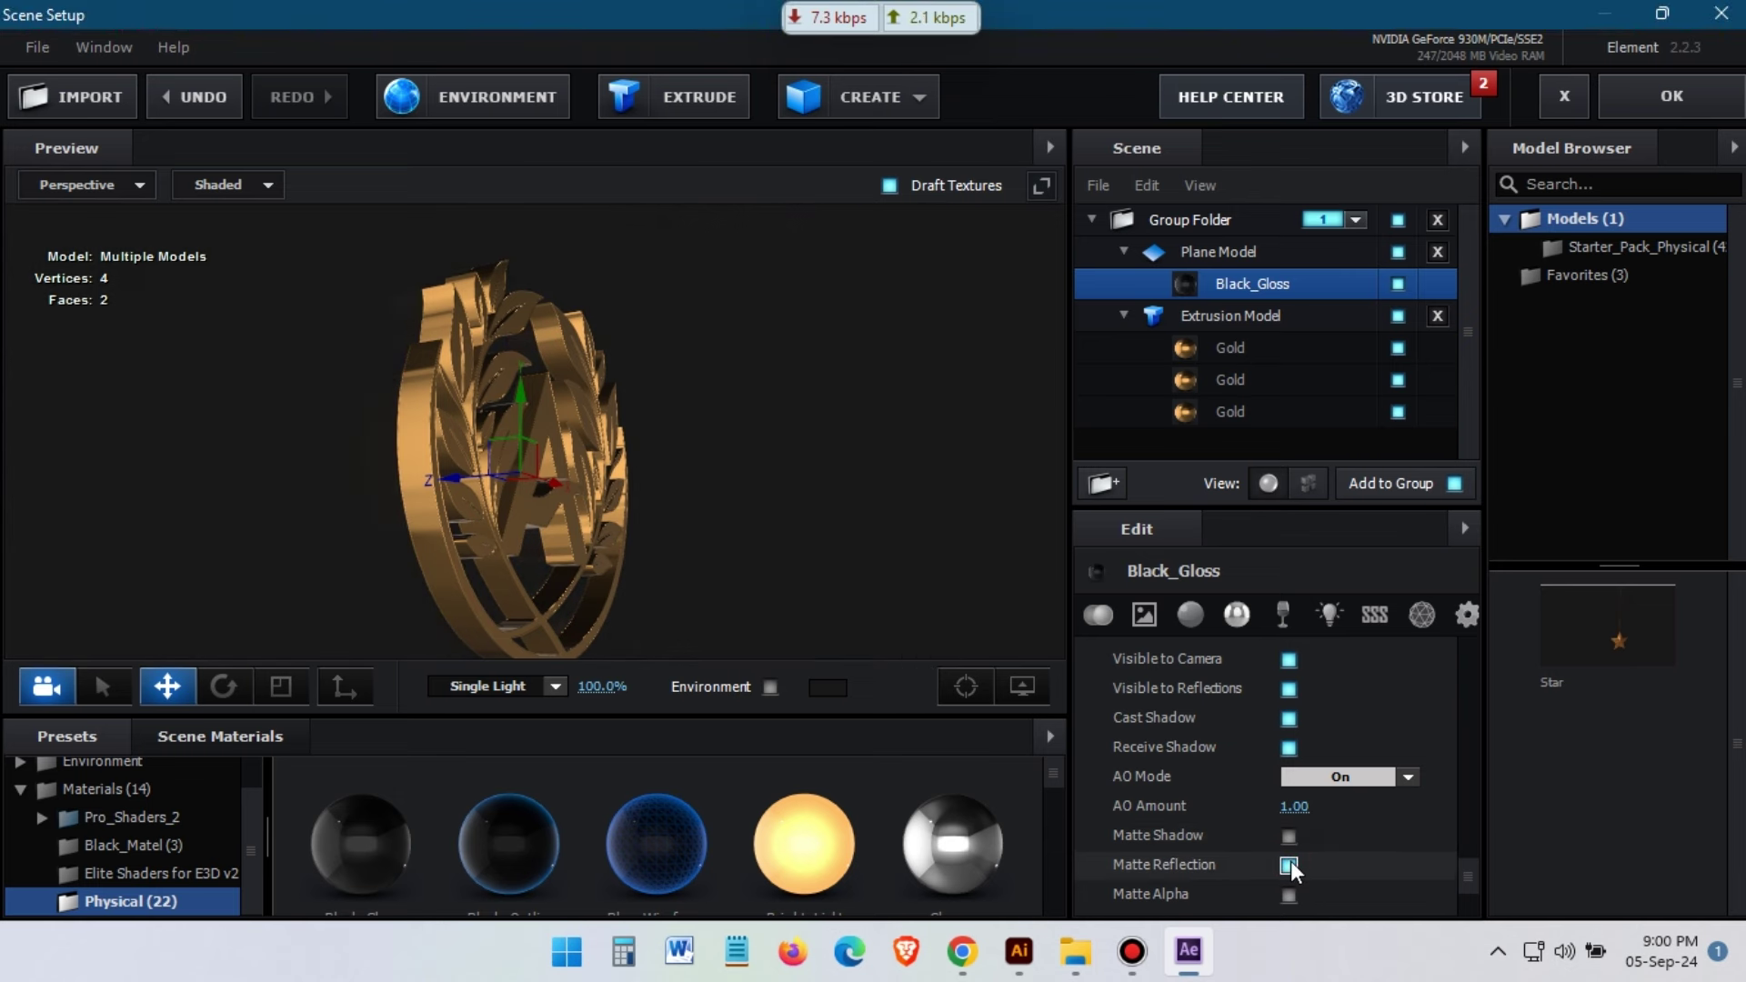
click(1290, 835)
click(1289, 864)
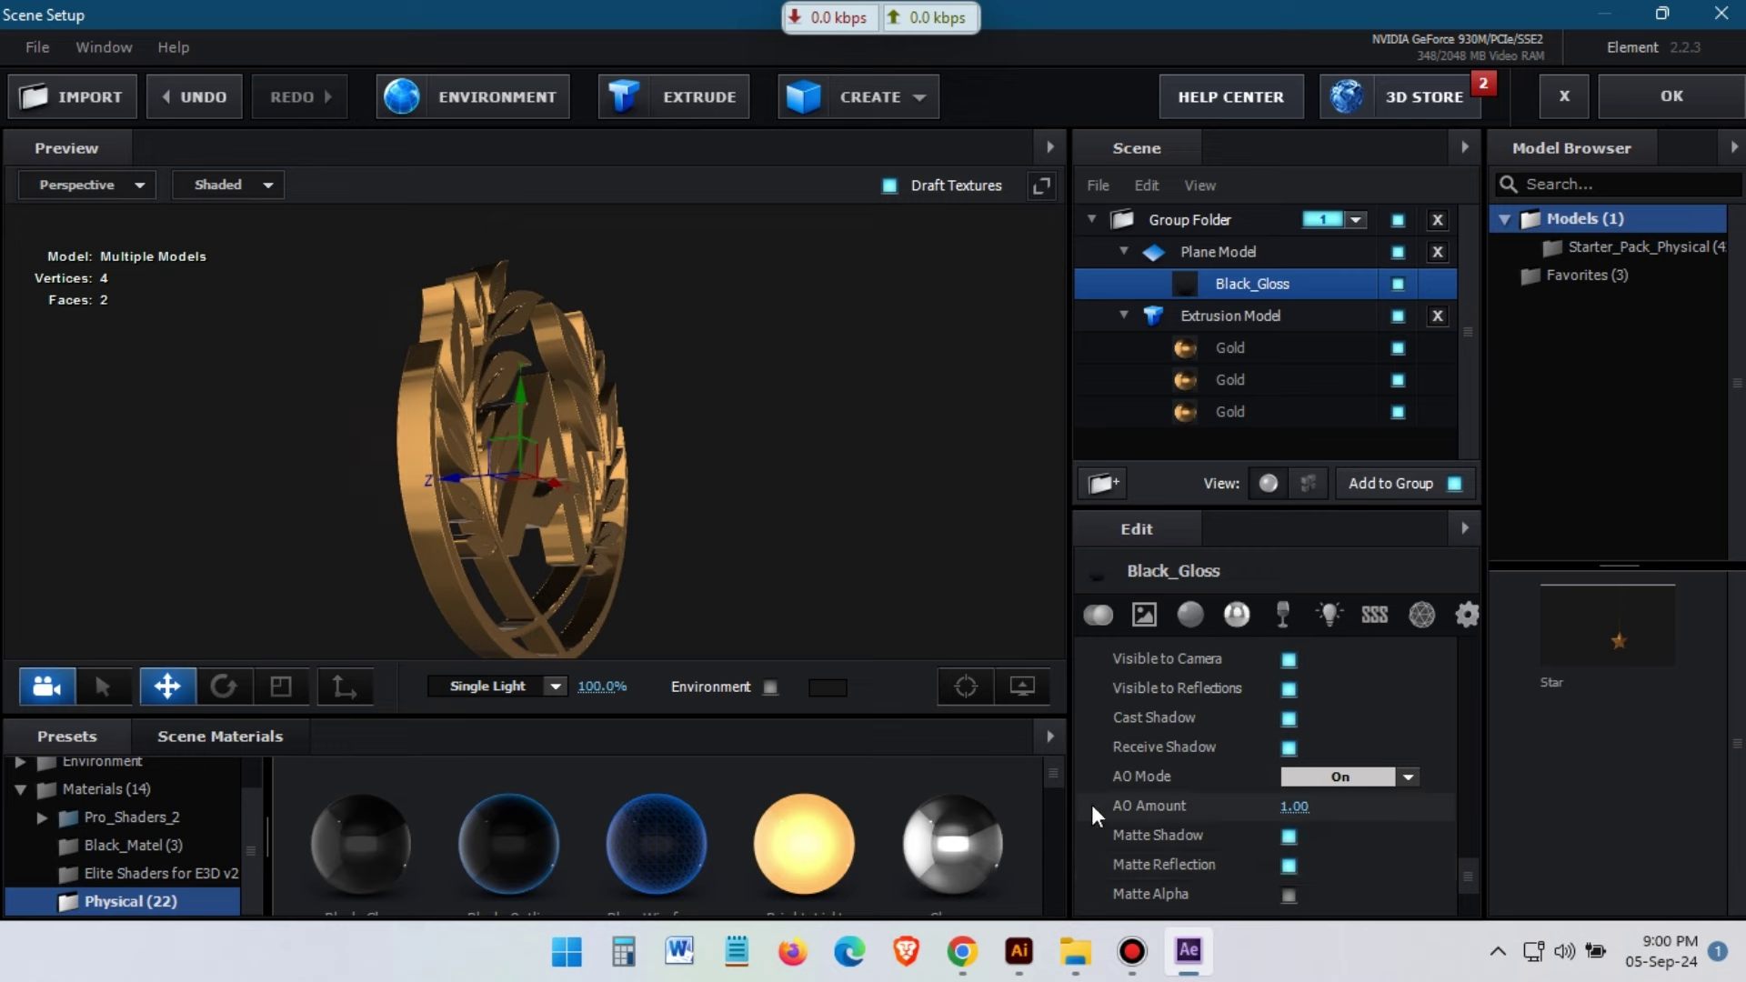
mouse_move(860, 455)
mouse_down()
mouse_move(530, 519)
mouse_move(892, 438)
mouse_move(627, 510)
mouse_move(733, 460)
mouse_move(855, 454)
mouse_move(694, 478)
mouse_move(822, 453)
mouse_move(850, 507)
mouse_up()
Adjust the plane's AO Amount, ending at 1.00, and minimize the screen recorder
drag(1294, 806, 1377, 811)
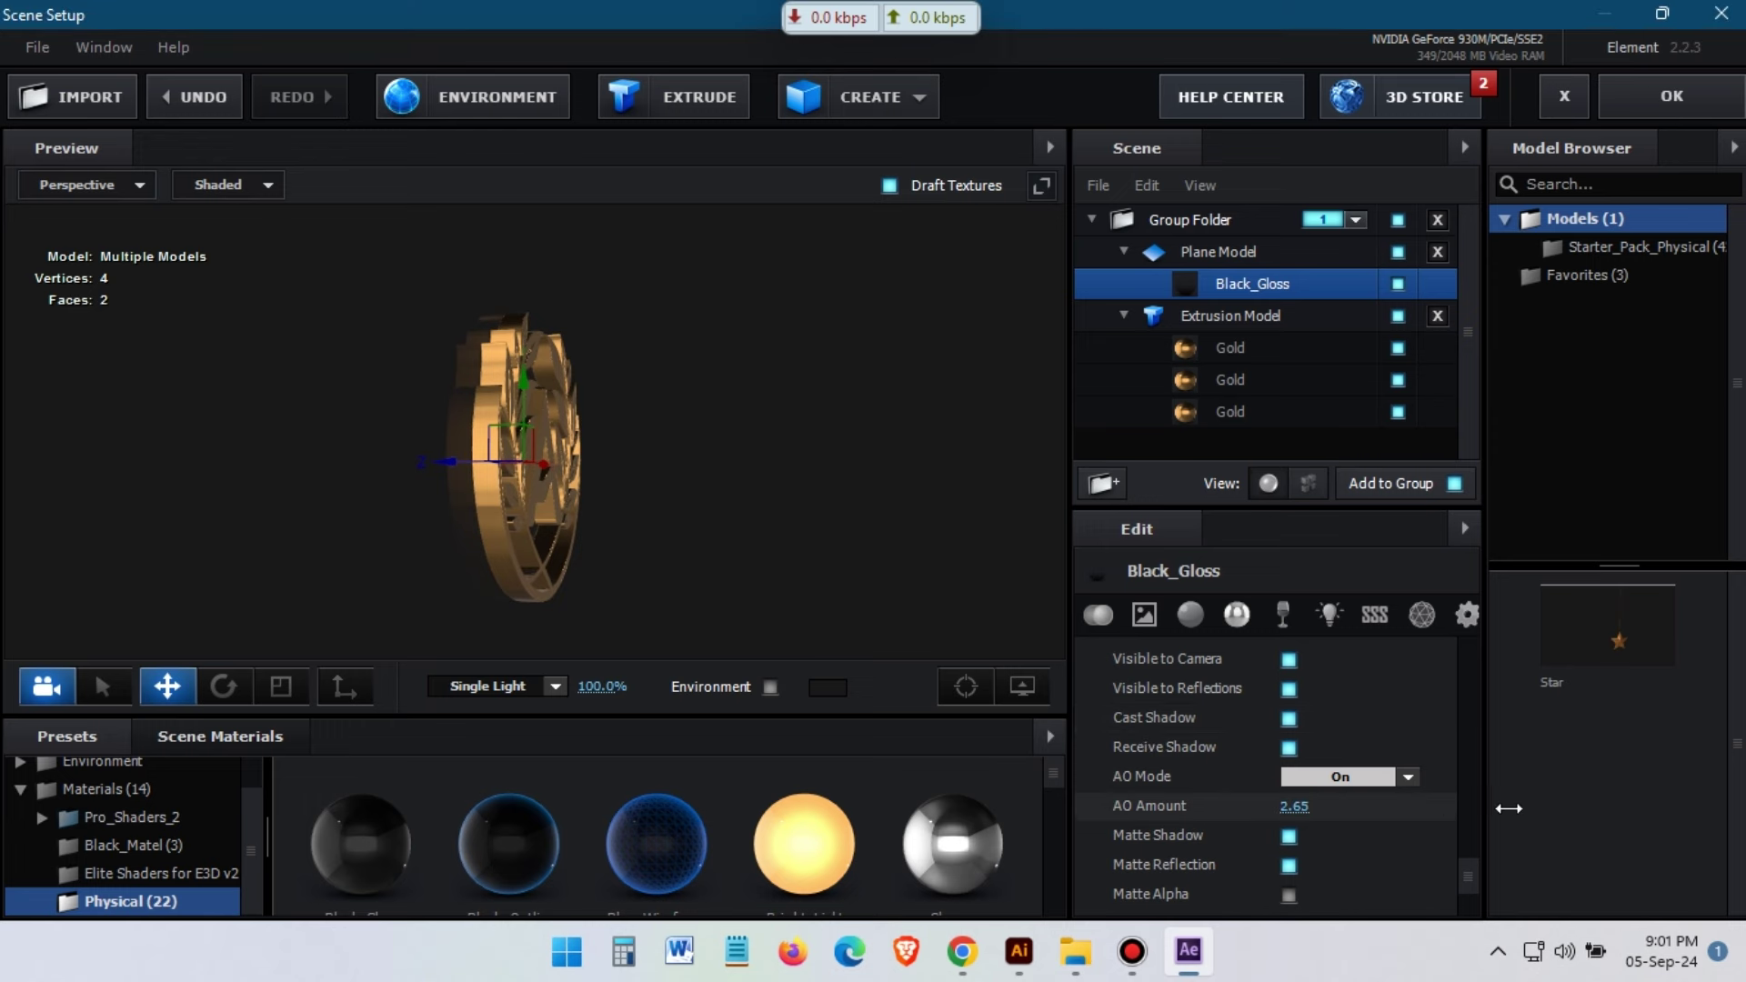
drag(1508, 808, 1542, 782)
click(1321, 807)
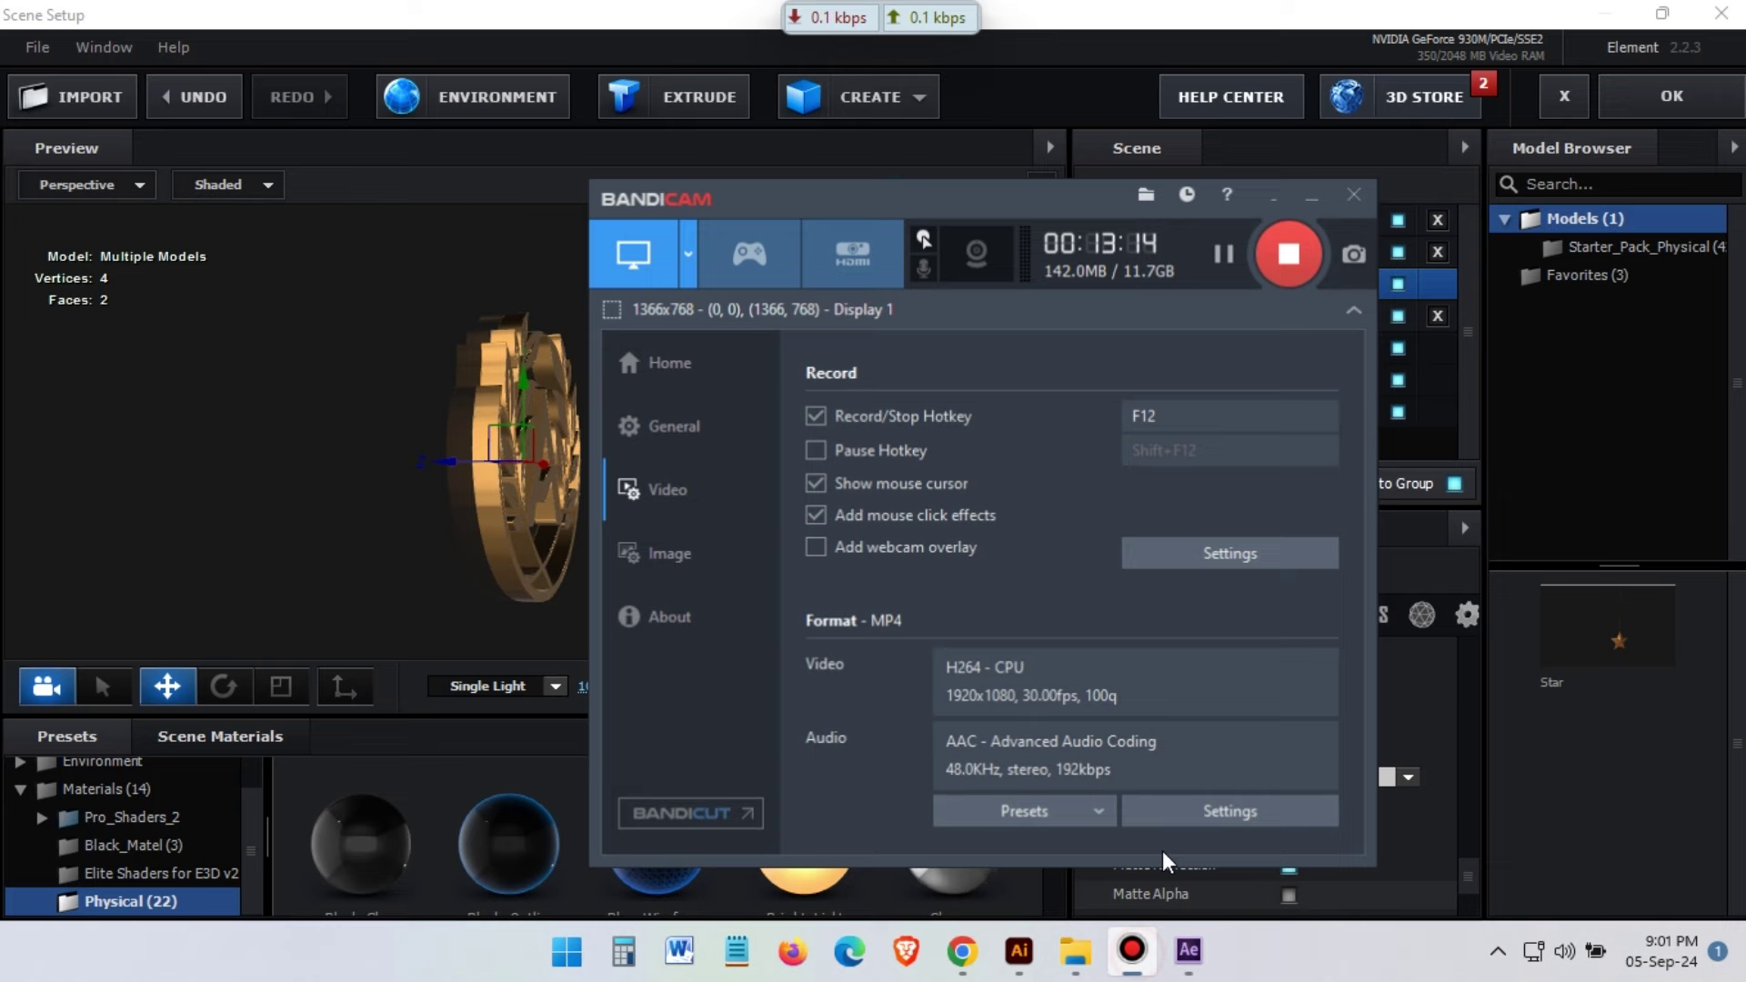
click(1132, 951)
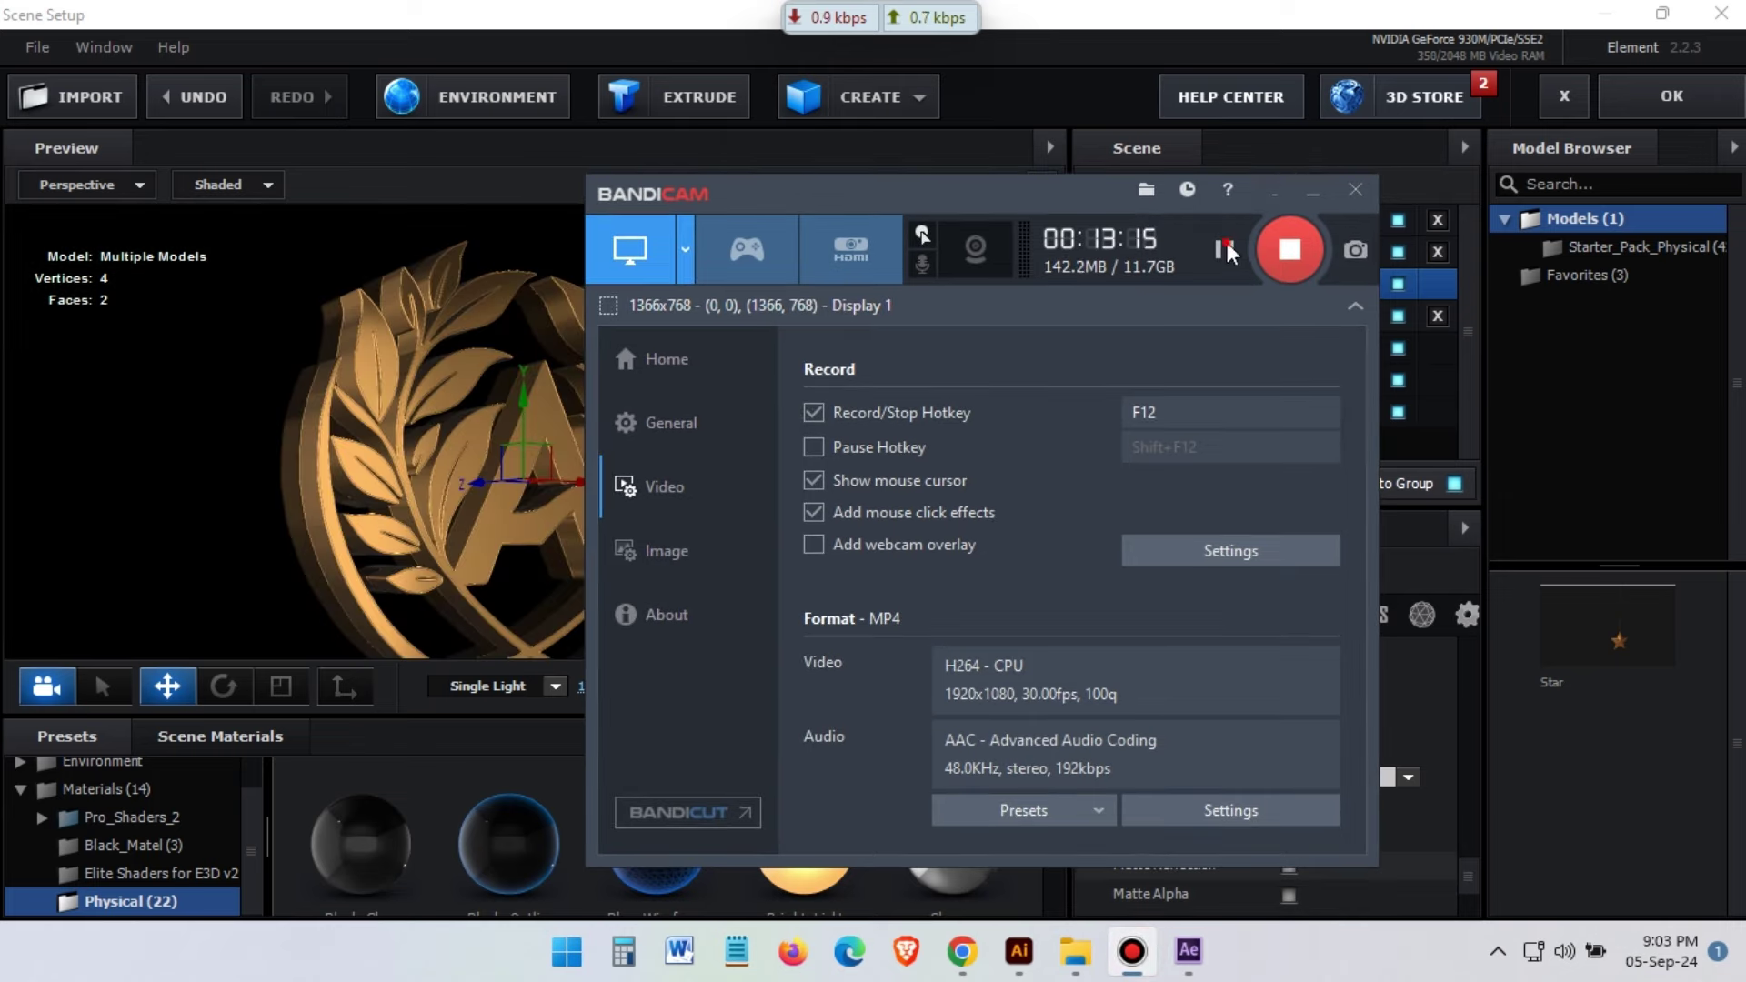
click(1312, 194)
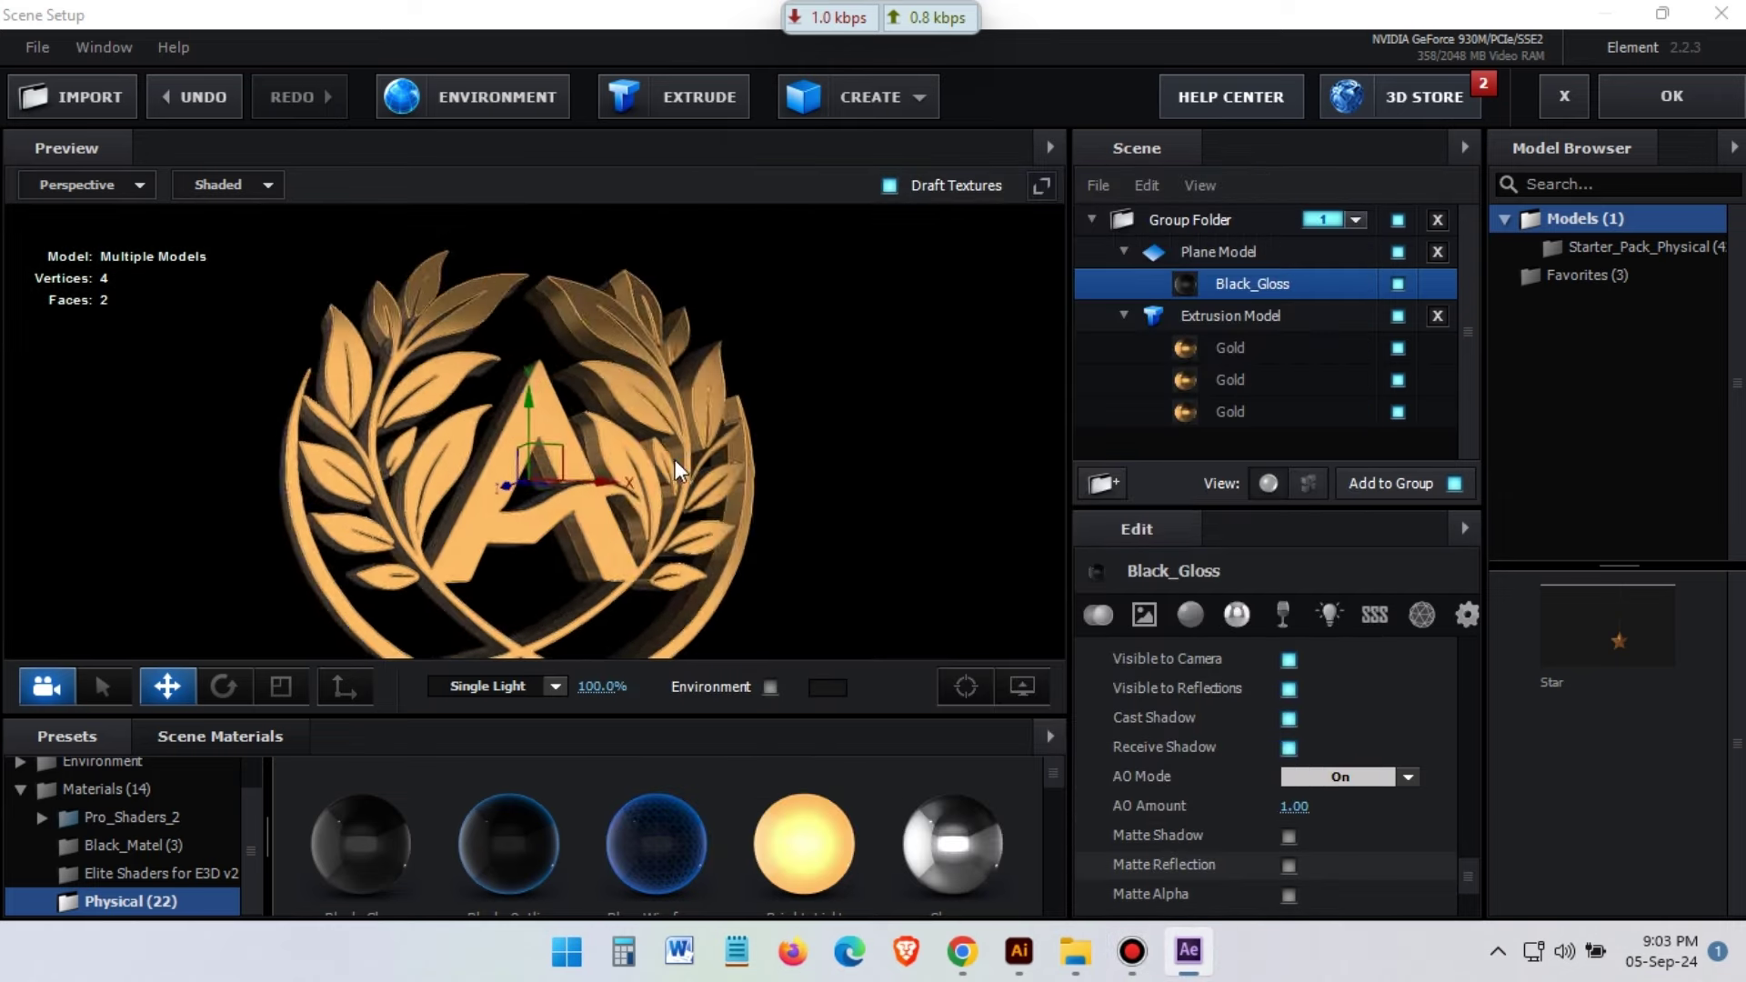
Apply the Element scene and add a 35mm Camera 1 layer to the composition
click(1701, 111)
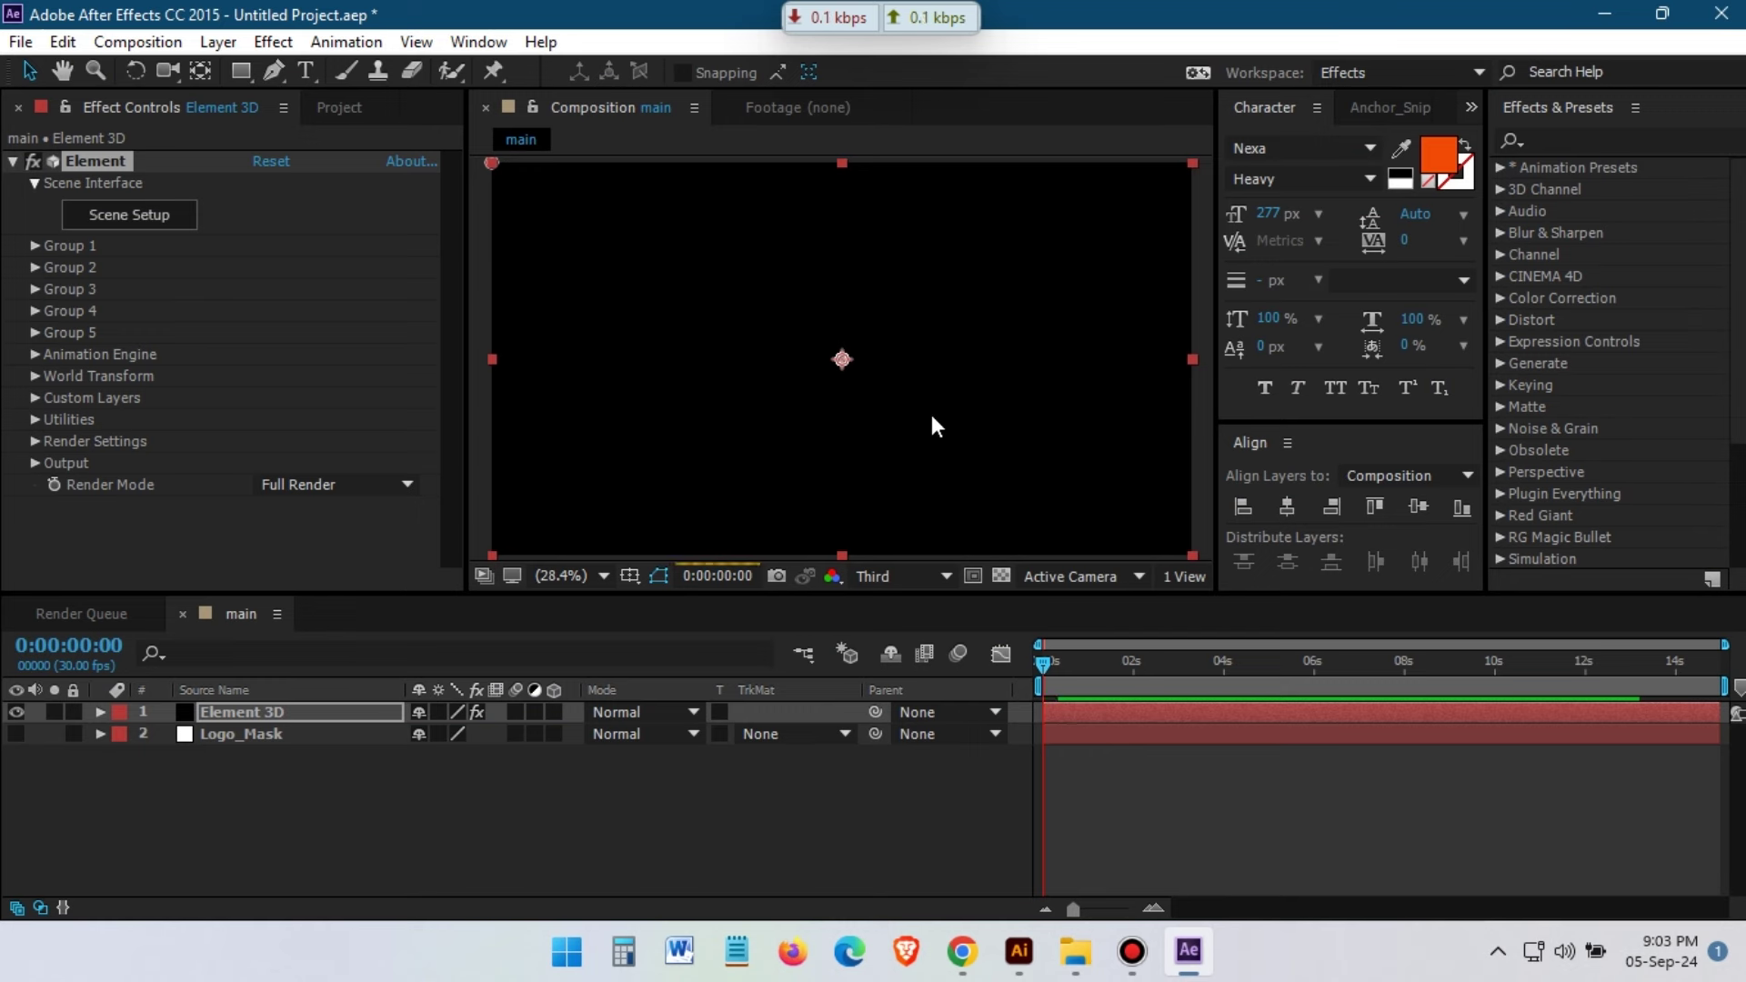
right_click(289, 821)
mouse_move(404, 572)
click(716, 697)
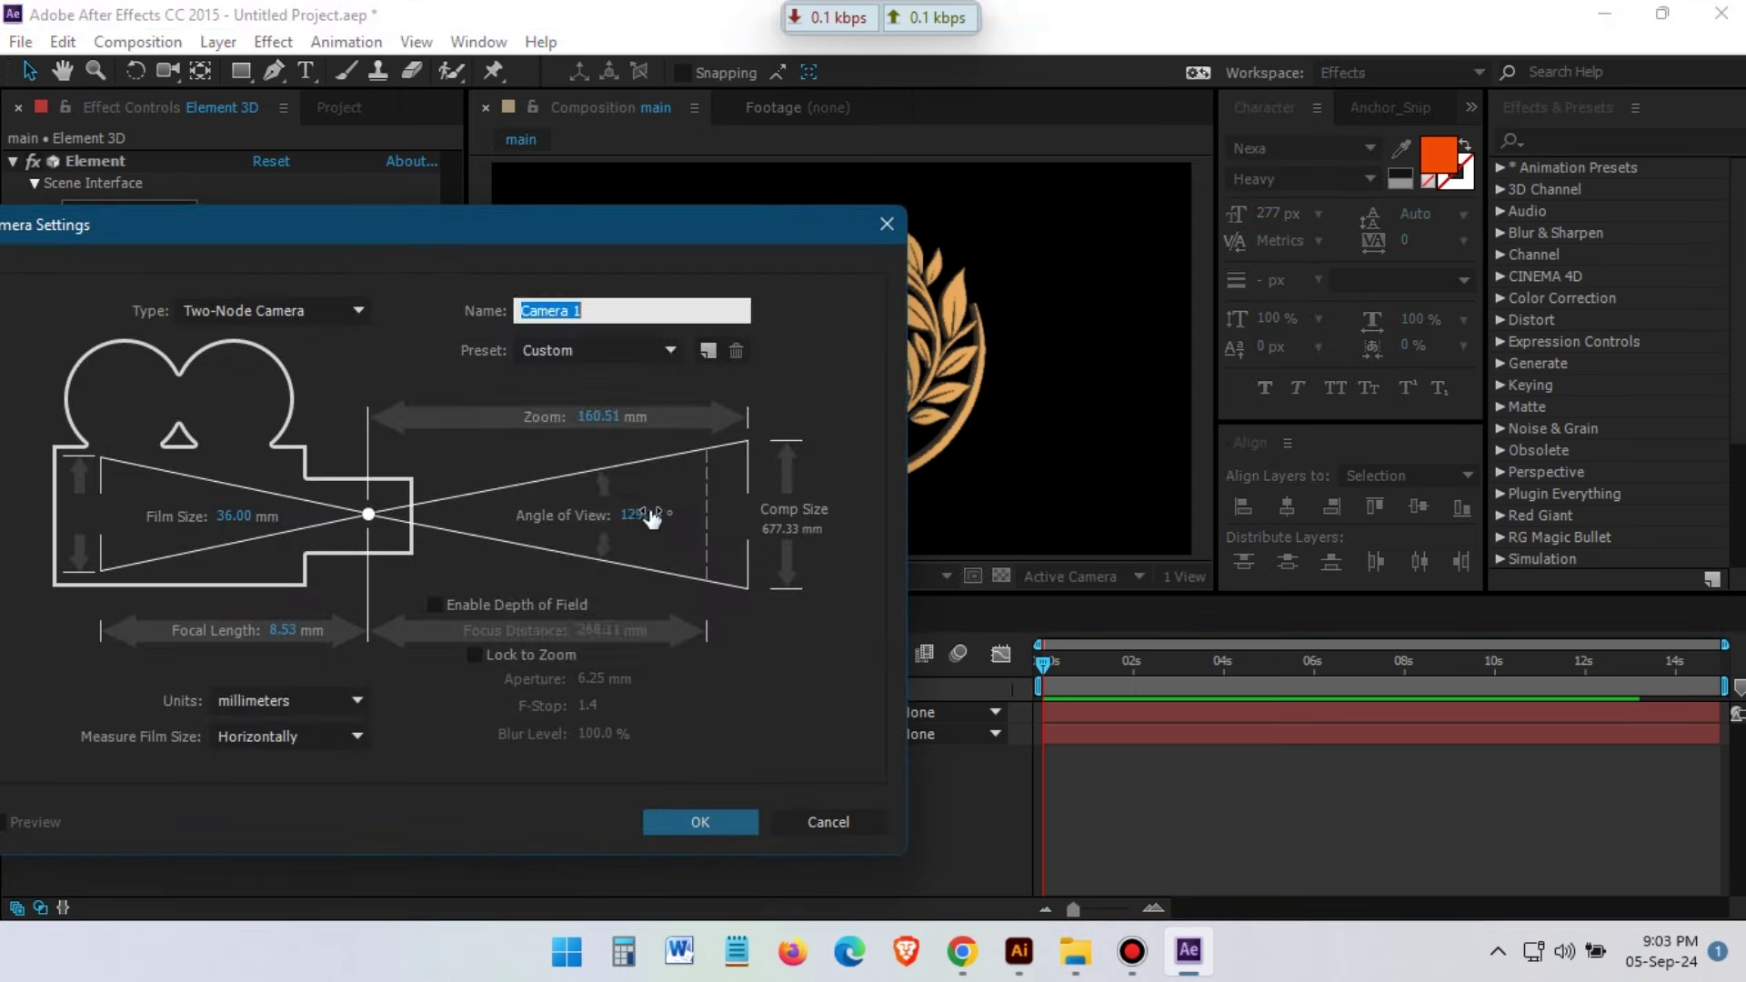
click(596, 351)
click(592, 536)
click(691, 822)
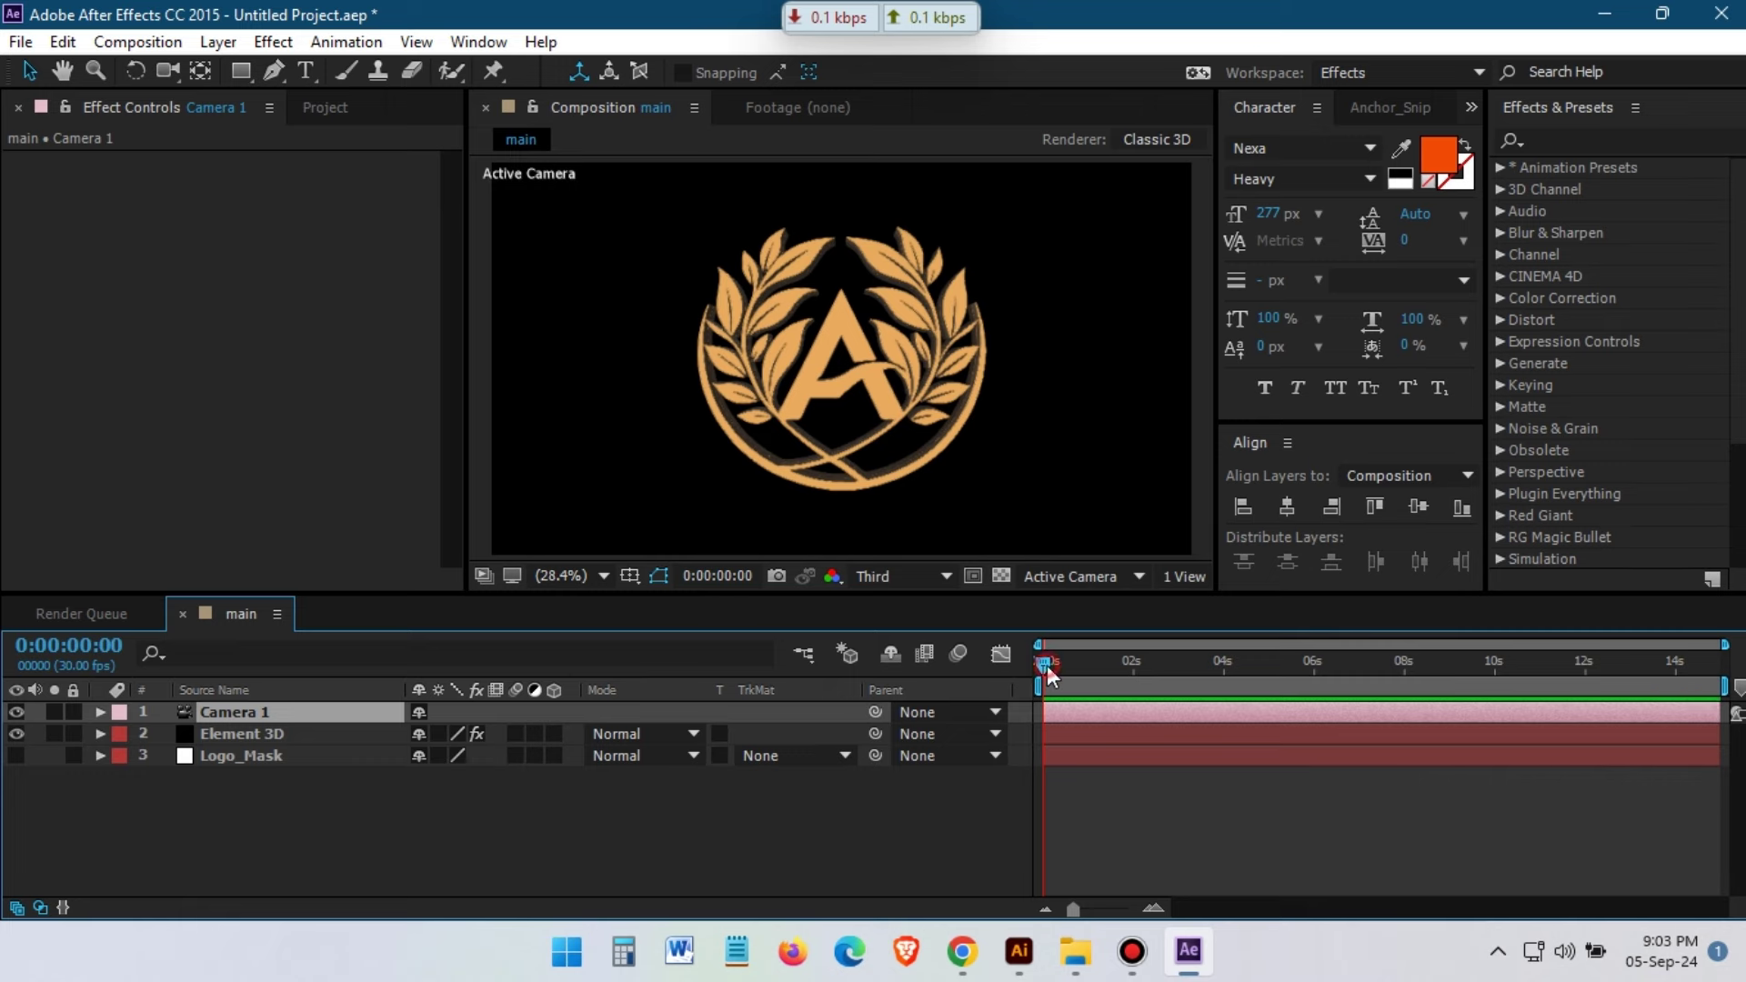
click(1132, 950)
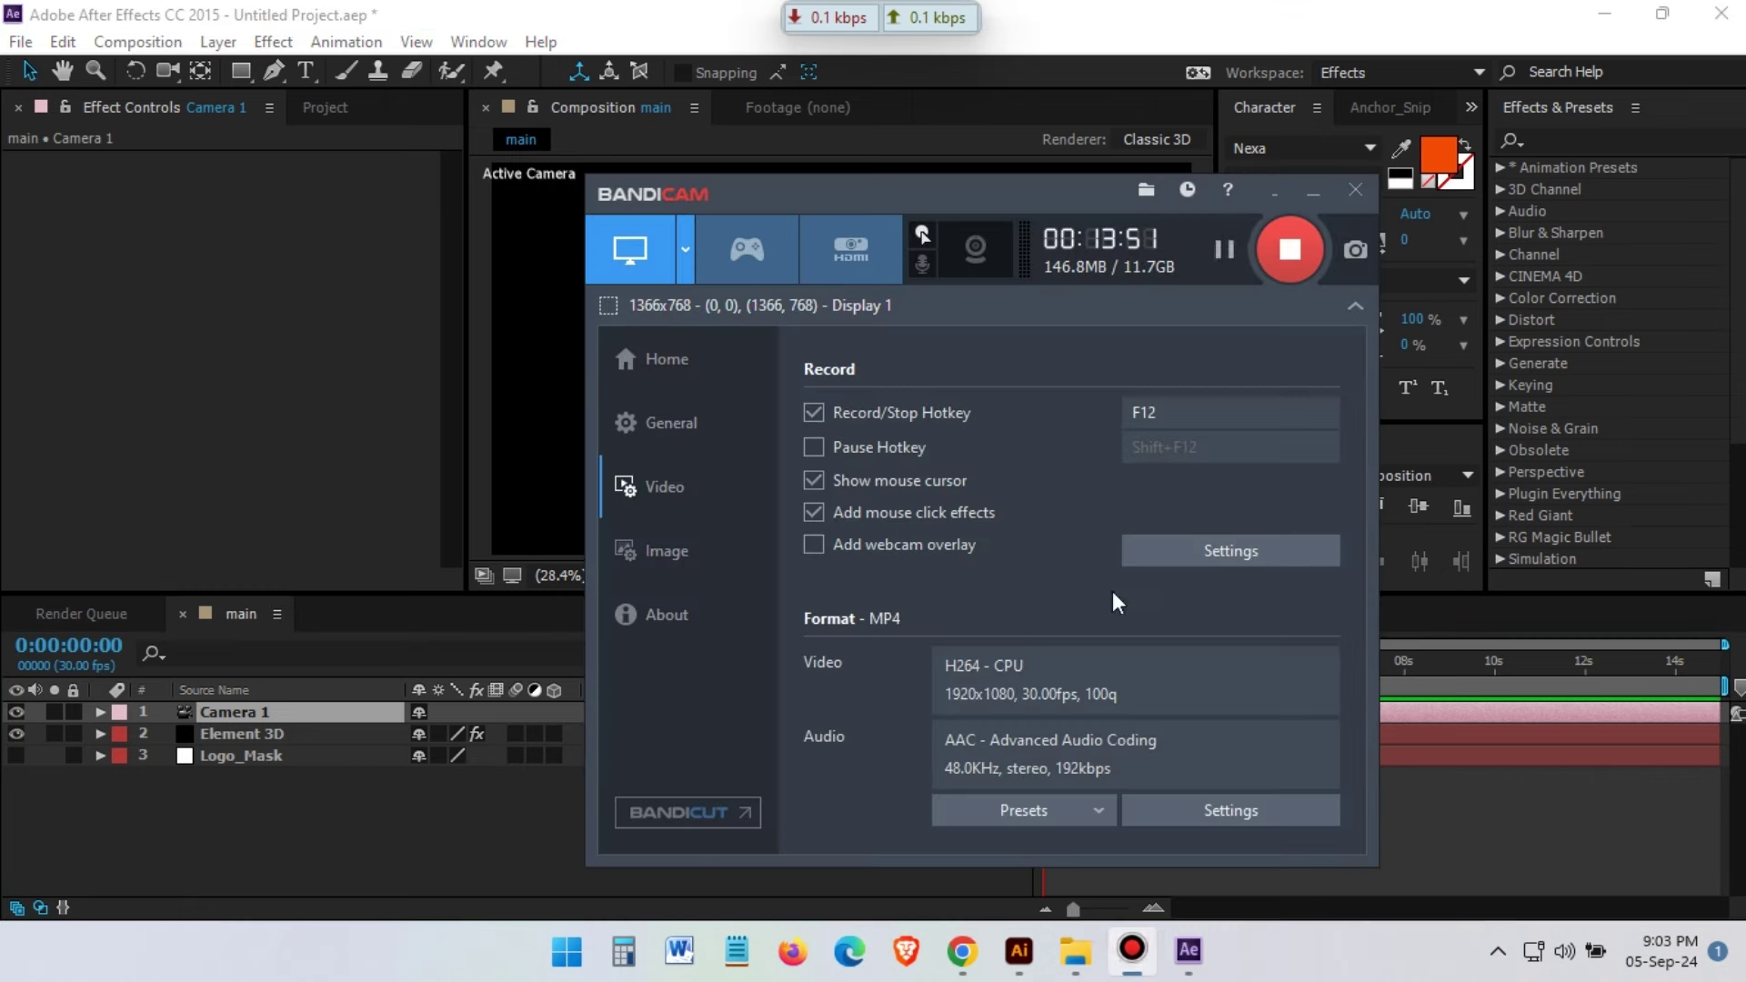
click(1312, 194)
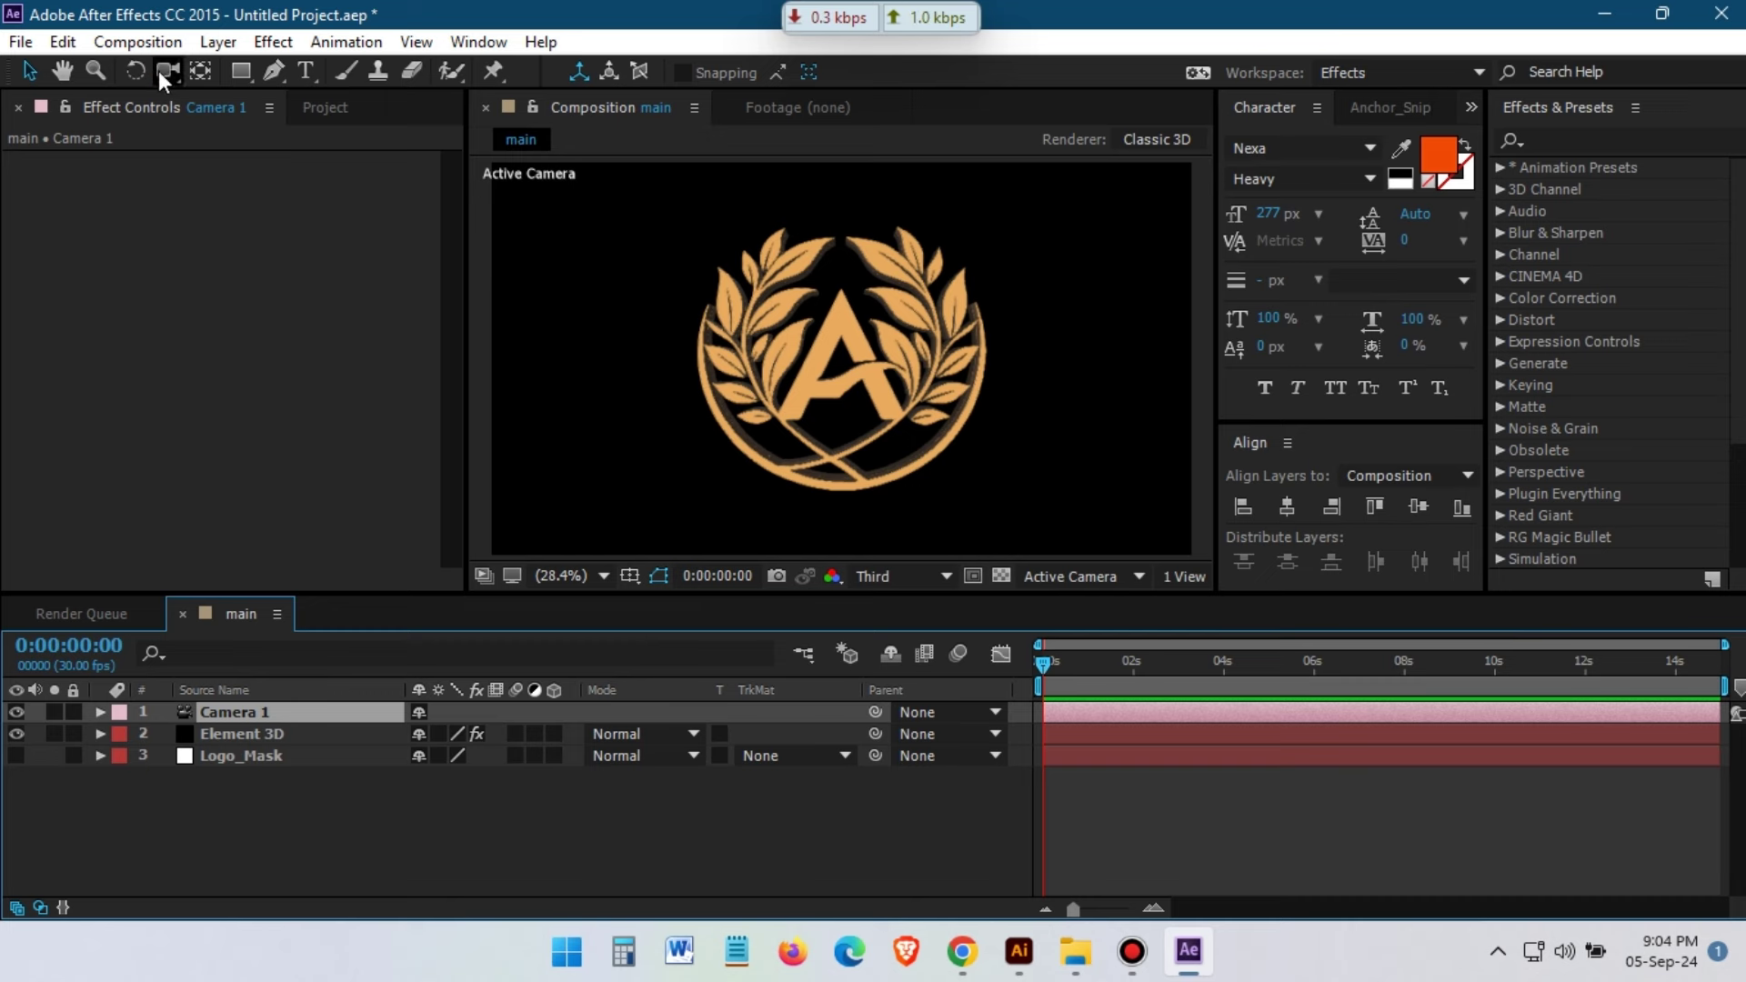
Orbit Camera 1 to a side view, dolly in close, and turn it edge-on to the logo
drag(160, 73, 244, 96)
mouse_move(792, 370)
mouse_down()
mouse_move(888, 355)
mouse_move(870, 347)
mouse_up()
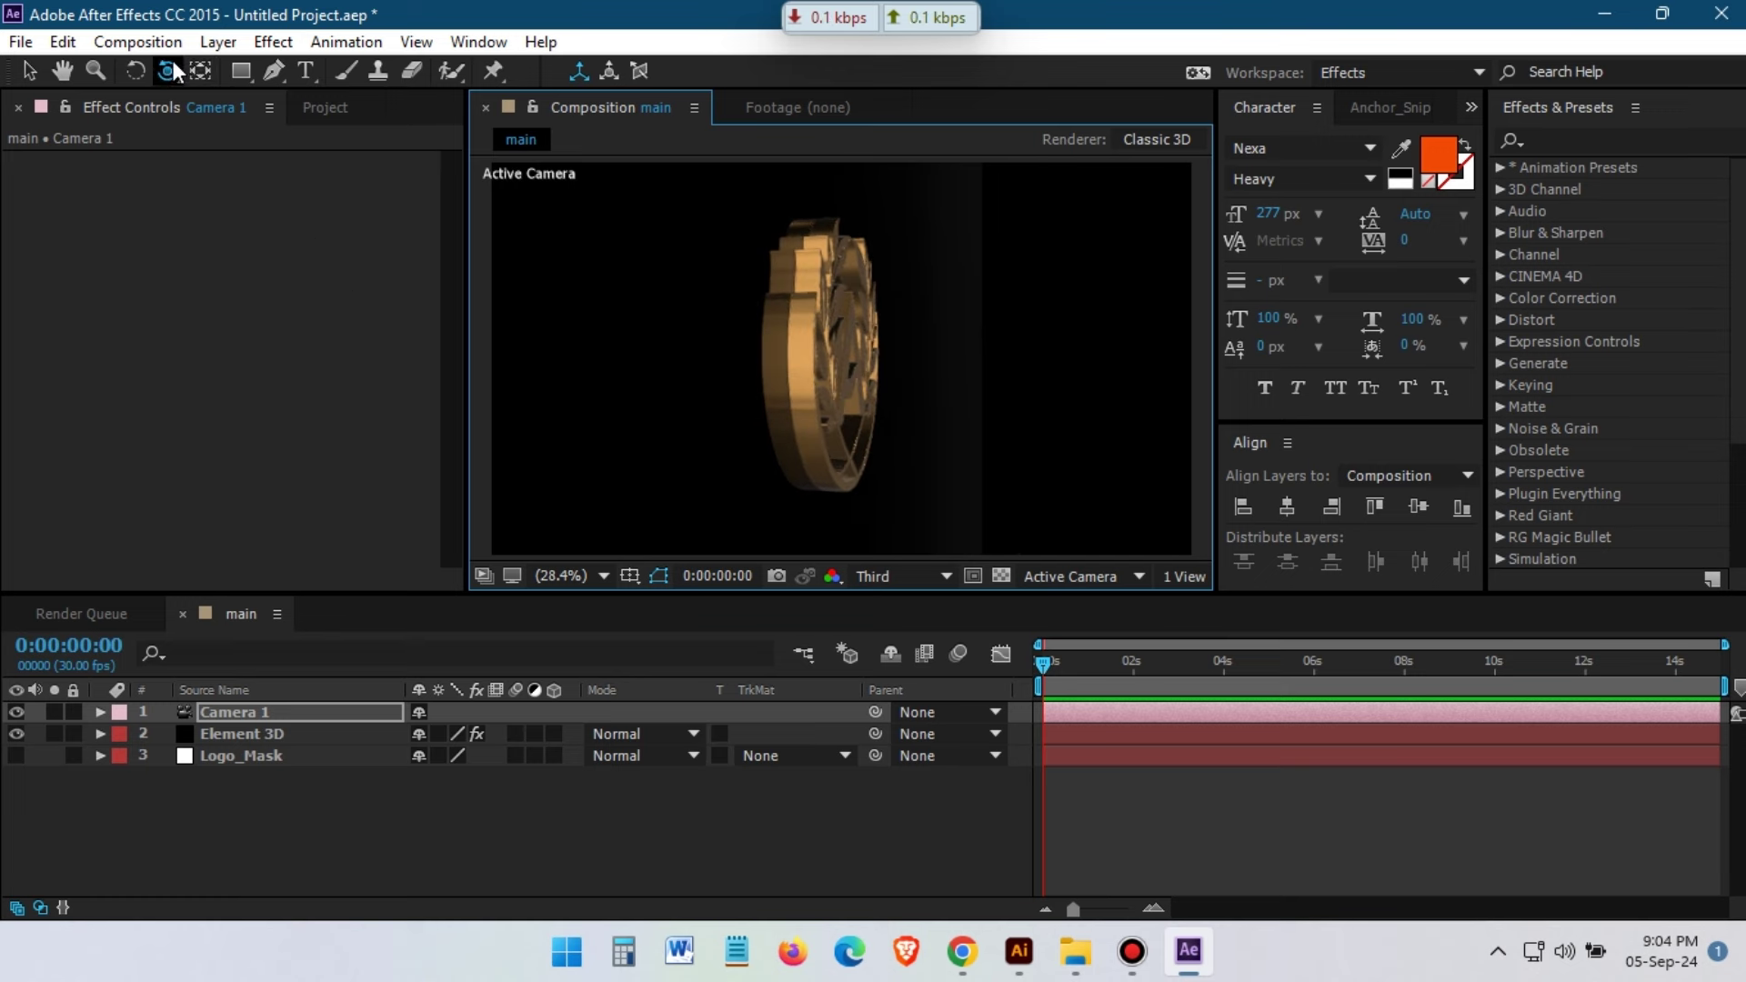
drag(176, 73, 263, 156)
mouse_move(823, 372)
mouse_down()
mouse_move(838, 249)
mouse_move(837, 291)
mouse_up()
drag(167, 70, 241, 114)
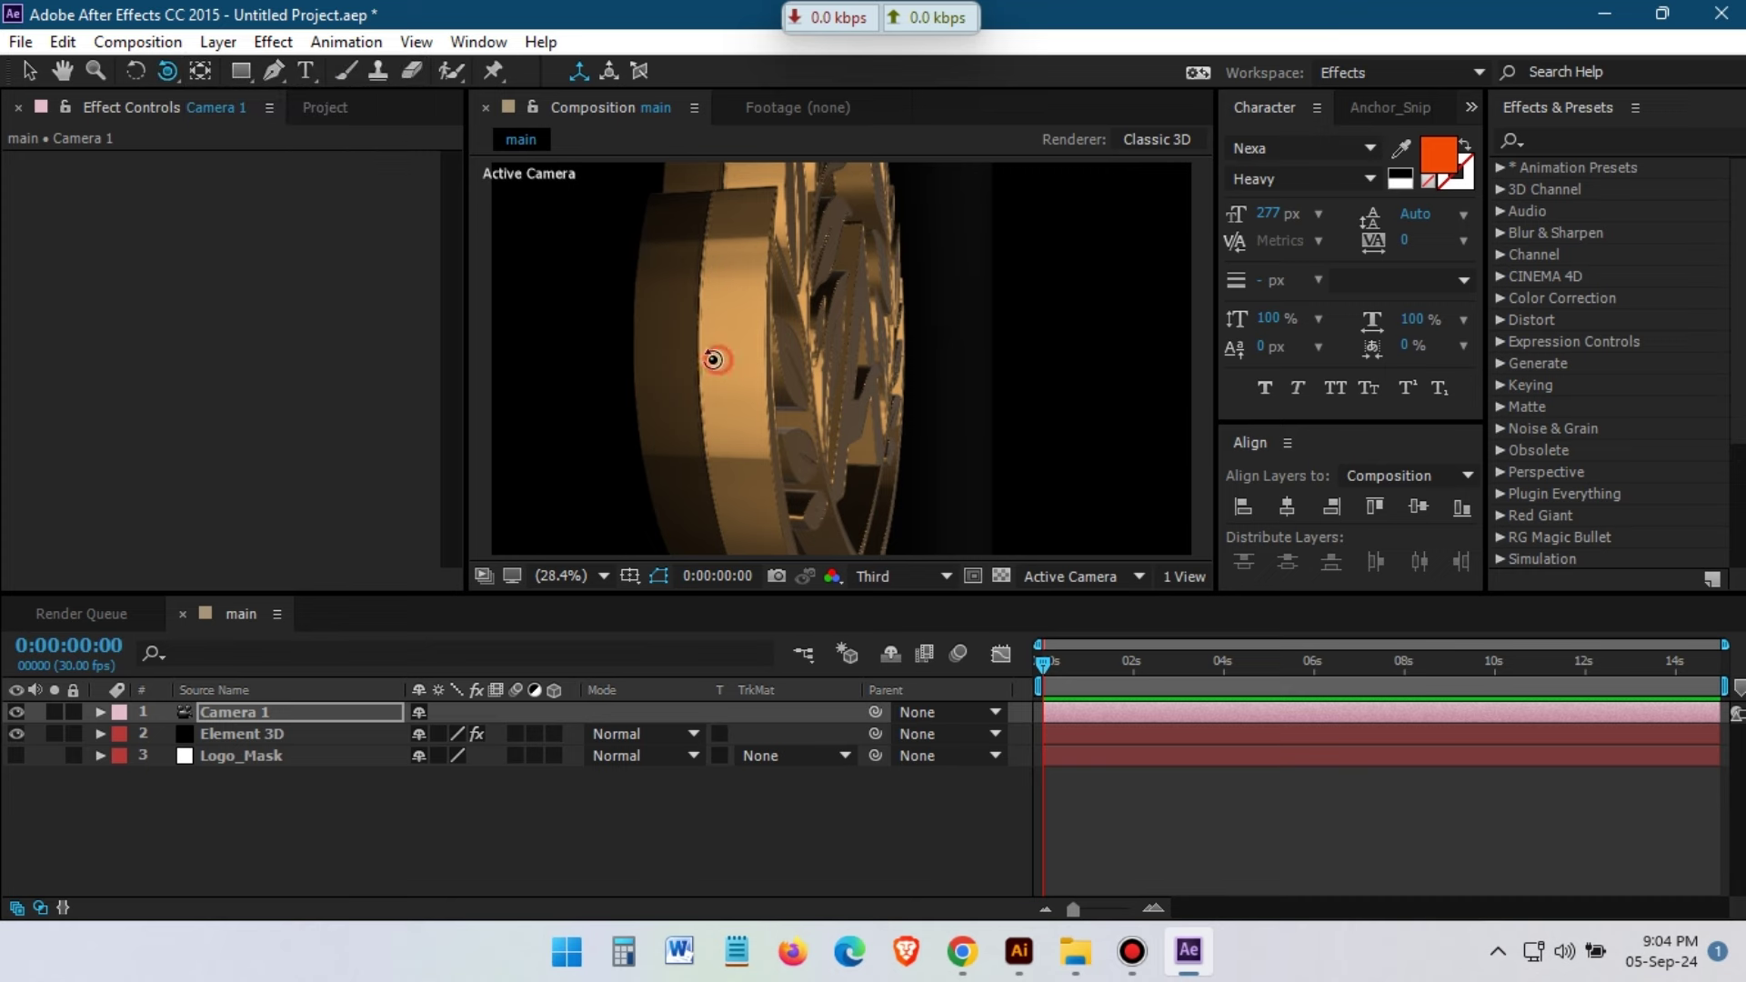
mouse_move(713, 359)
mouse_down()
mouse_move(175, 80)
mouse_move(241, 125)
mouse_up()
drag(724, 358, 849, 358)
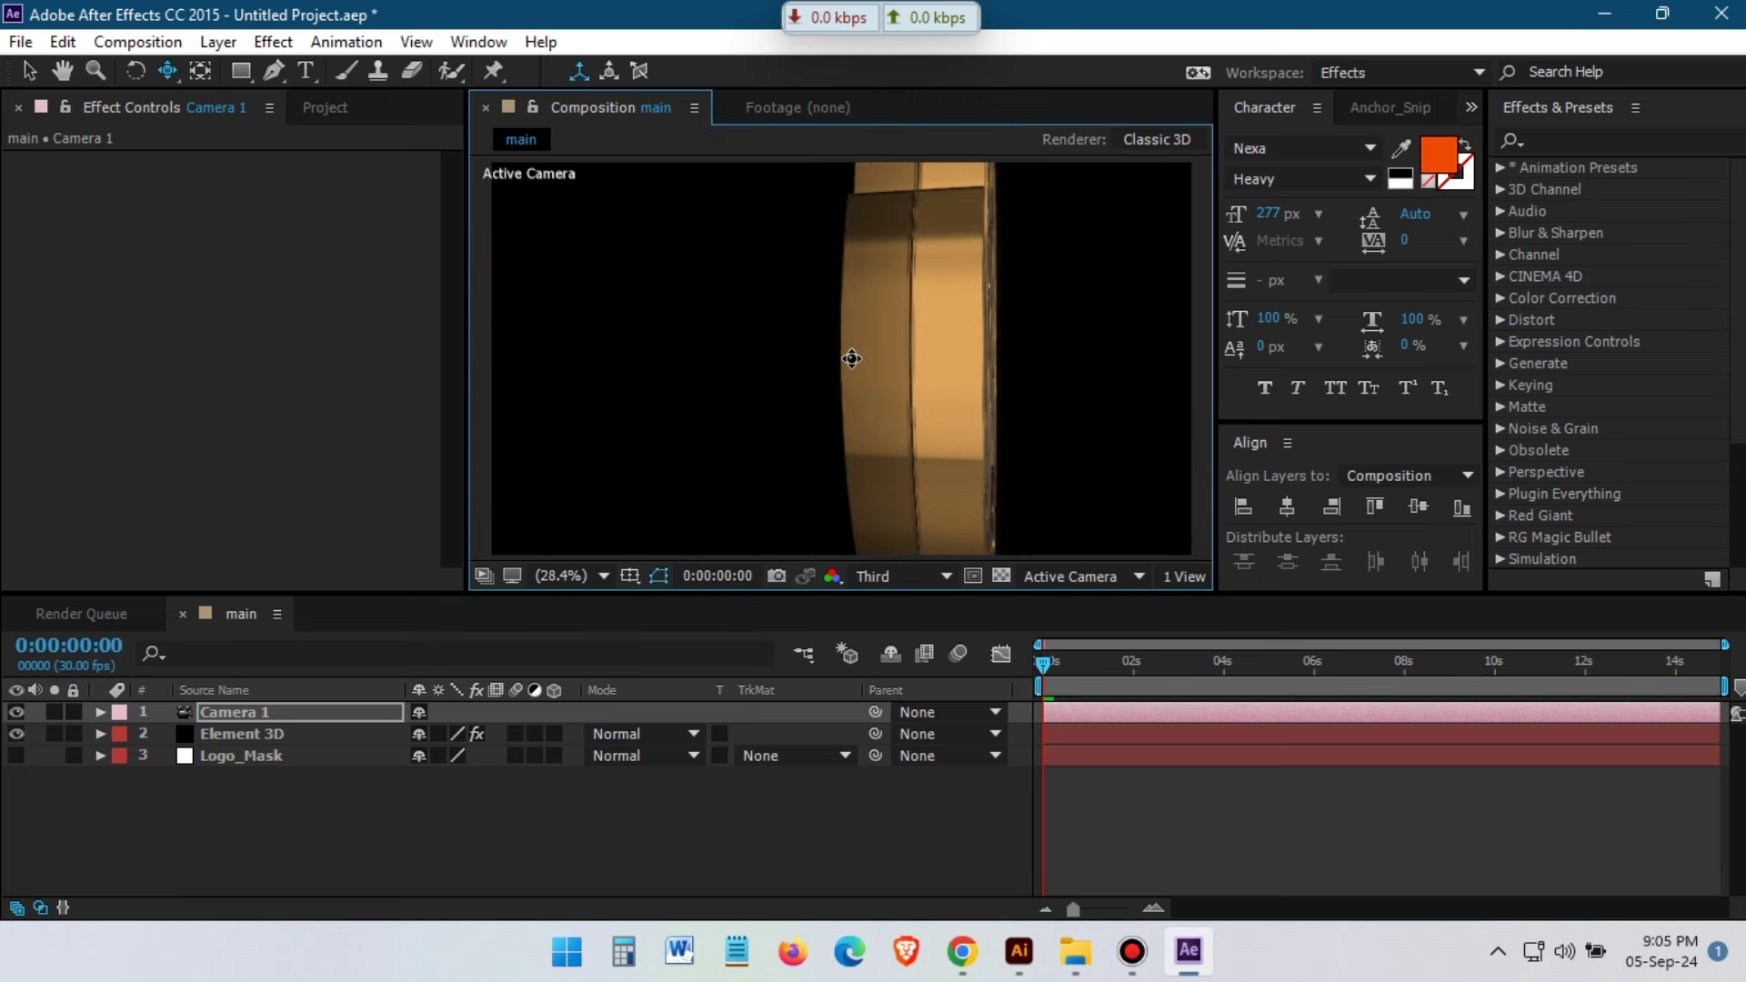
Refine Camera 1's steep side angle with small orbits and a pan to reframe the wreath
drag(160, 78, 241, 97)
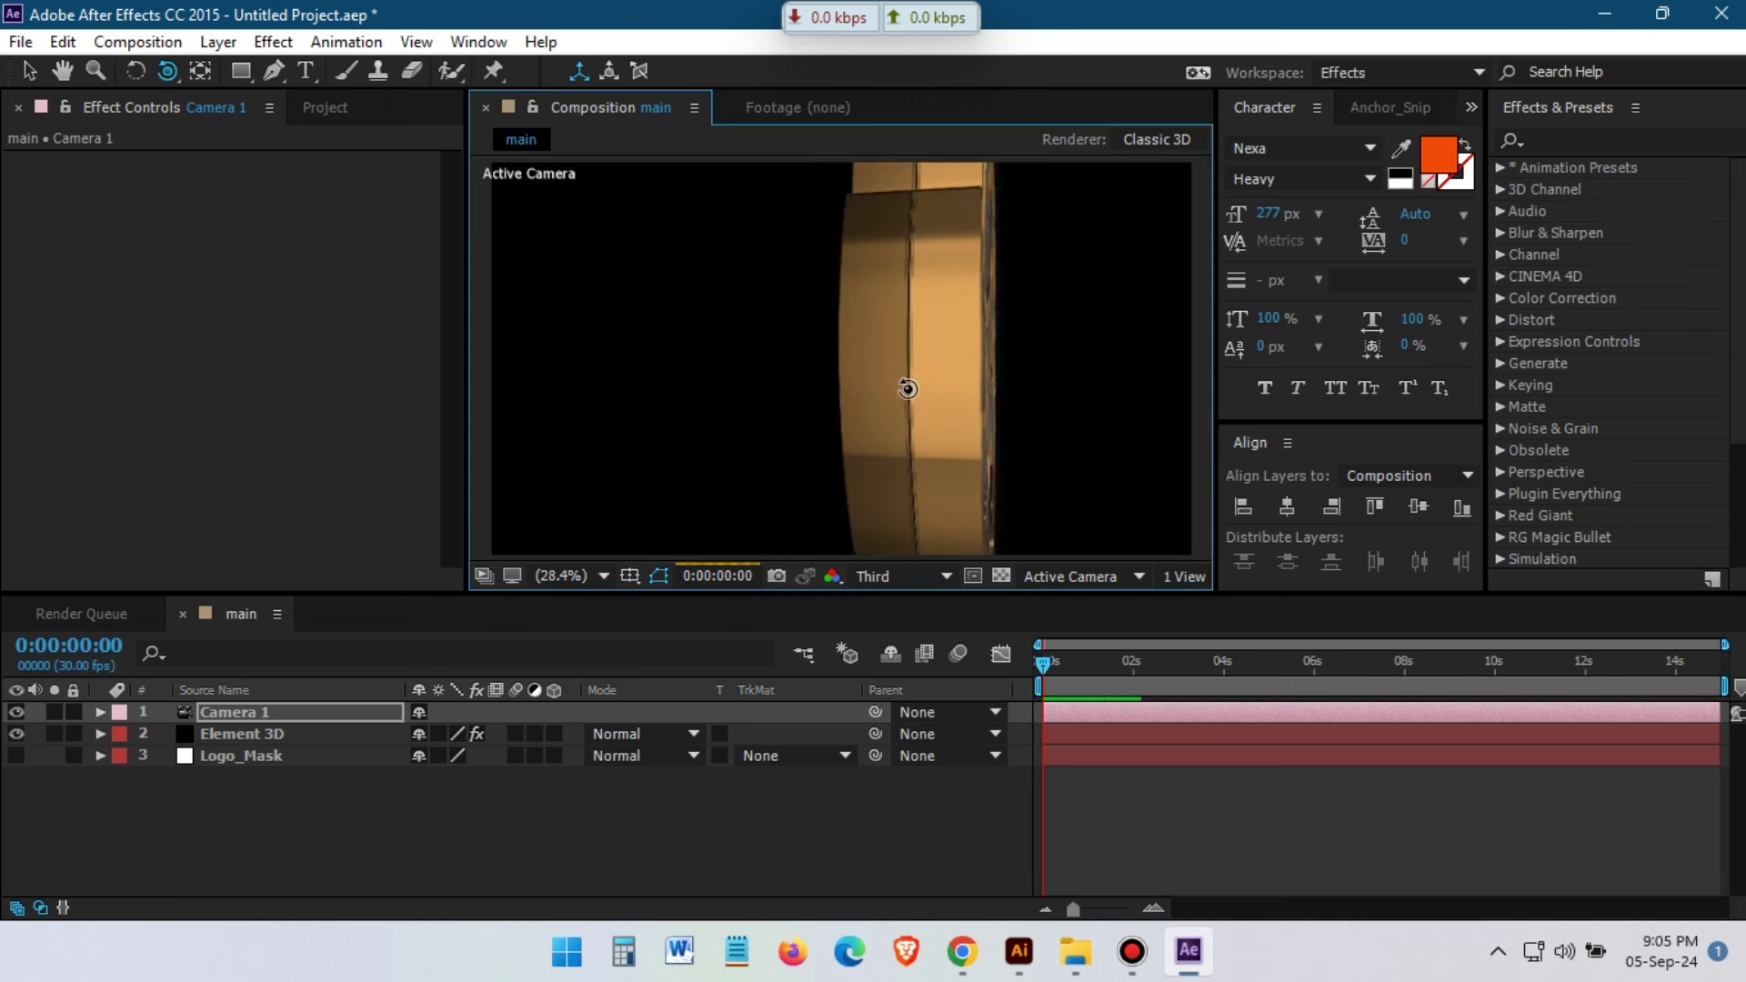
drag(914, 389, 866, 391)
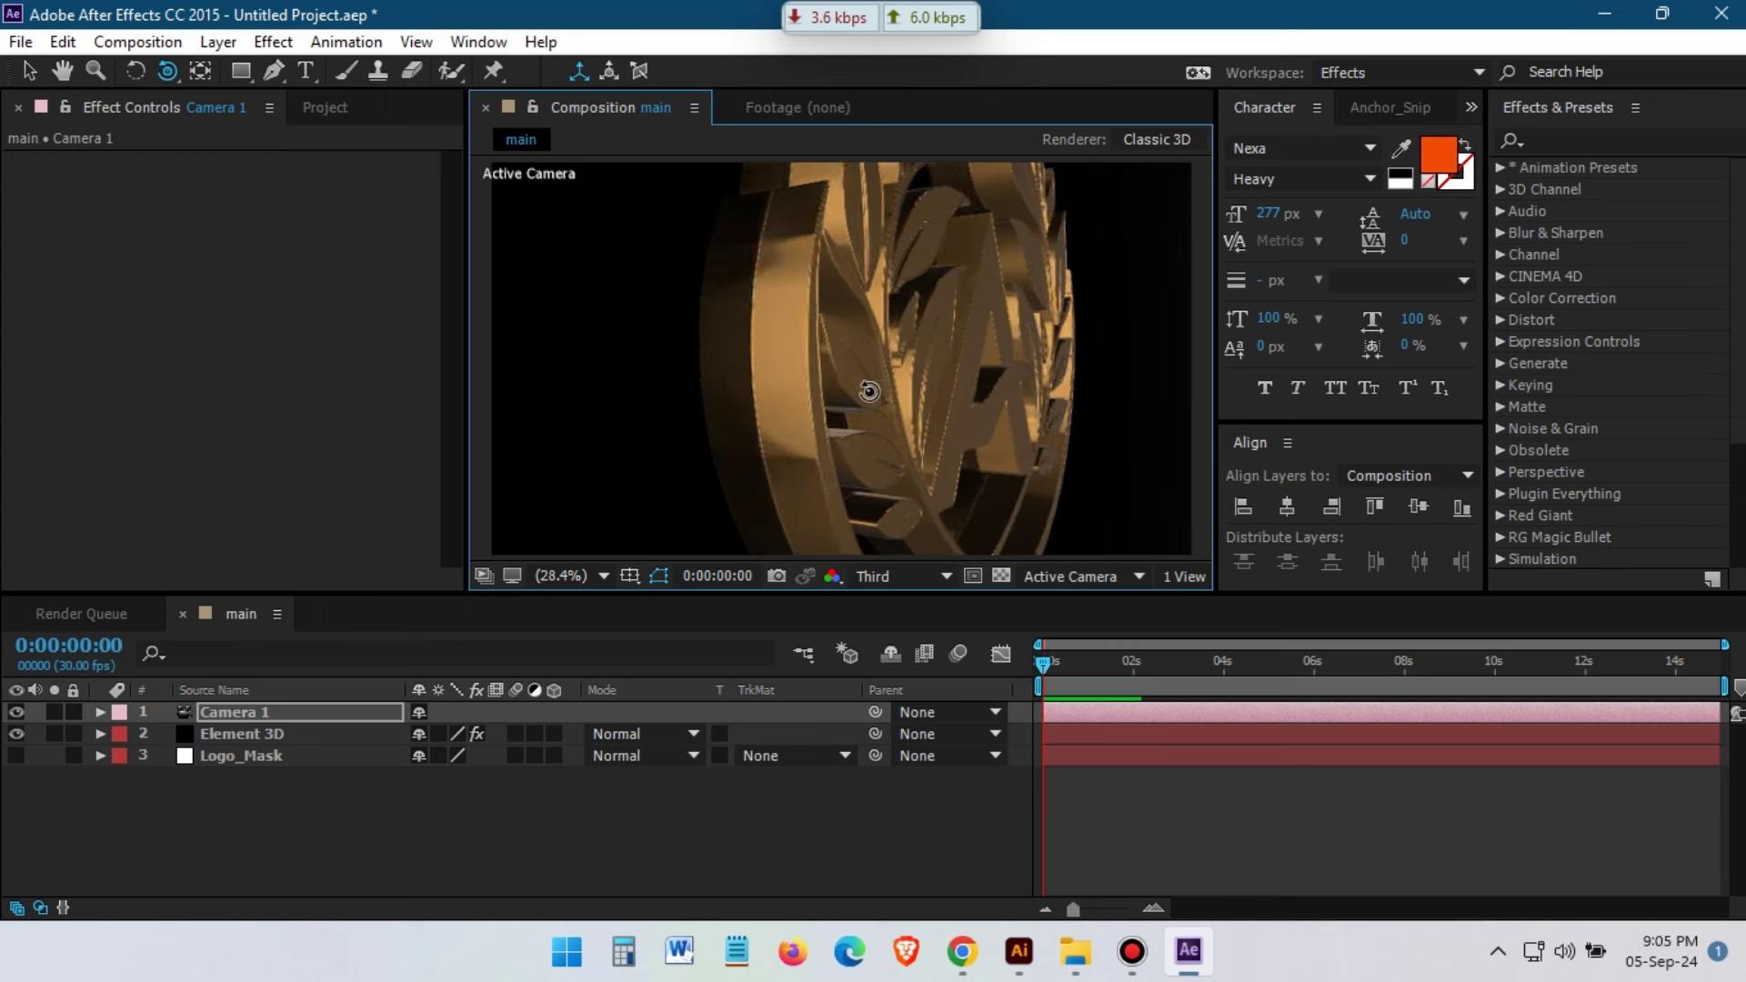
drag(864, 391, 877, 390)
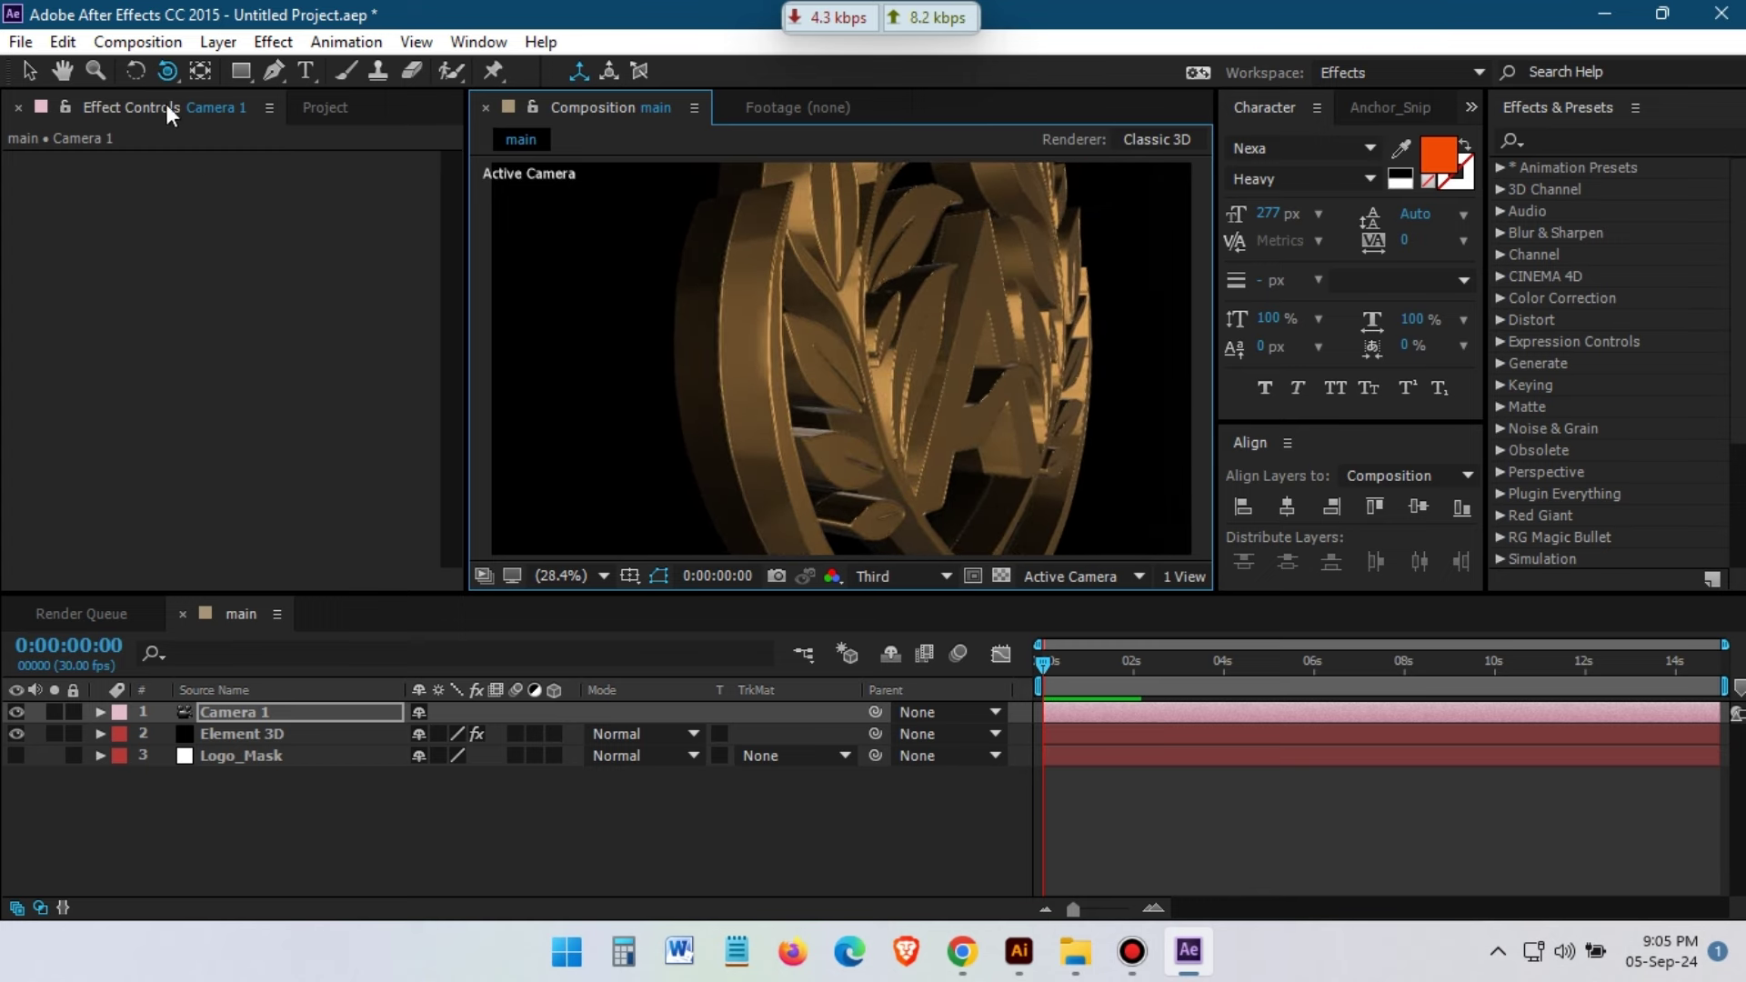
drag(167, 70, 227, 100)
drag(927, 249, 937, 324)
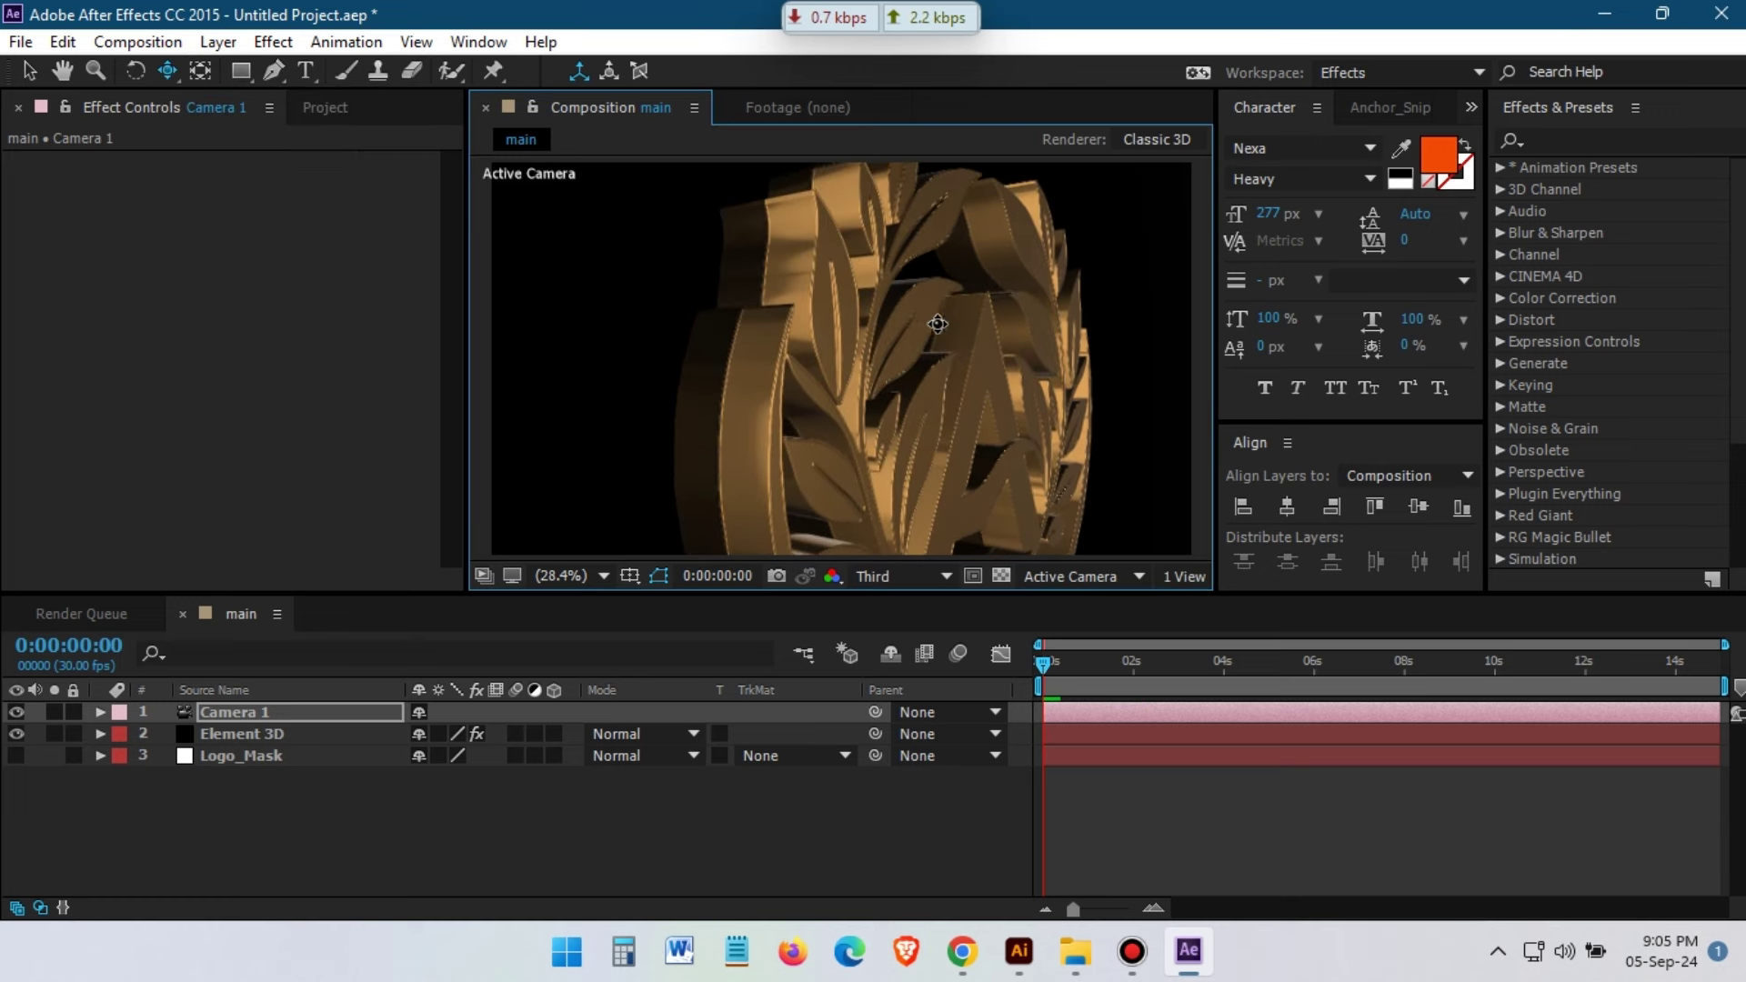
drag(168, 70, 199, 80)
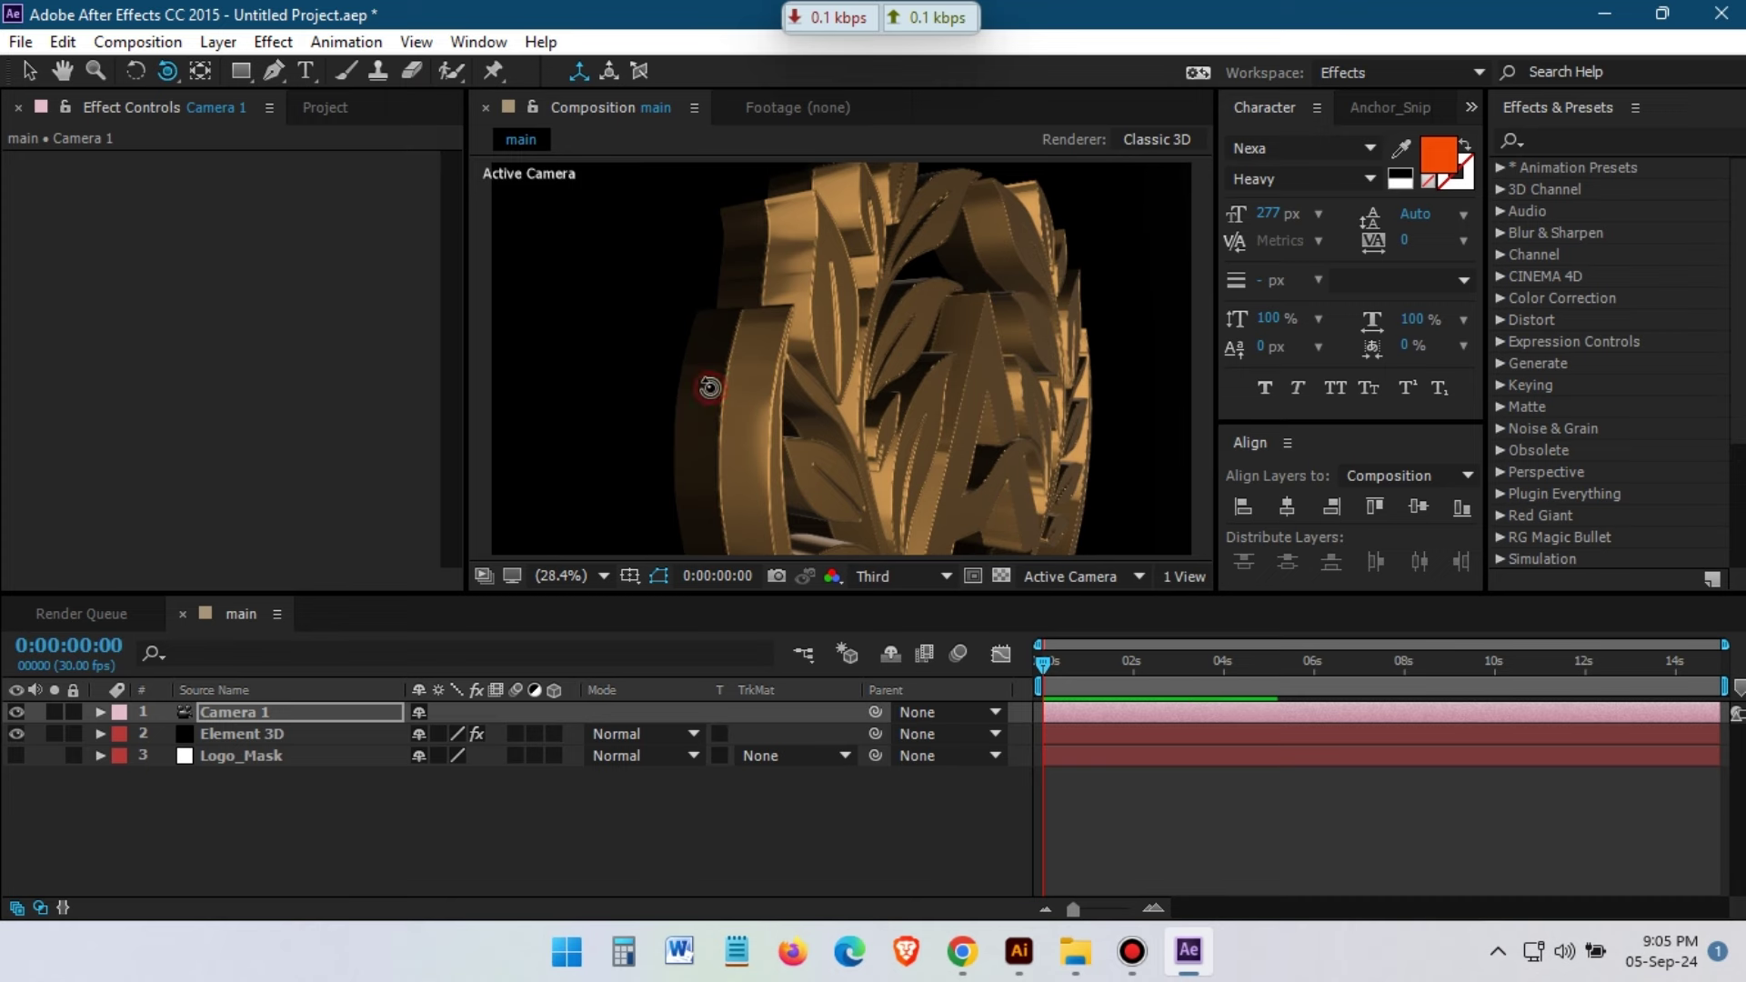
mouse_move(709, 388)
mouse_down()
mouse_move(742, 385)
mouse_move(723, 383)
mouse_up()
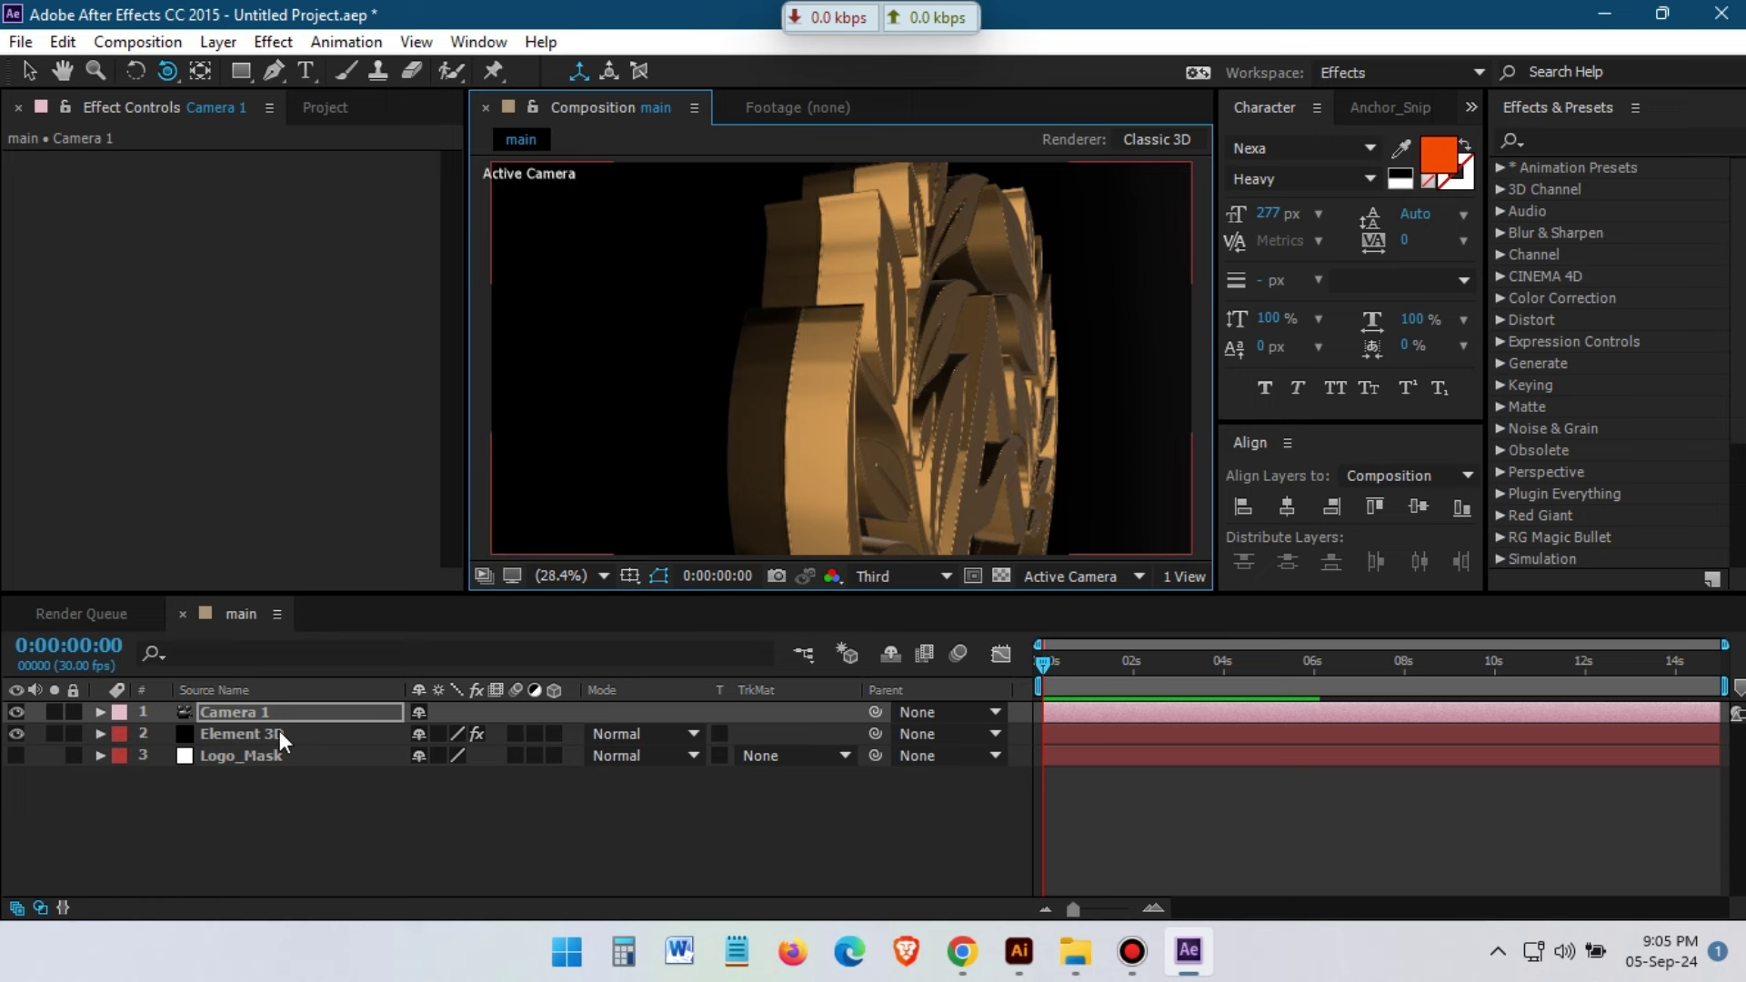
Reveal Camera 1's Position and Point of Interest and set their keyframes at 0s
key(p)
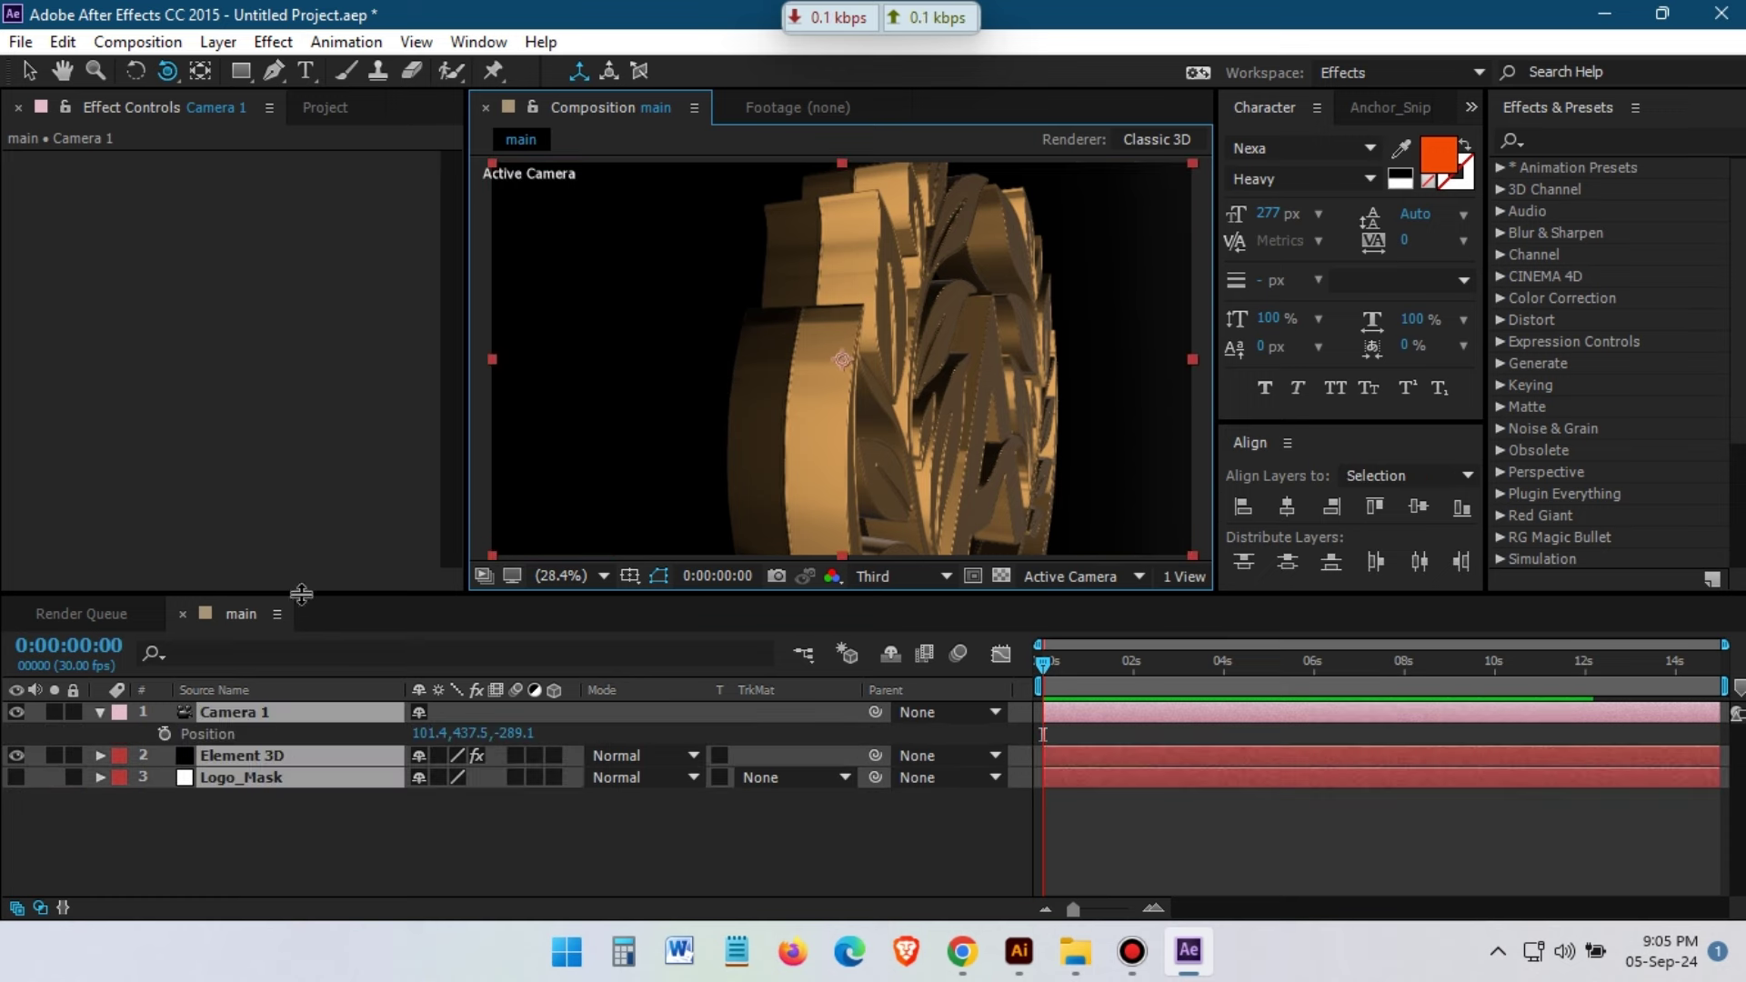
click(248, 718)
key(p)
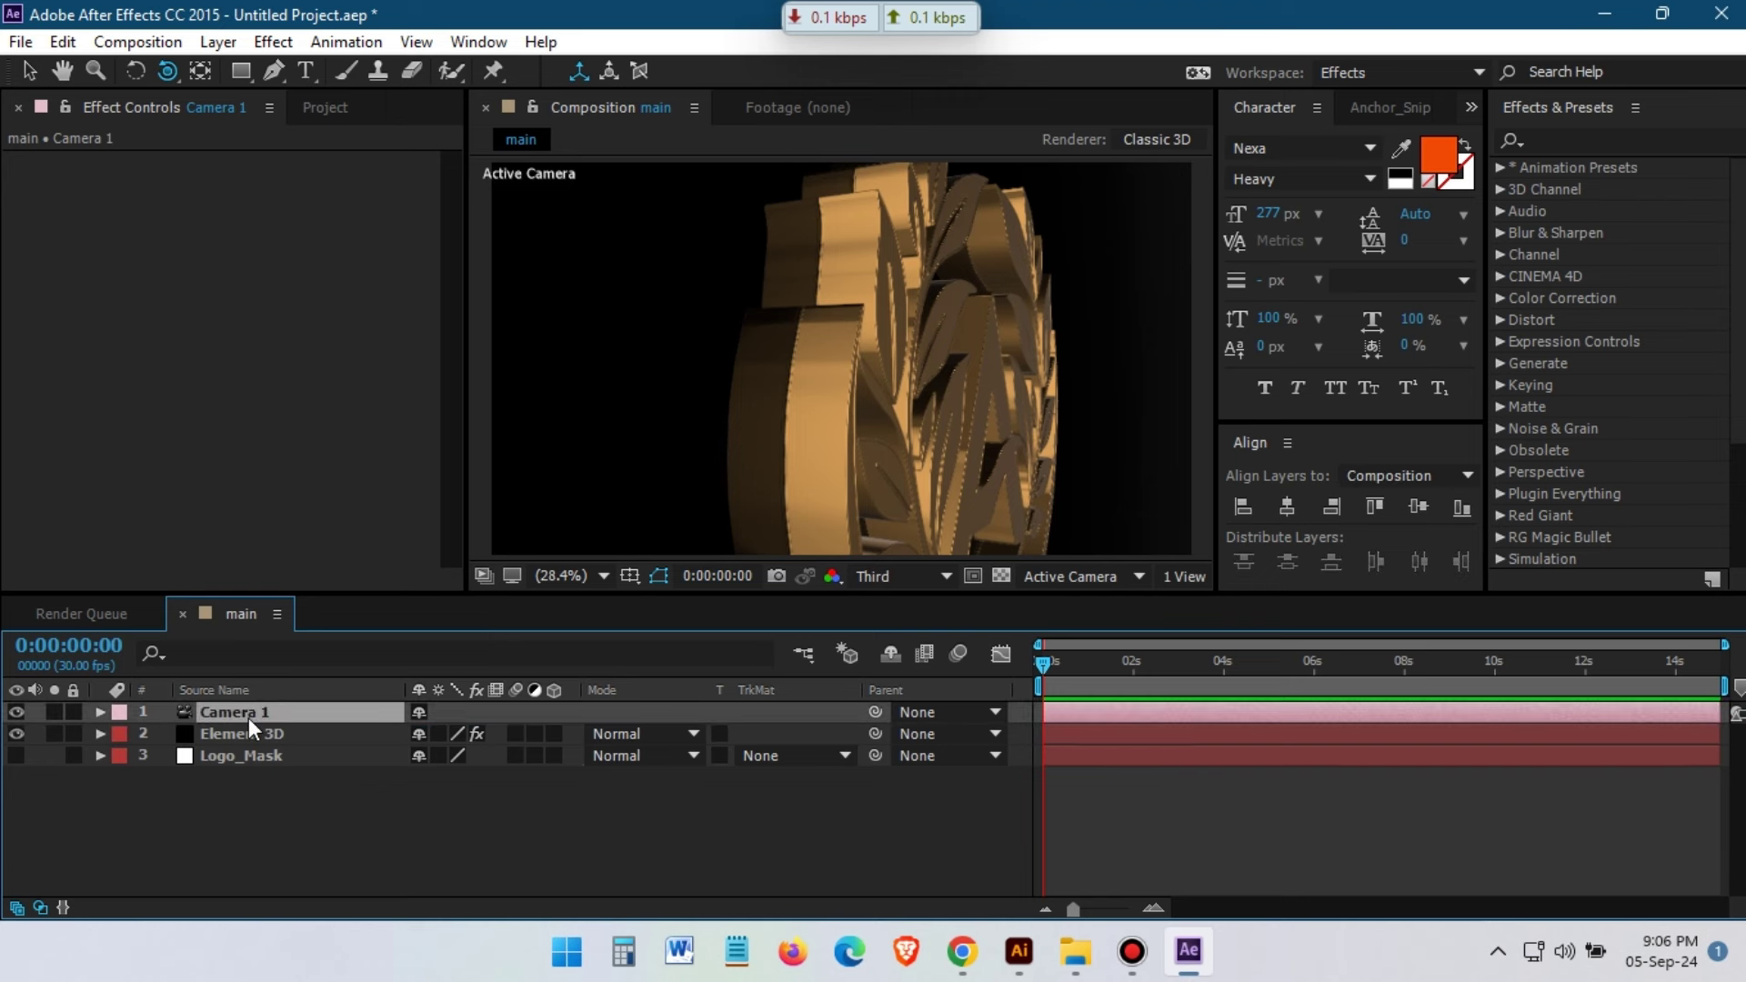
key(p)
key(shift+a)
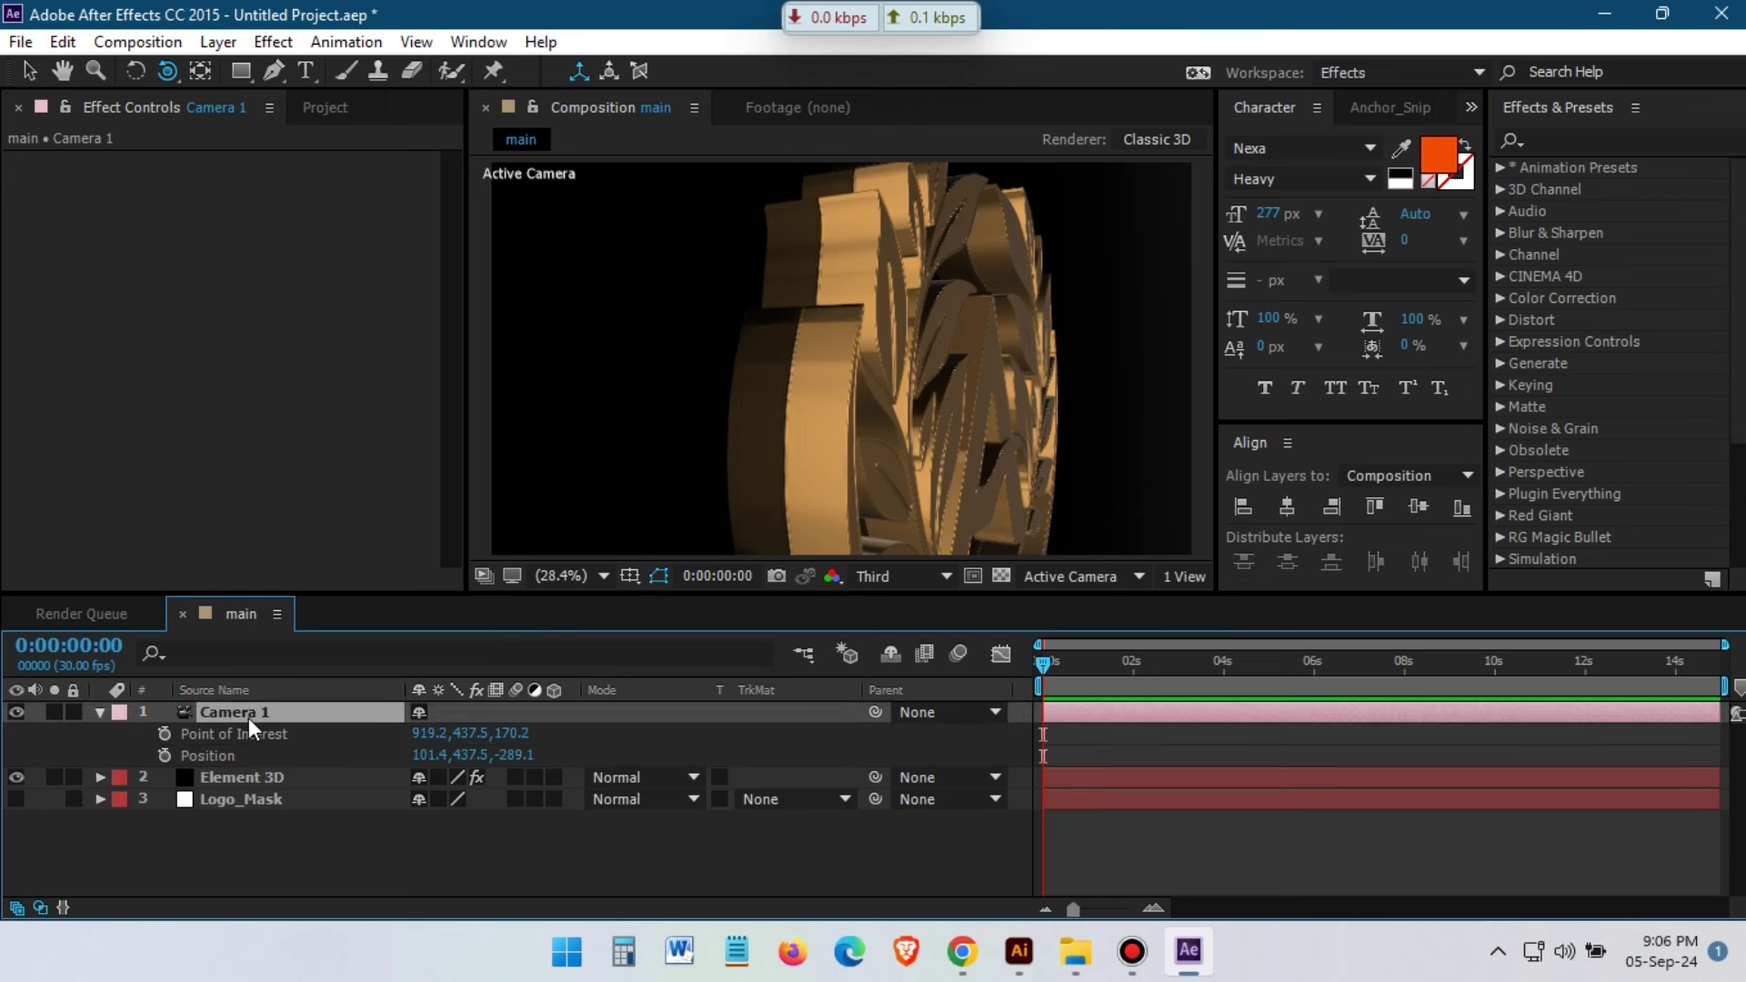
click(164, 756)
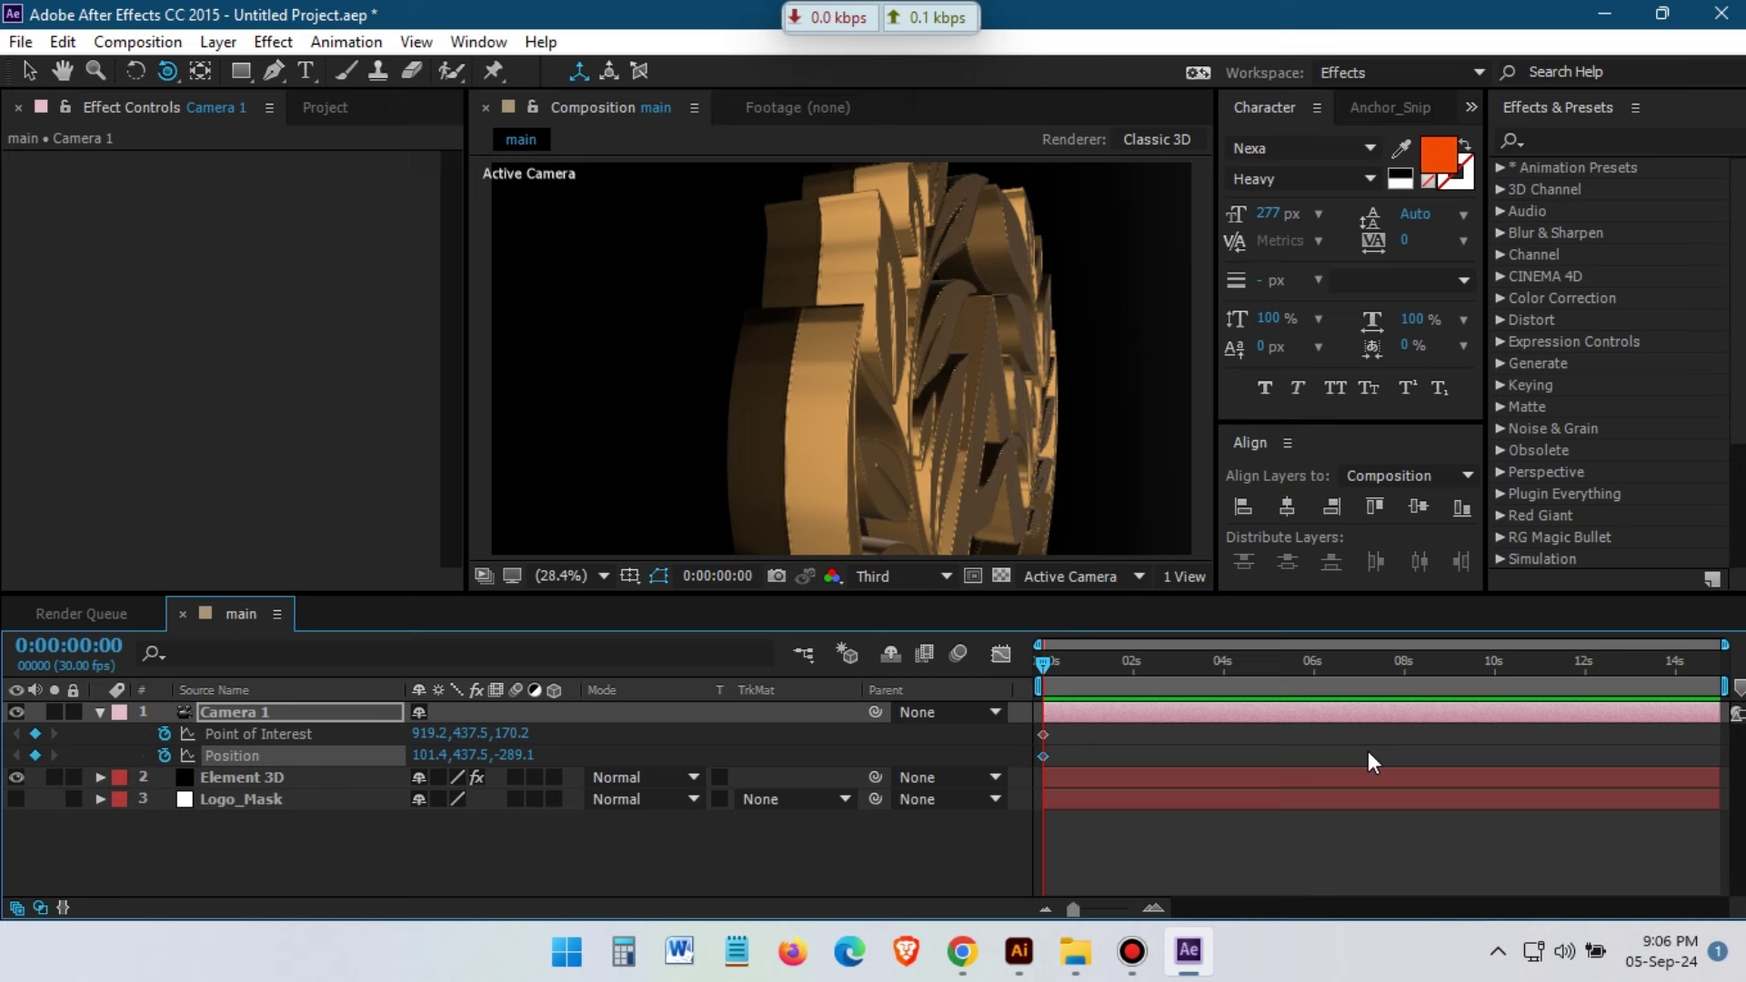
At about 5s, orbit and pan Camera 1 to a close-up of the laurel and A
click(1271, 679)
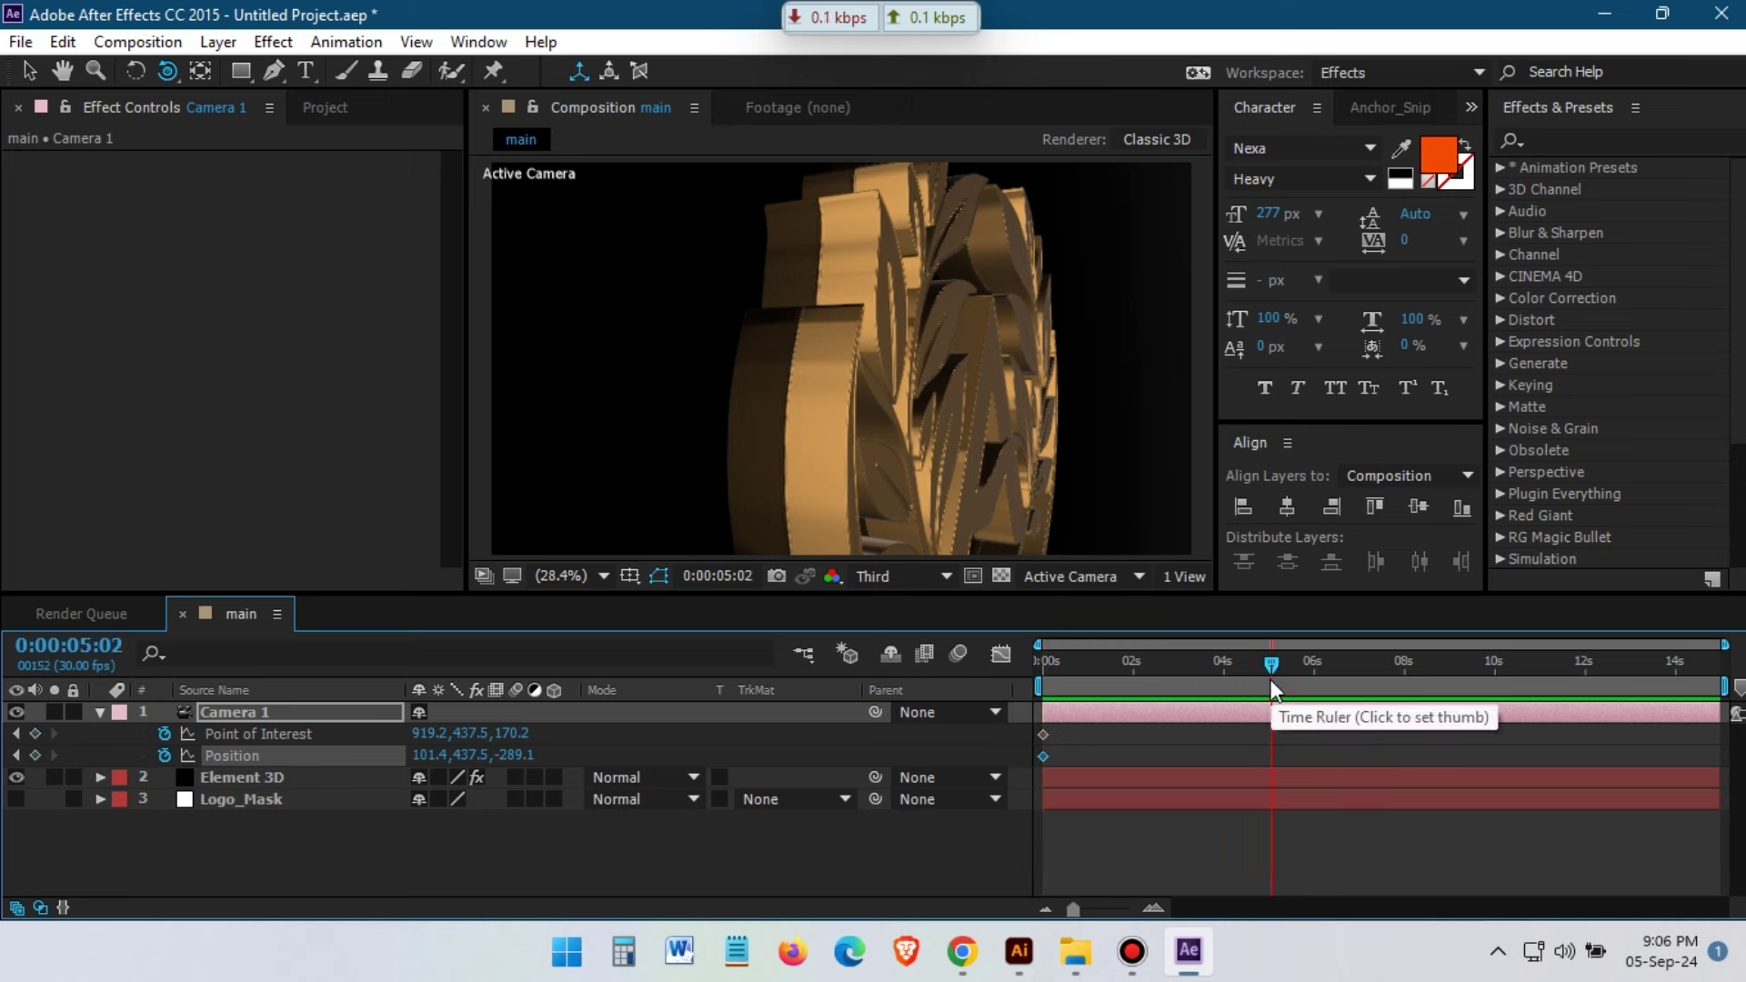
key(Page_Up)
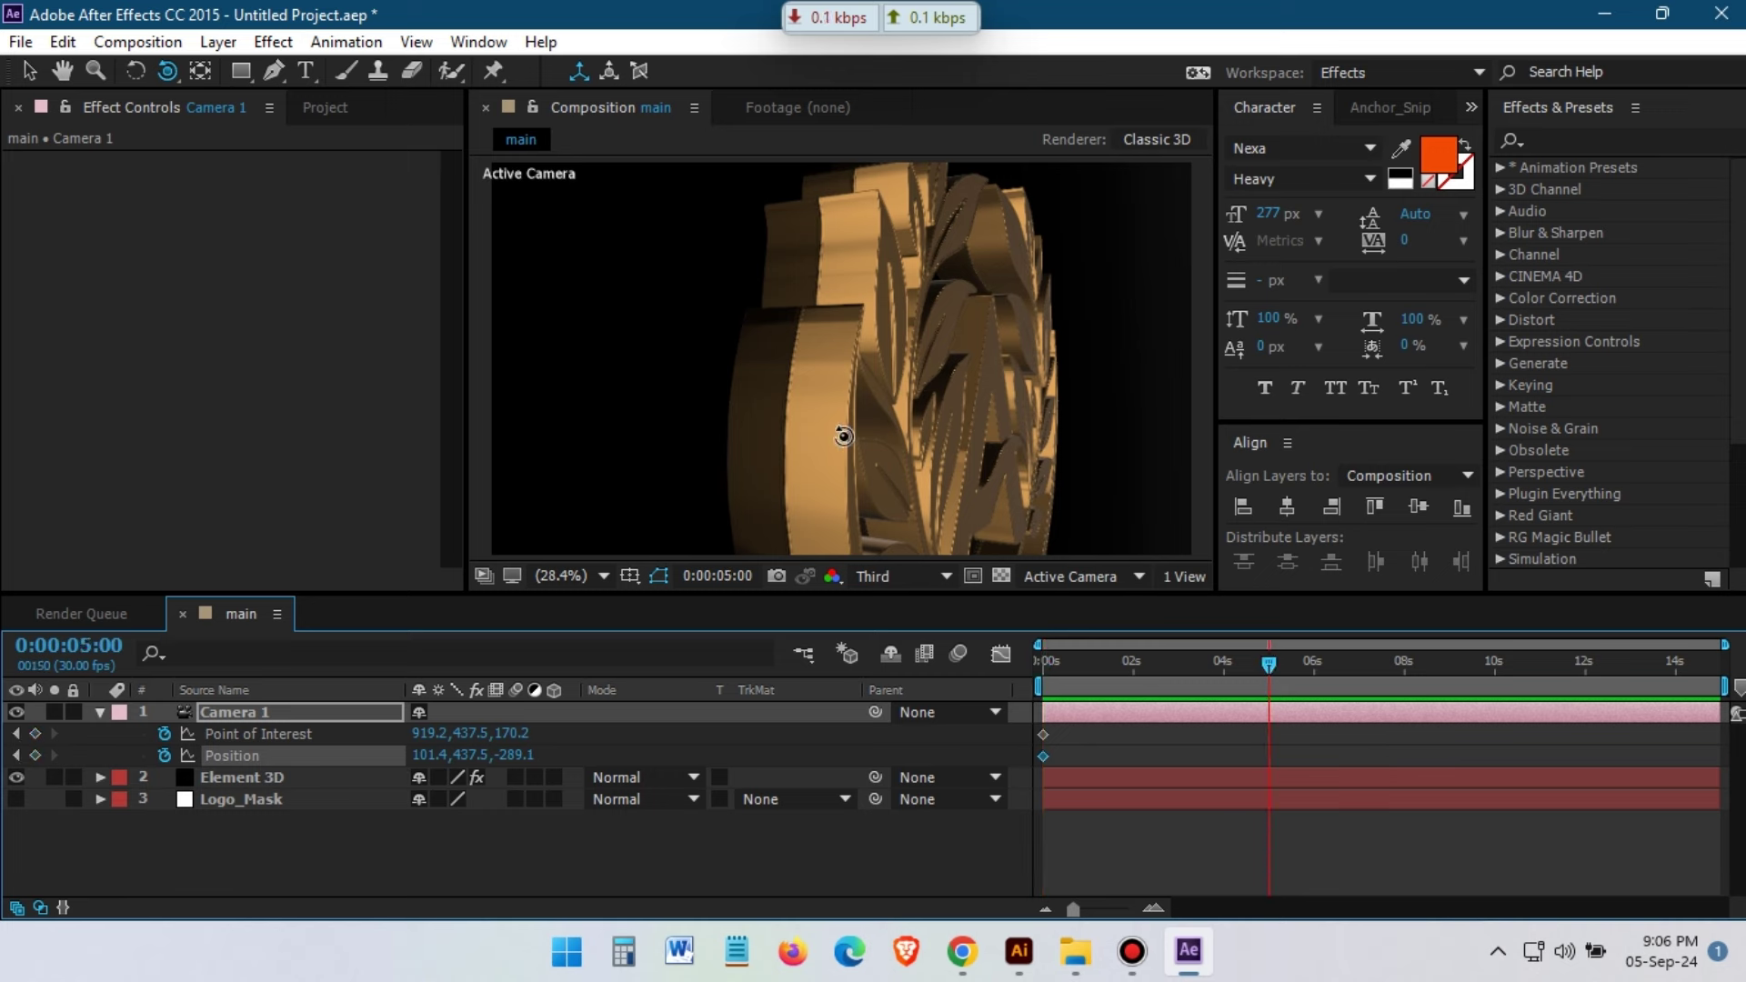
drag(837, 429, 788, 423)
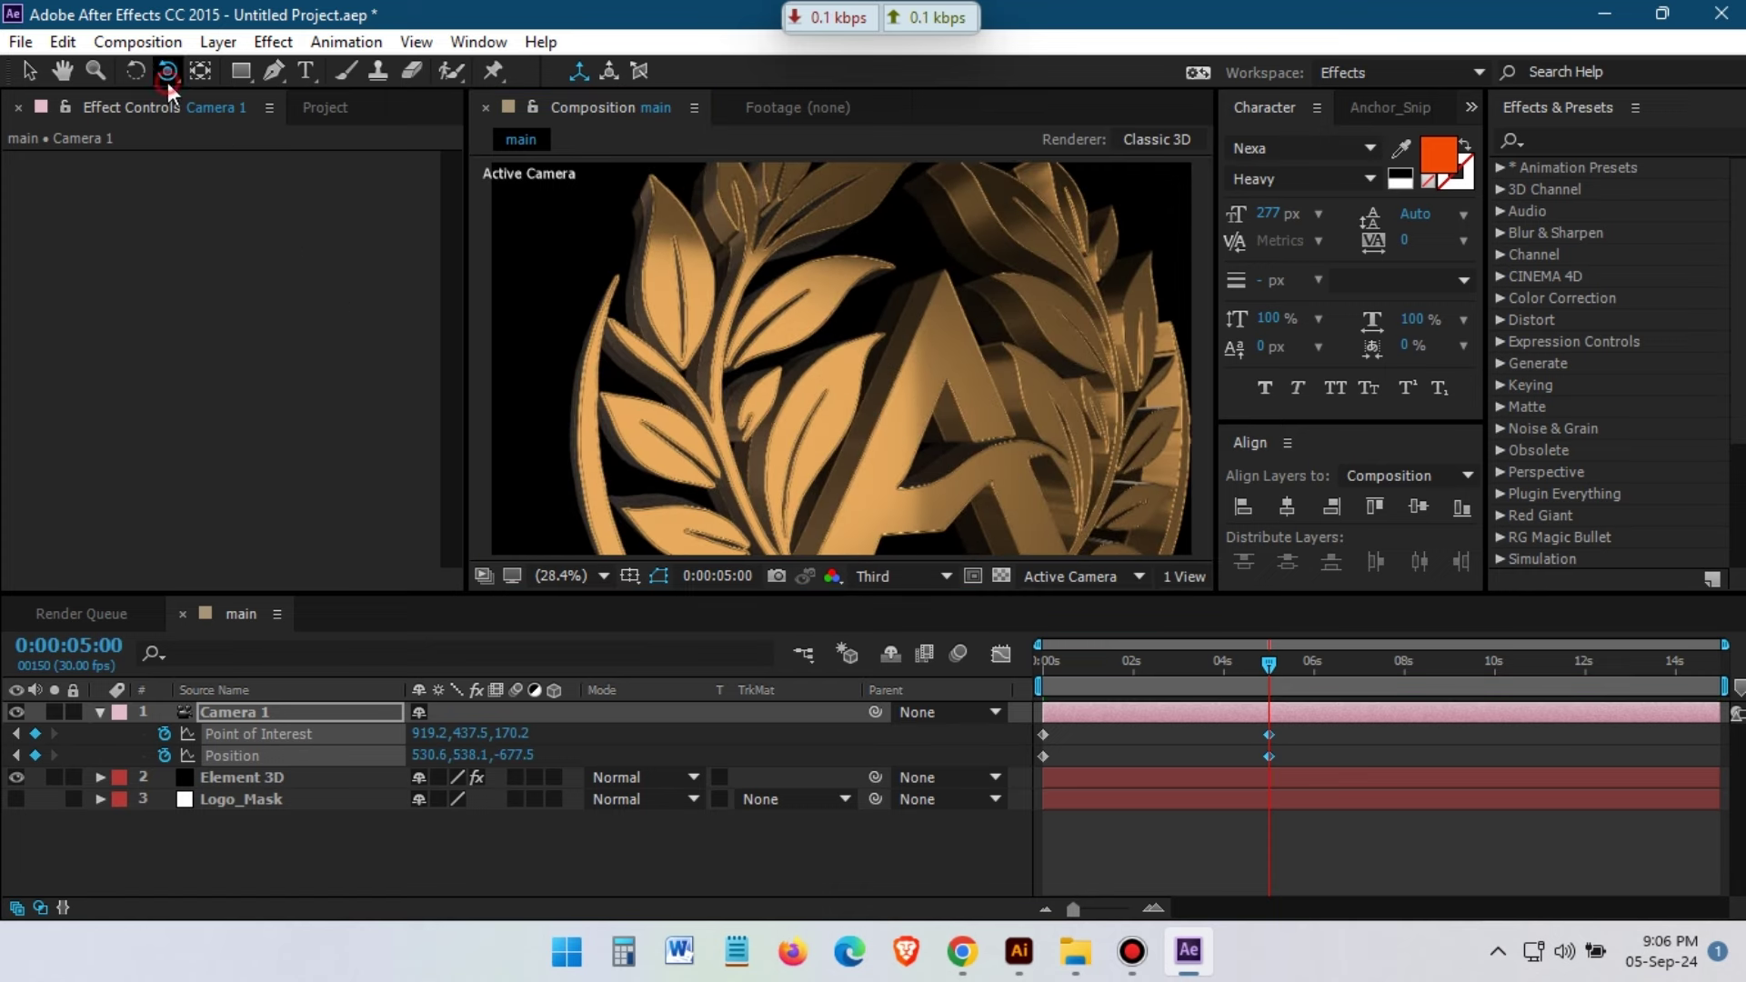
drag(168, 70, 264, 113)
drag(779, 331, 703, 342)
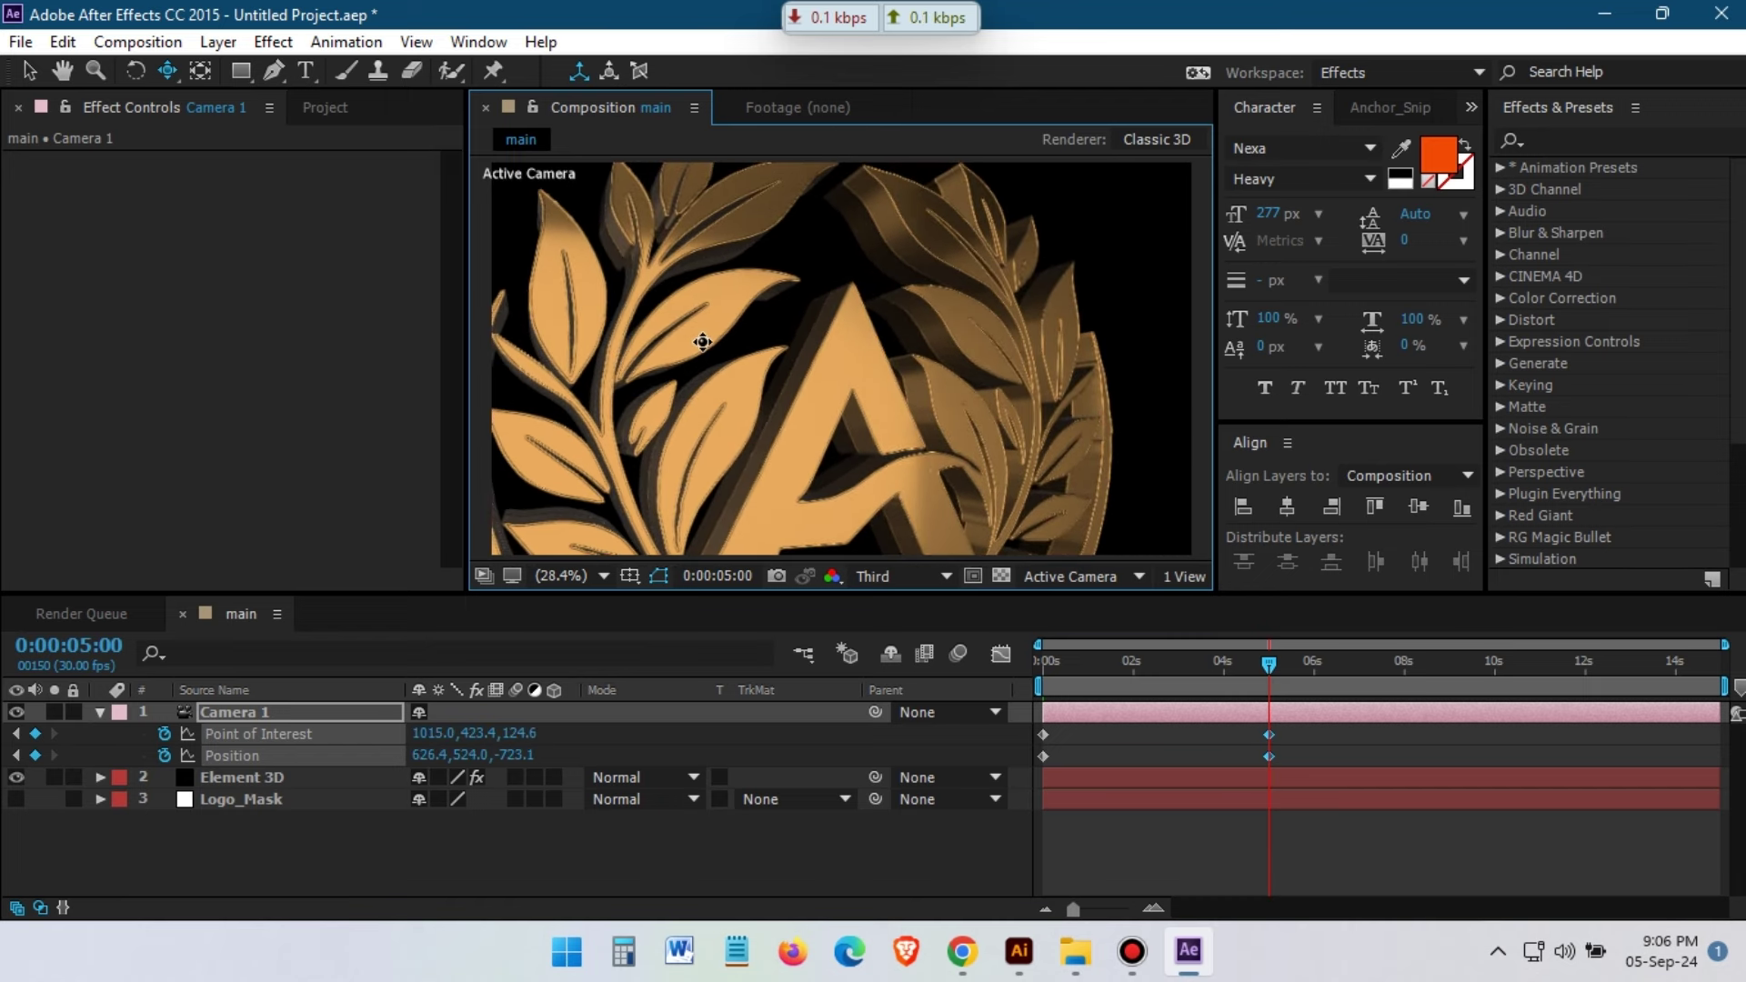
Return to 0s and slightly nudge the starting camera angle
click(992, 708)
key(Home)
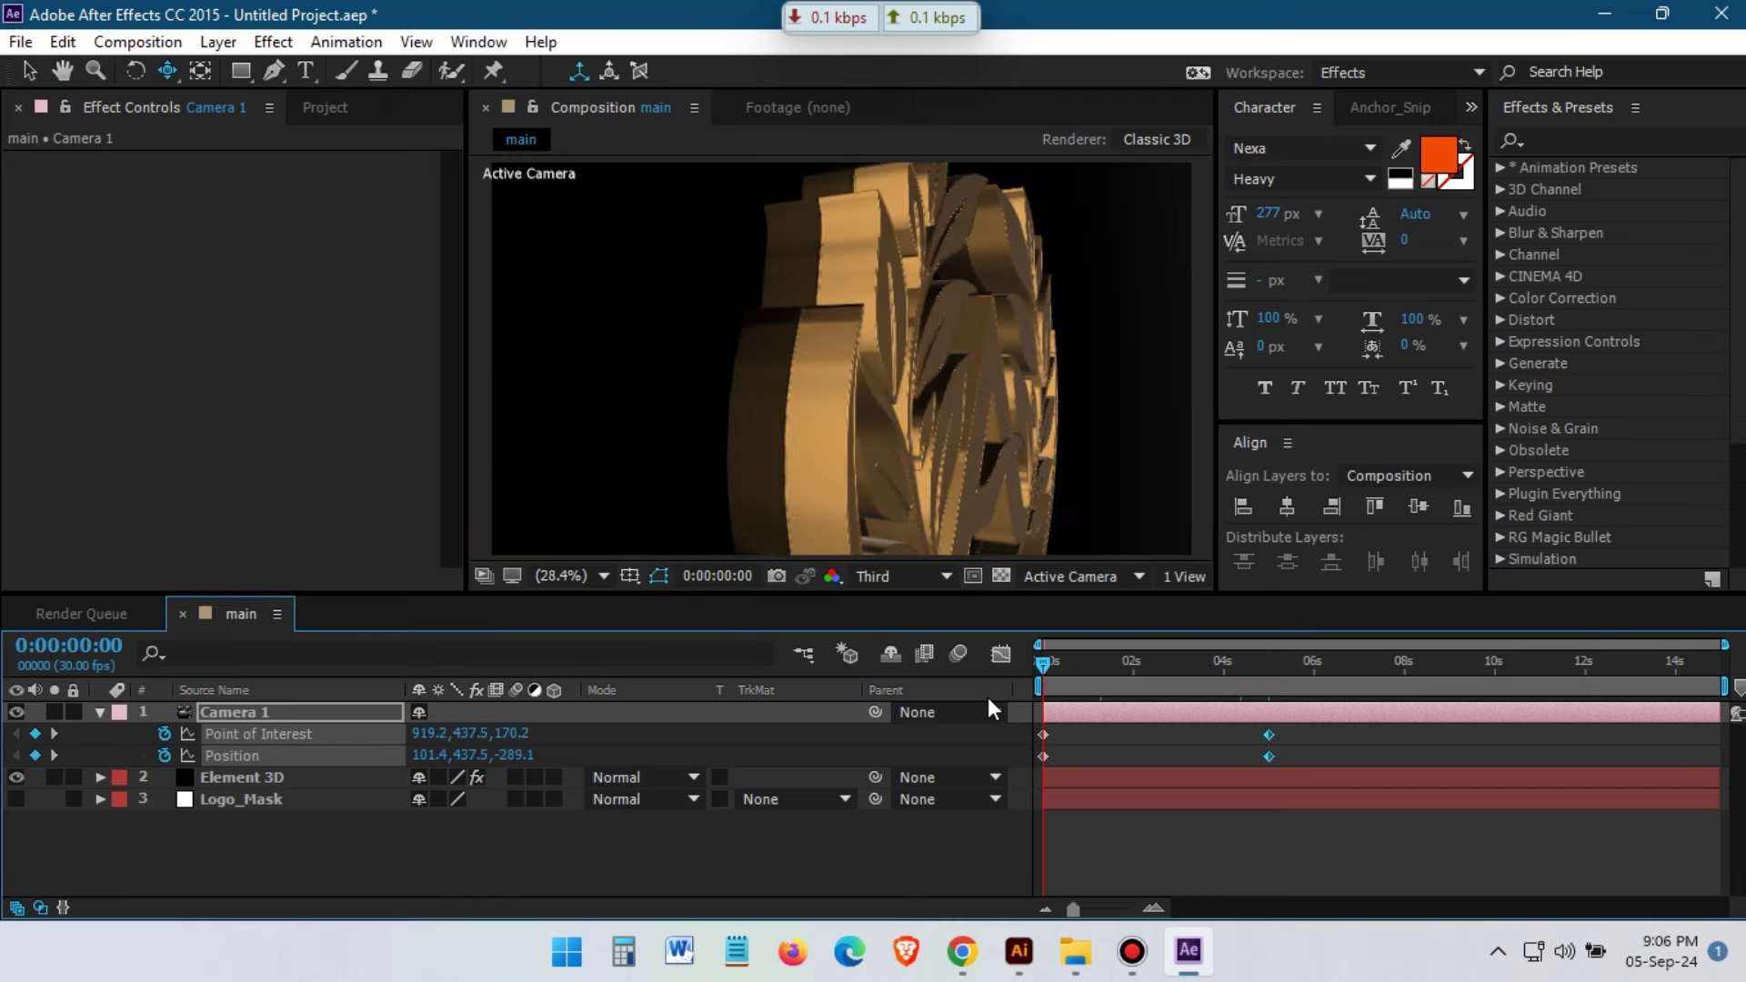
drag(1078, 732, 1032, 768)
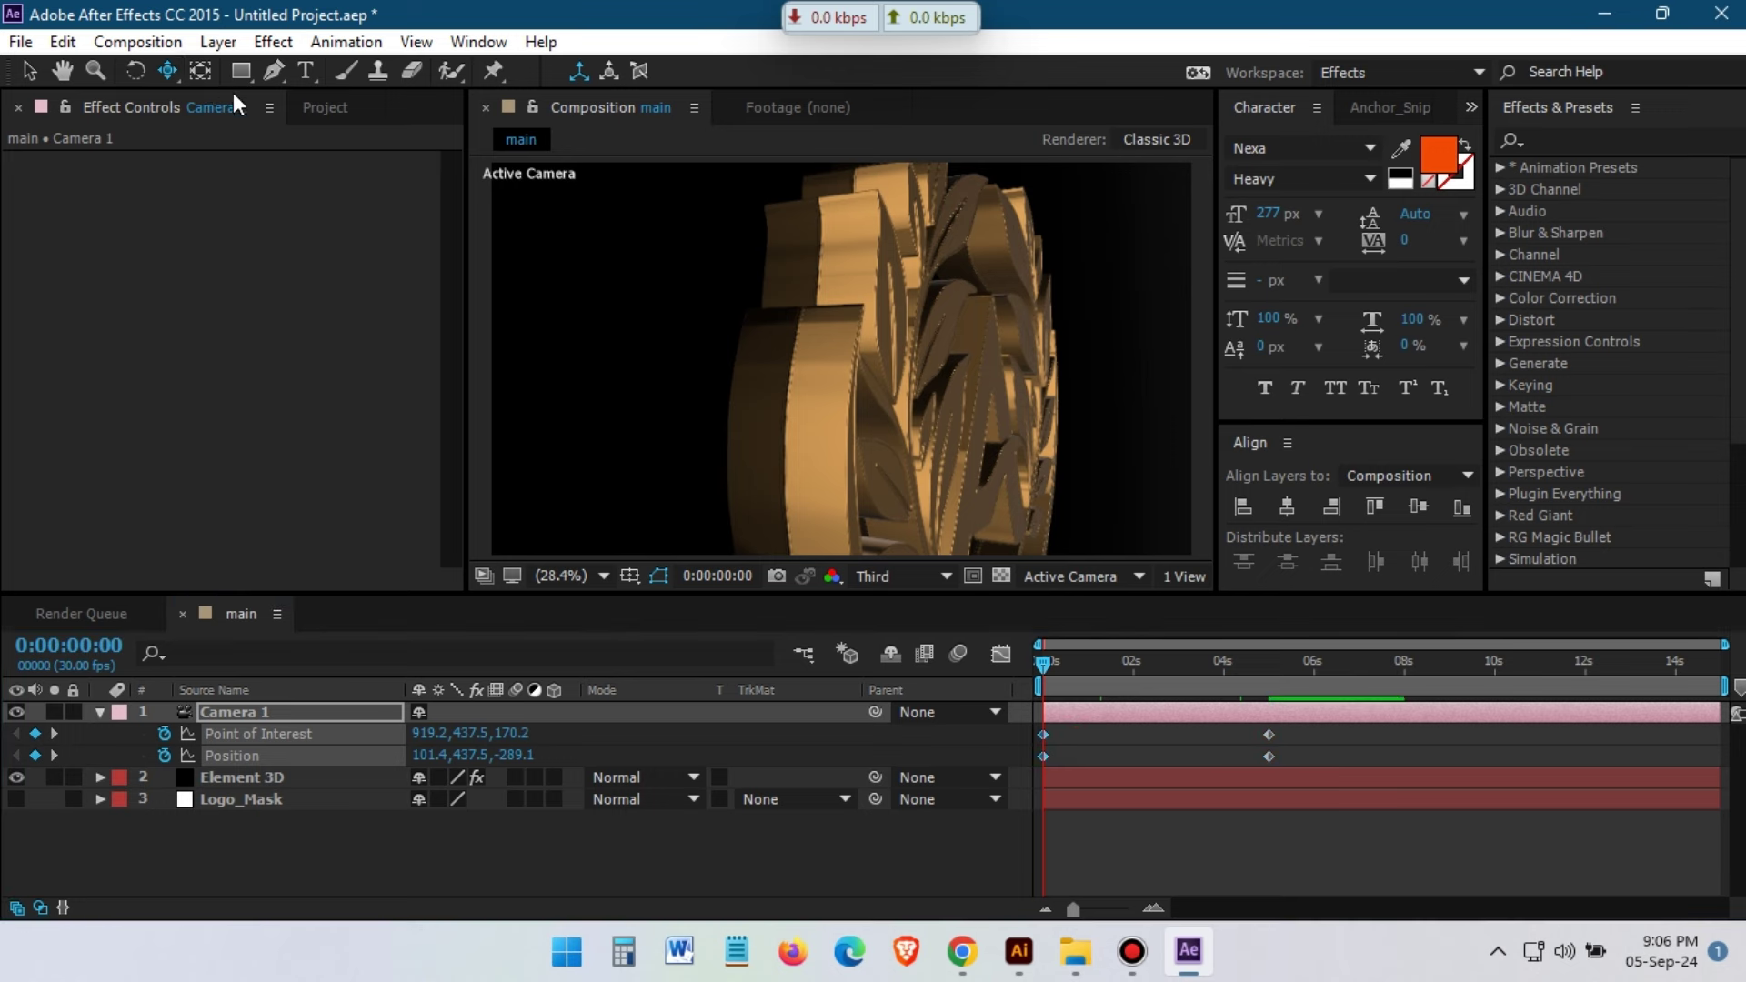
drag(167, 70, 227, 120)
drag(823, 394, 825, 394)
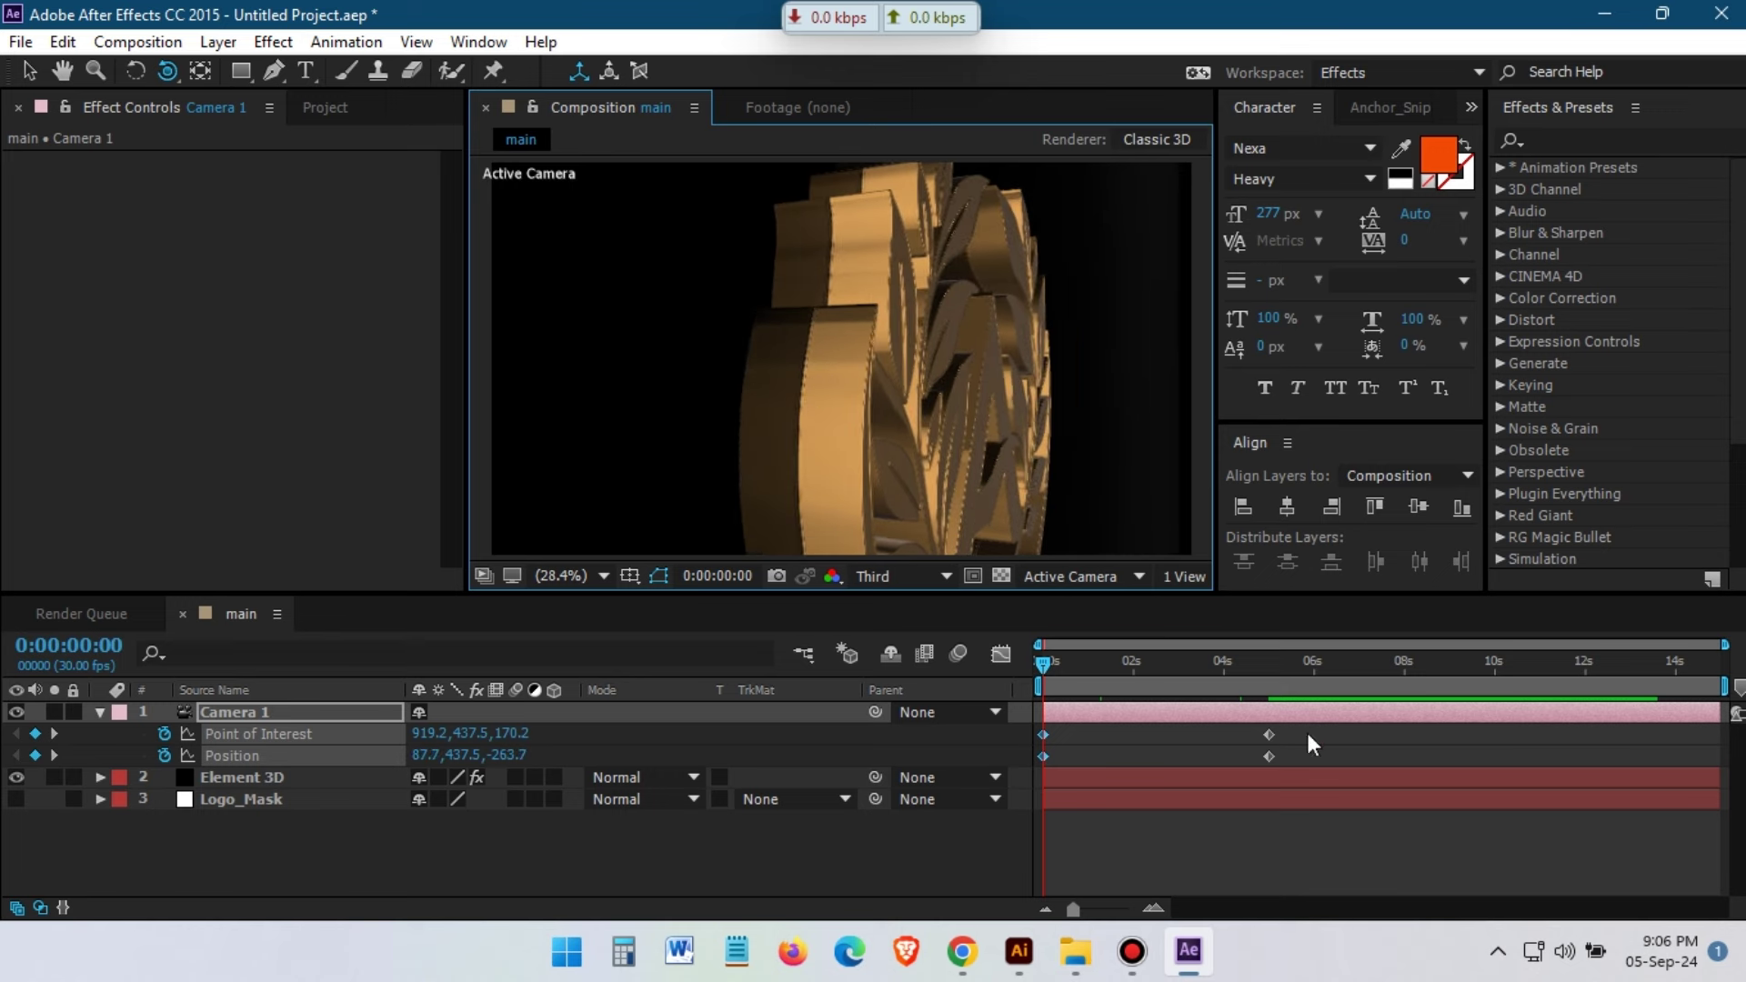
Preview the camera animation and refine the 5s close-up angle
key(space)
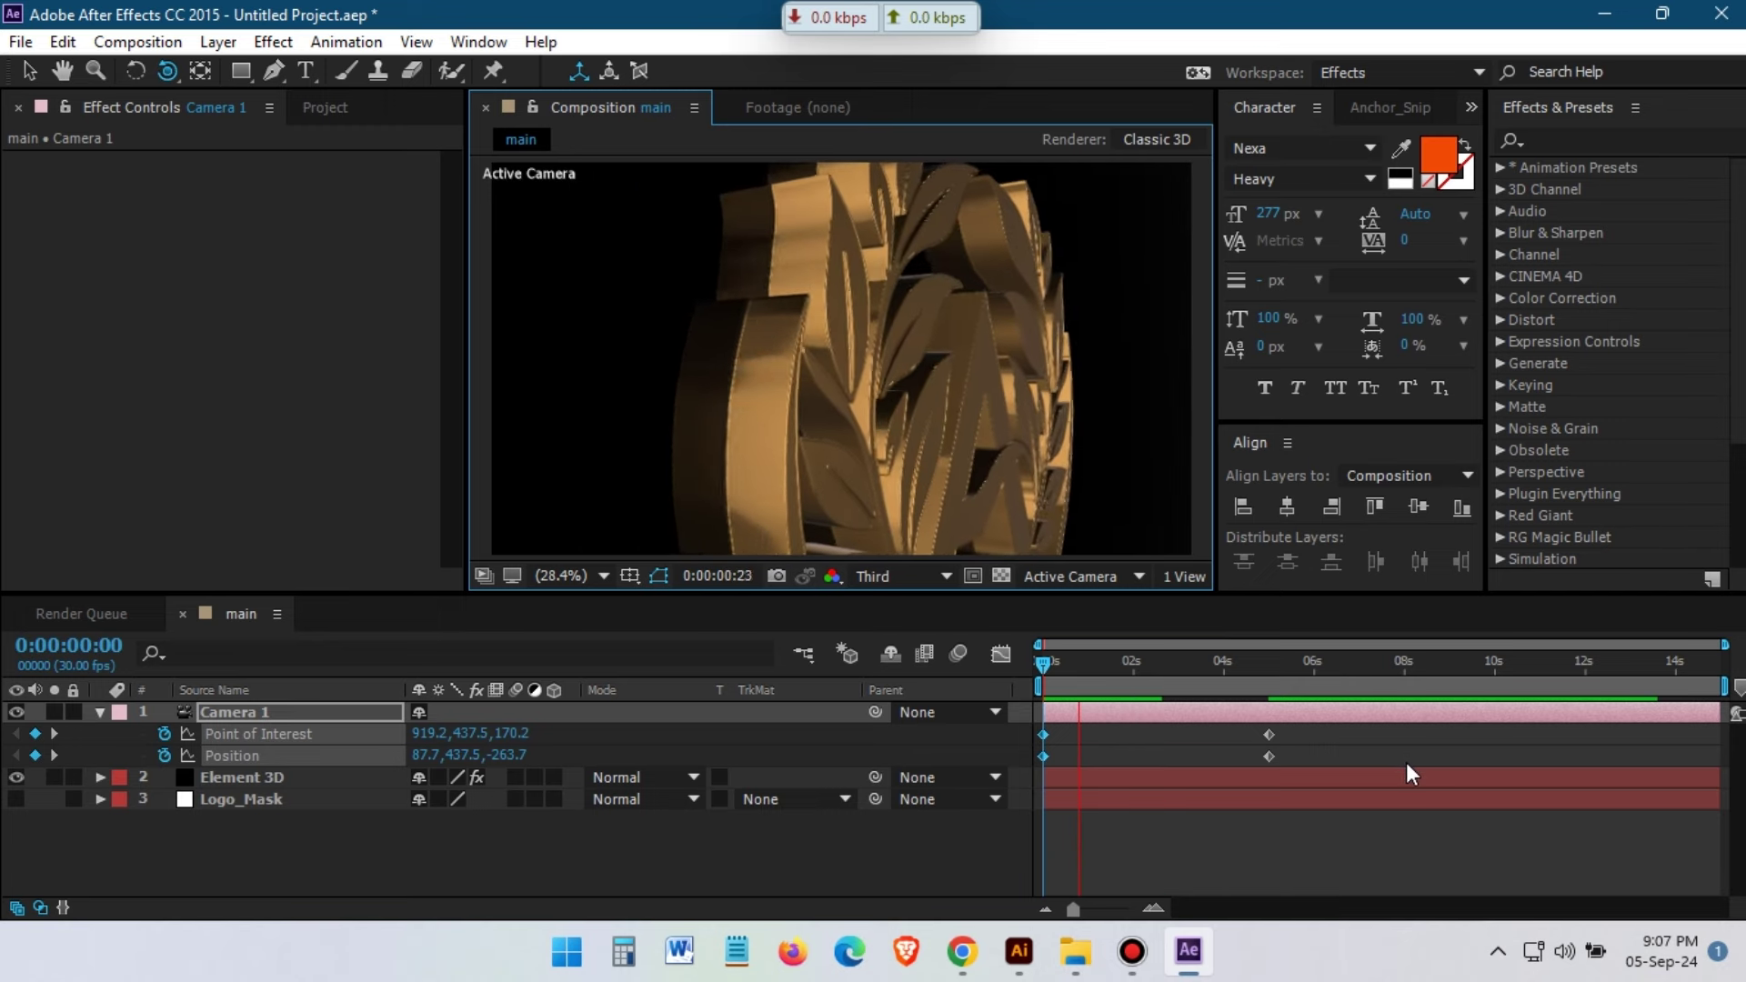
click(1094, 680)
drag(1094, 680, 1278, 679)
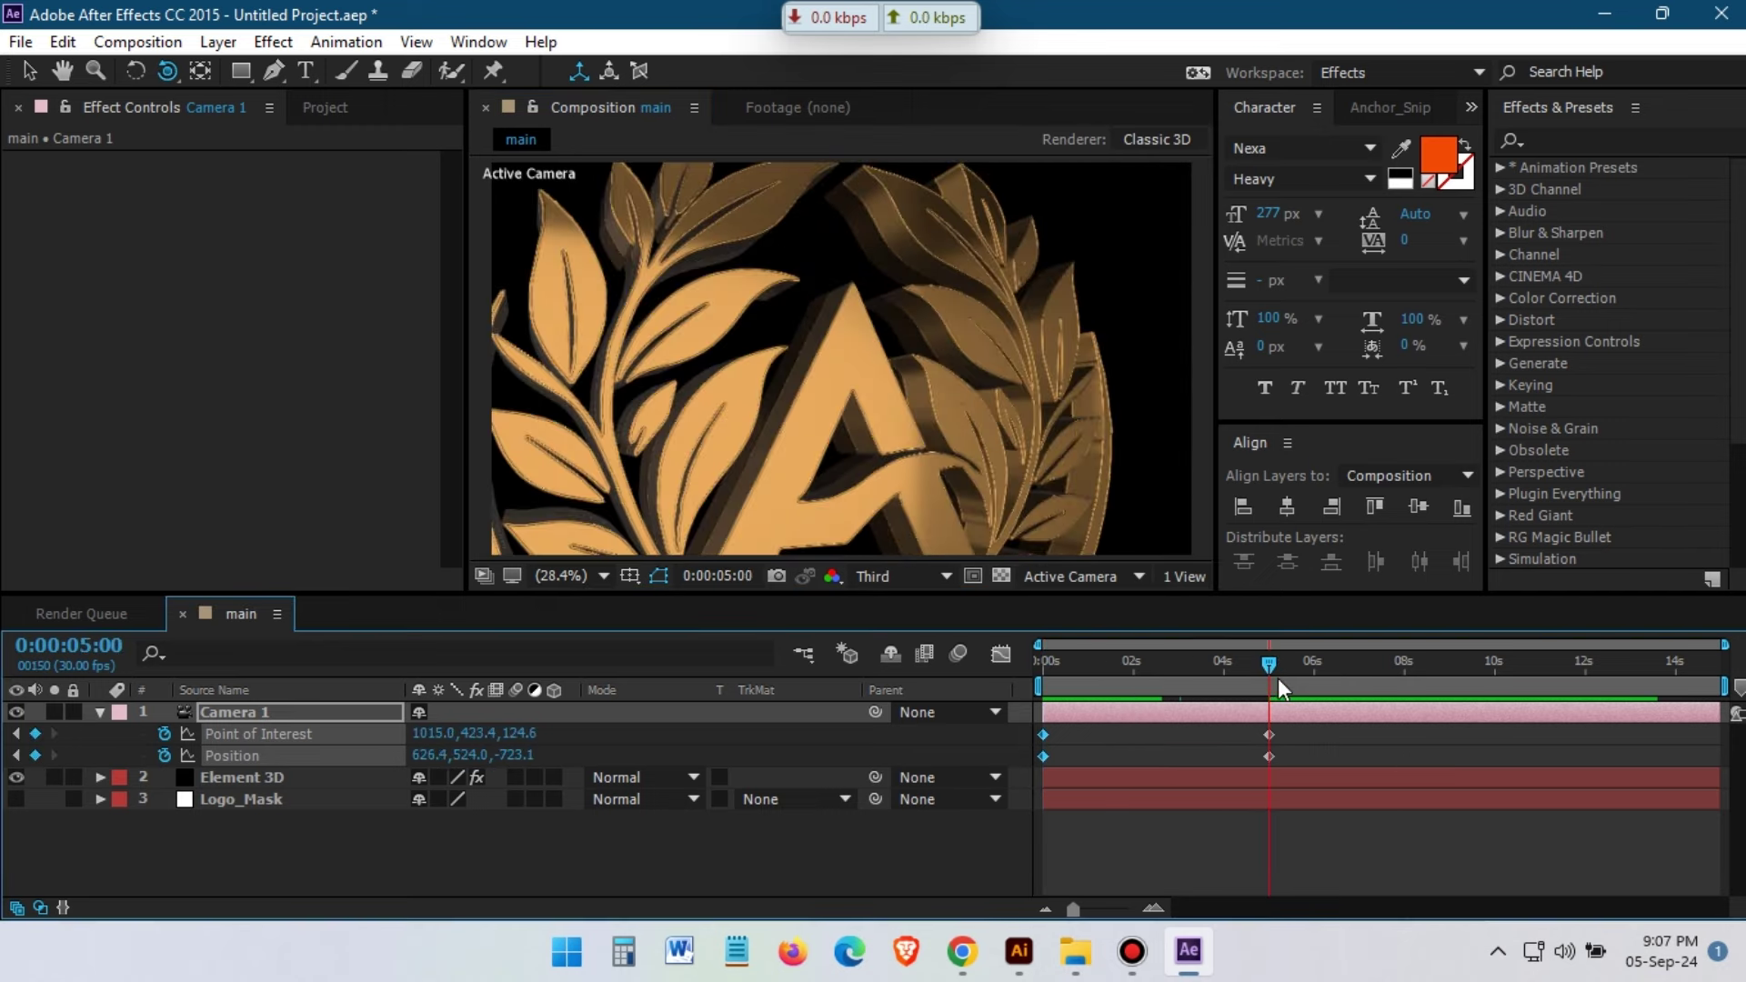
drag(620, 328, 644, 329)
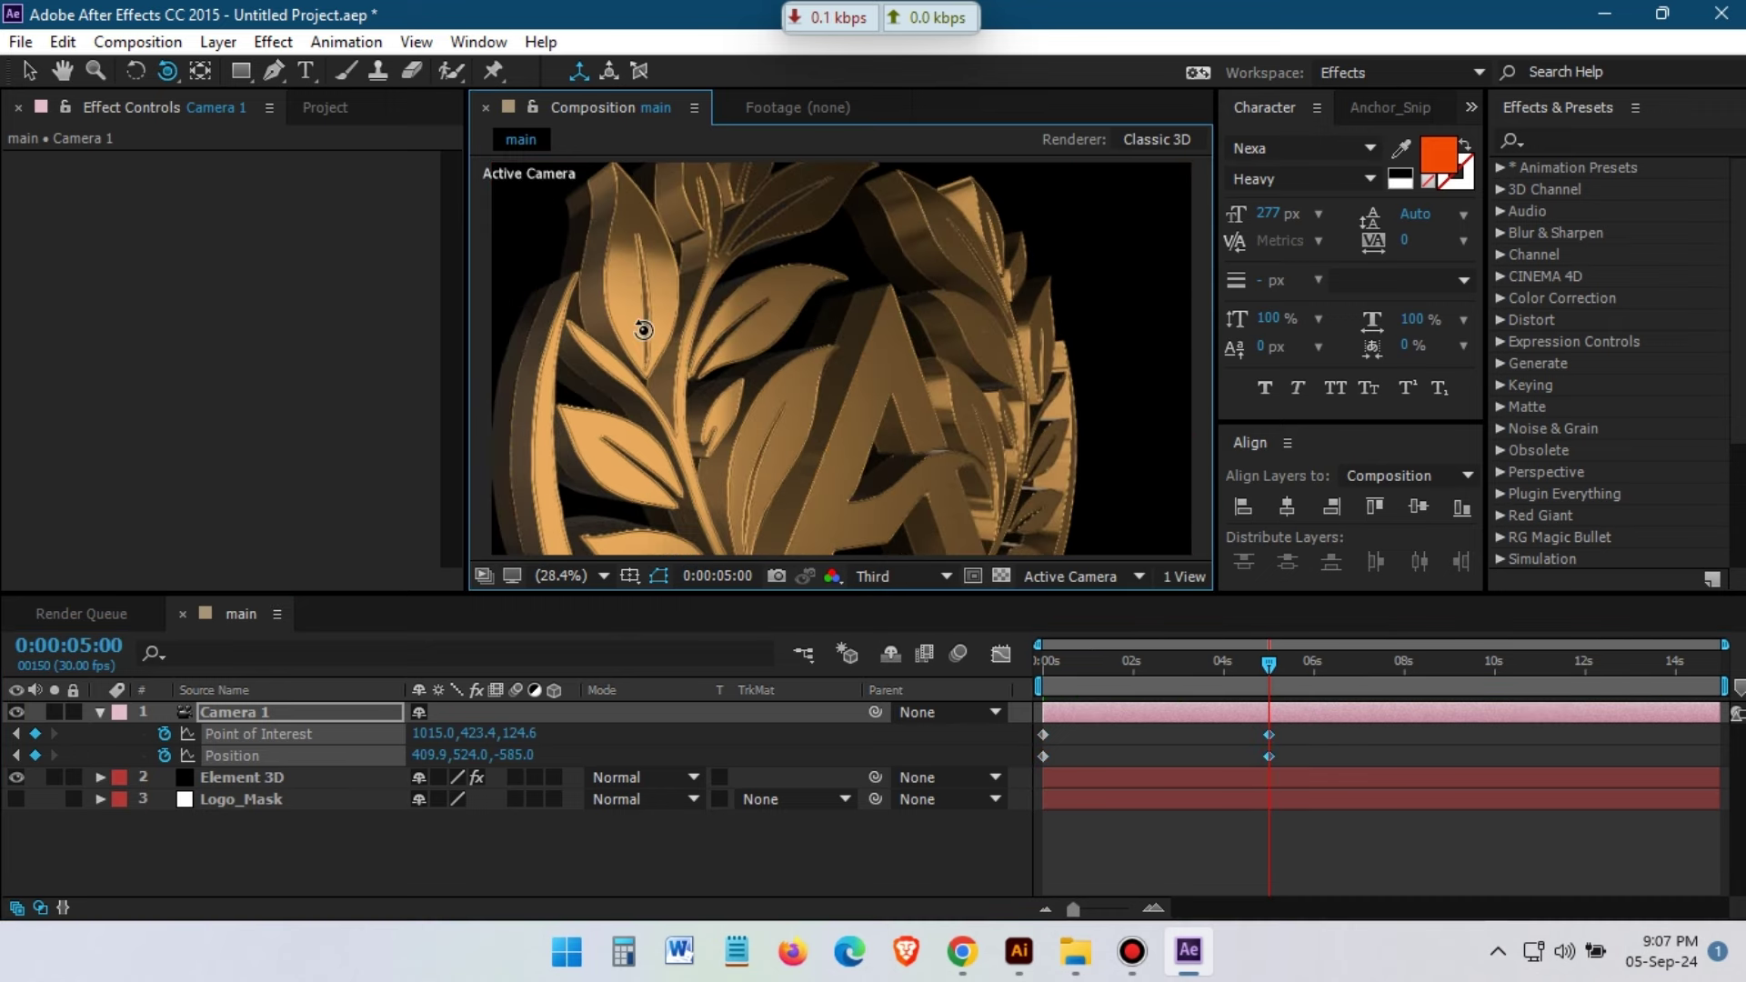
click(1132, 950)
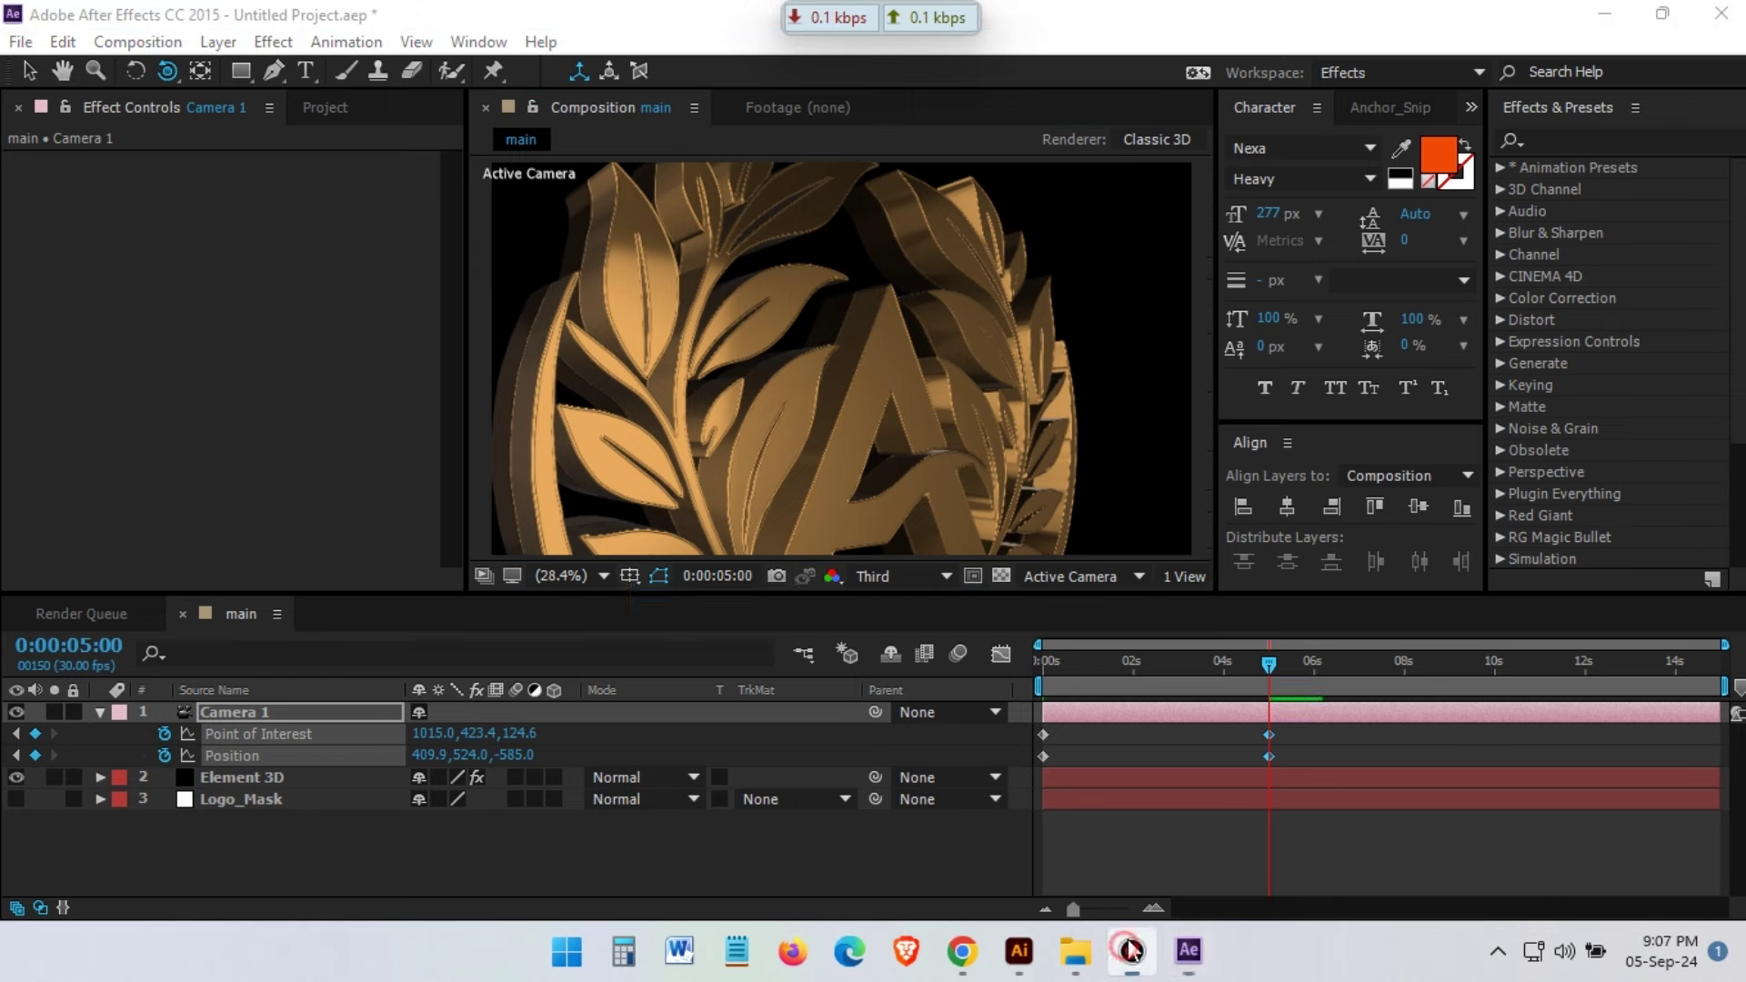
click(1312, 191)
click(1273, 709)
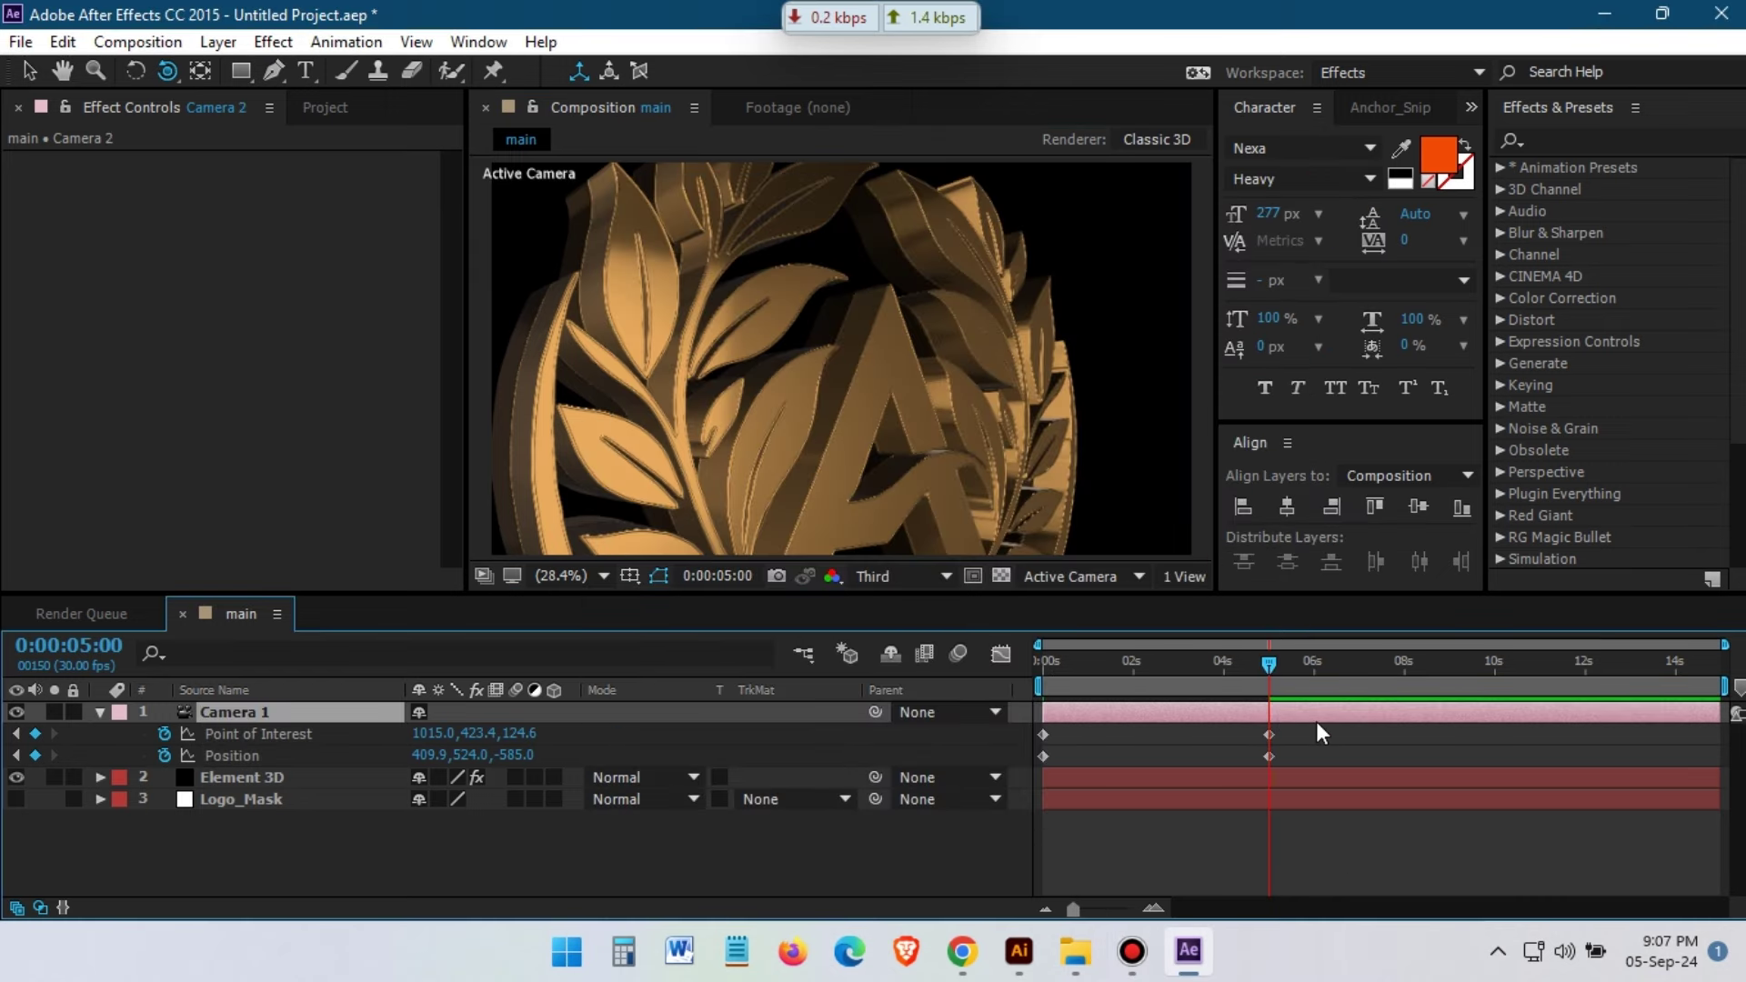
Split the camera at 5s into Camera 2 and delete its 0s keyframes
key(ctrl+shift+d)
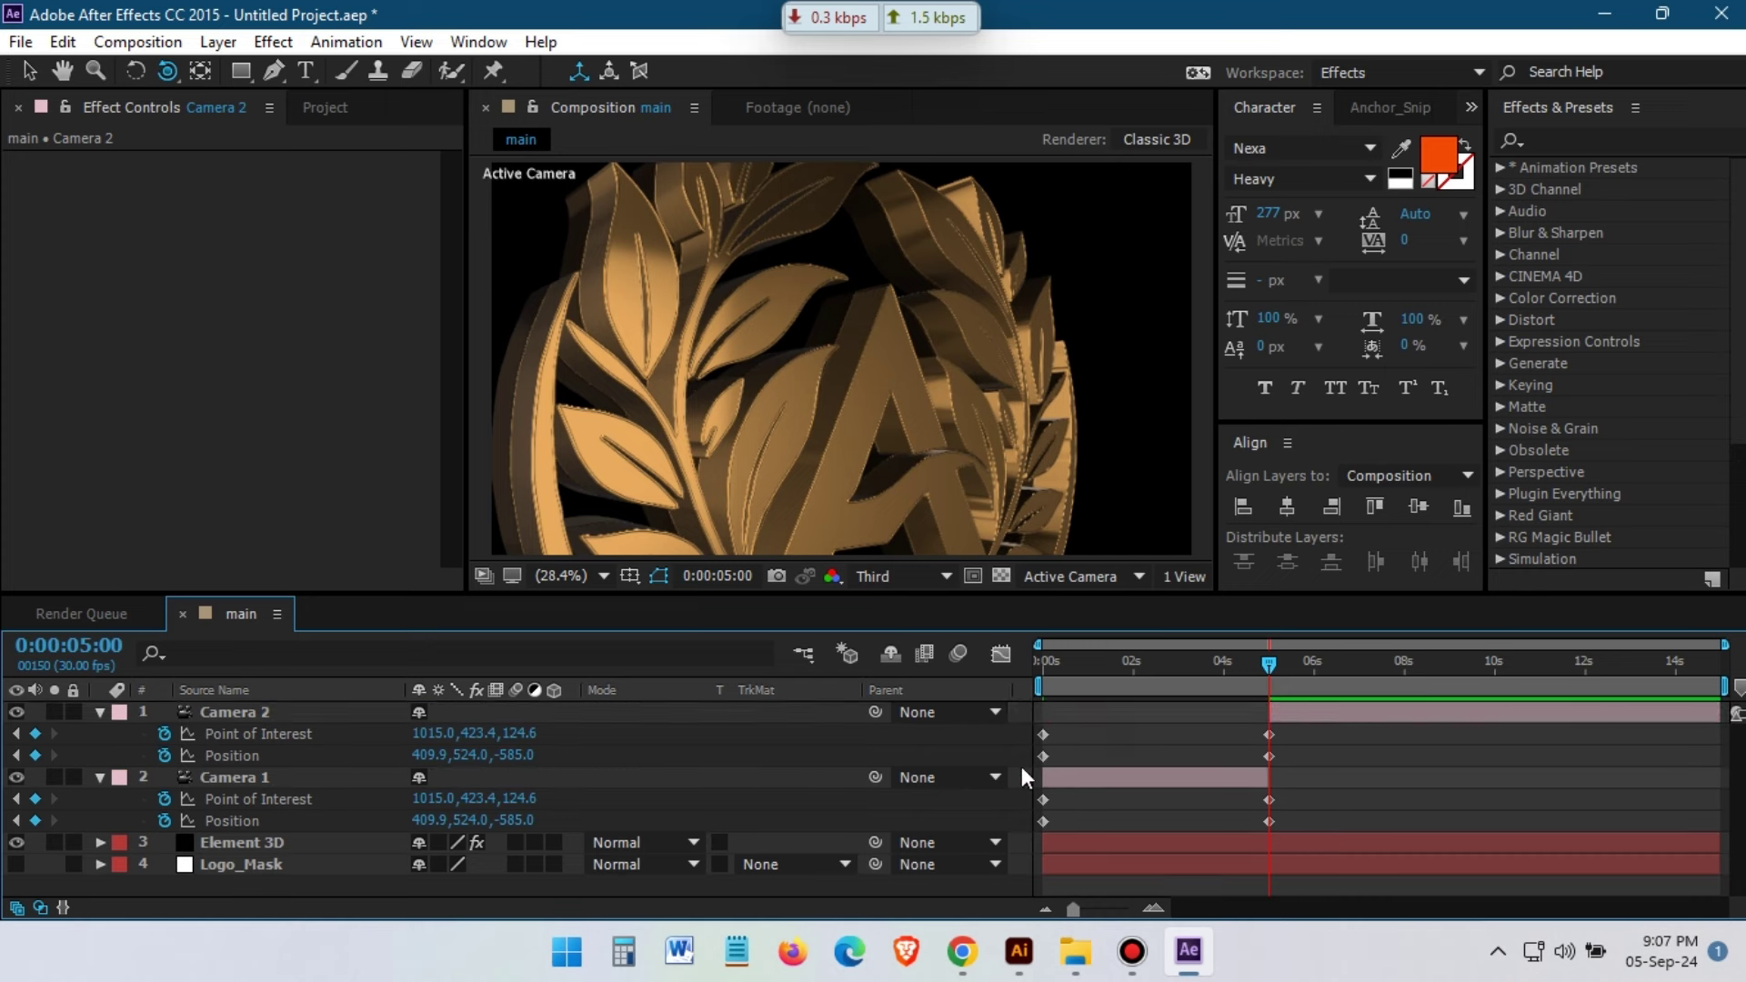
drag(1022, 767, 1102, 725)
key(Delete)
drag(1291, 738, 1148, 707)
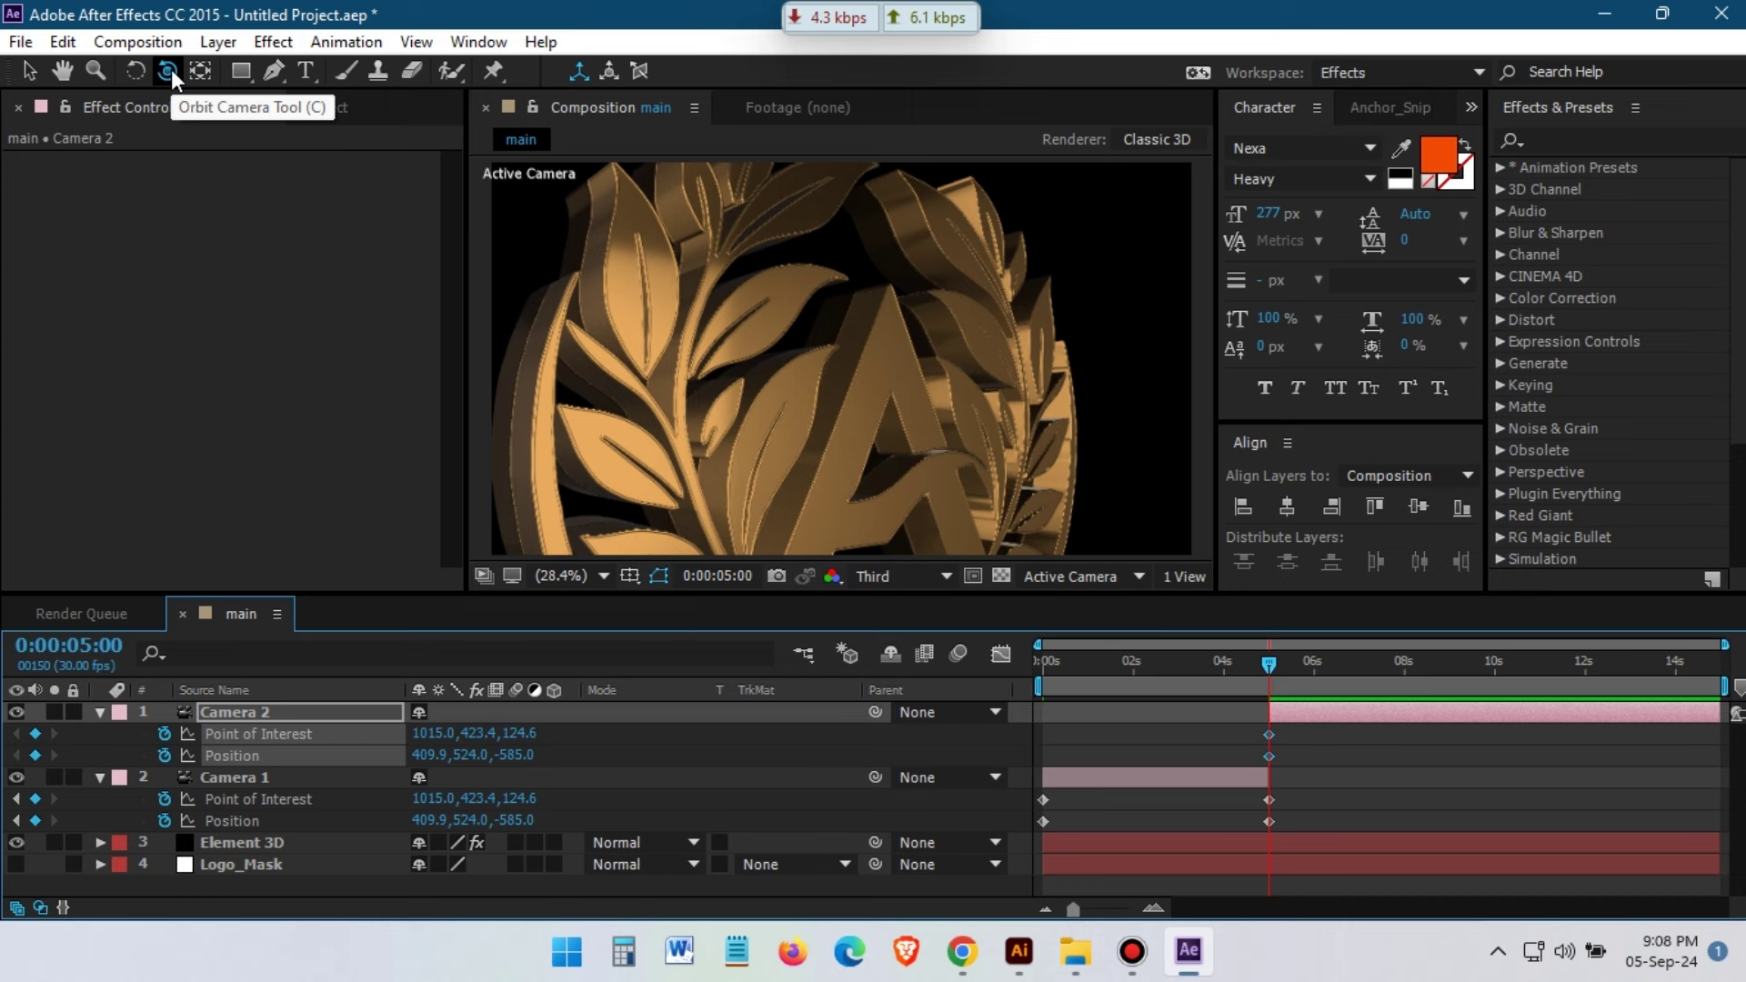
Orbit and pan Camera 2 to reframe and tilt the logo at 5:00
drag(170, 69, 269, 100)
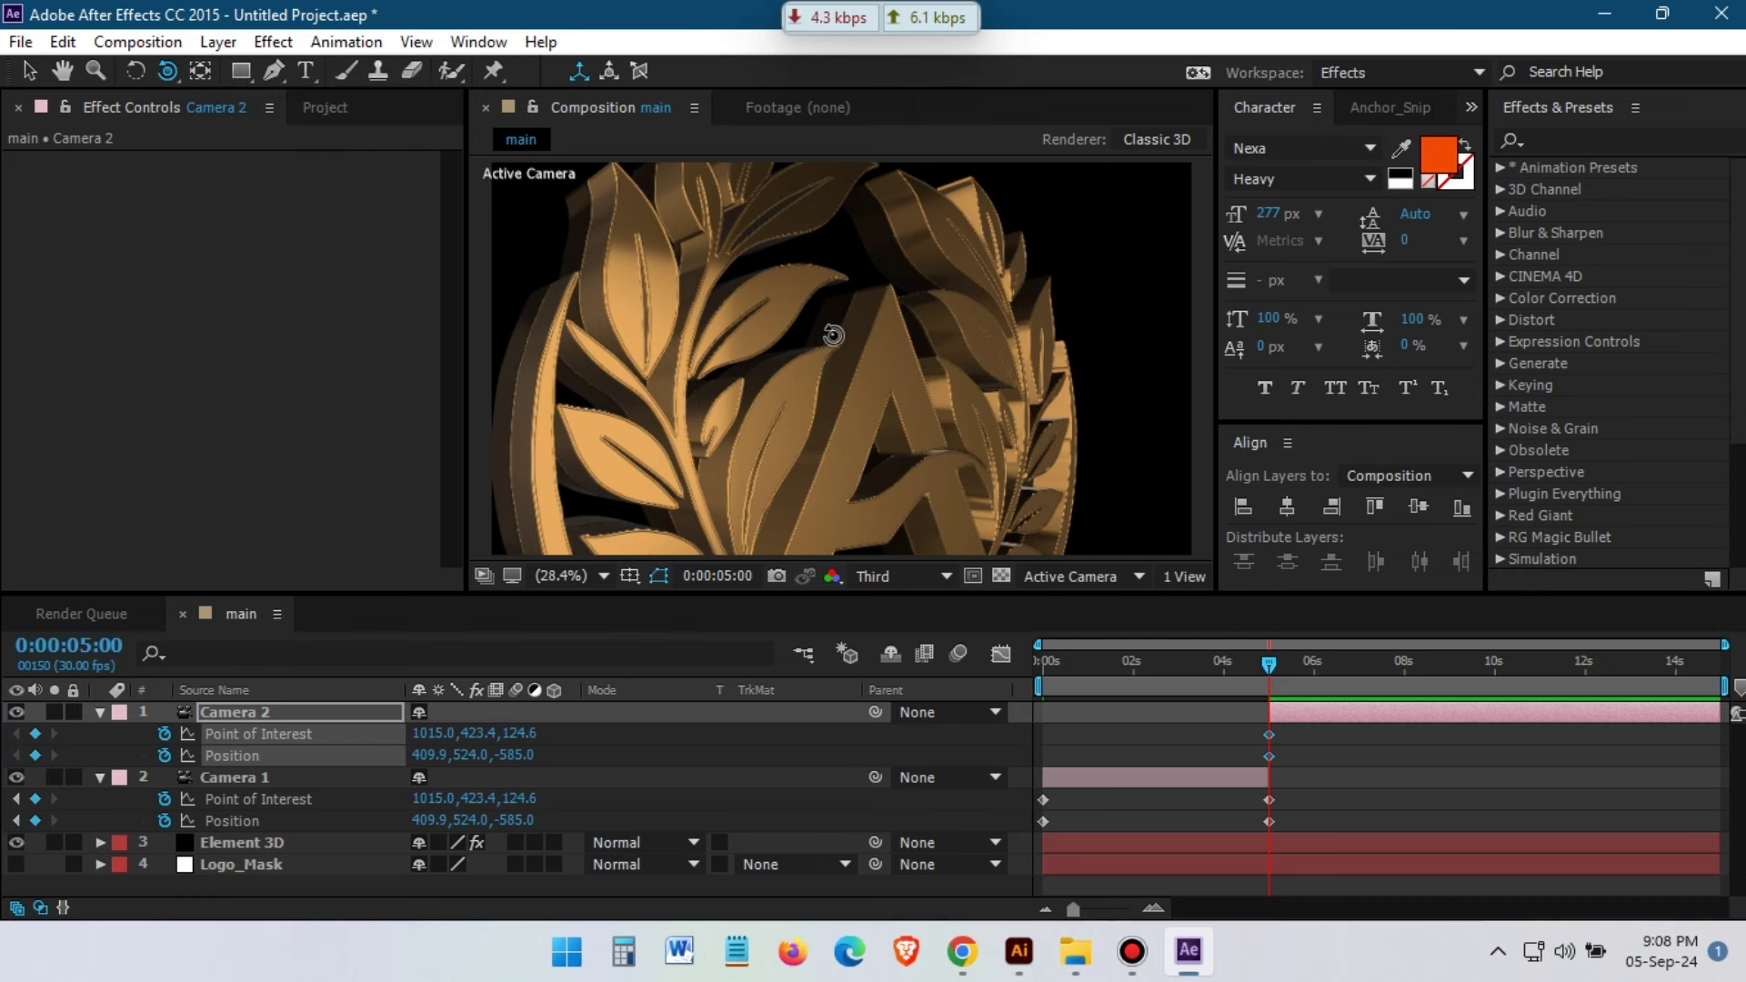
drag(833, 335, 809, 325)
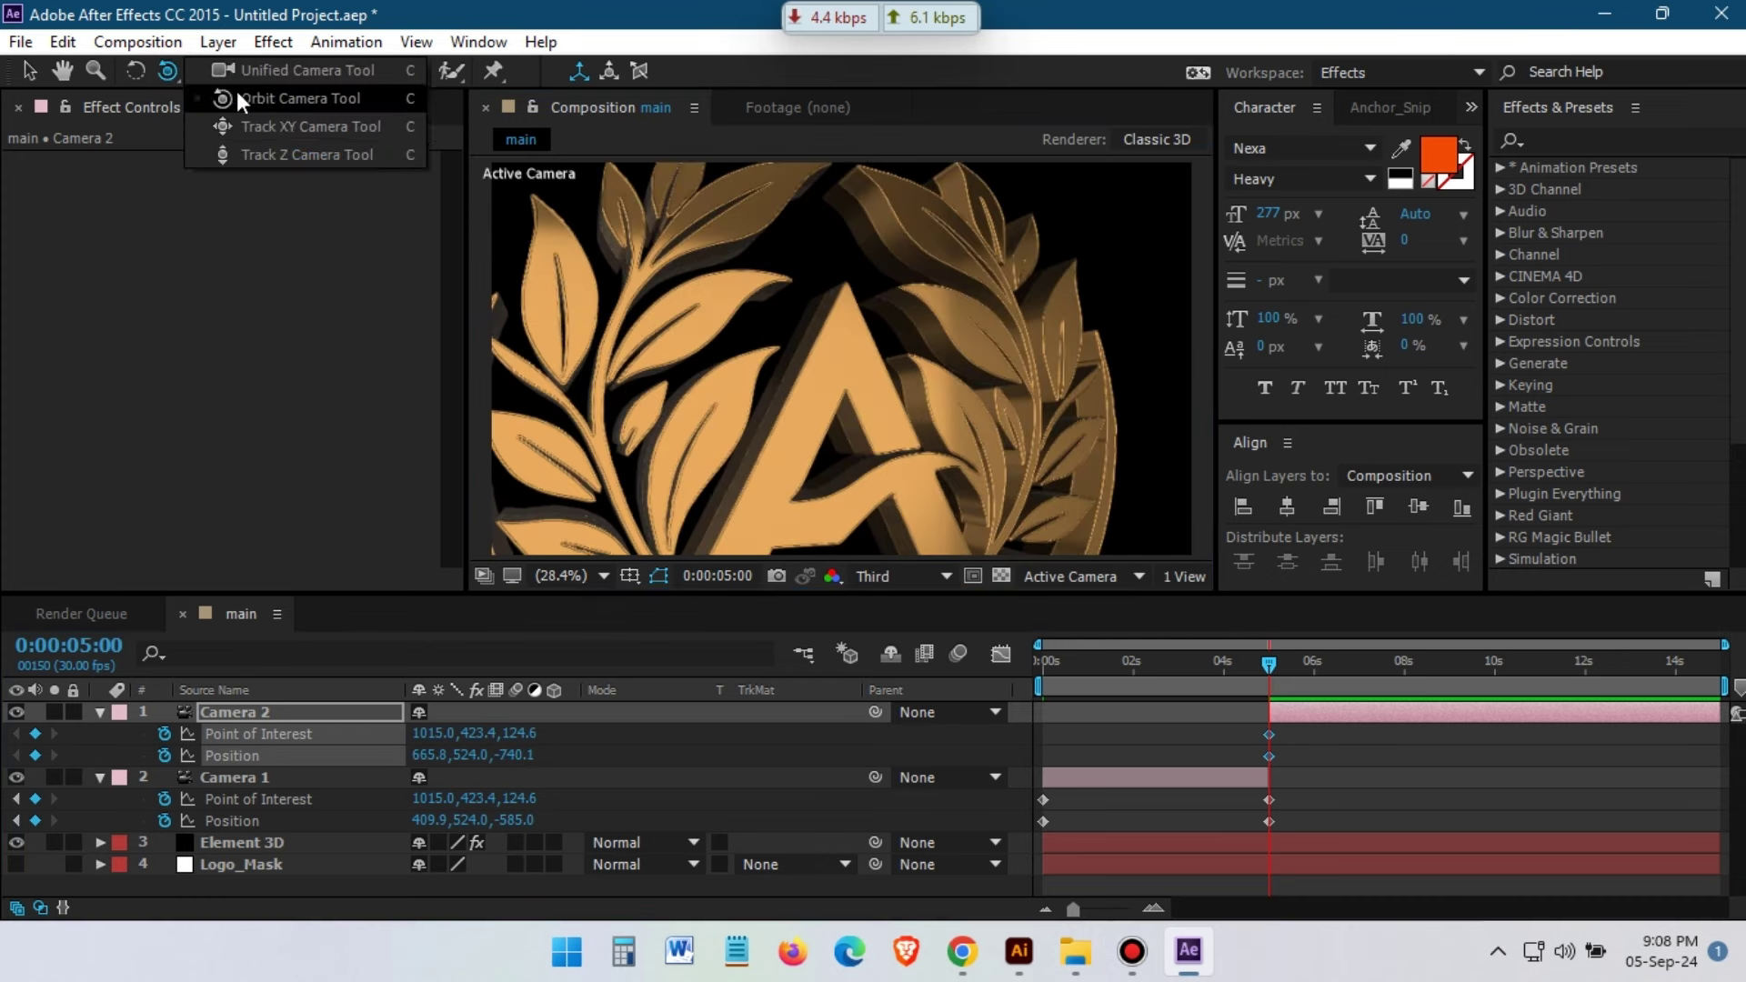
drag(167, 70, 272, 125)
mouse_move(821, 338)
mouse_down()
mouse_move(816, 267)
mouse_move(872, 297)
mouse_move(891, 352)
mouse_up()
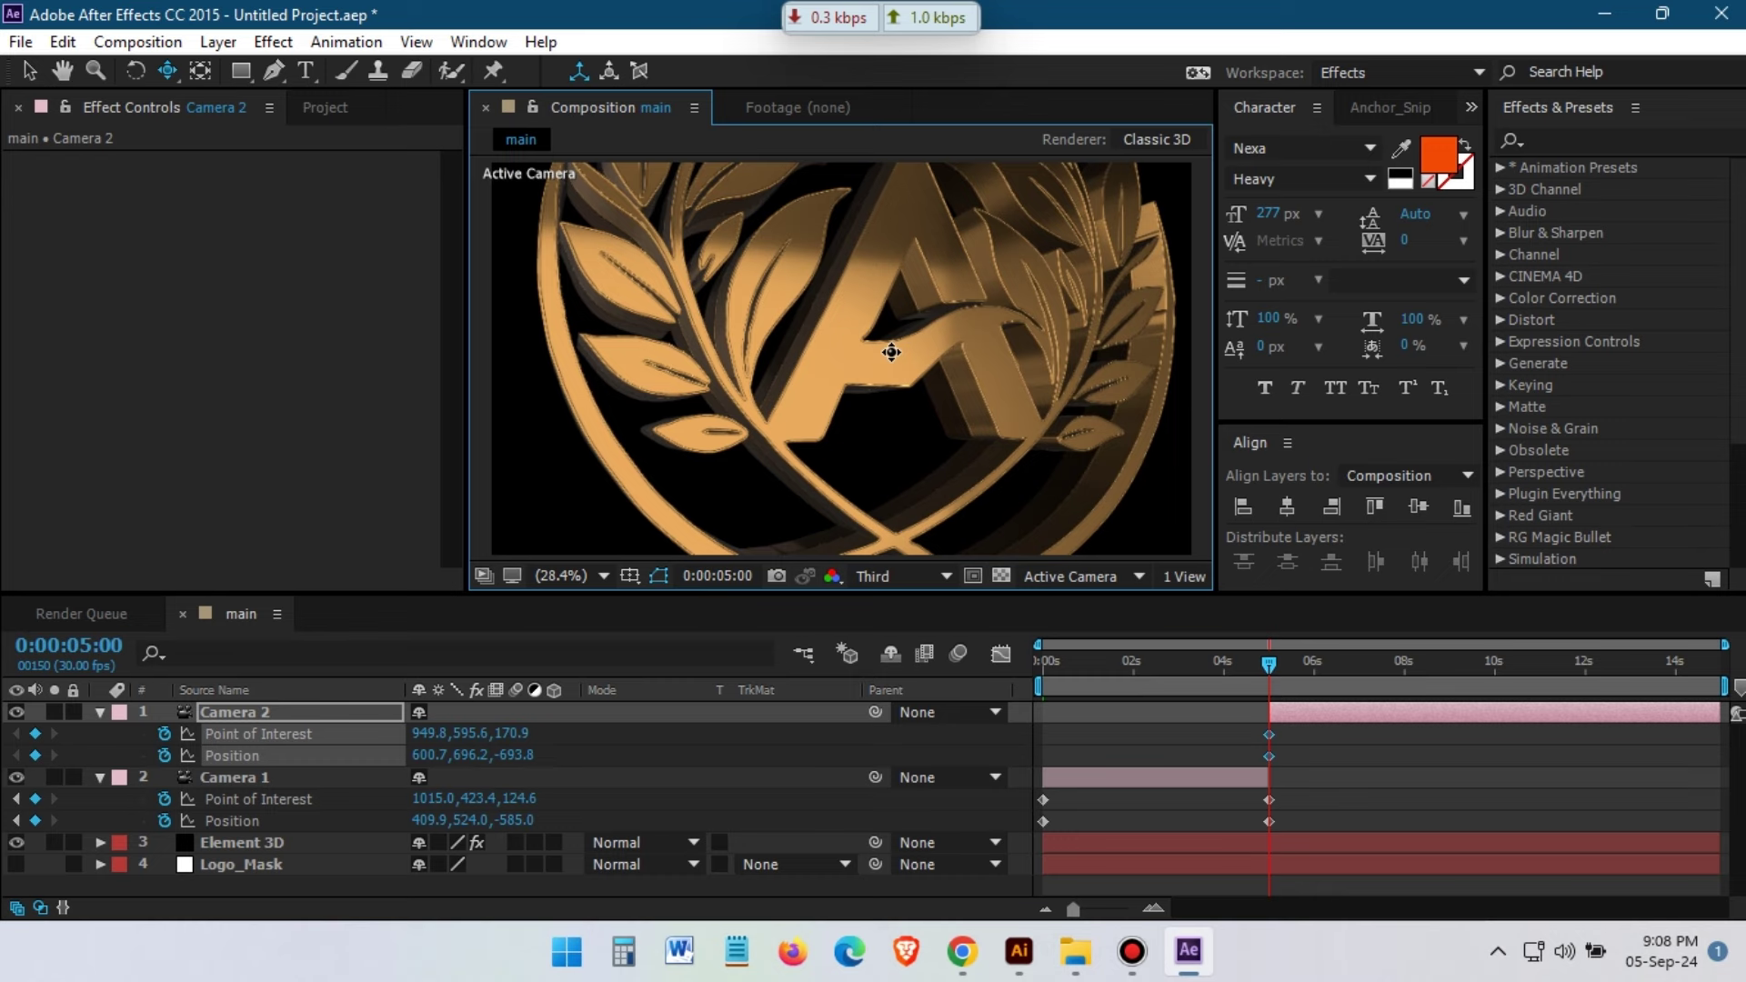
drag(169, 73, 223, 94)
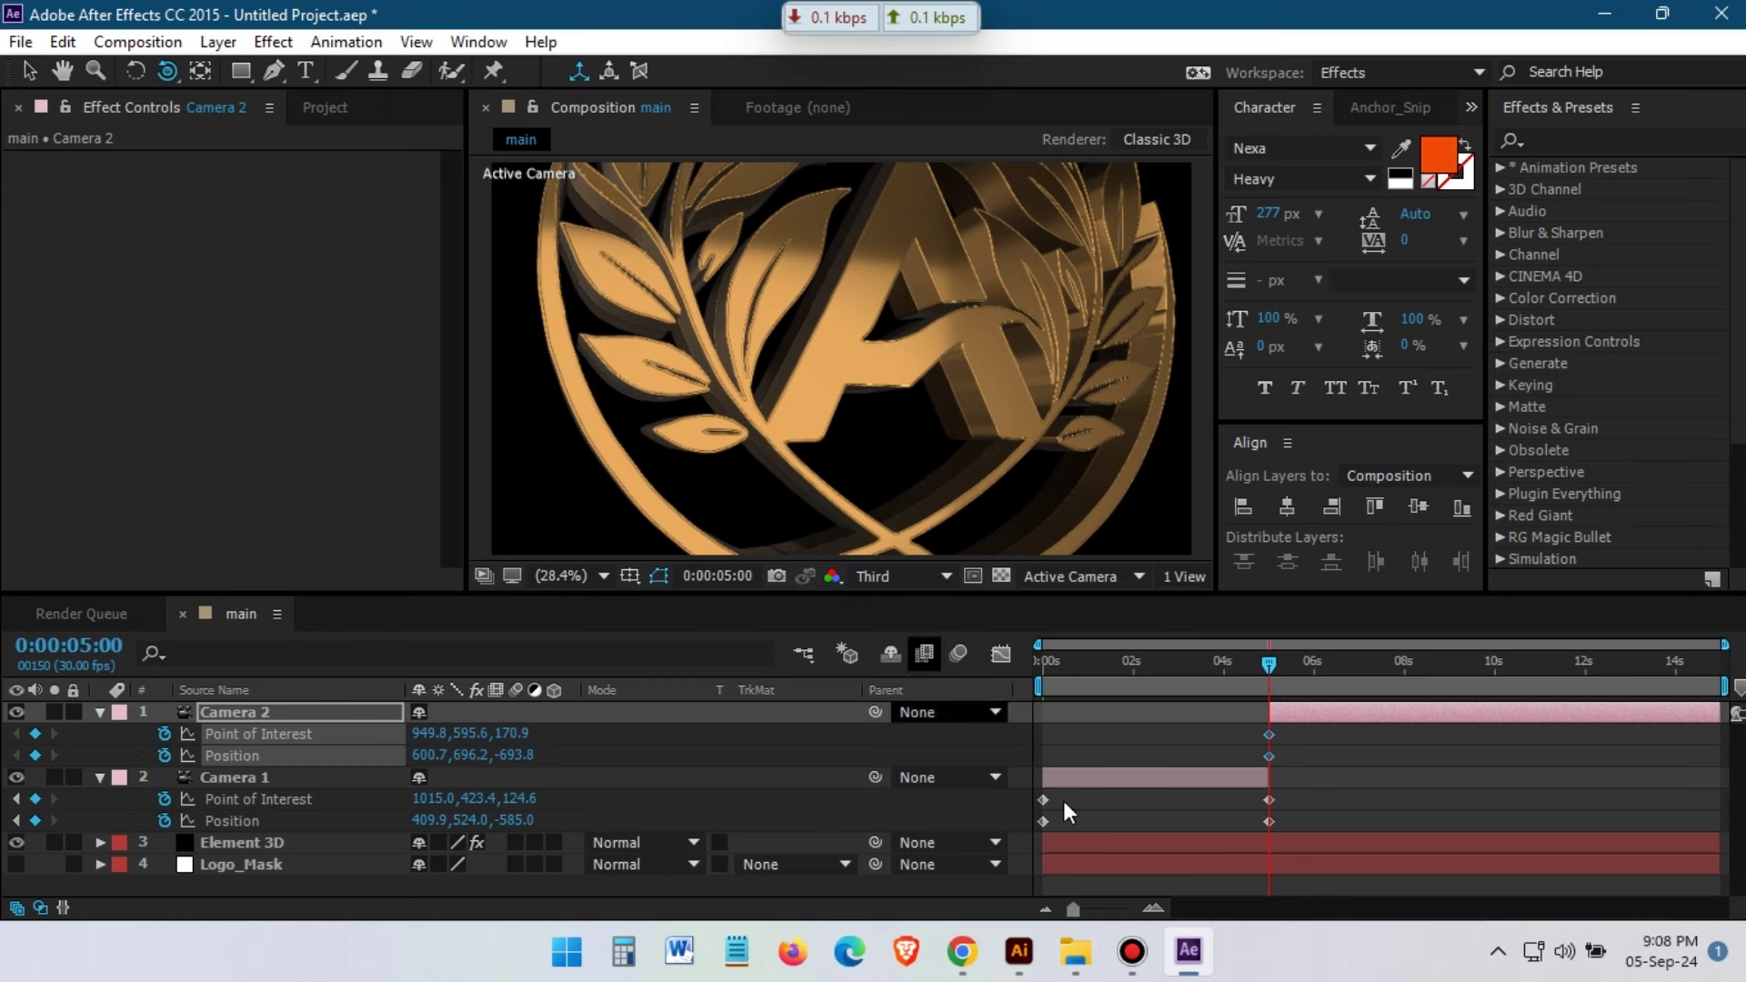
click(1130, 966)
click(1130, 966)
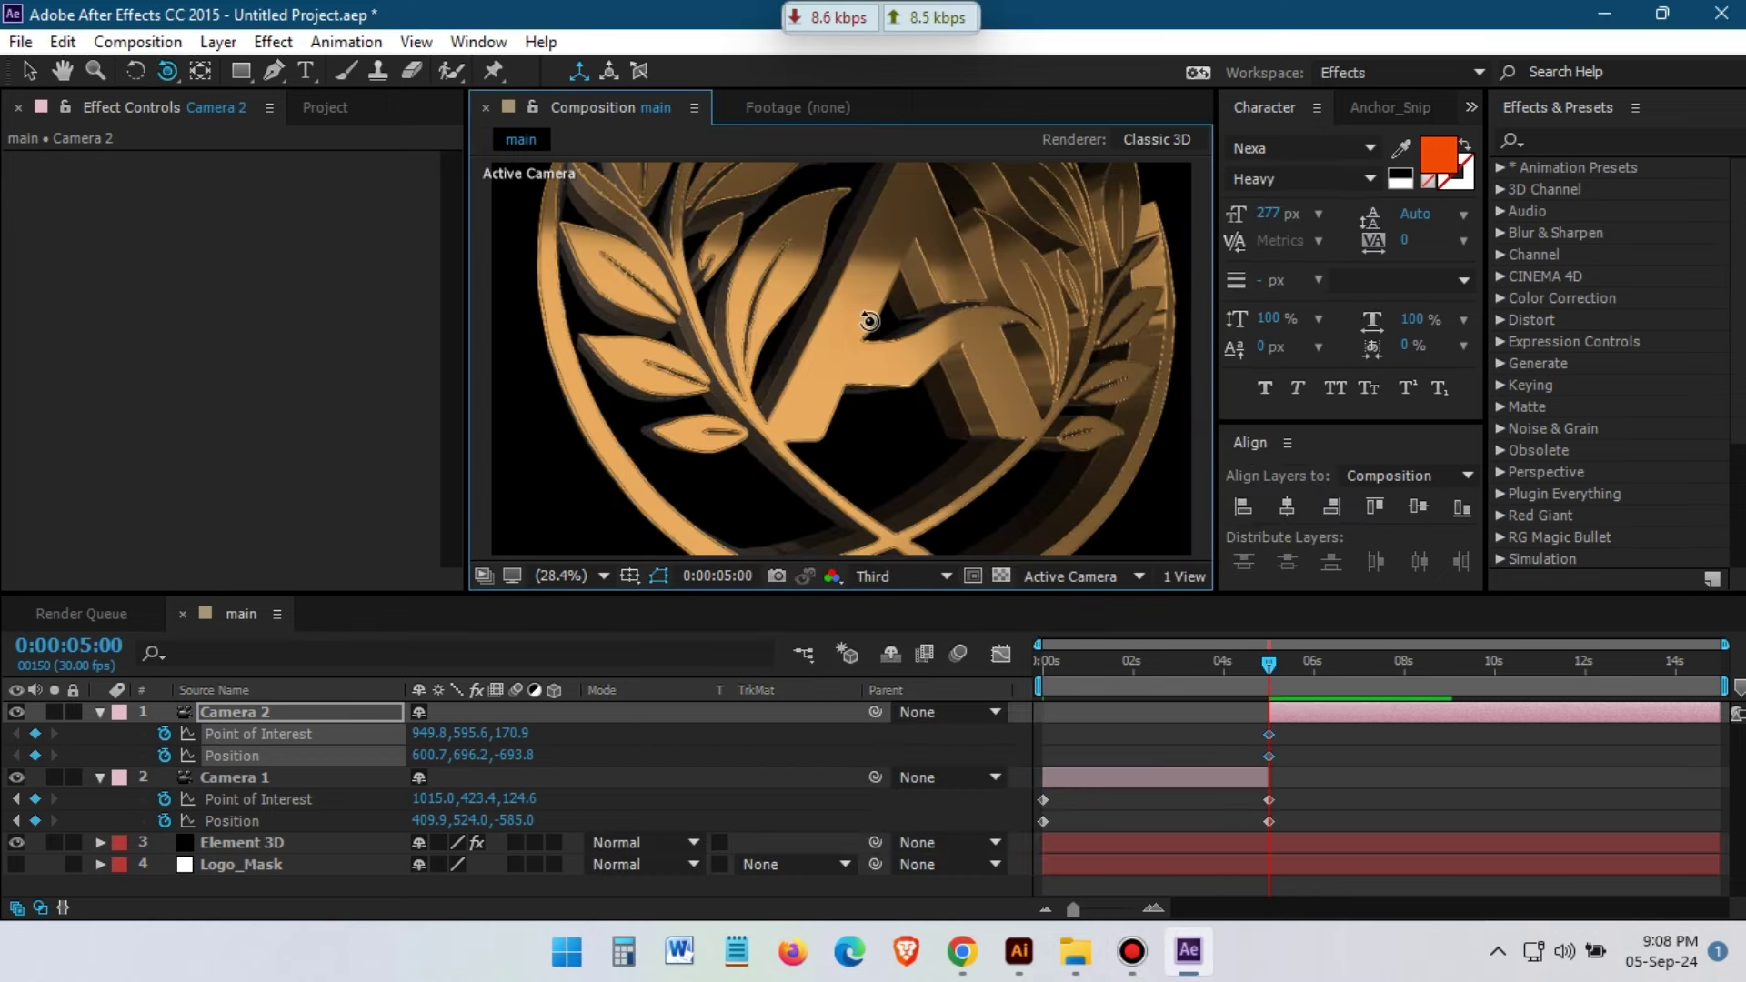
mouse_move(870, 314)
mouse_down()
mouse_move(869, 297)
mouse_move(928, 327)
mouse_up()
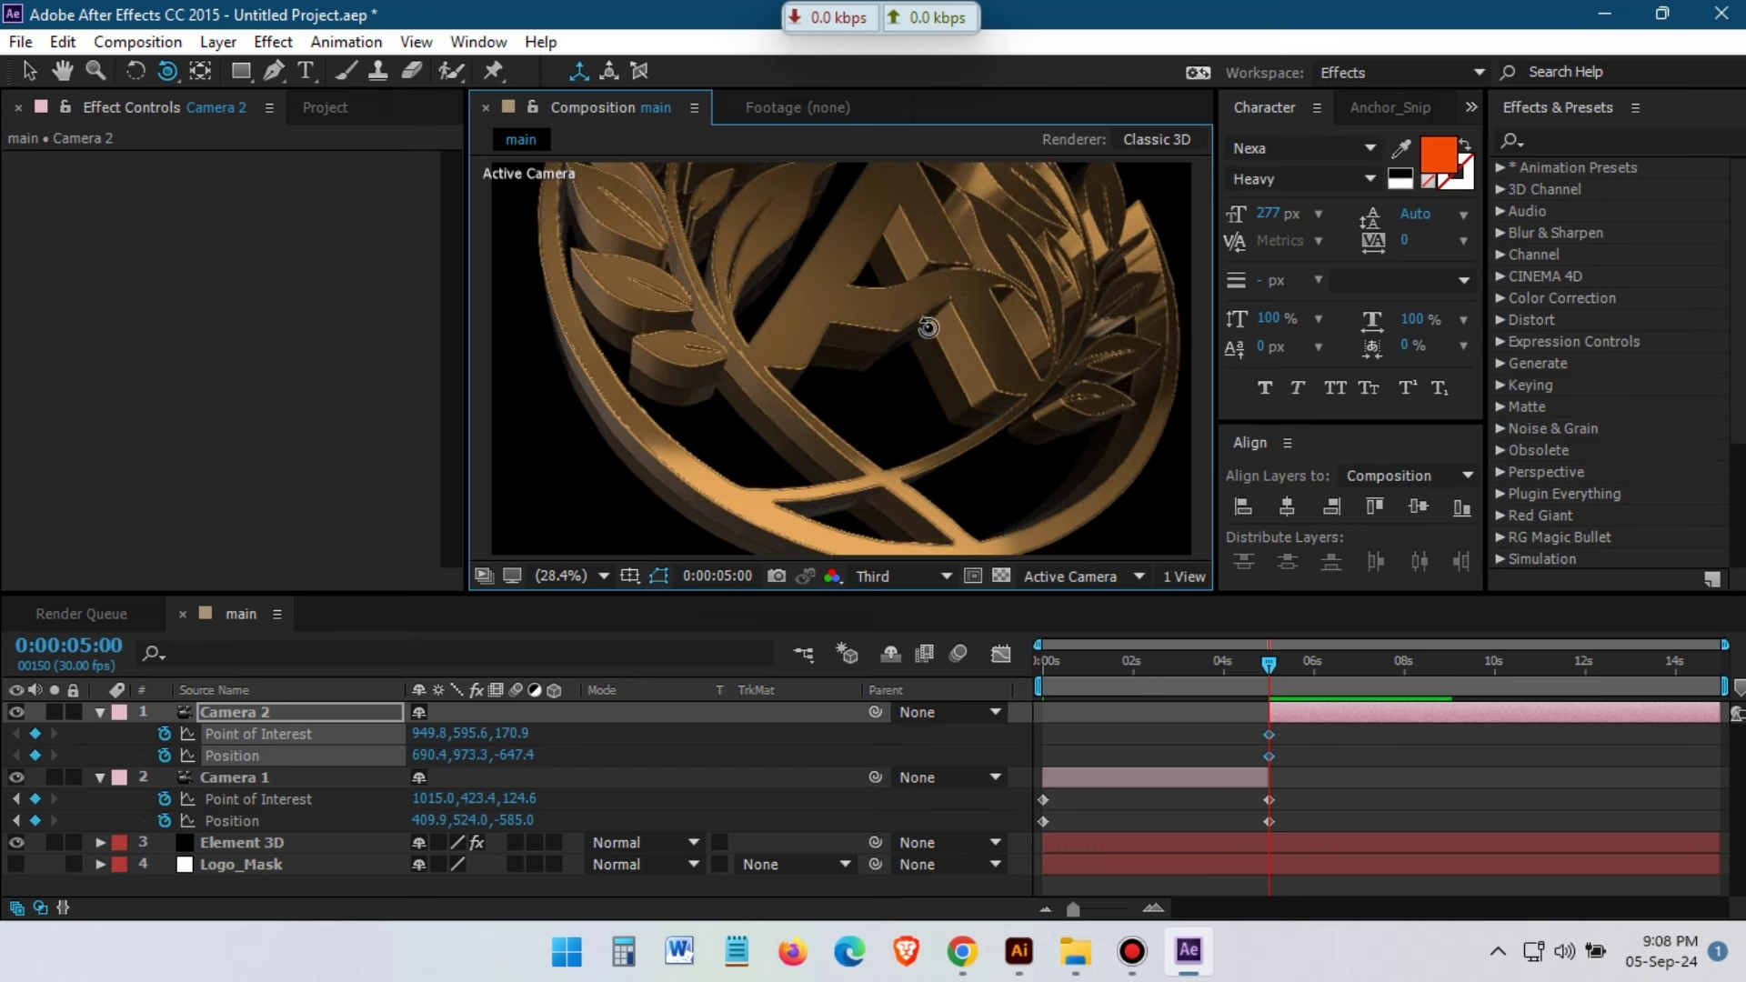
At 0:00:09:28, orbit Camera 2 to its final angle
click(1491, 664)
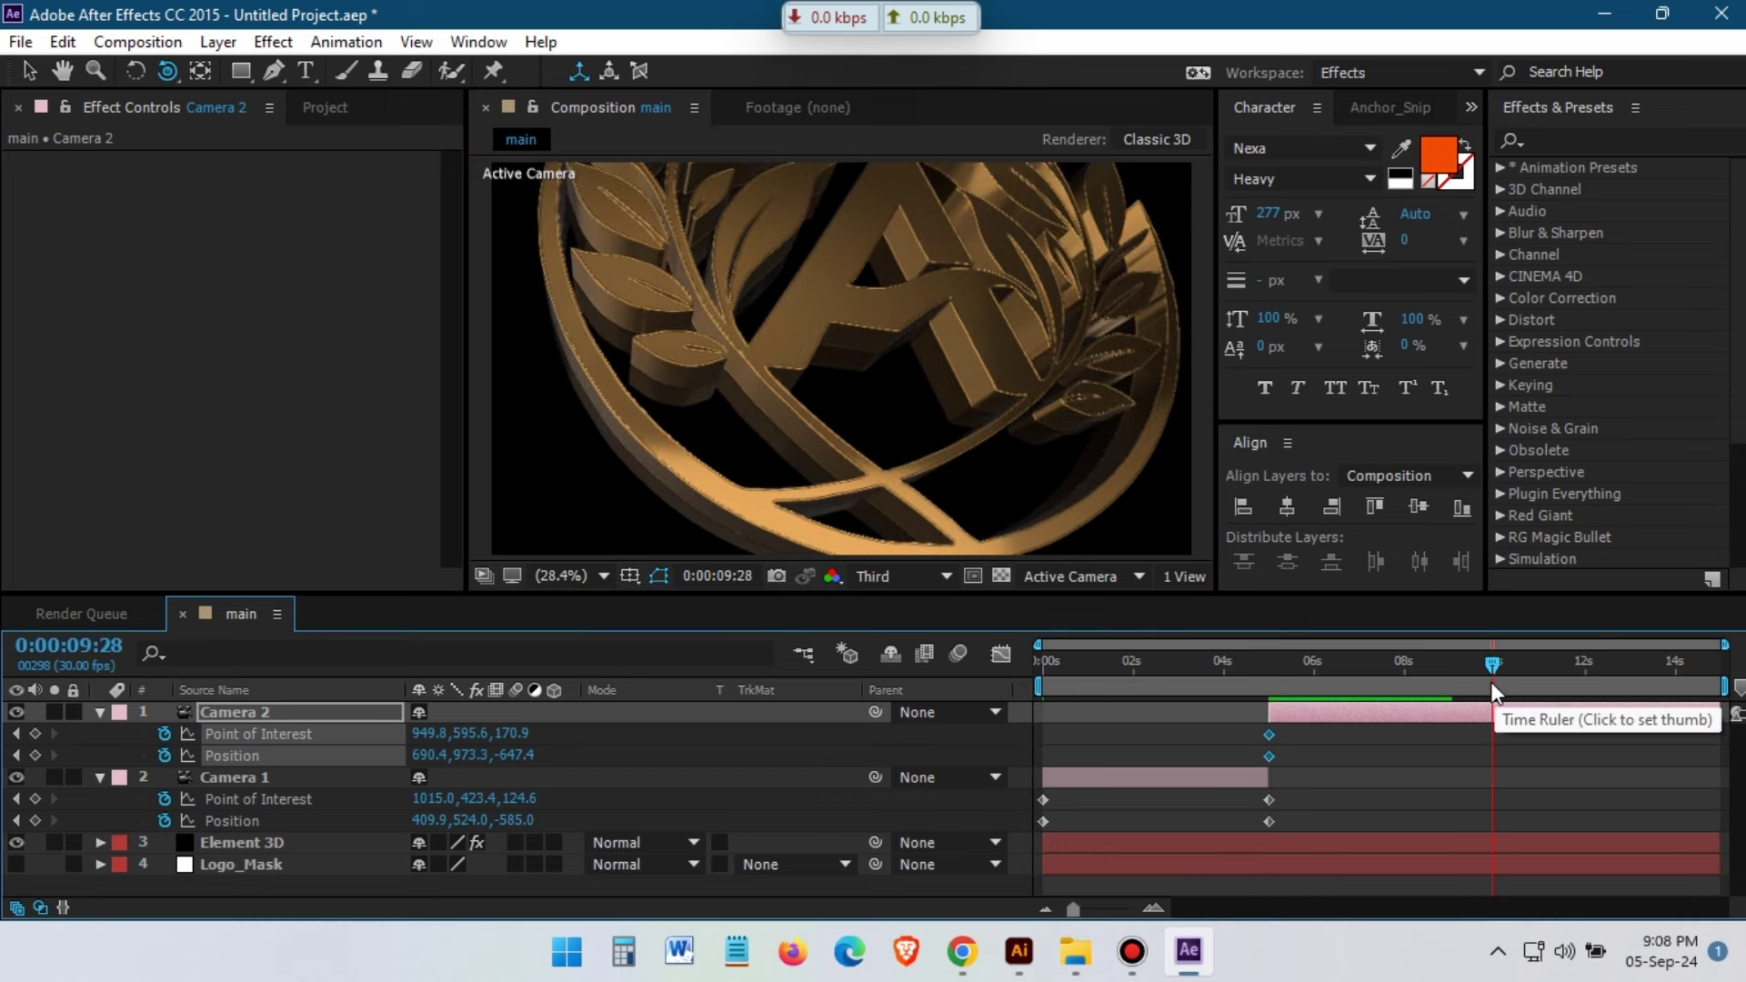
drag(888, 310, 841, 306)
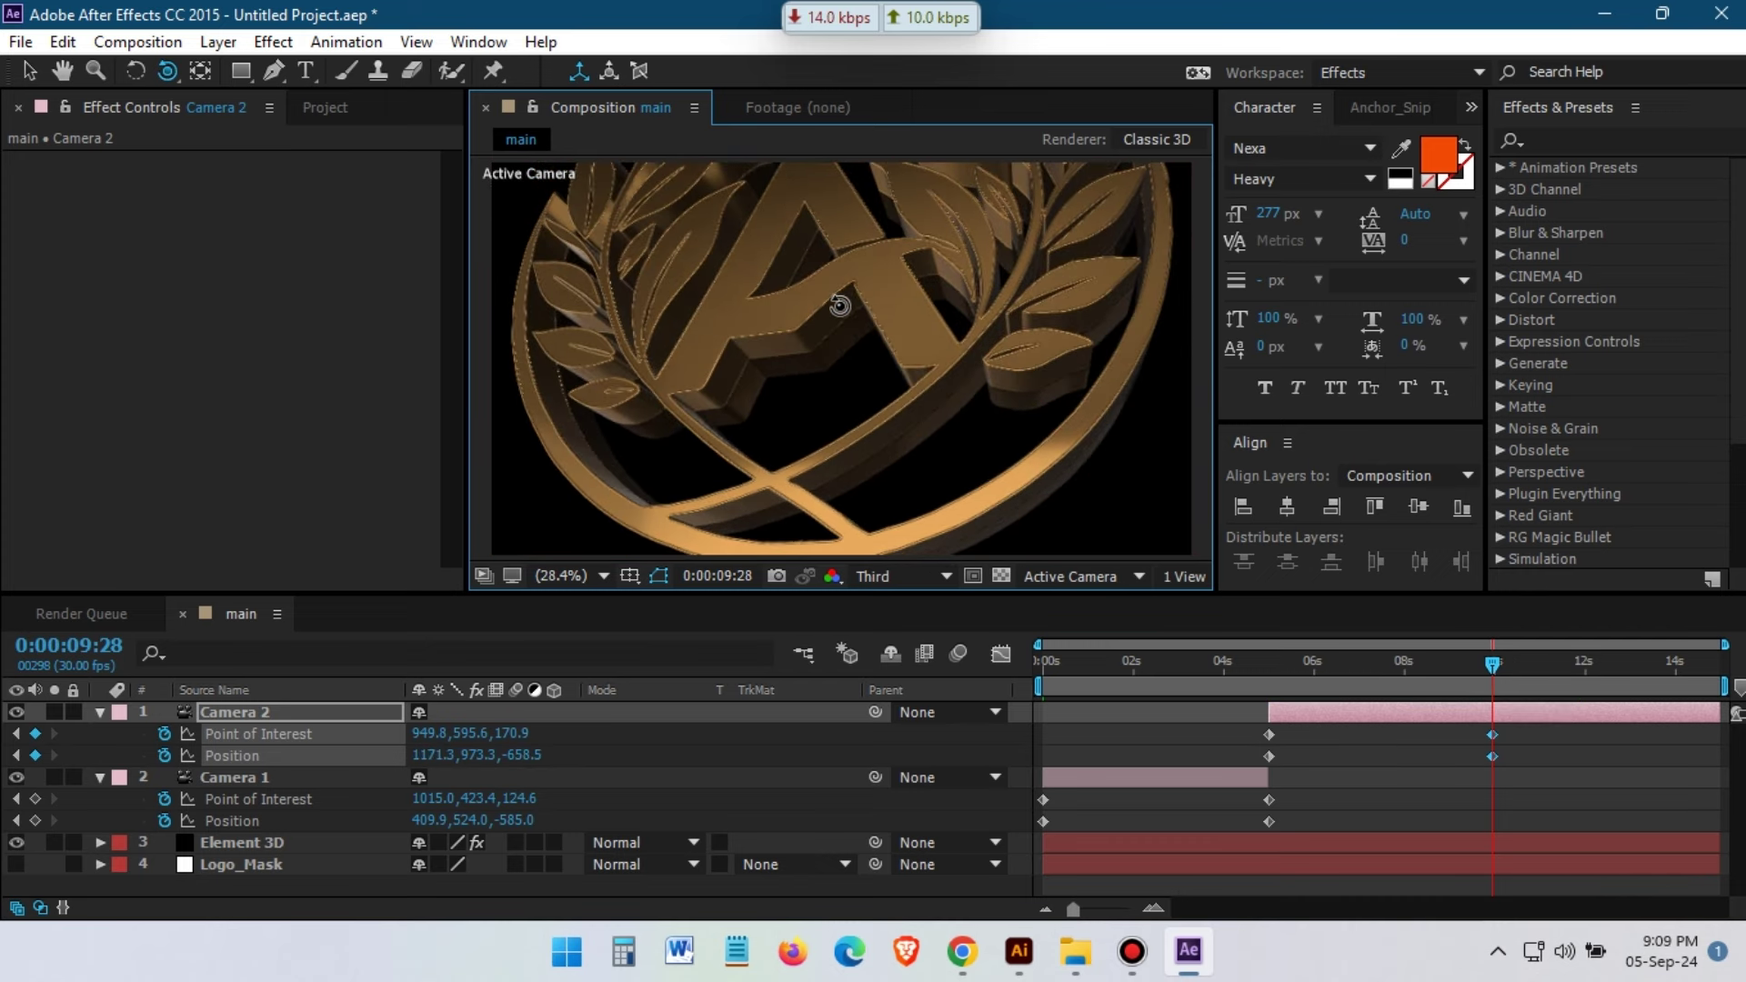
drag(839, 306, 837, 305)
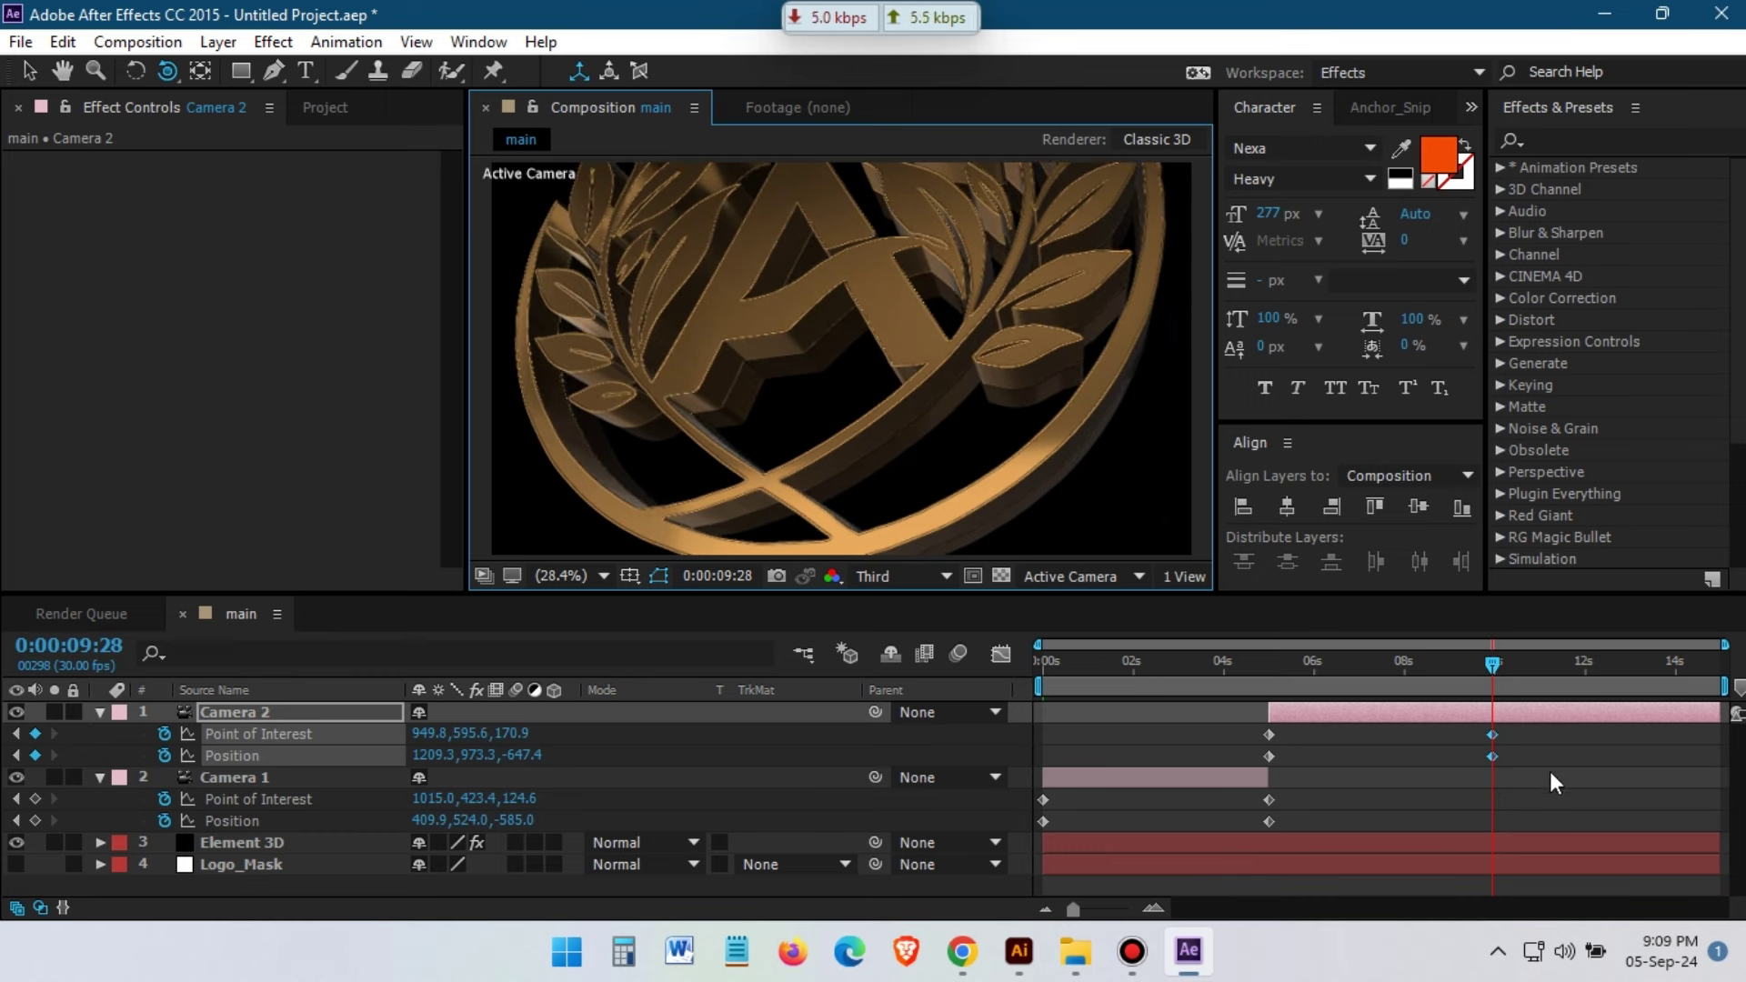
Split off Camera 3 at 9:28, delete its inherited keyframes, and reset its Transform head-on
key(ctrl+shift+d)
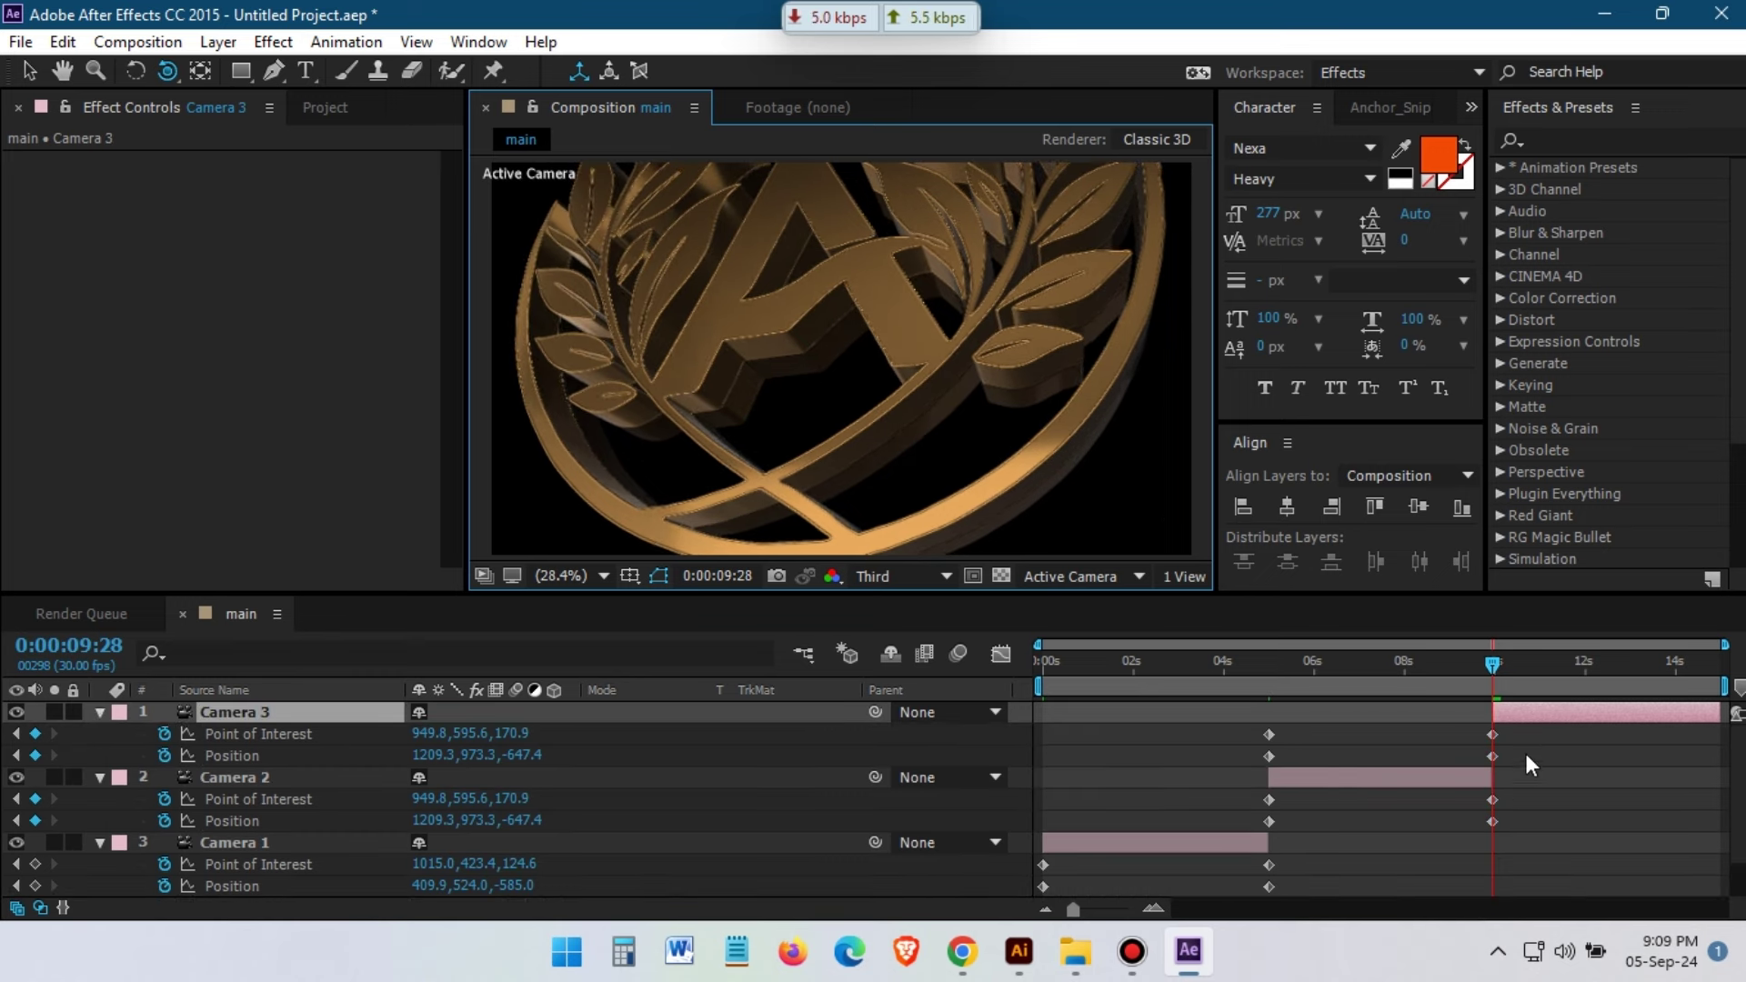
drag(1527, 739, 1226, 768)
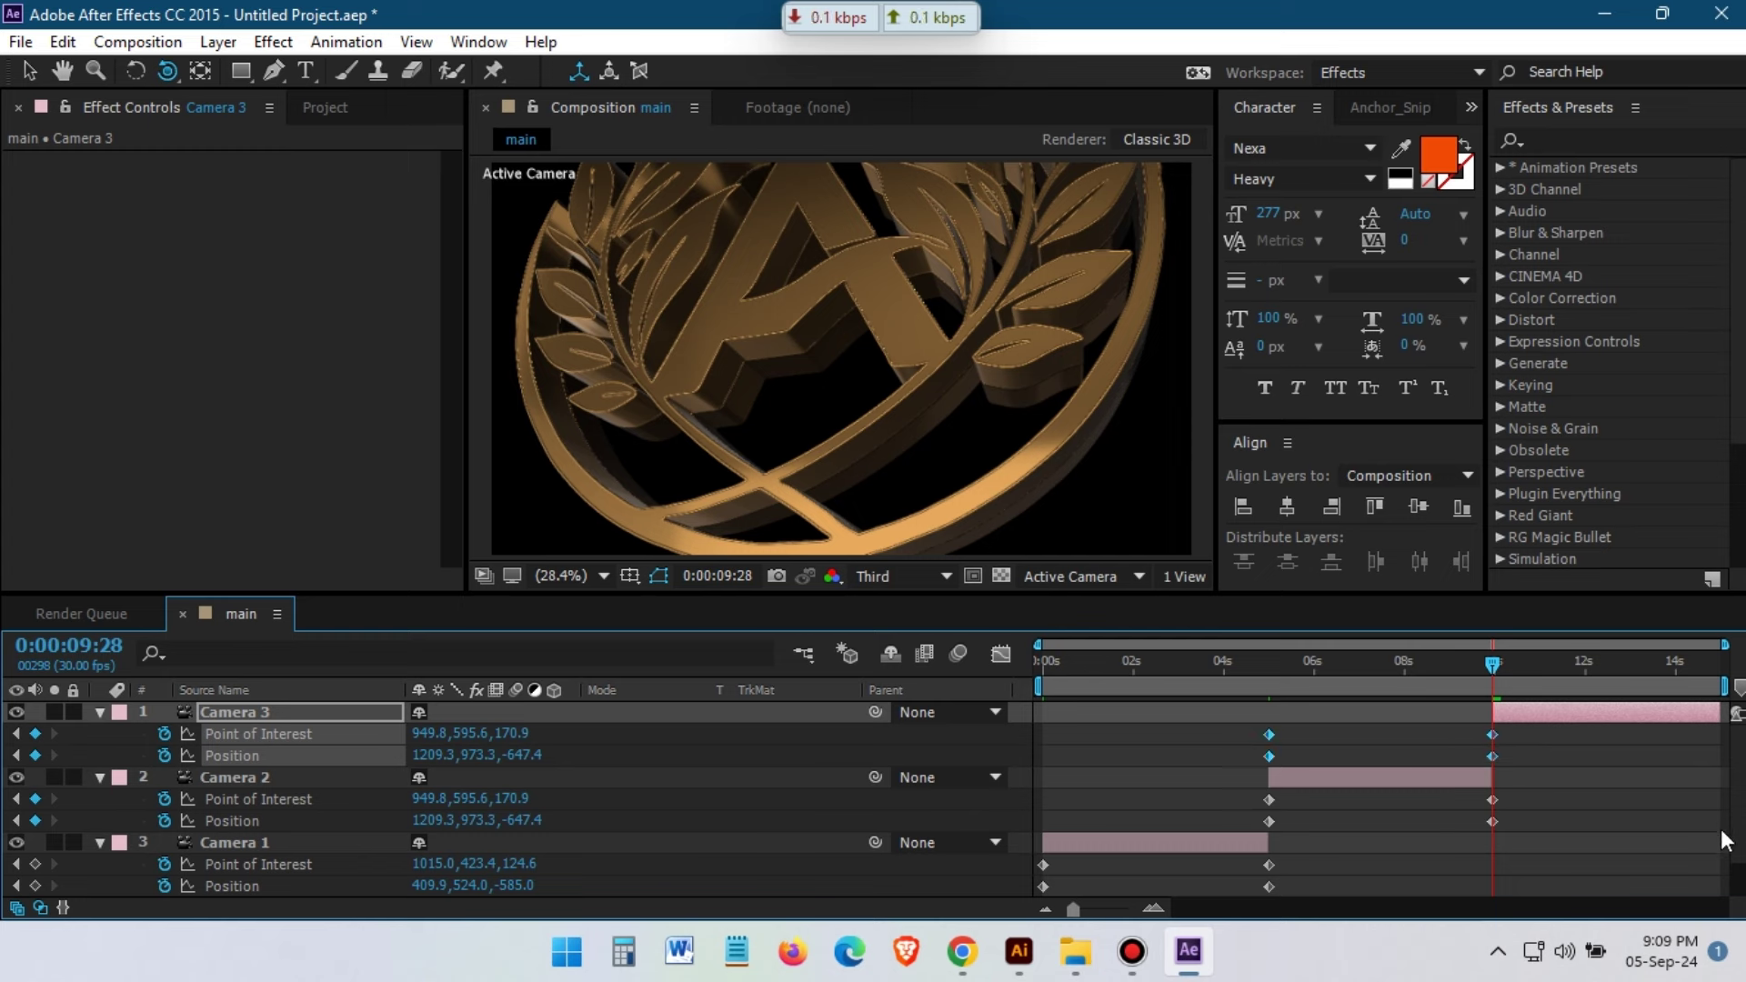
key(Delete)
click(100, 712)
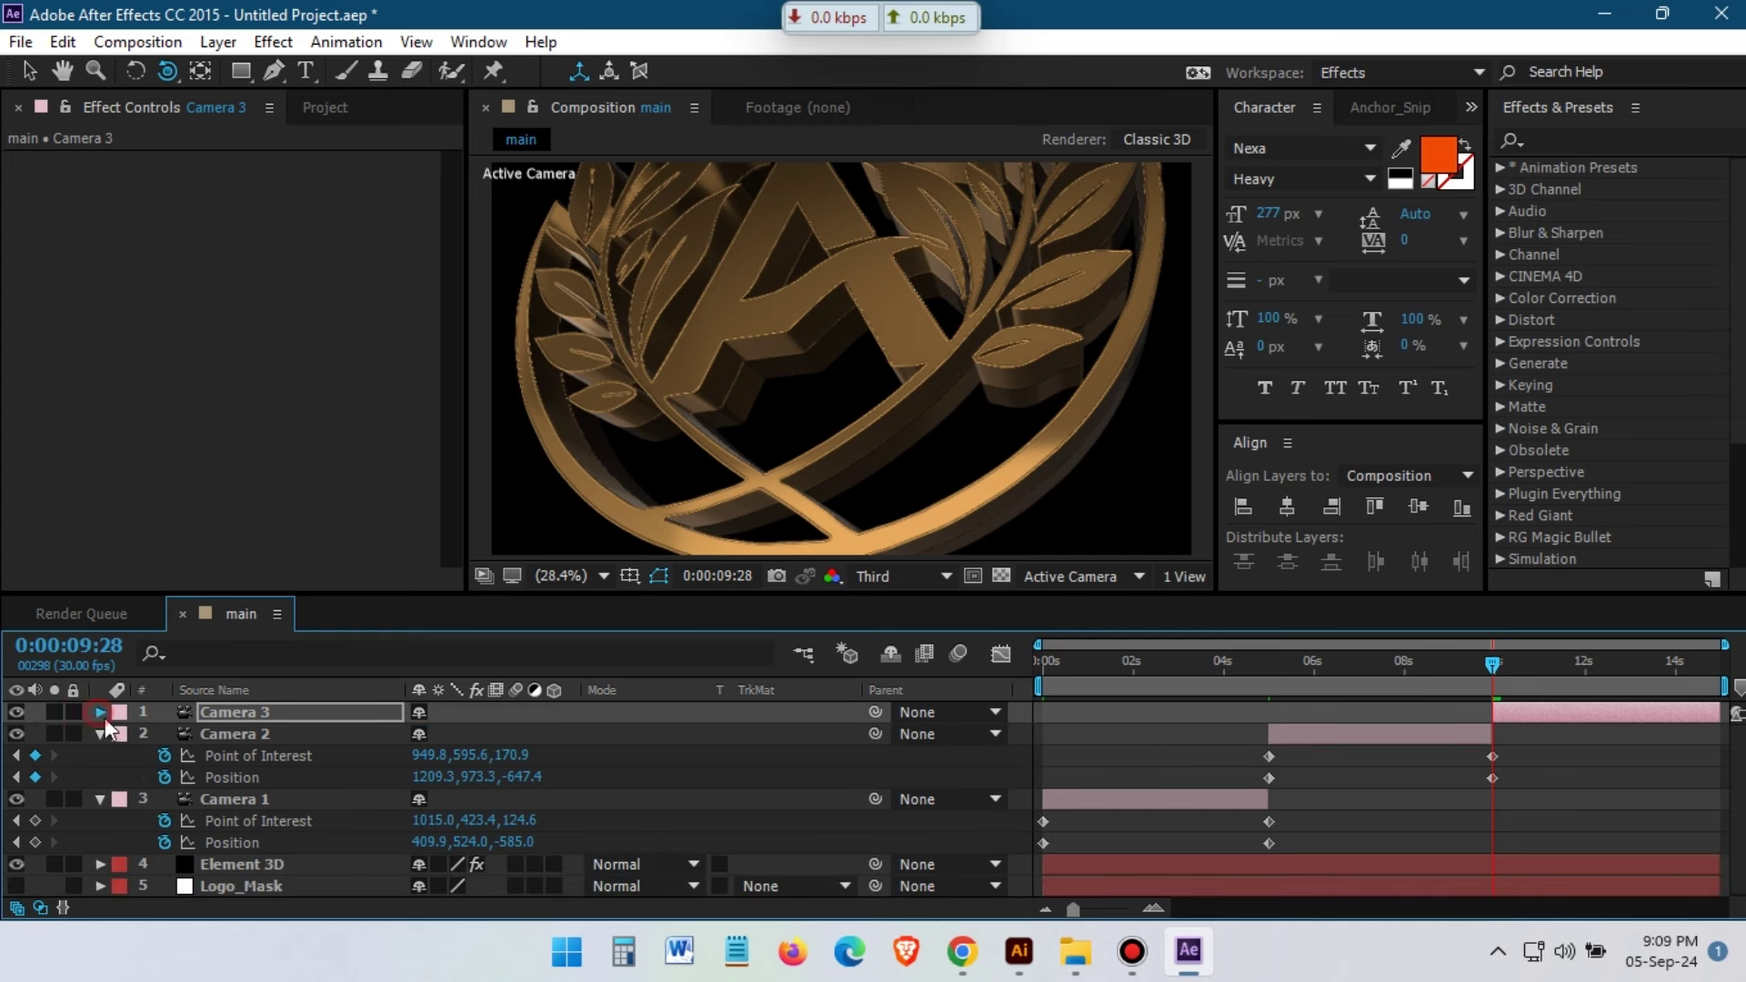
click(100, 712)
click(430, 734)
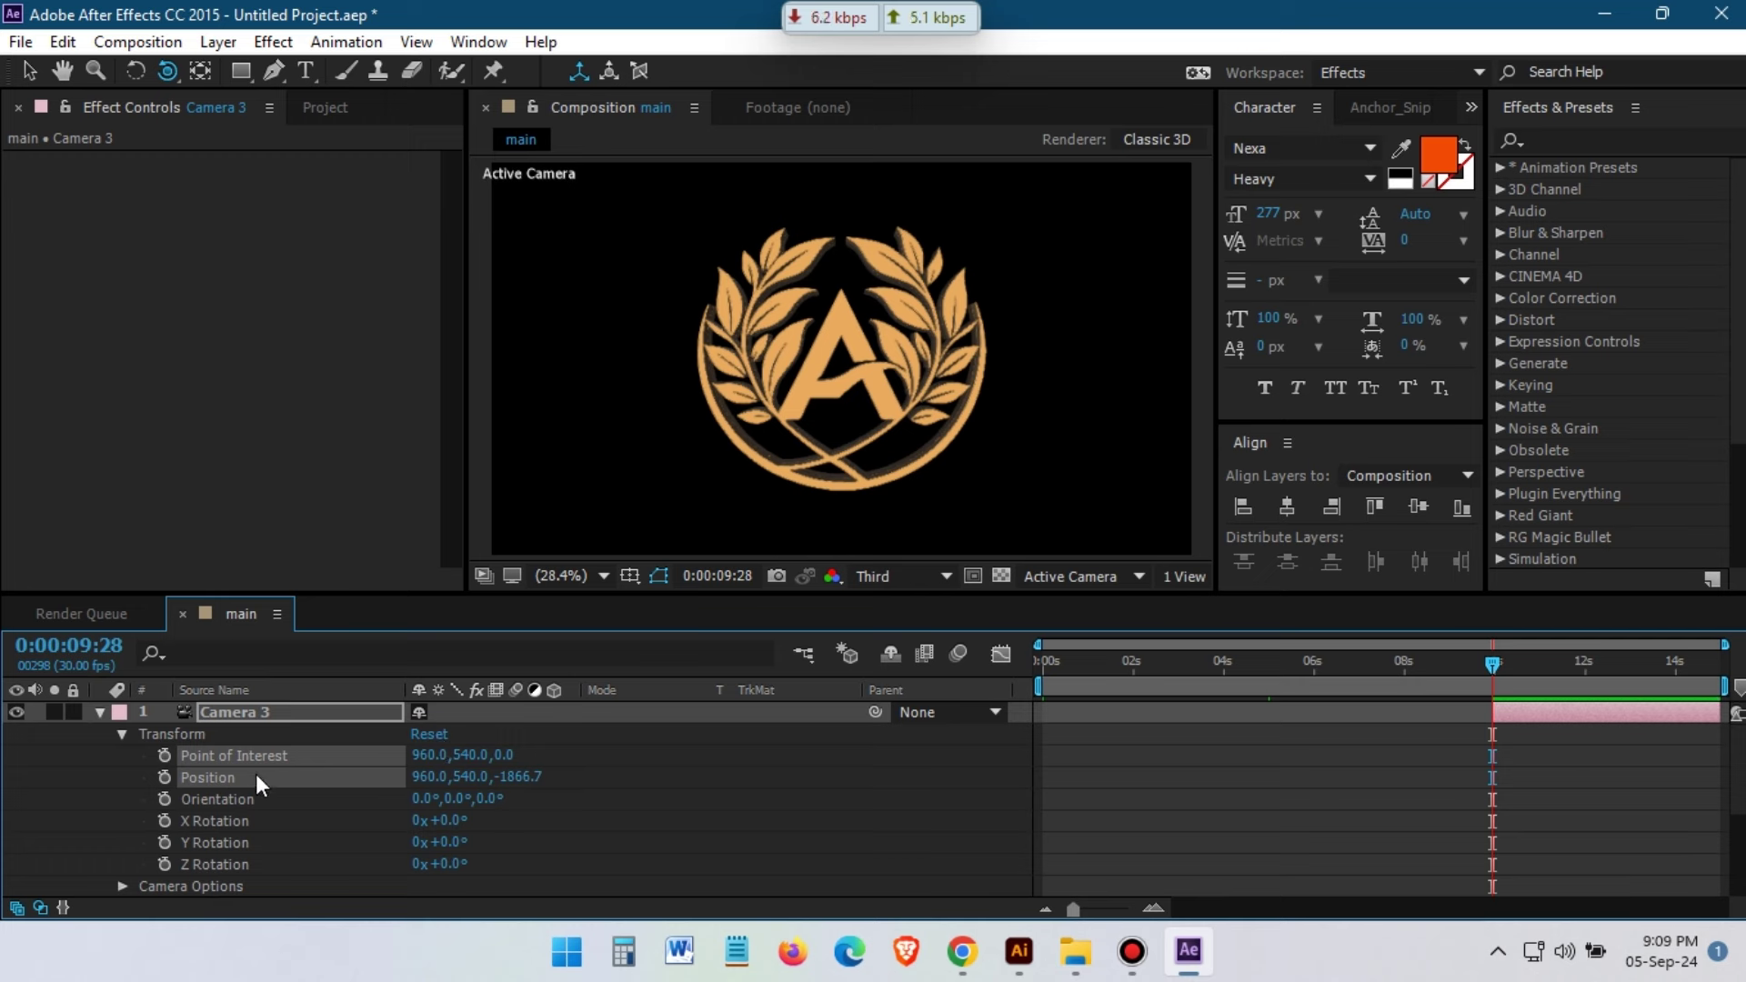
Keyframe Camera 3's Position and Point of Interest, then dolly it back at 13:10 using a Proportional Grid
click(166, 756)
click(165, 777)
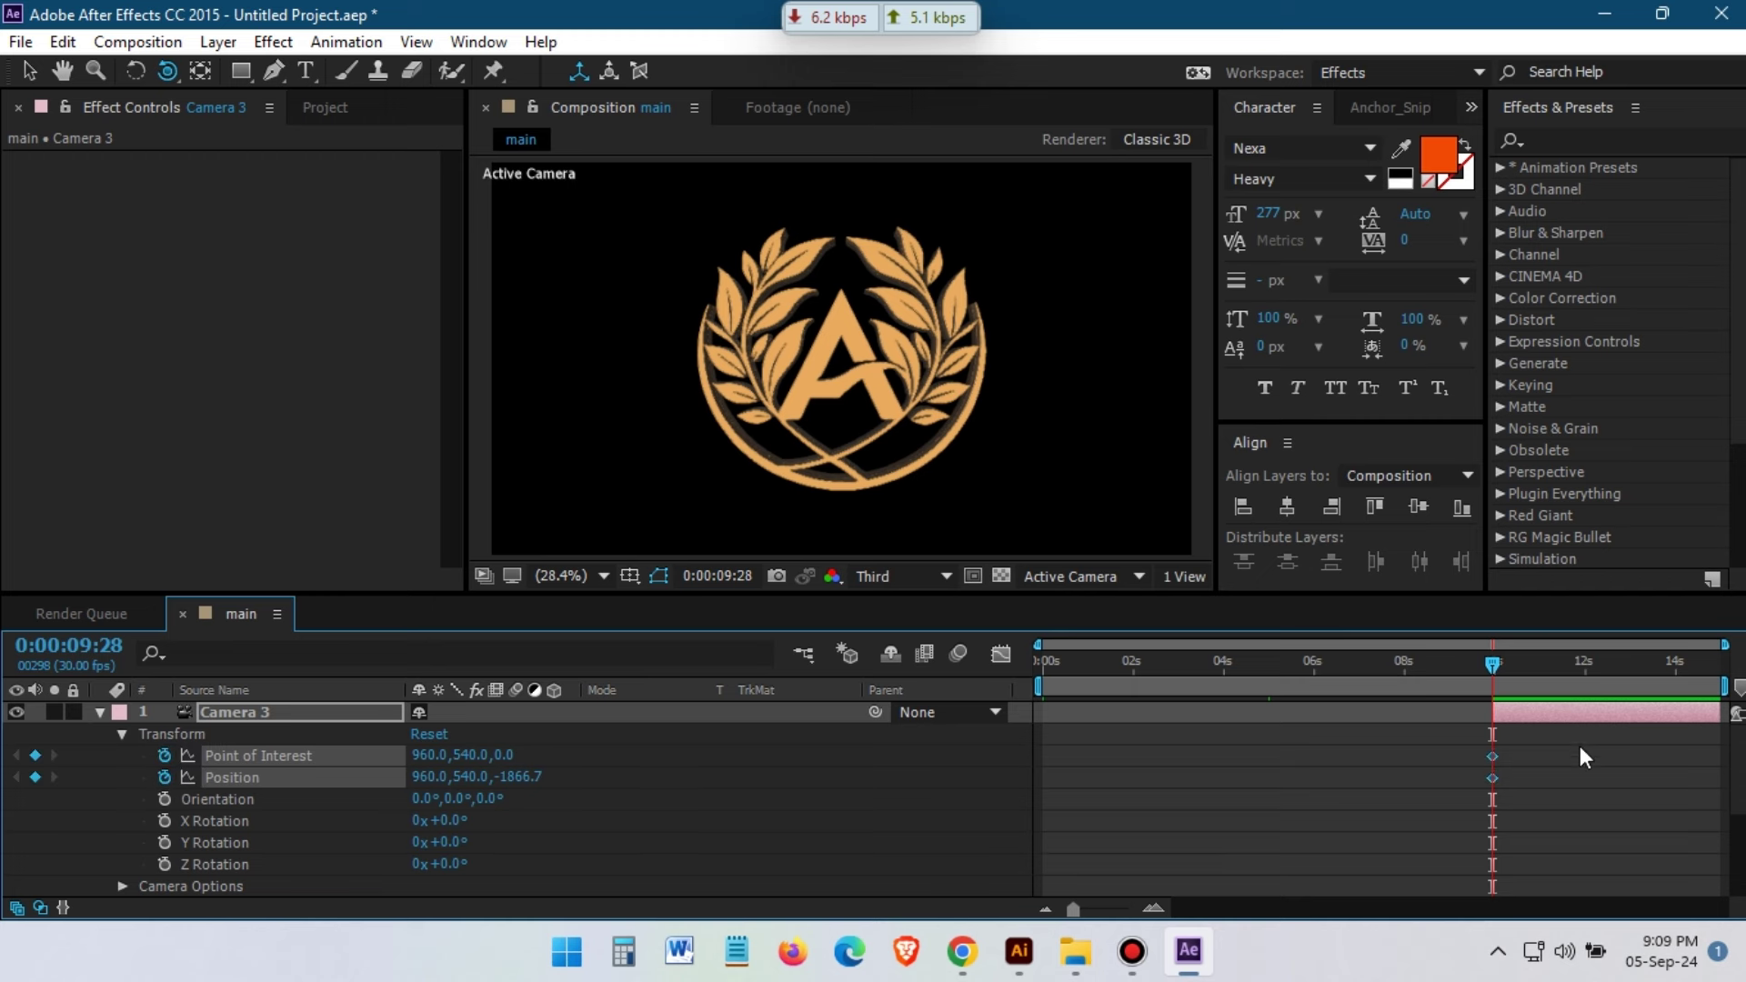
click(1645, 688)
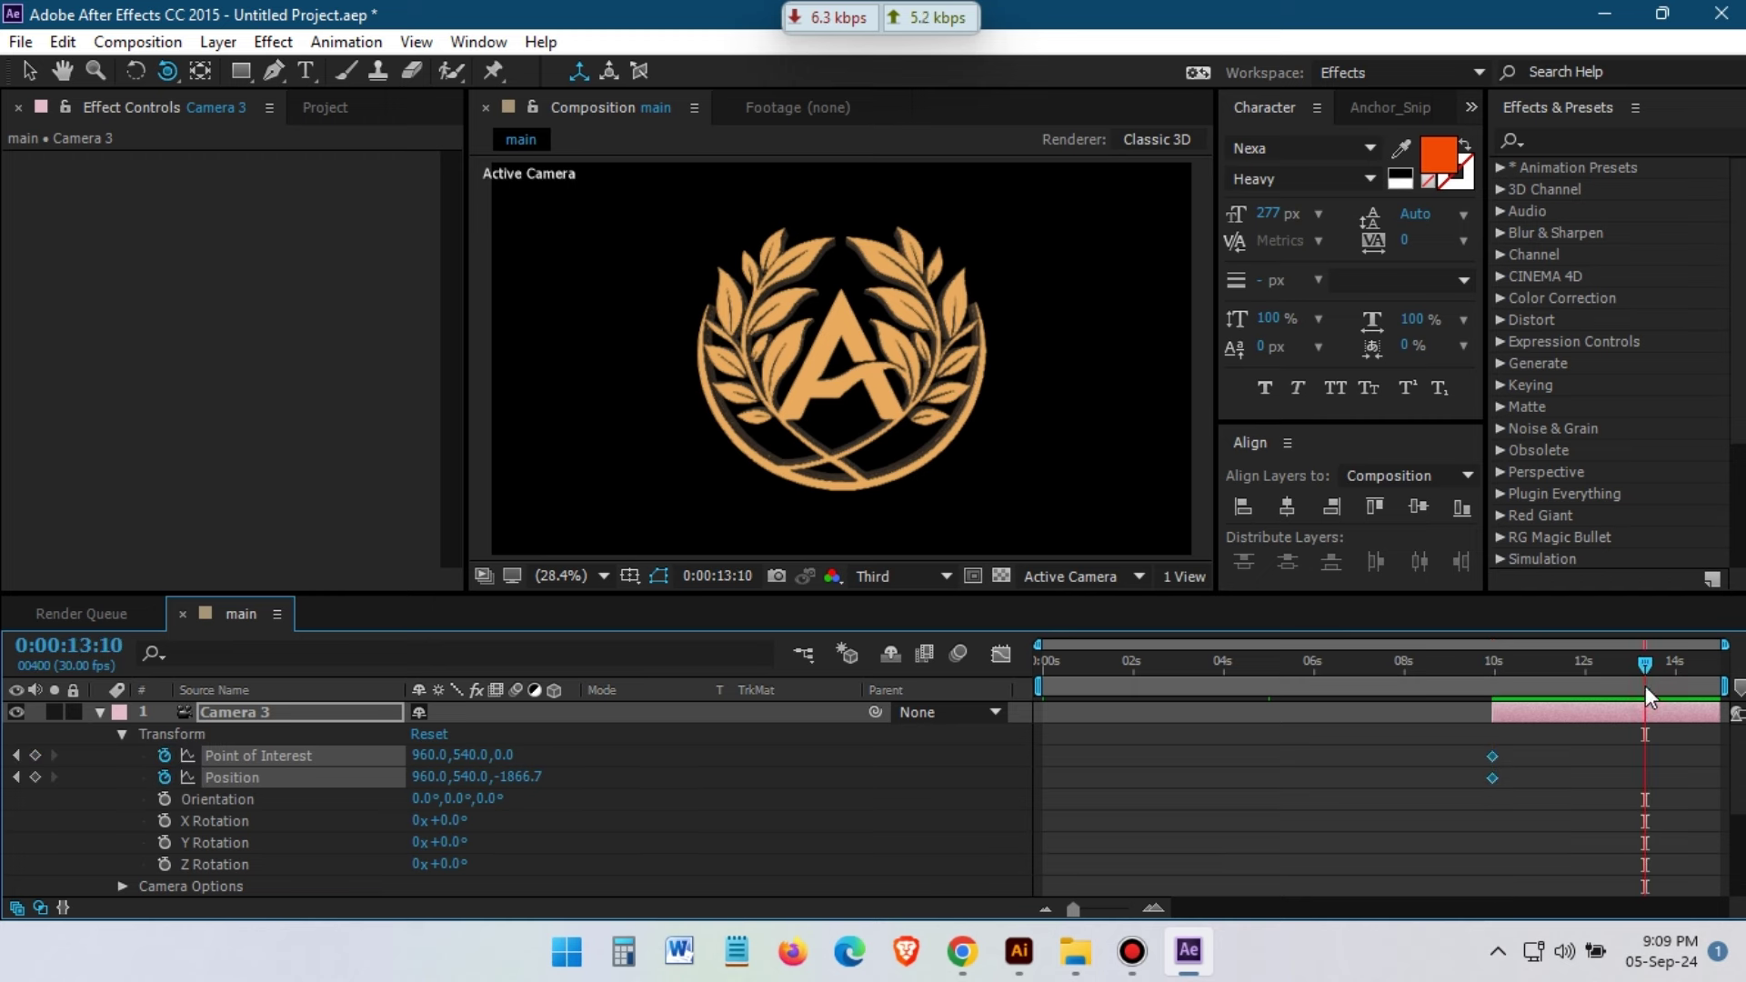
drag(167, 71, 252, 133)
drag(854, 307, 843, 400)
click(639, 580)
click(672, 630)
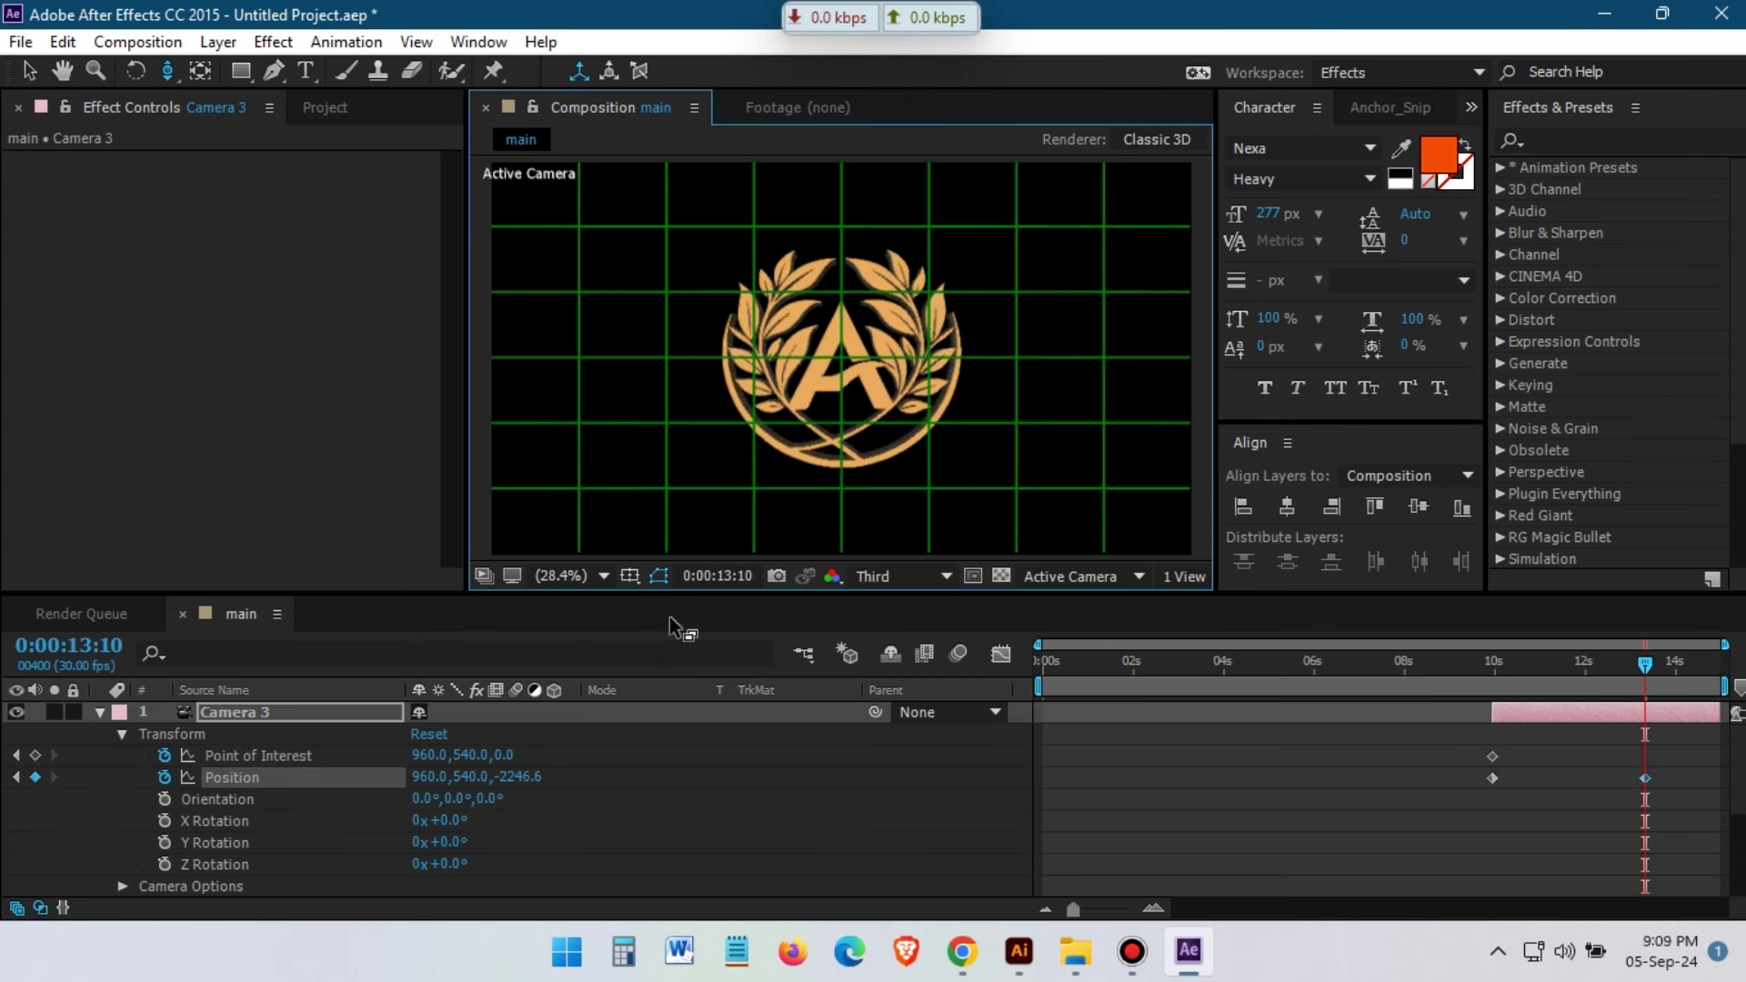
drag(843, 371, 842, 382)
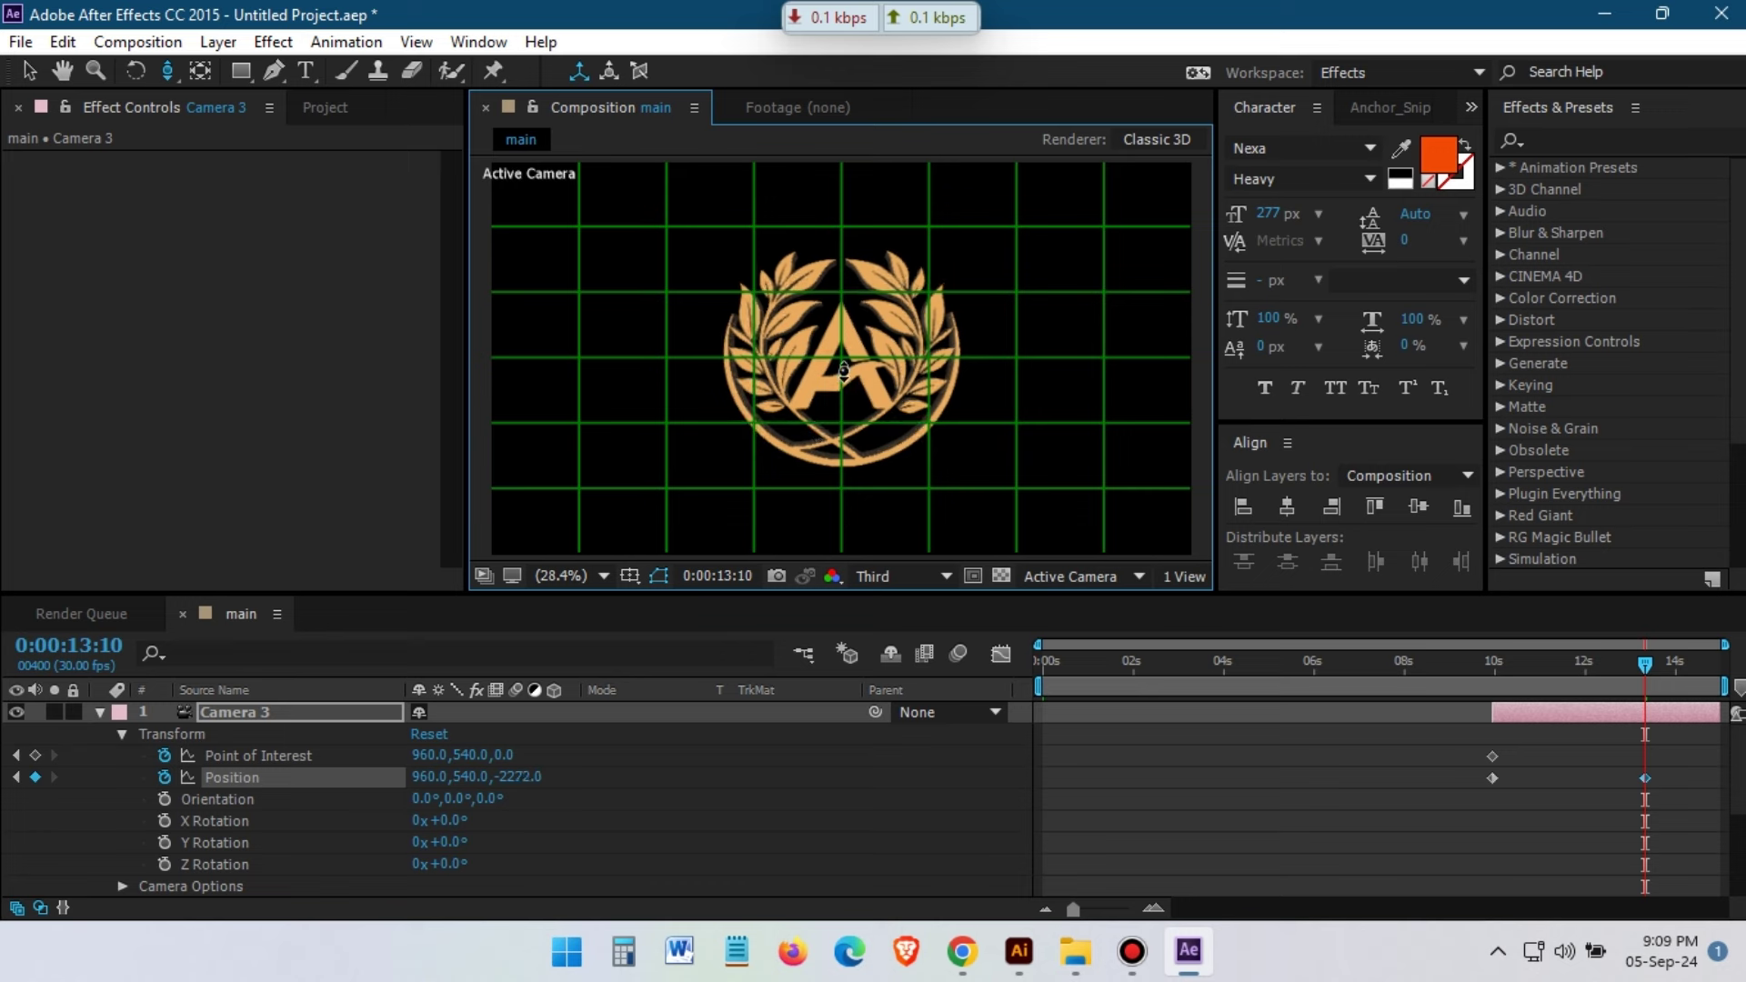
Raise the logo in frame with Track XY, hide the grid, and return to the start
drag(167, 71, 263, 121)
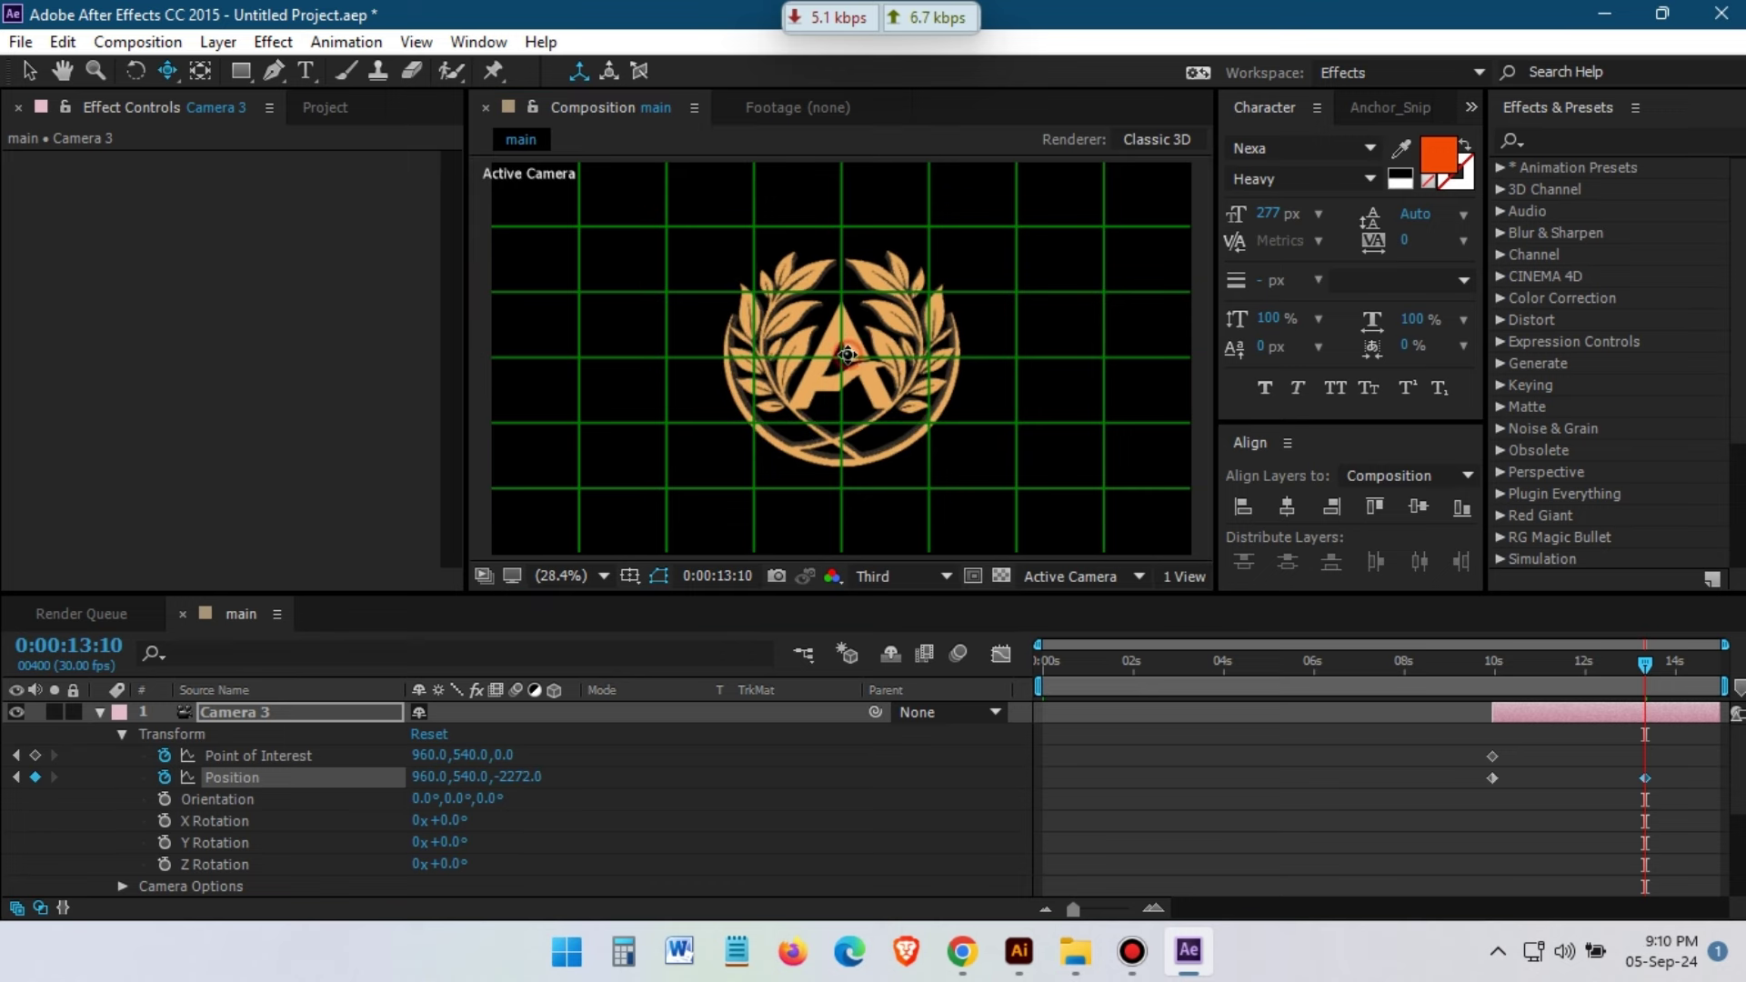
drag(847, 355, 840, 328)
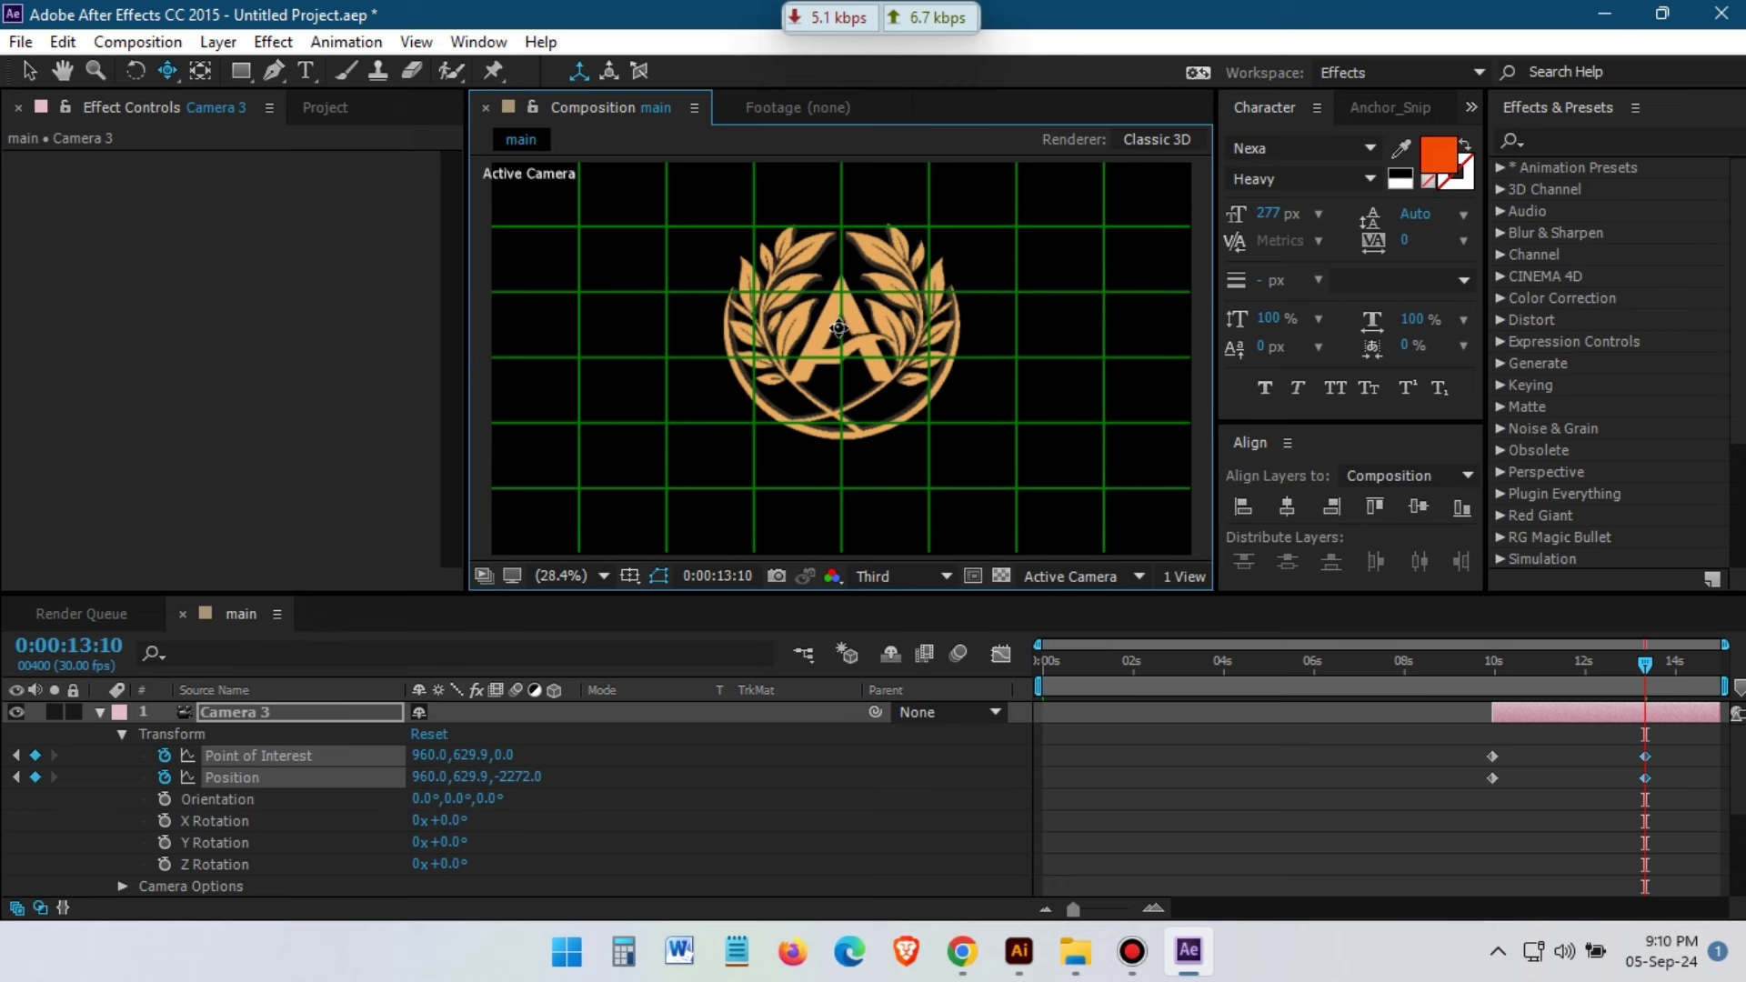
click(655, 582)
click(671, 629)
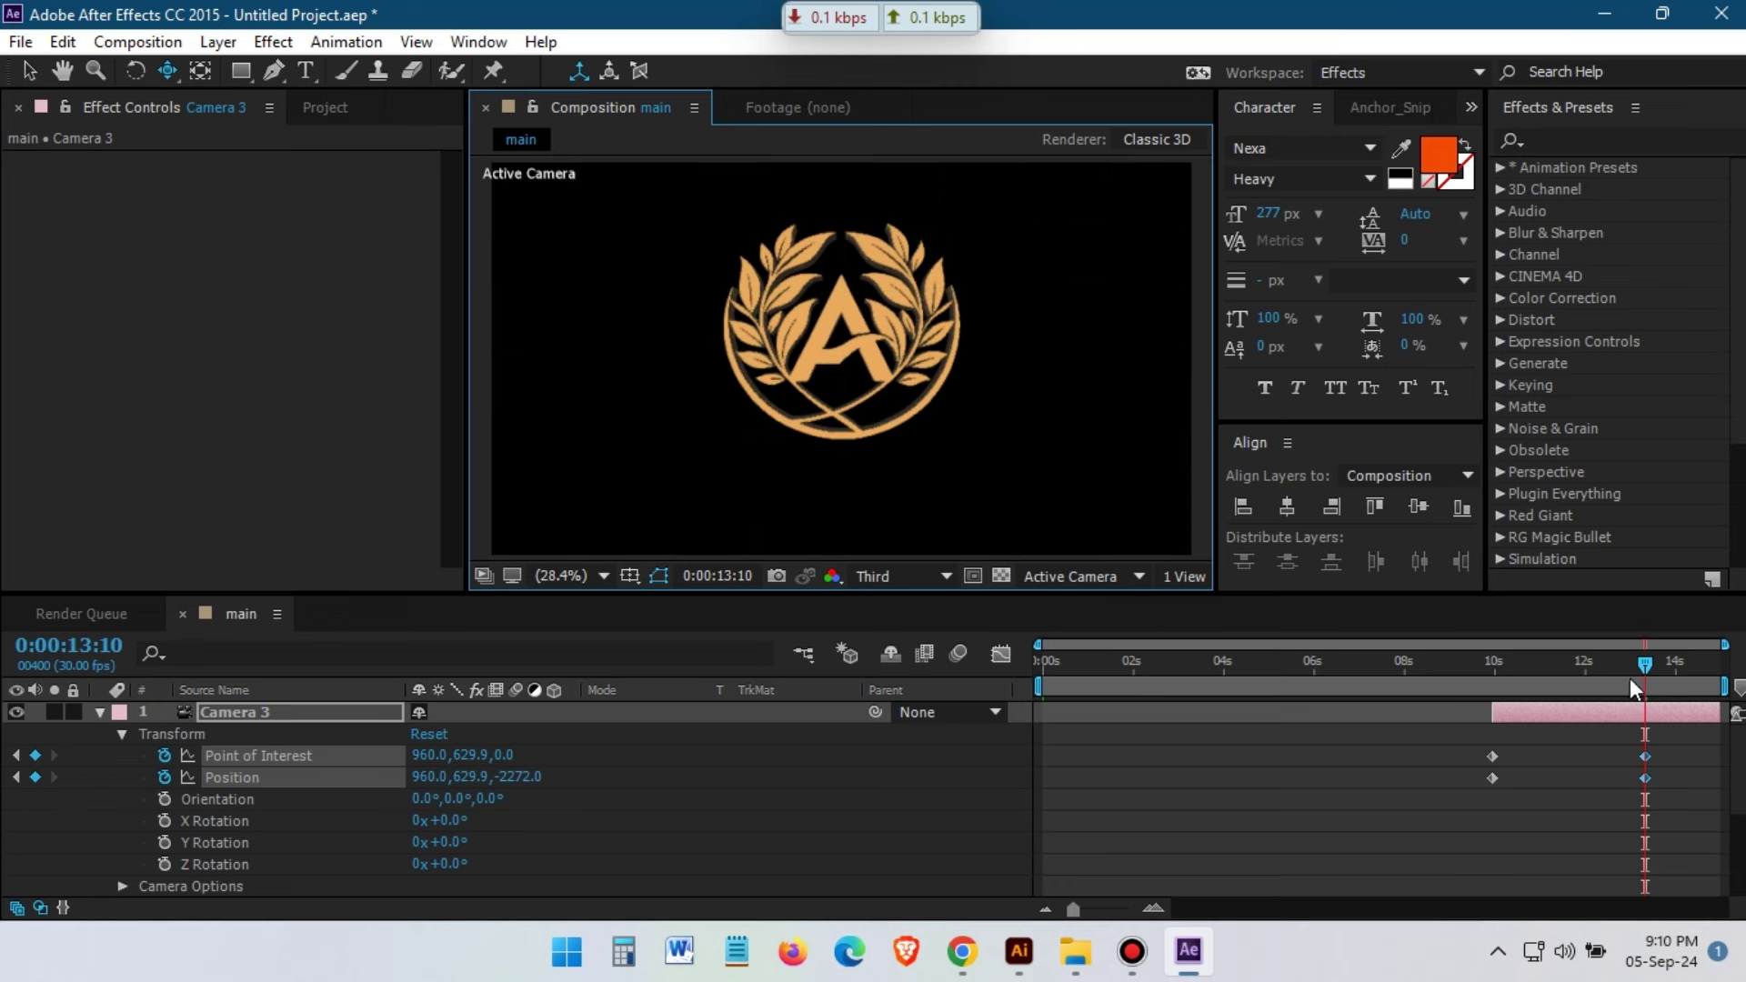
drag(1630, 678, 1173, 673)
key(Home)
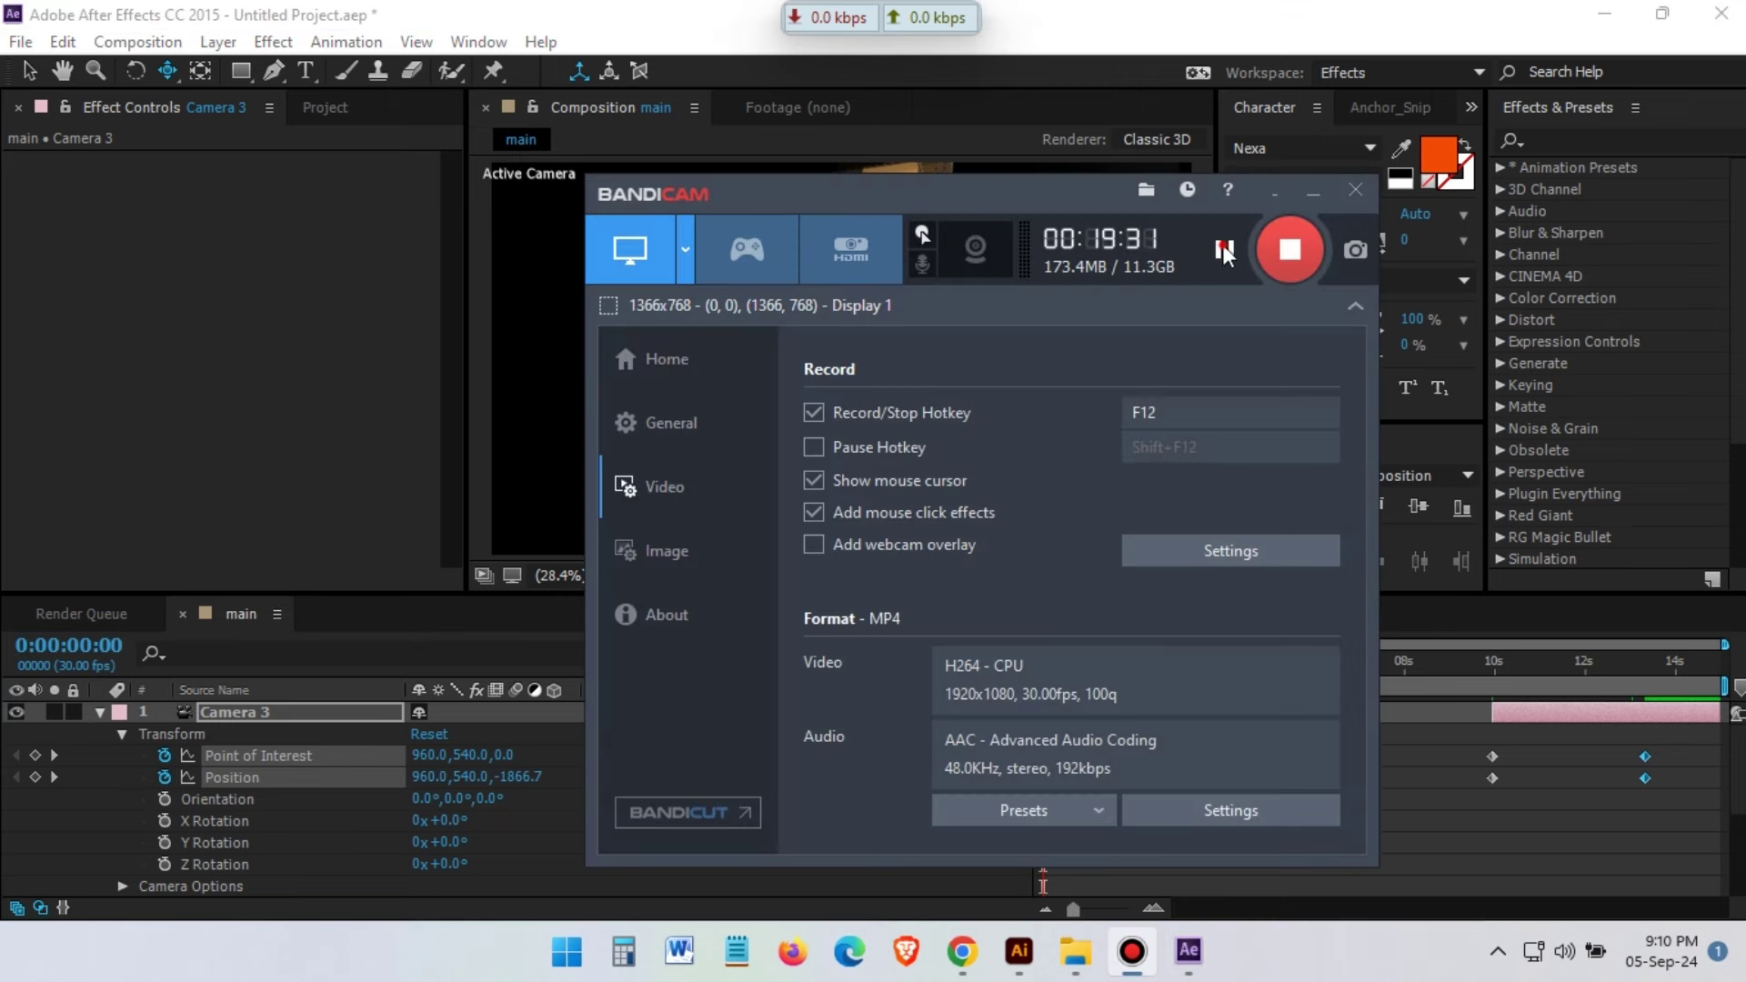
Duplicate the main composition as main 2 and open it
click(1307, 198)
click(91, 338)
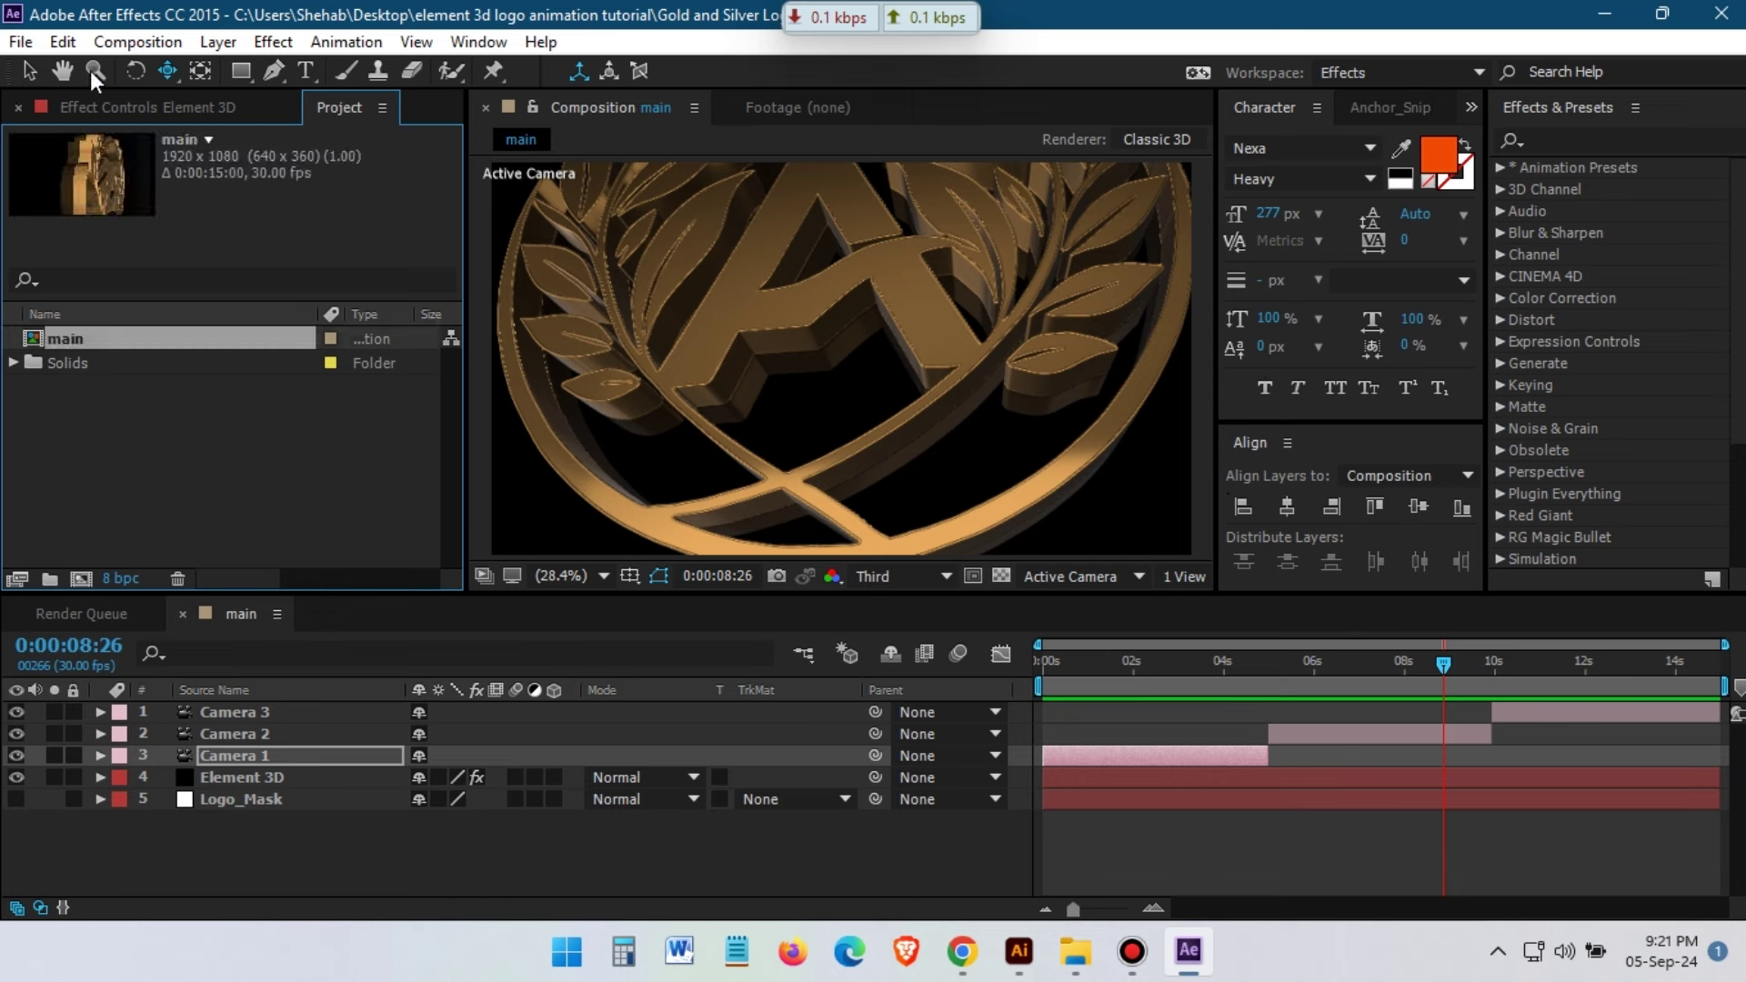
click(63, 42)
click(146, 373)
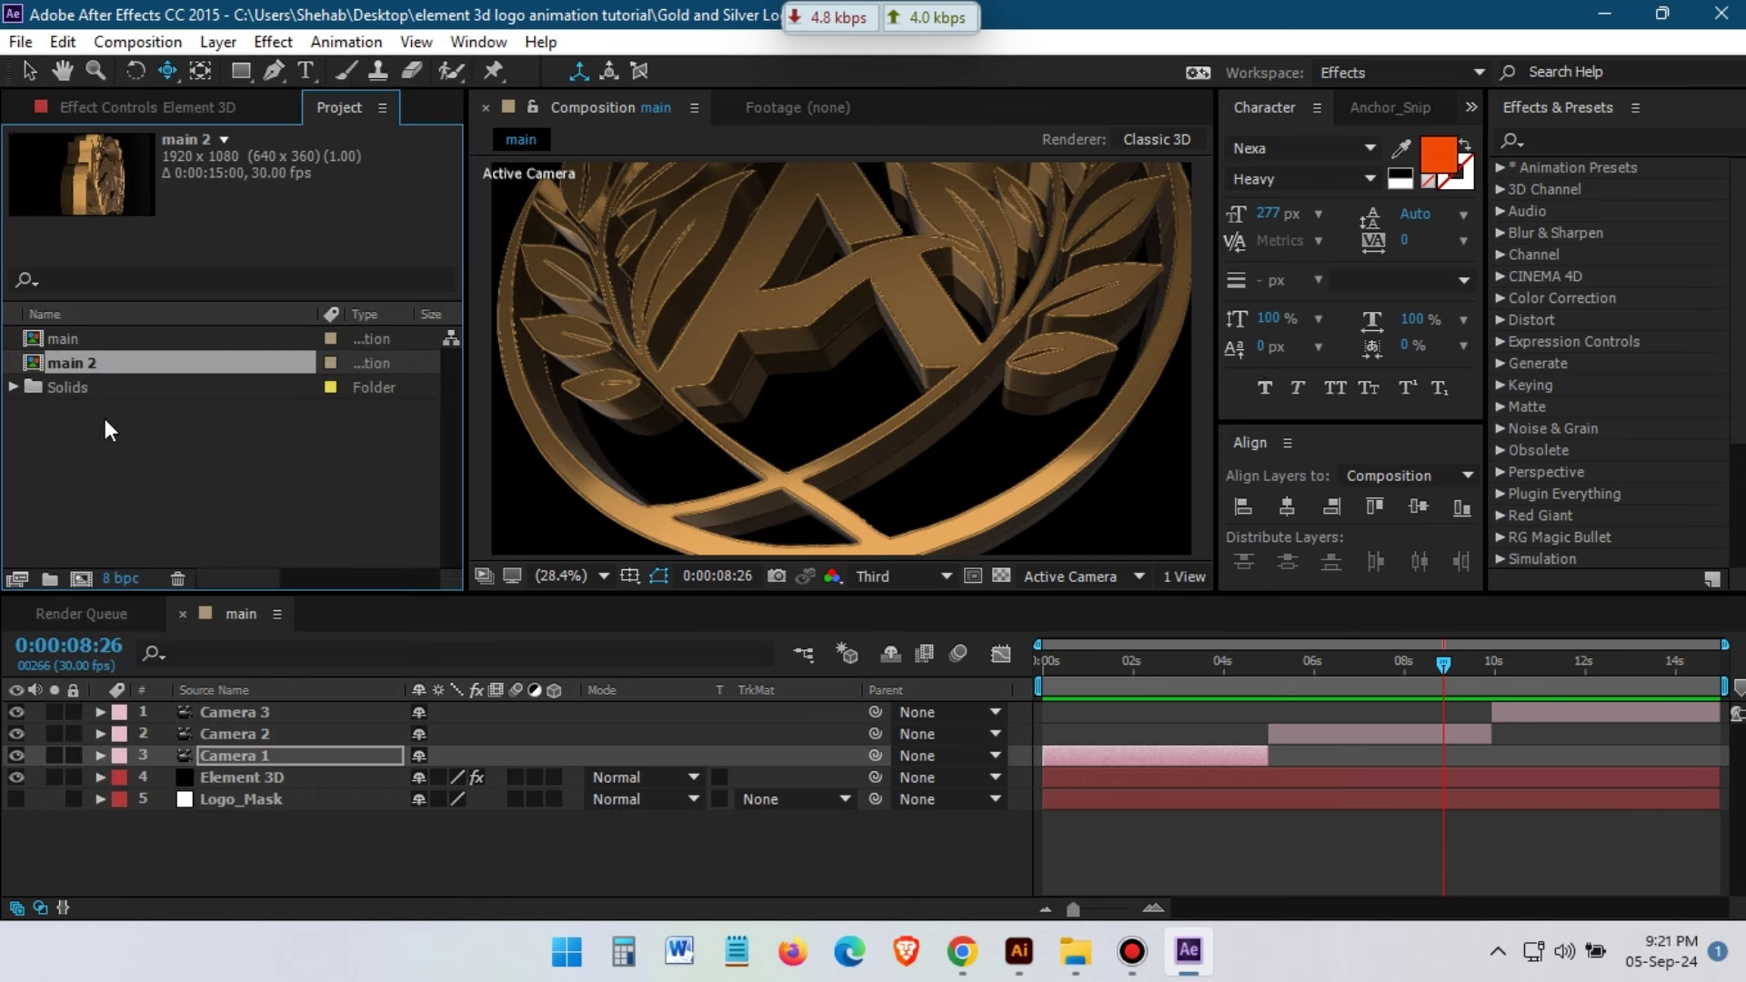
double_click(63, 362)
In main 2's Element 3D Scene Setup, replace the Gold material with chrome and check the silver logo
click(255, 776)
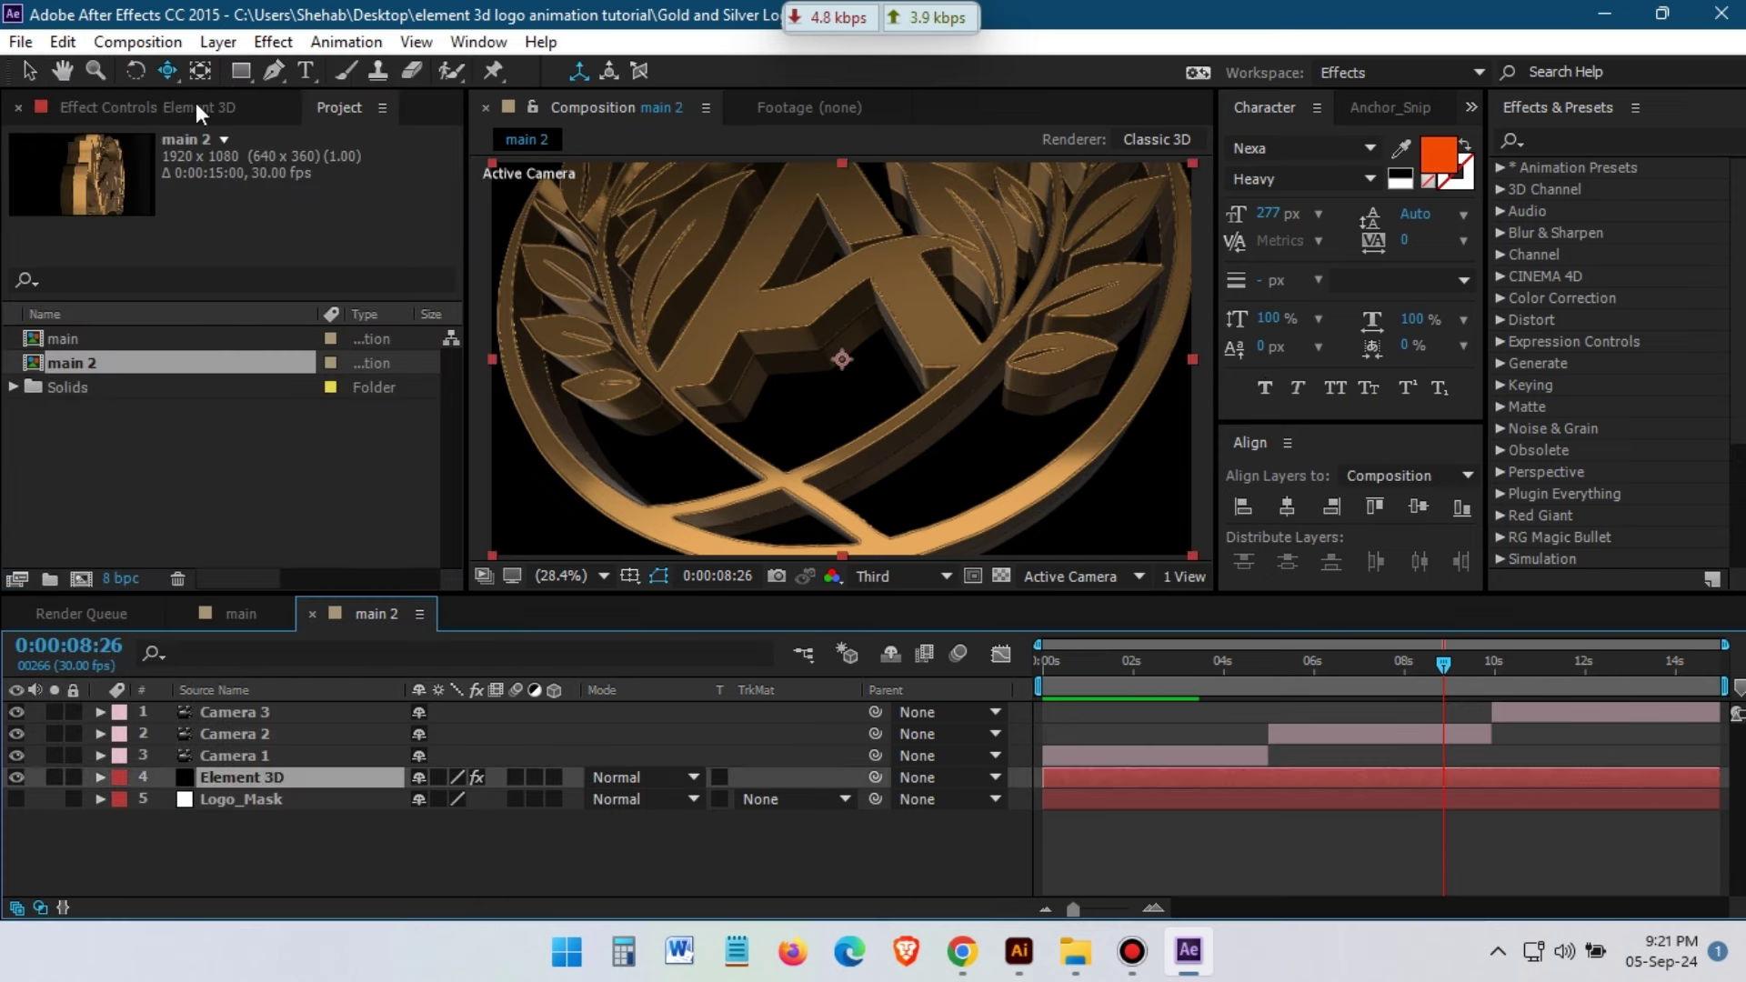
click(197, 109)
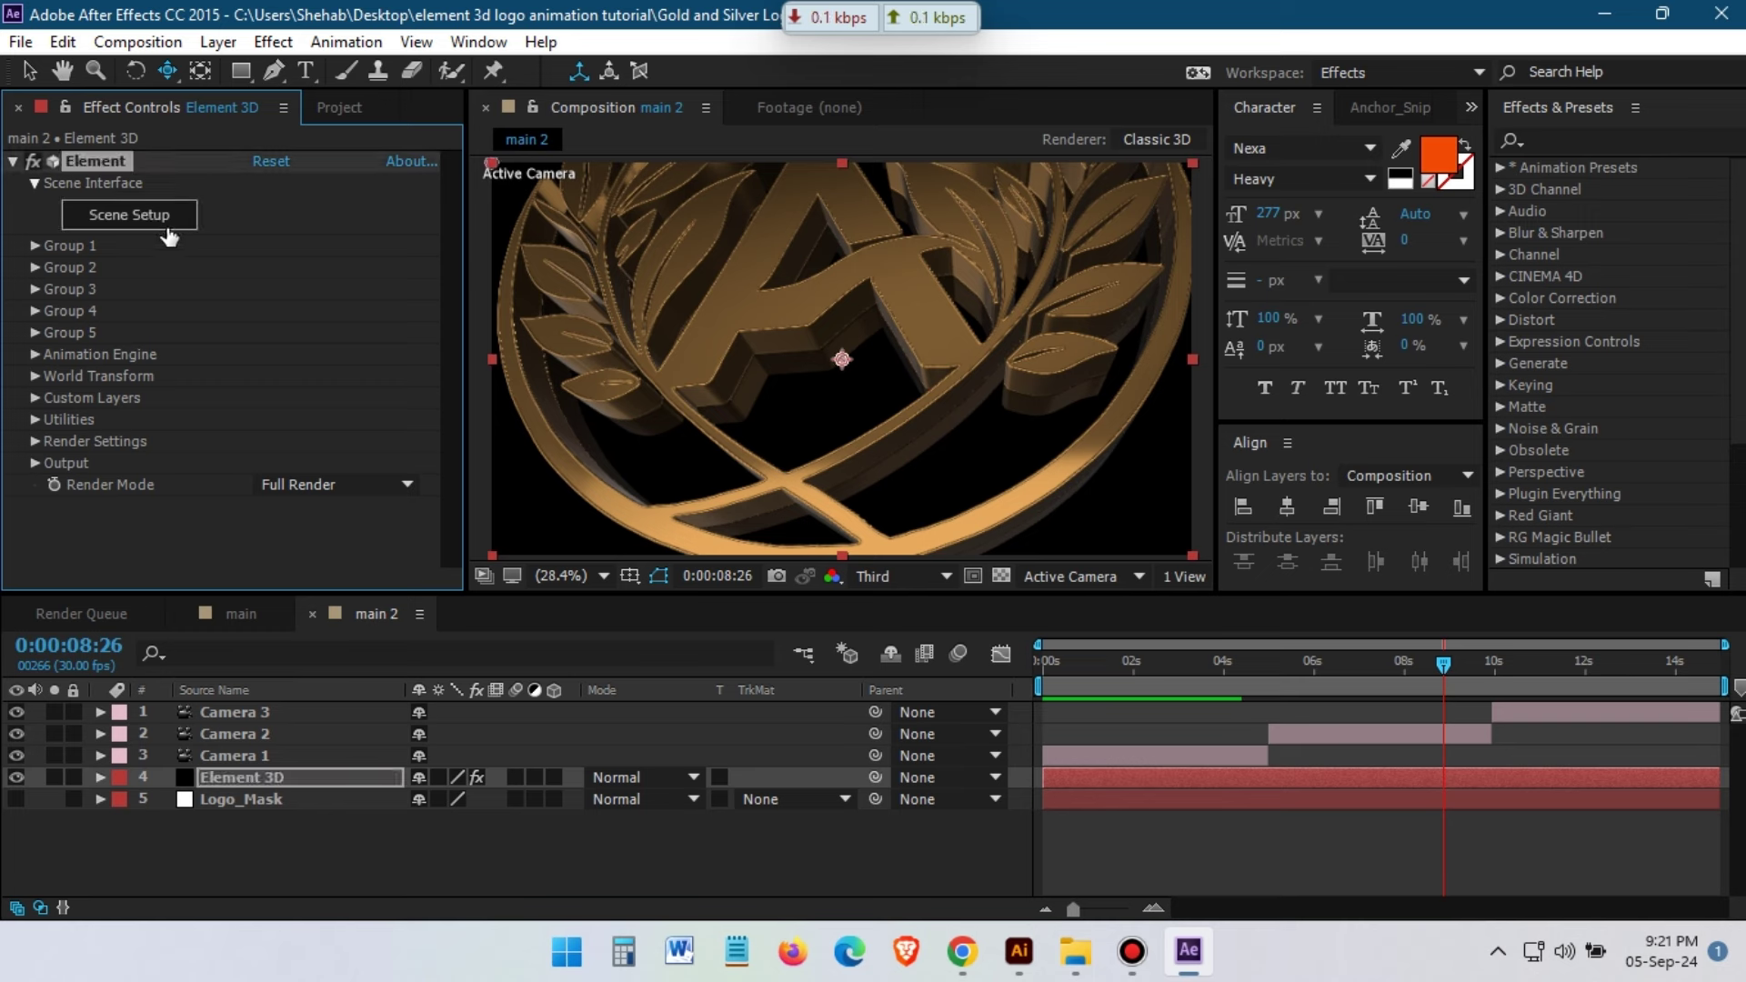
click(135, 225)
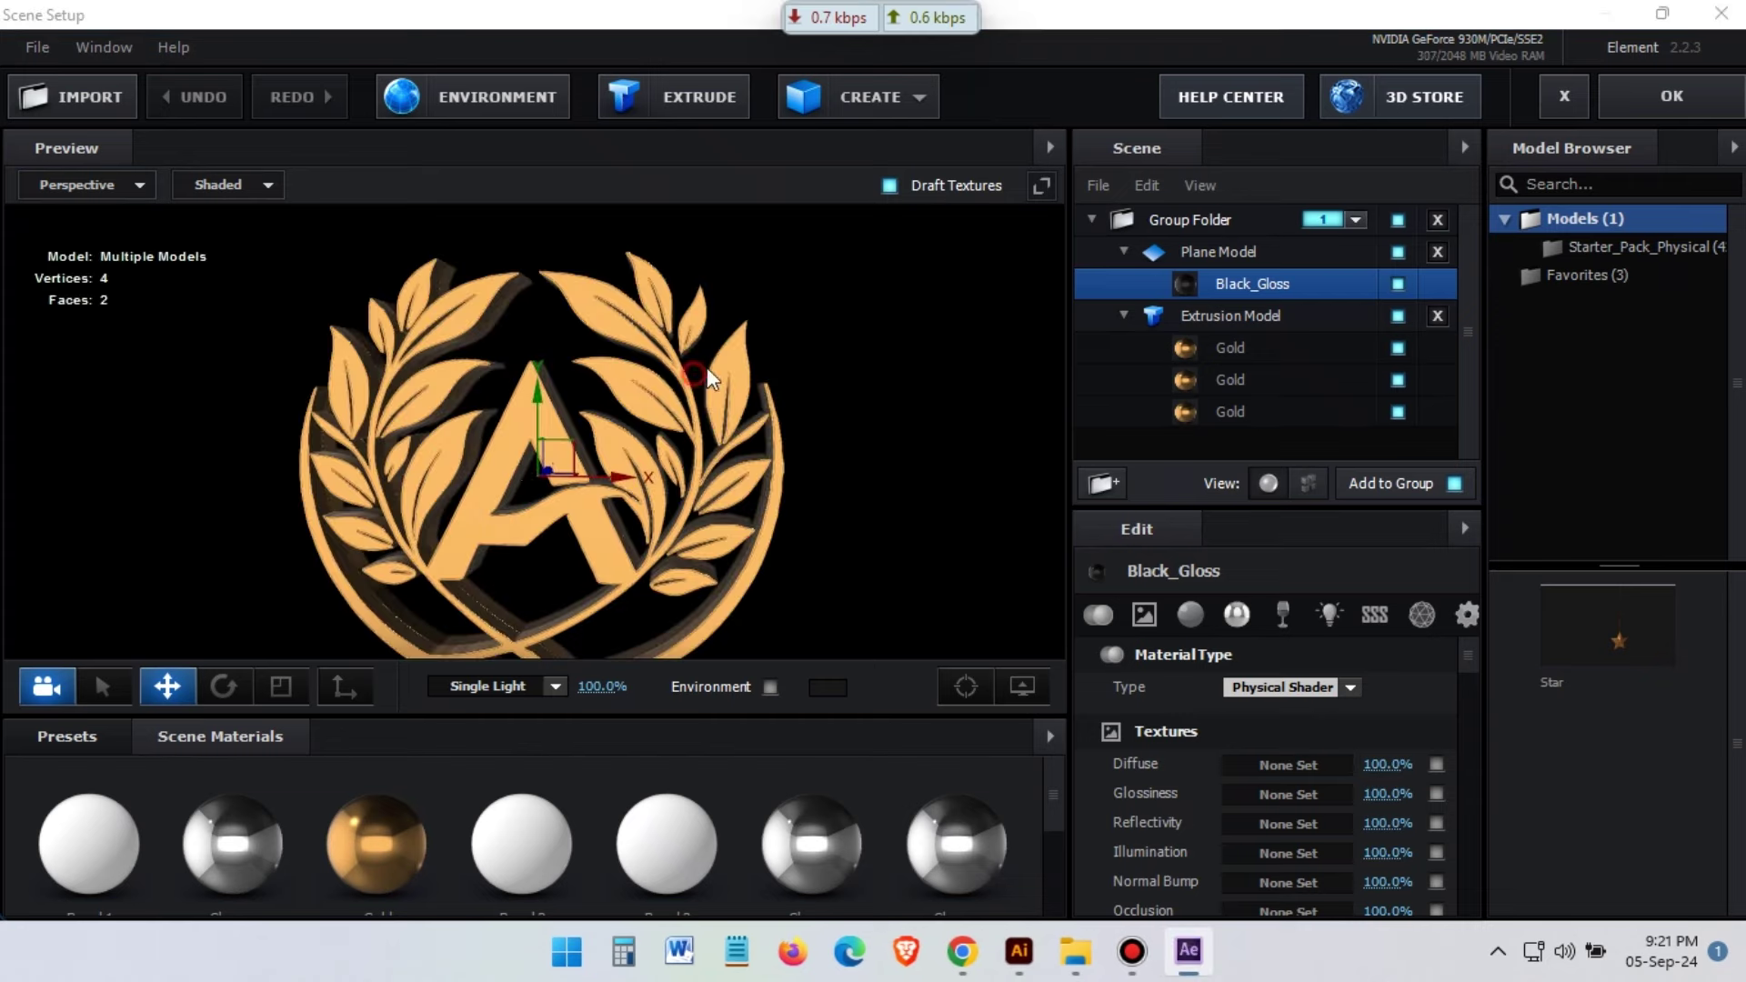
drag(707, 368, 810, 340)
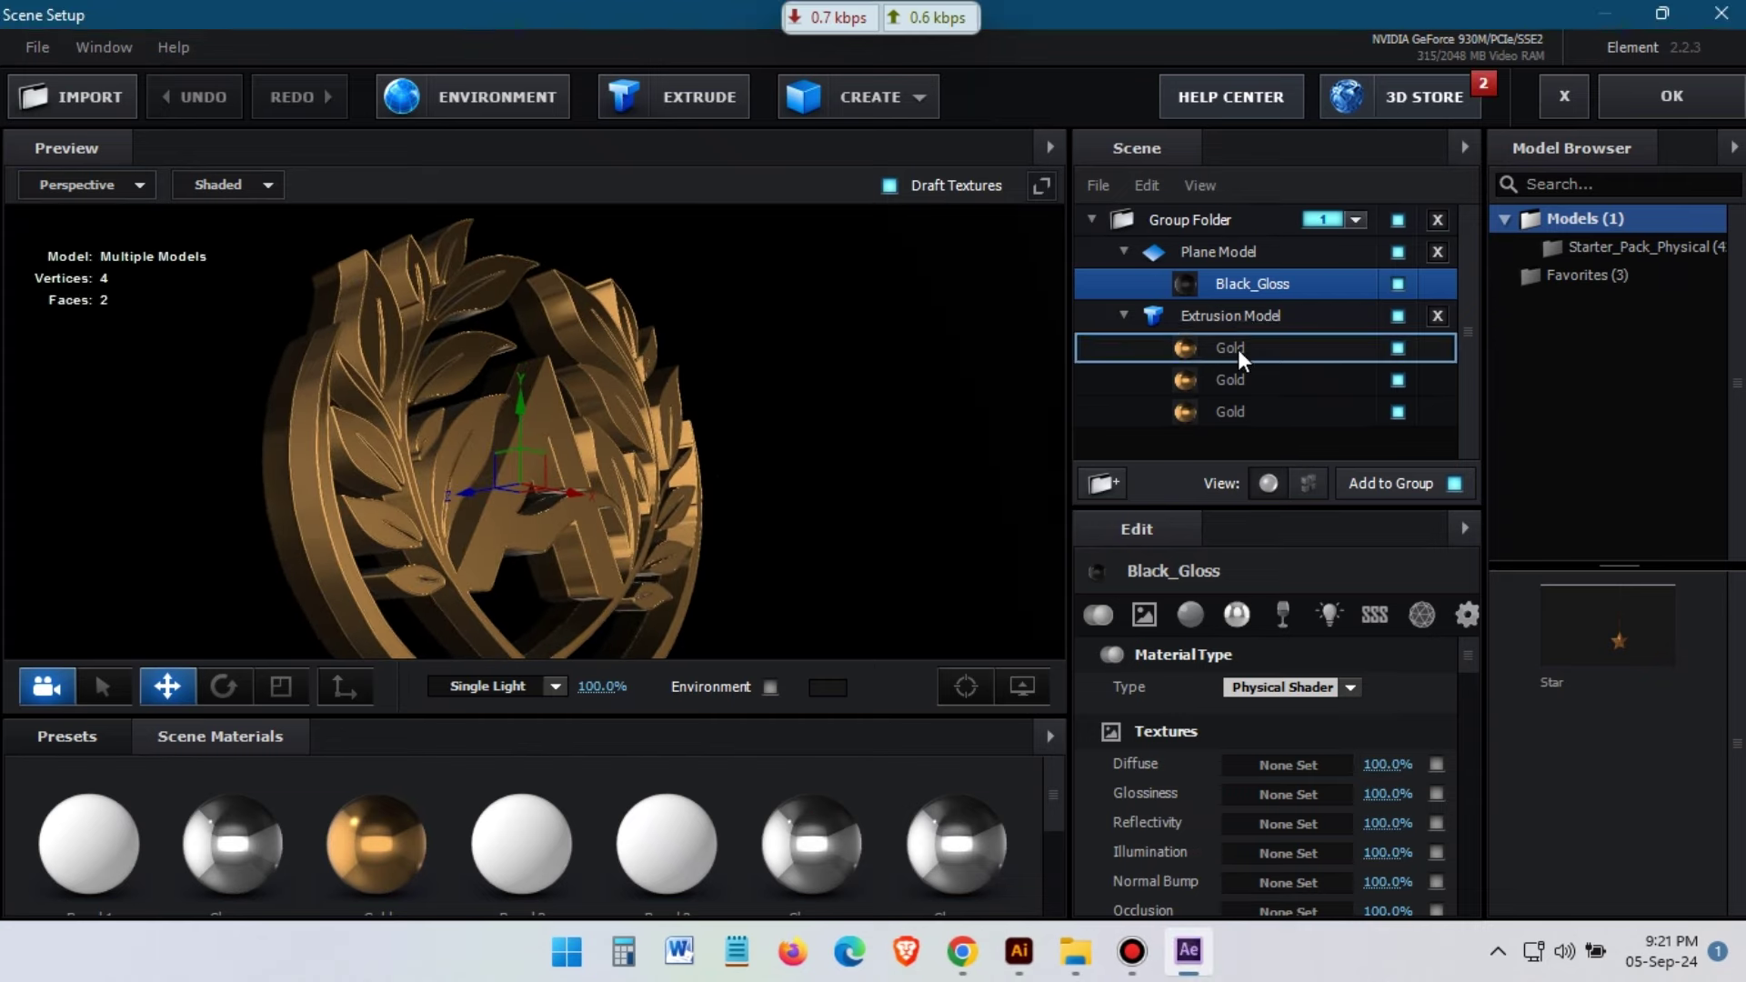
mouse_move(812, 844)
mouse_down()
mouse_move(1230, 347)
mouse_move(1205, 380)
mouse_move(1219, 411)
mouse_up()
click(1671, 95)
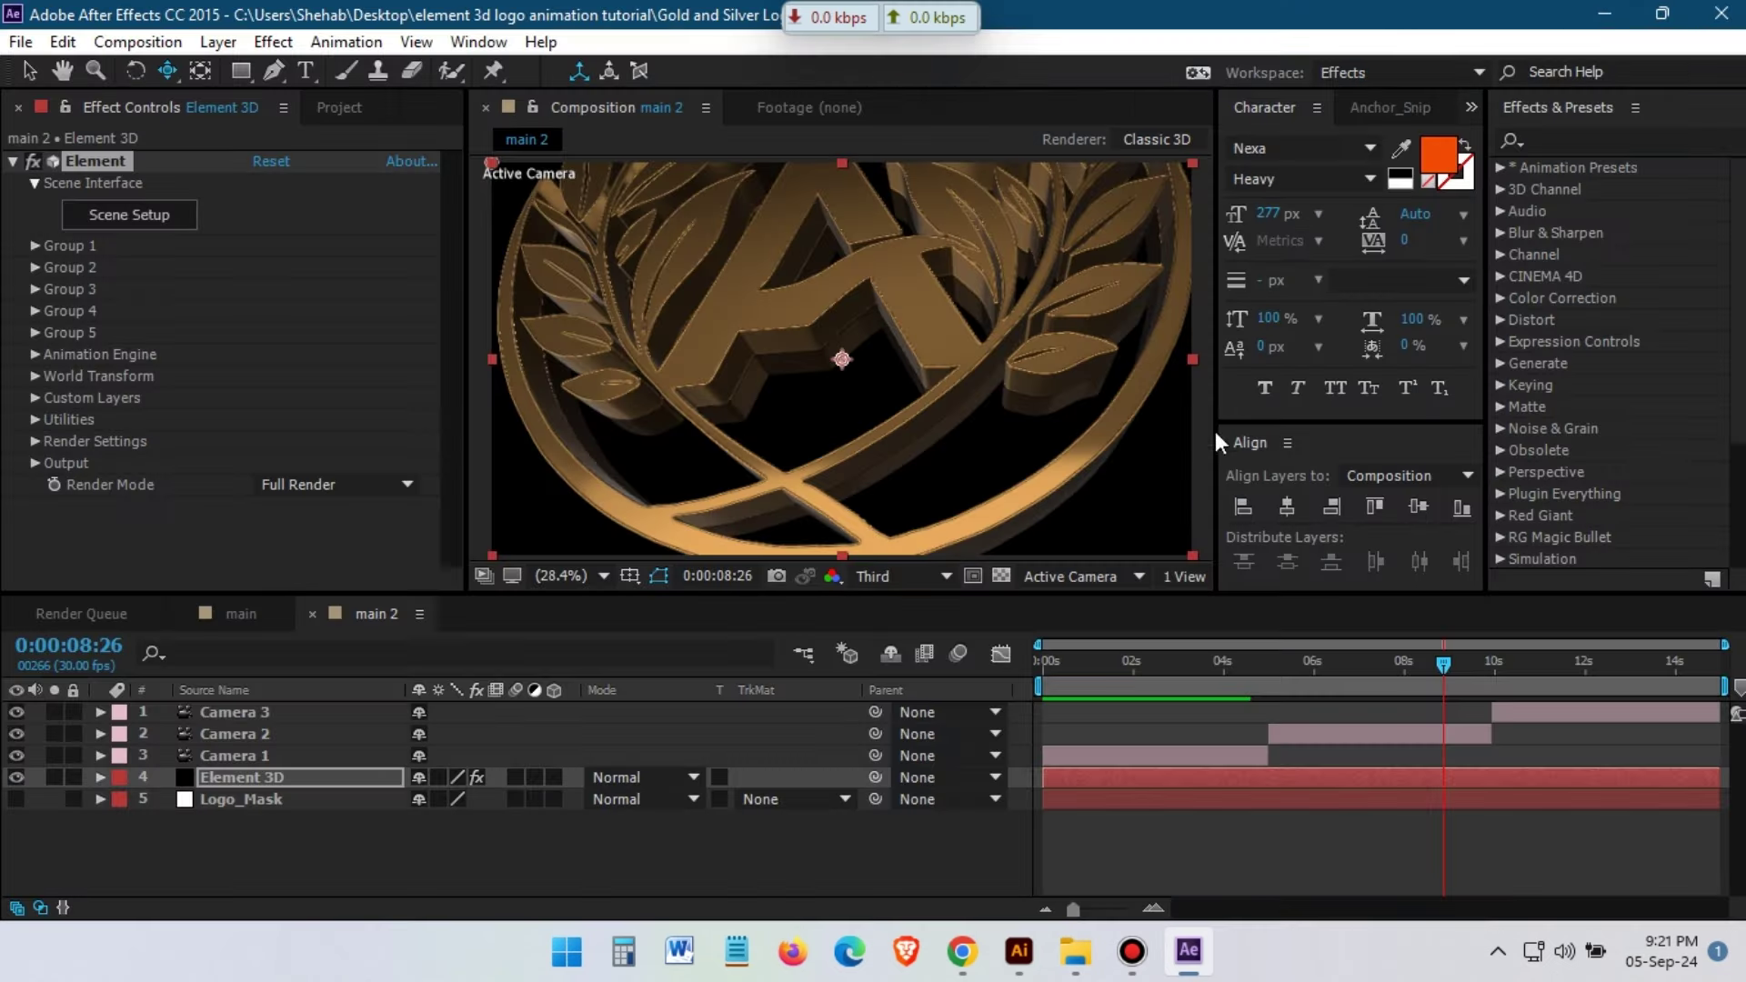
click(1172, 662)
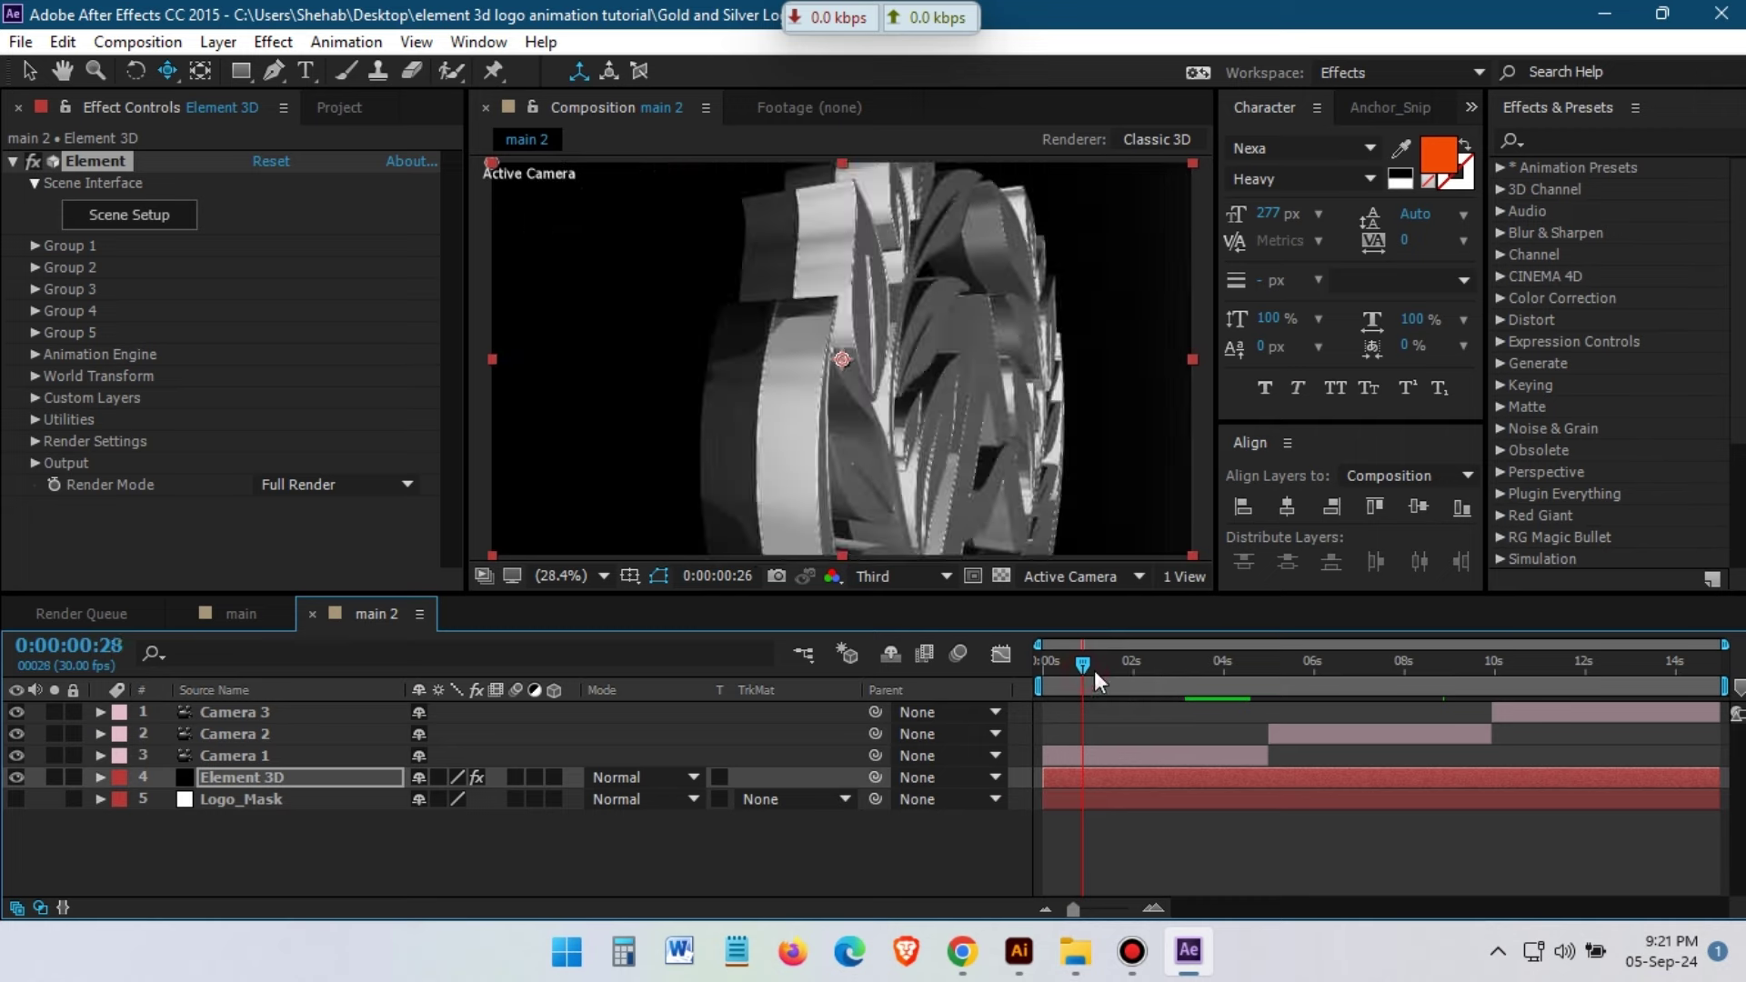
mouse_move(1214, 672)
mouse_down()
mouse_move(1546, 657)
mouse_move(1521, 668)
mouse_up()
In main, add a new adjustment layer named Curves
click(233, 613)
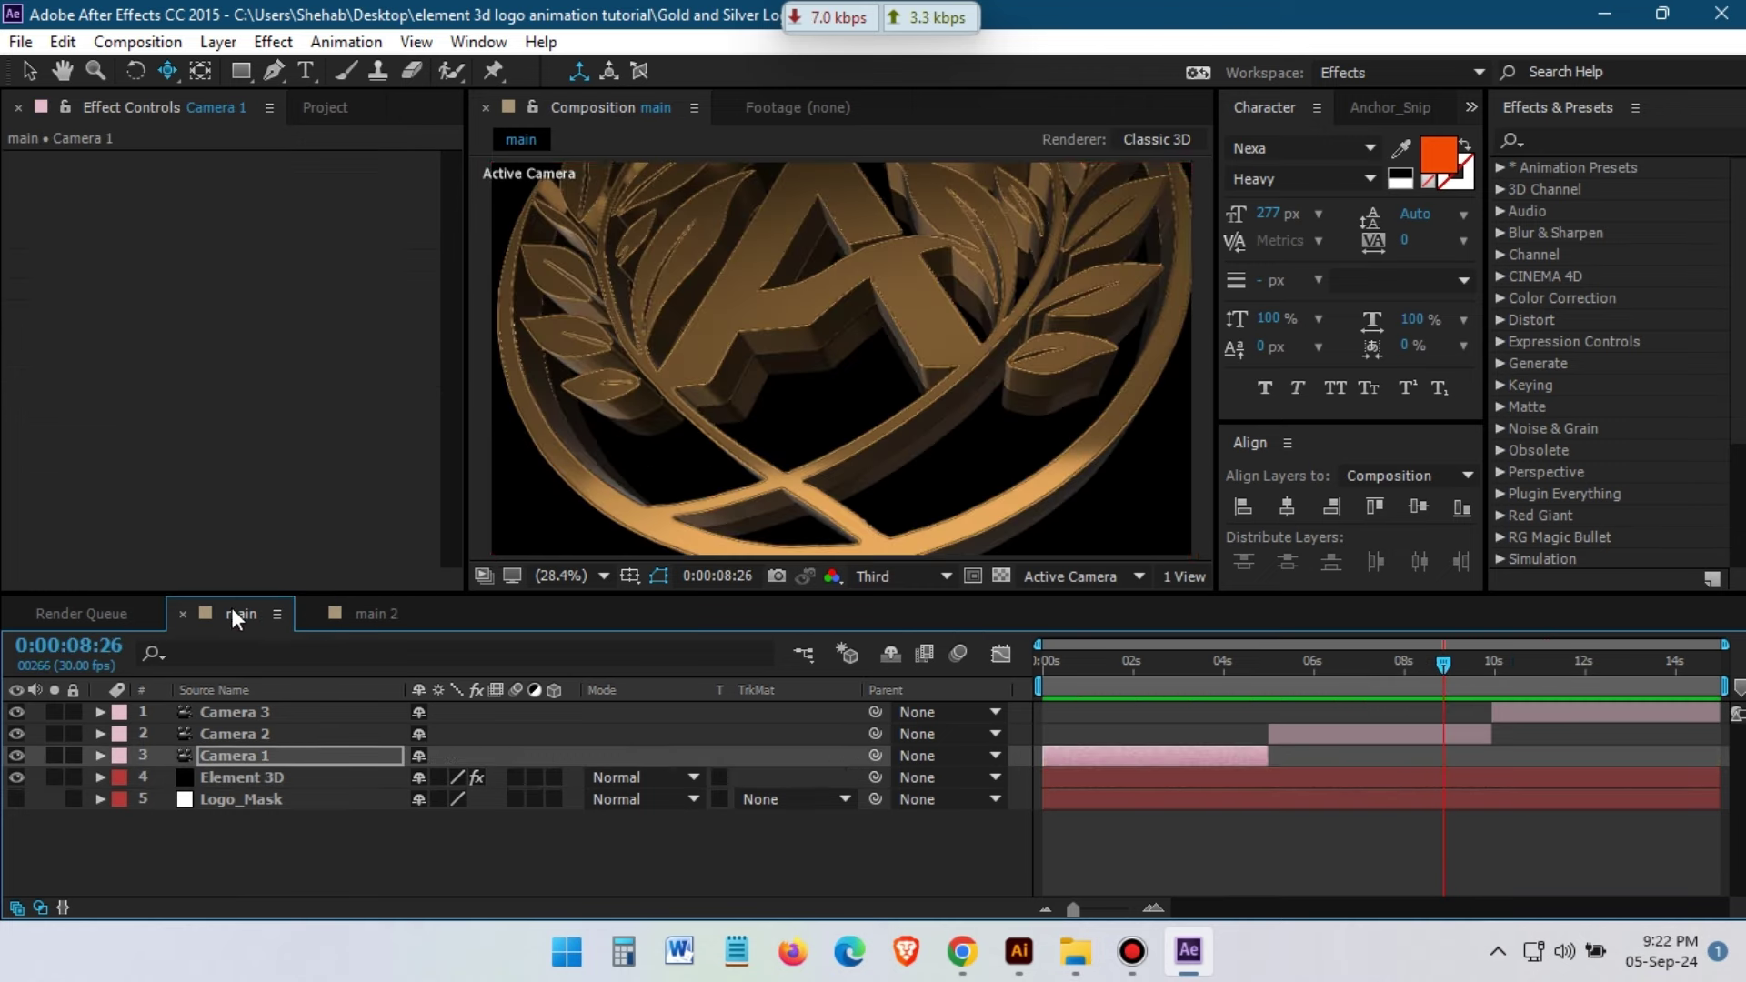
right_click(249, 842)
mouse_move(419, 606)
click(688, 814)
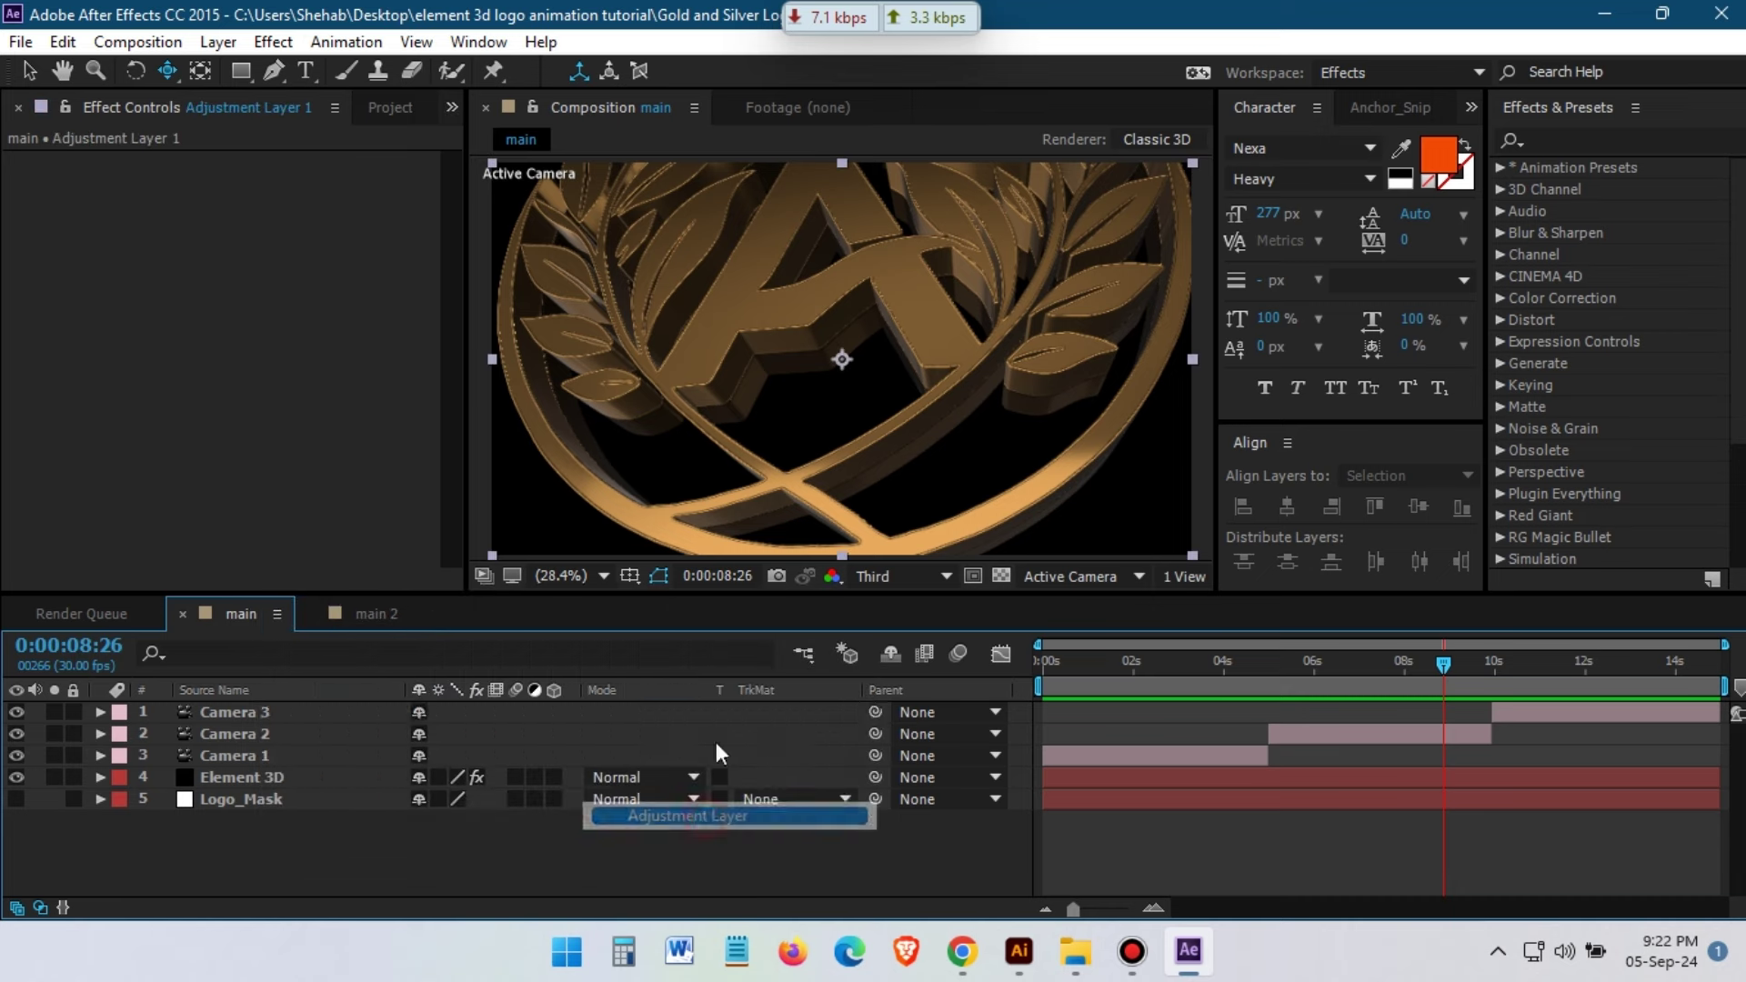
right_click(305, 711)
click(648, 169)
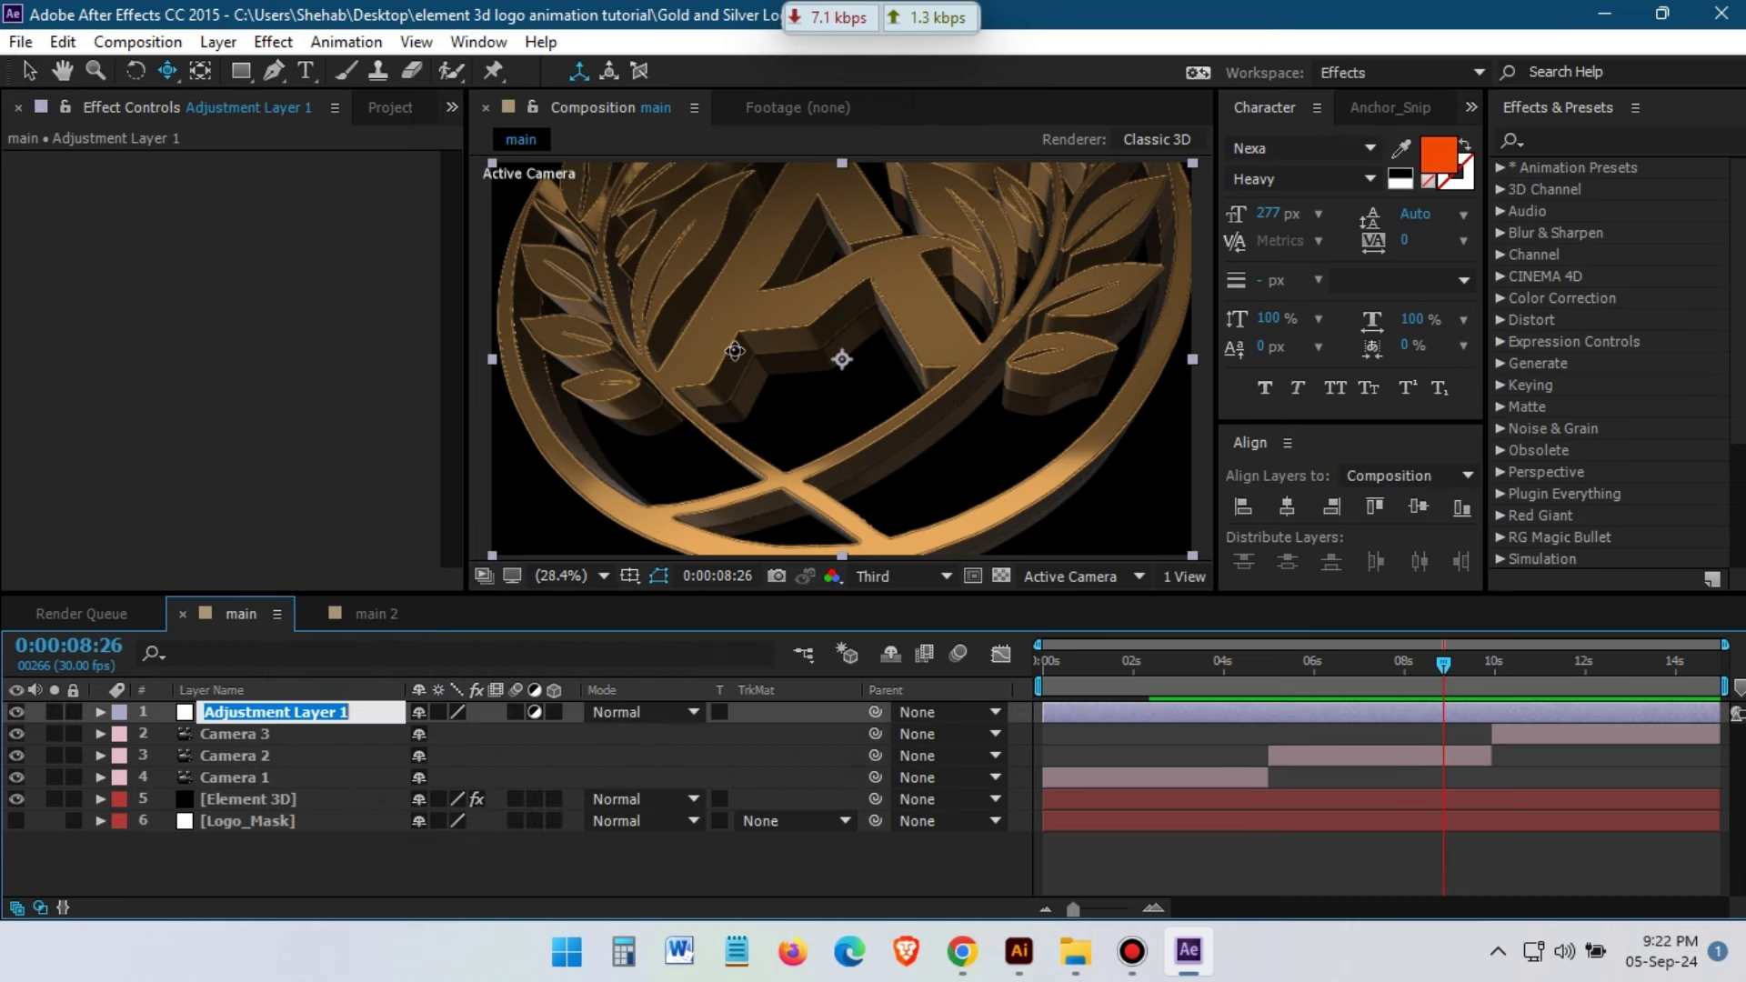
text(Curves)
key(Return)
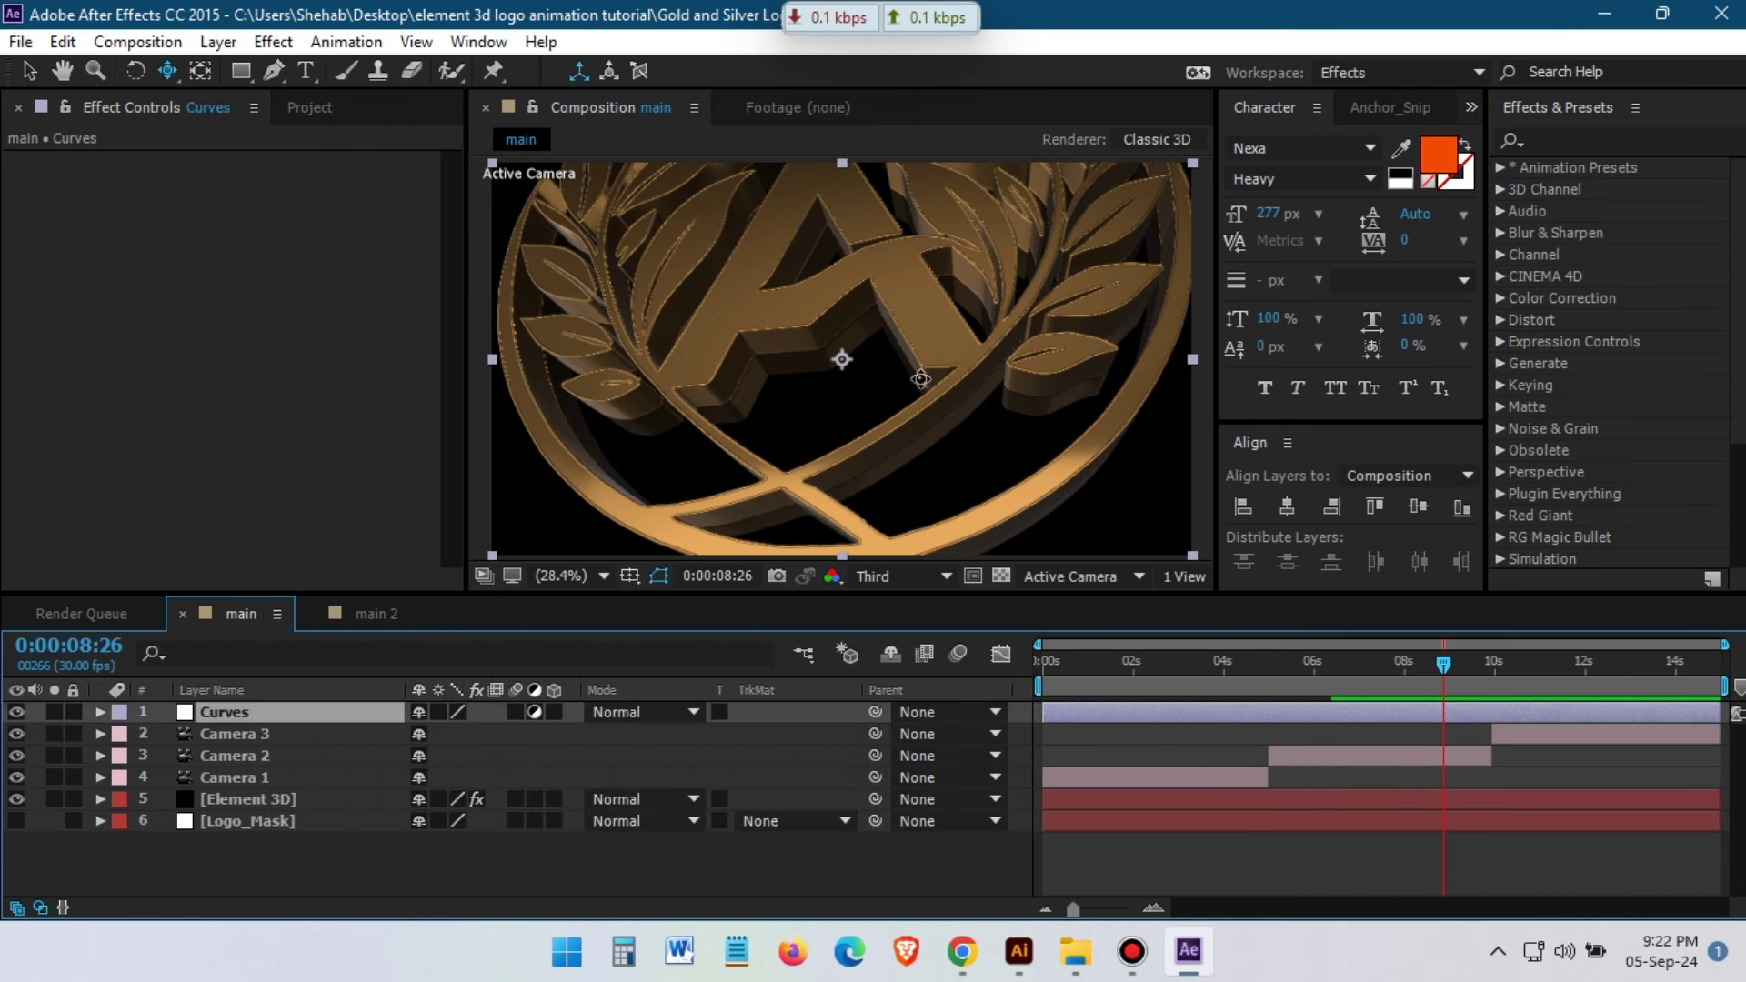
Apply the Curves effect to the Curves layer and pull the RGB curve down to darken
click(1564, 138)
text(curve)
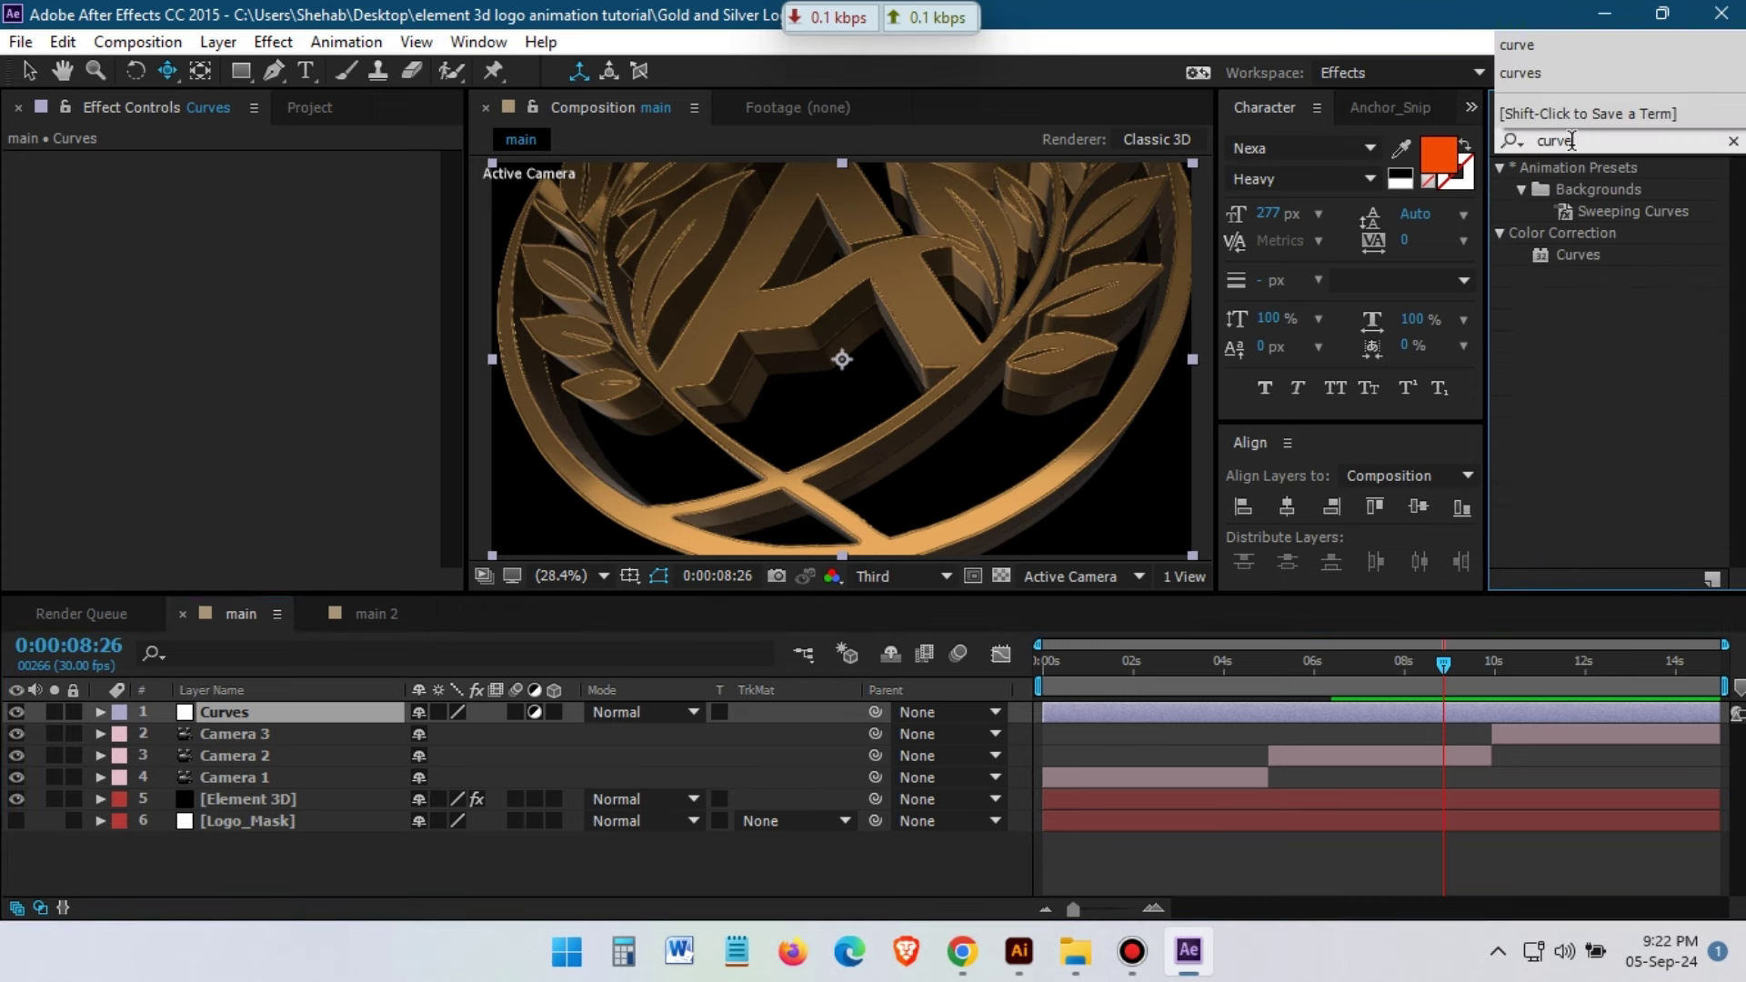
drag(1578, 255, 240, 713)
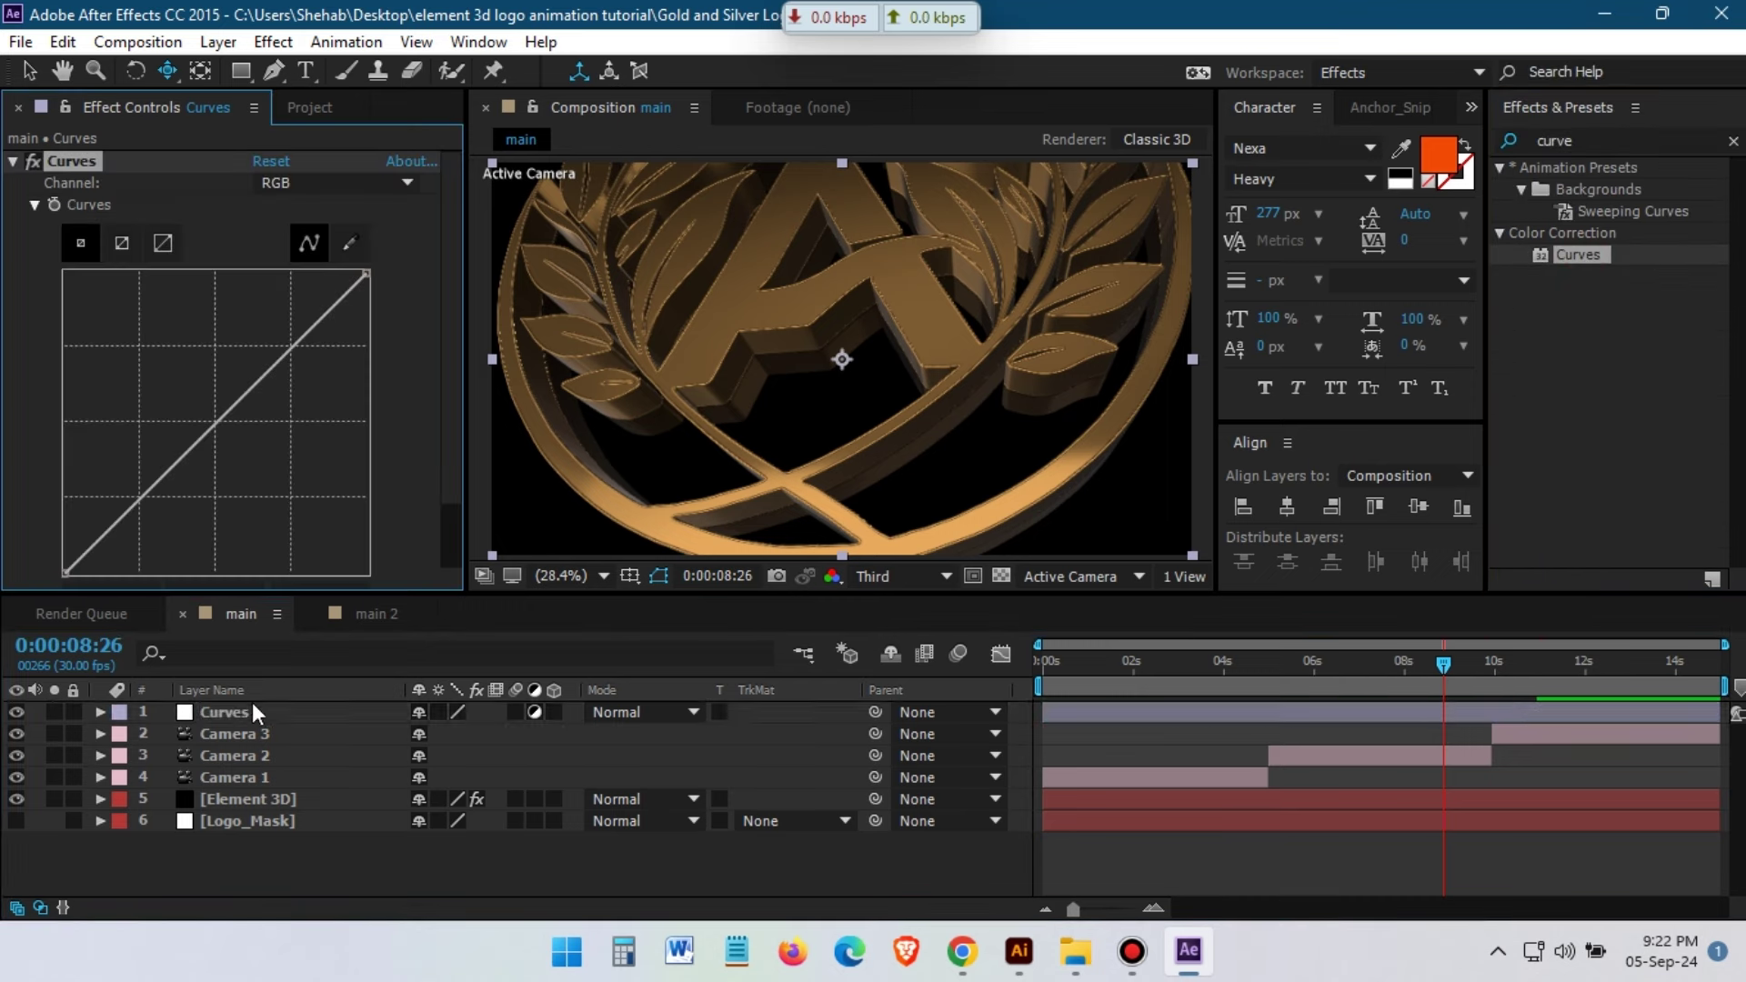
drag(145, 499, 150, 519)
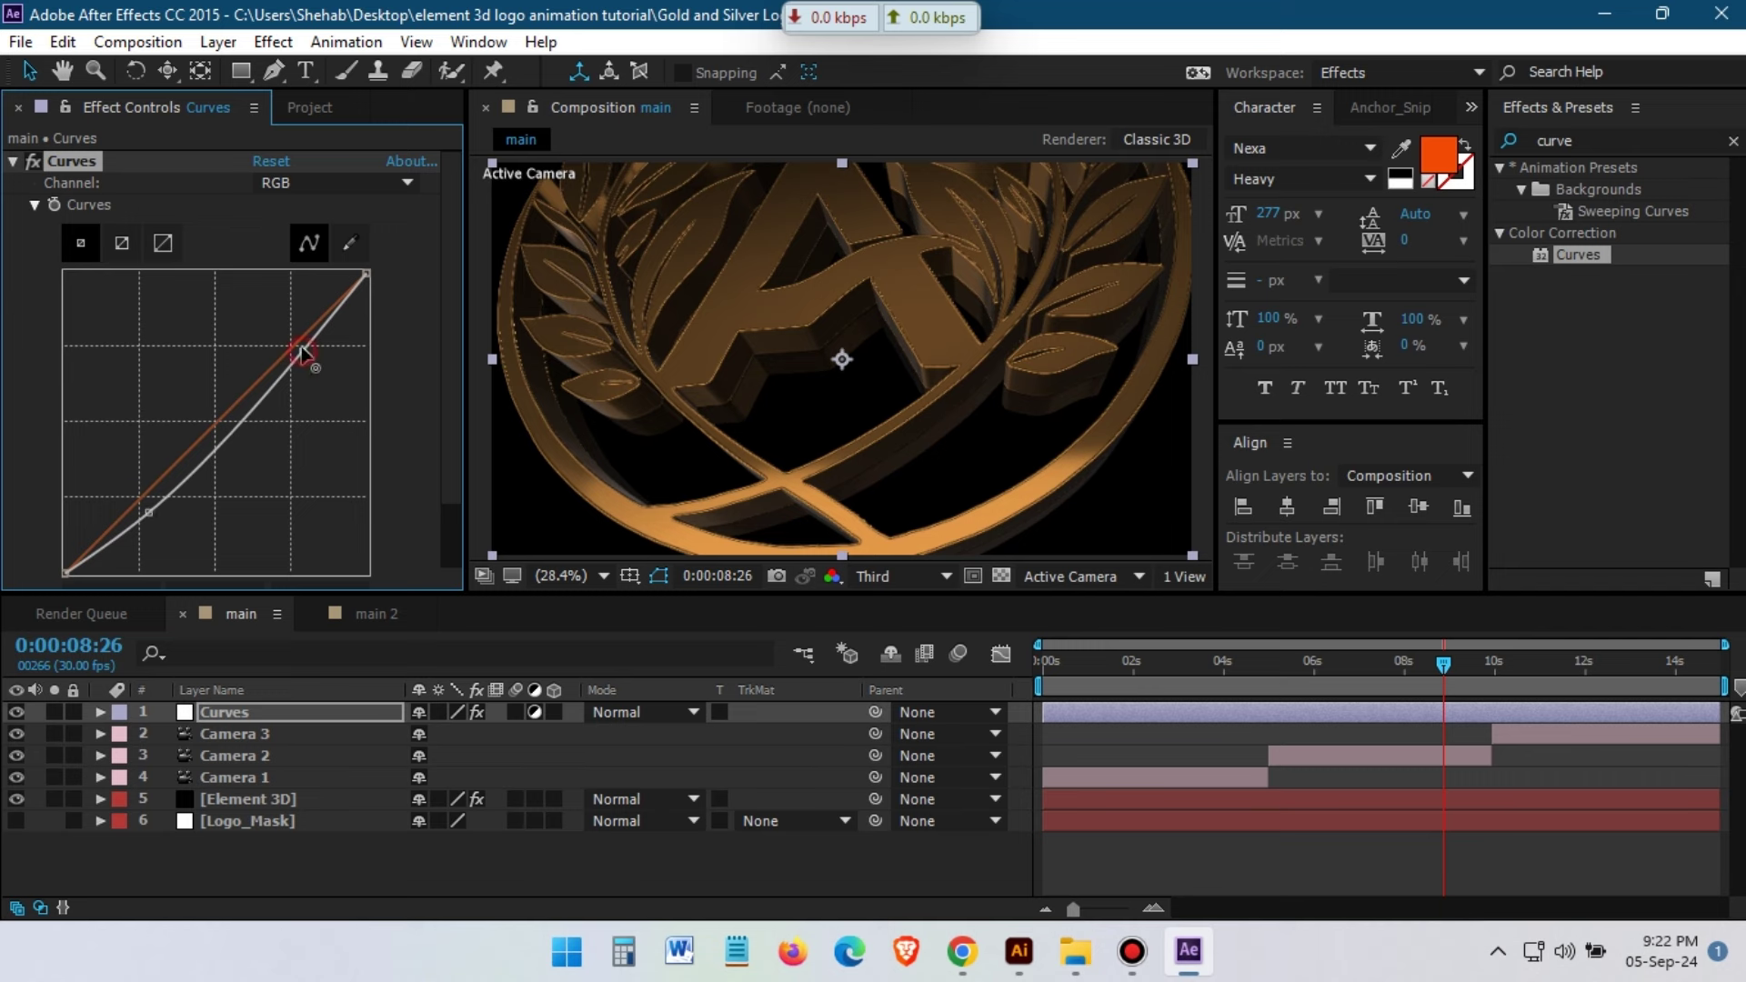
drag(303, 353, 303, 351)
Trim the Red channel curve in the shadows and highlights
click(277, 186)
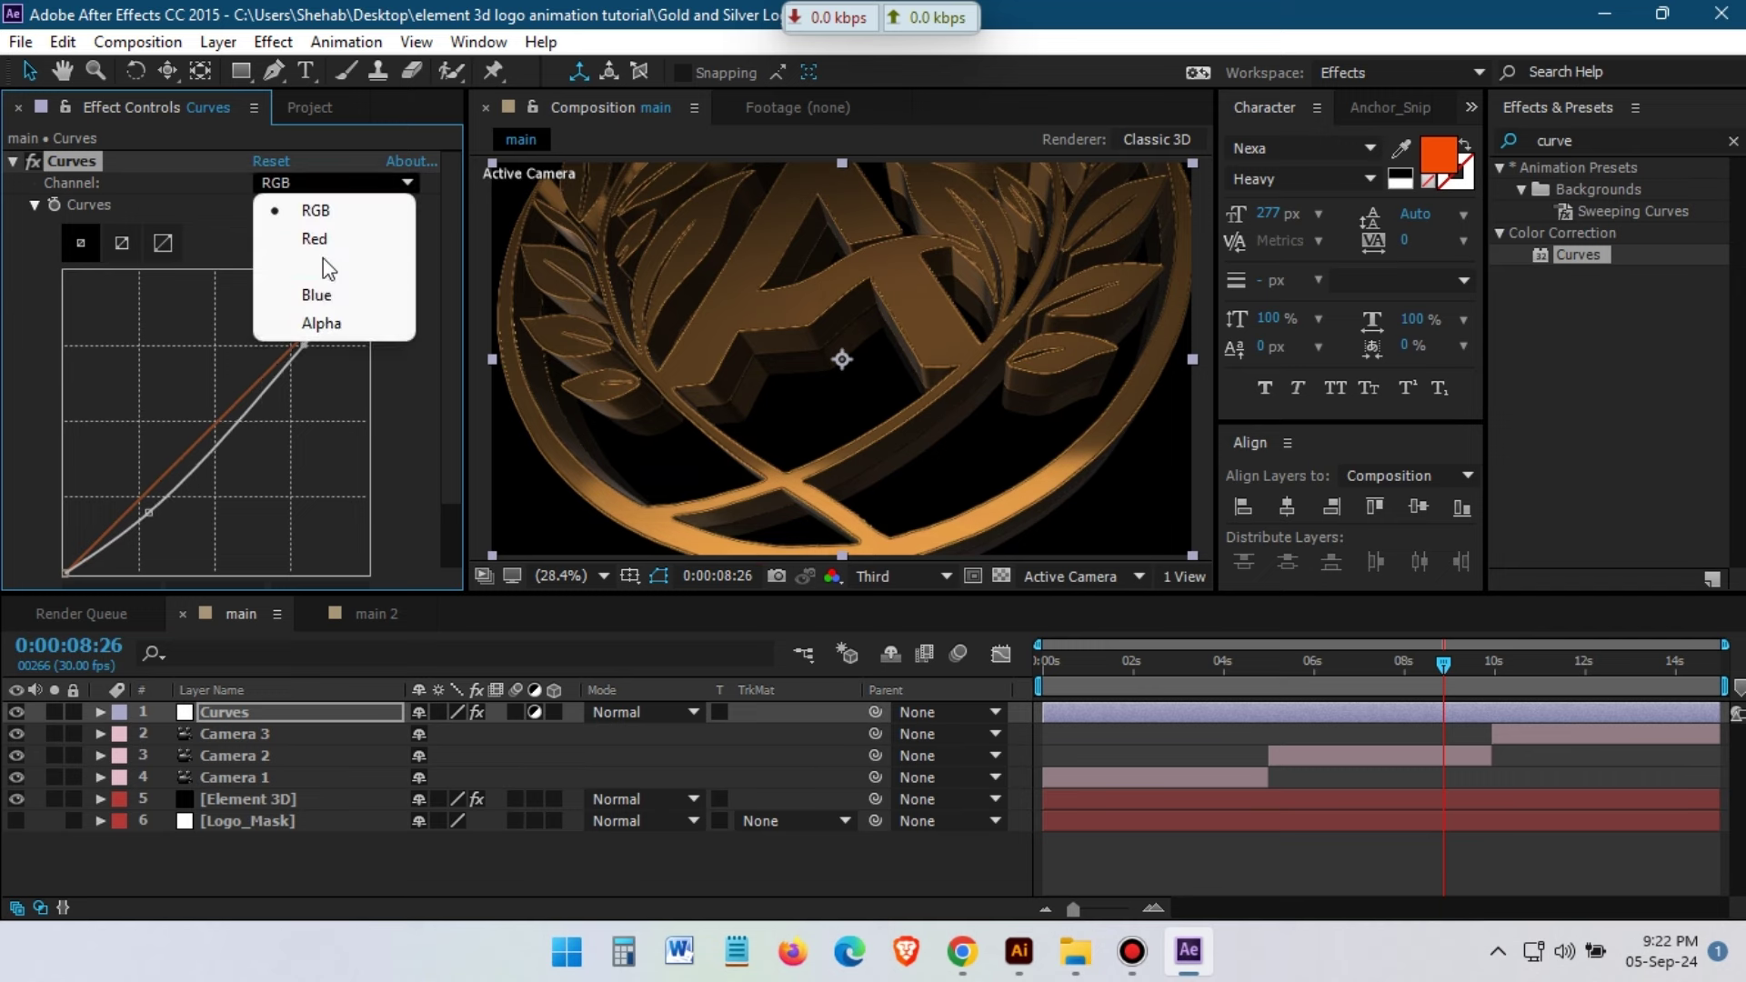
click(309, 238)
drag(139, 498, 146, 503)
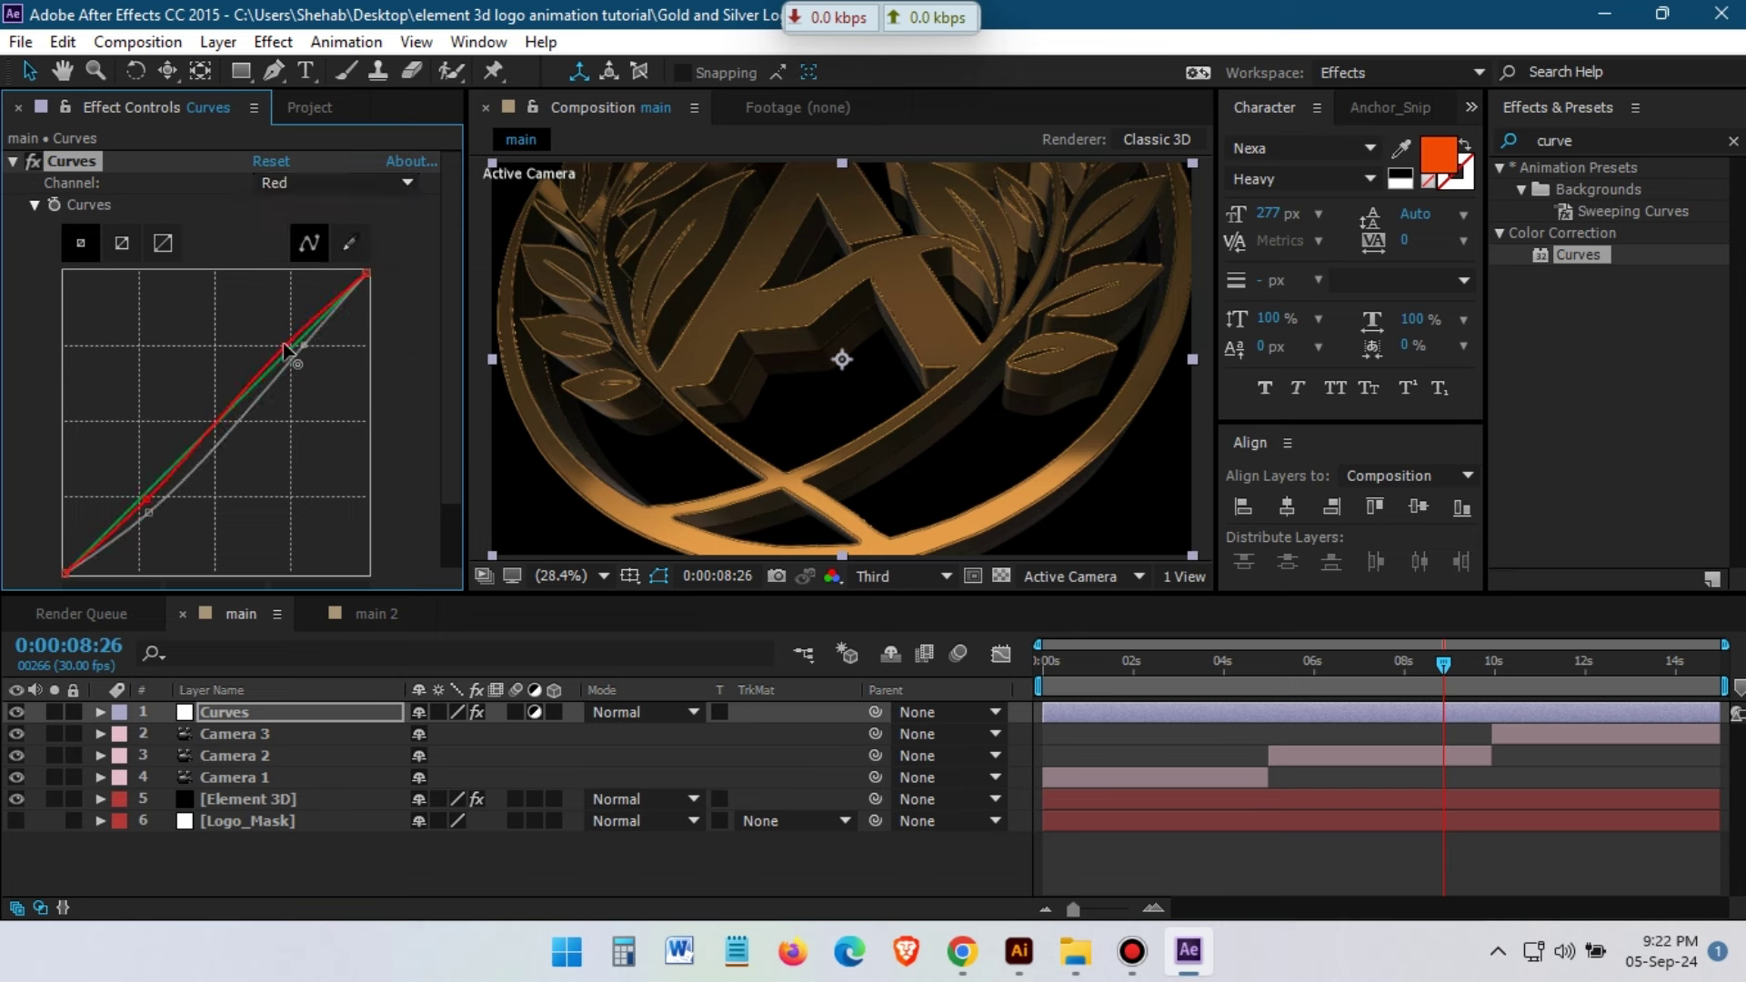
drag(284, 345, 290, 353)
Further darken the RGB curve's shadows and nudge the red curve slightly down
click(33, 162)
click(271, 161)
drag(141, 496, 150, 512)
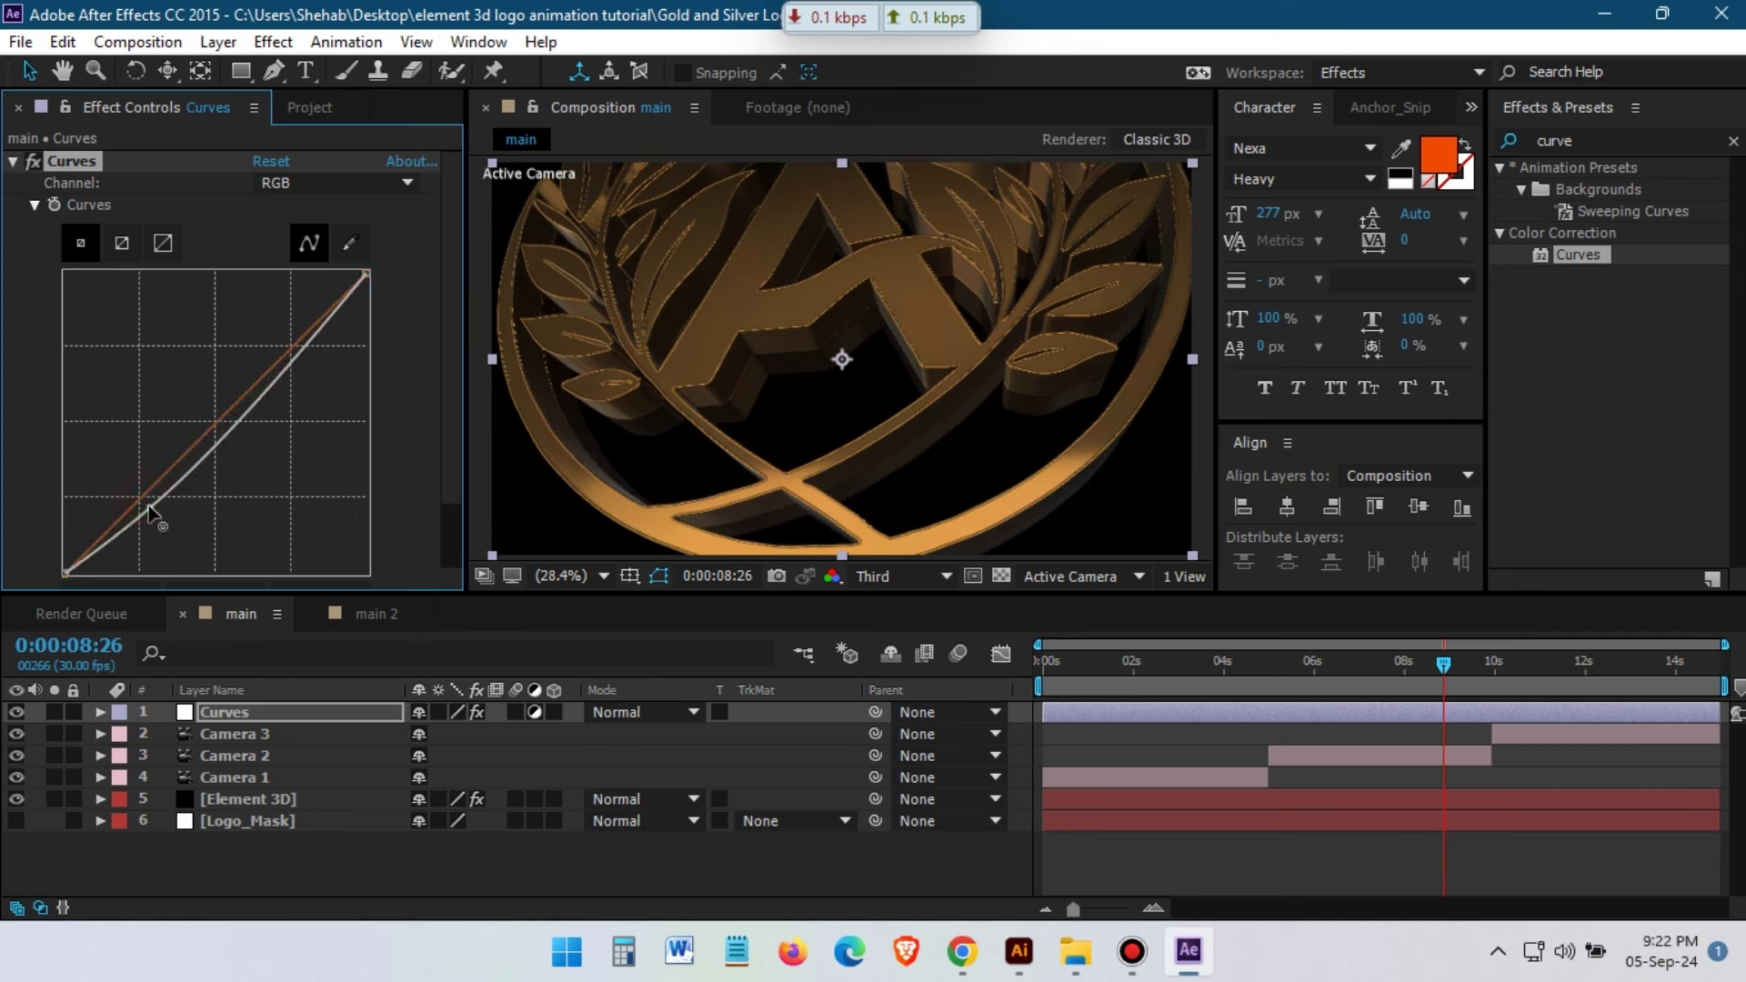
drag(295, 351, 296, 353)
click(407, 183)
click(273, 231)
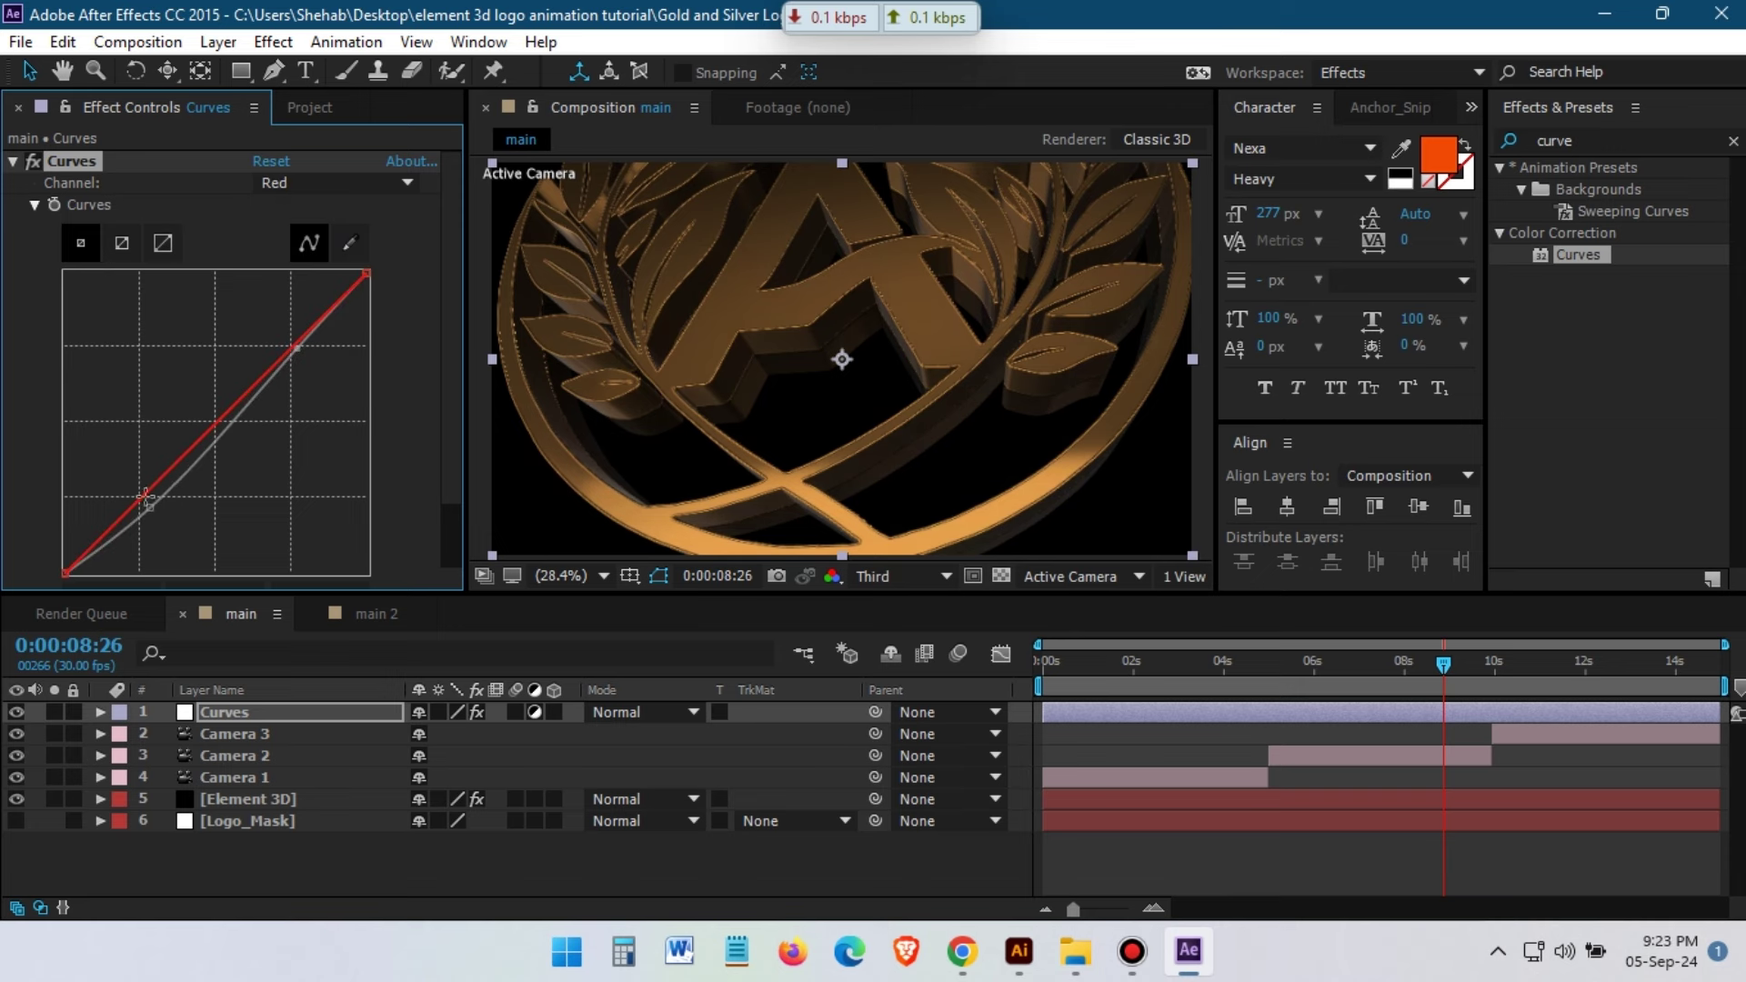
drag(141, 499, 146, 505)
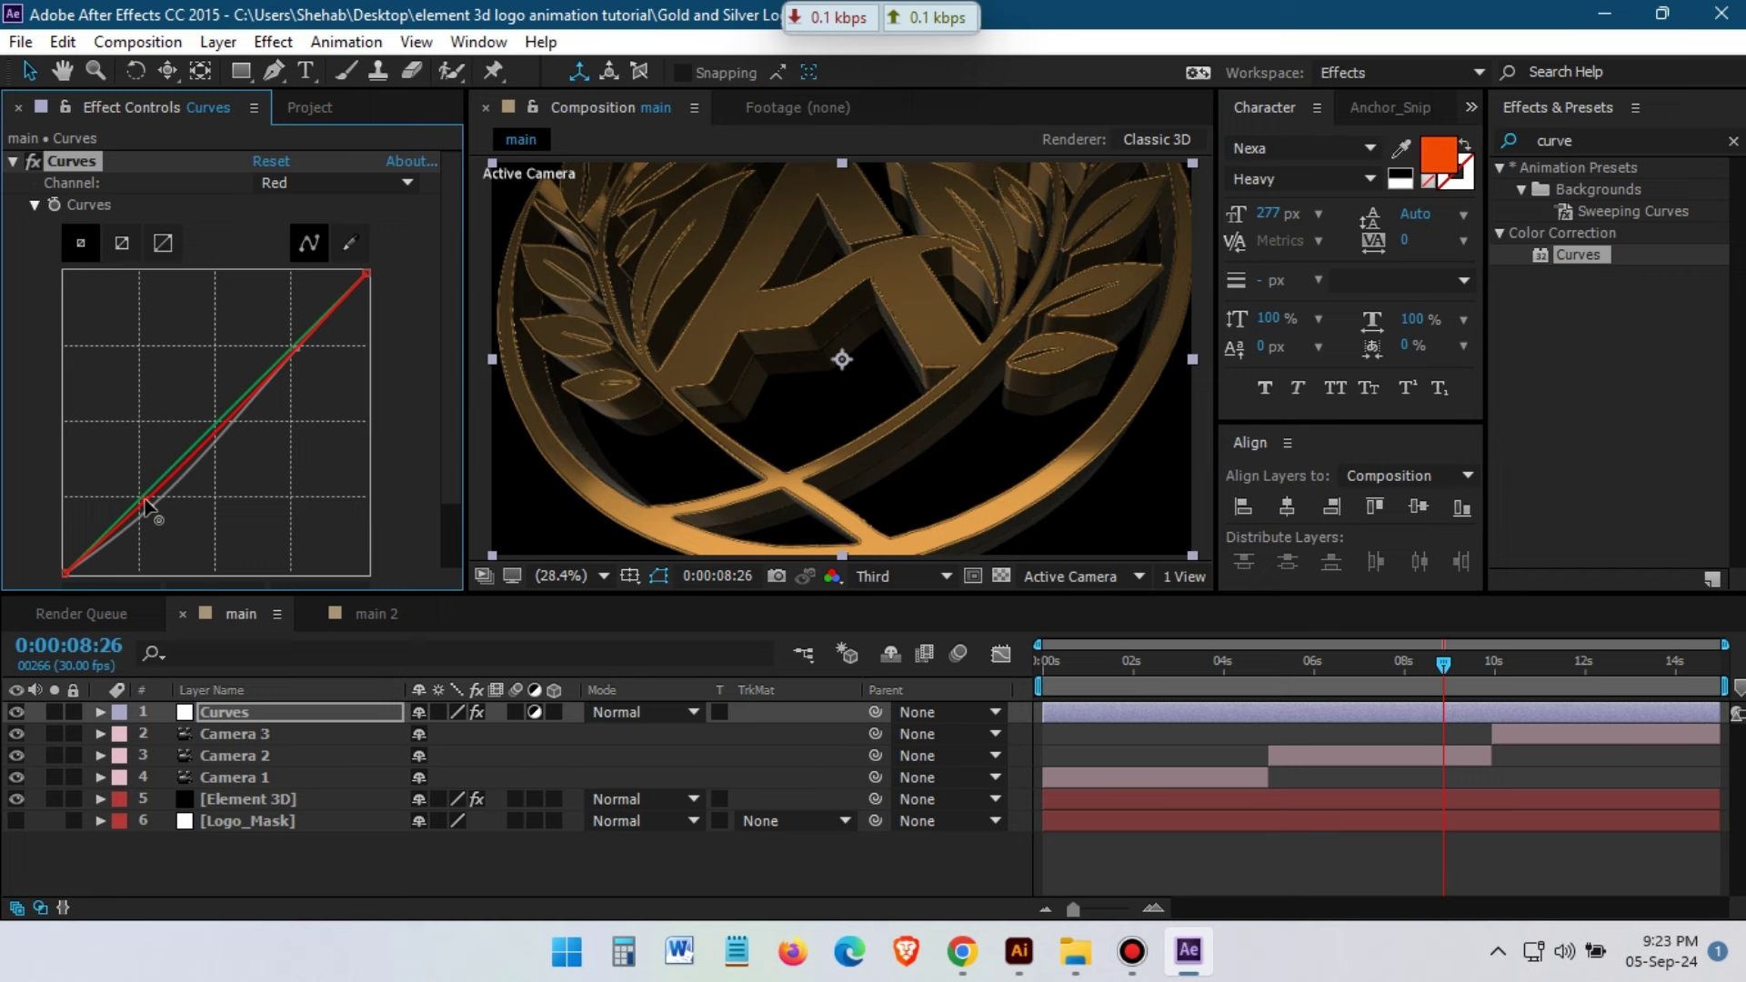
Compare Curves on and off, then open main 2 at 0:00:01:24
click(33, 161)
click(33, 161)
click(378, 613)
click(1124, 688)
Add Adjustment Layer 2 with Curves and shape a contrast-boosting S-curve on RGB
right_click(227, 844)
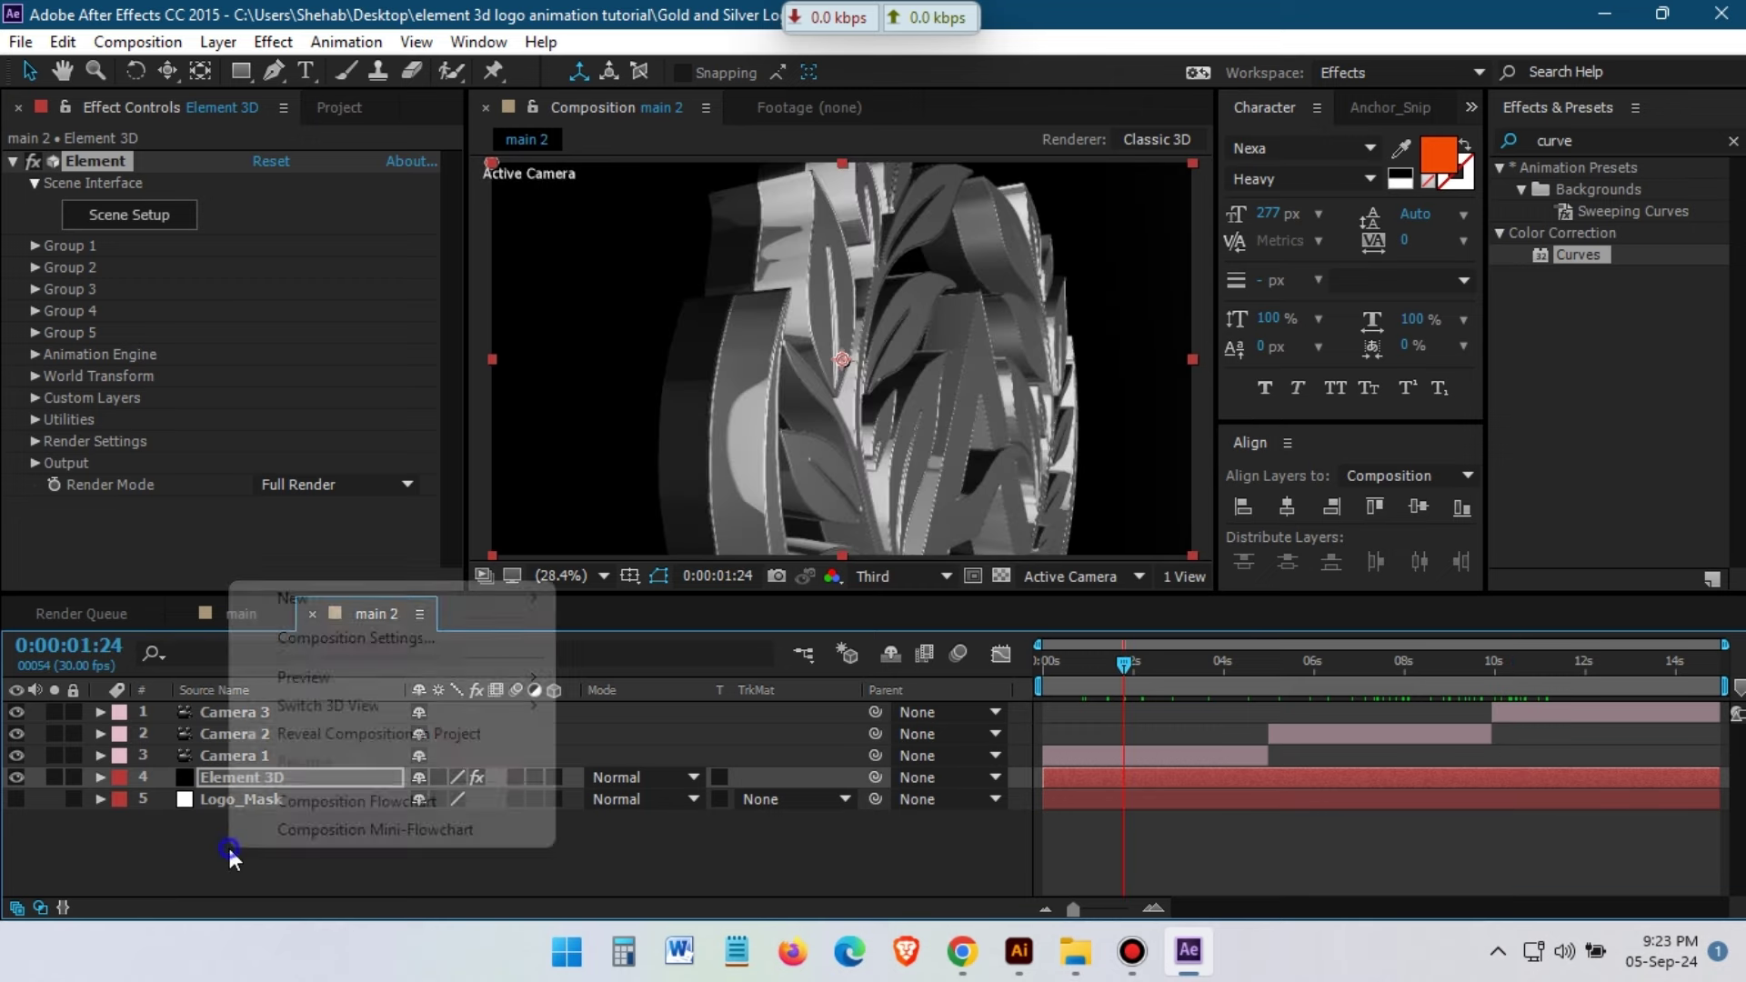
mouse_move(291, 597)
click(638, 806)
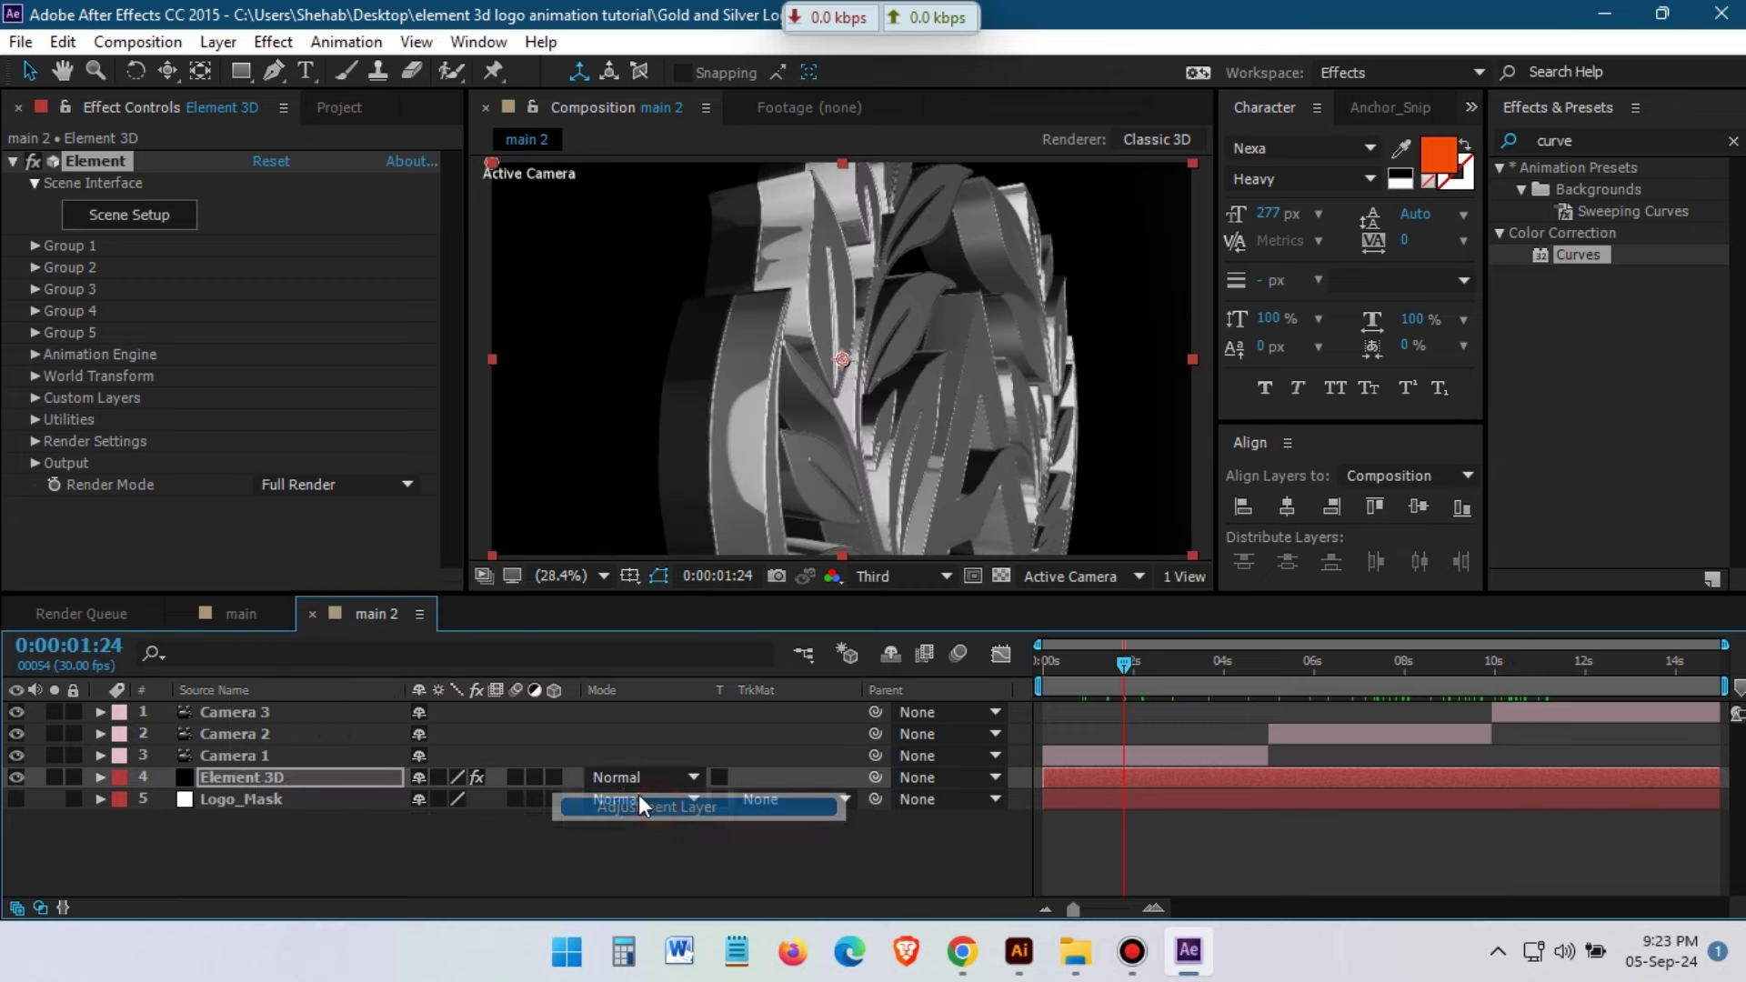
click(240, 709)
drag(1578, 254, 236, 712)
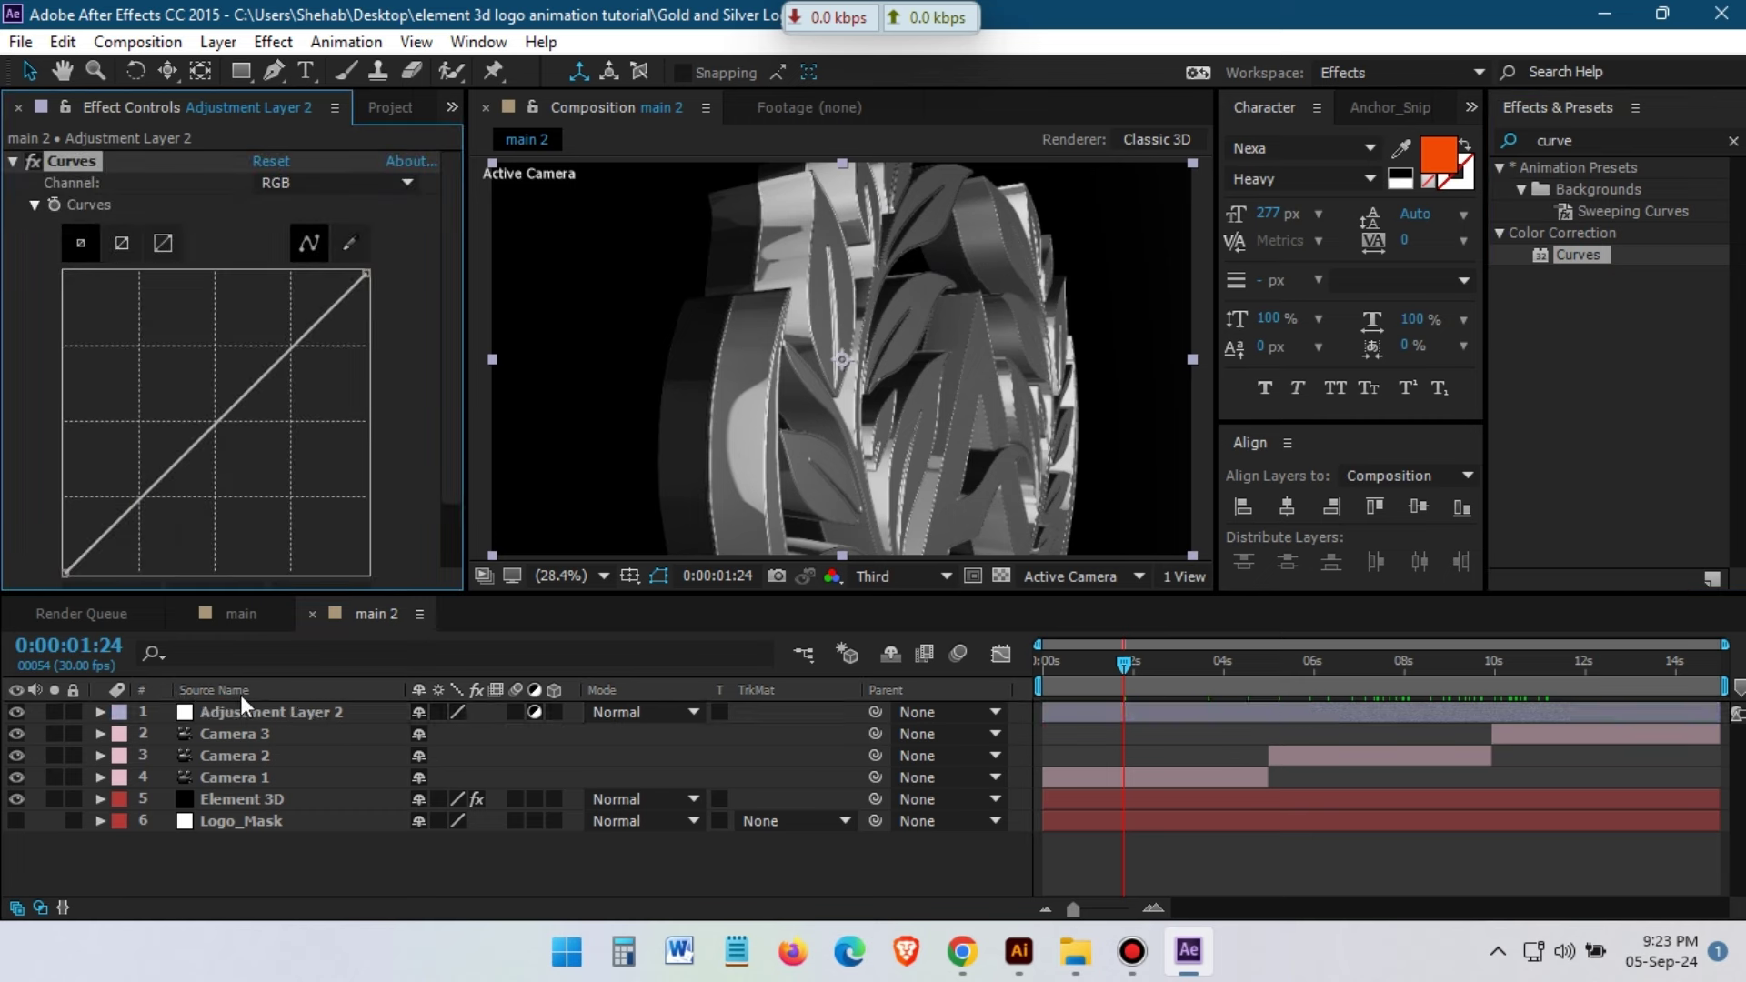
drag(156, 483, 148, 532)
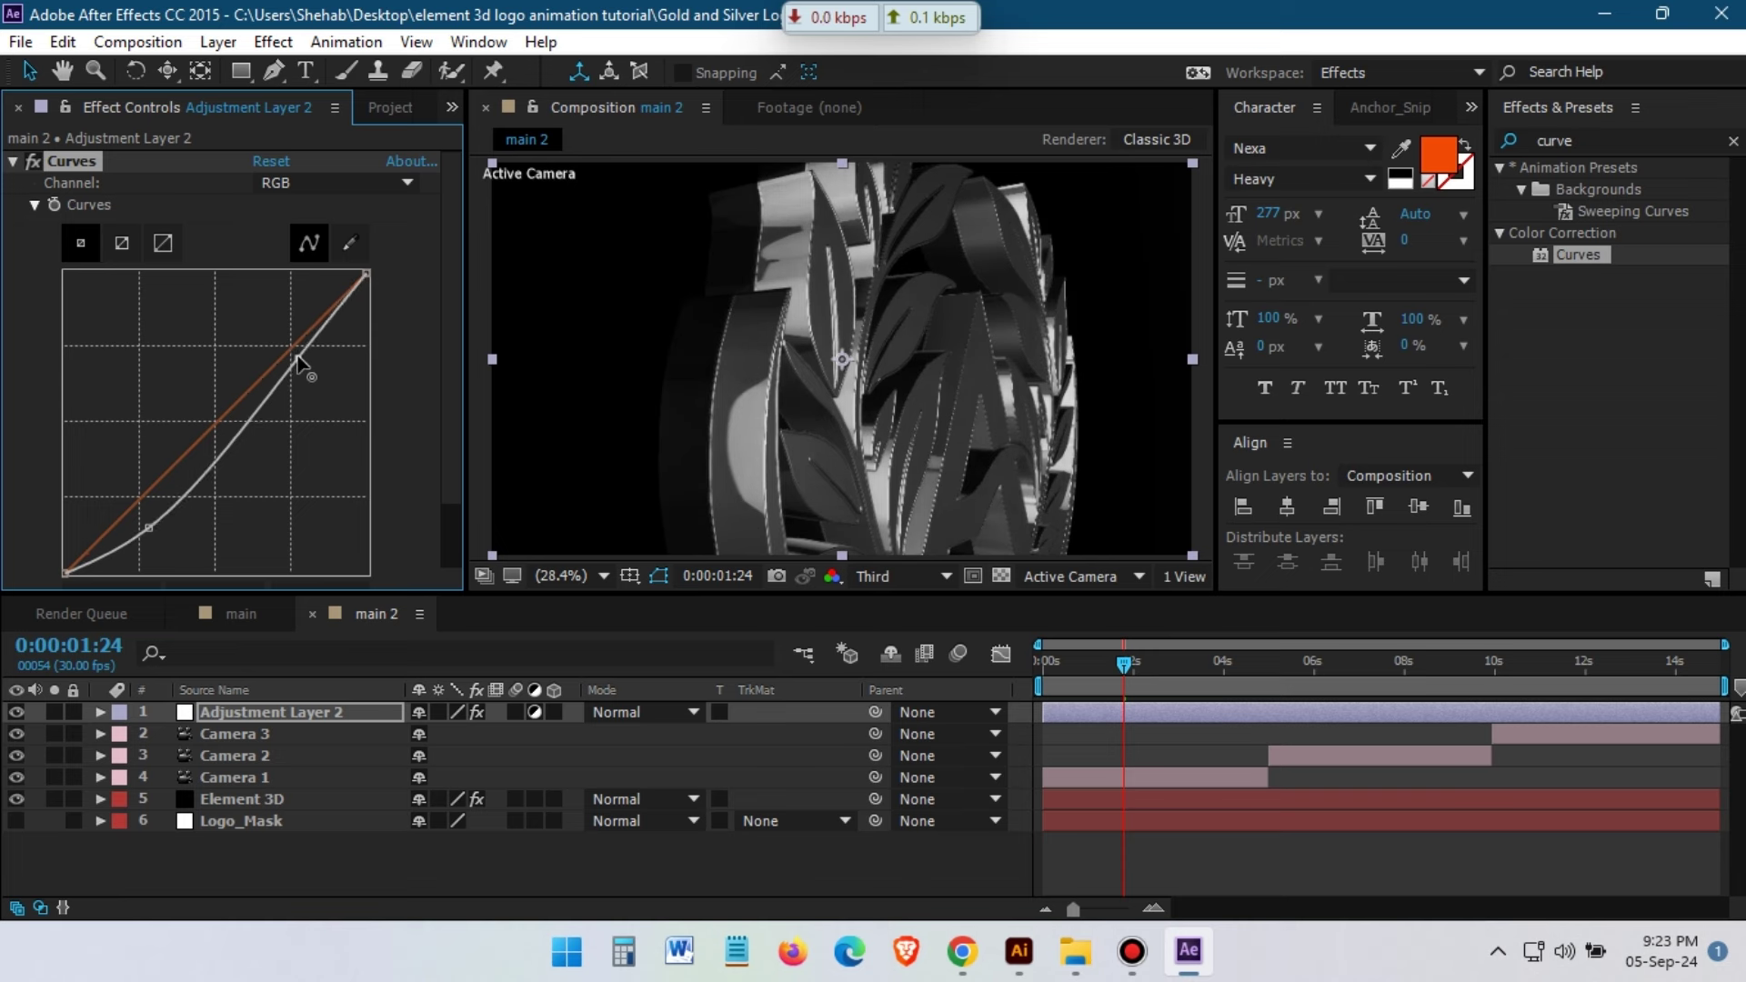
drag(228, 453, 256, 490)
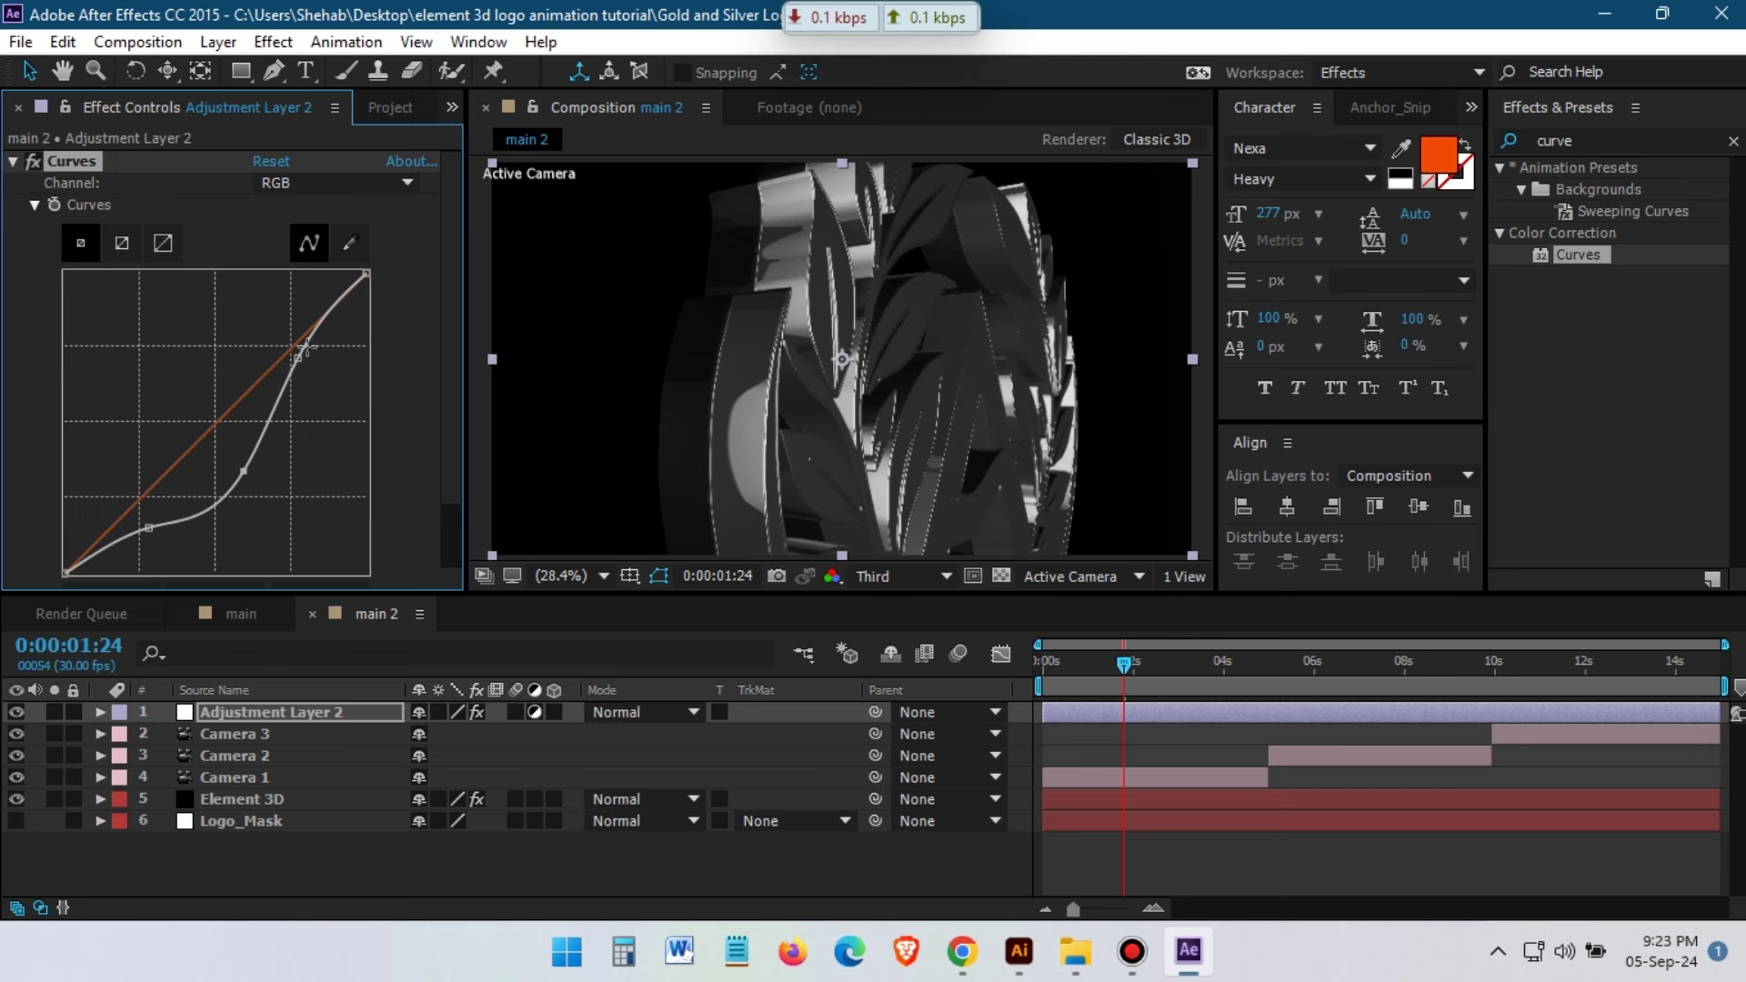
drag(307, 347, 302, 361)
Bend the red curve's shadows, compare the effect on and off, and collapse Curves
click(297, 183)
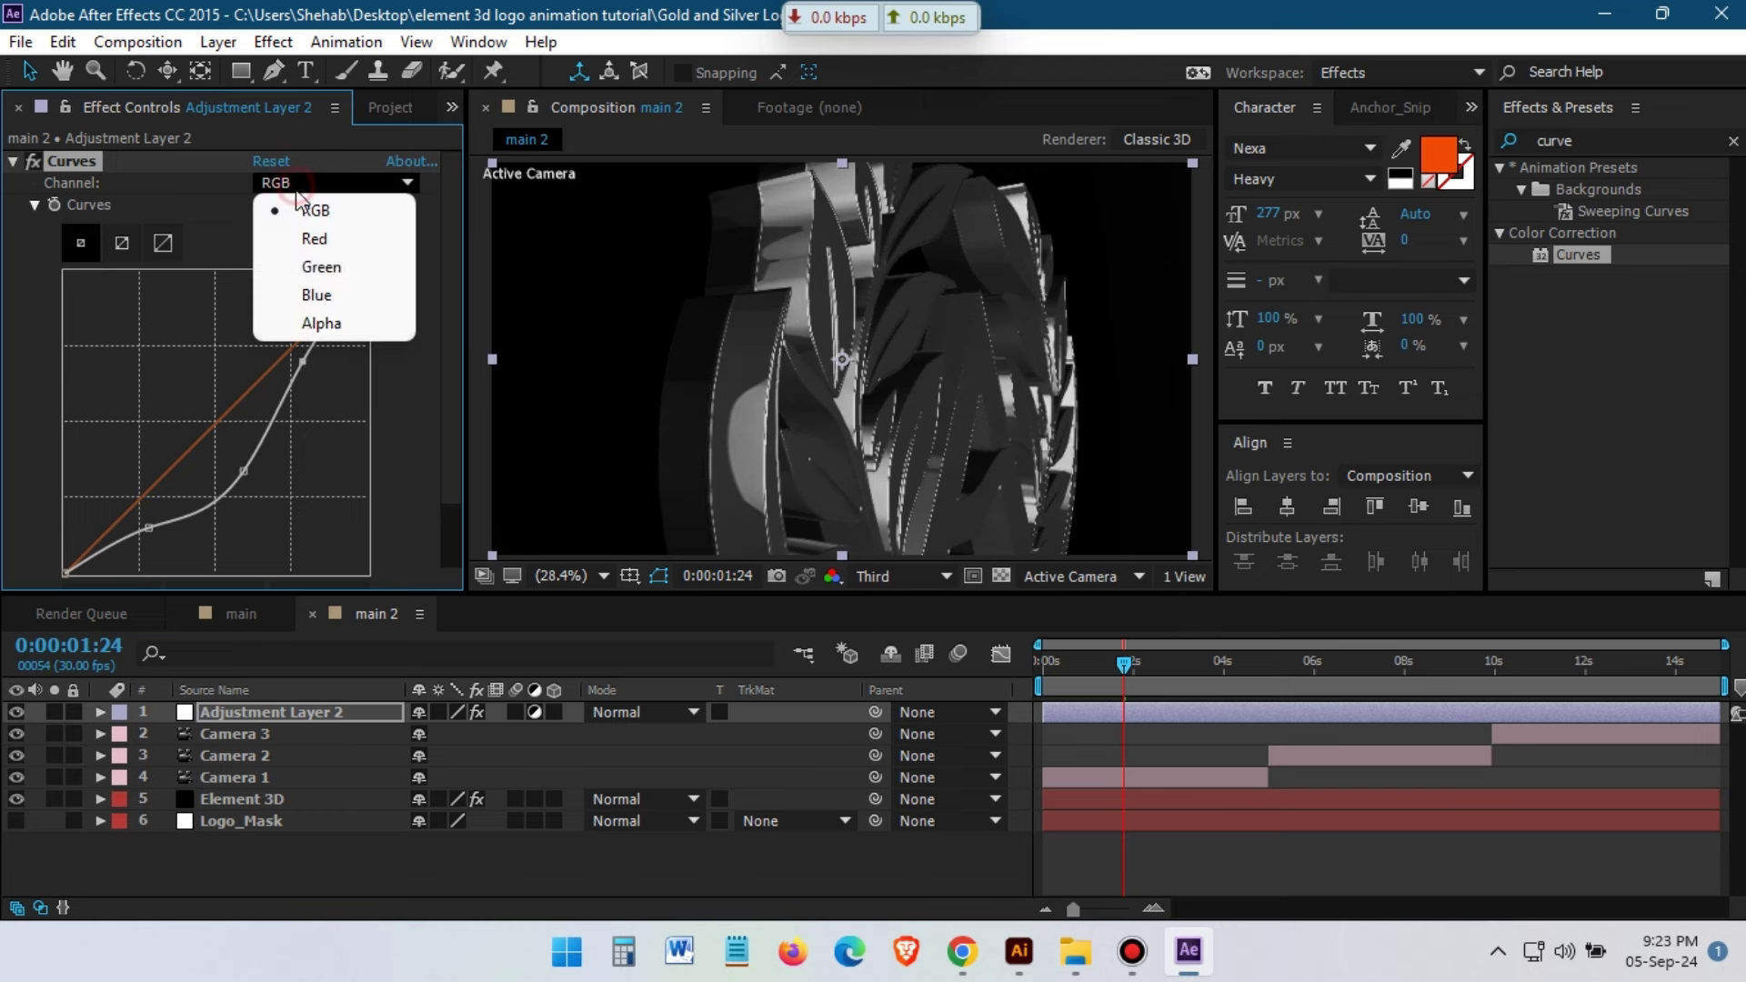
click(314, 238)
drag(148, 499, 141, 503)
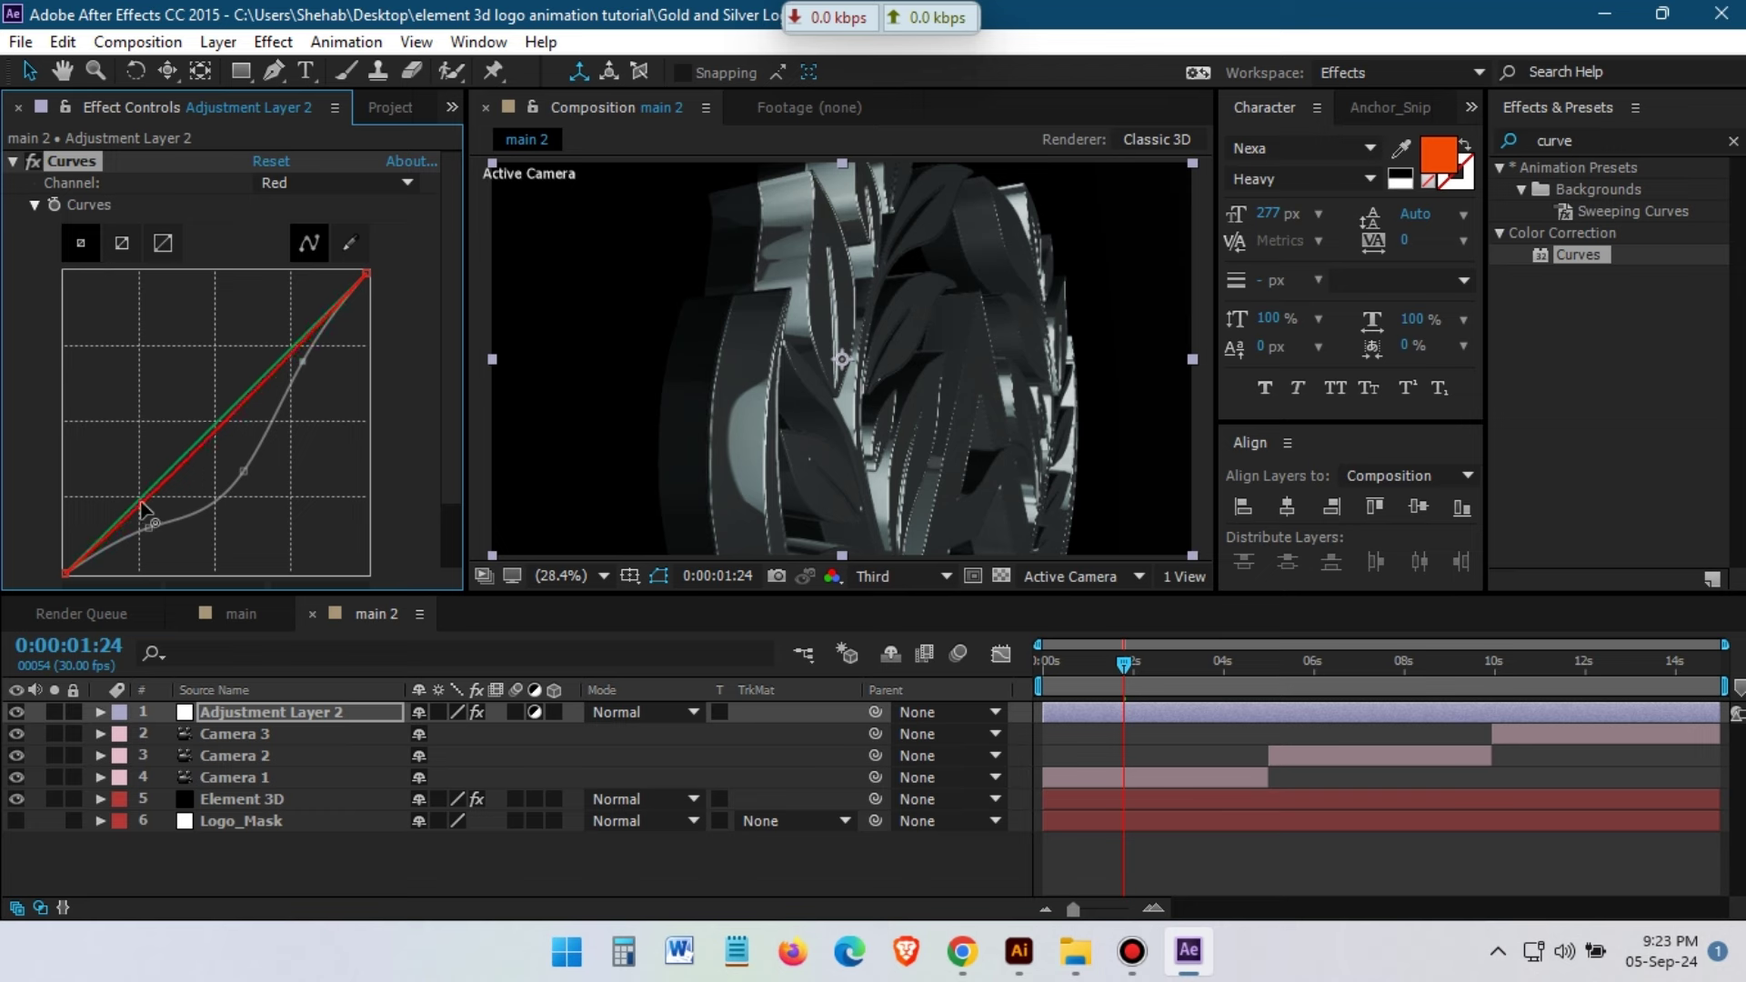
click(337, 182)
click(313, 264)
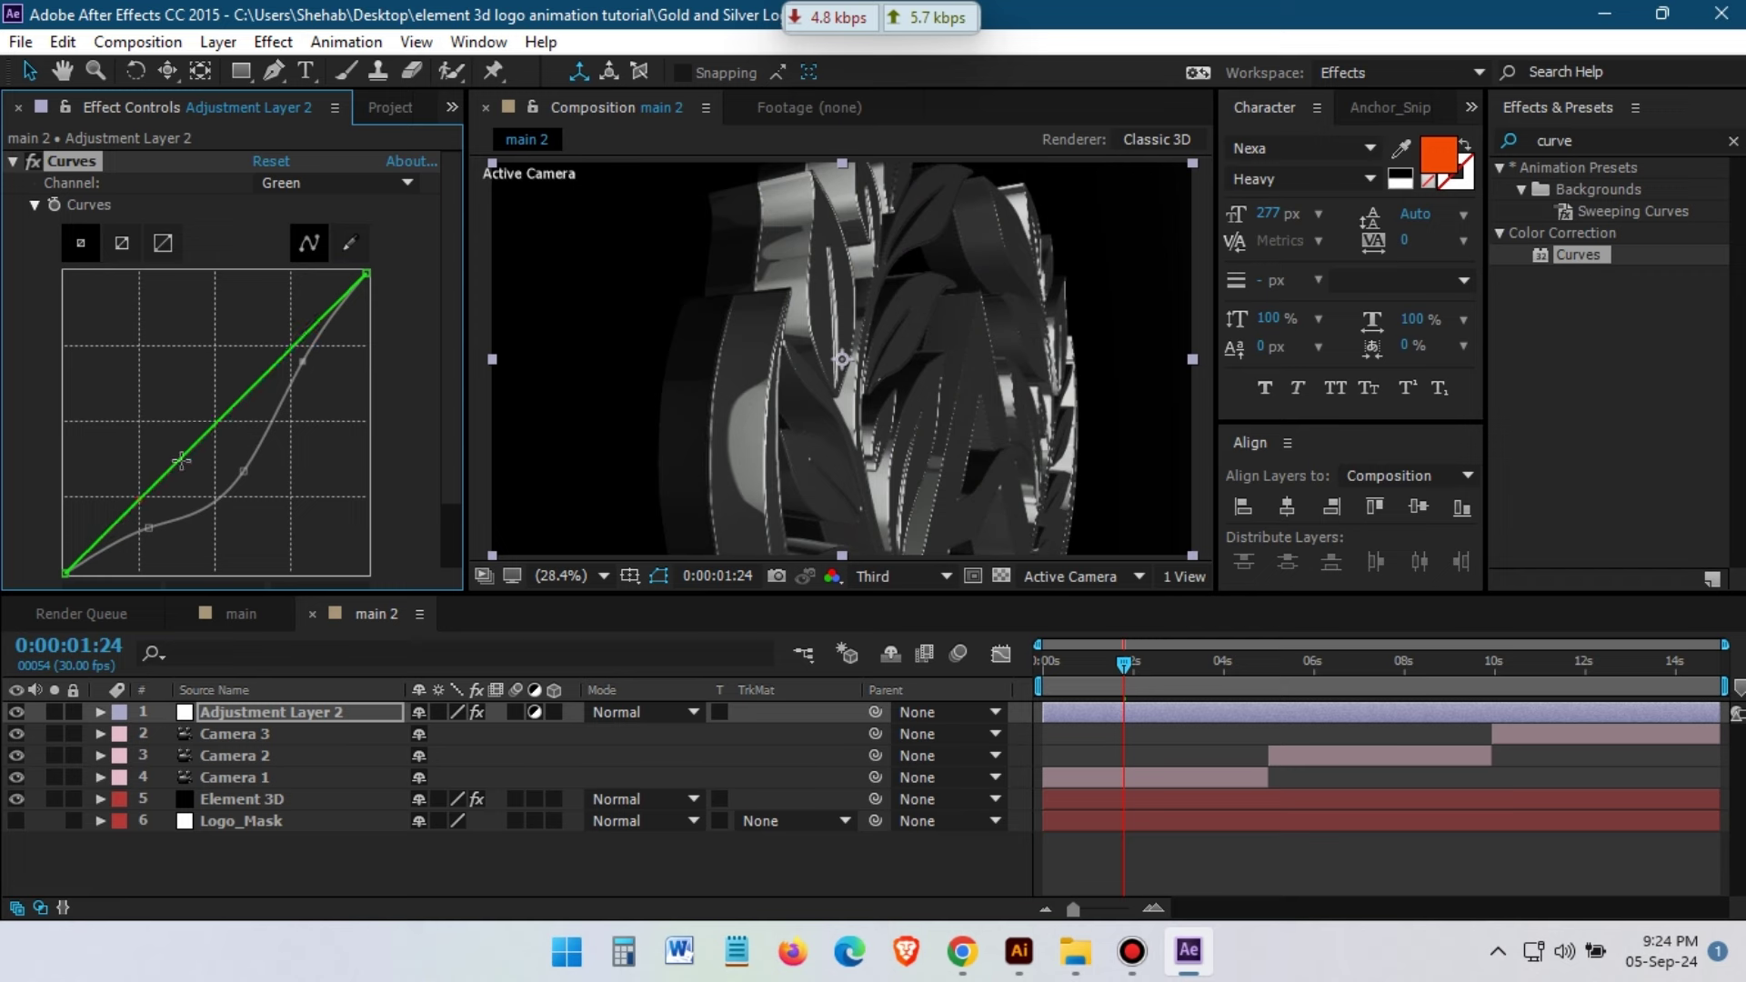
click(34, 161)
click(33, 161)
click(13, 161)
Preview main 2, then switch back to main and preview its earlier frames
mouse_move(1220, 673)
mouse_down()
mouse_move(1640, 695)
mouse_move(1220, 704)
mouse_up()
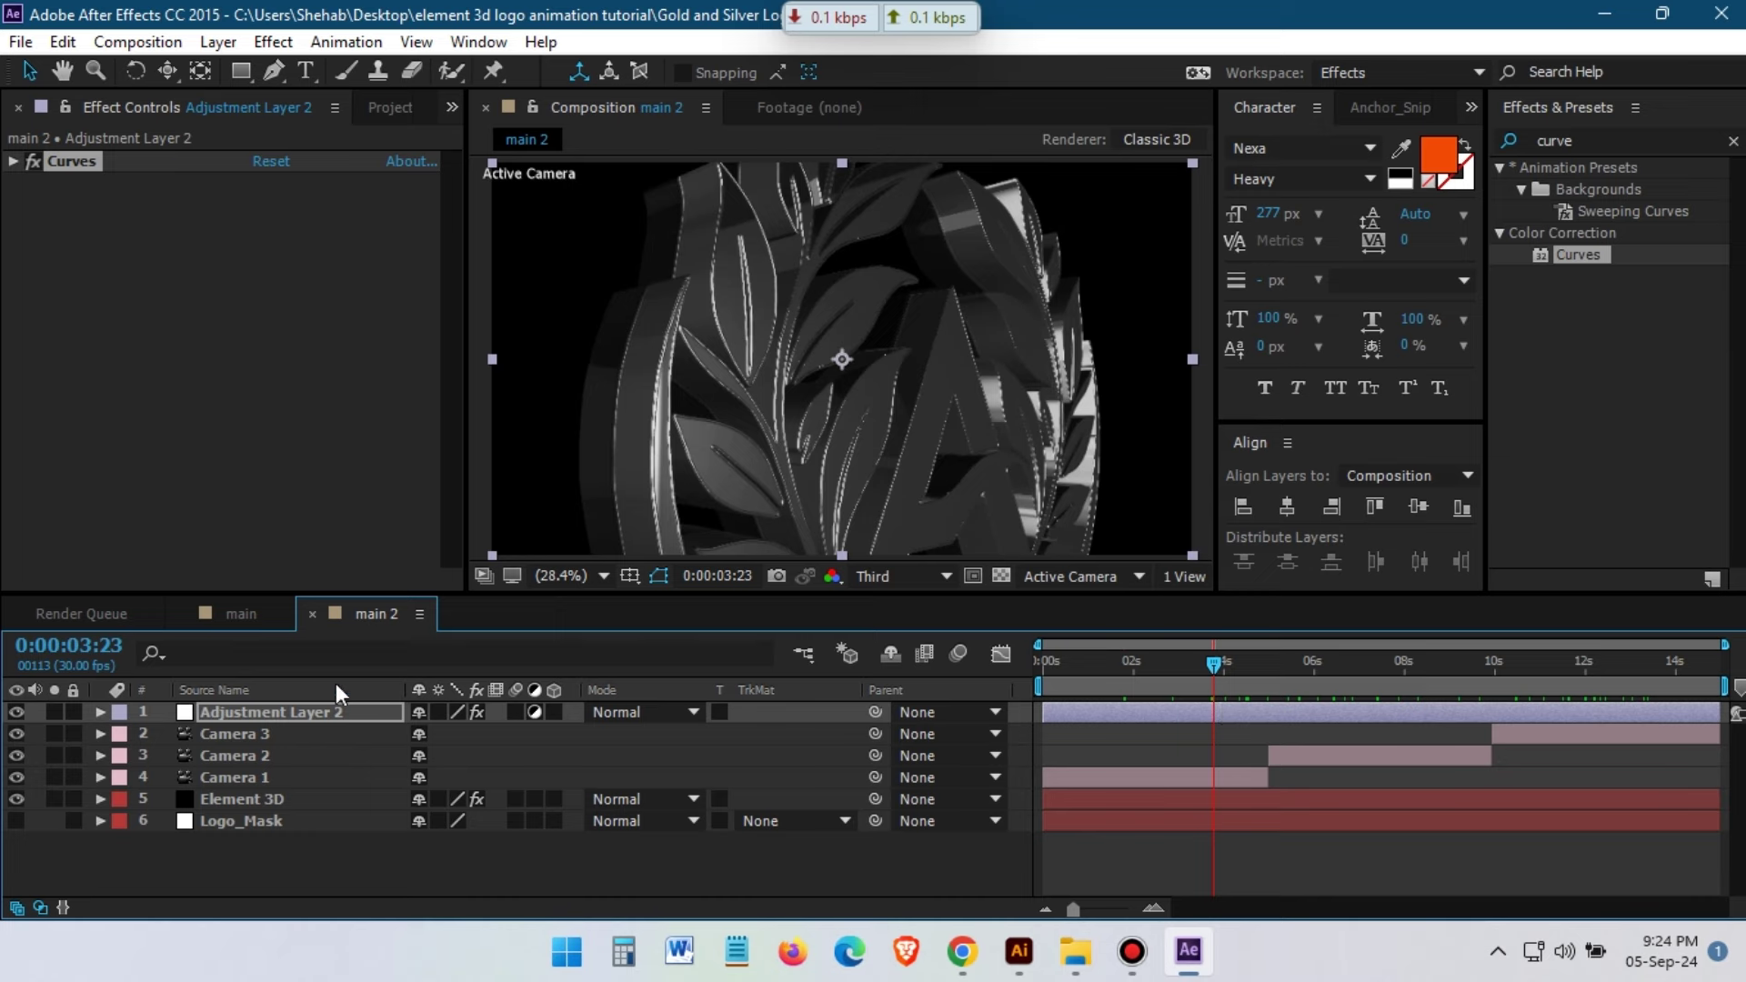
click(258, 615)
mouse_move(1361, 677)
mouse_down()
mouse_move(1633, 704)
mouse_move(1696, 694)
mouse_move(1224, 720)
mouse_up()
click(1132, 950)
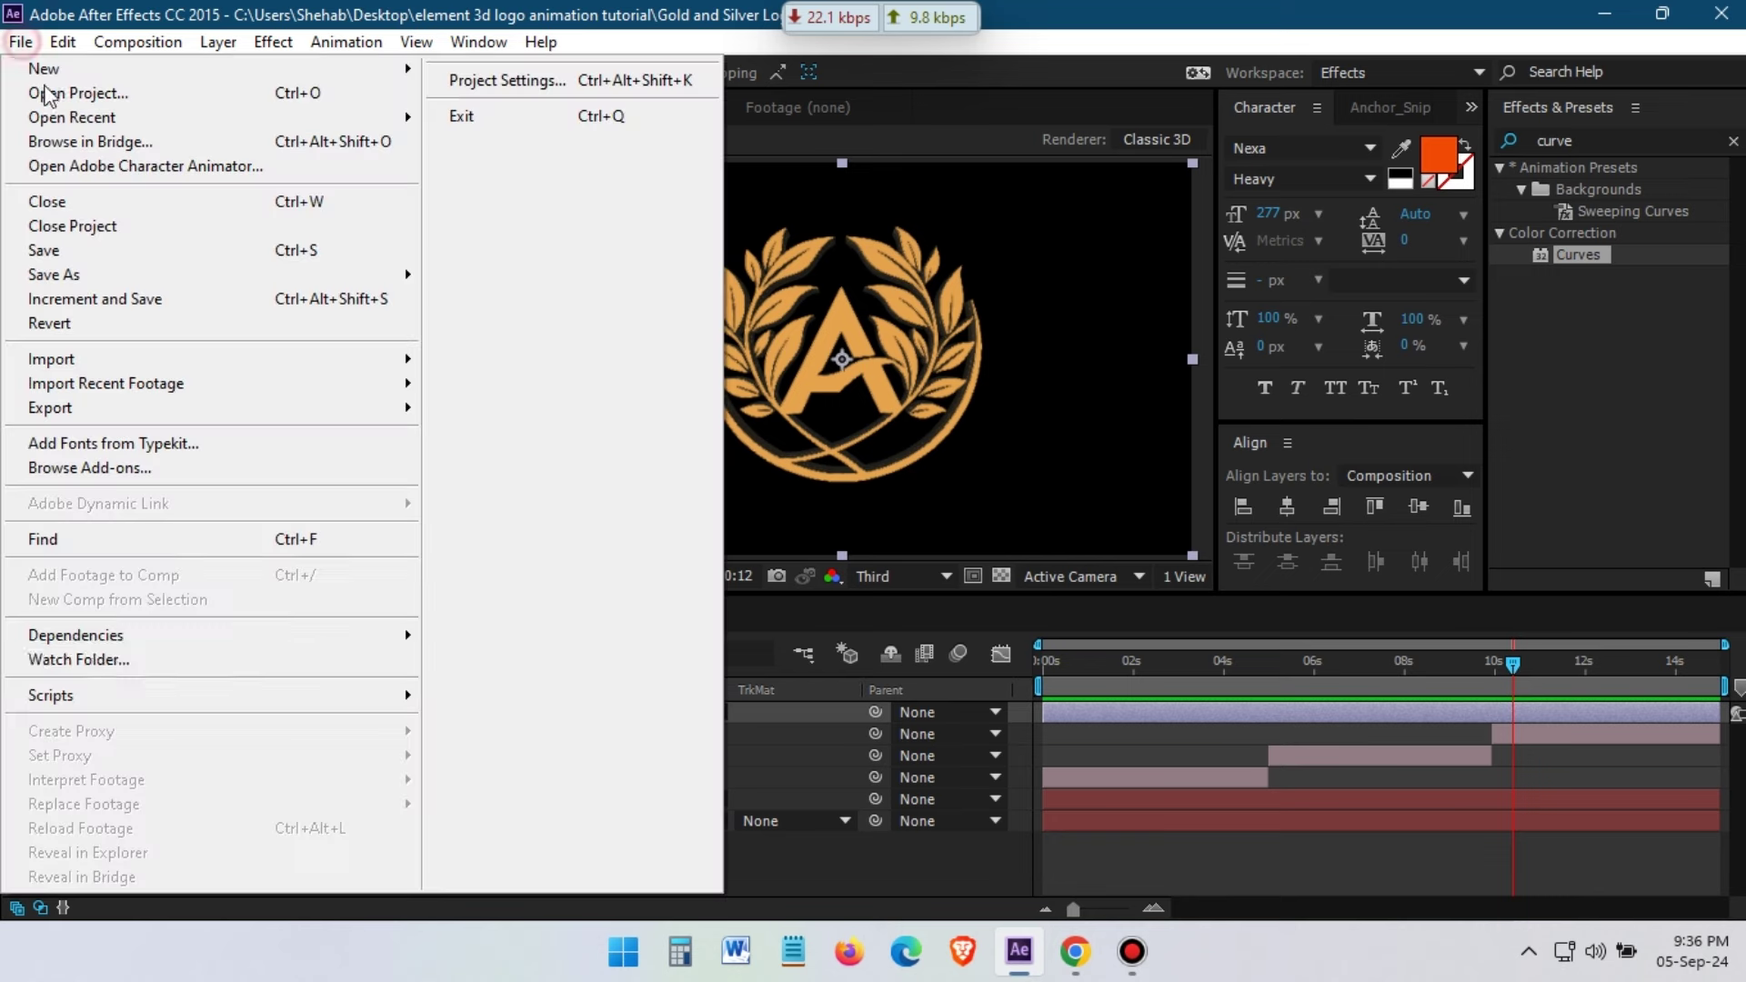
click(481, 359)
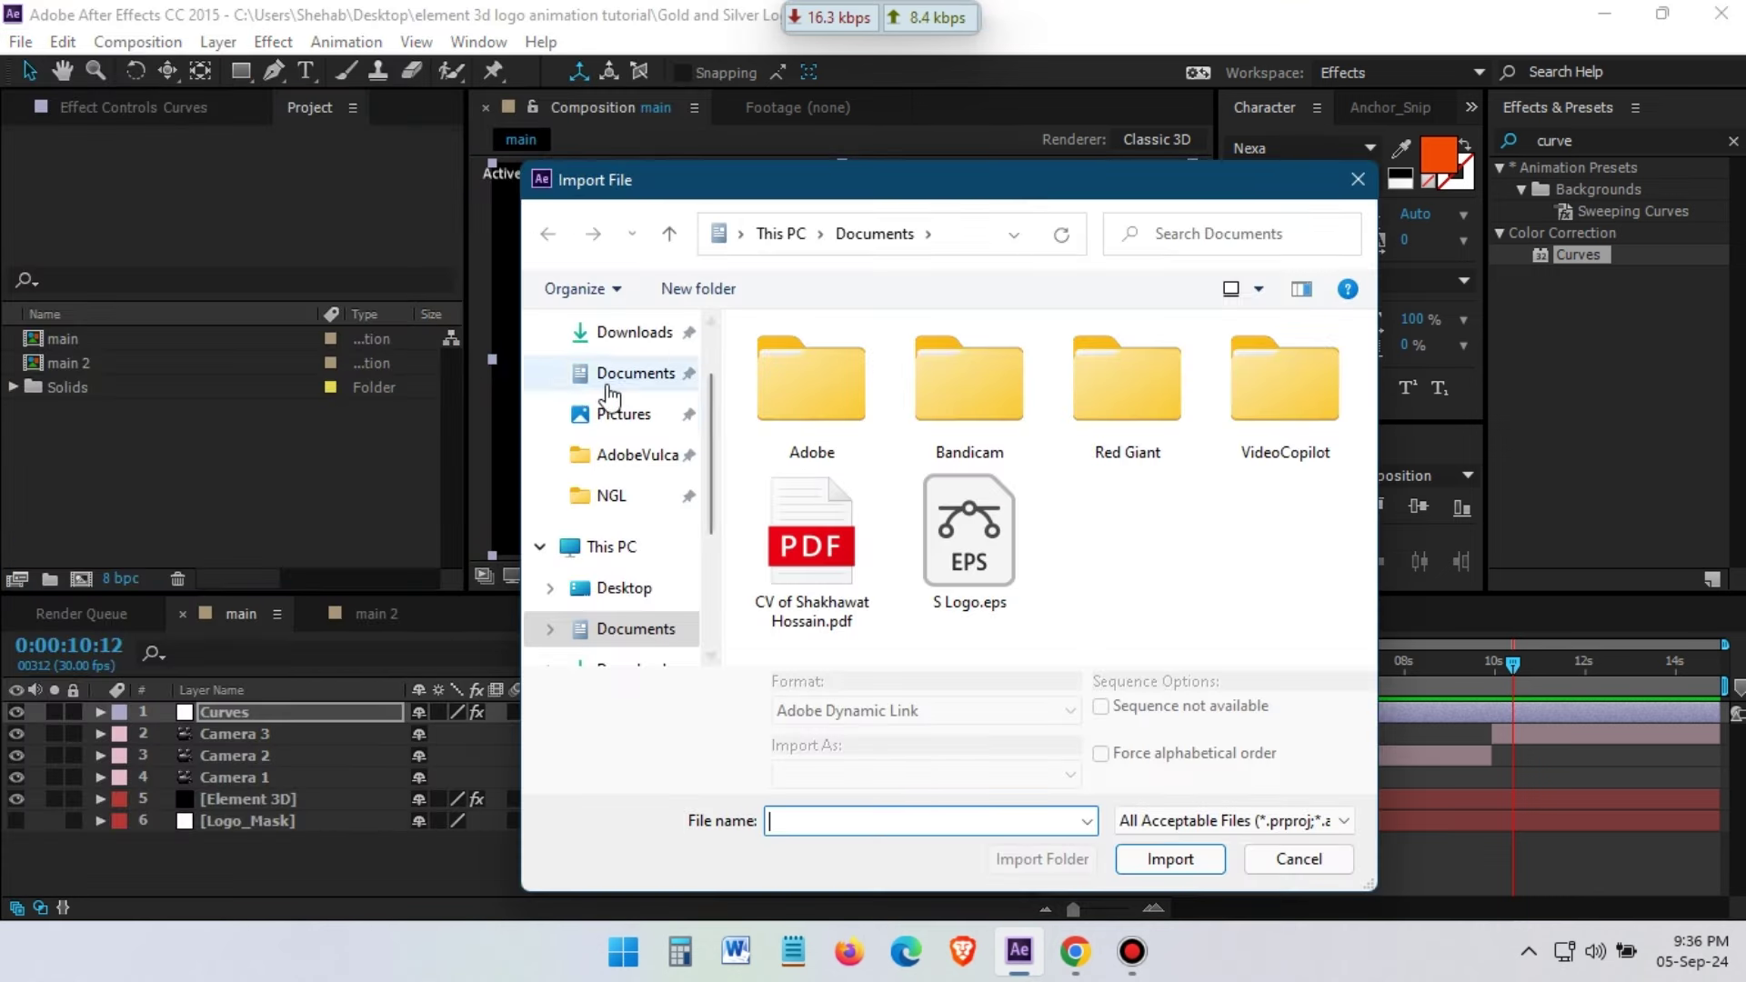
Import the grunge texture b_5d3015ae9ba4c.jpg from the tutorial's Textures folder
click(624, 588)
click(1170, 578)
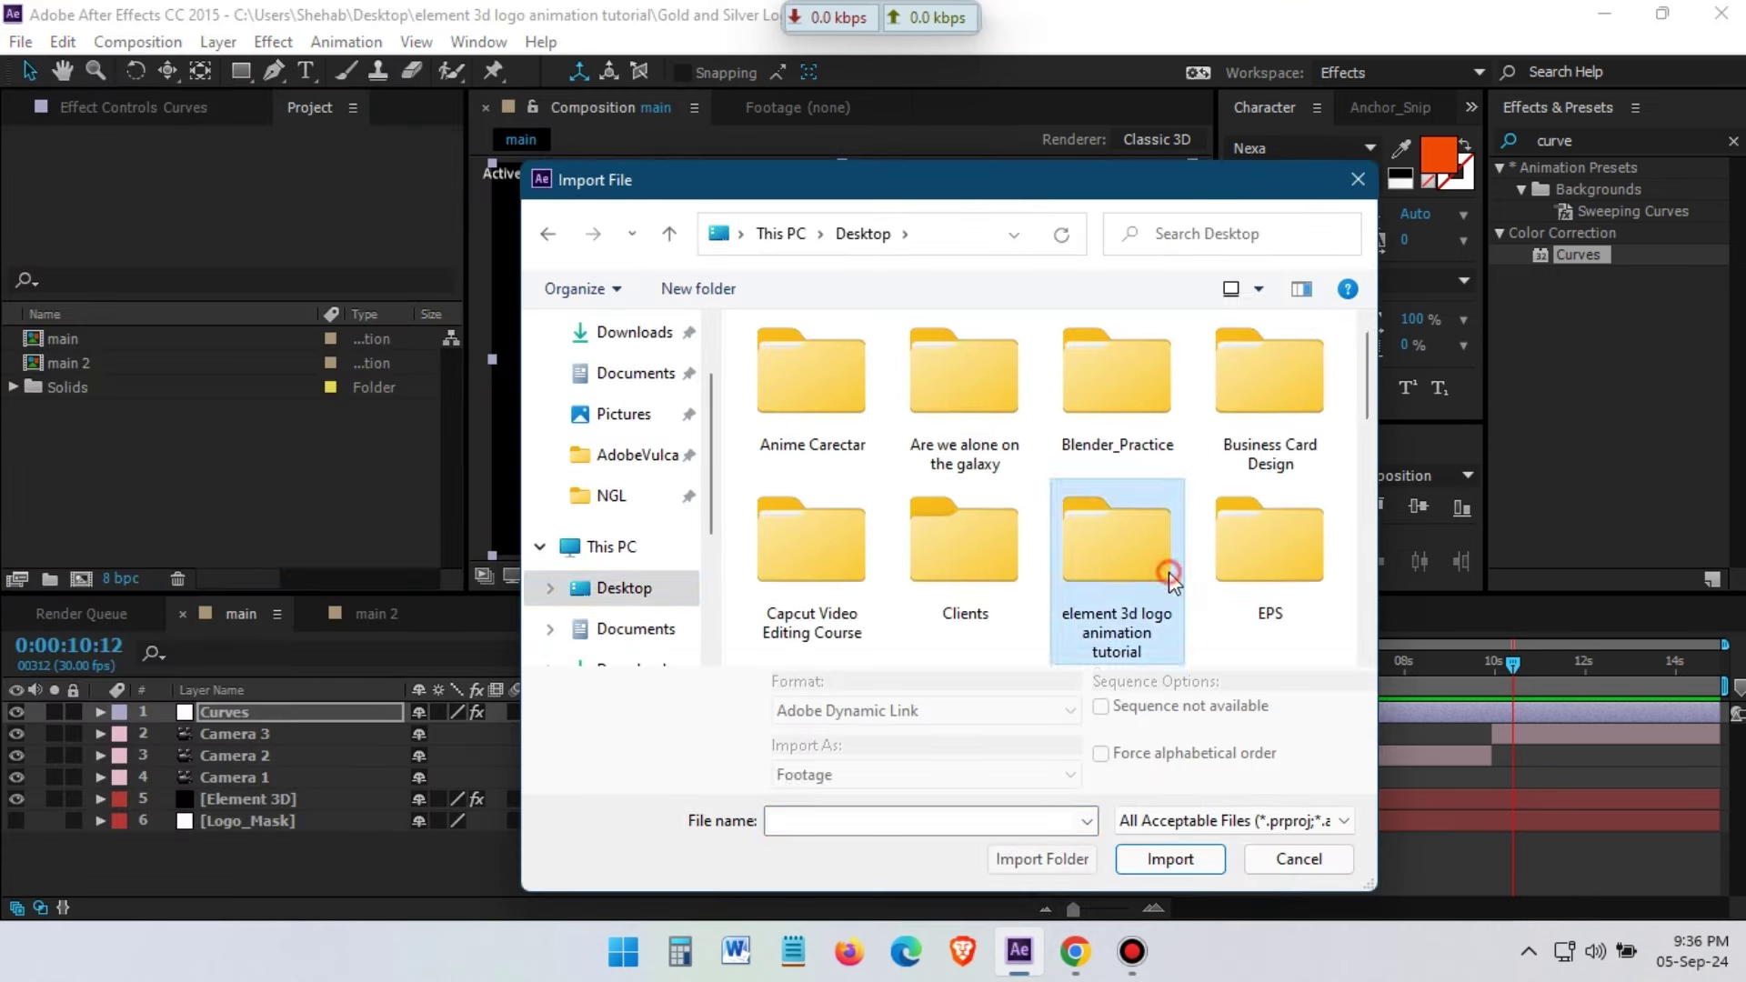
double_click(1170, 578)
double_click(780, 360)
double_click(829, 400)
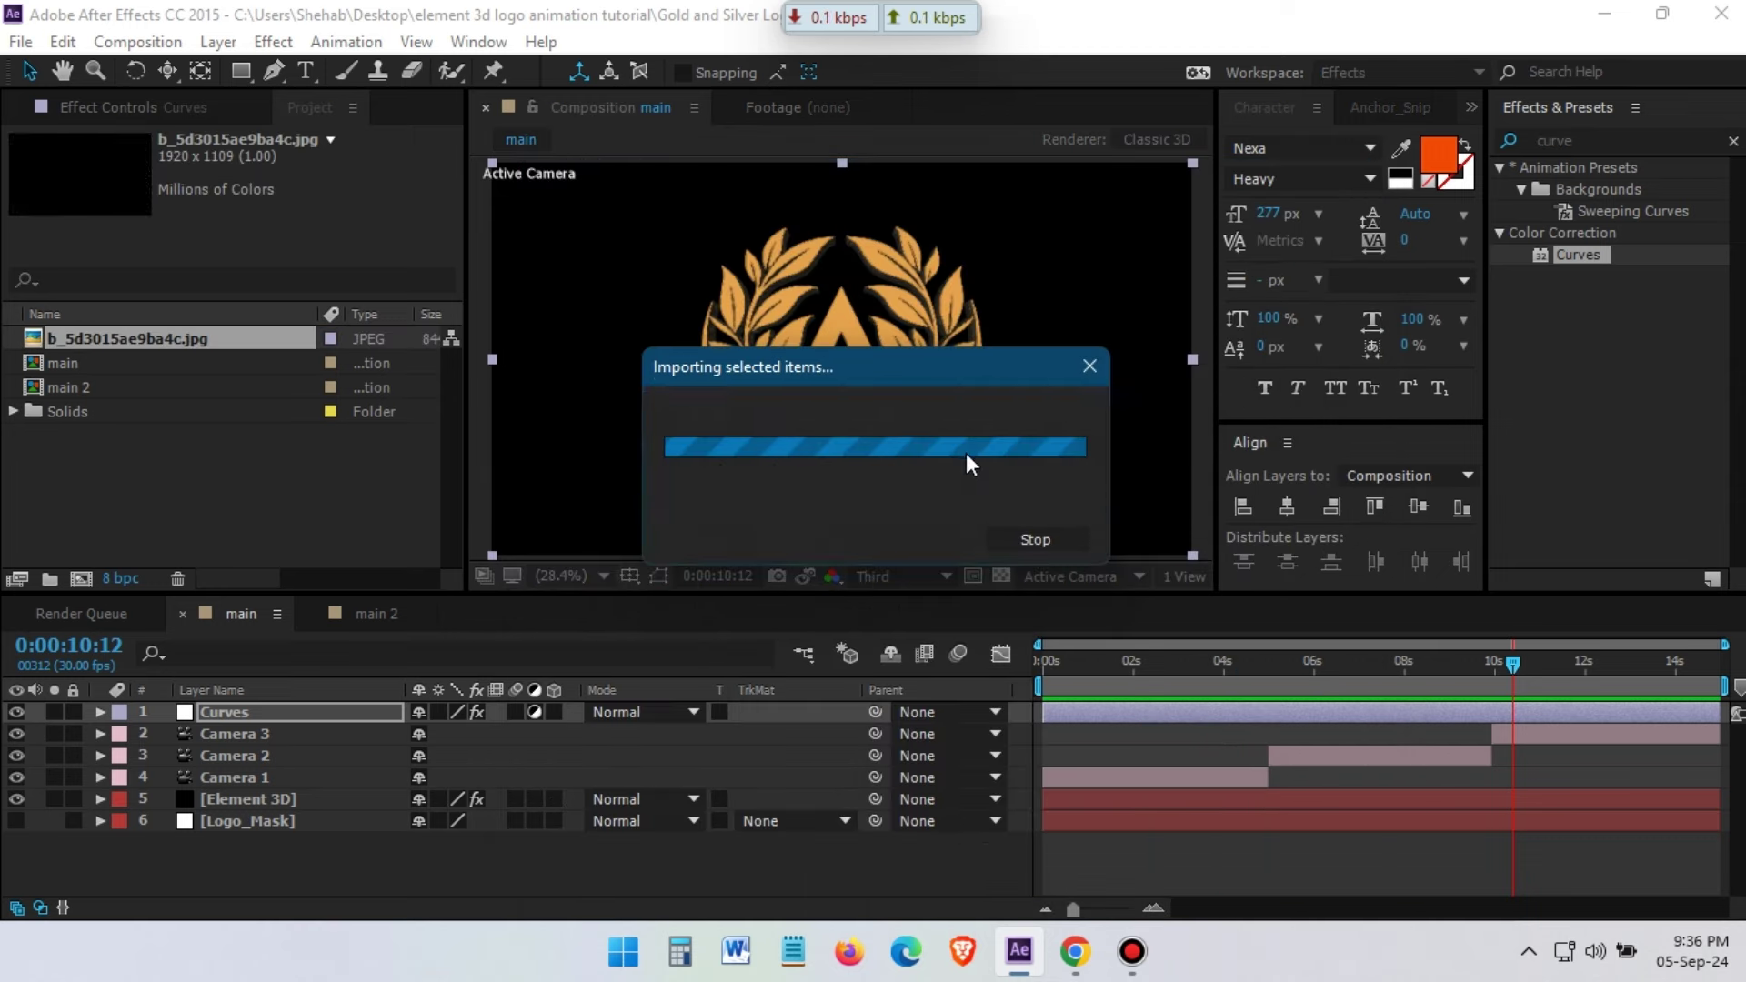
Place the texture as the bottom layer of main at 0:00:09:28 and solo it
click(1498, 677)
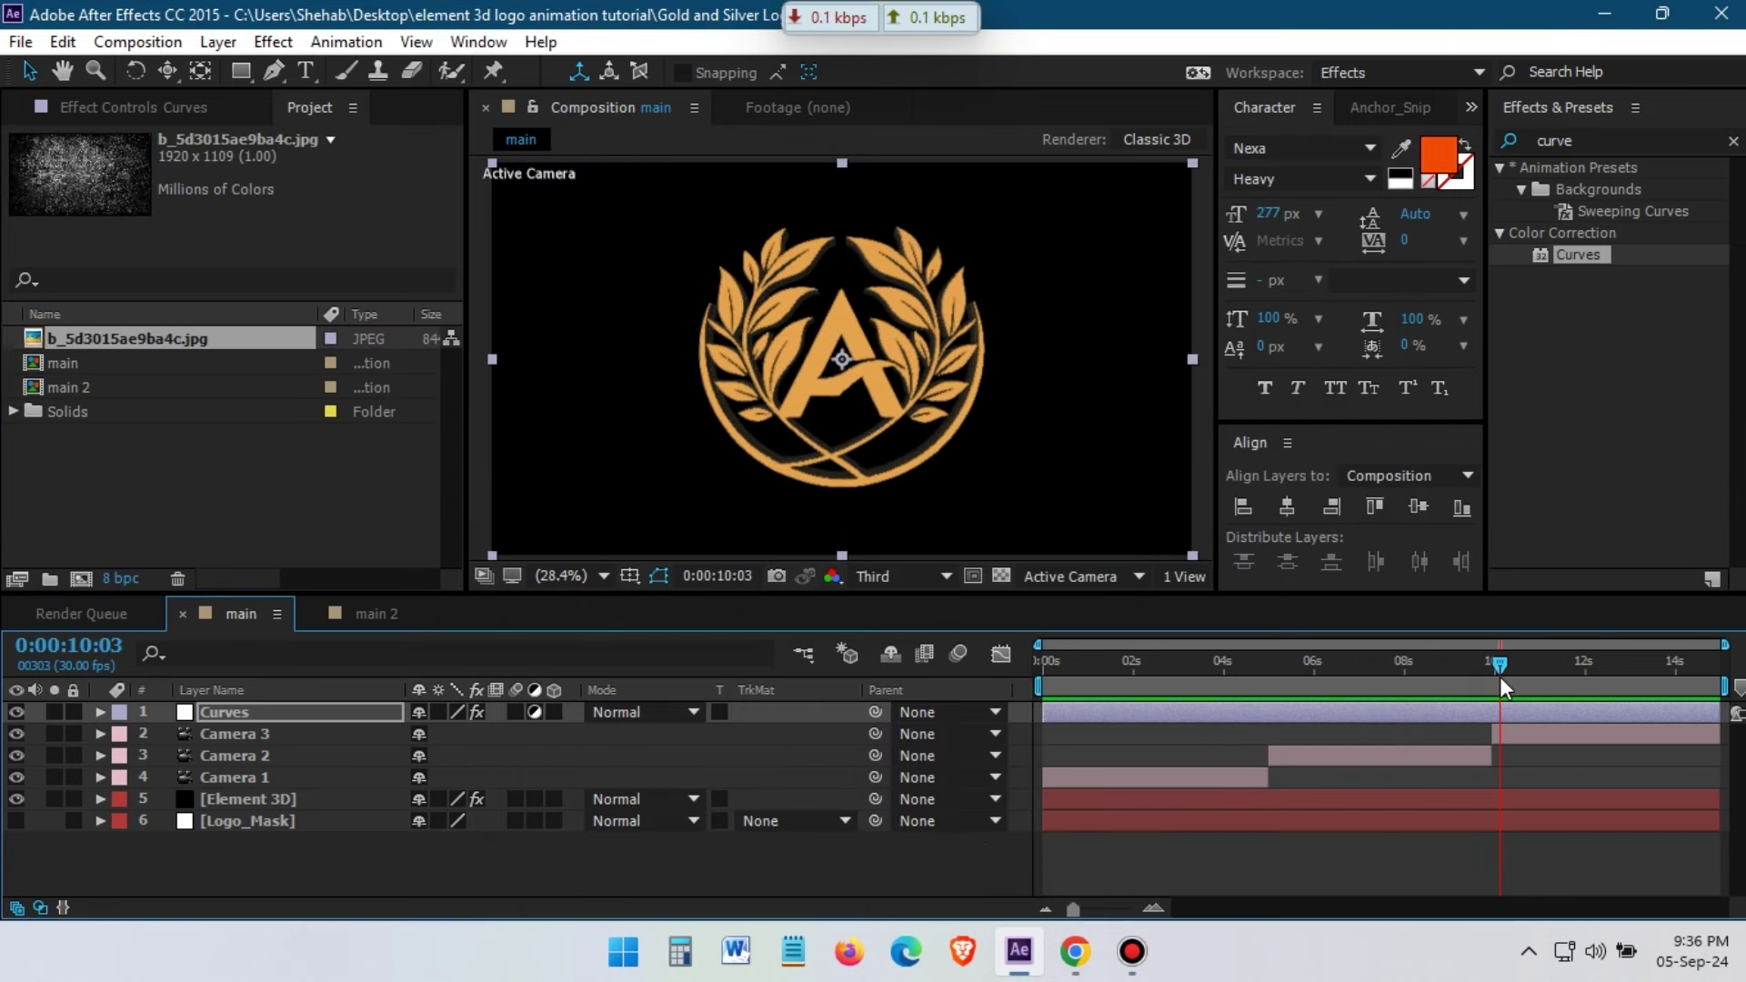
drag(1500, 679, 1494, 679)
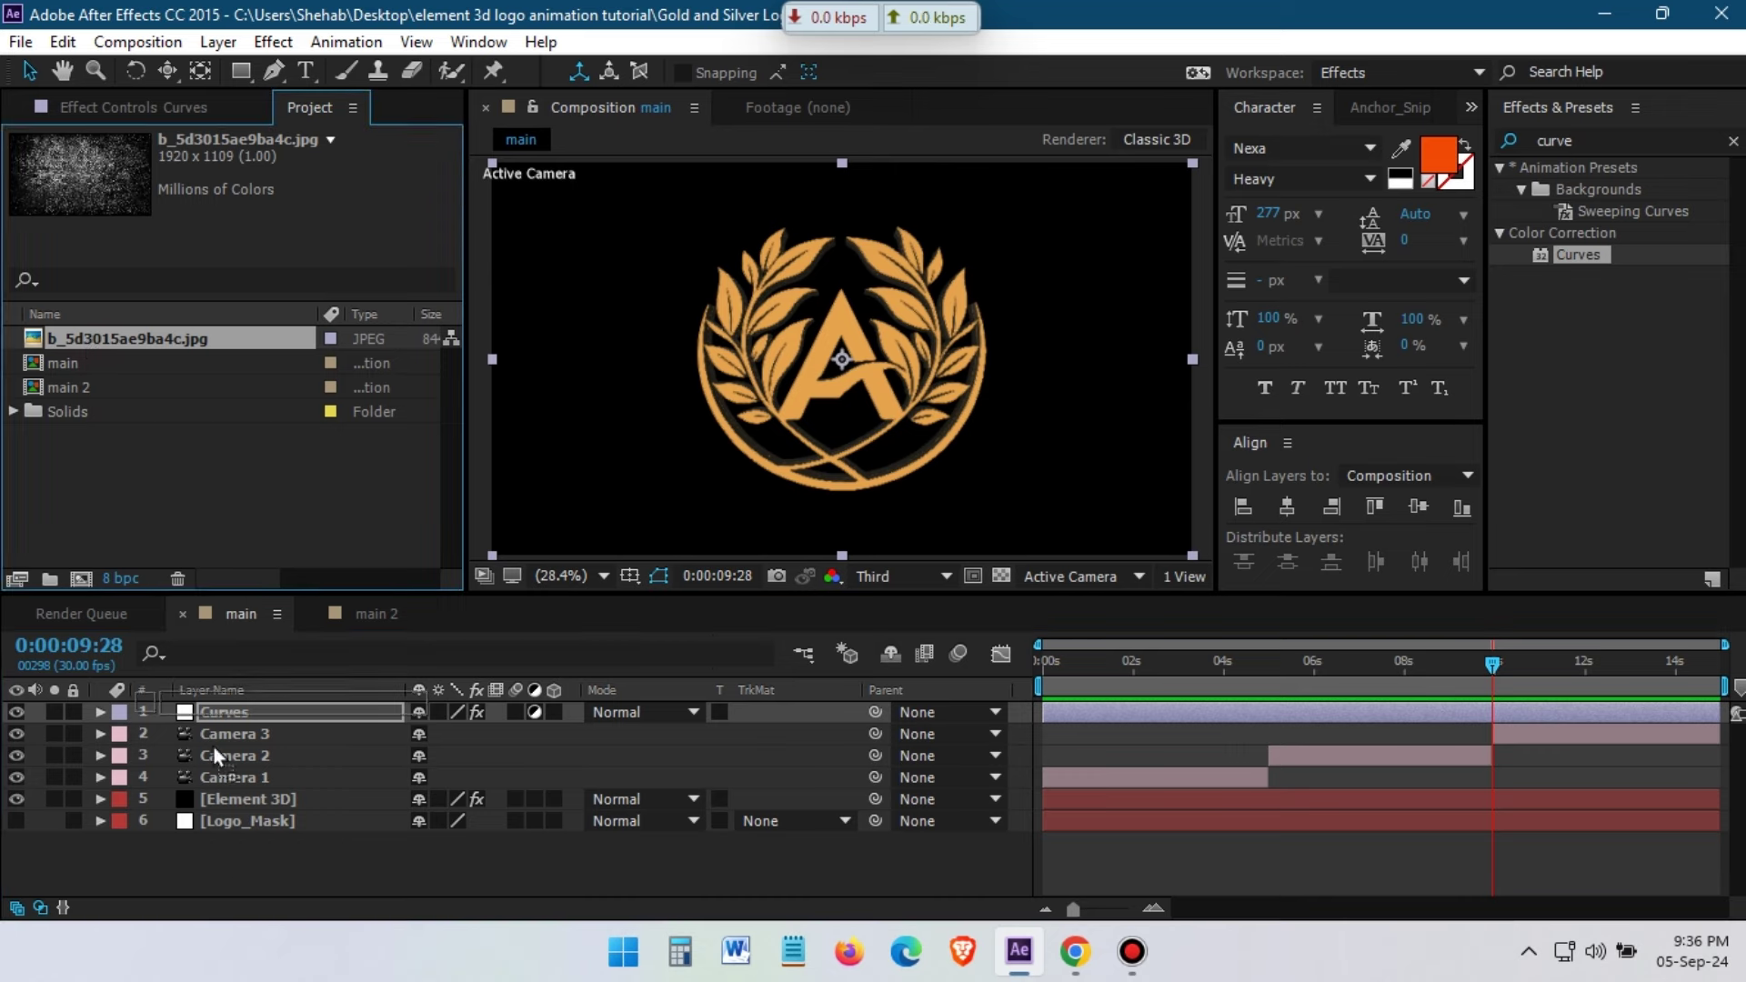
drag(85, 336, 221, 842)
right_click(244, 842)
click(182, 879)
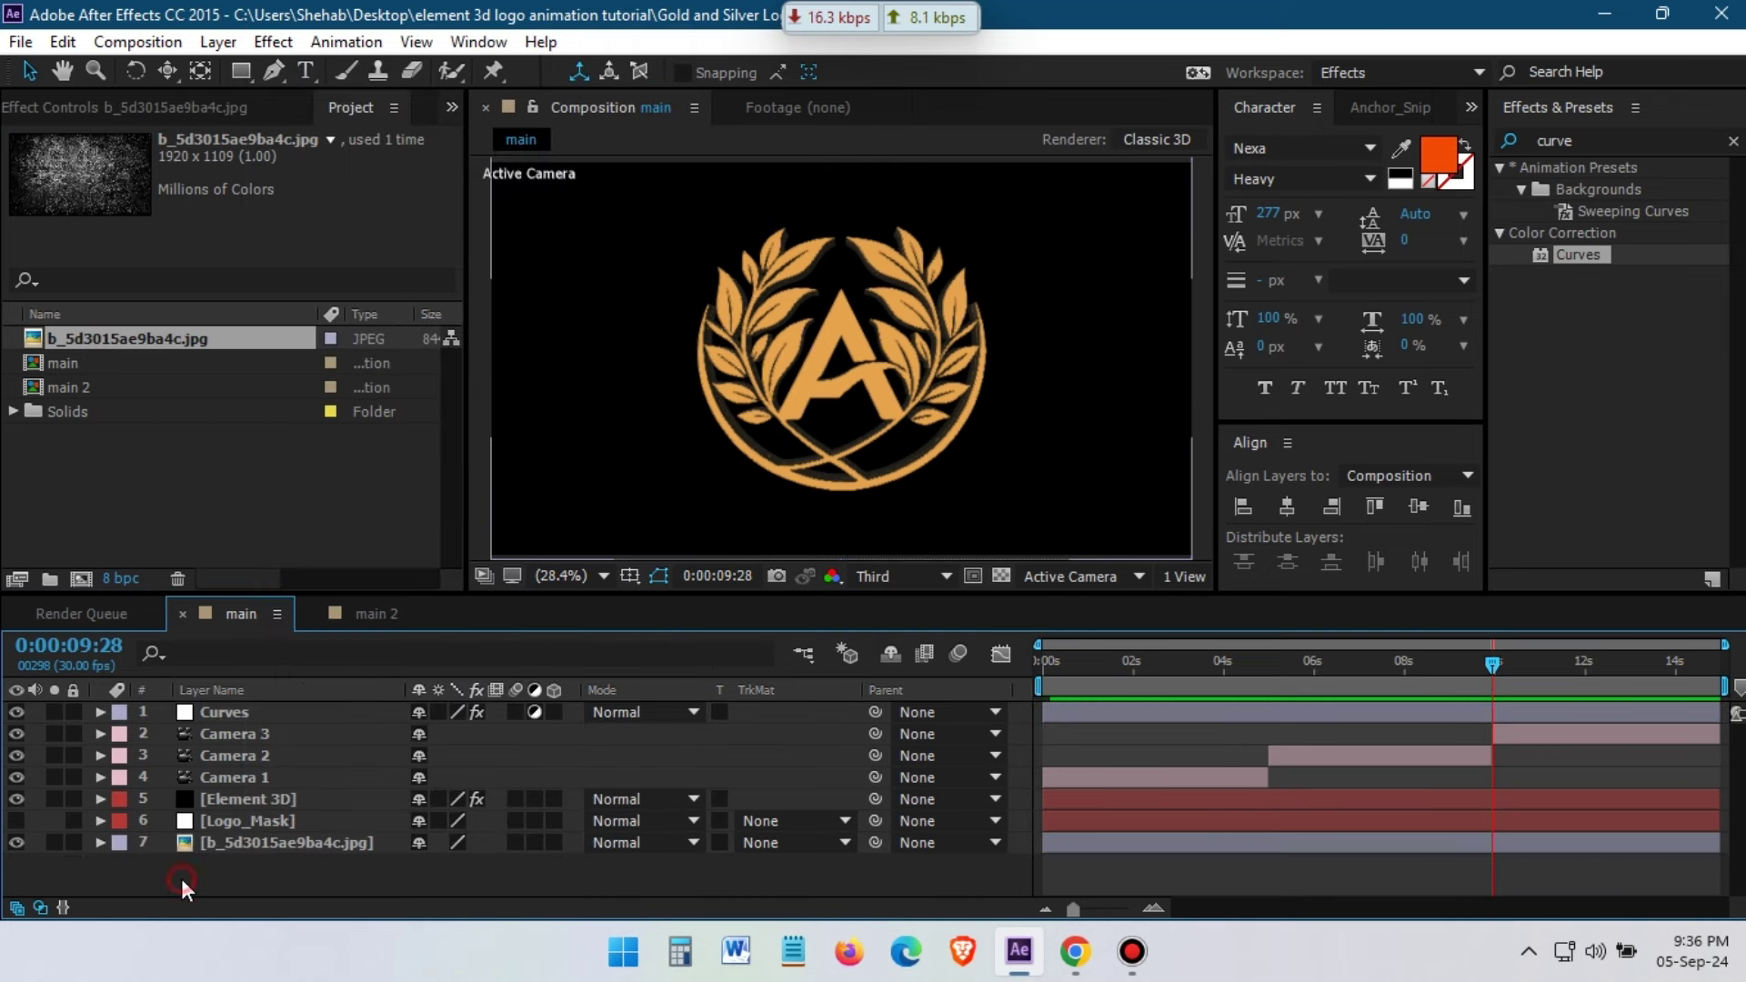
click(55, 842)
Pre-compose the texture layer as 'BG', moving all attributes into the new composition
right_click(275, 842)
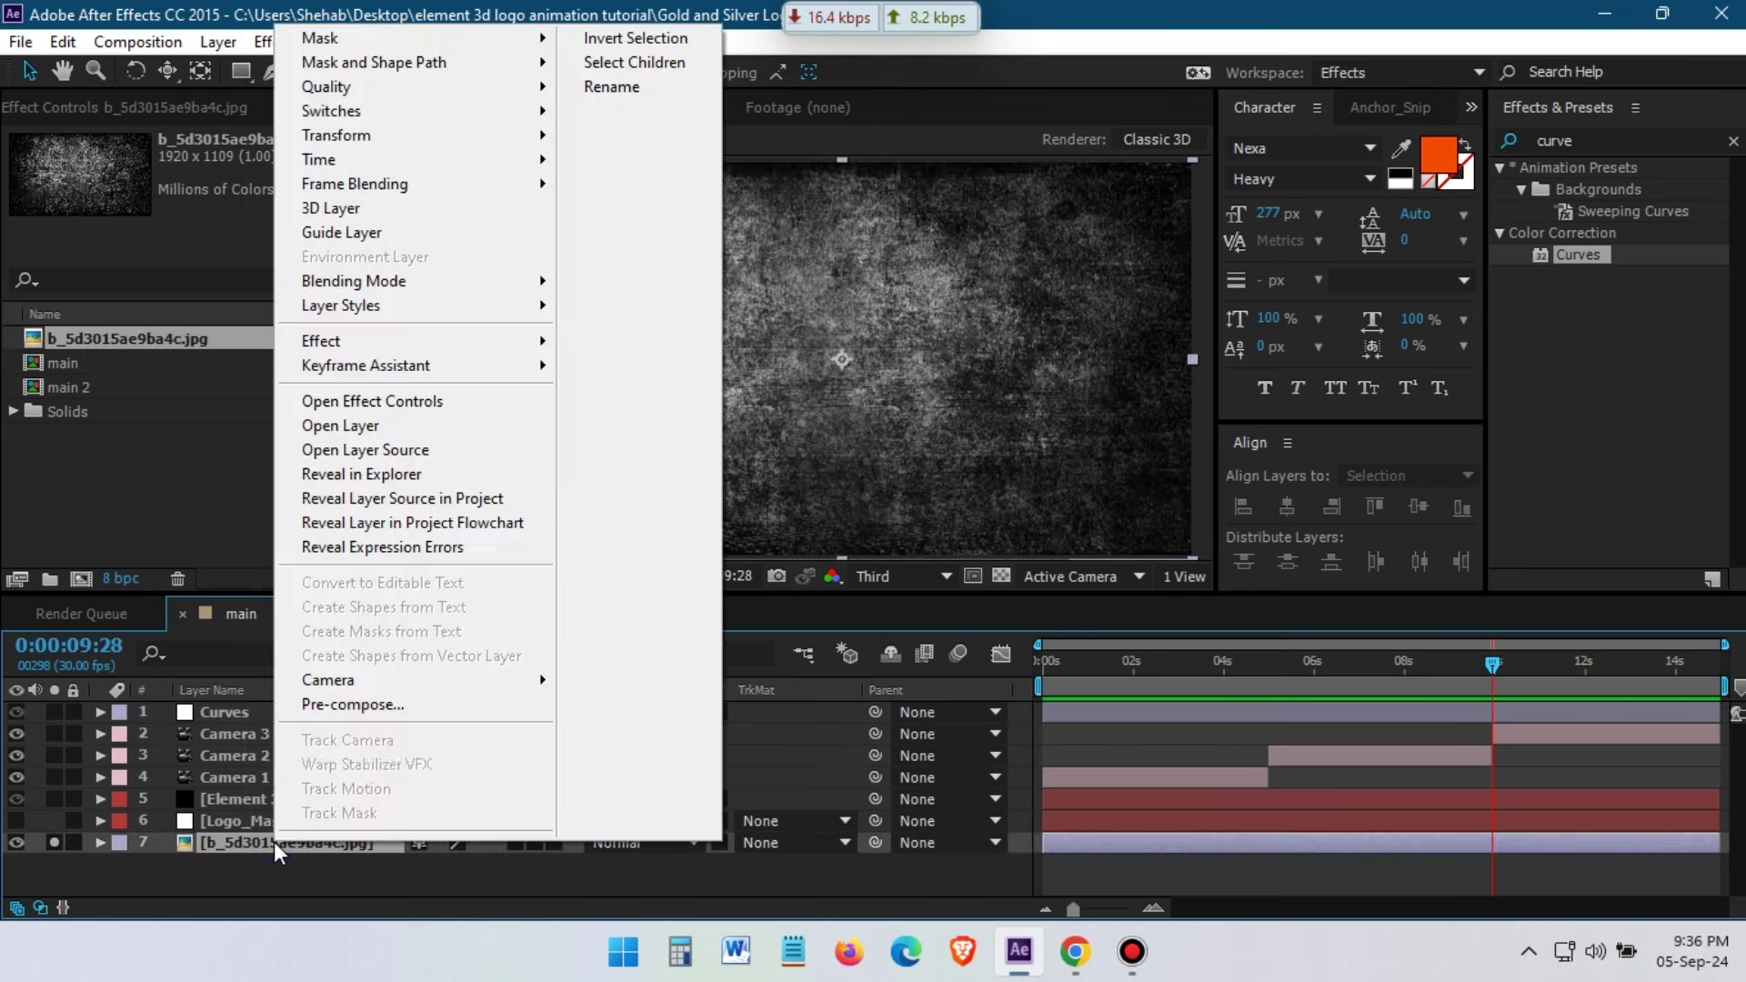
click(382, 705)
text(BG)
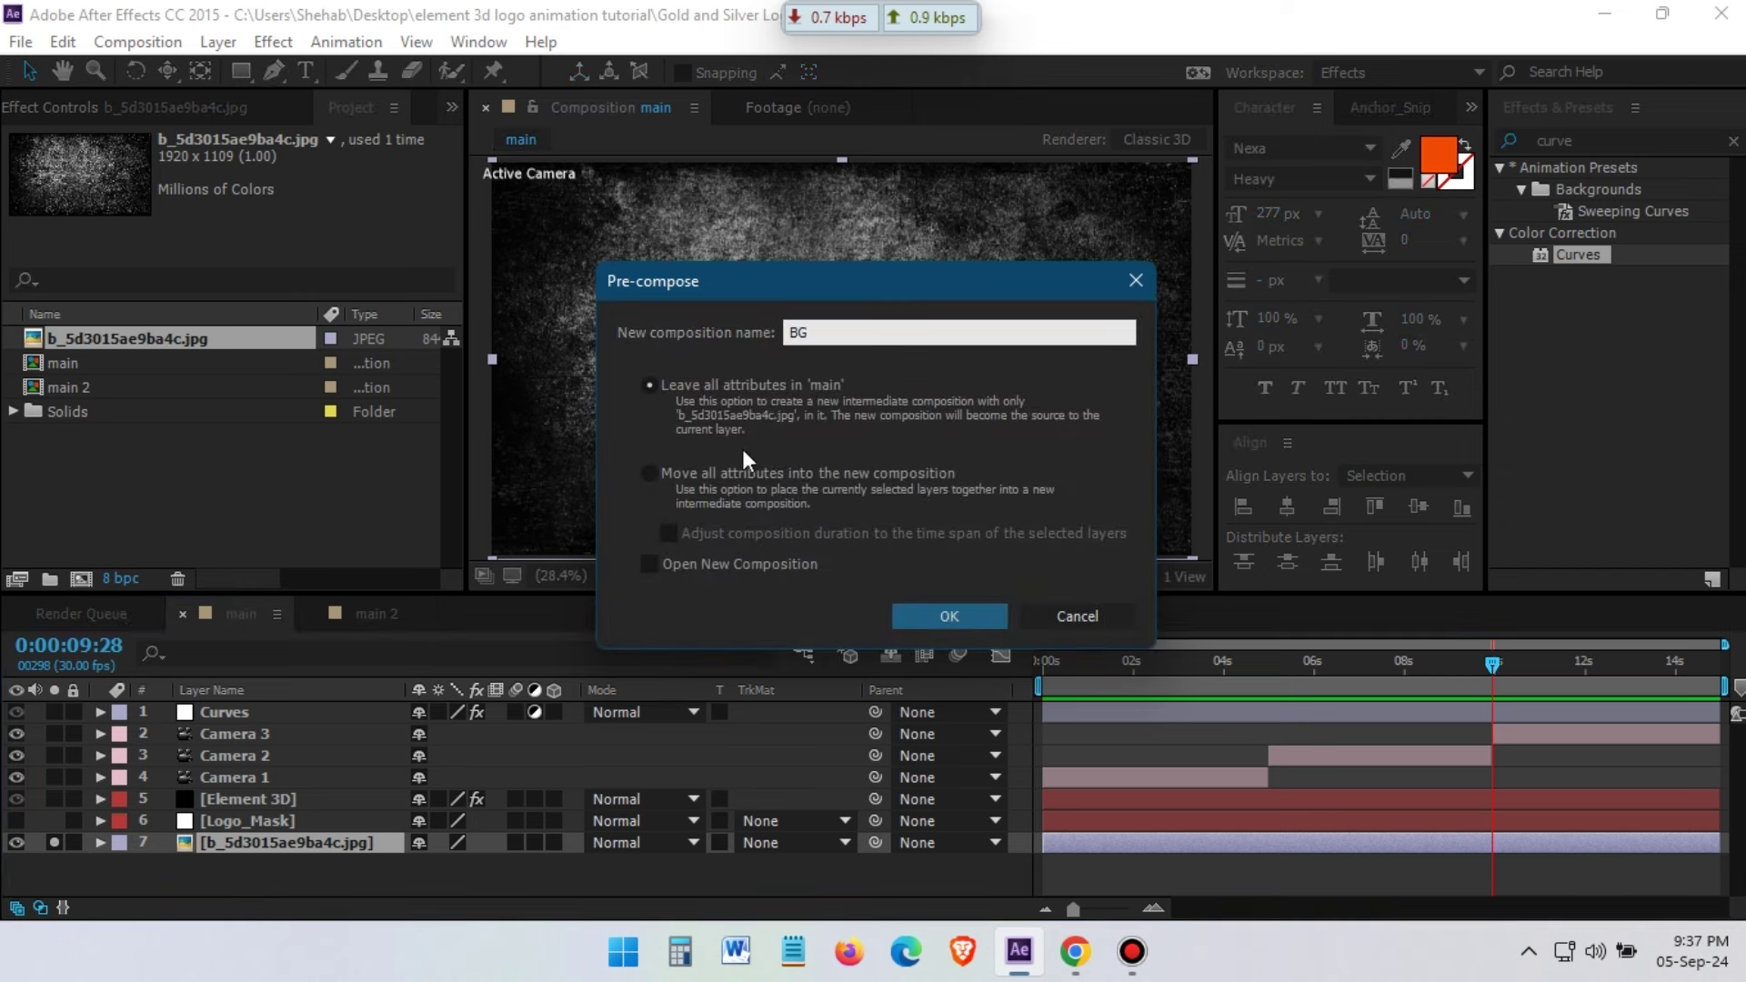
click(689, 471)
click(944, 616)
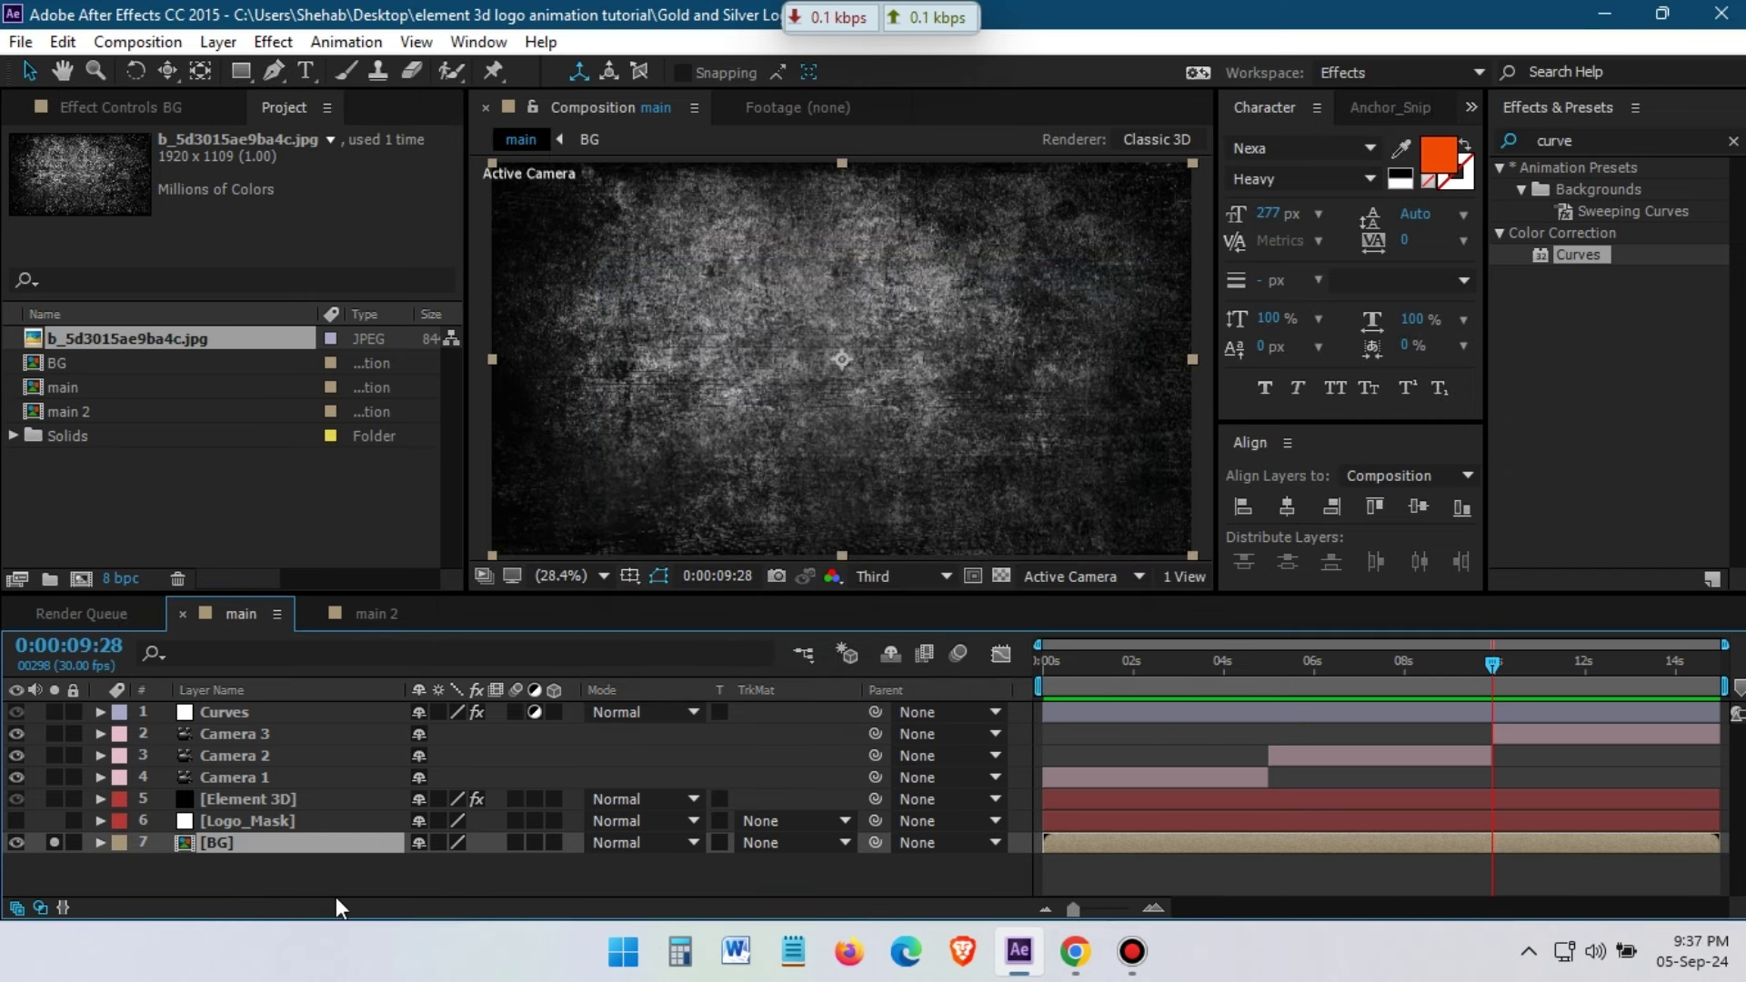
Unsolo BG and give the Element 3D plane model an auxiliary animation channel in Scene Setup
click(55, 842)
click(233, 800)
click(195, 112)
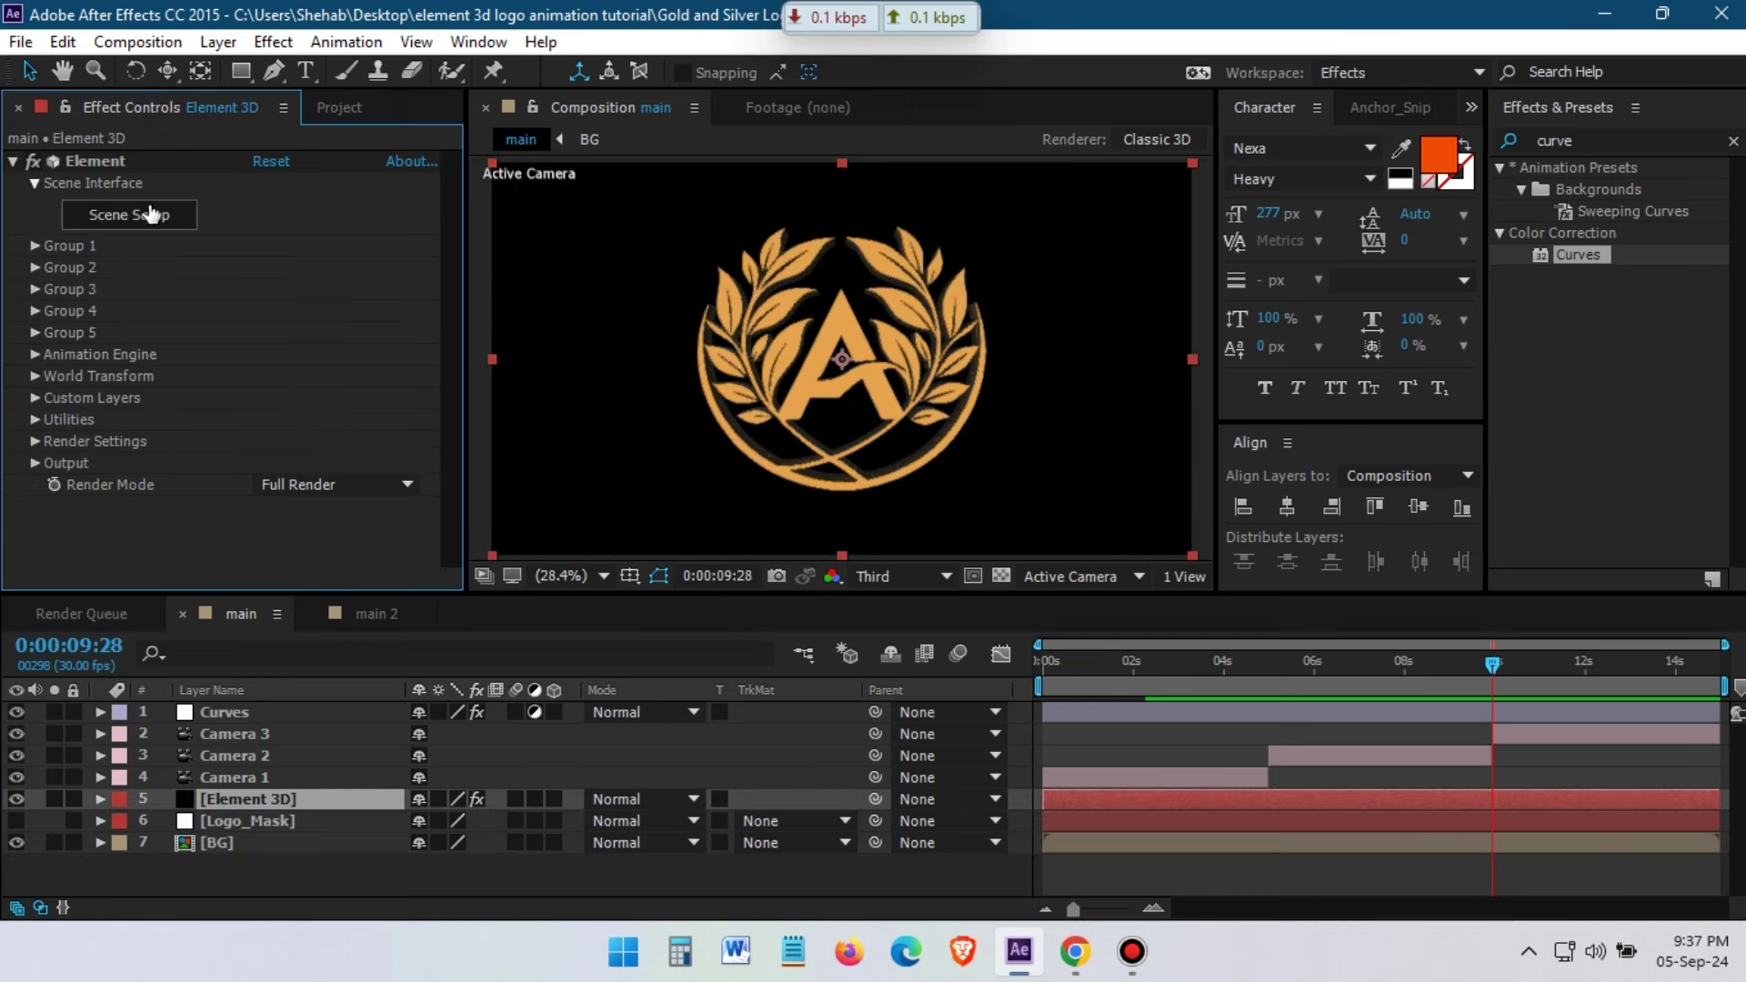
click(151, 215)
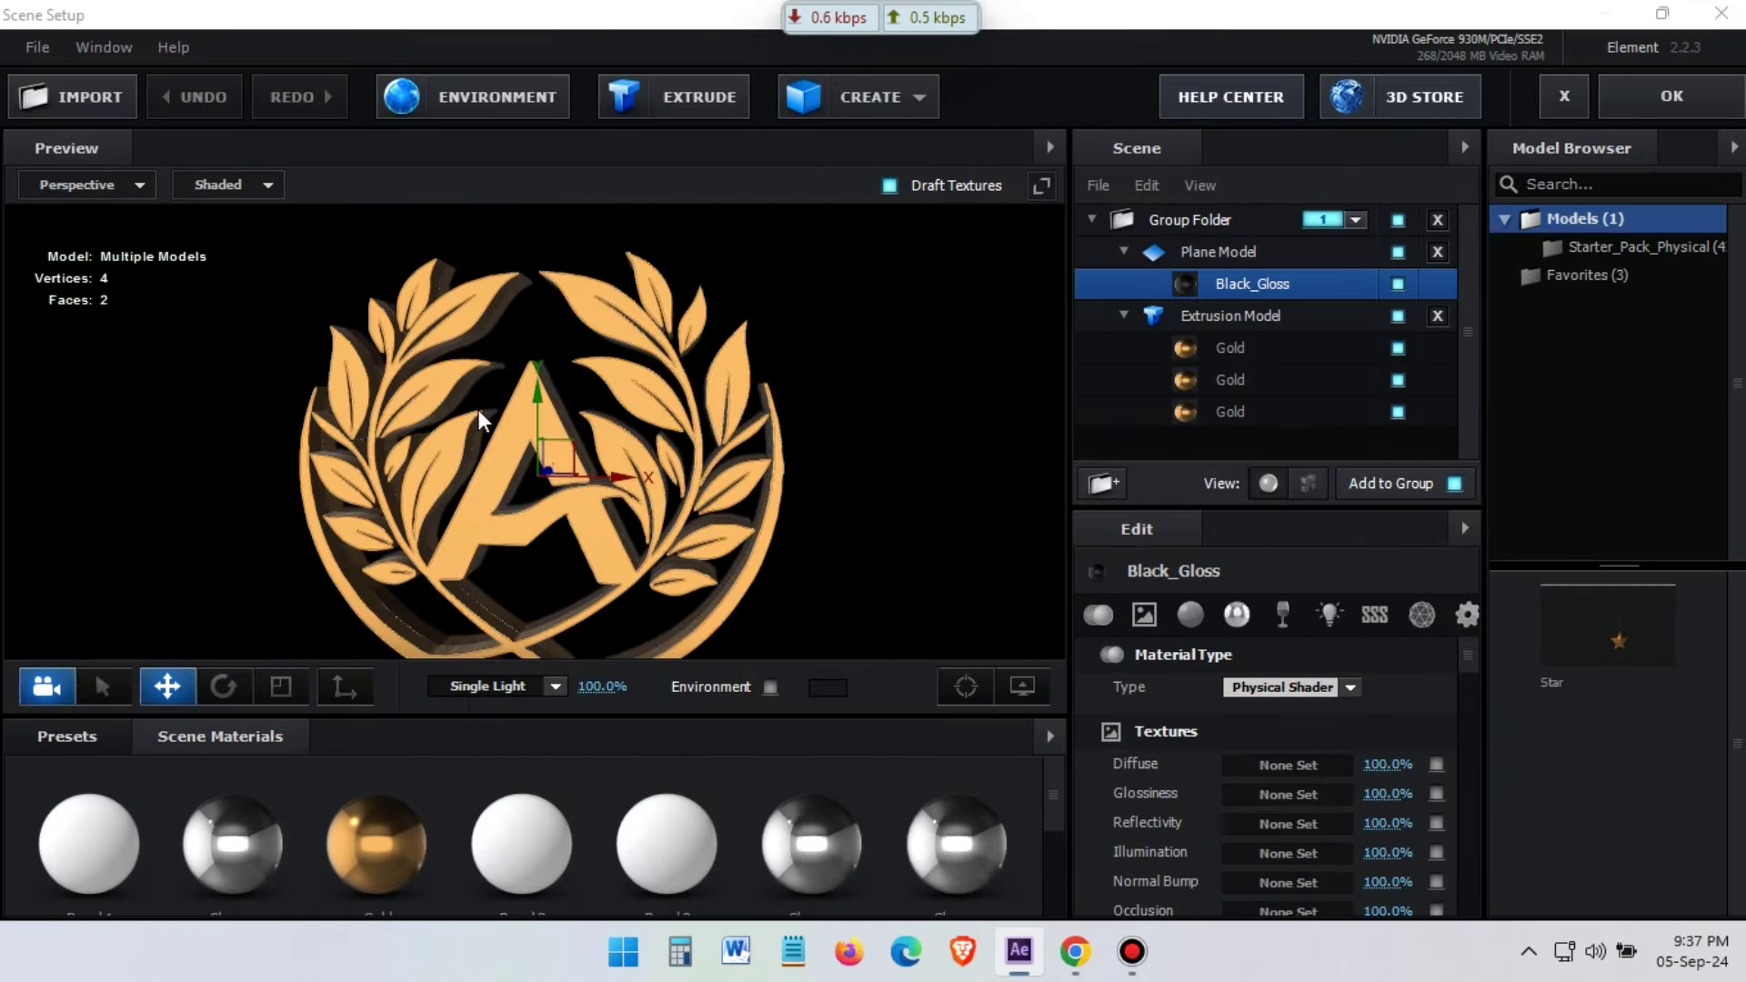
right_click(1220, 254)
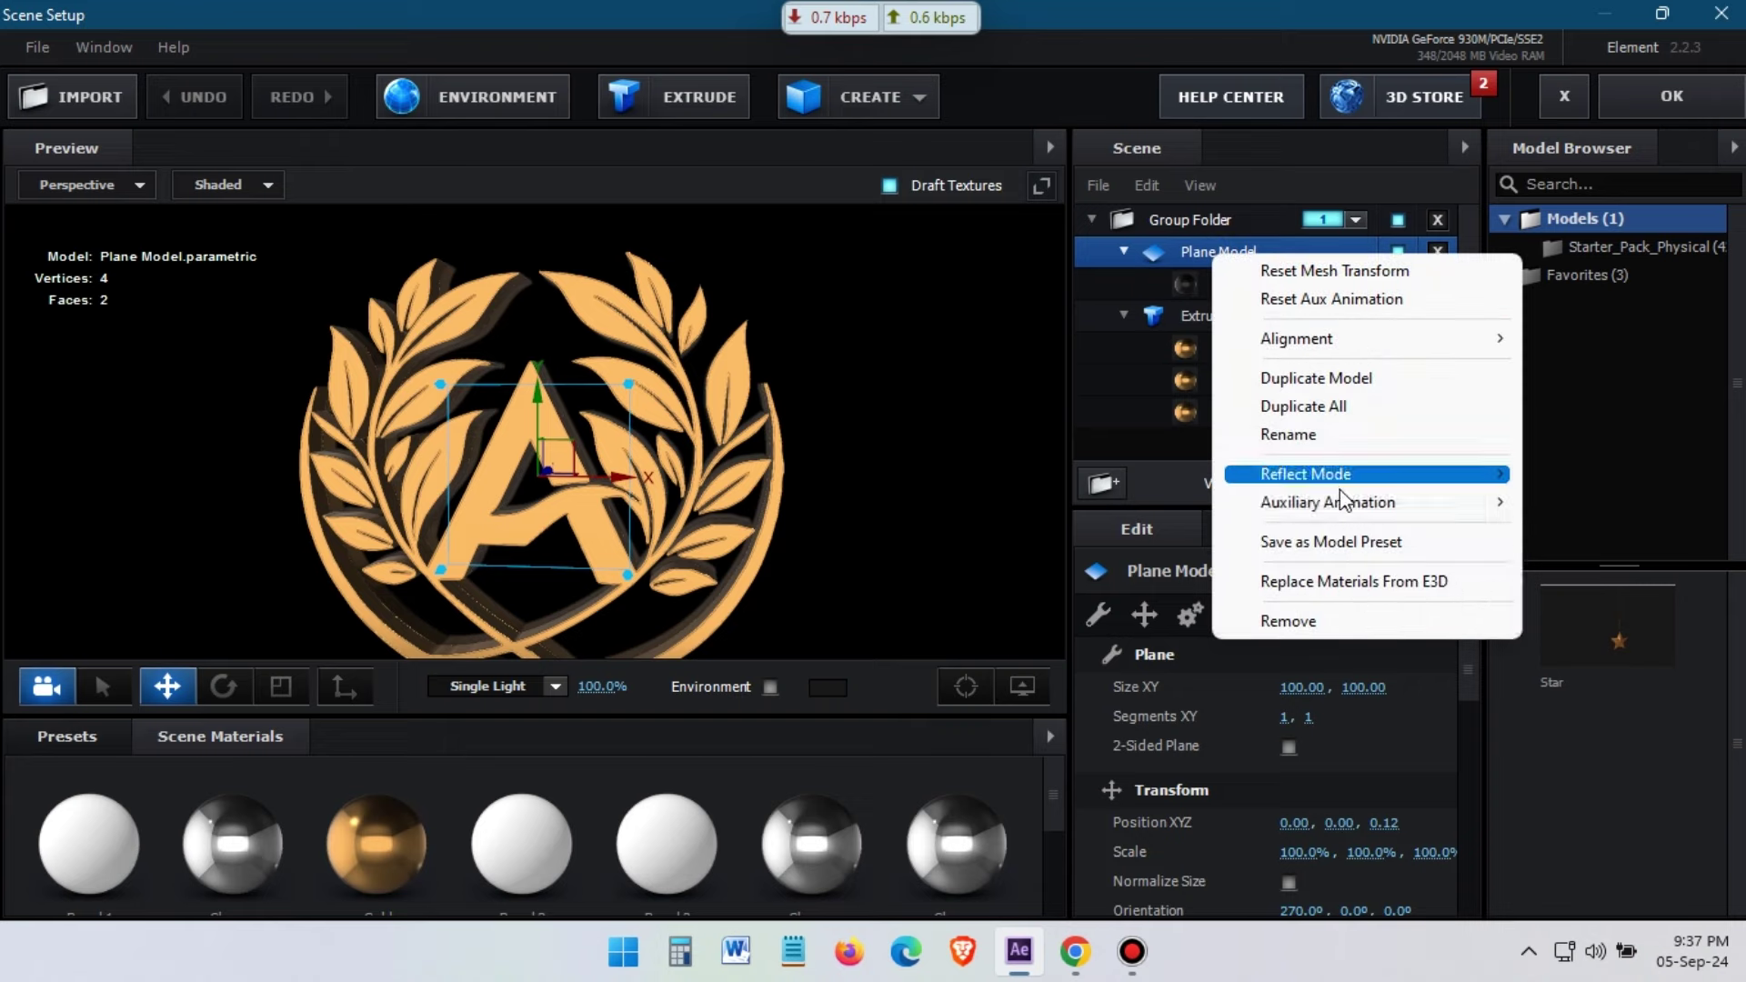
click(1560, 503)
click(1672, 97)
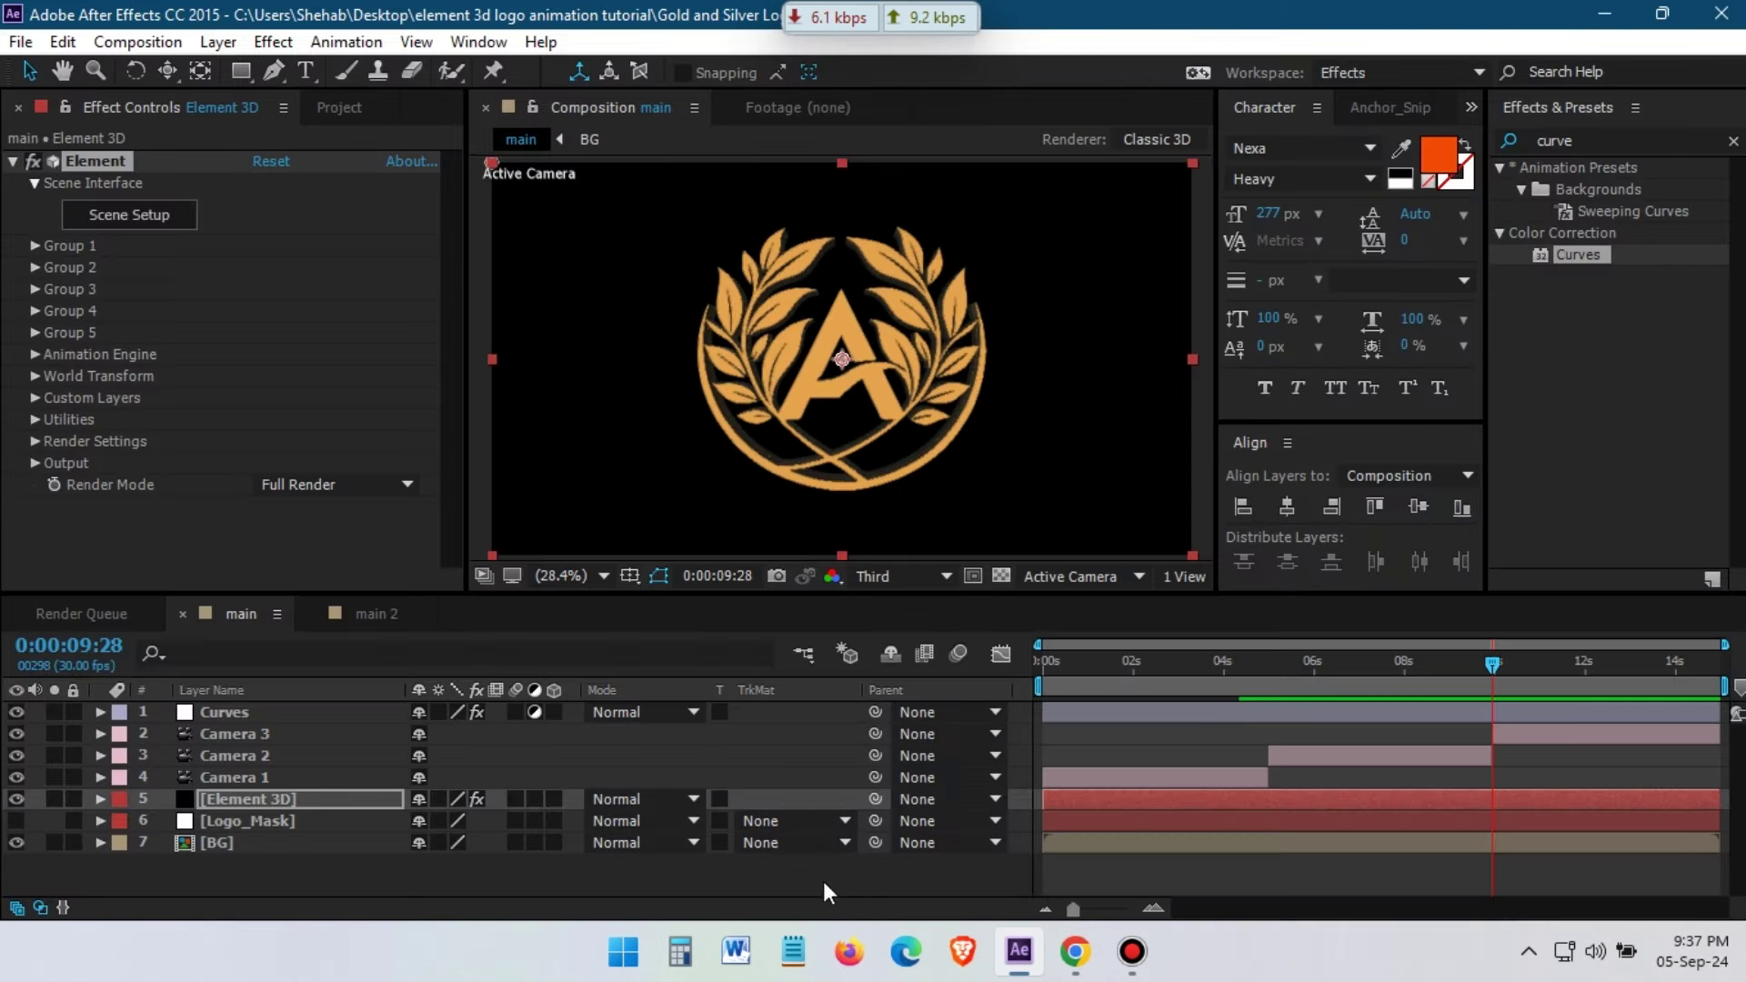
Expand Group 1's auxiliary Channel 1 properties in the Element 3D effect
click(36, 244)
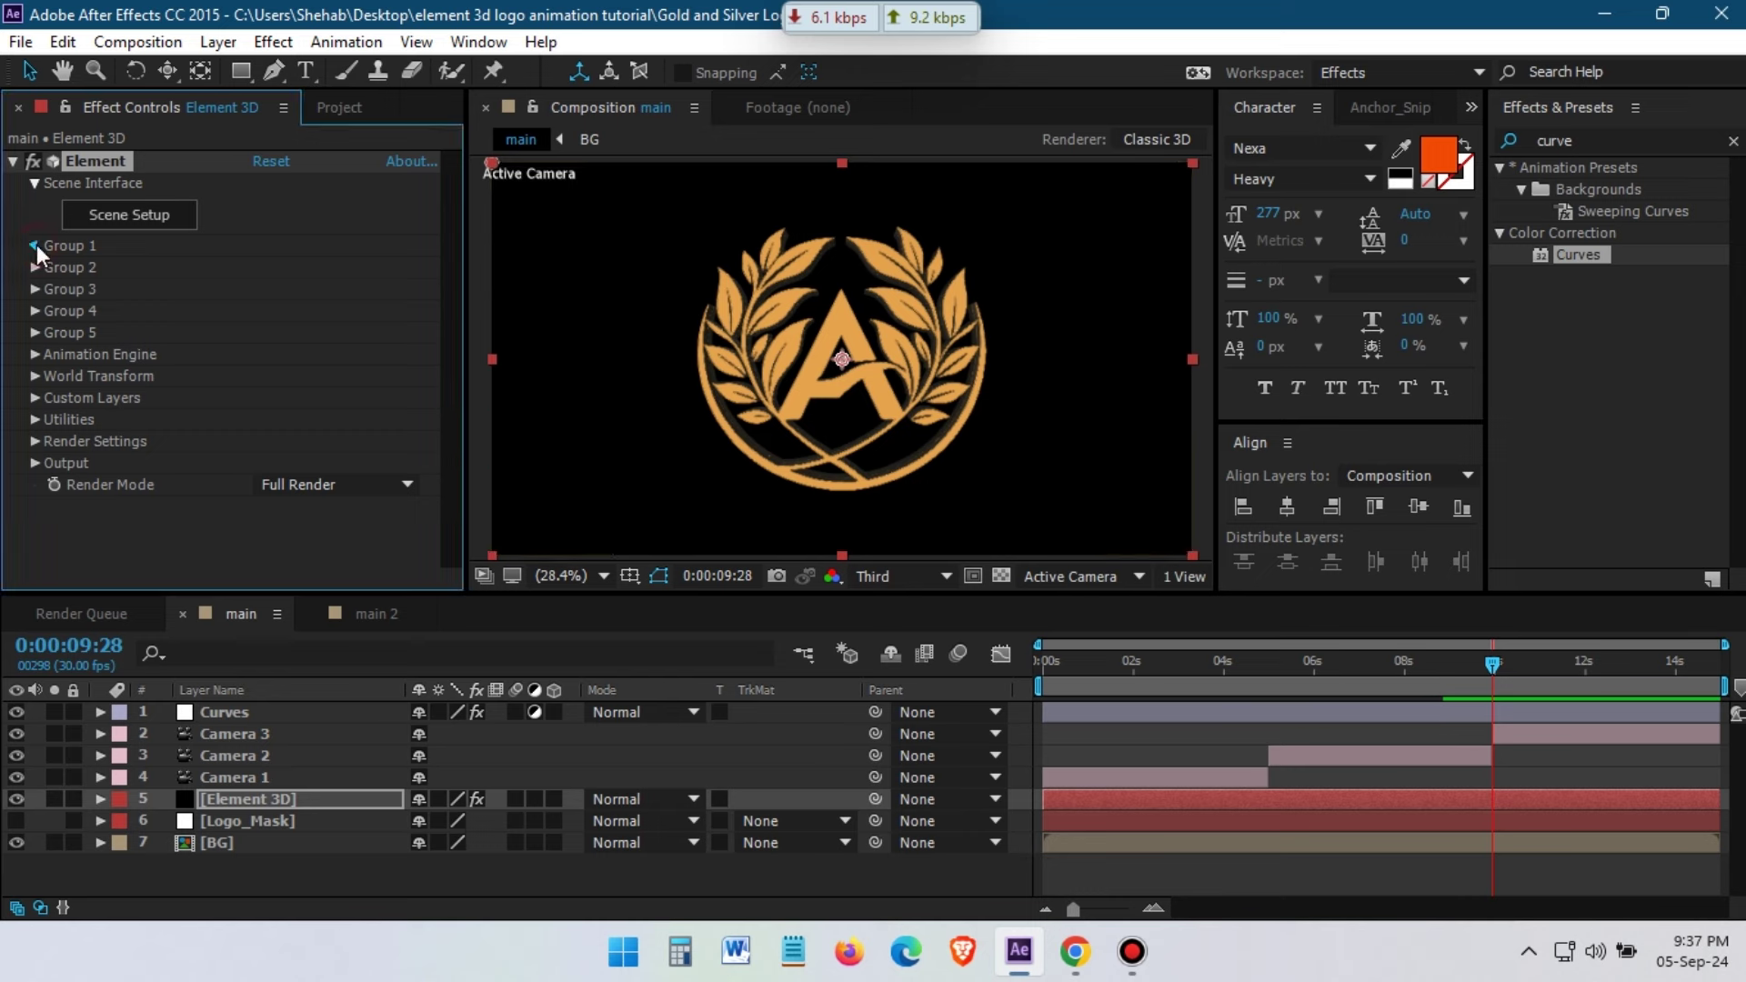
click(56, 332)
click(78, 320)
click(100, 341)
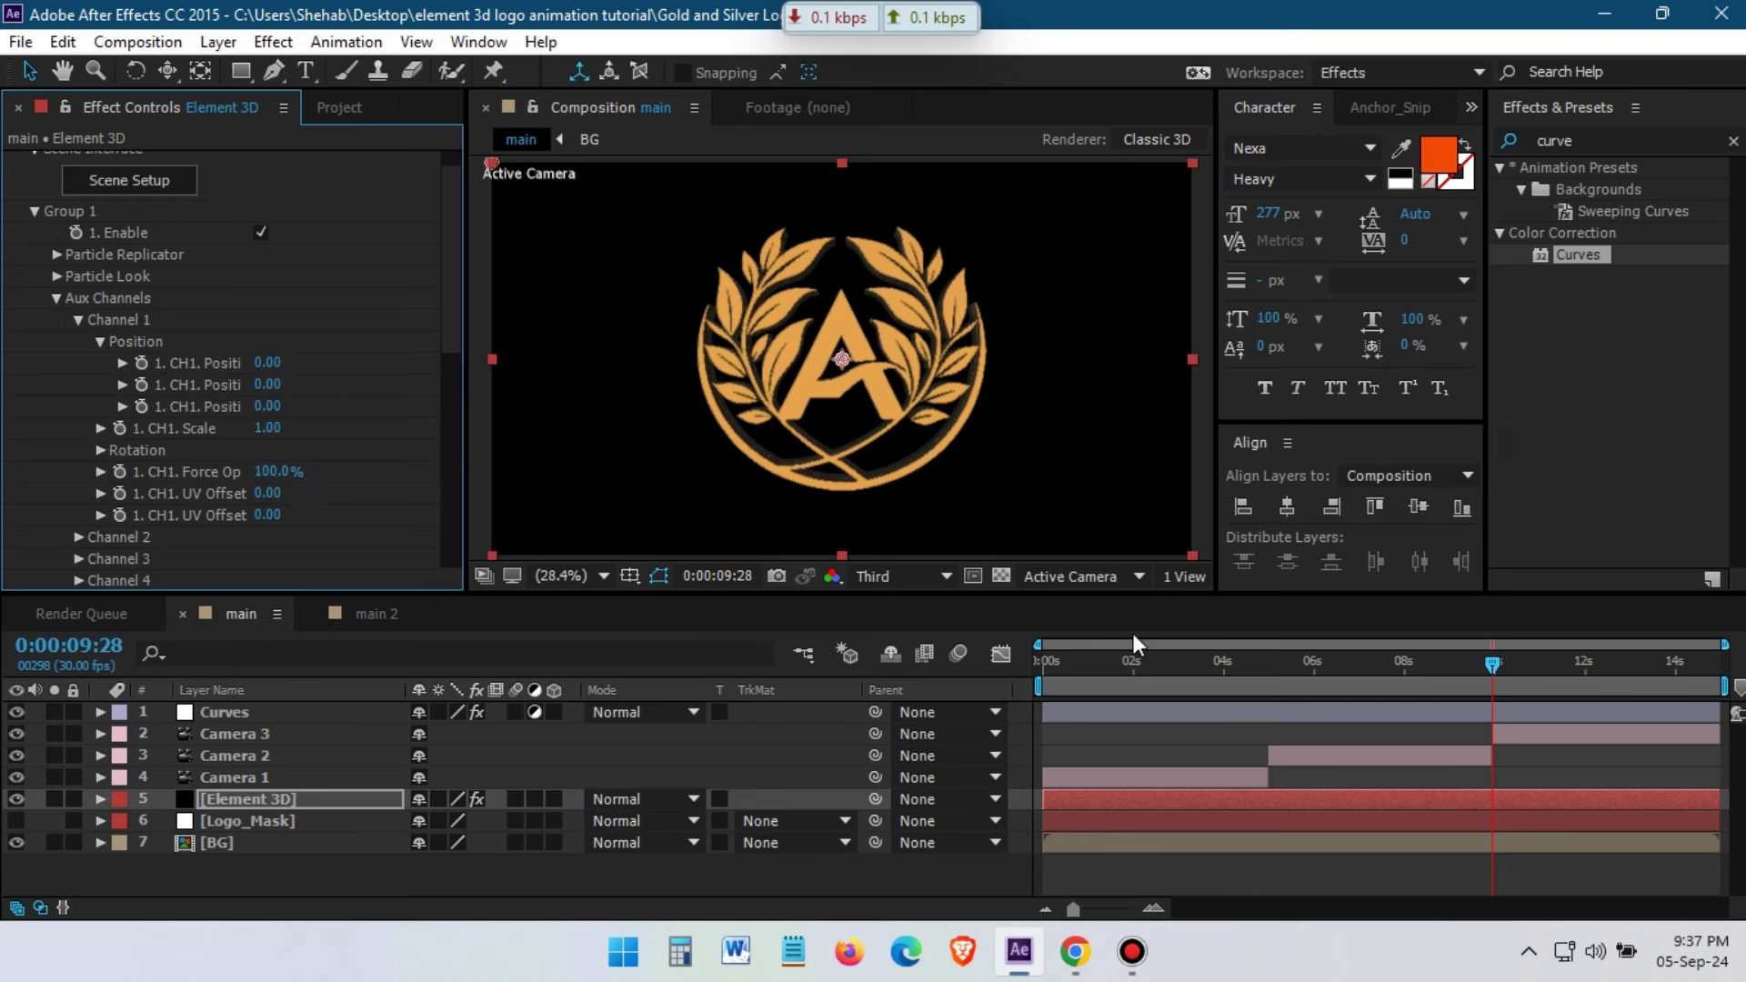
Keyframe CH1 Force Op from 100% at 0:00:09:19 to 0% at 0:00:10:04
drag(1491, 684, 1477, 680)
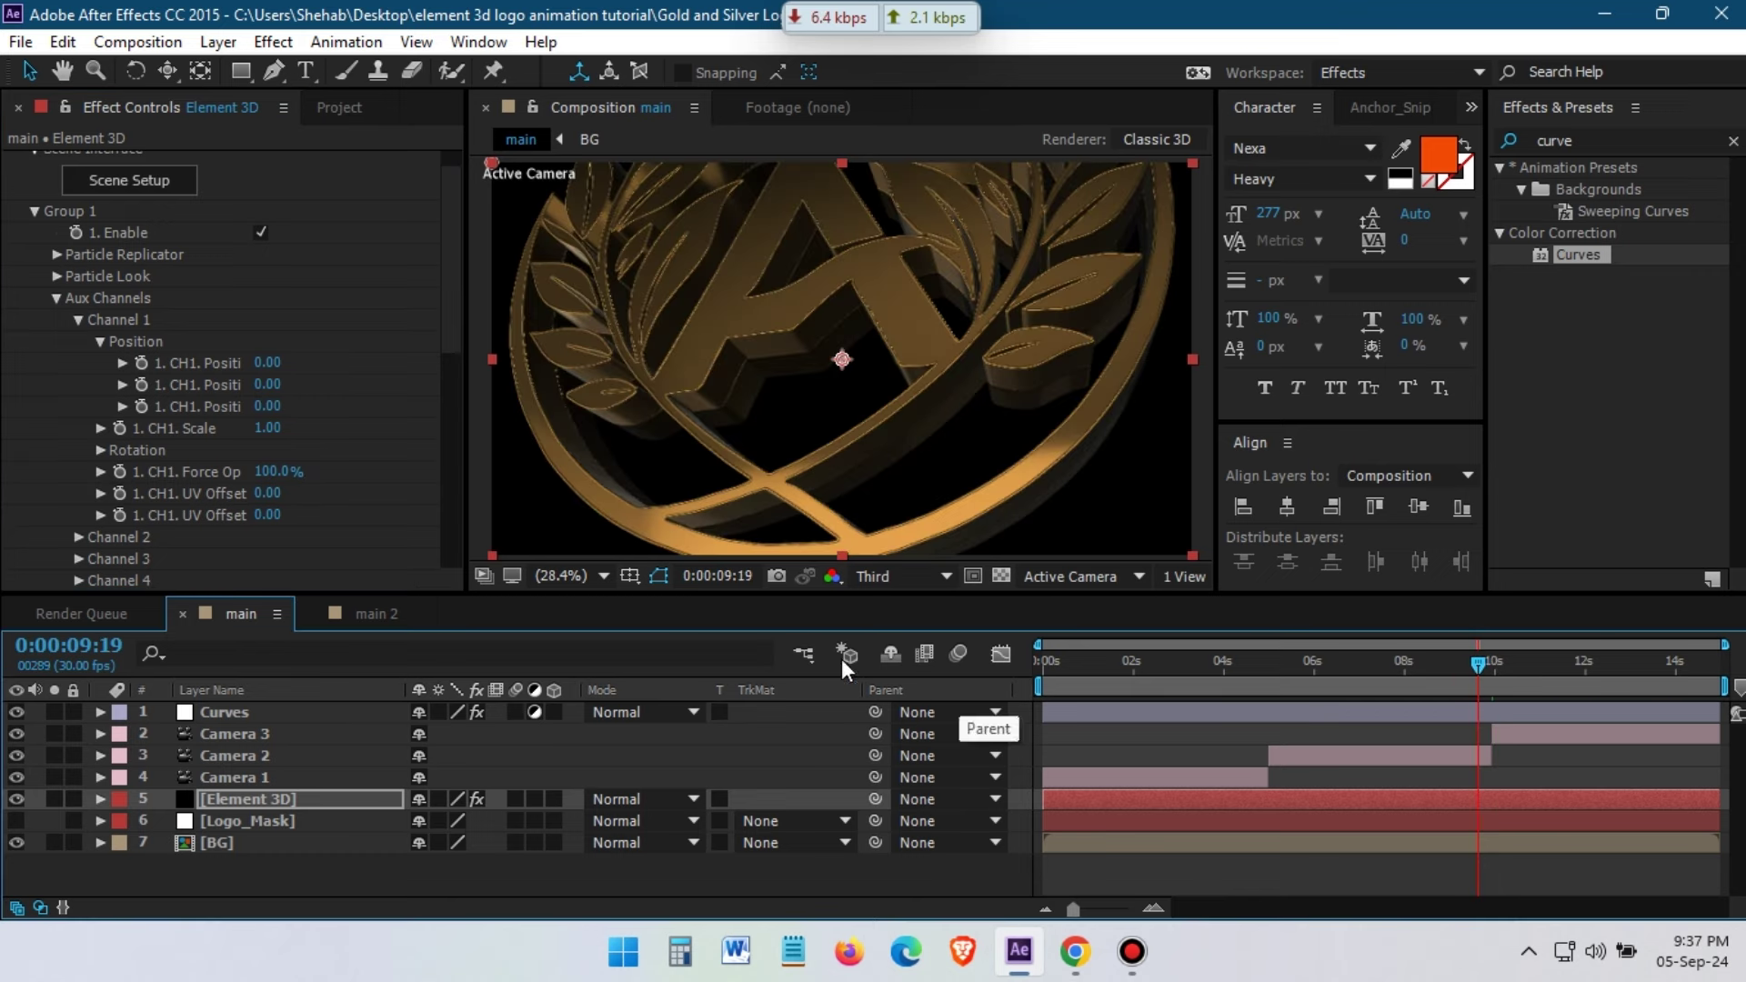
click(119, 471)
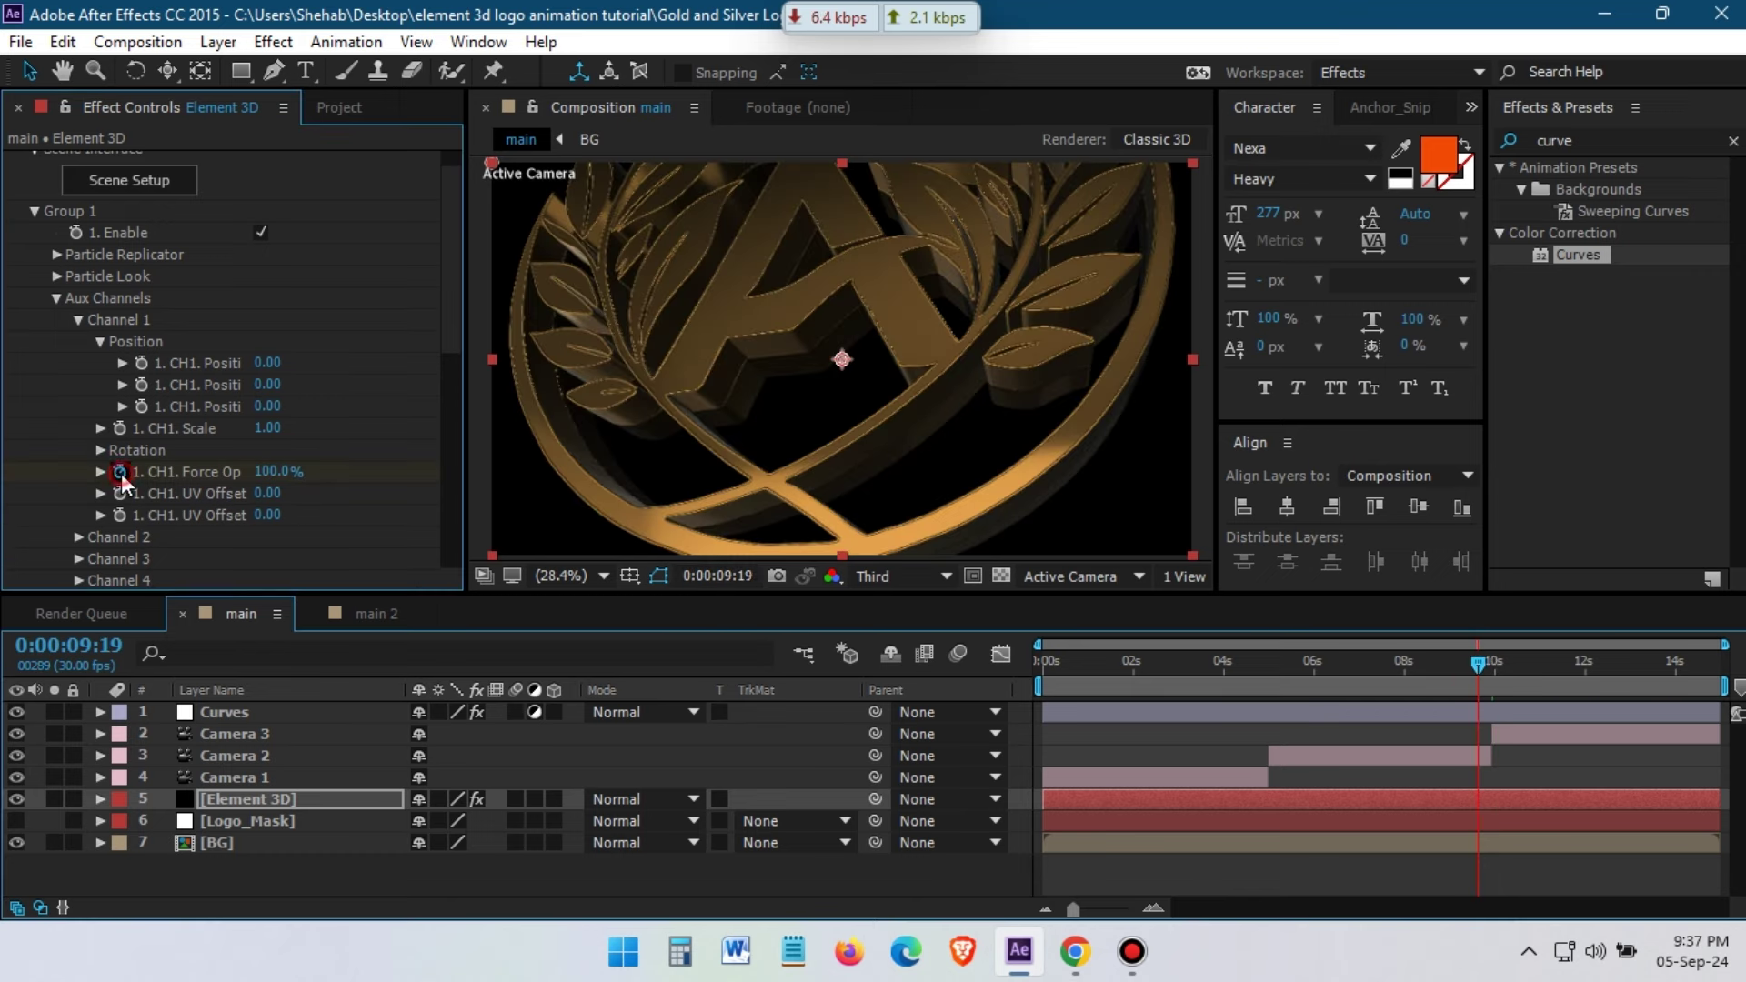
click(1515, 684)
click(1511, 682)
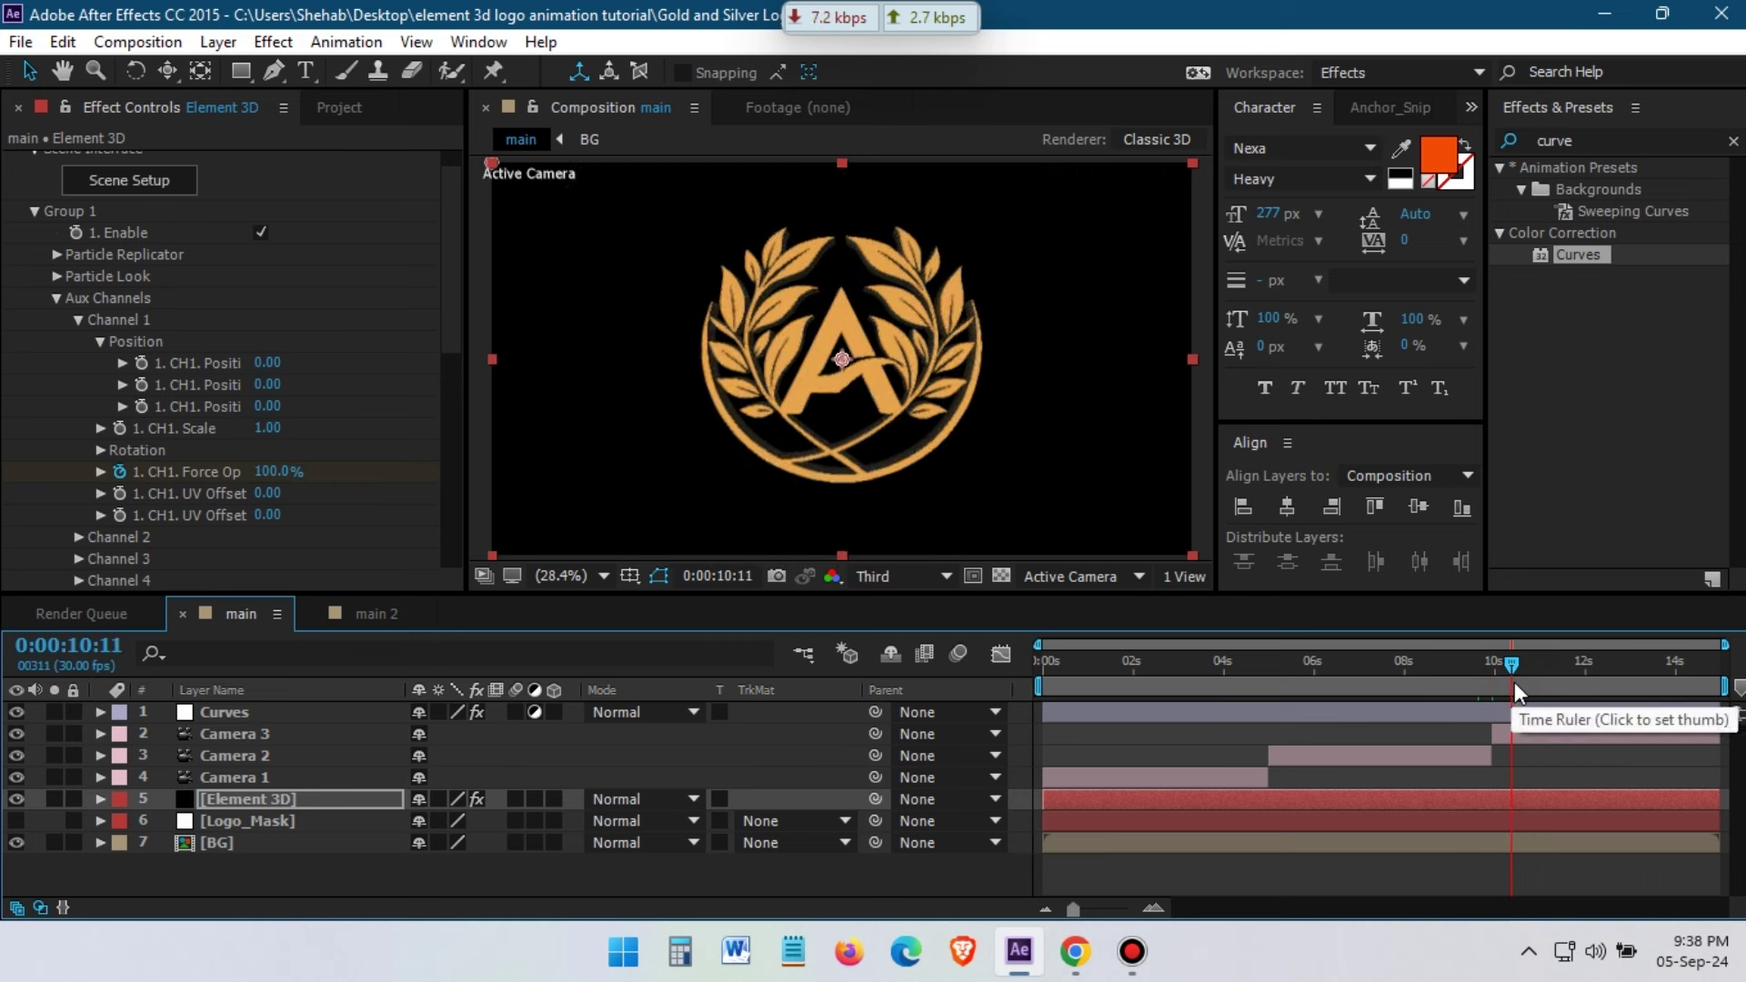
click(1501, 685)
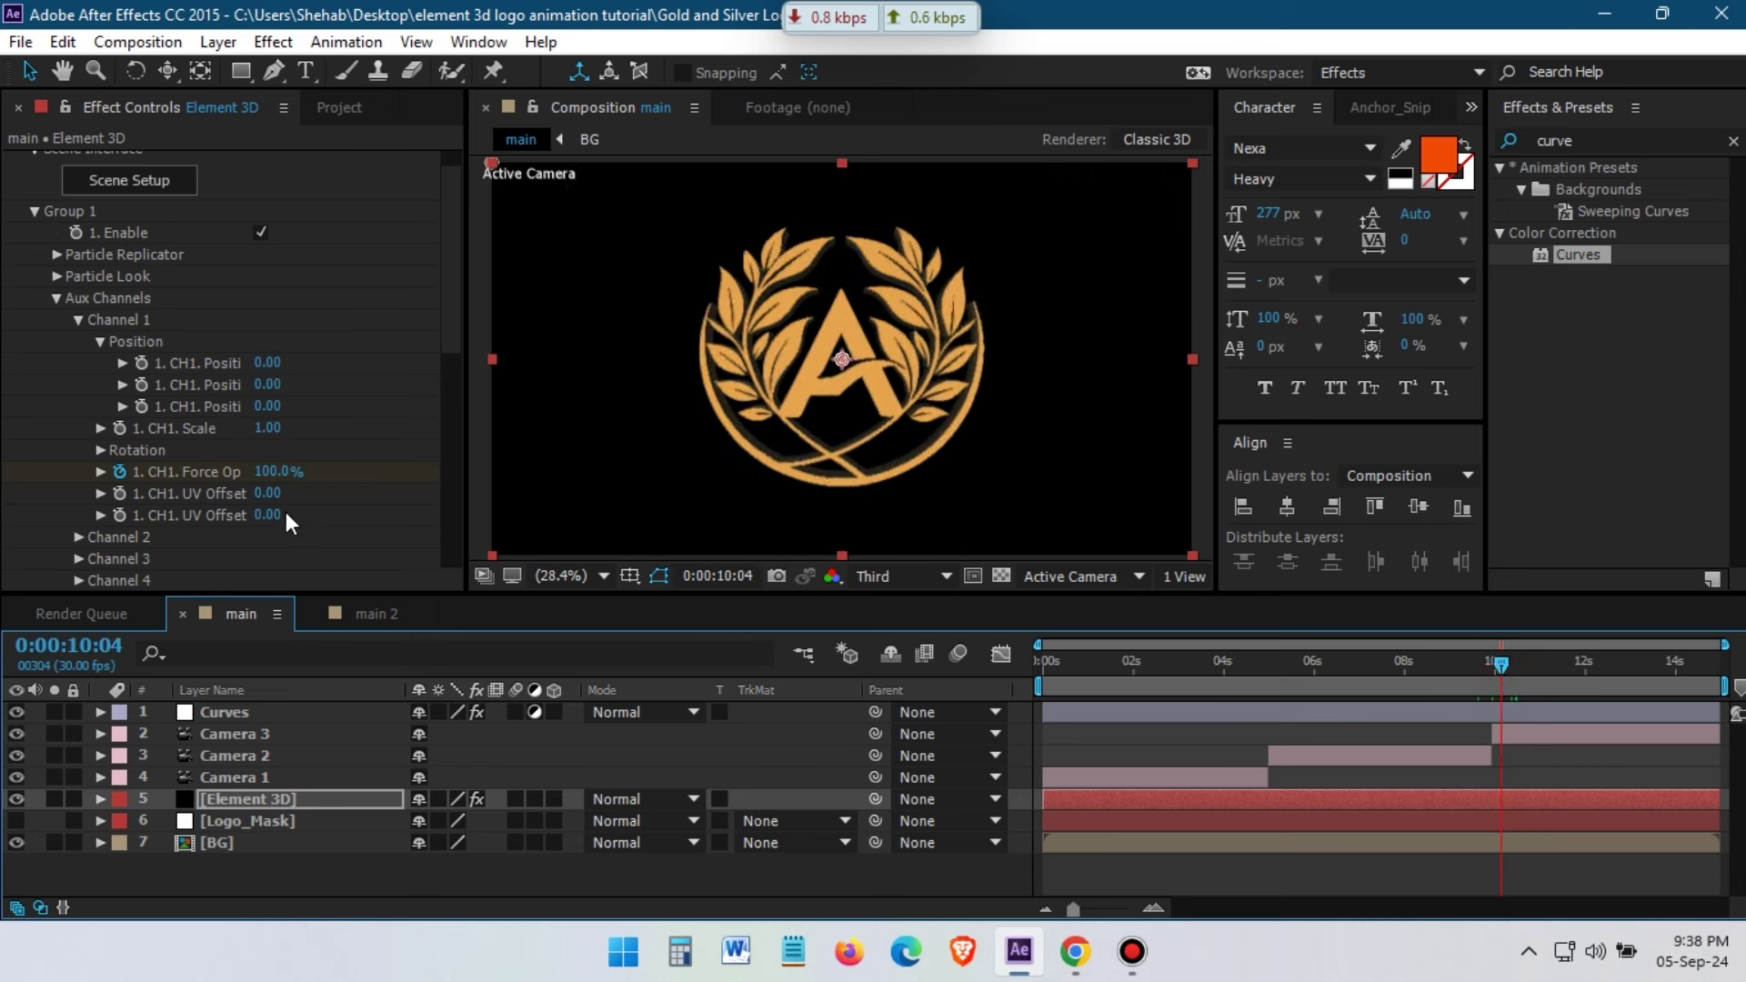
click(274, 471)
text(0)
key(Return)
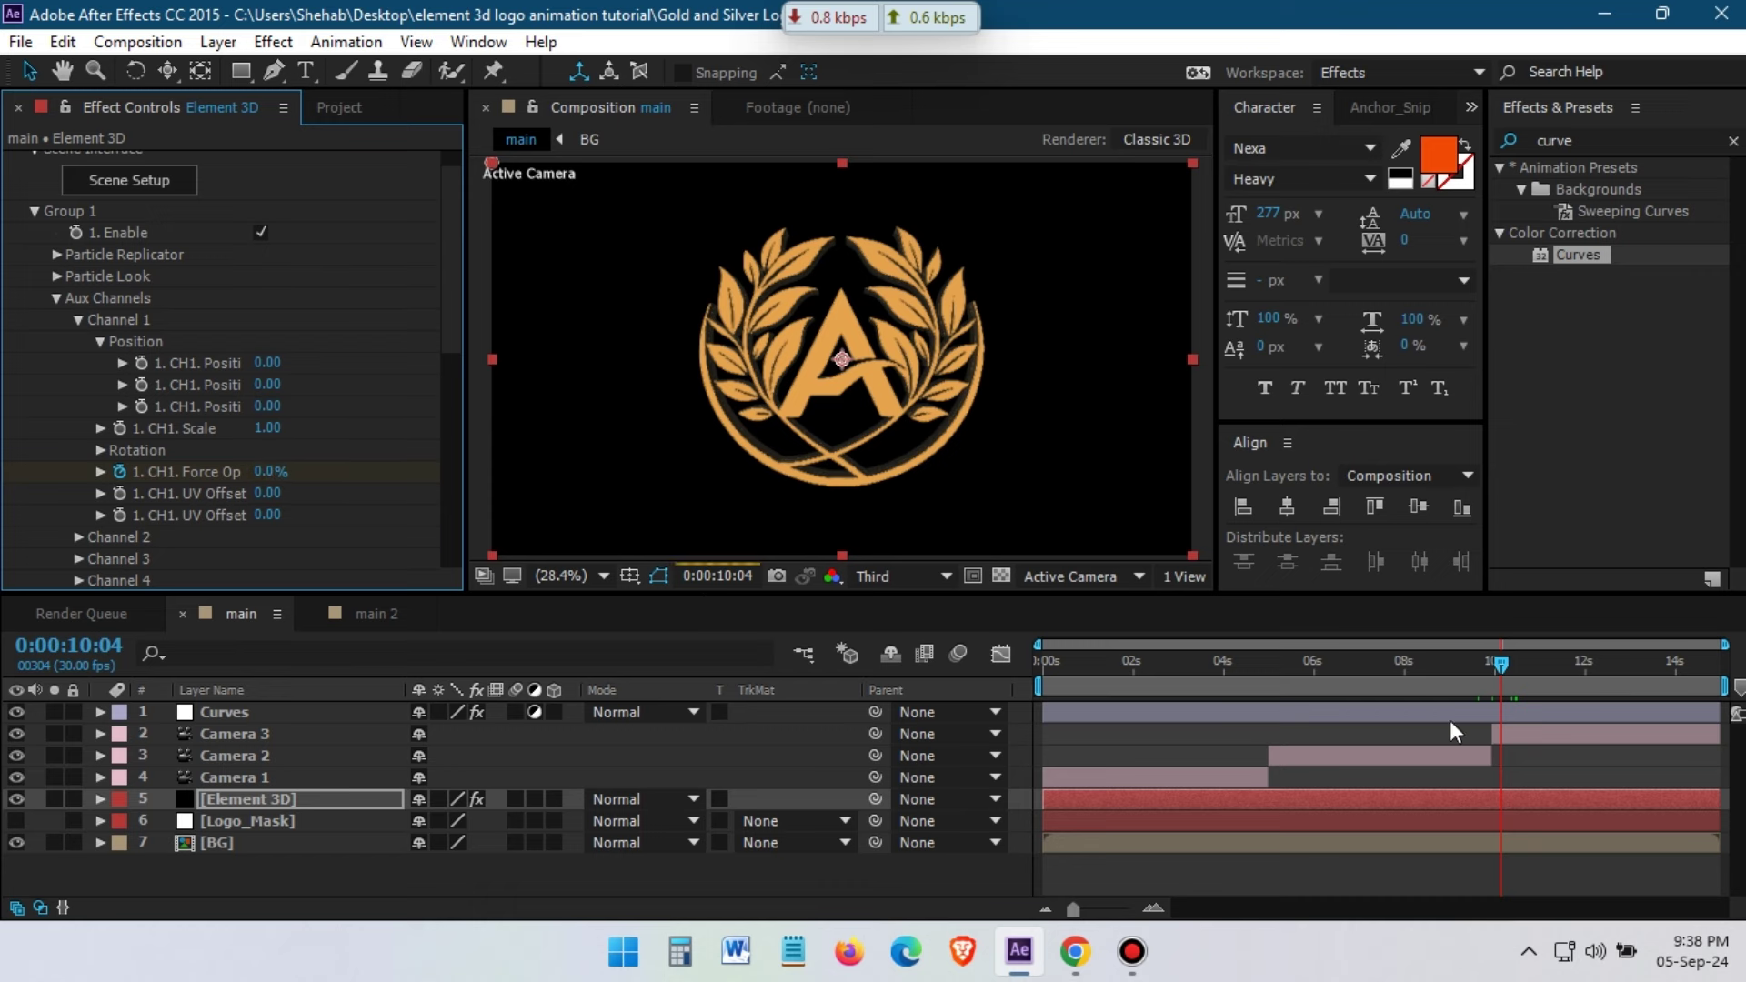
click(244, 842)
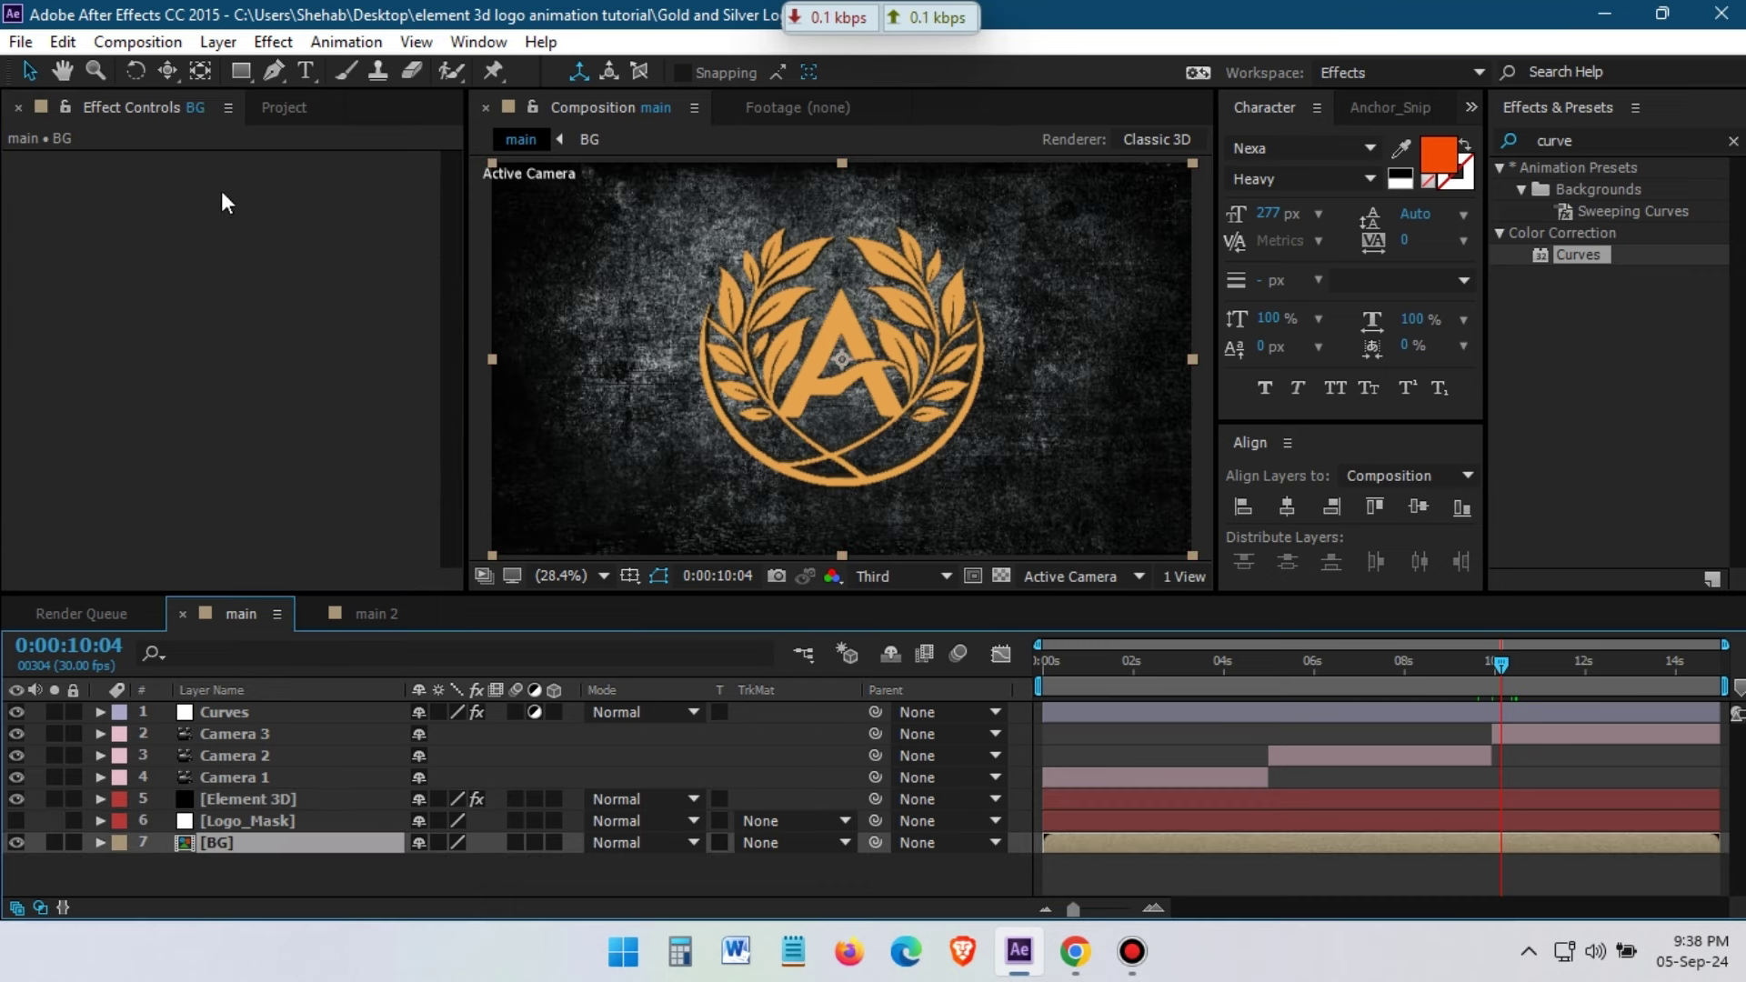
Add a full-layer ellipse mask to BG and feather it to 1000 pixels
click(240, 72)
click(337, 132)
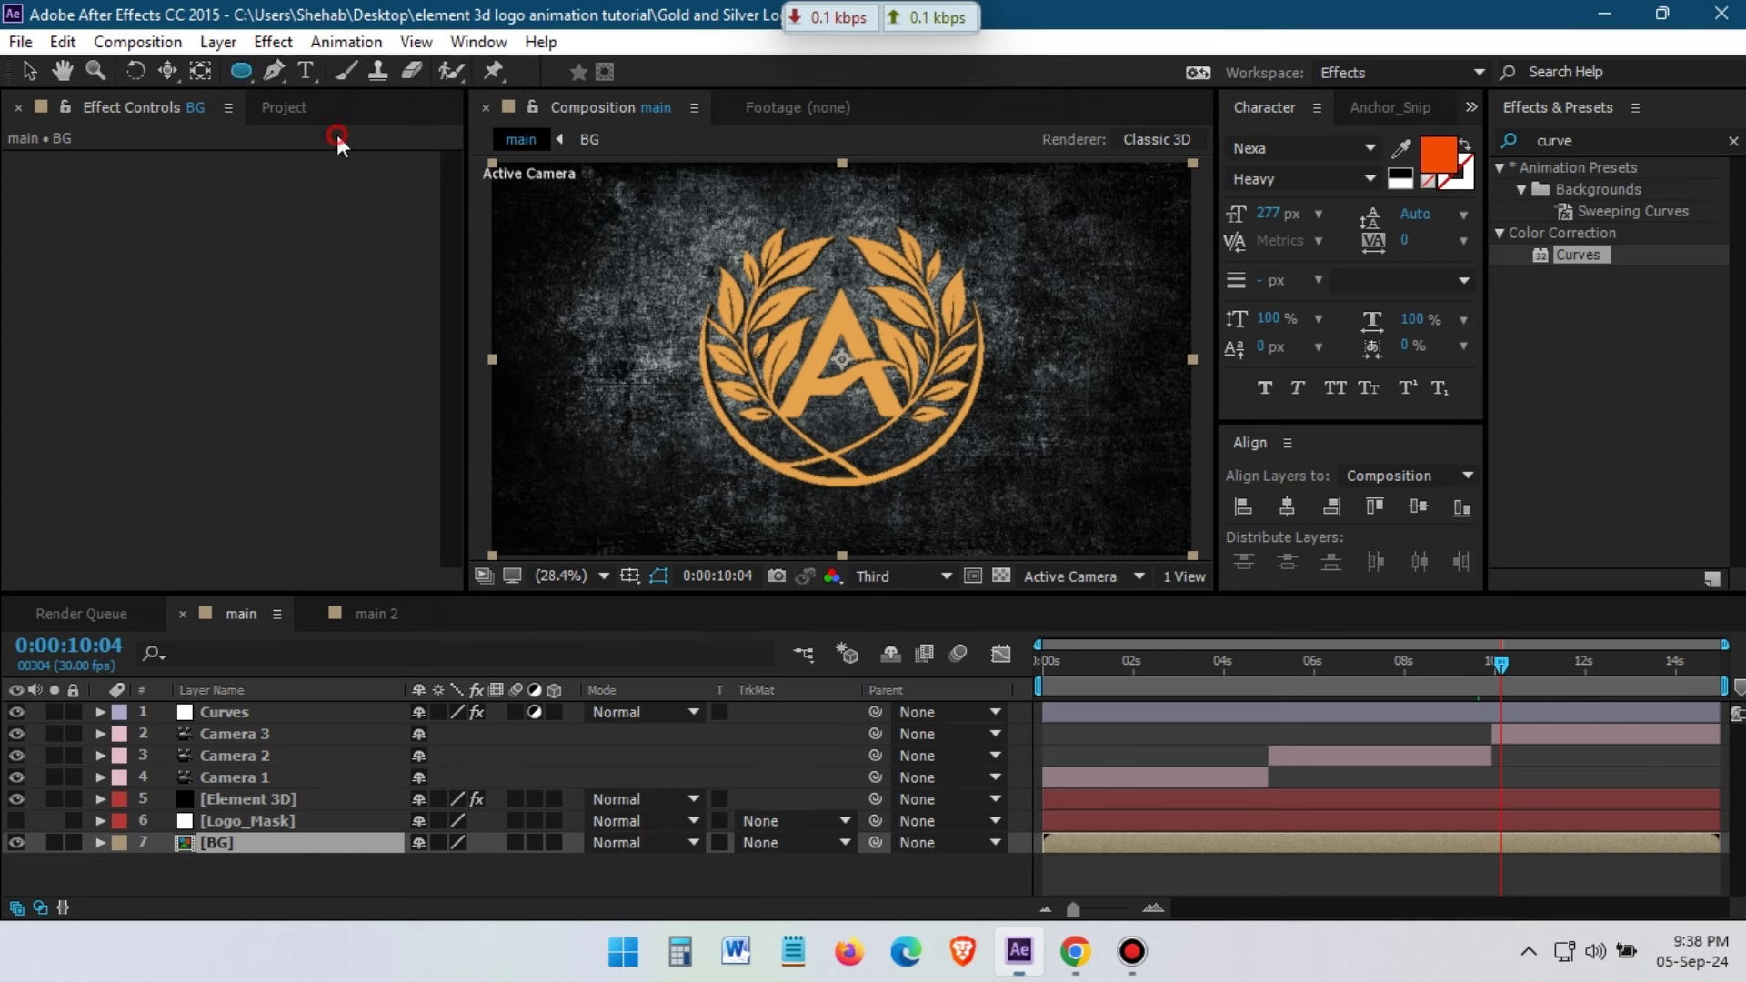
double_click(243, 70)
scroll(172, 888, down, 1)
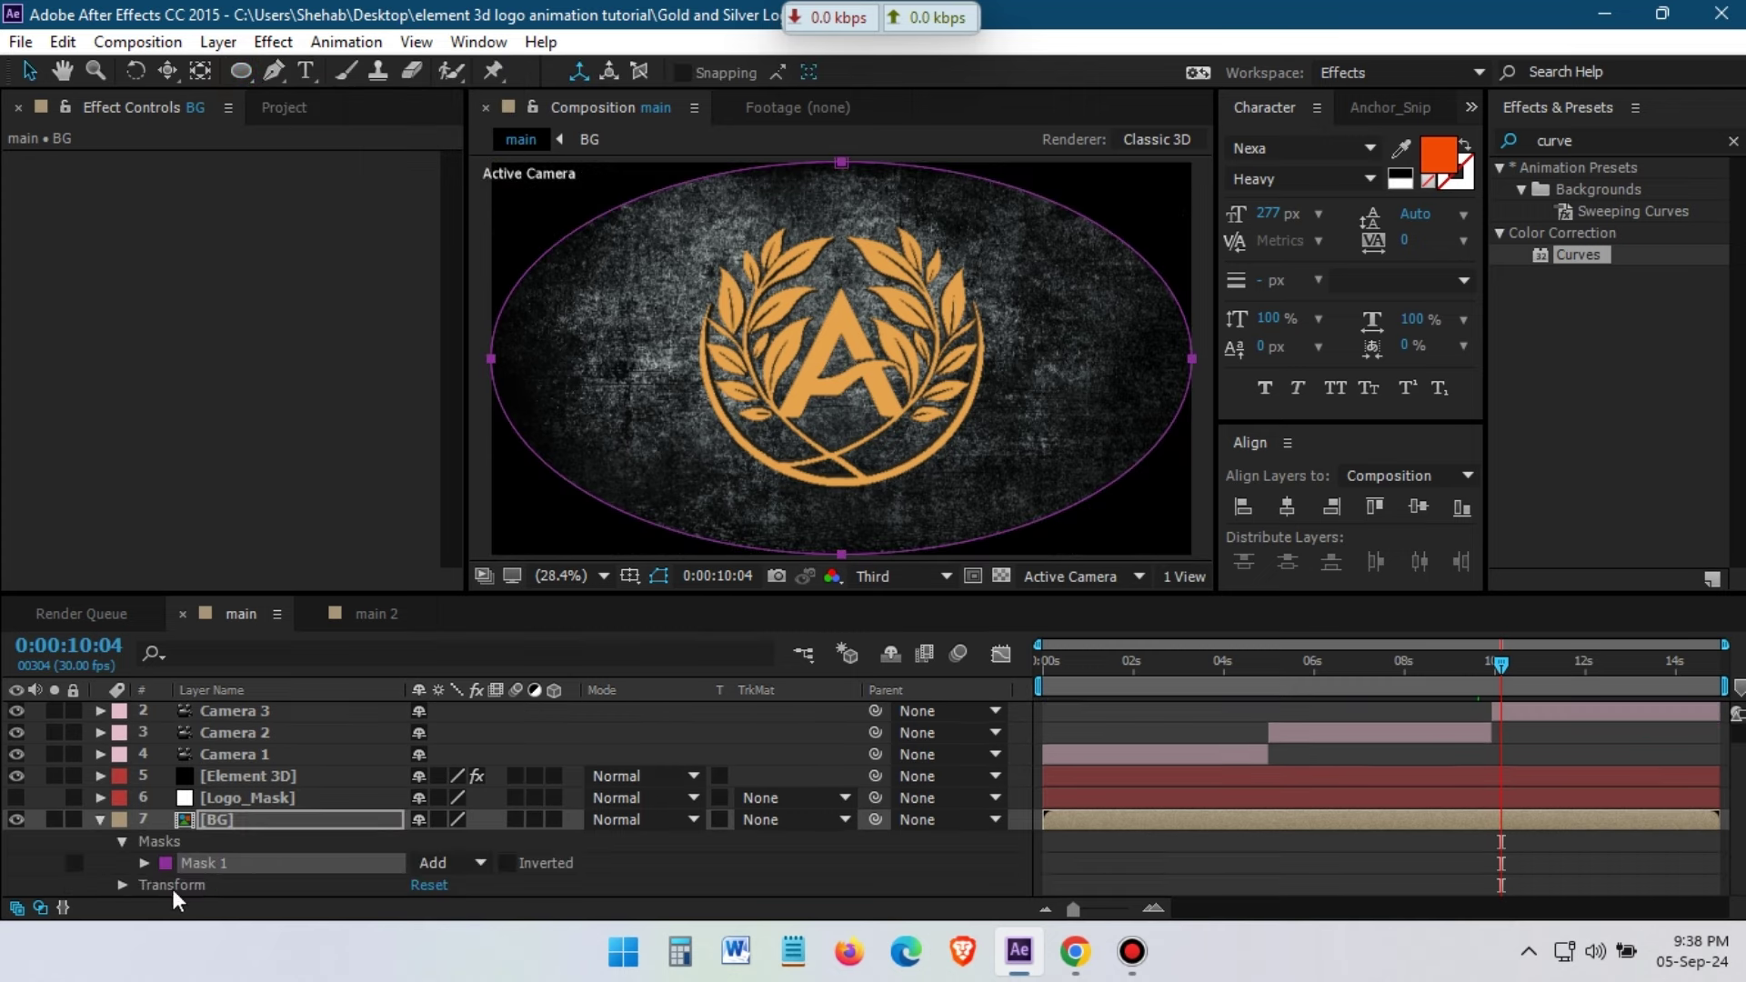
click(140, 862)
drag(450, 841, 1530, 825)
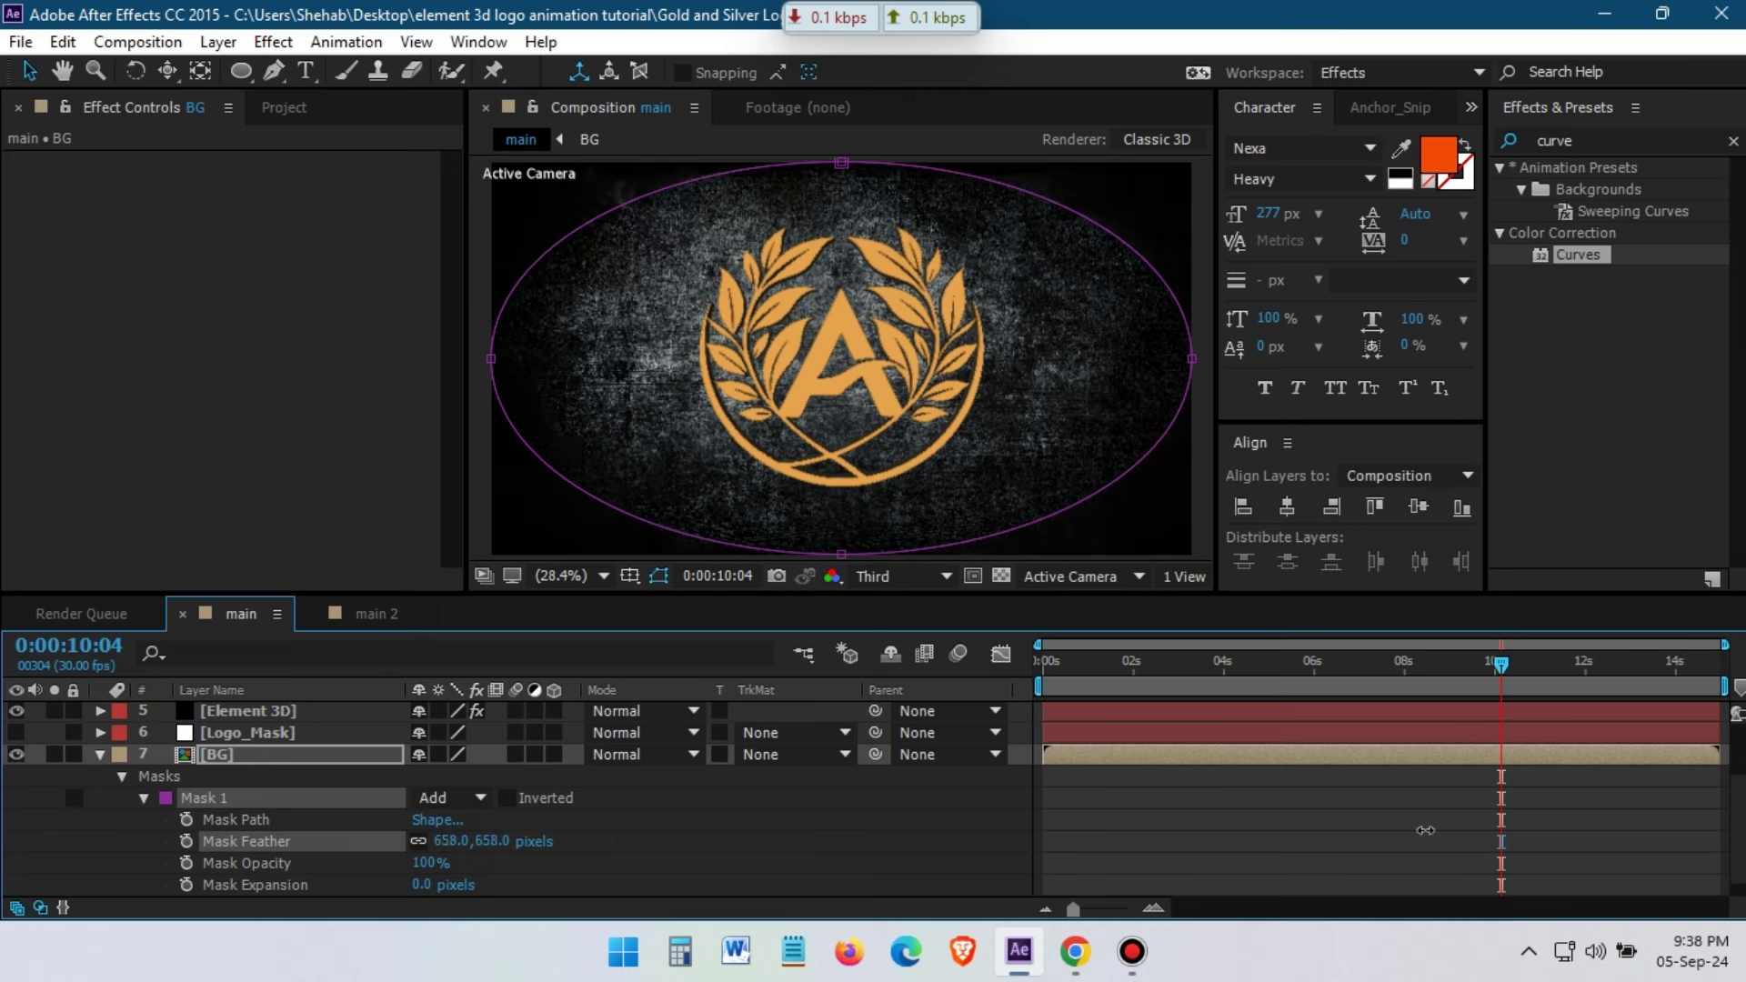
drag(446, 848, 1225, 804)
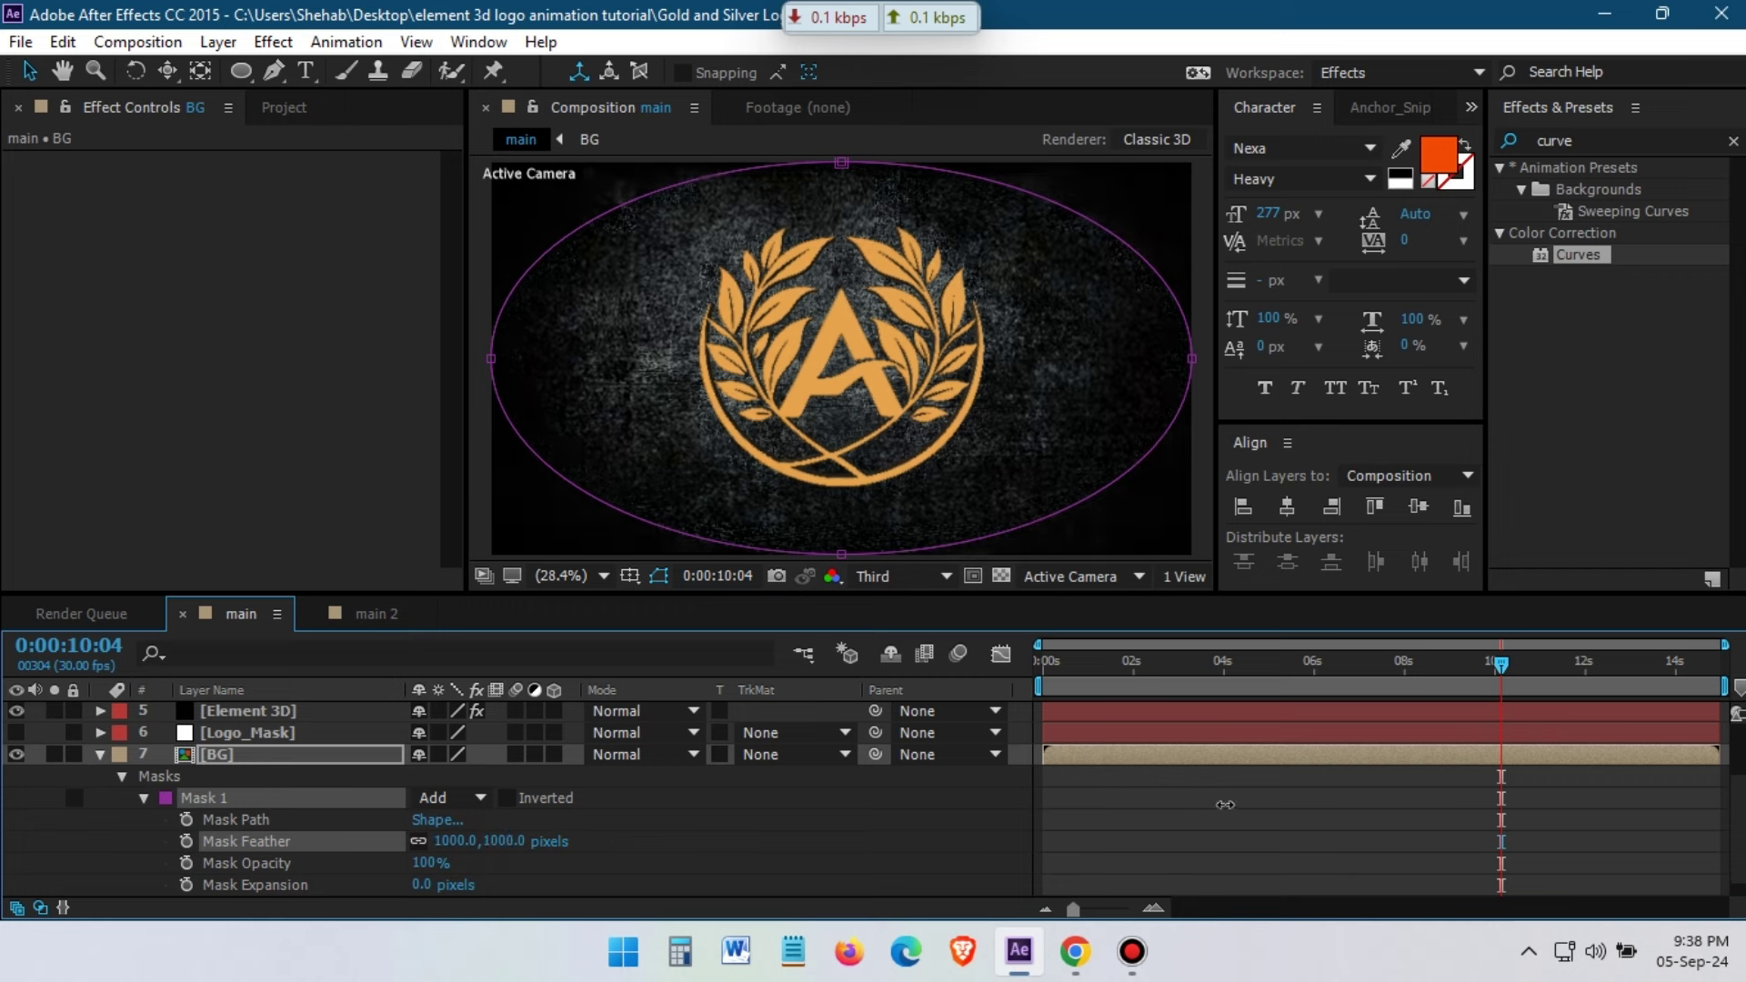
click(507, 798)
click(506, 800)
Lower the BG layer's opacity to darken the backdrop
click(98, 756)
key(t)
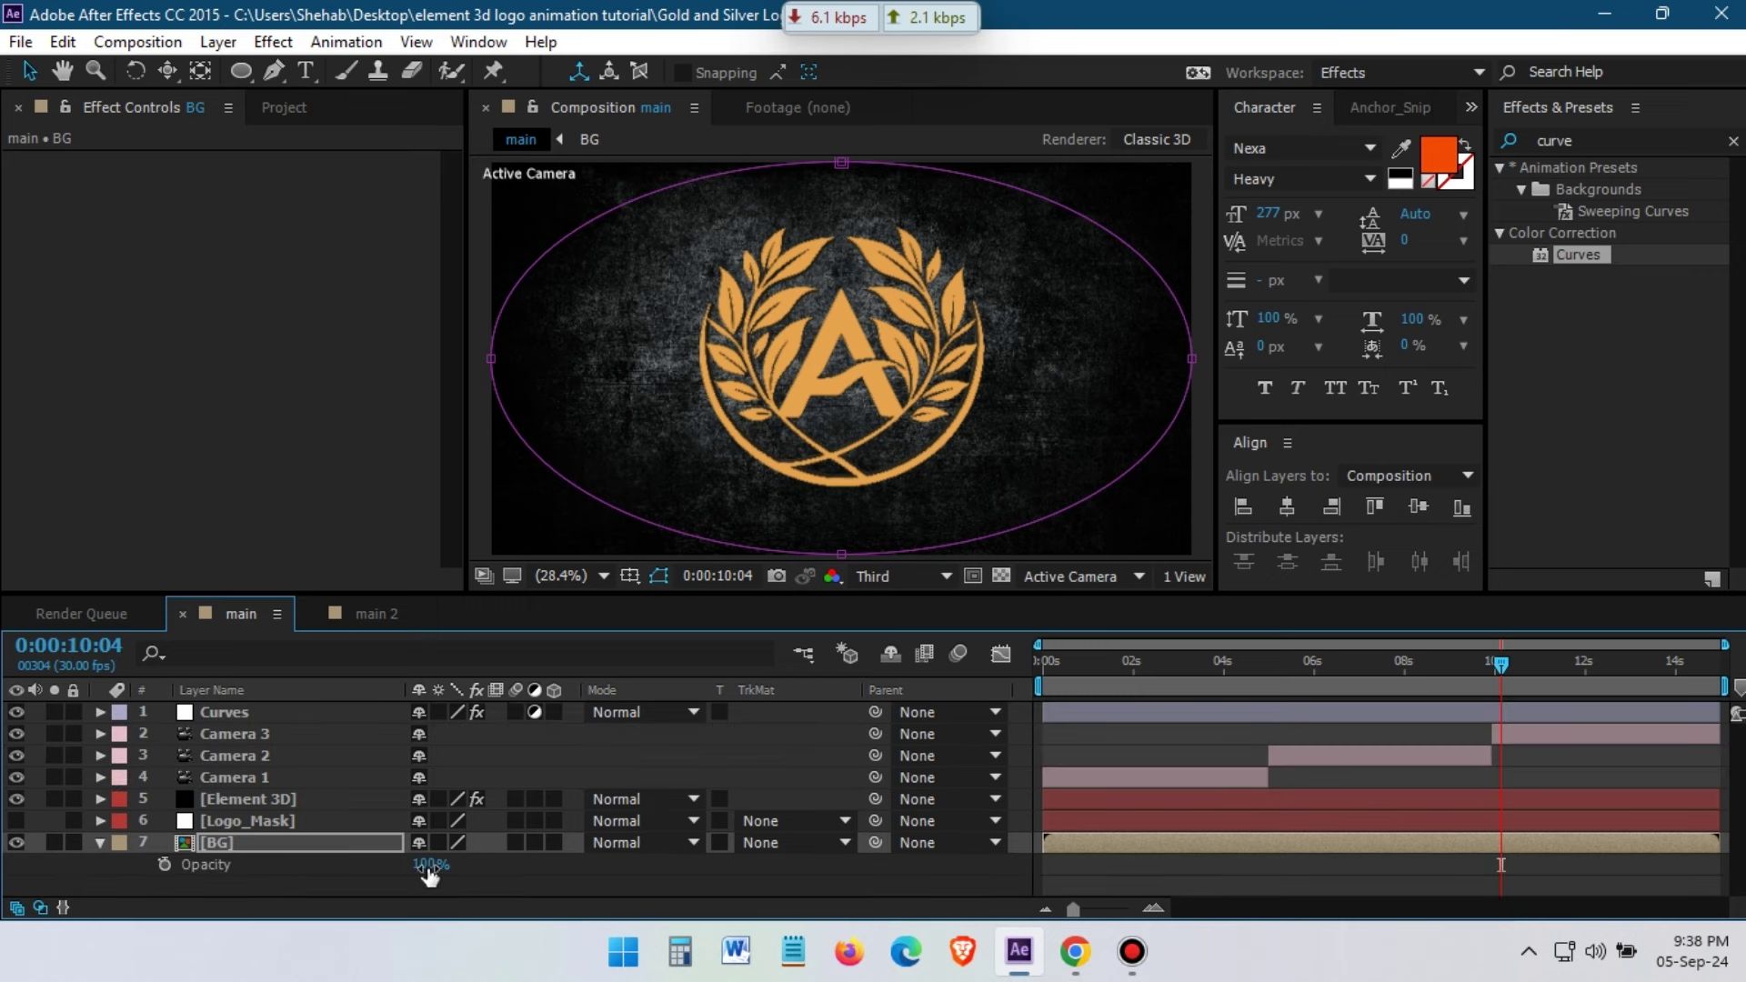
click(423, 864)
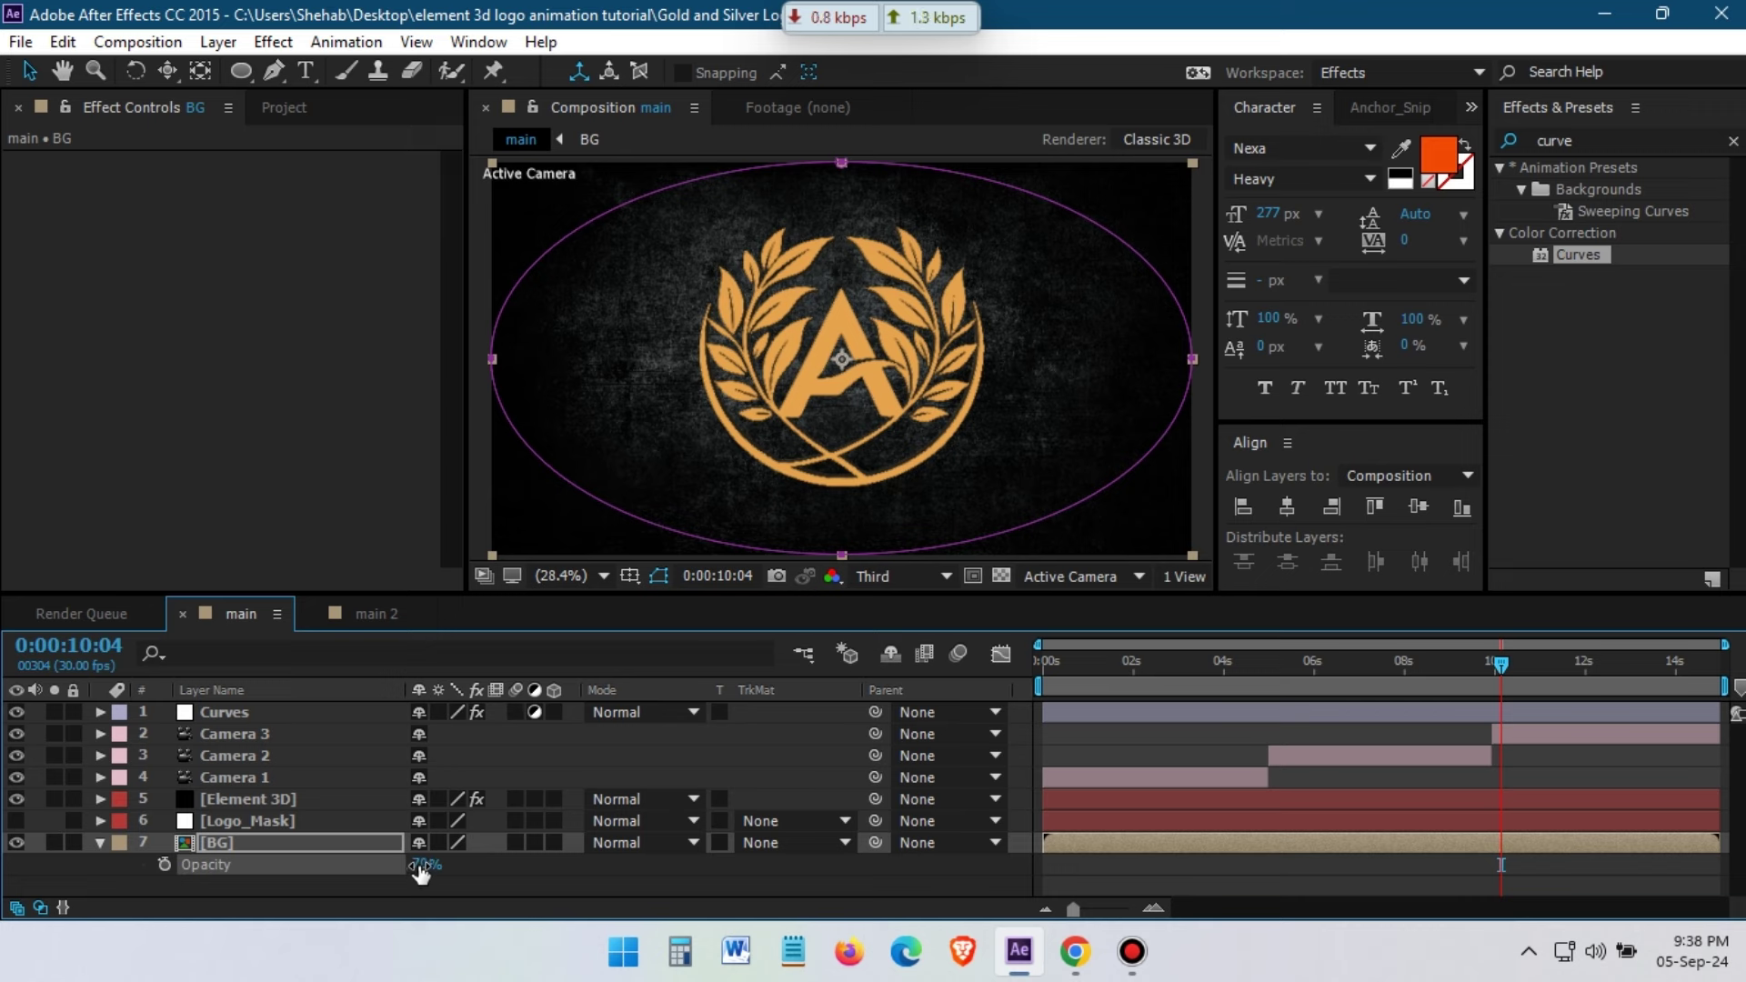
click(100, 842)
click(182, 879)
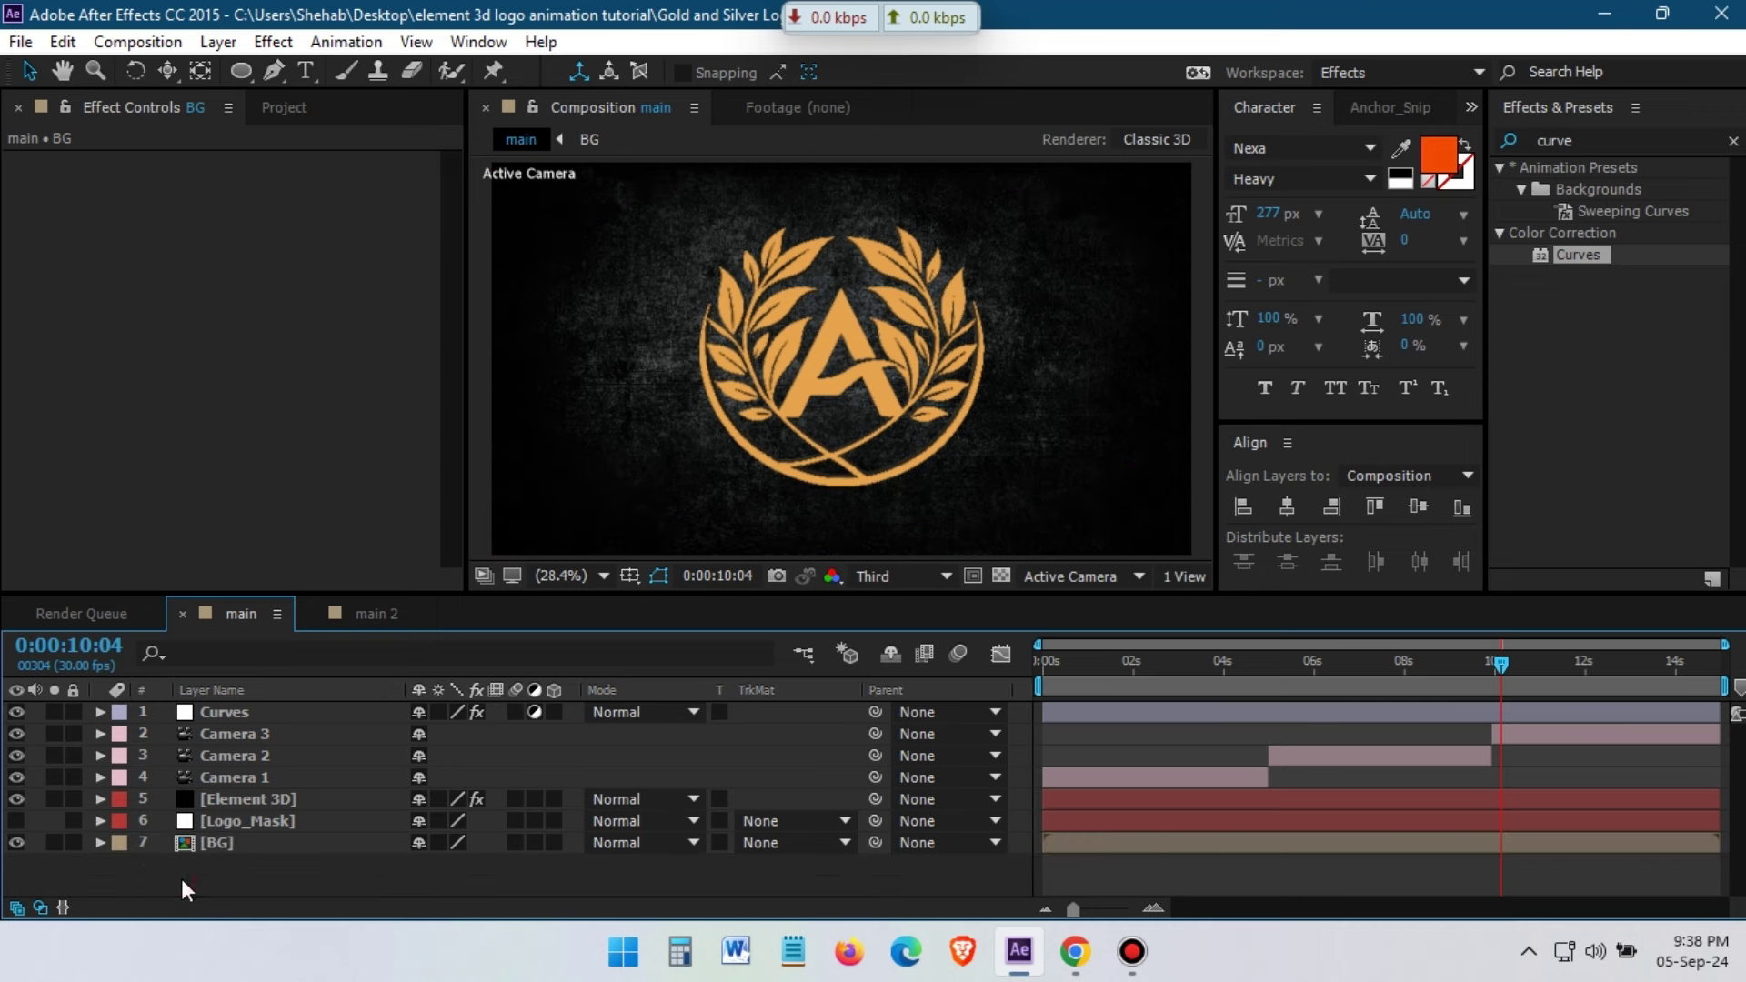
click(229, 848)
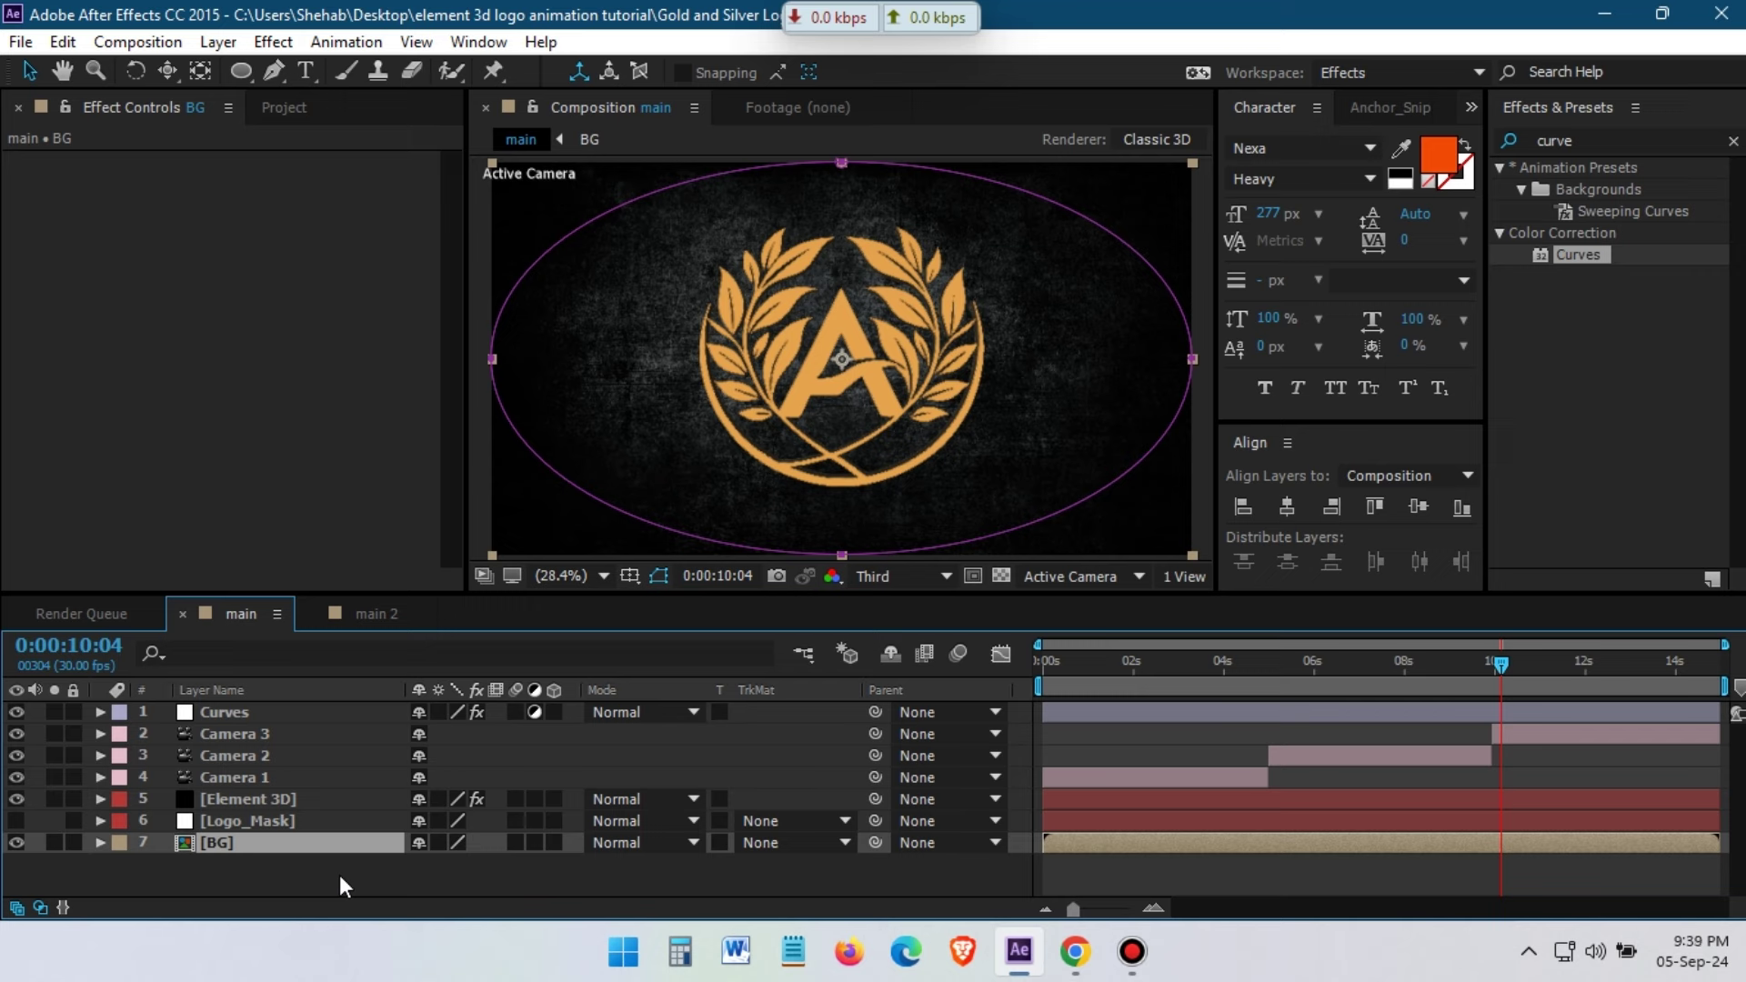
Apply Curves to BG via the 'curv' effect search and bow the RGB curve downward
key(ctrl+space)
text(cu)
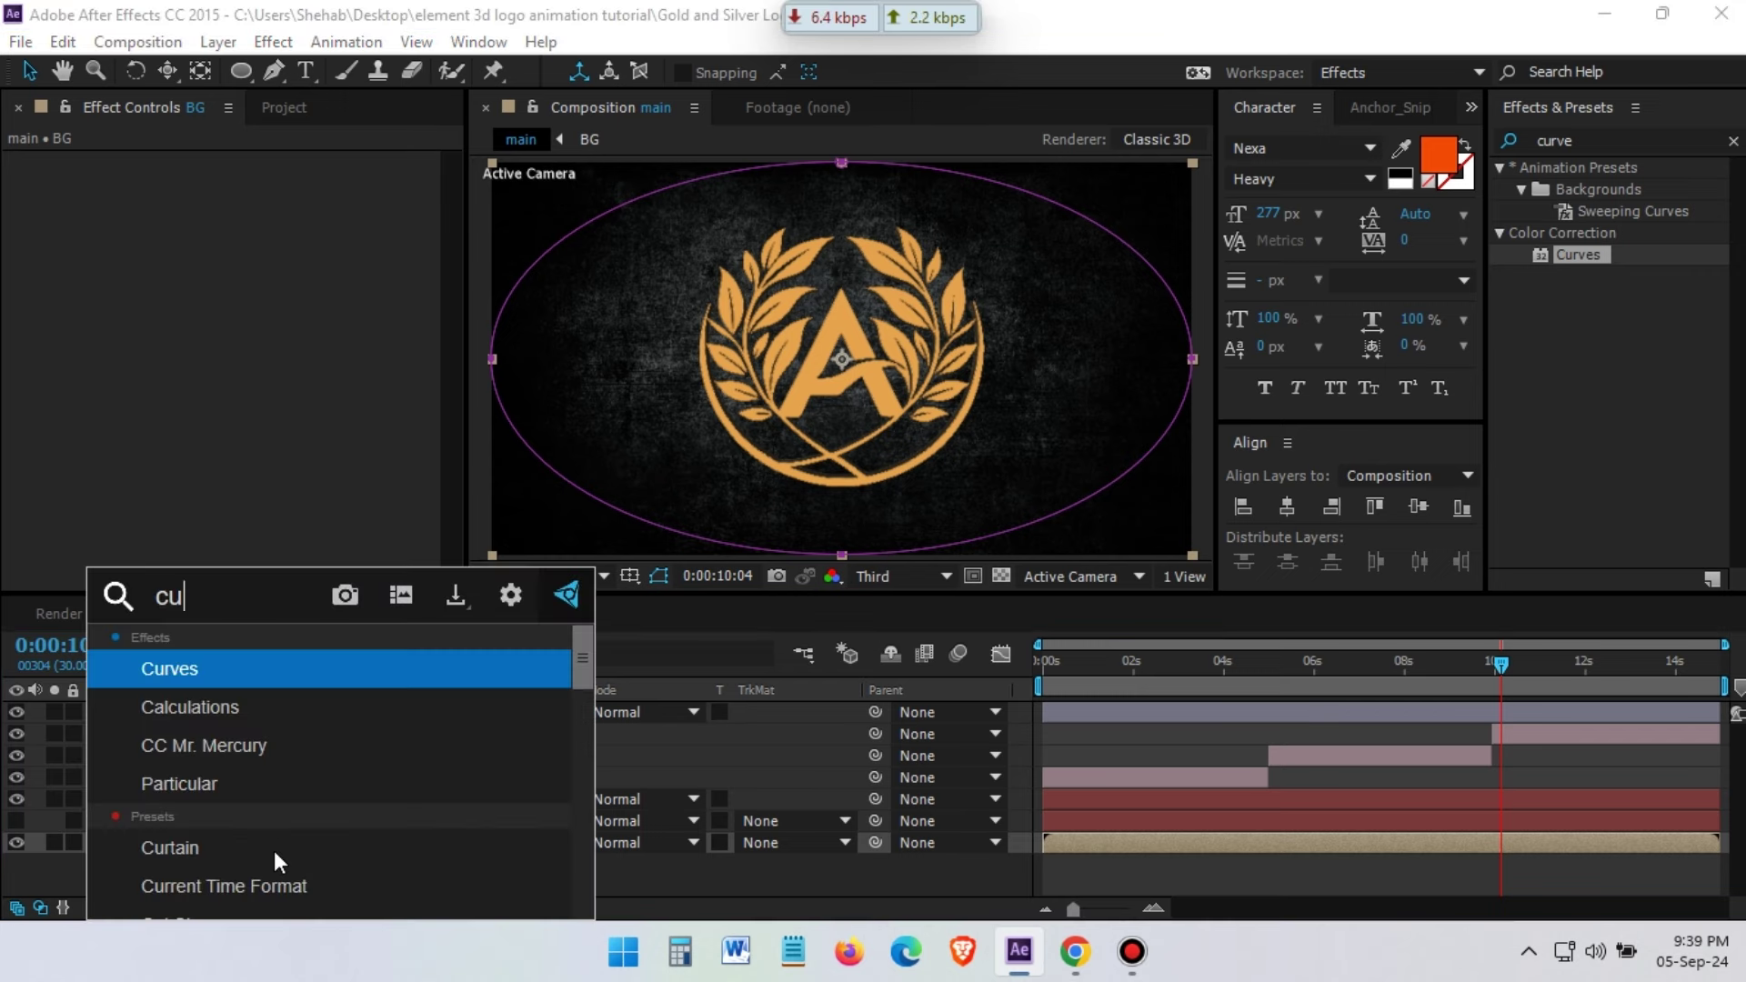
text(rv)
key(Return)
drag(145, 495, 167, 533)
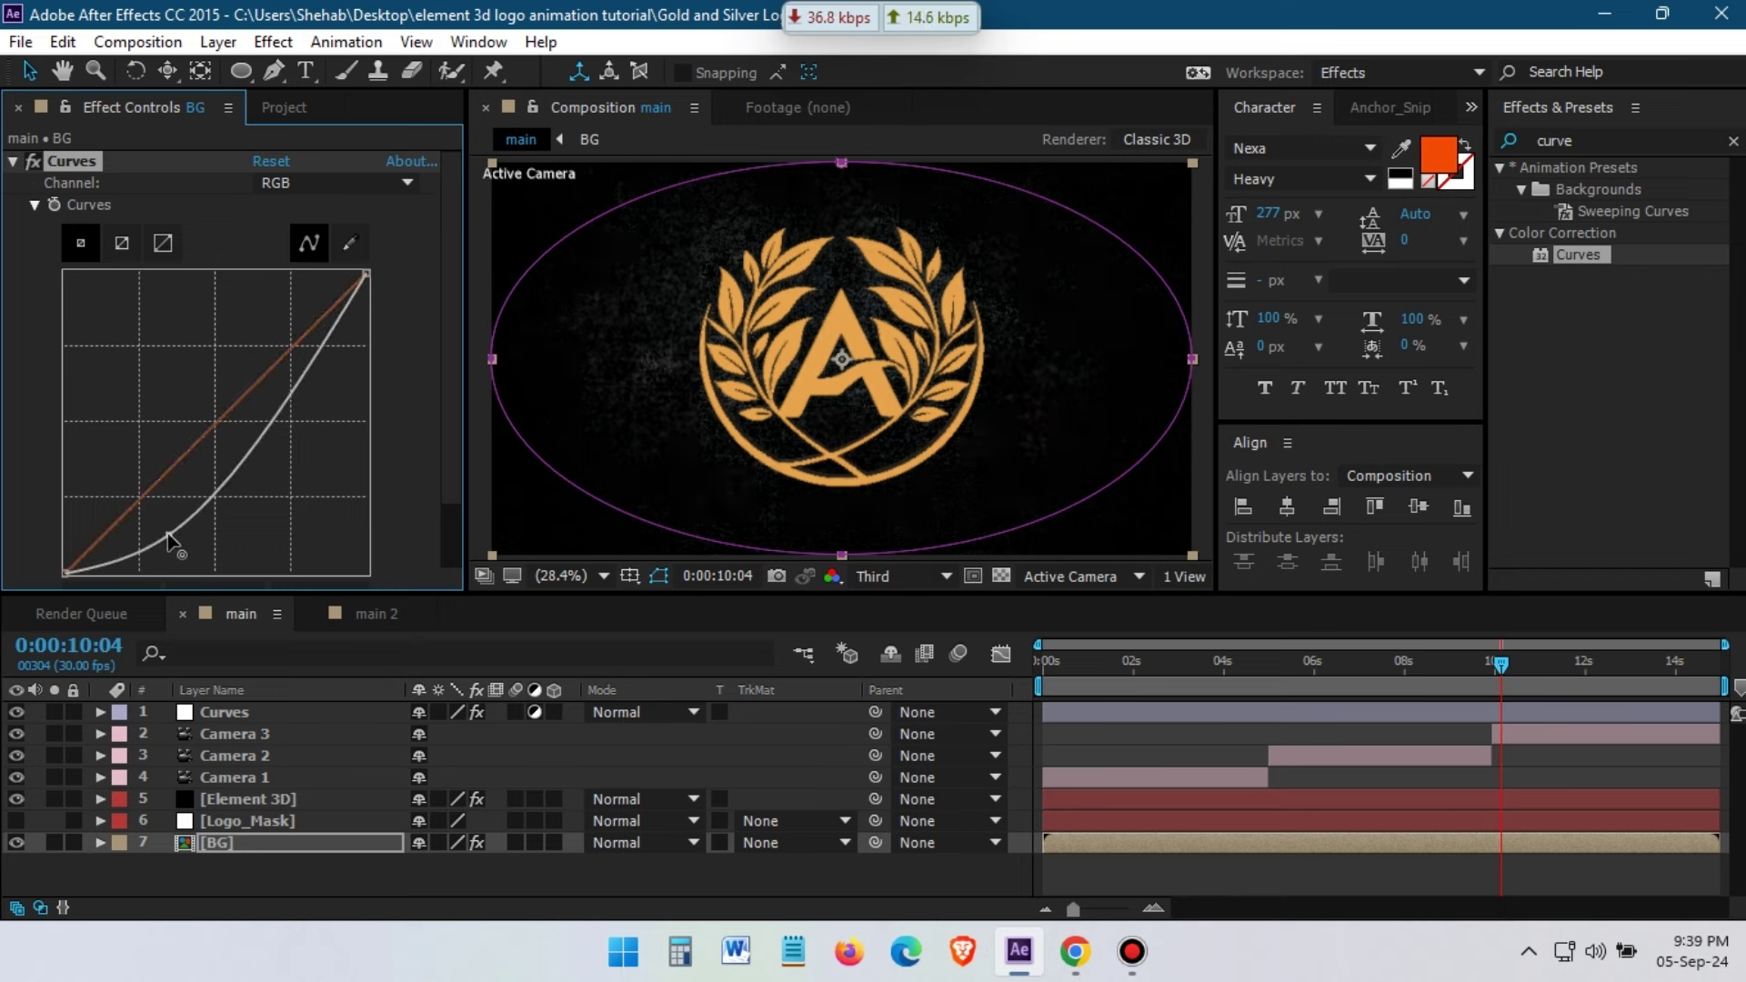
drag(300, 371, 300, 373)
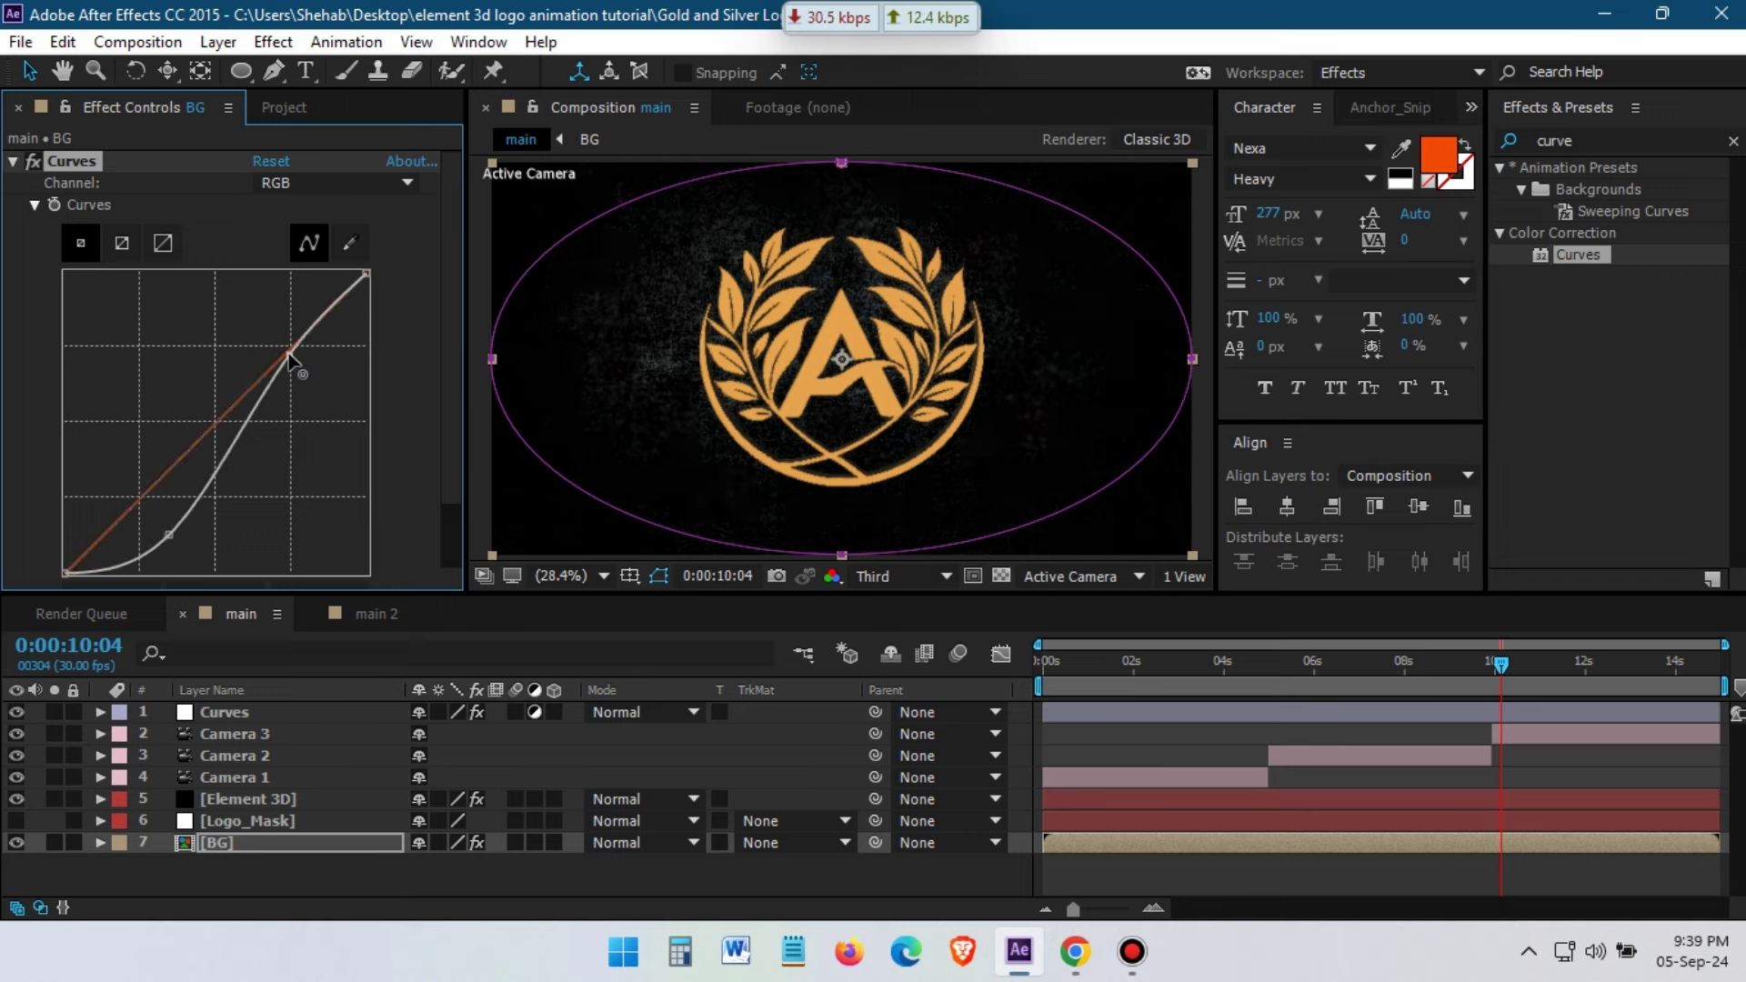
click(13, 161)
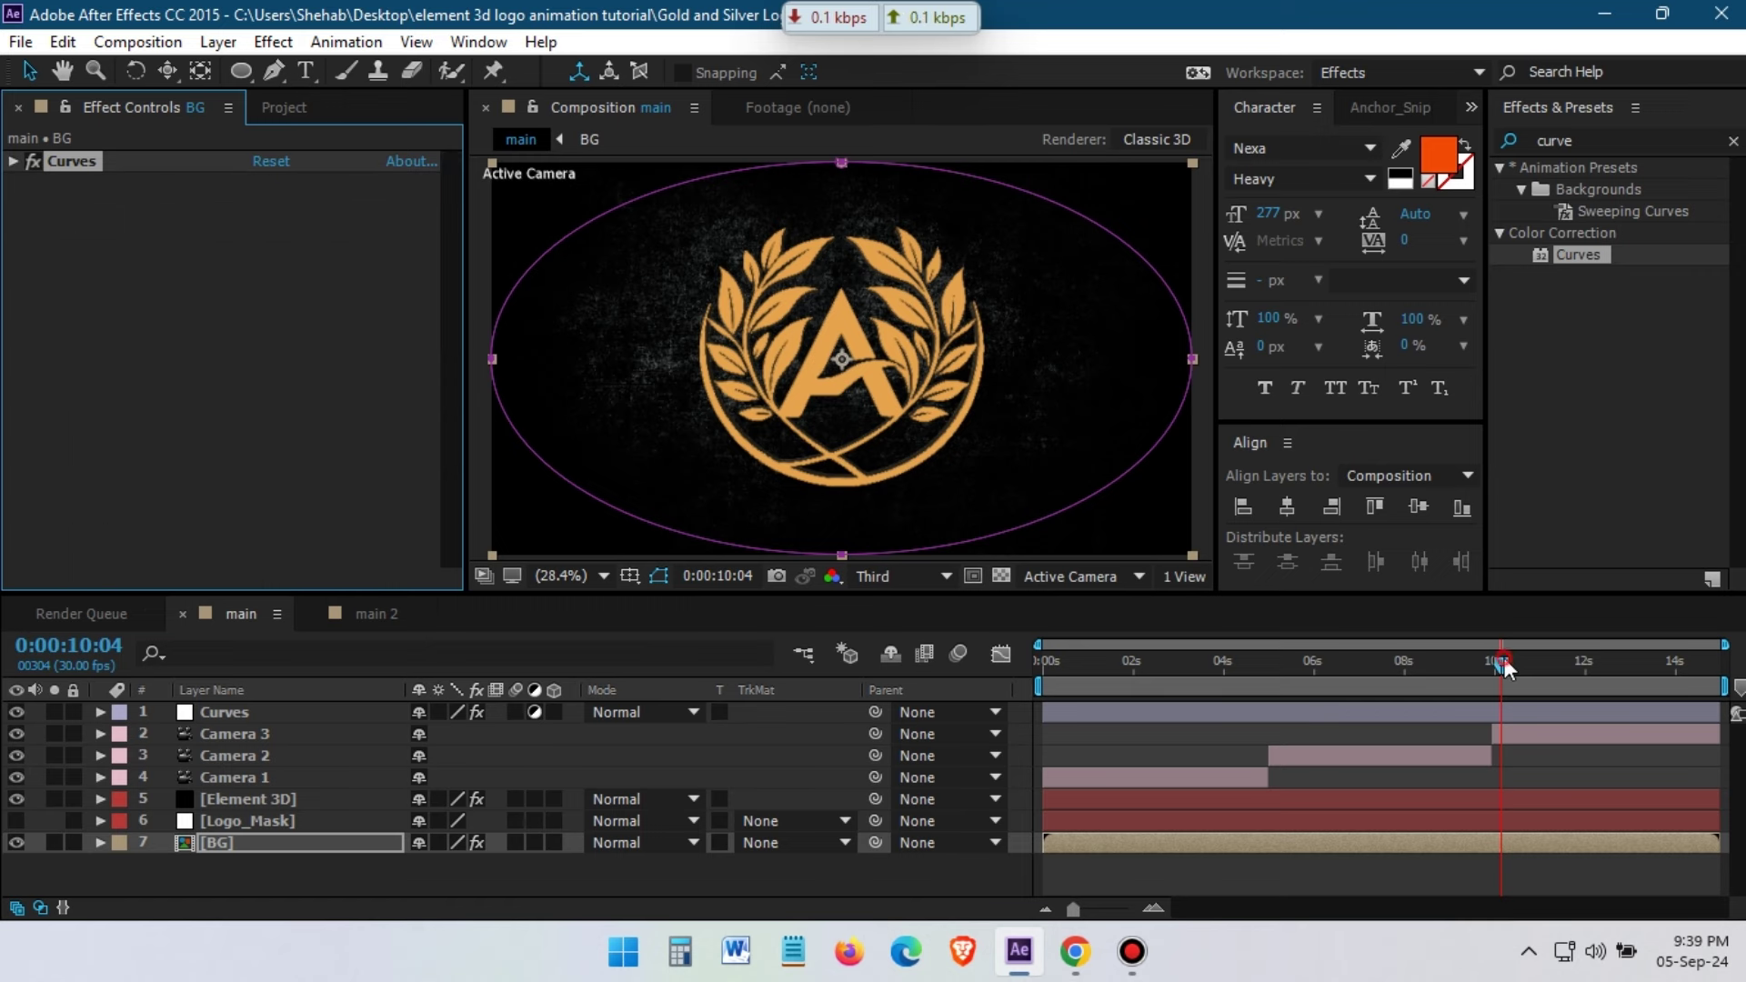
drag(1504, 665, 1493, 662)
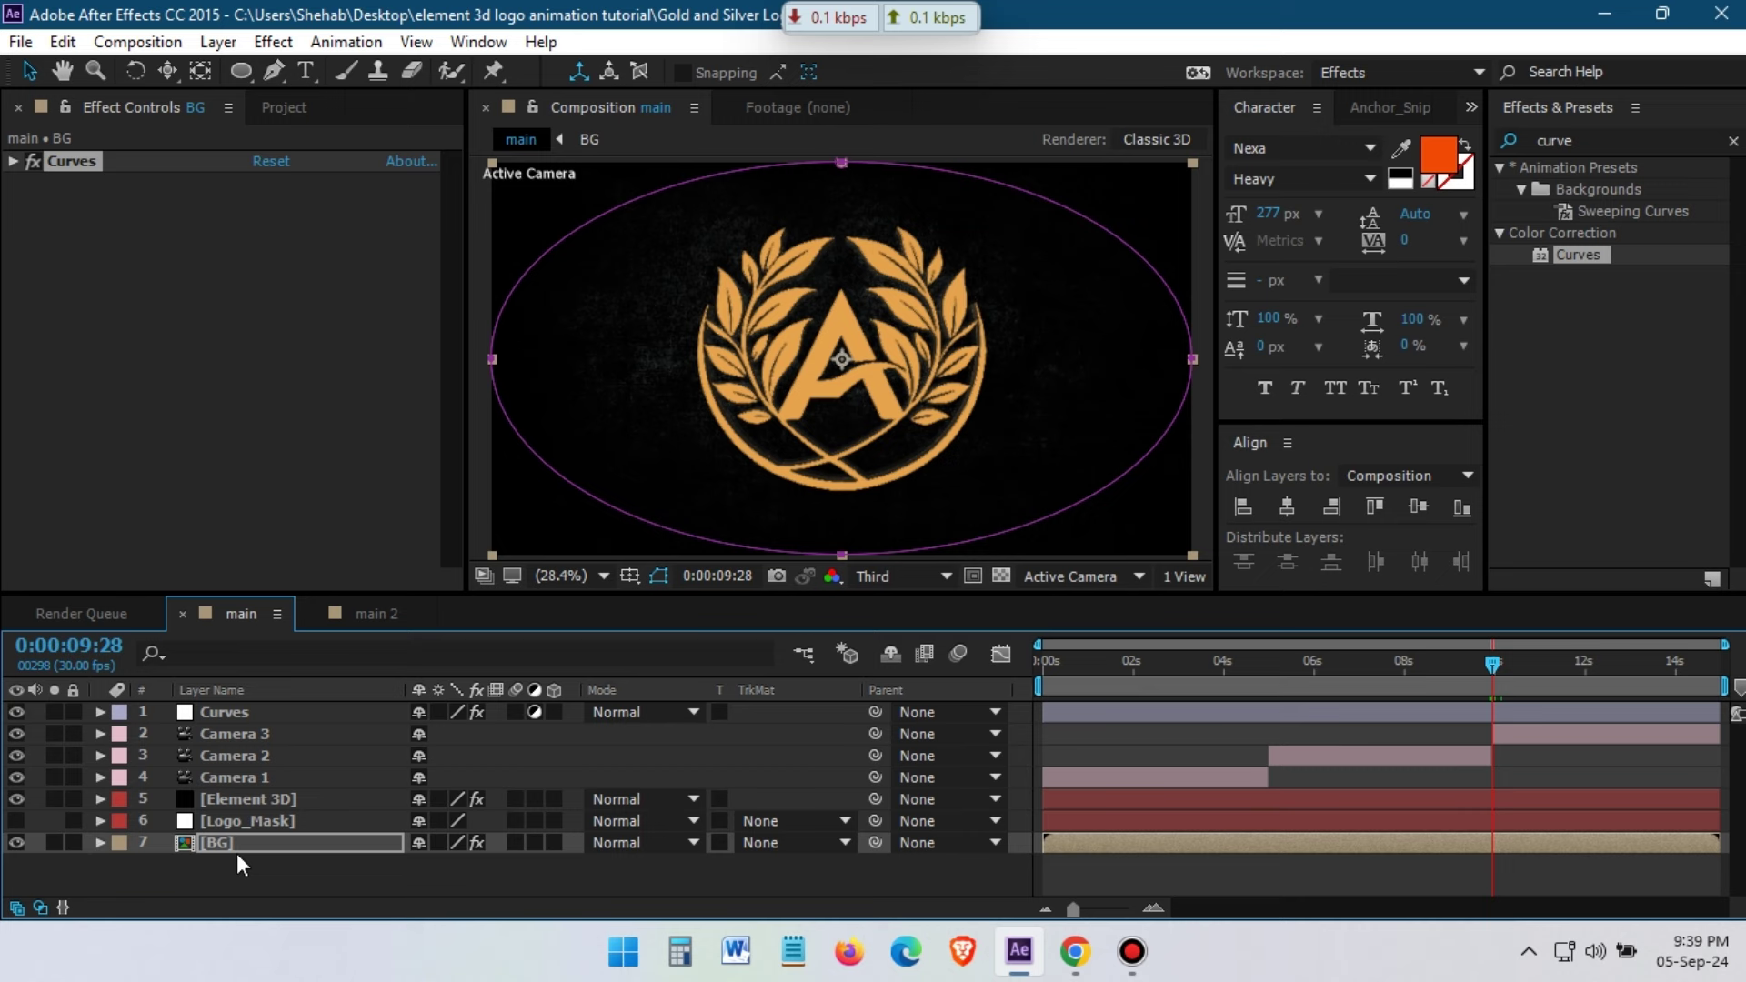
Keyframe BG Scale from 100% near 0:00:09:28 to 110% at Camera 3's end keyframe, 0:00:13:10
key(s)
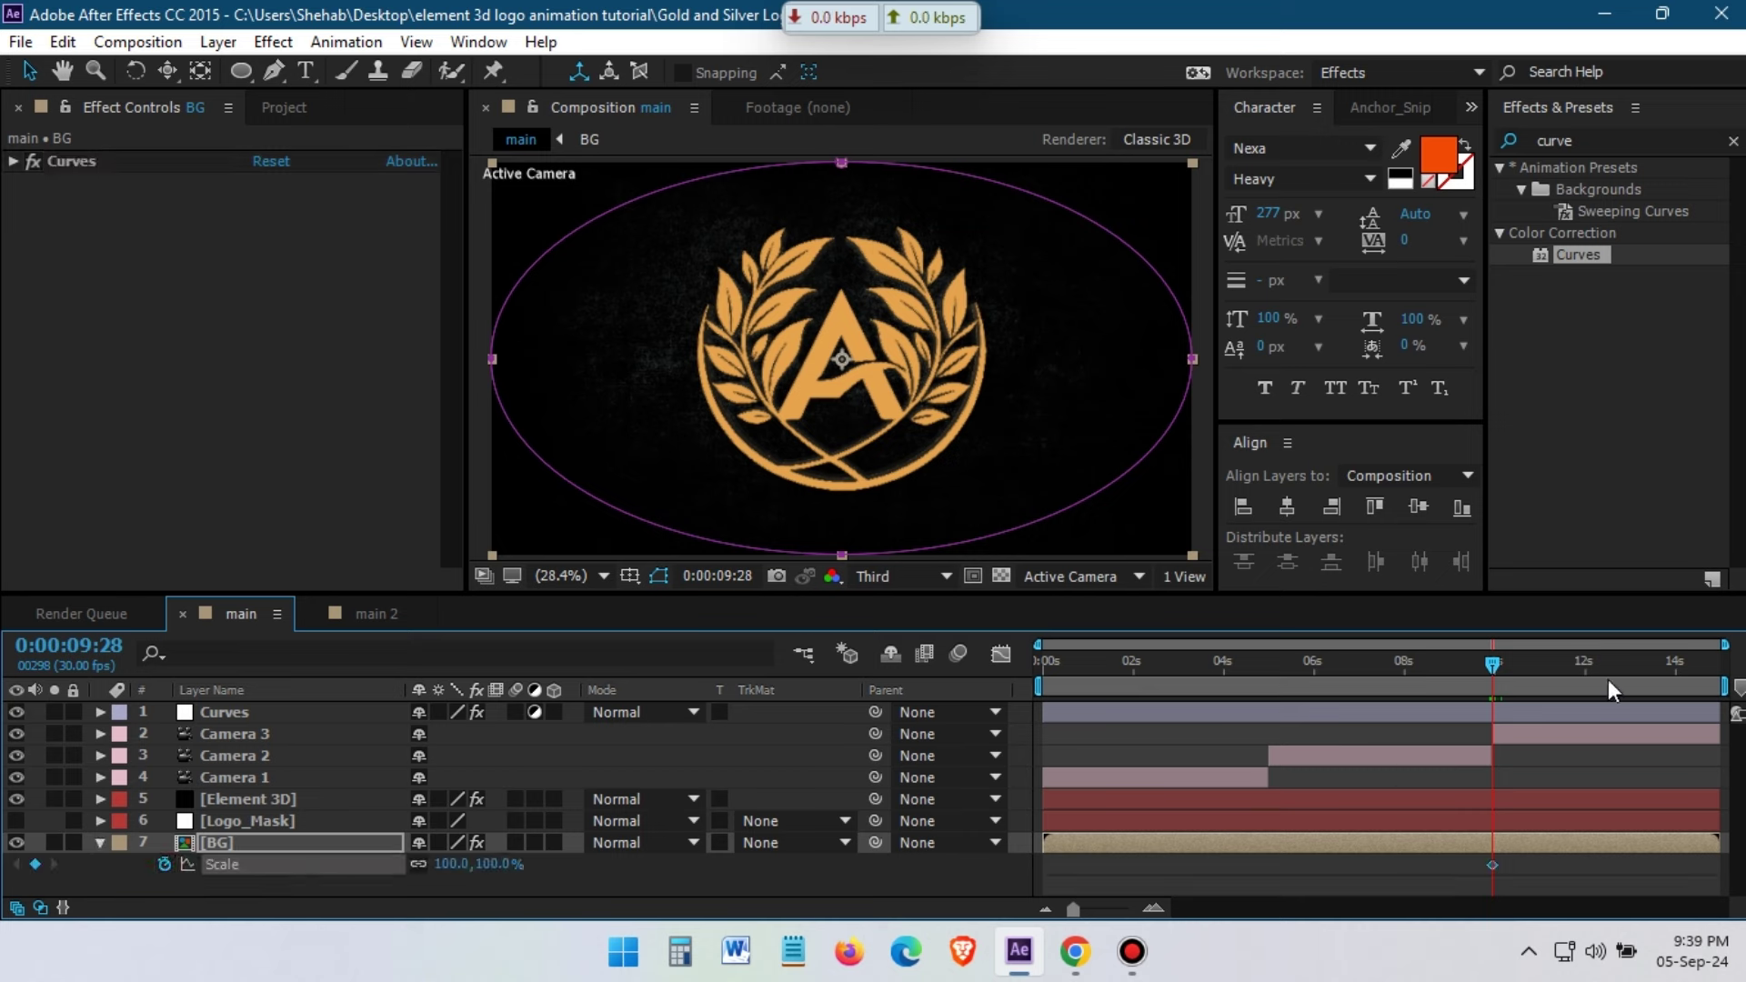
drag(1607, 680, 1659, 680)
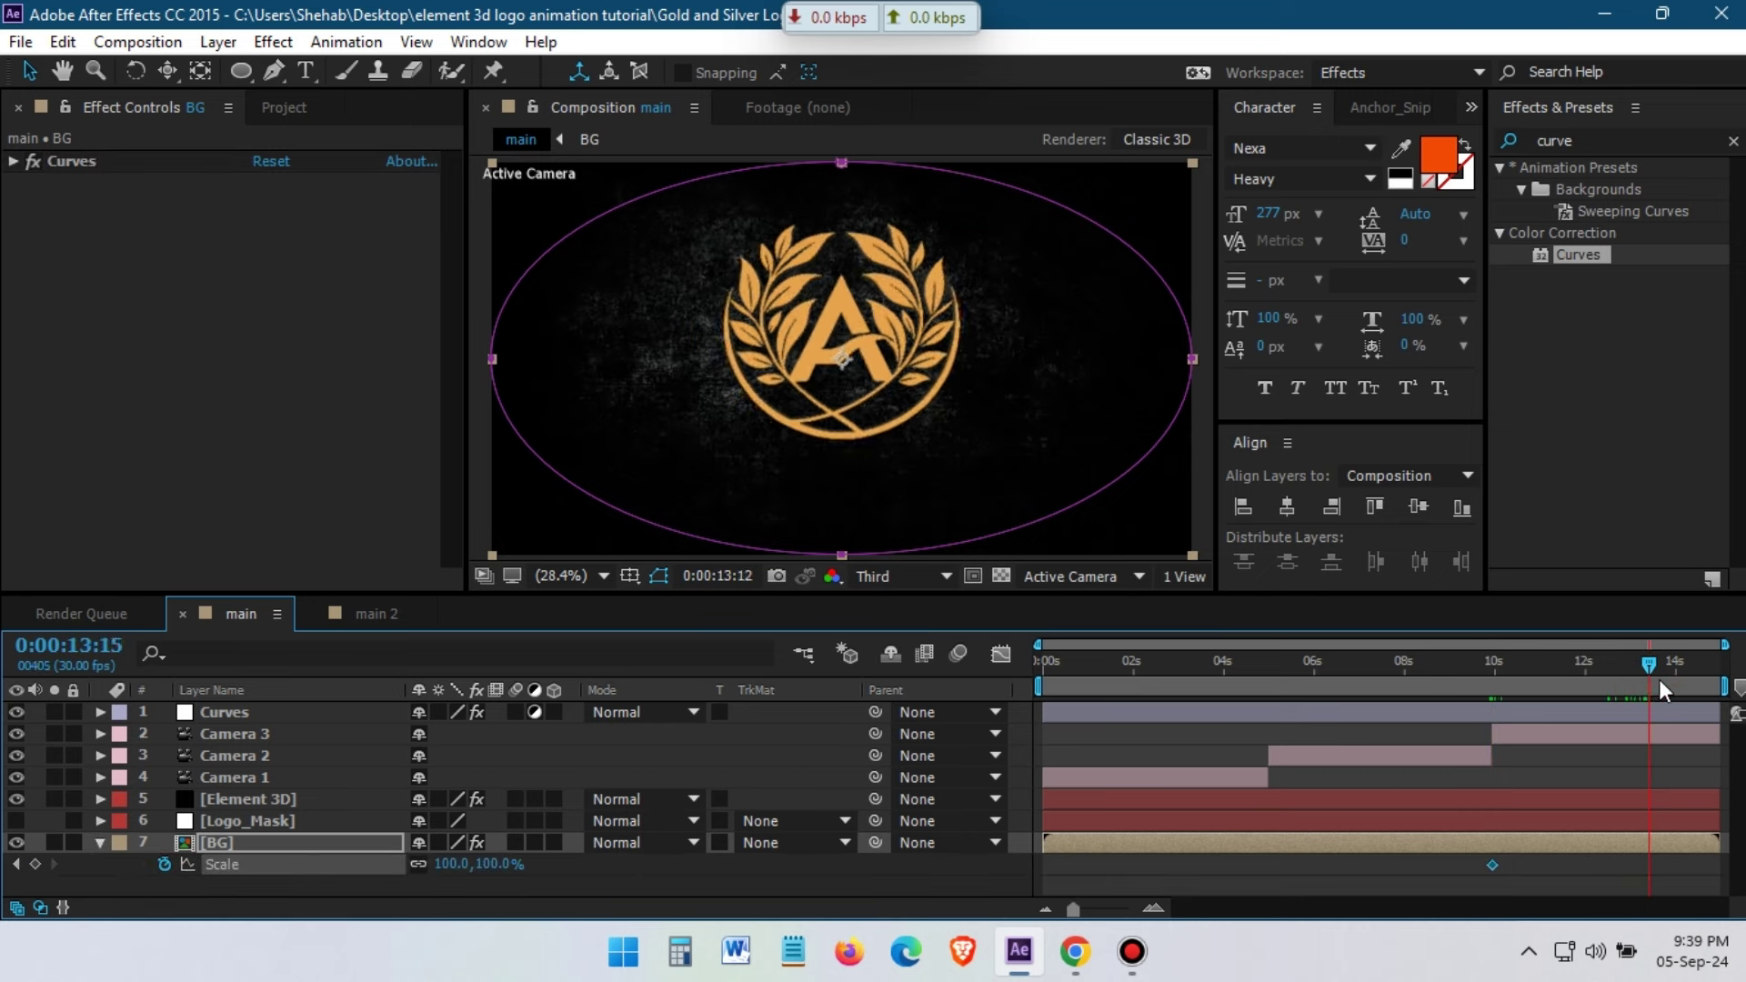
drag(1659, 680, 1662, 680)
click(1608, 736)
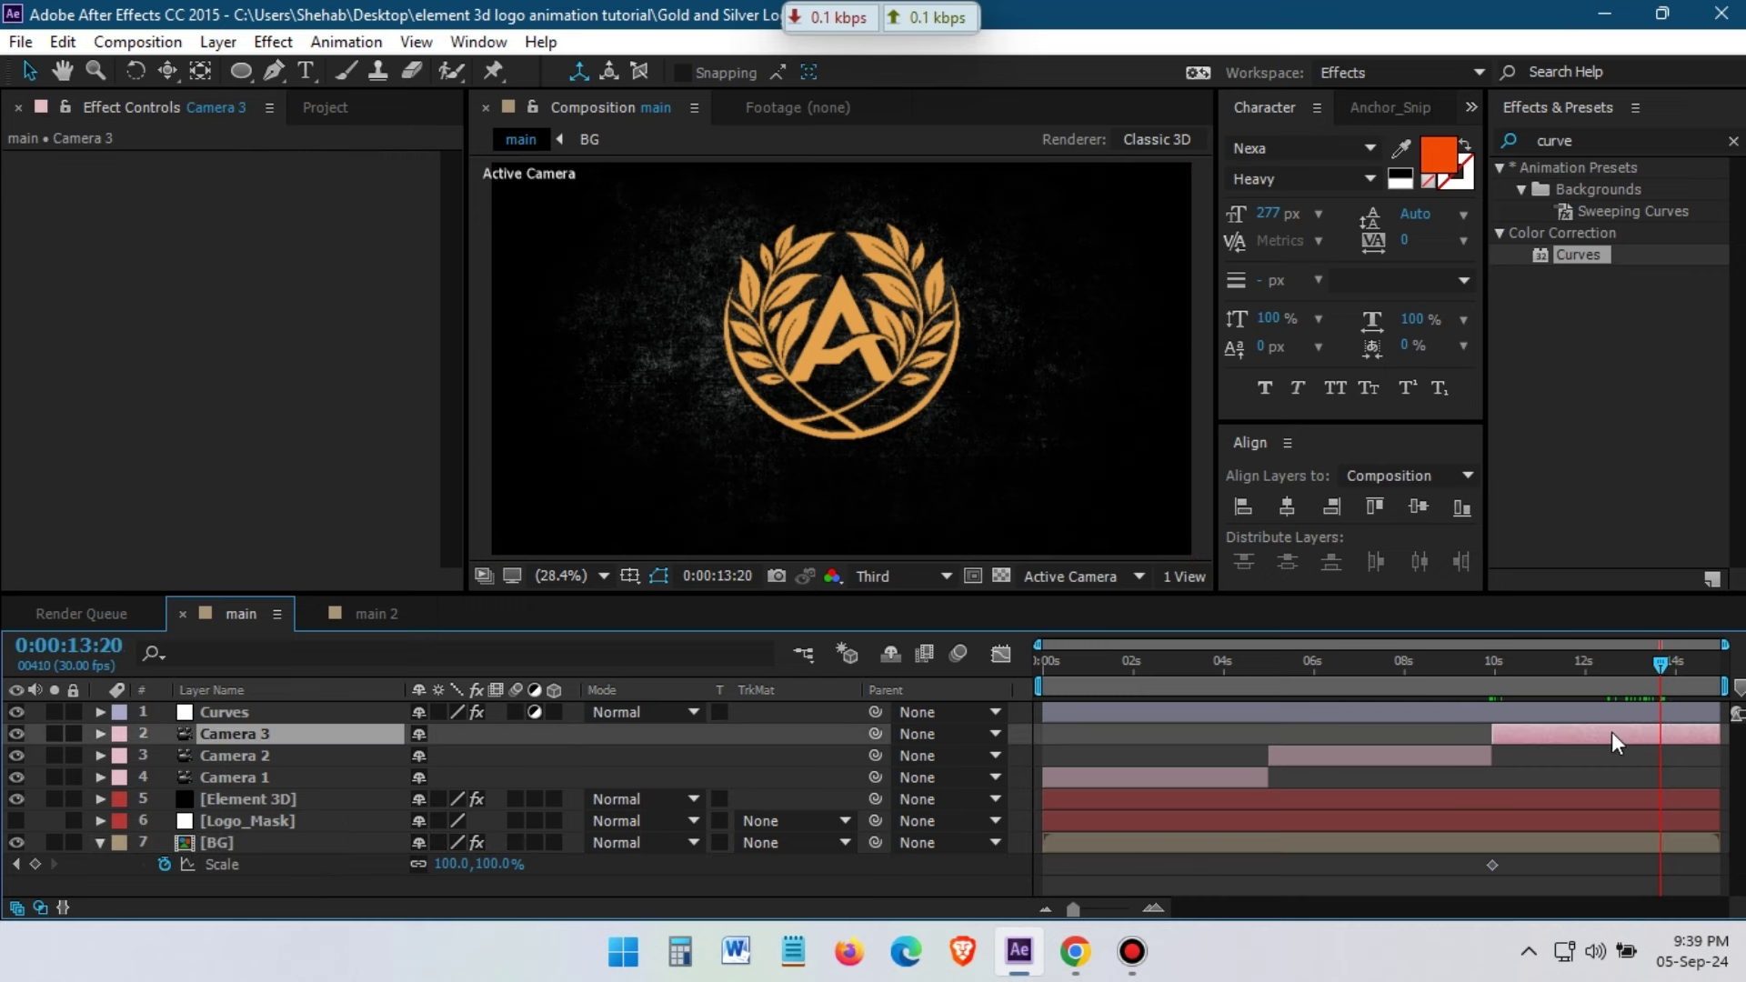
key(u)
click(1646, 674)
scroll(318, 826, down, 1)
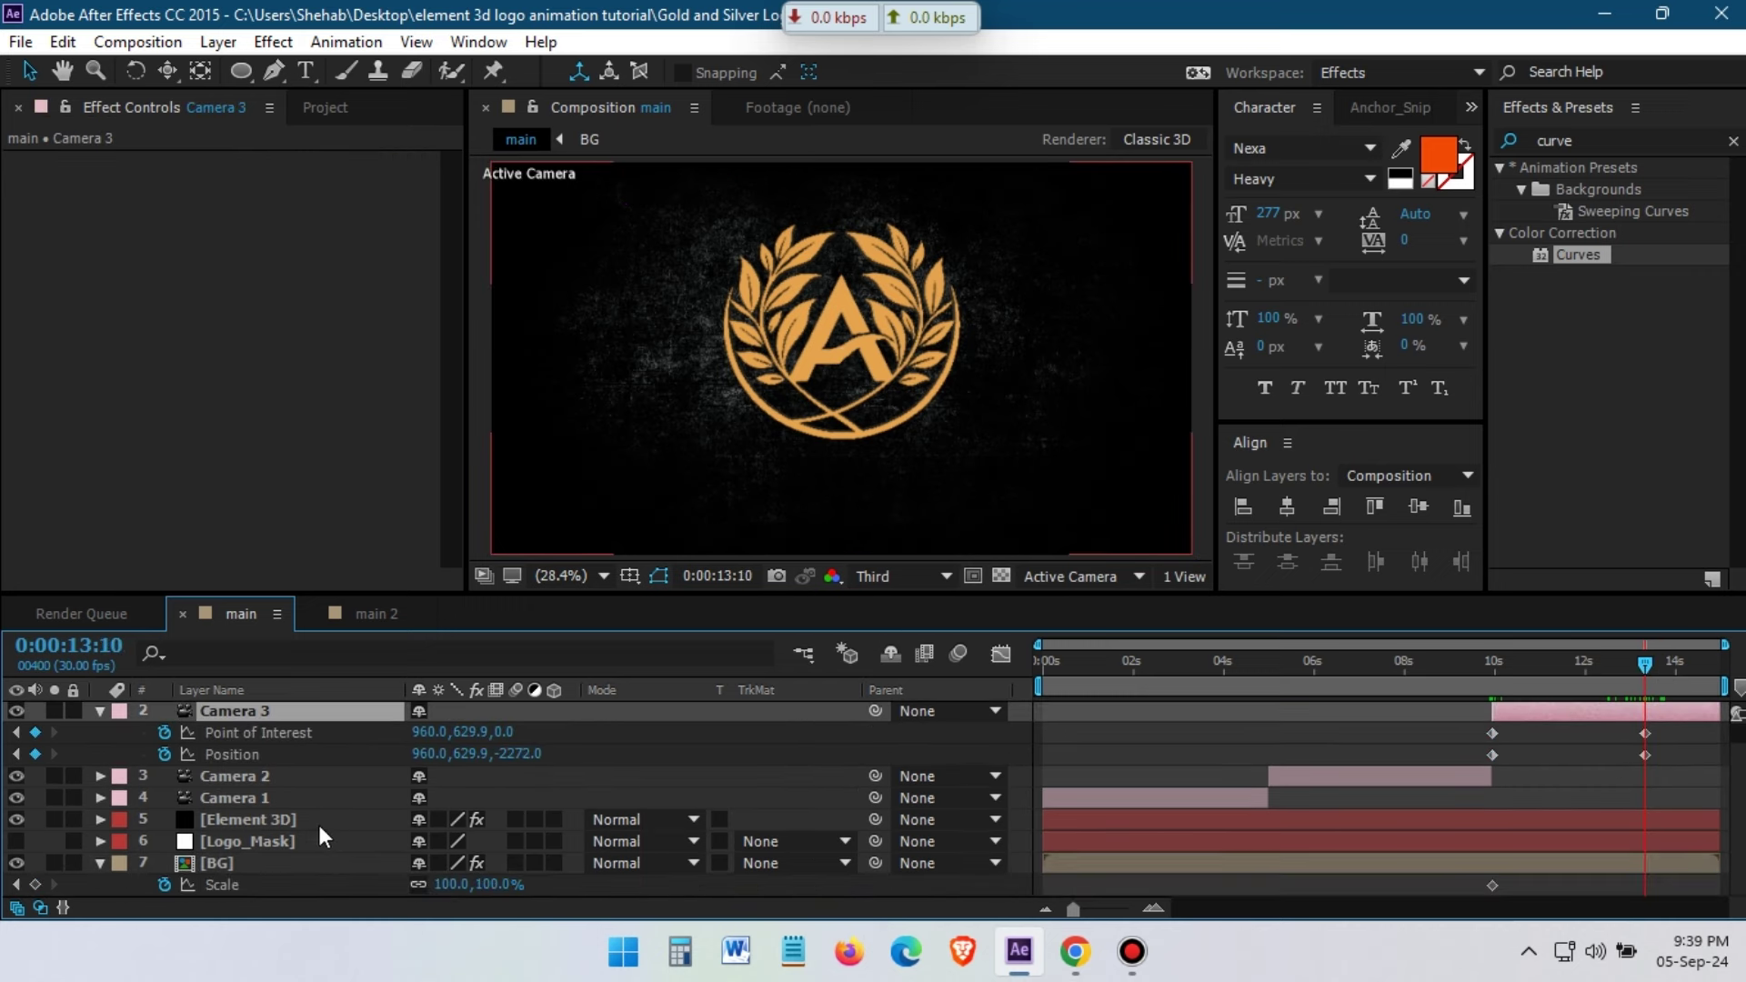
click(446, 884)
text(110)
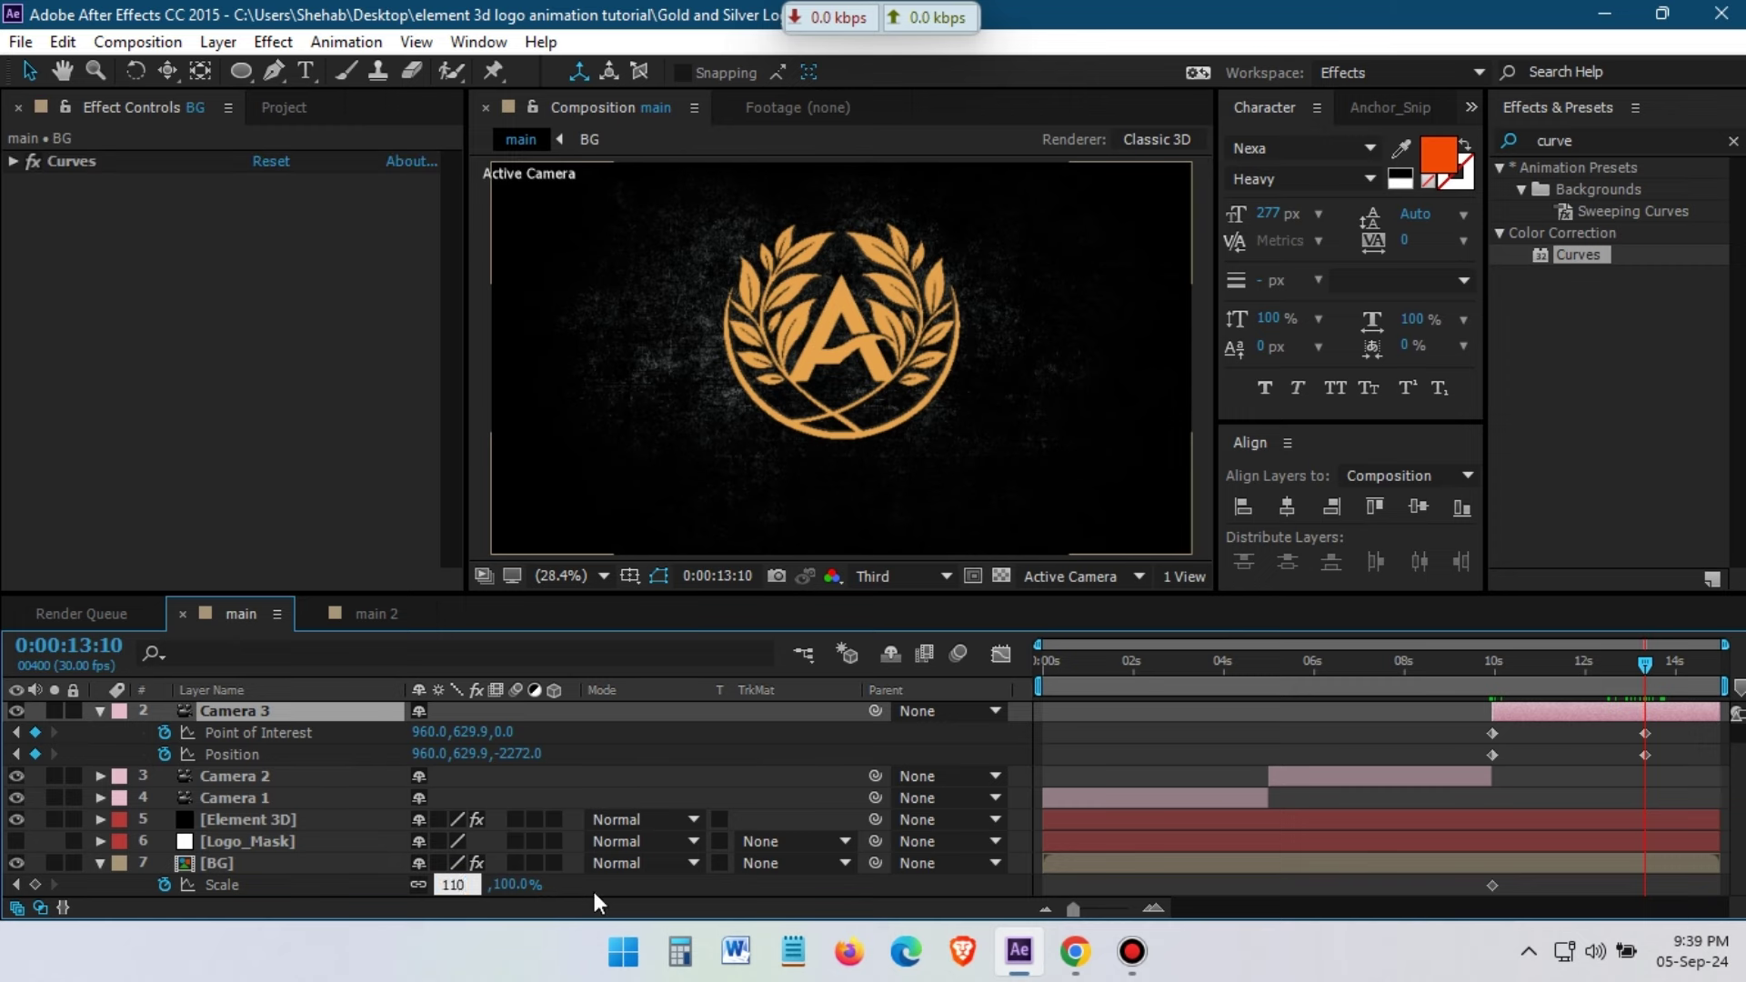
key(Return)
drag(1623, 689, 1478, 692)
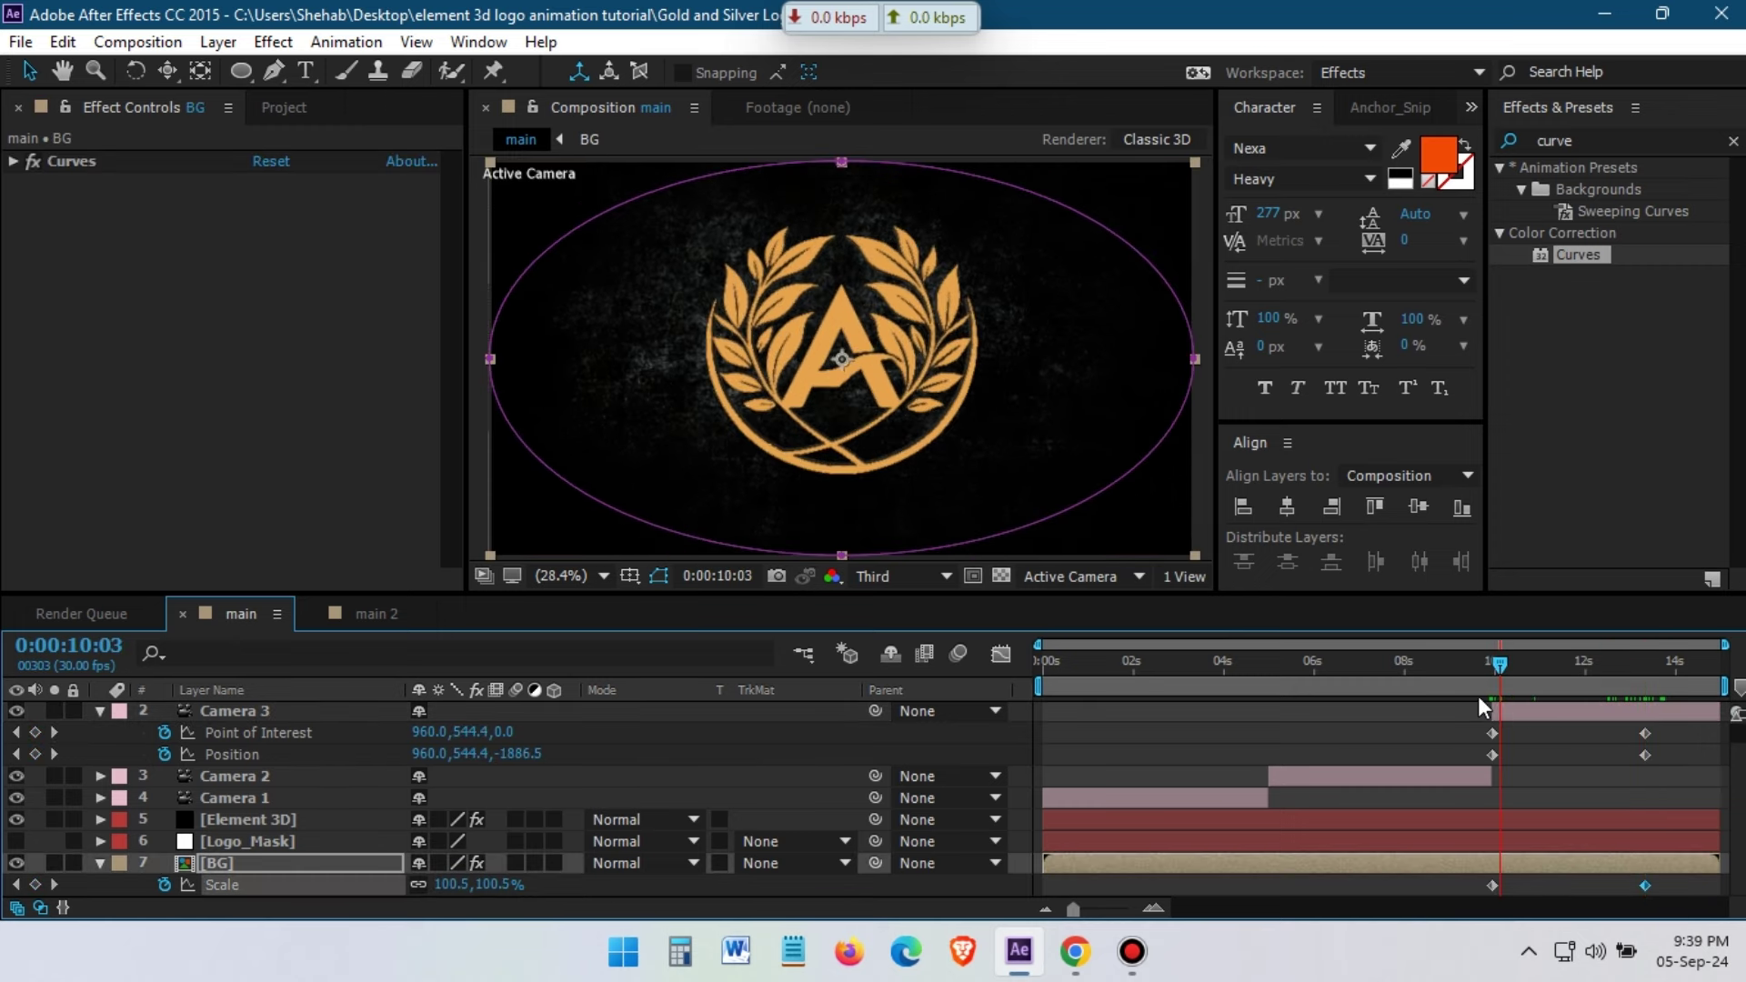
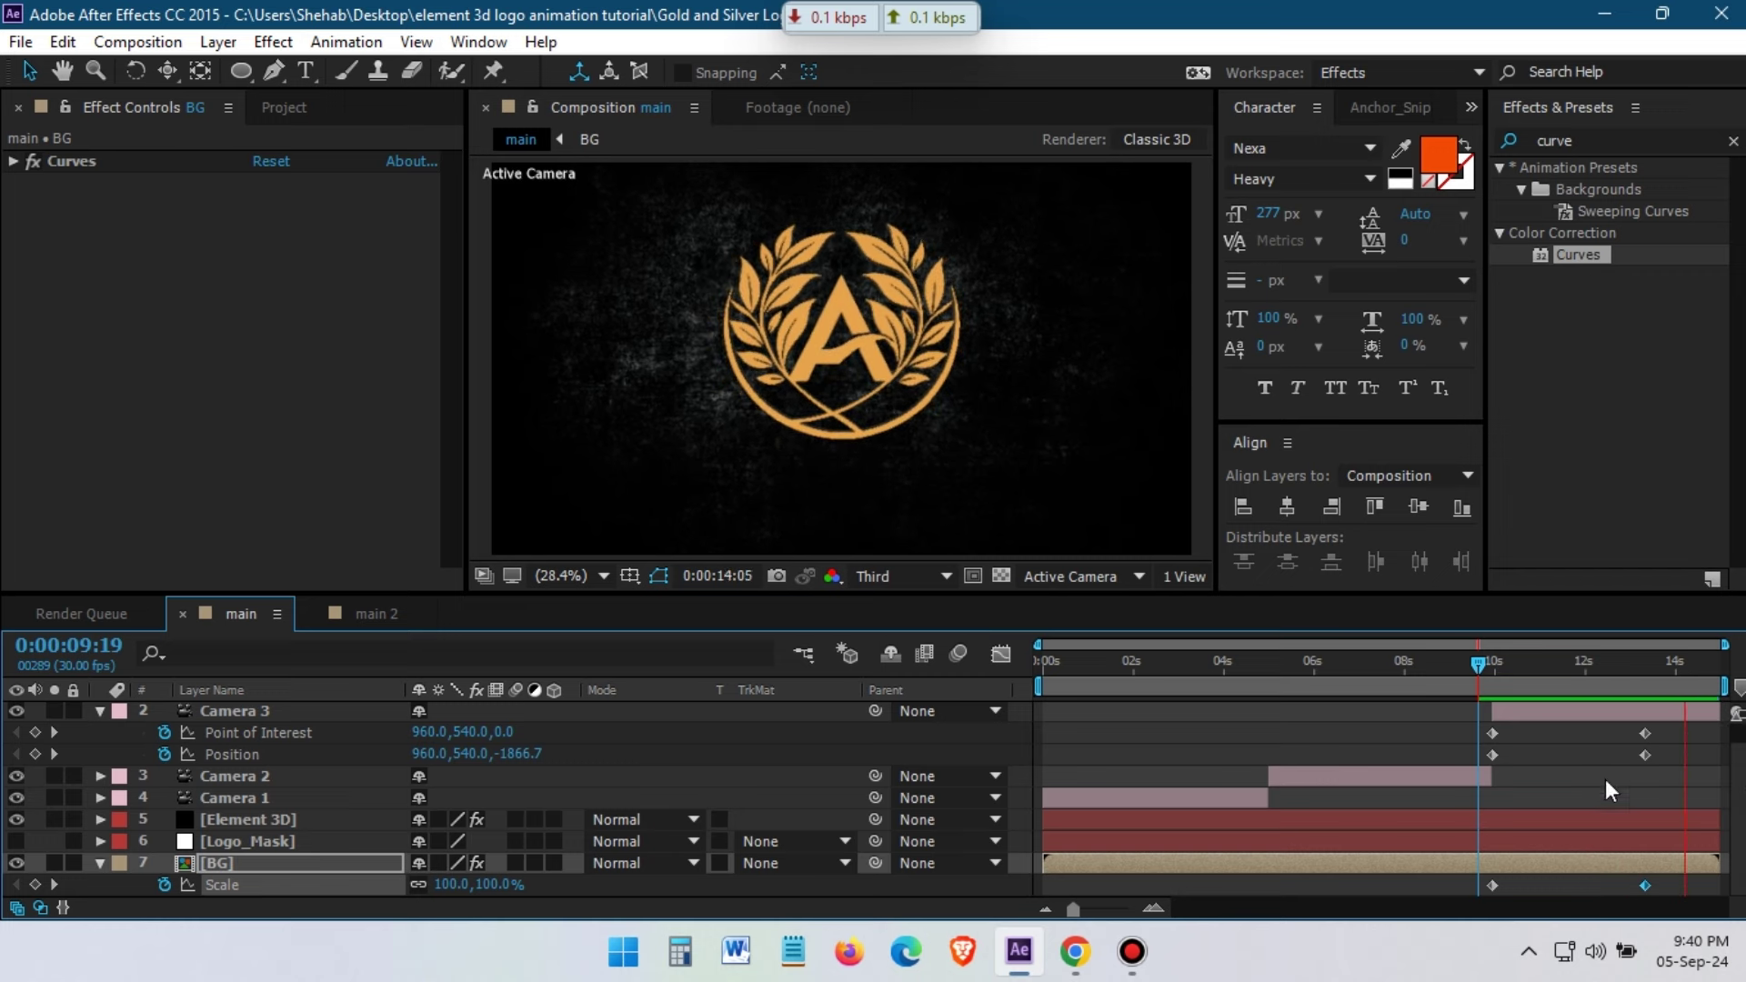
At about 9:28, apply Drop Shadow to the Element 3D layer
click(1503, 675)
drag(1502, 675, 1495, 677)
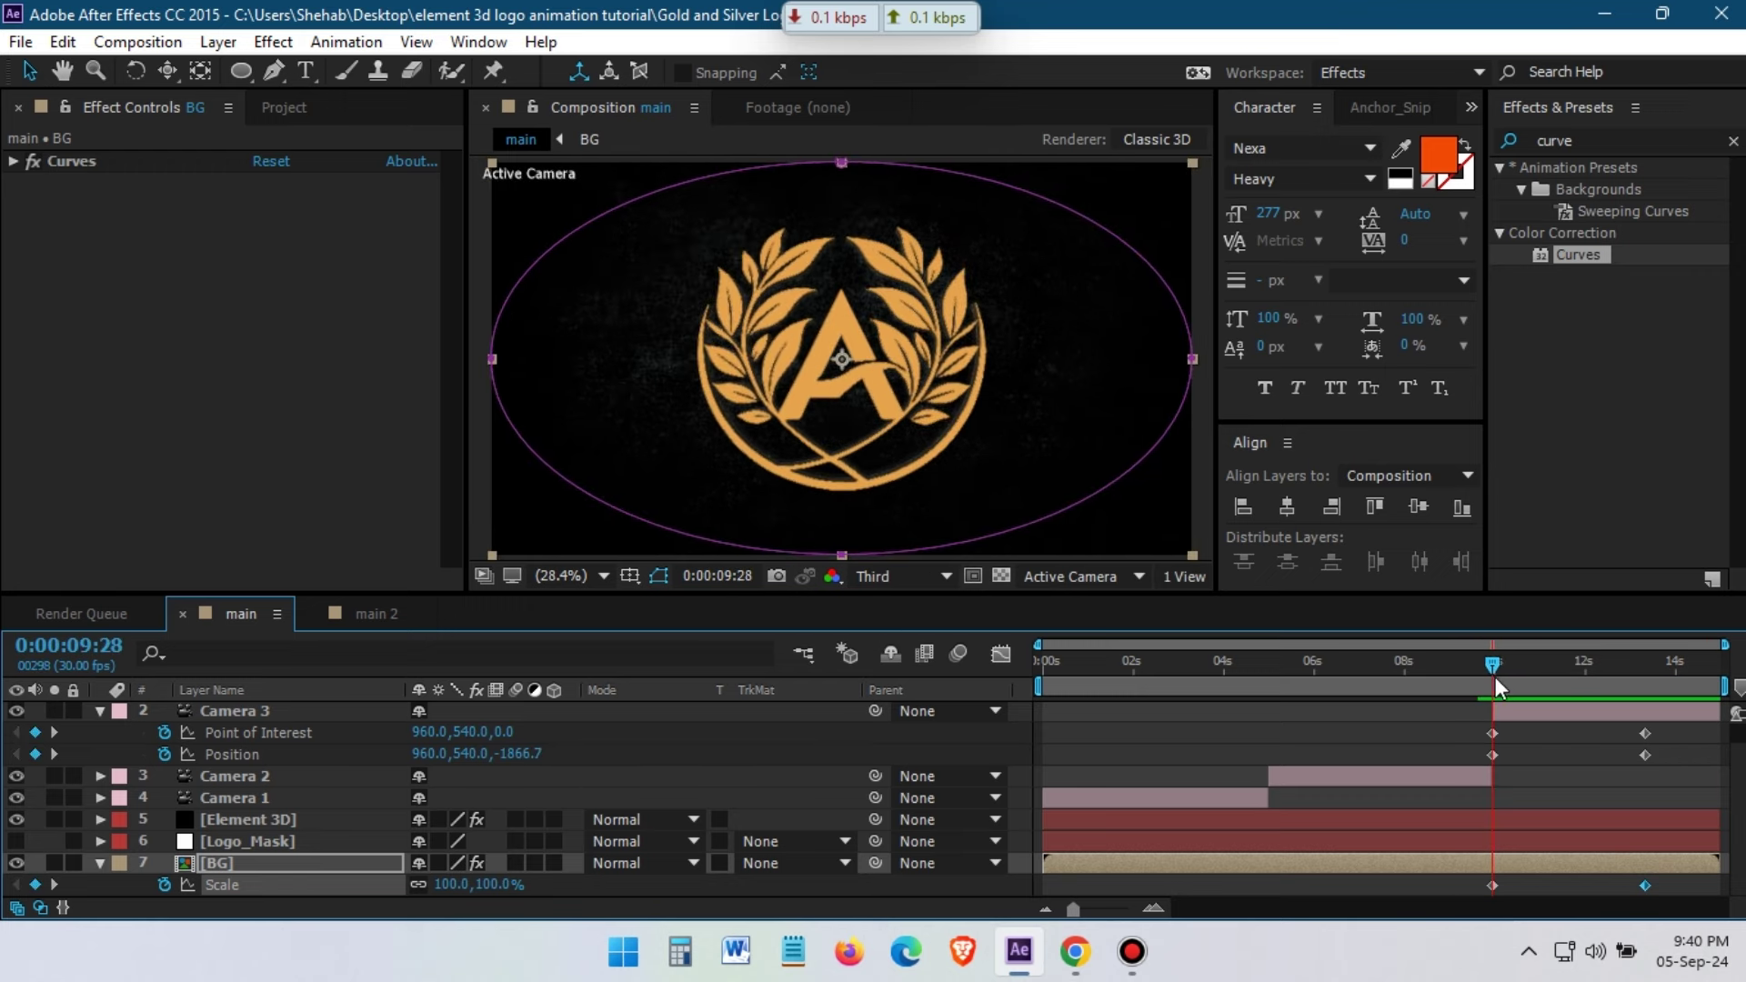
click(261, 816)
click(11, 162)
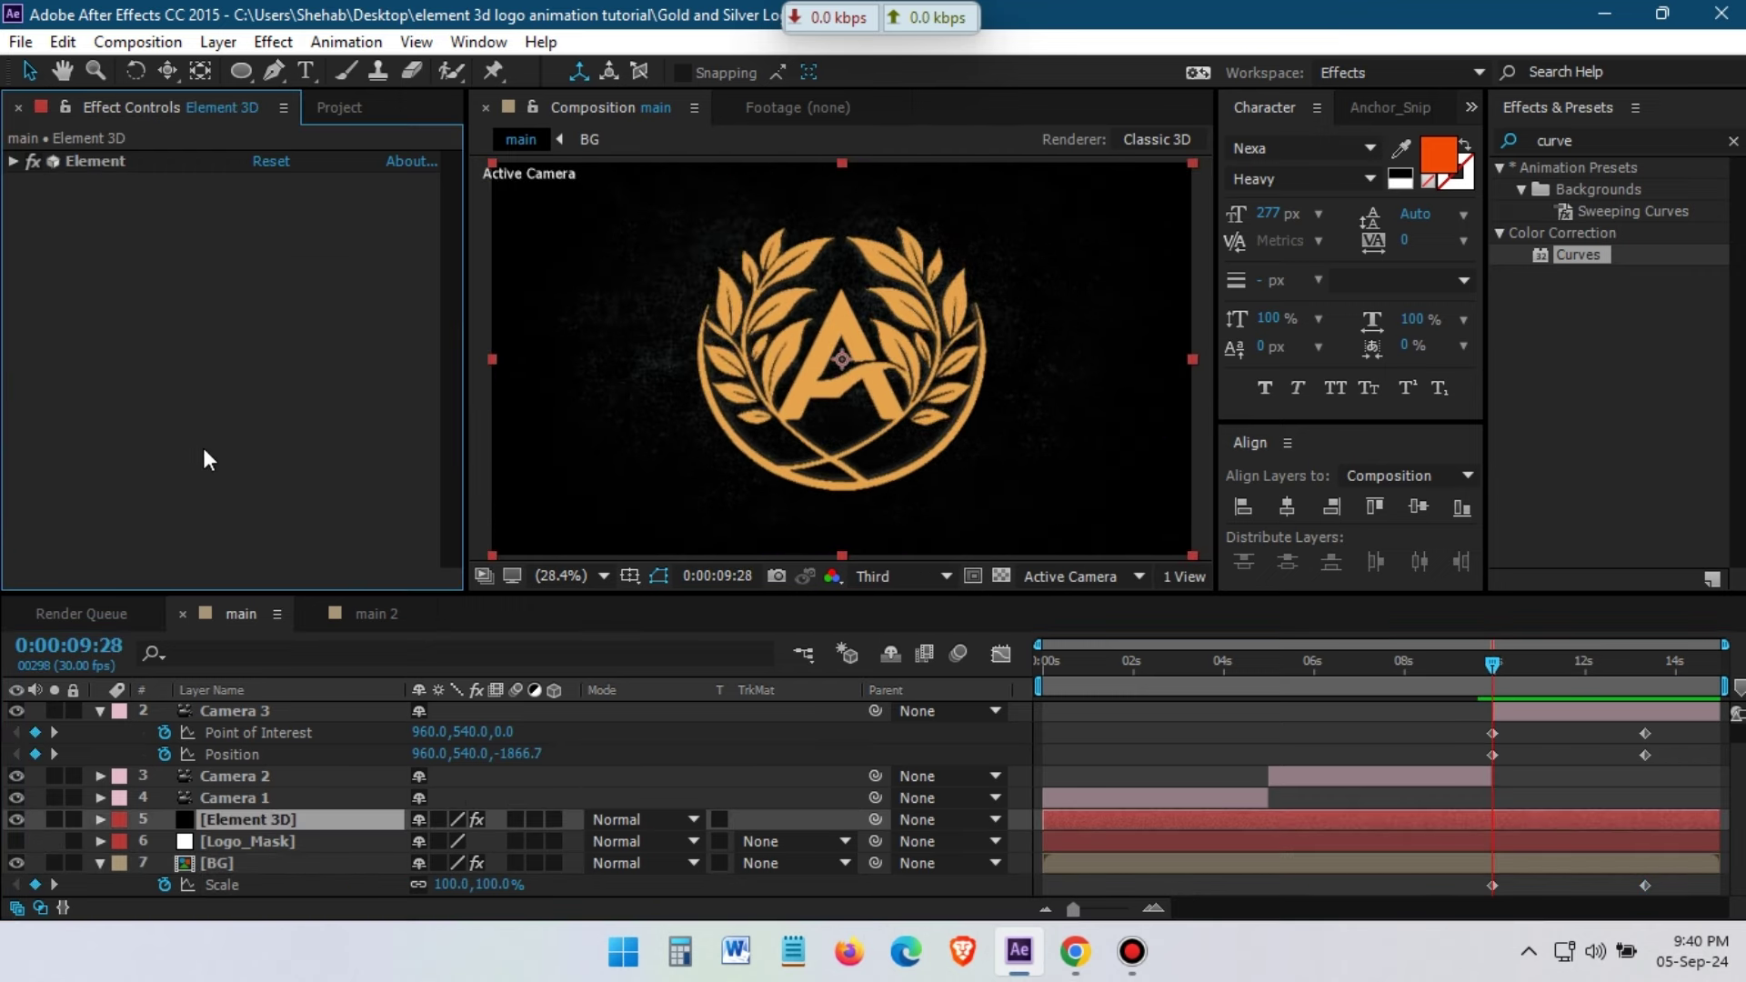
key(ctrl+space)
text(drop)
click(244, 494)
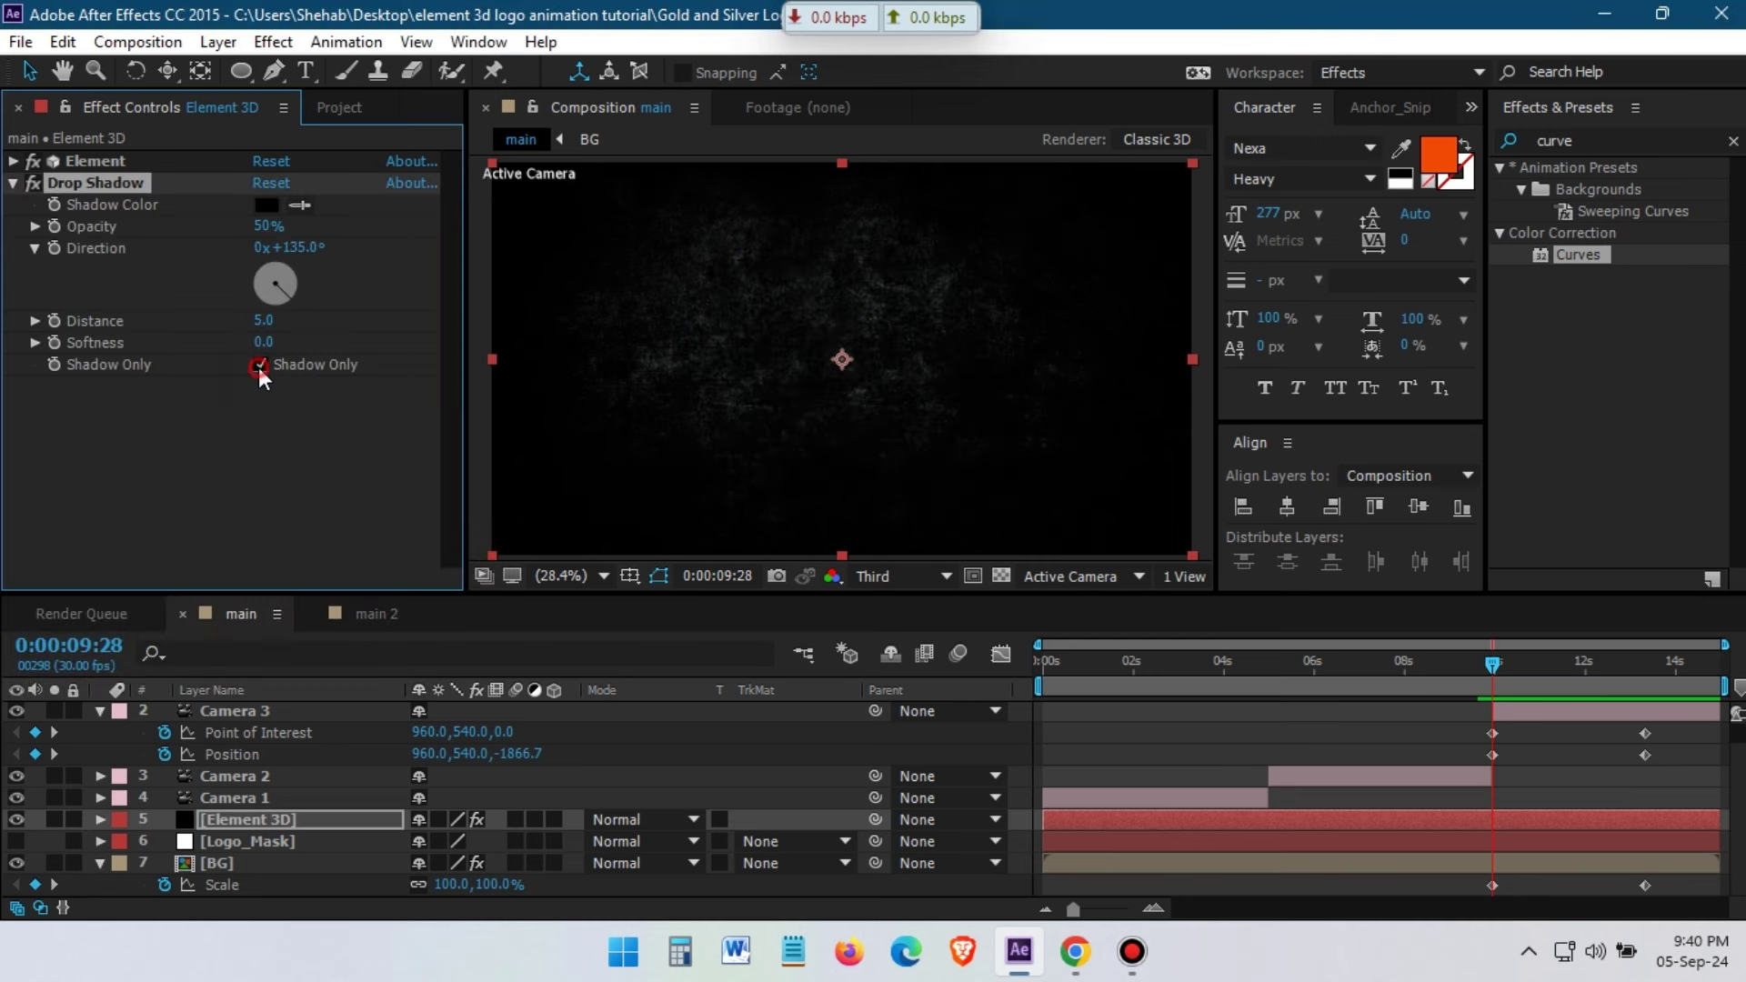
Set the drop shadow to 80% opacity, distance 15 and direction 152°
click(260, 366)
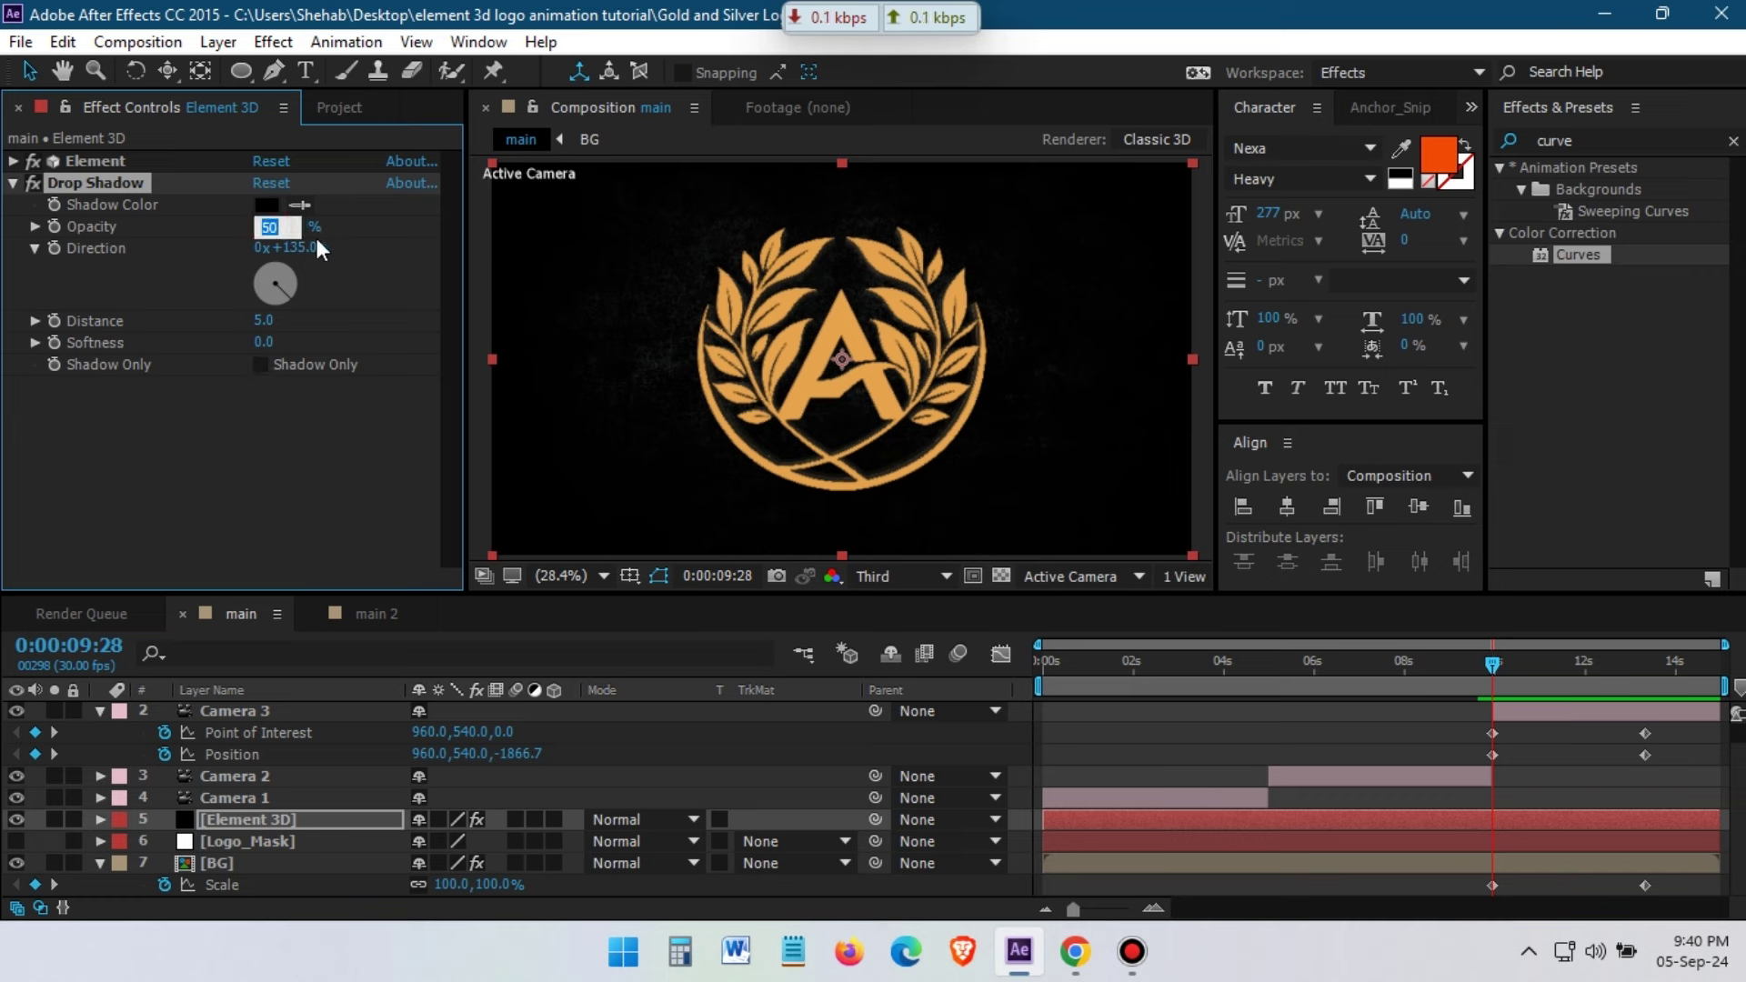
text(80)
key(Return)
drag(1516, 693, 1605, 684)
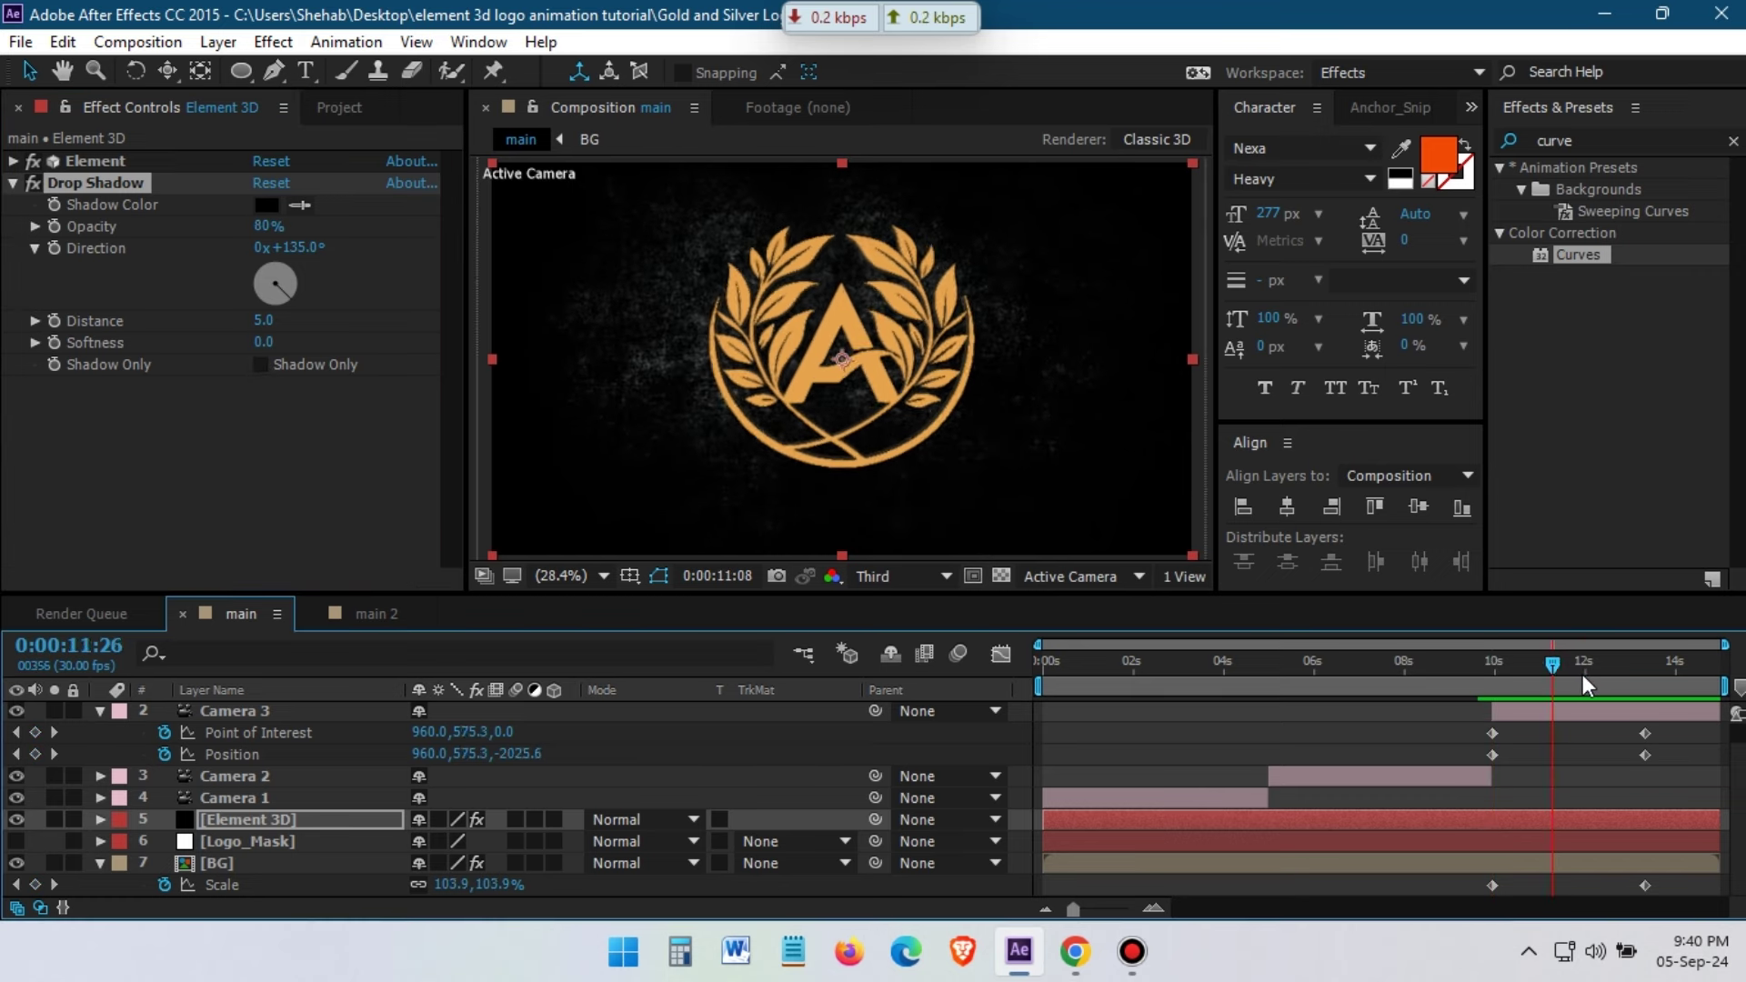
click(33, 184)
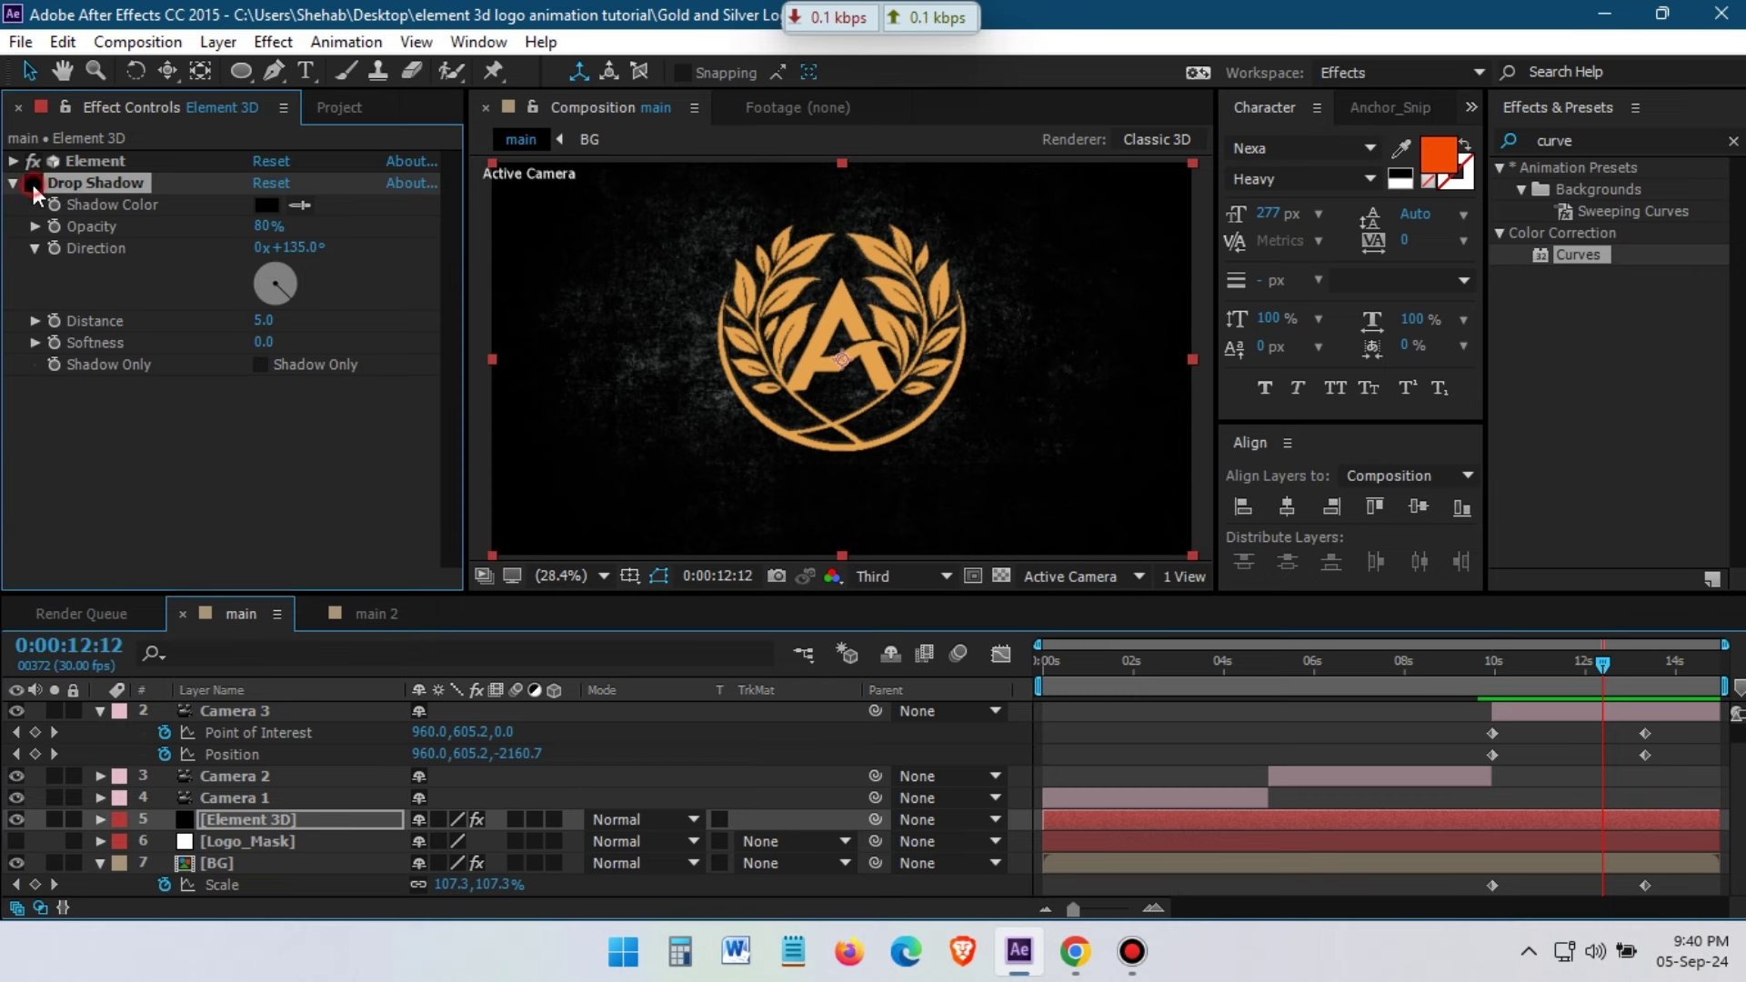
click(260, 365)
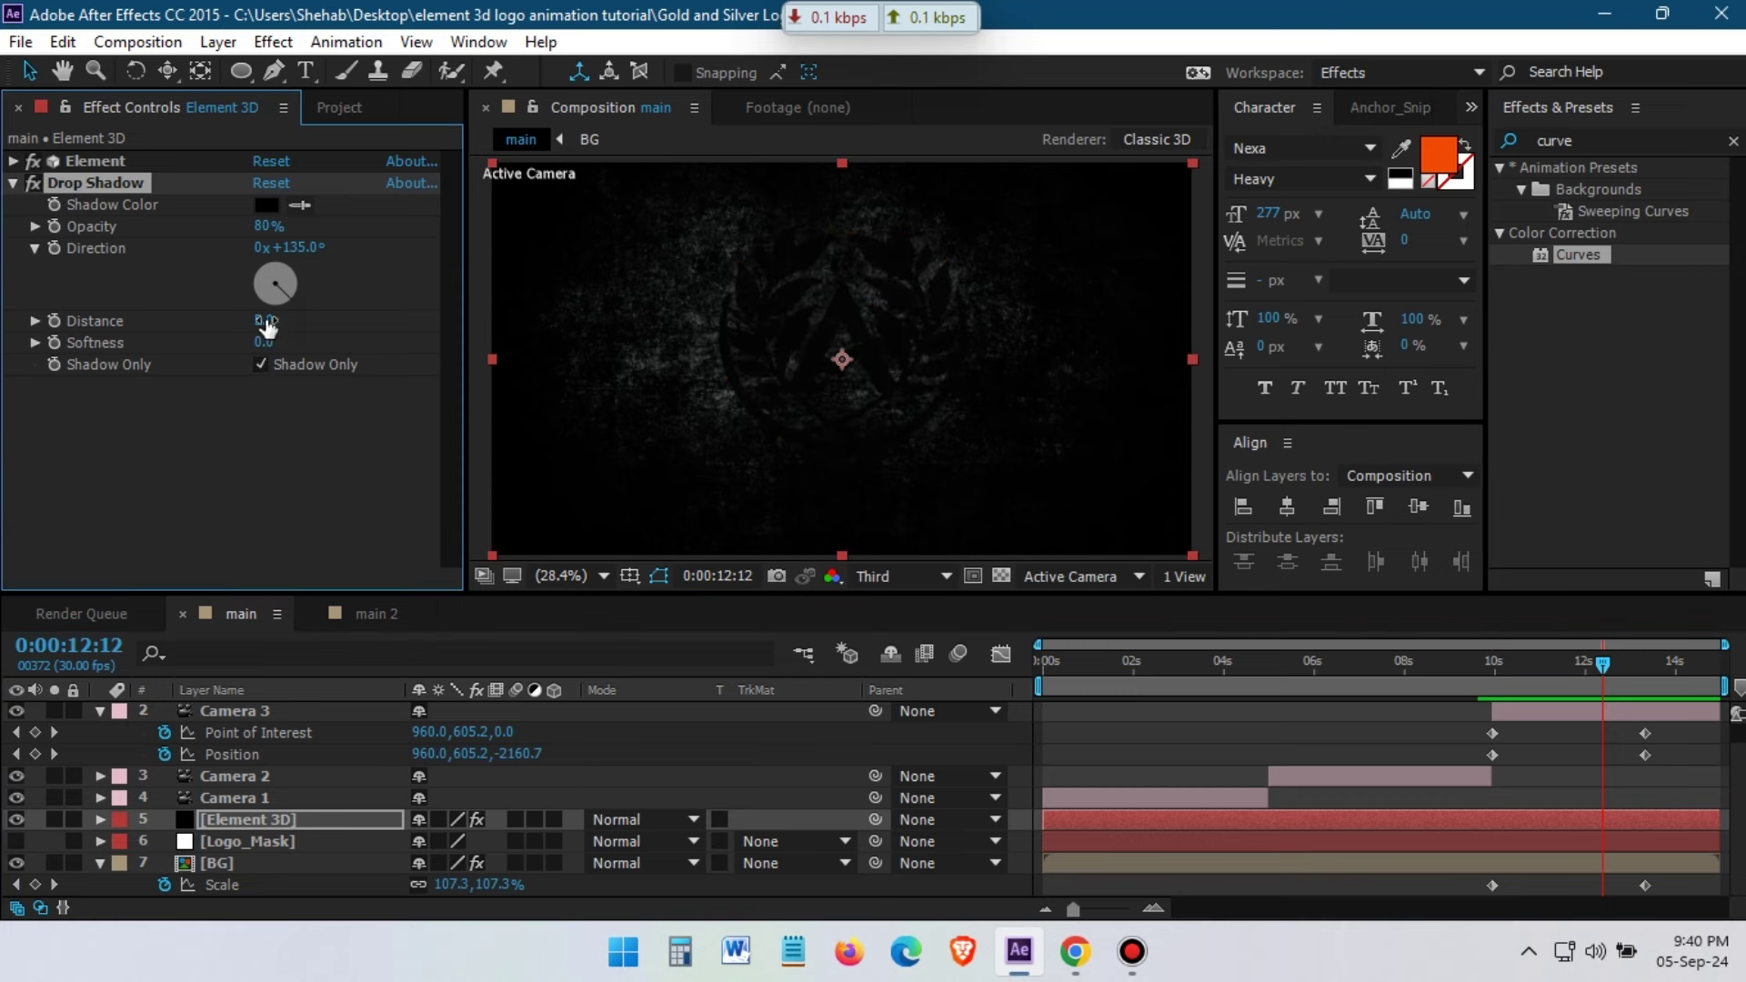
drag(270, 319, 273, 319)
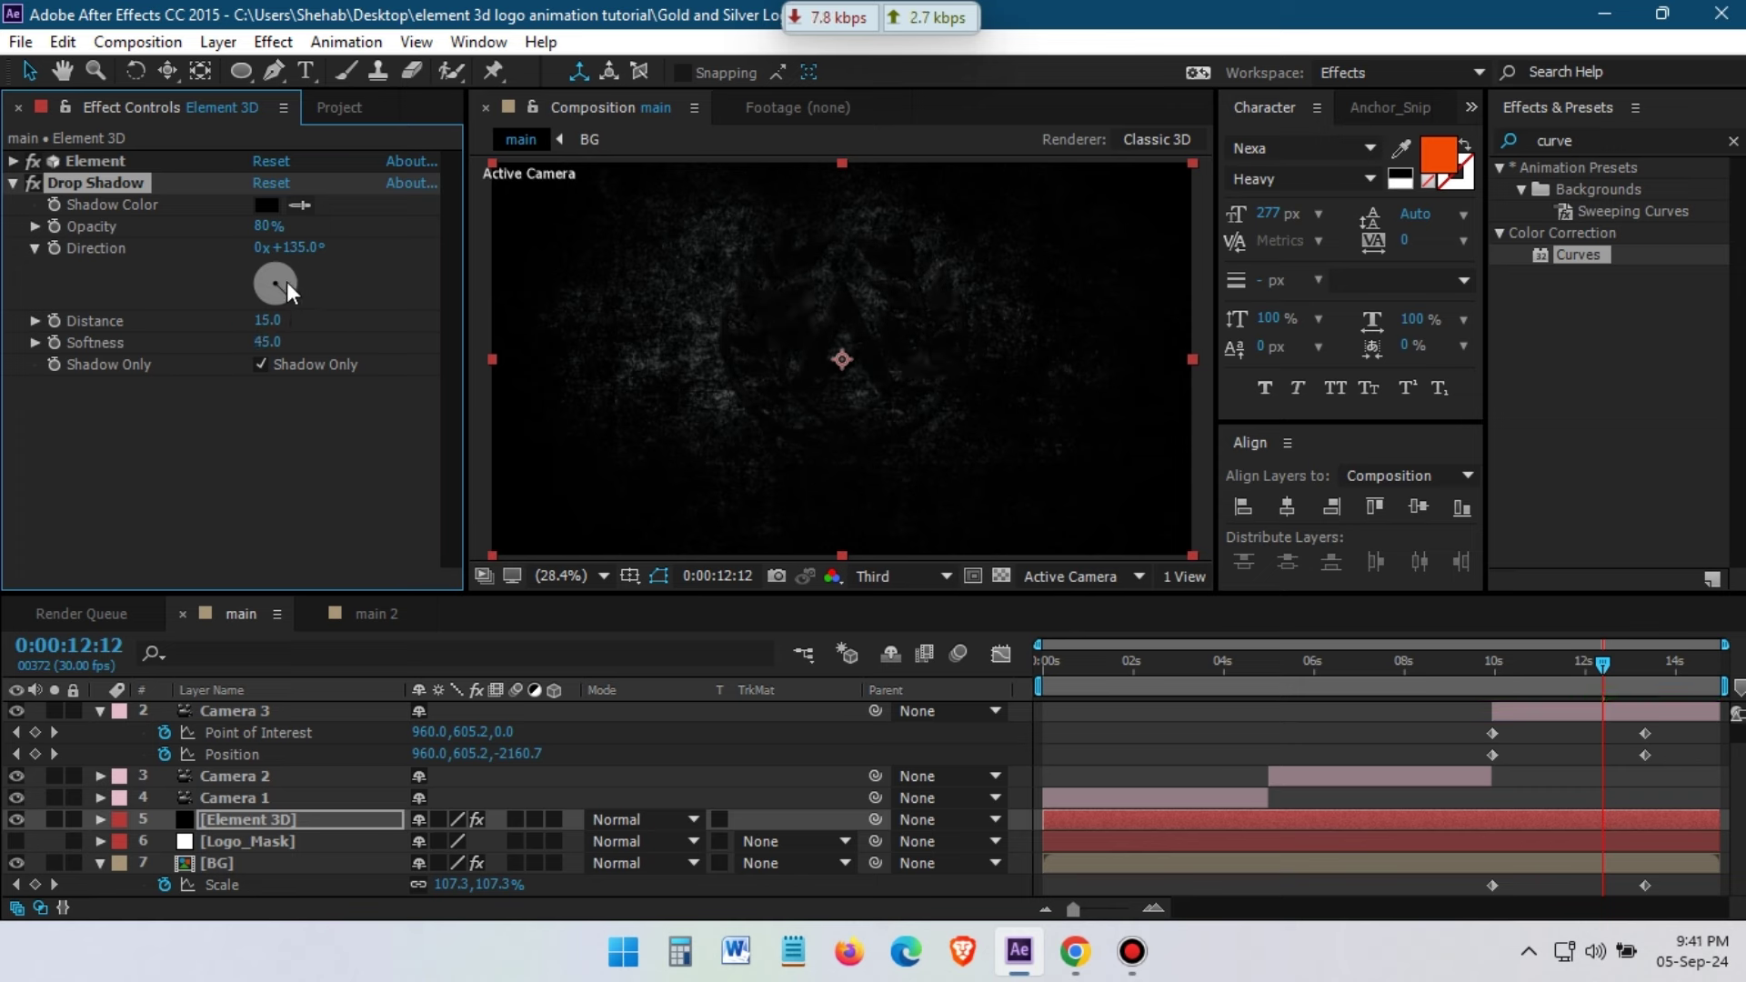
drag(295, 247, 312, 246)
click(260, 366)
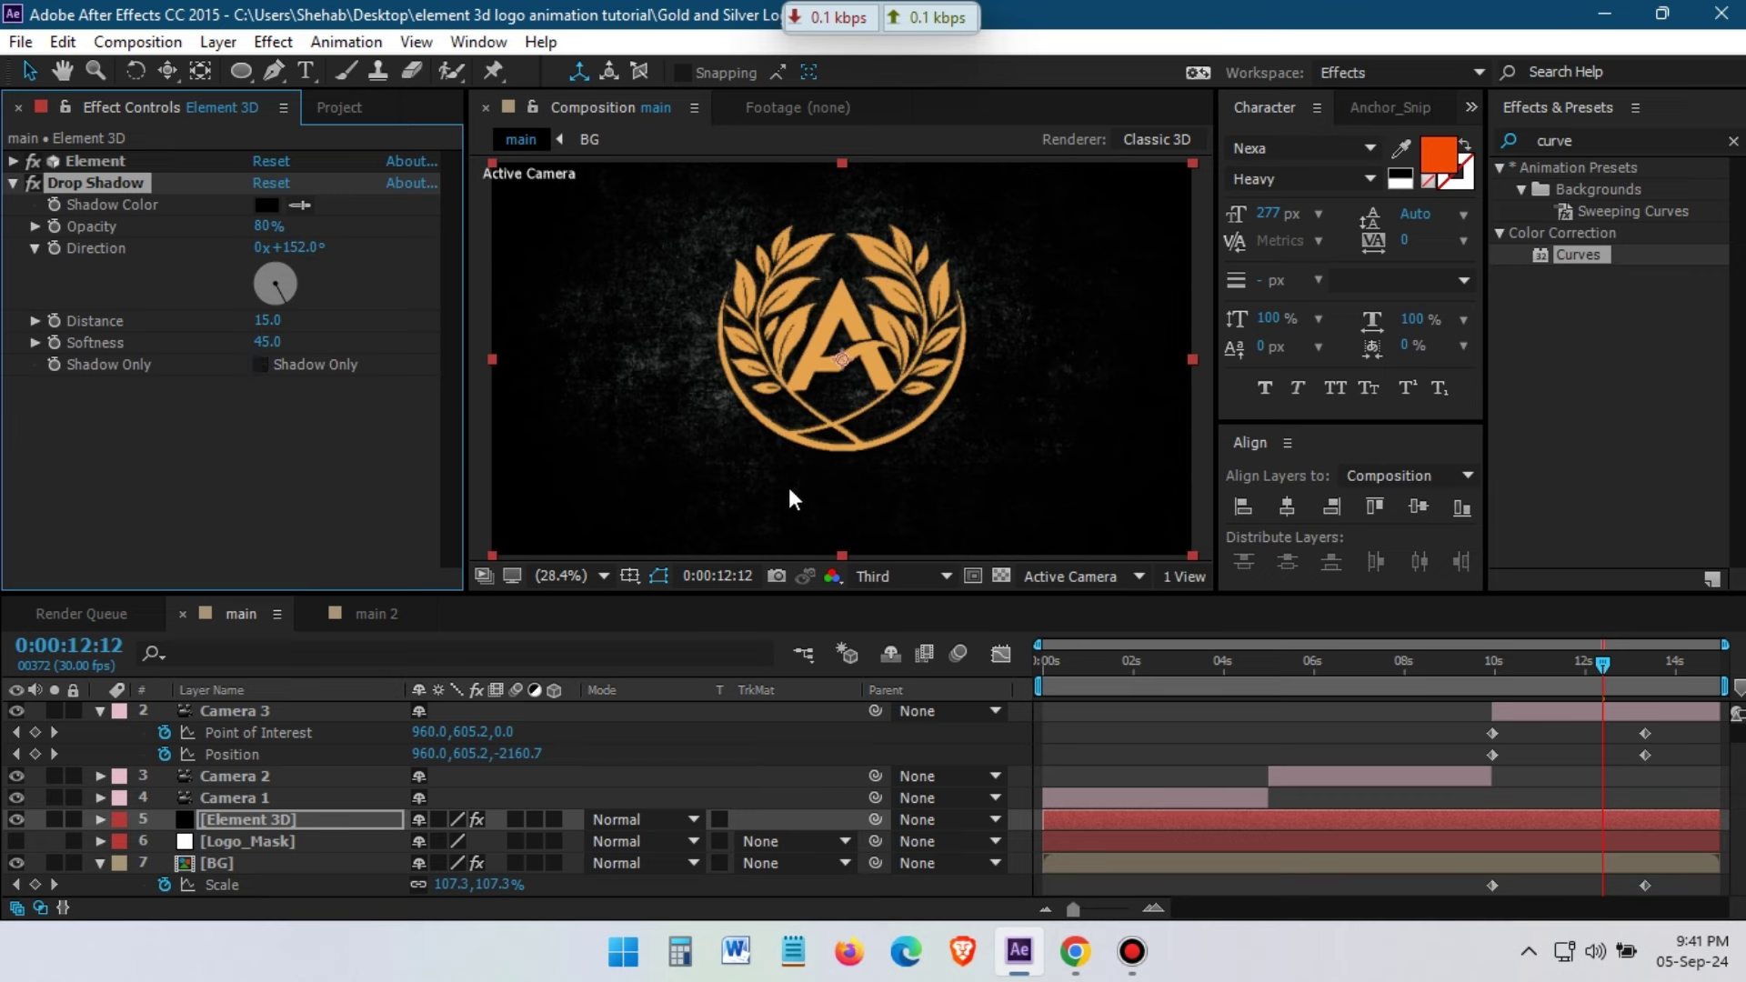
Keyframe the shadow opacity from 0% at 9:18 up to 80% at 9:28
drag(1584, 671, 1504, 677)
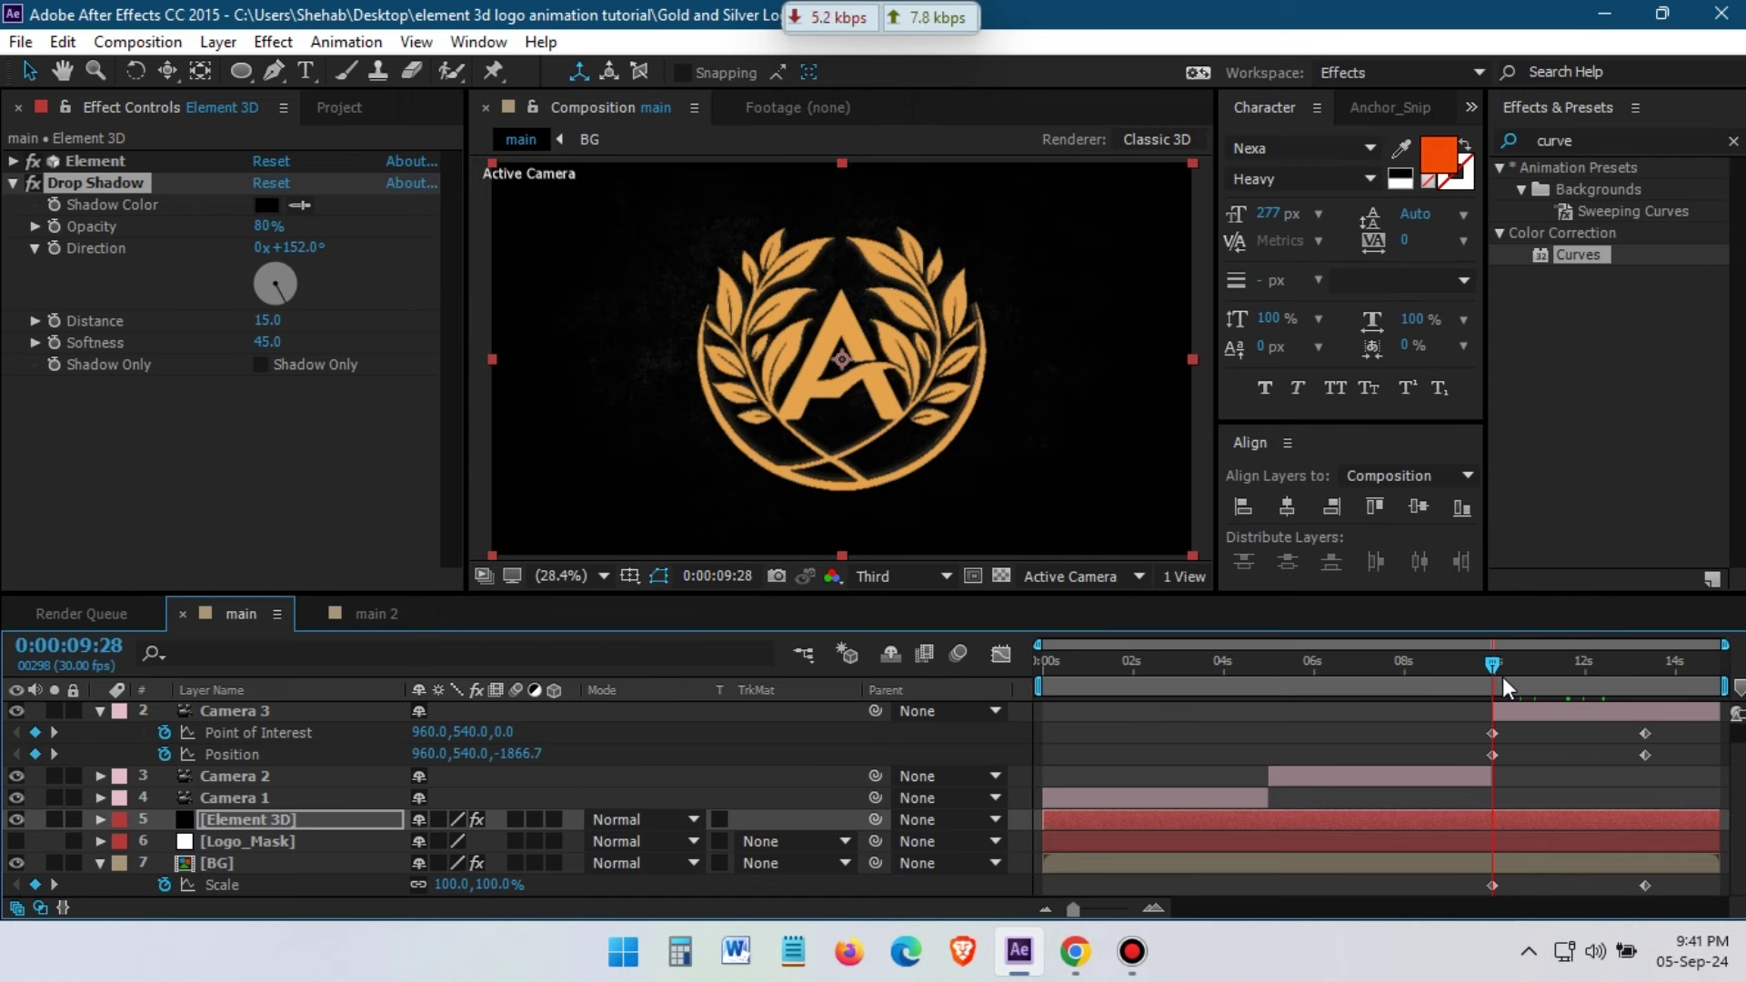
click(53, 226)
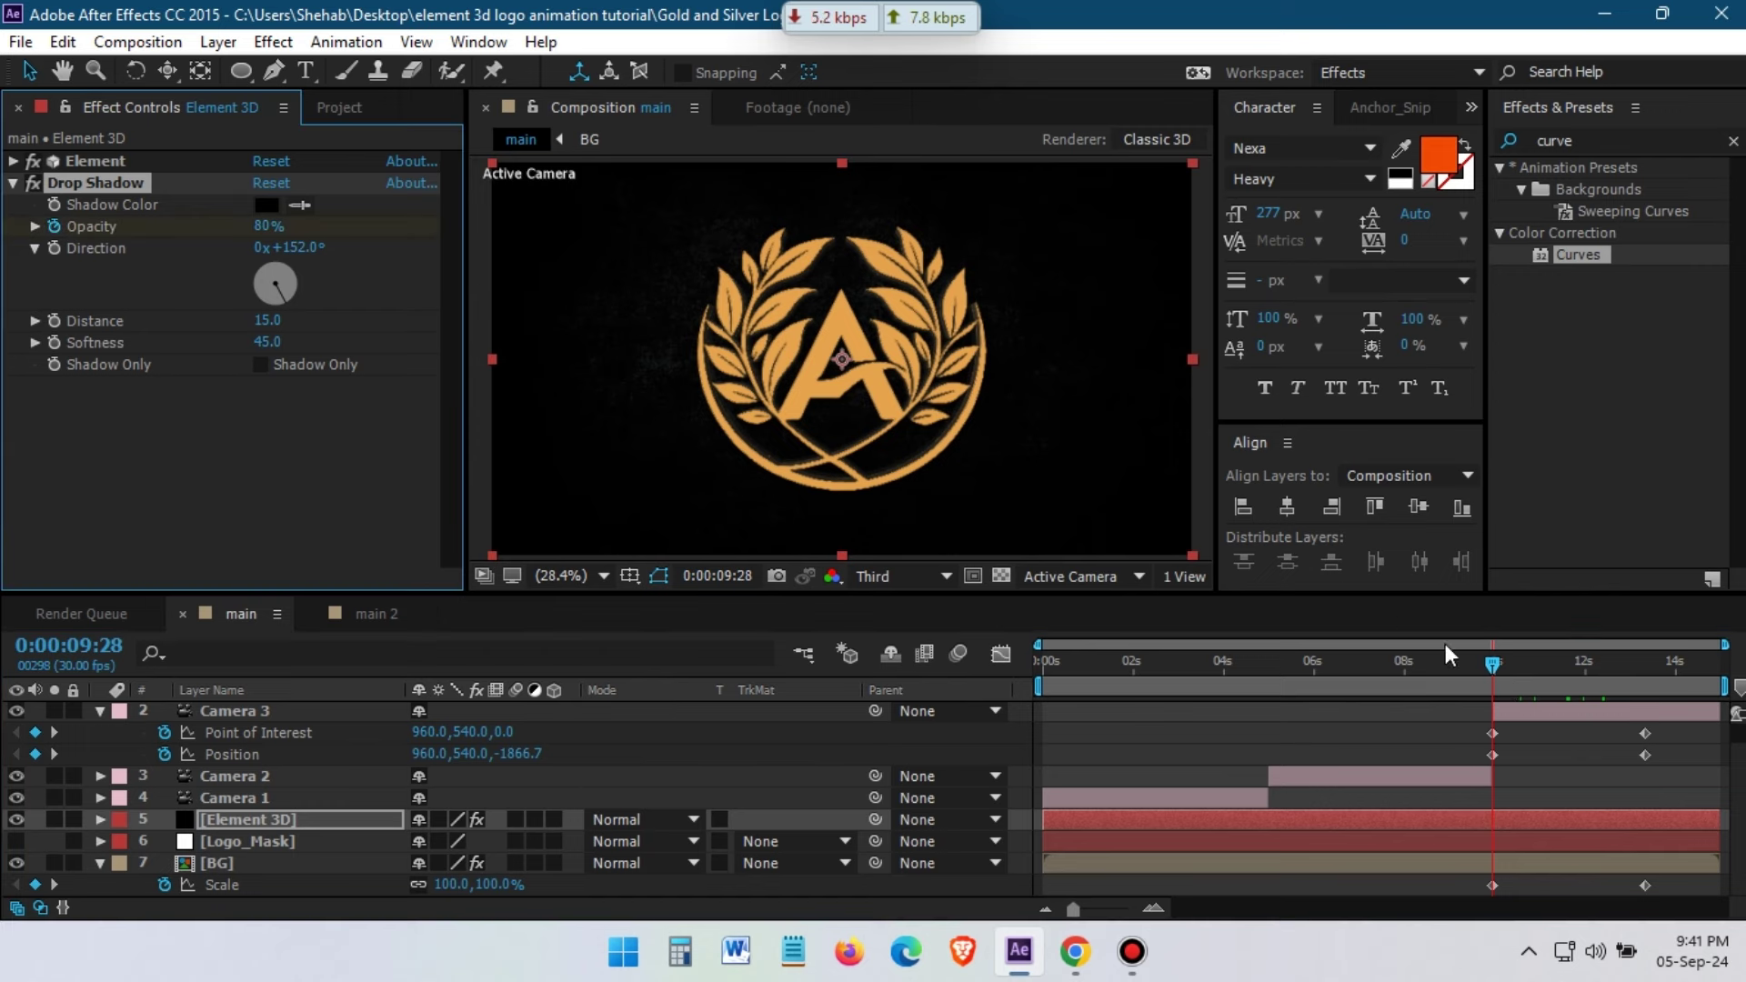
click(1476, 682)
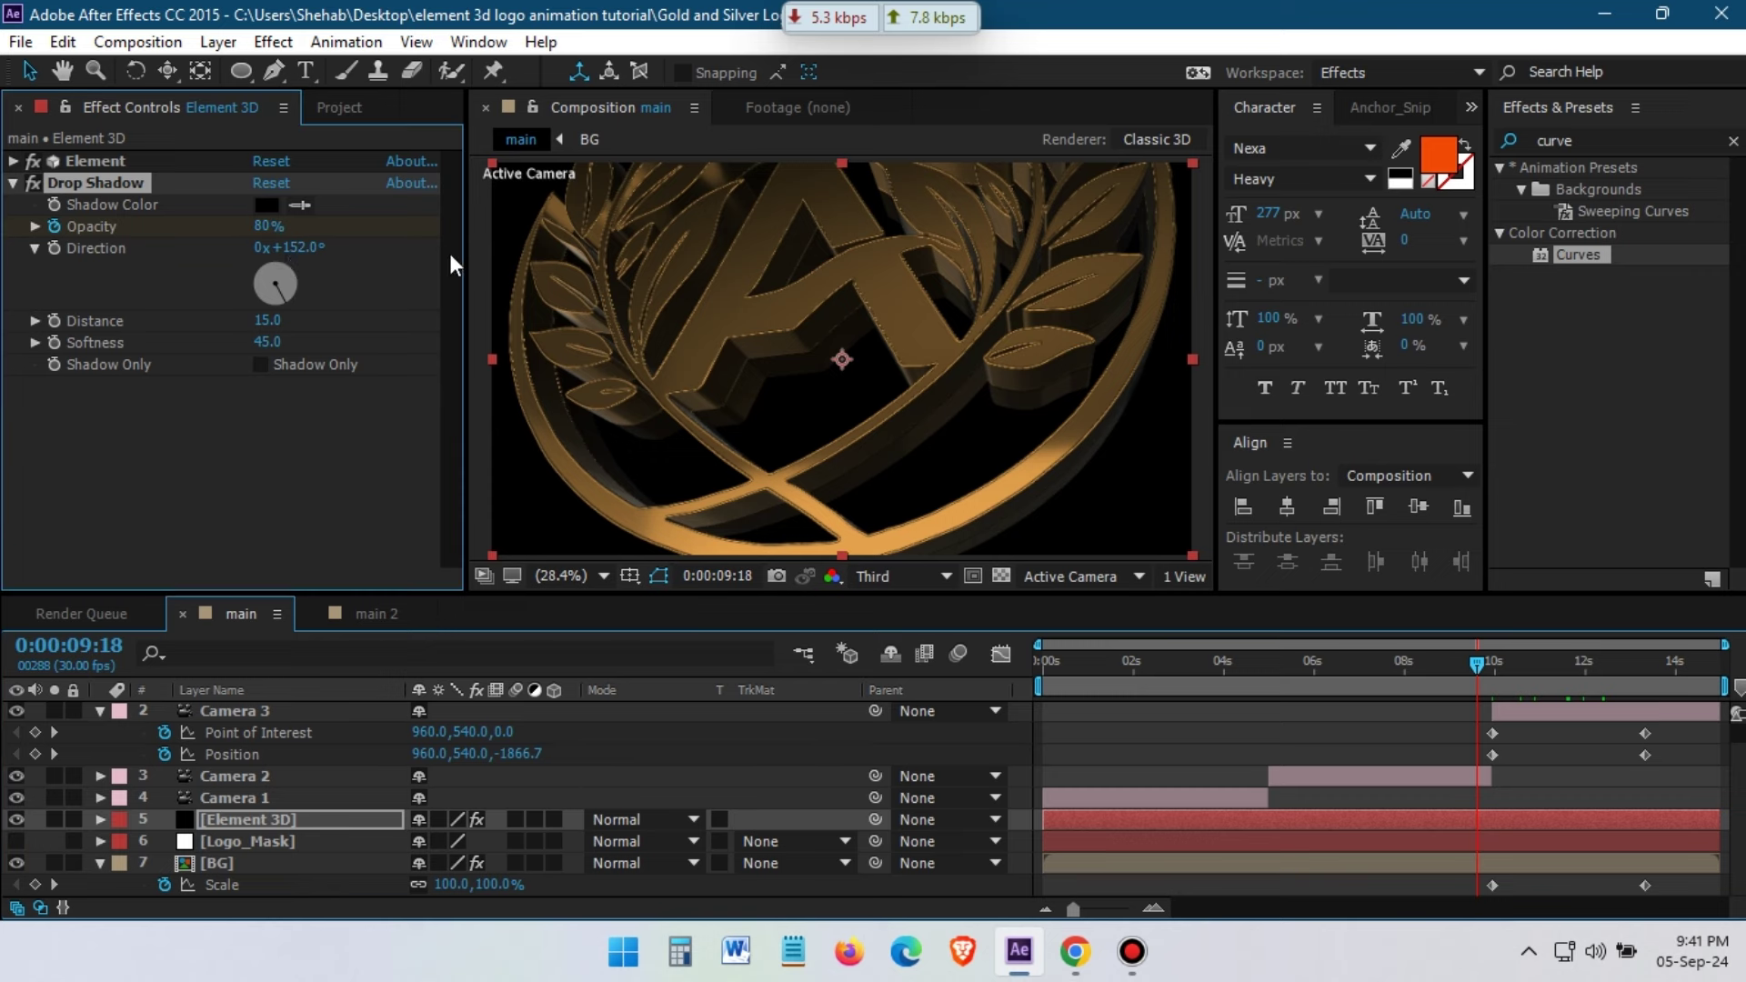
click(268, 226)
text(0)
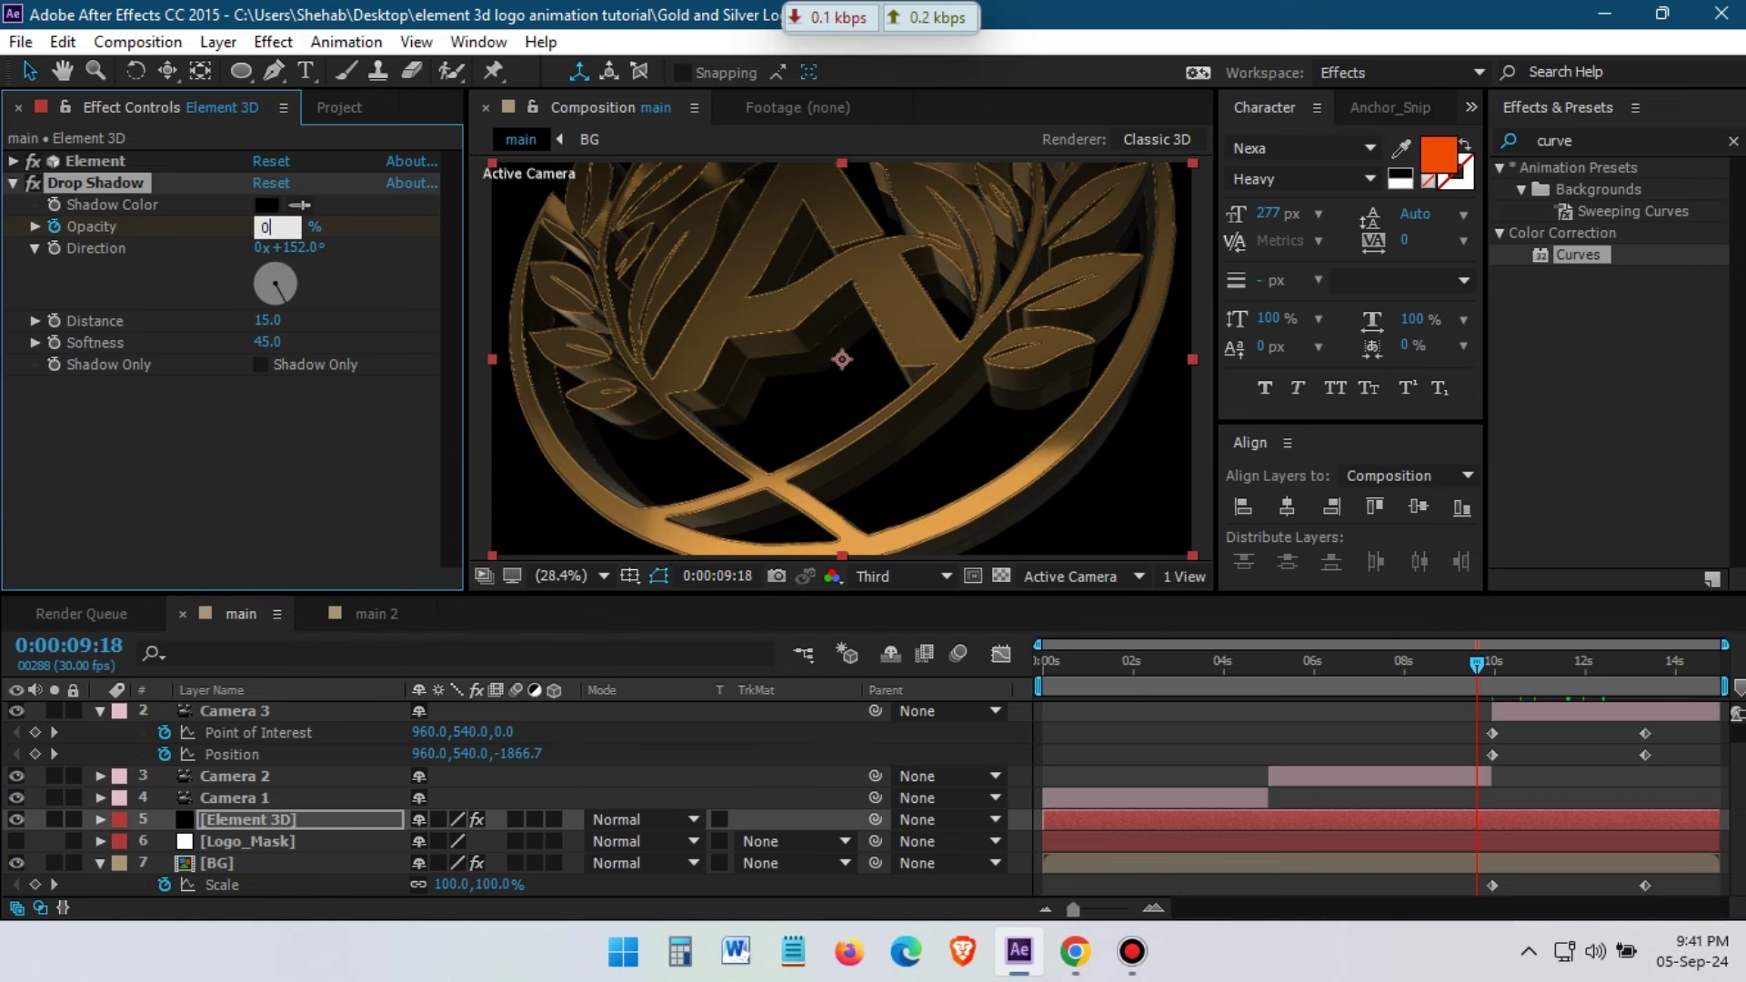
key(Return)
drag(1497, 680, 1515, 666)
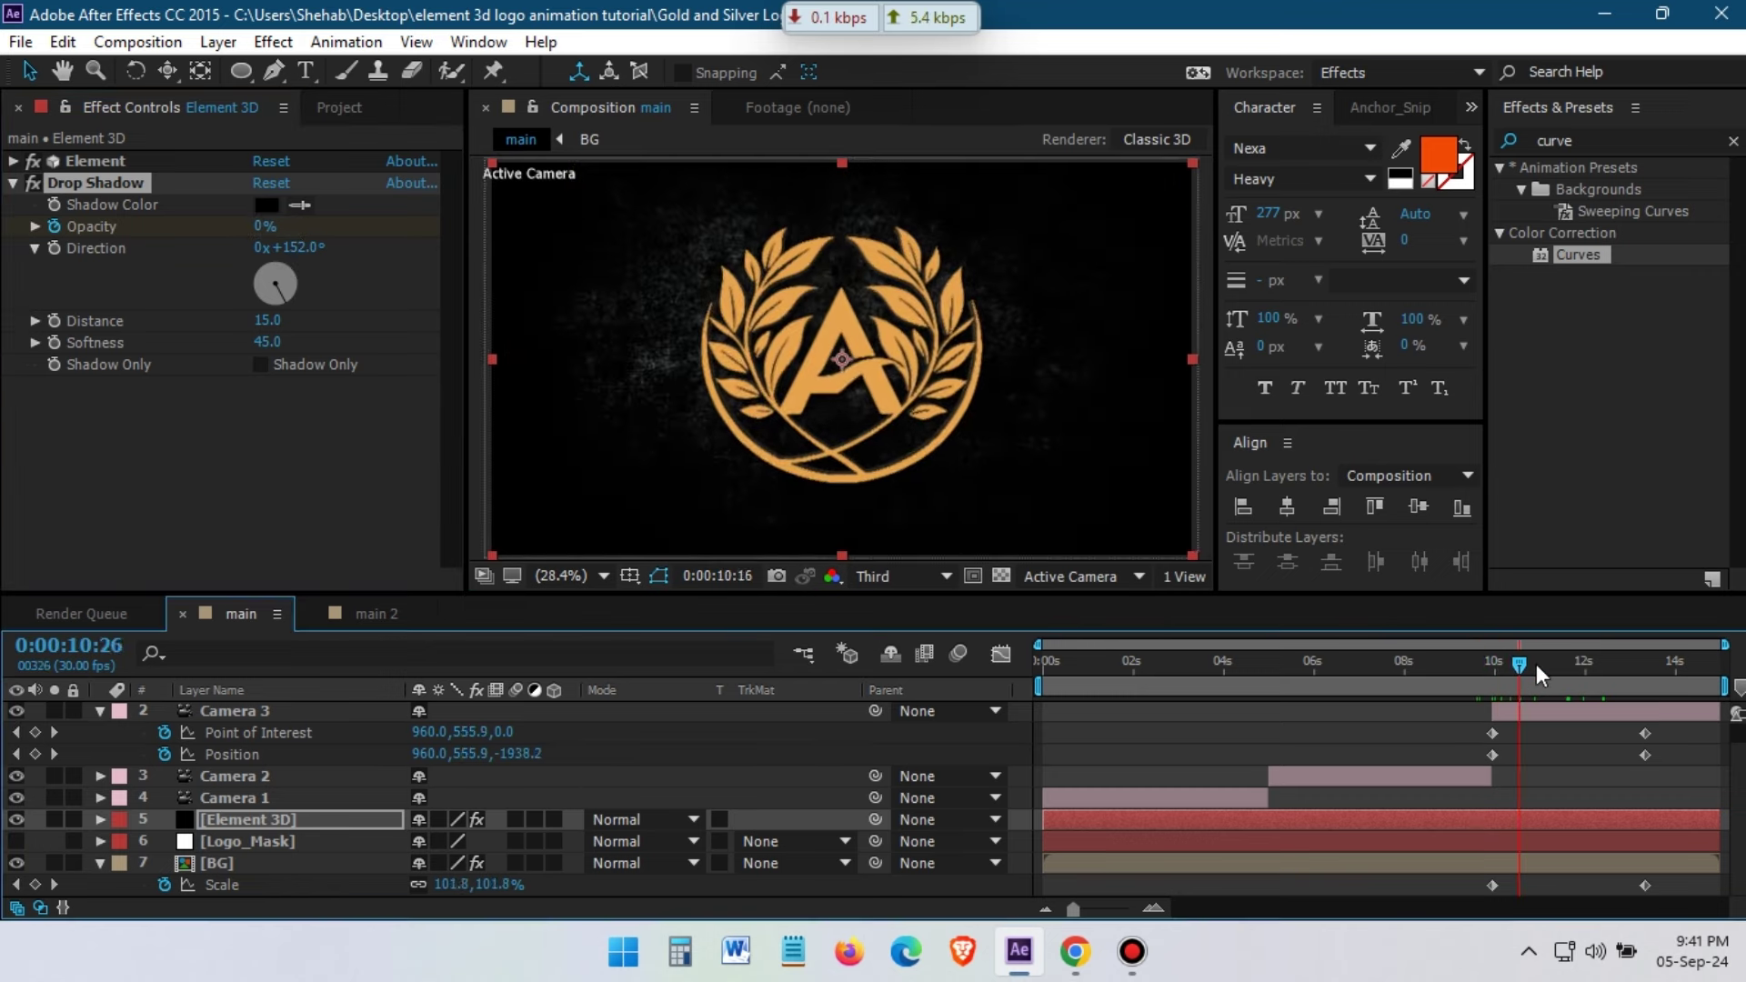
key(Home)
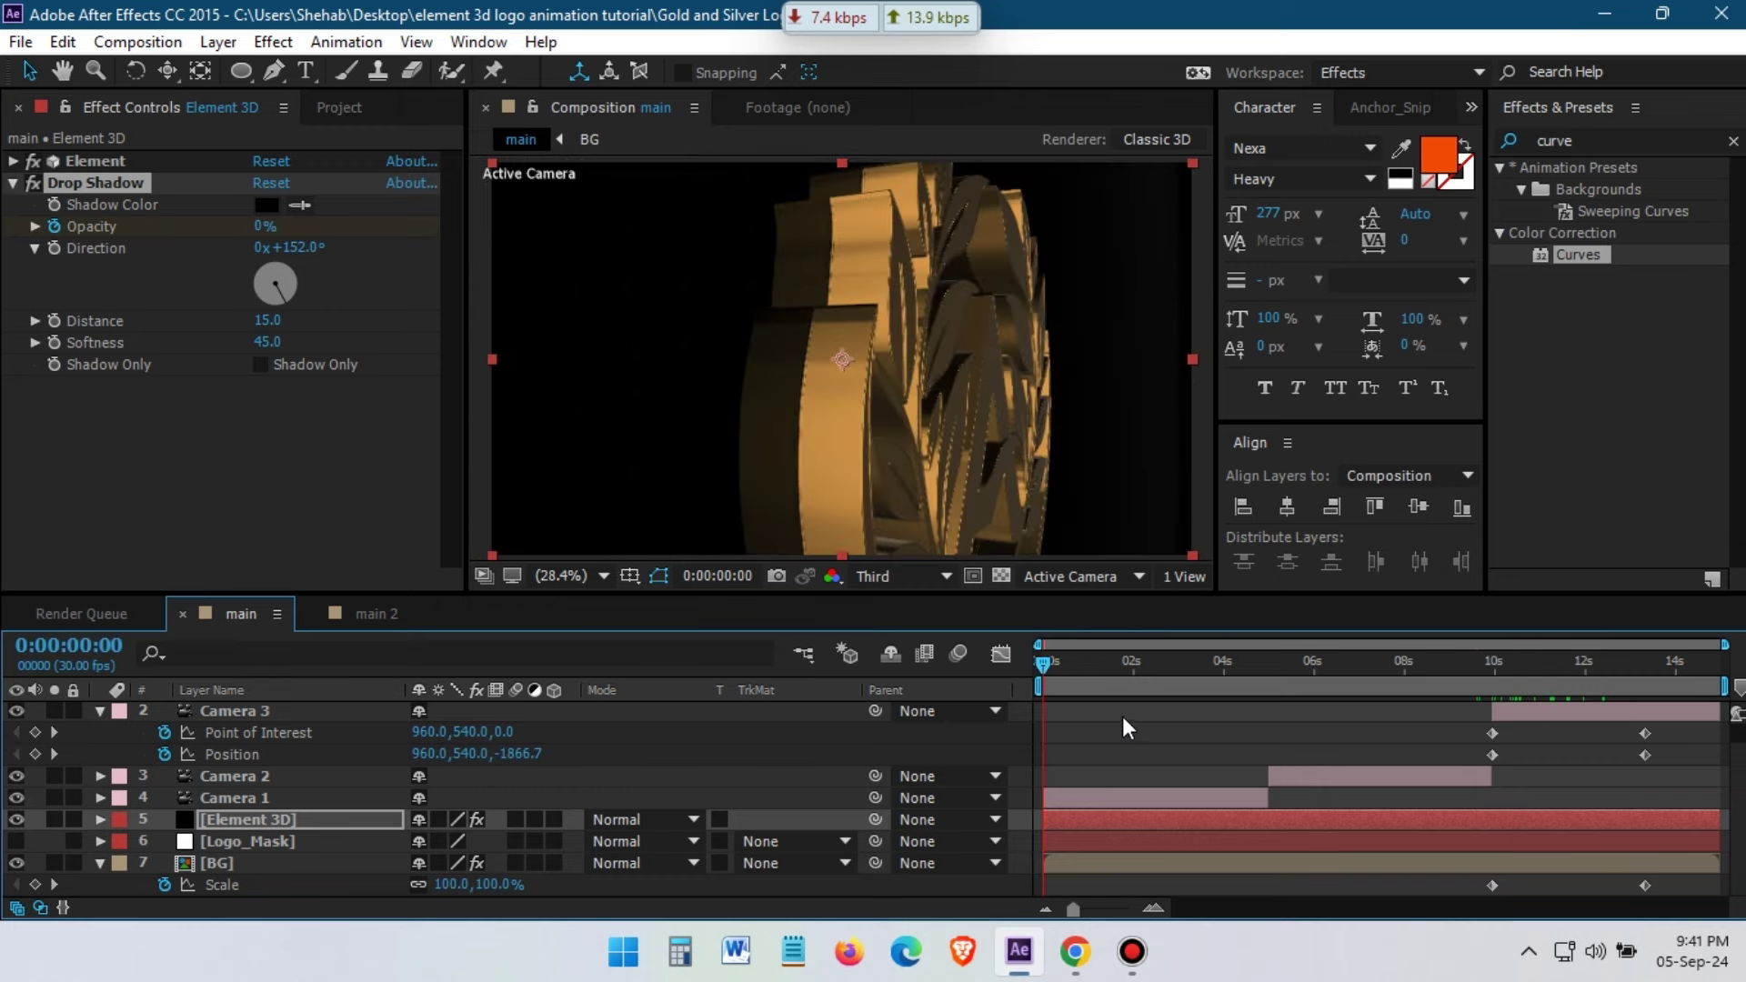
Preview the animation, hiding and re-showing the BG layer to check the logo
click(1132, 952)
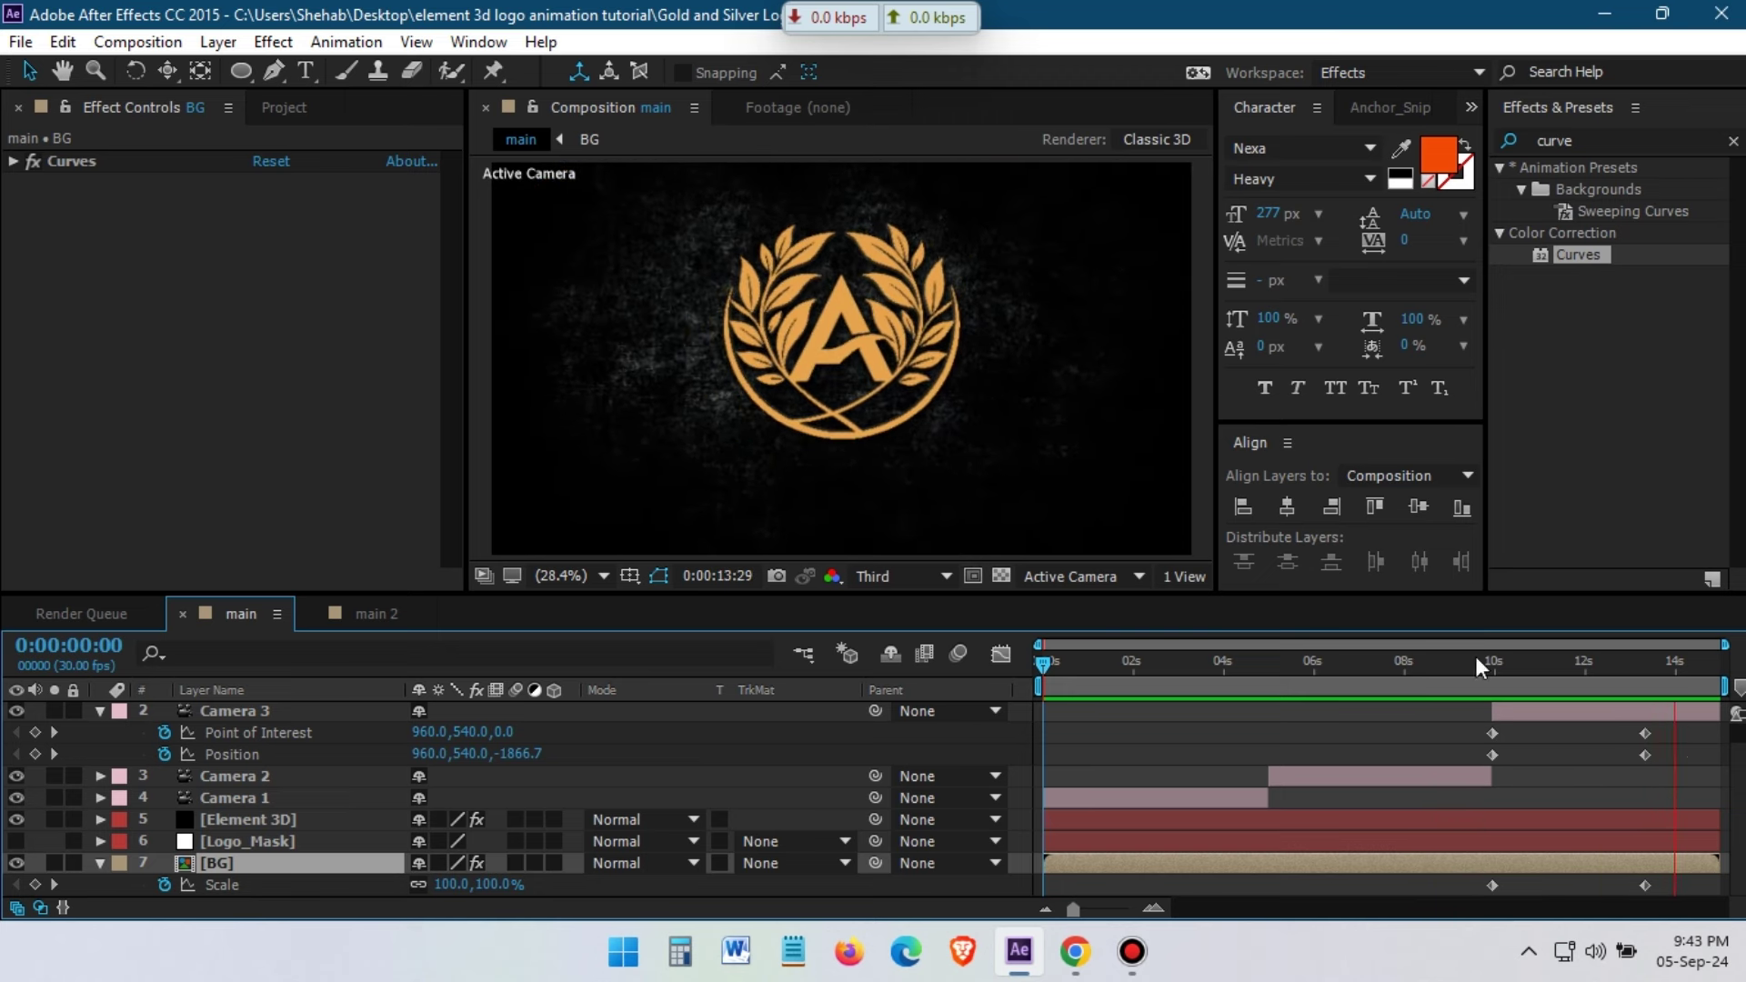
key(space)
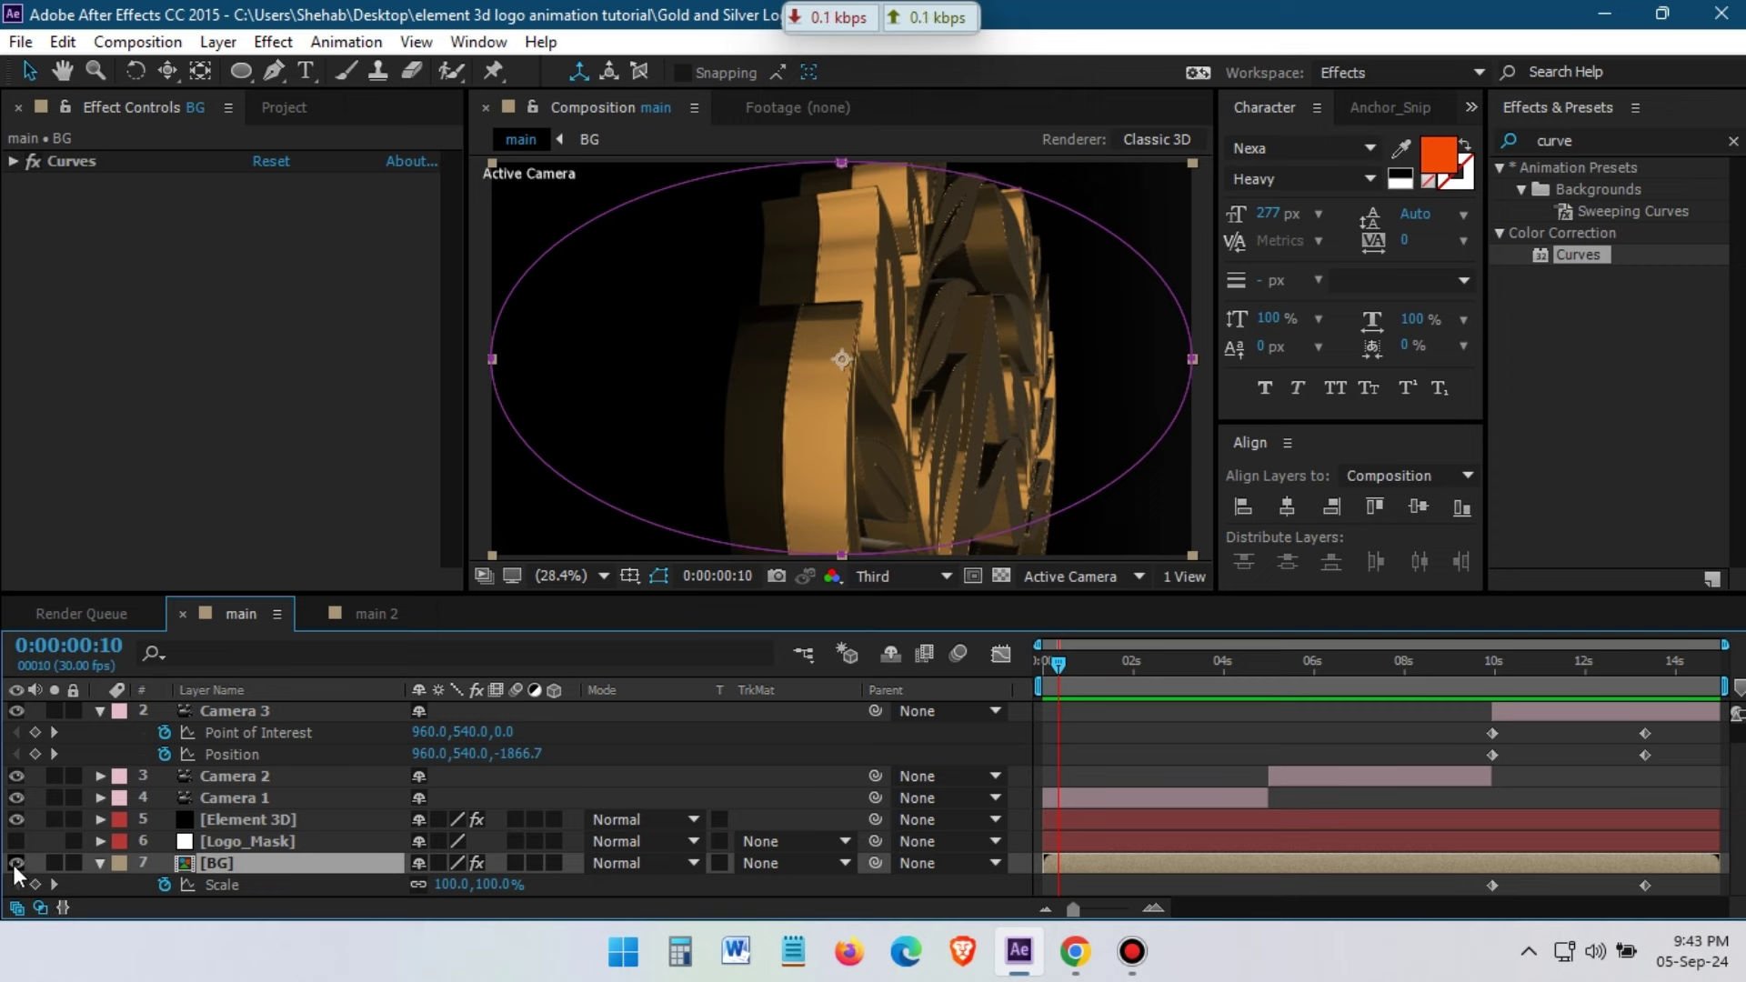
click(16, 862)
drag(1082, 678, 1577, 691)
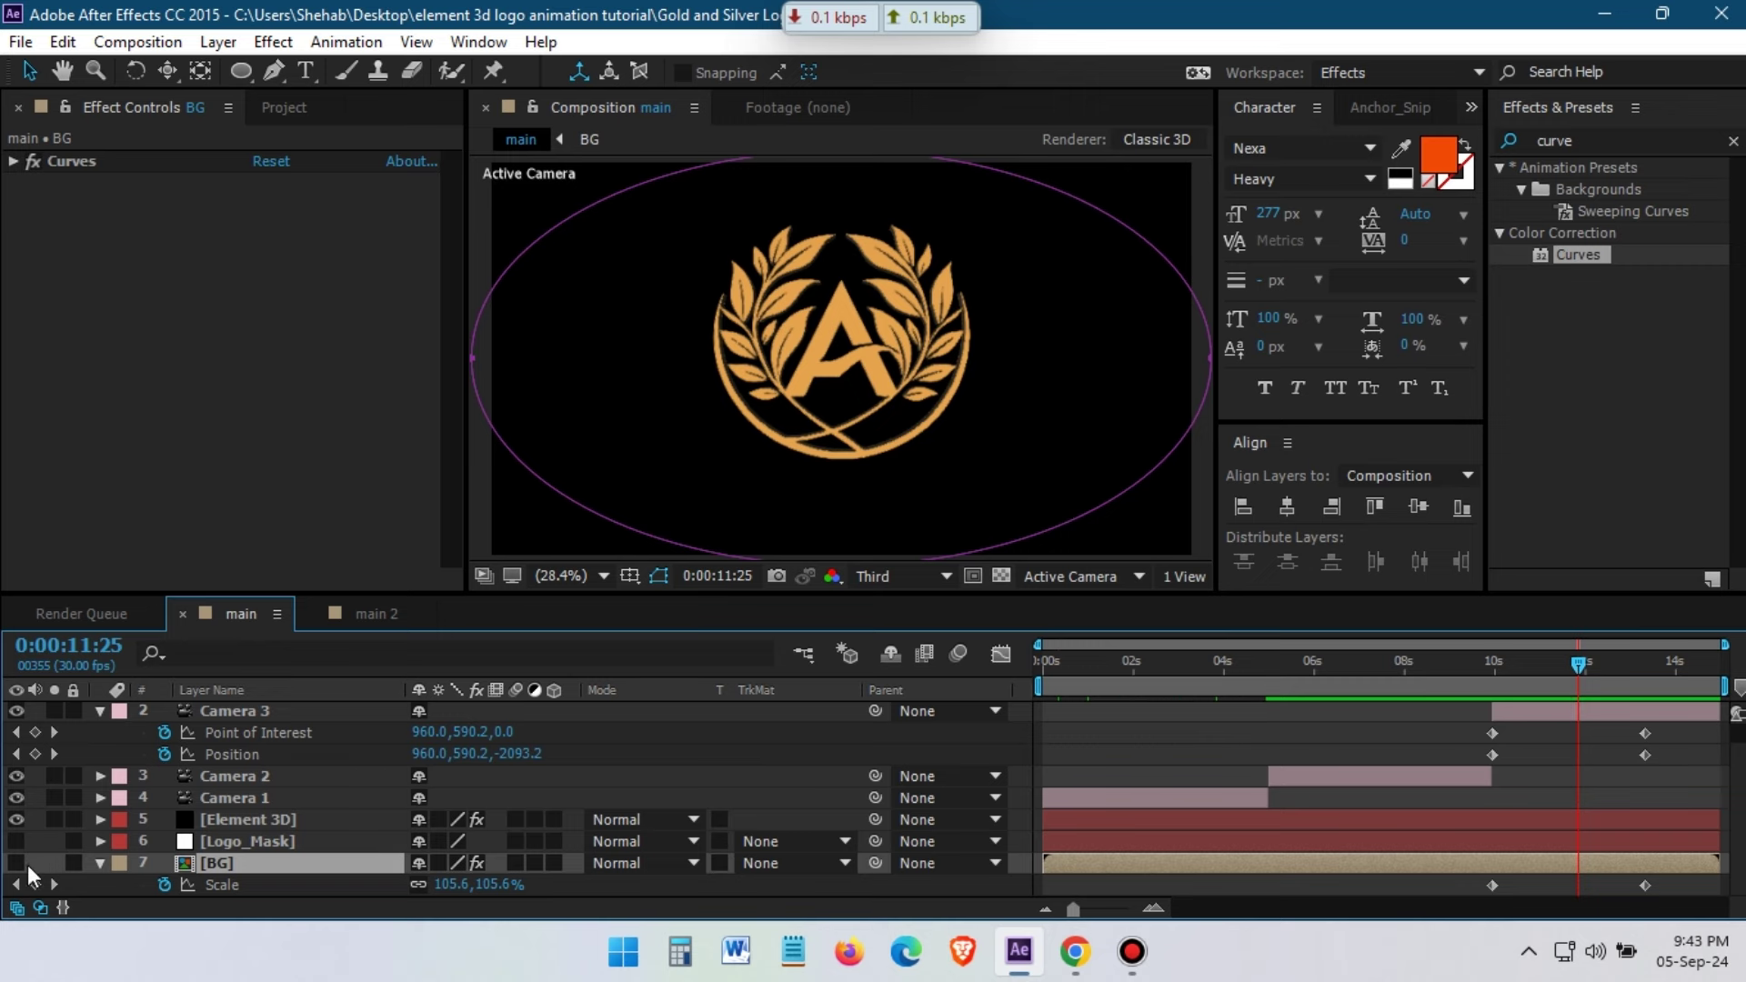
click(16, 863)
drag(1471, 683, 1269, 684)
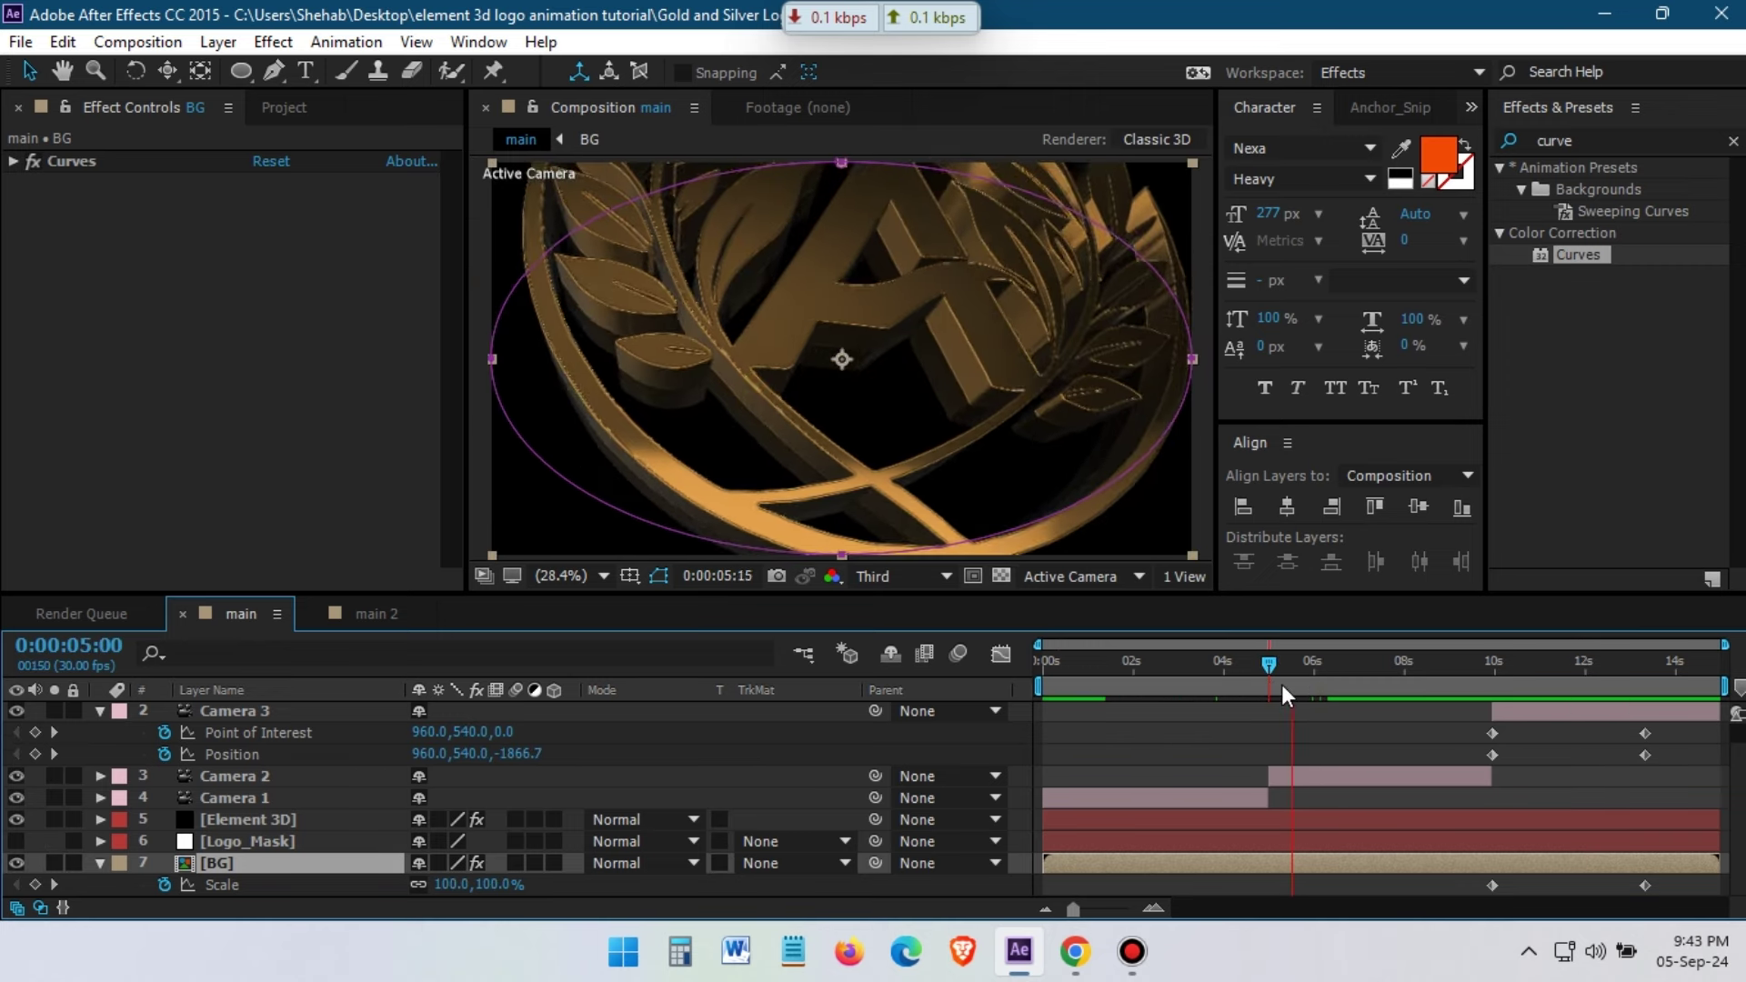
Add a new solid named 'black' above the Curves layer
click(100, 711)
click(228, 712)
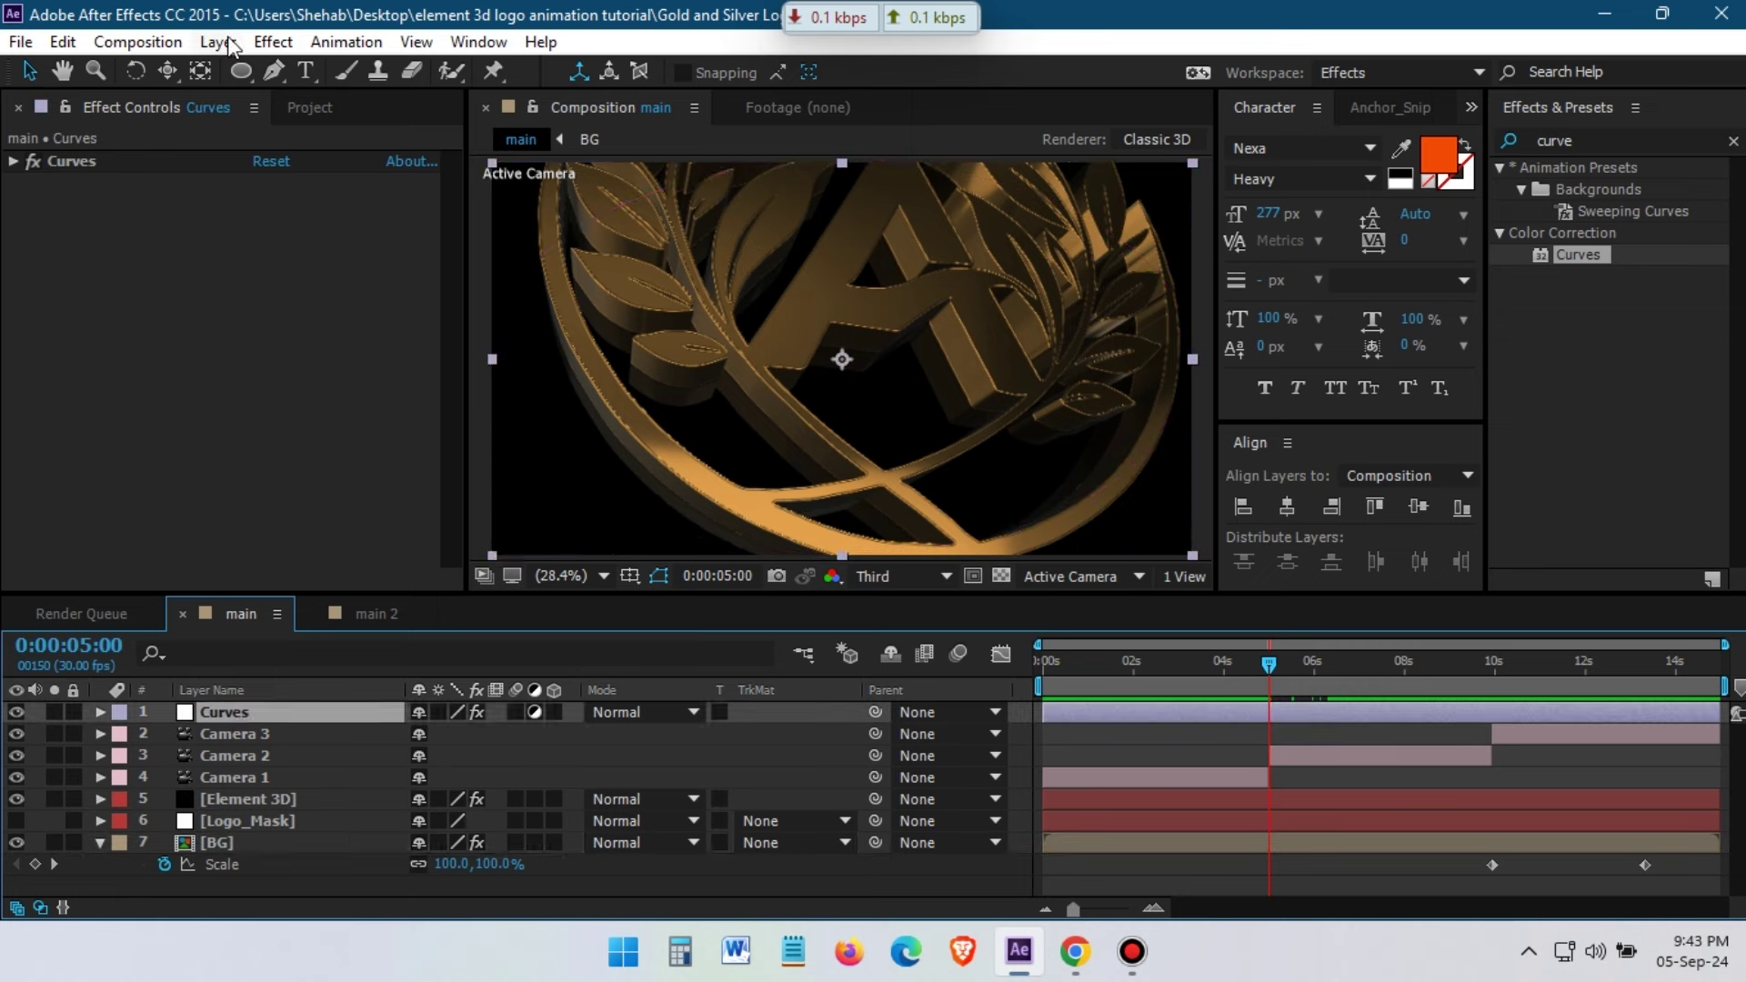
click(220, 41)
mouse_move(364, 23)
click(782, 51)
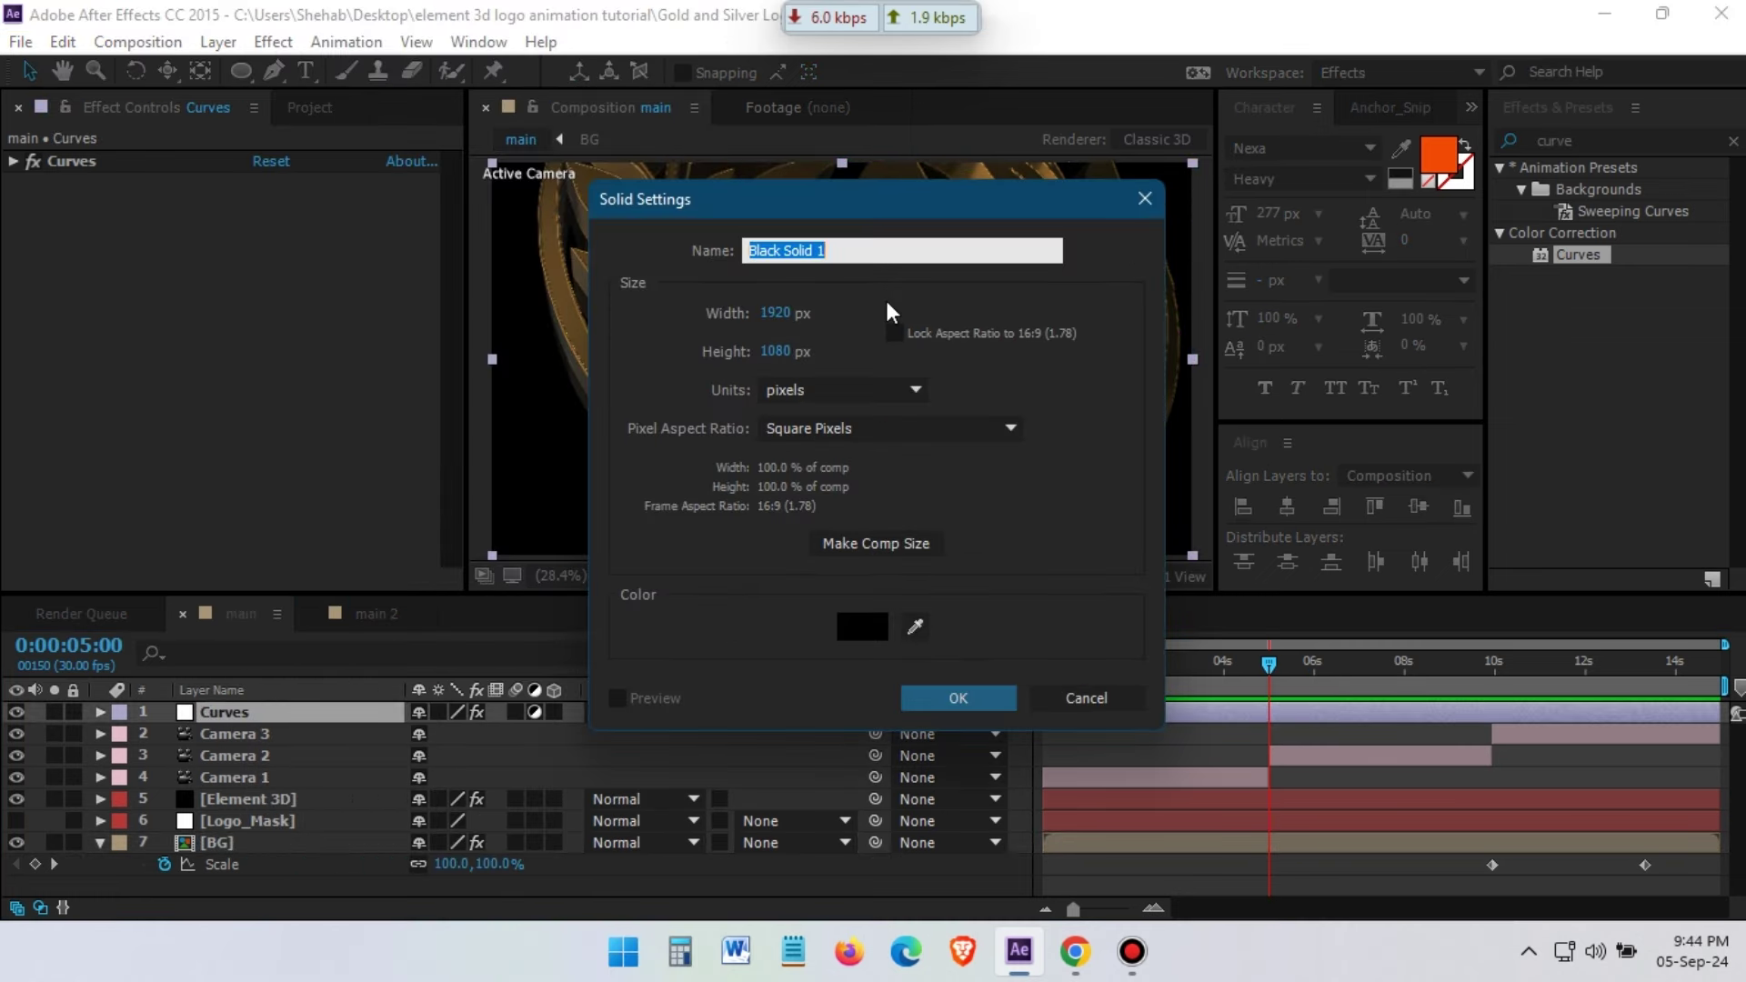
text(black)
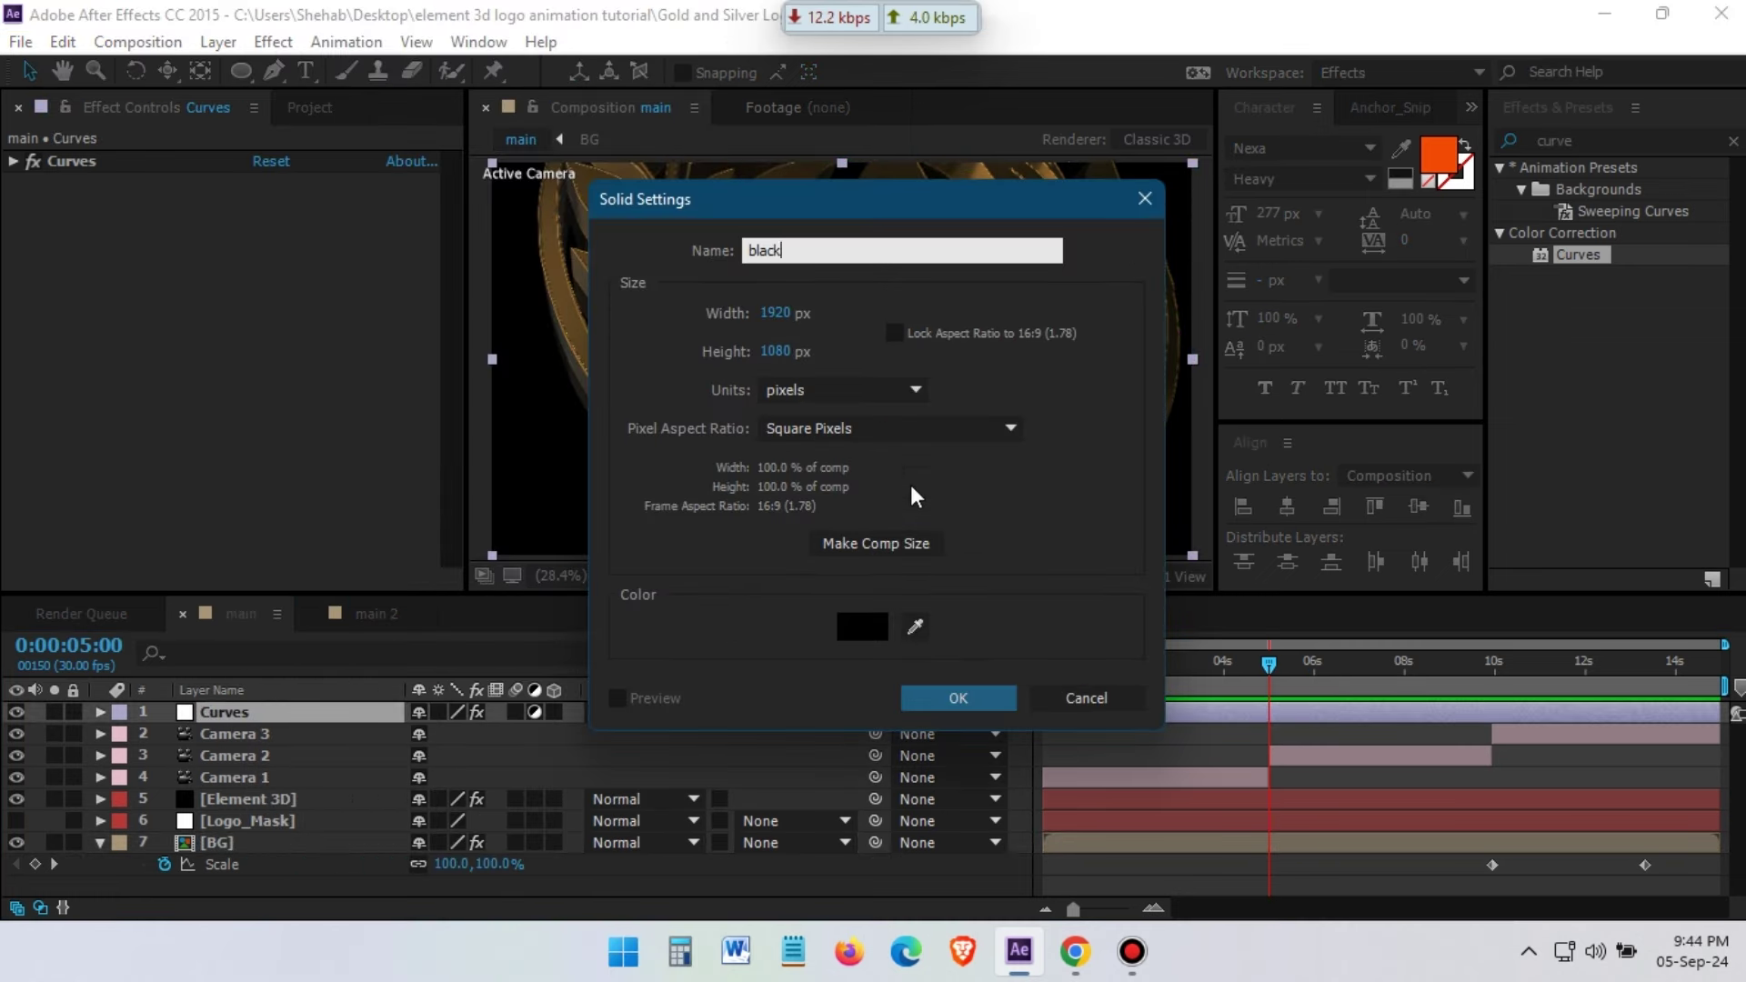
click(950, 697)
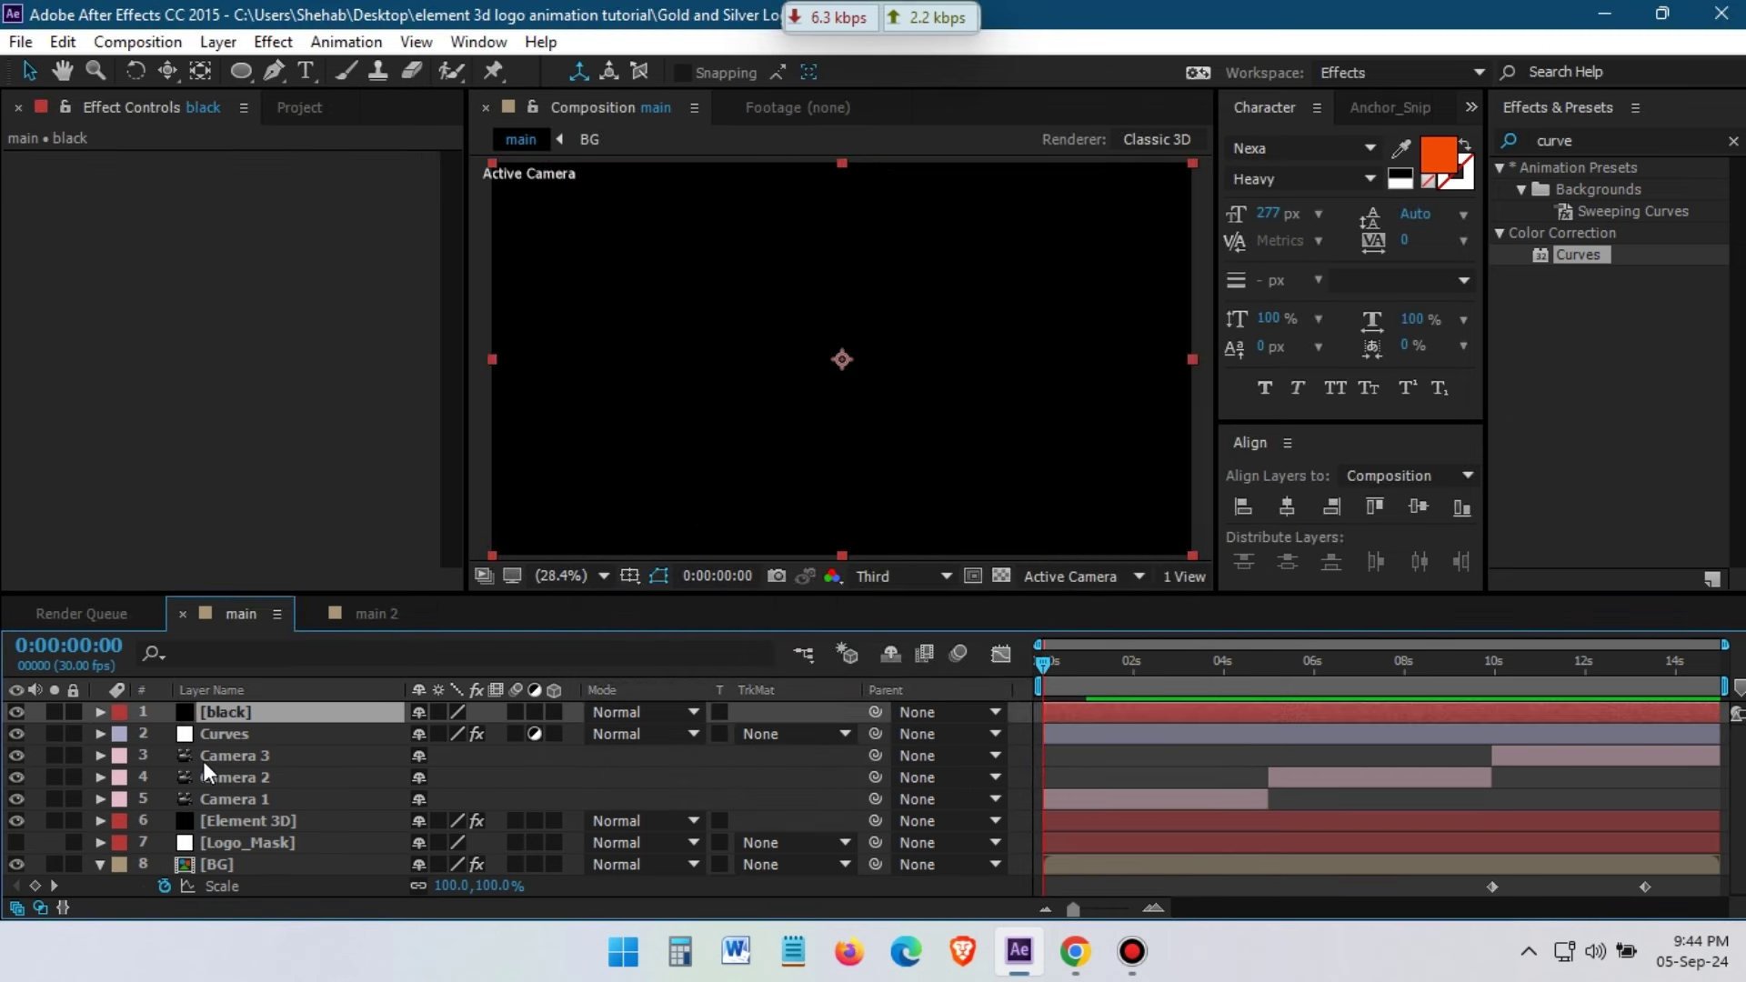
Keyframe the black solid's opacity to 0% at 0:10
key(t)
click(163, 733)
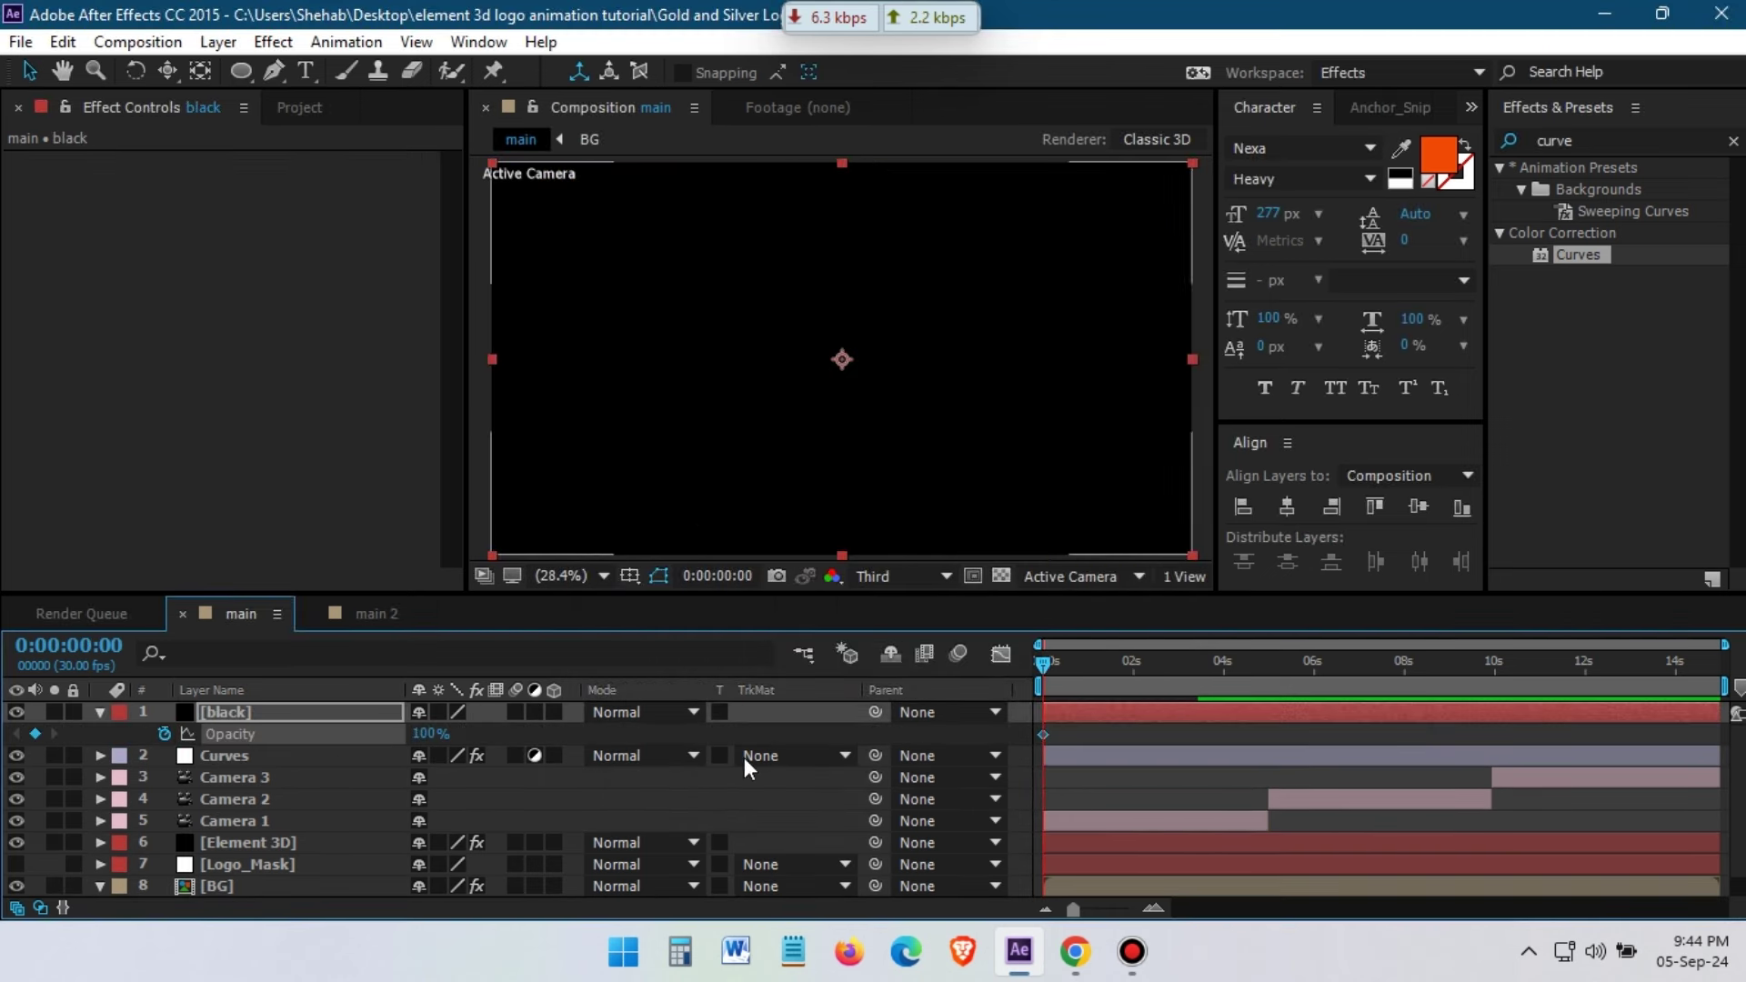
click(1059, 684)
click(431, 734)
text(0)
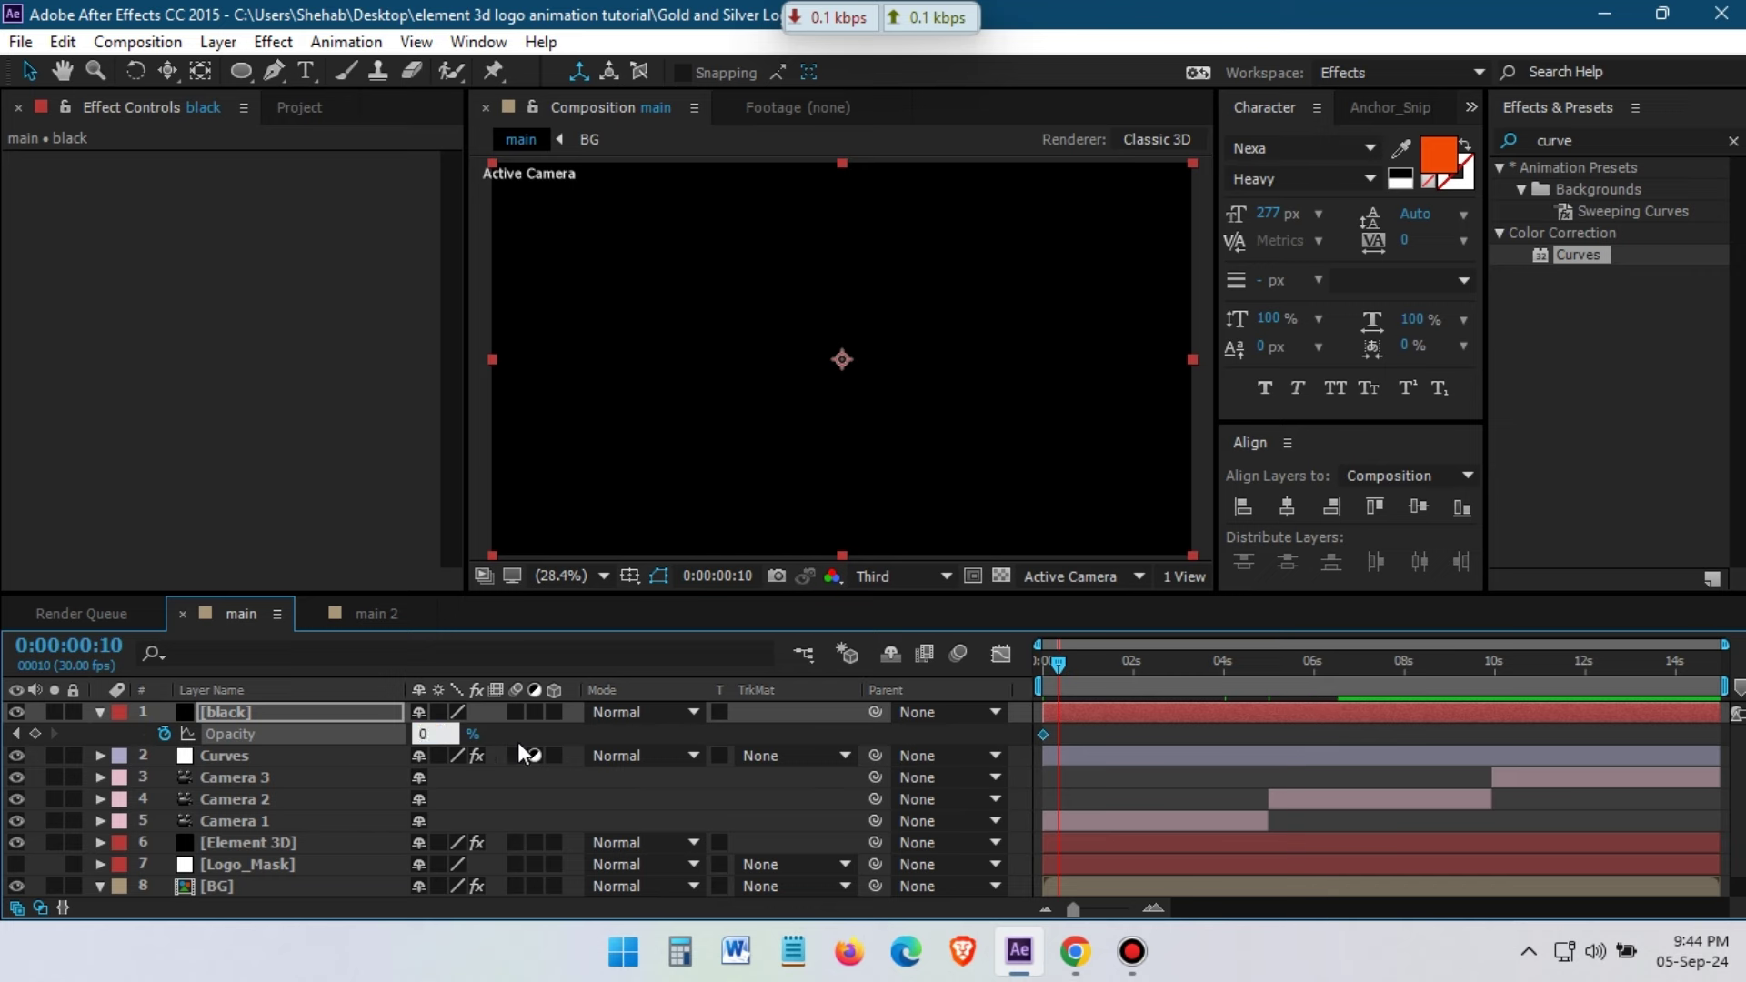
key(Return)
Flash the black solid 0%, 100%, 0% around the first camera cut at 4:29
drag(1059, 664, 1270, 693)
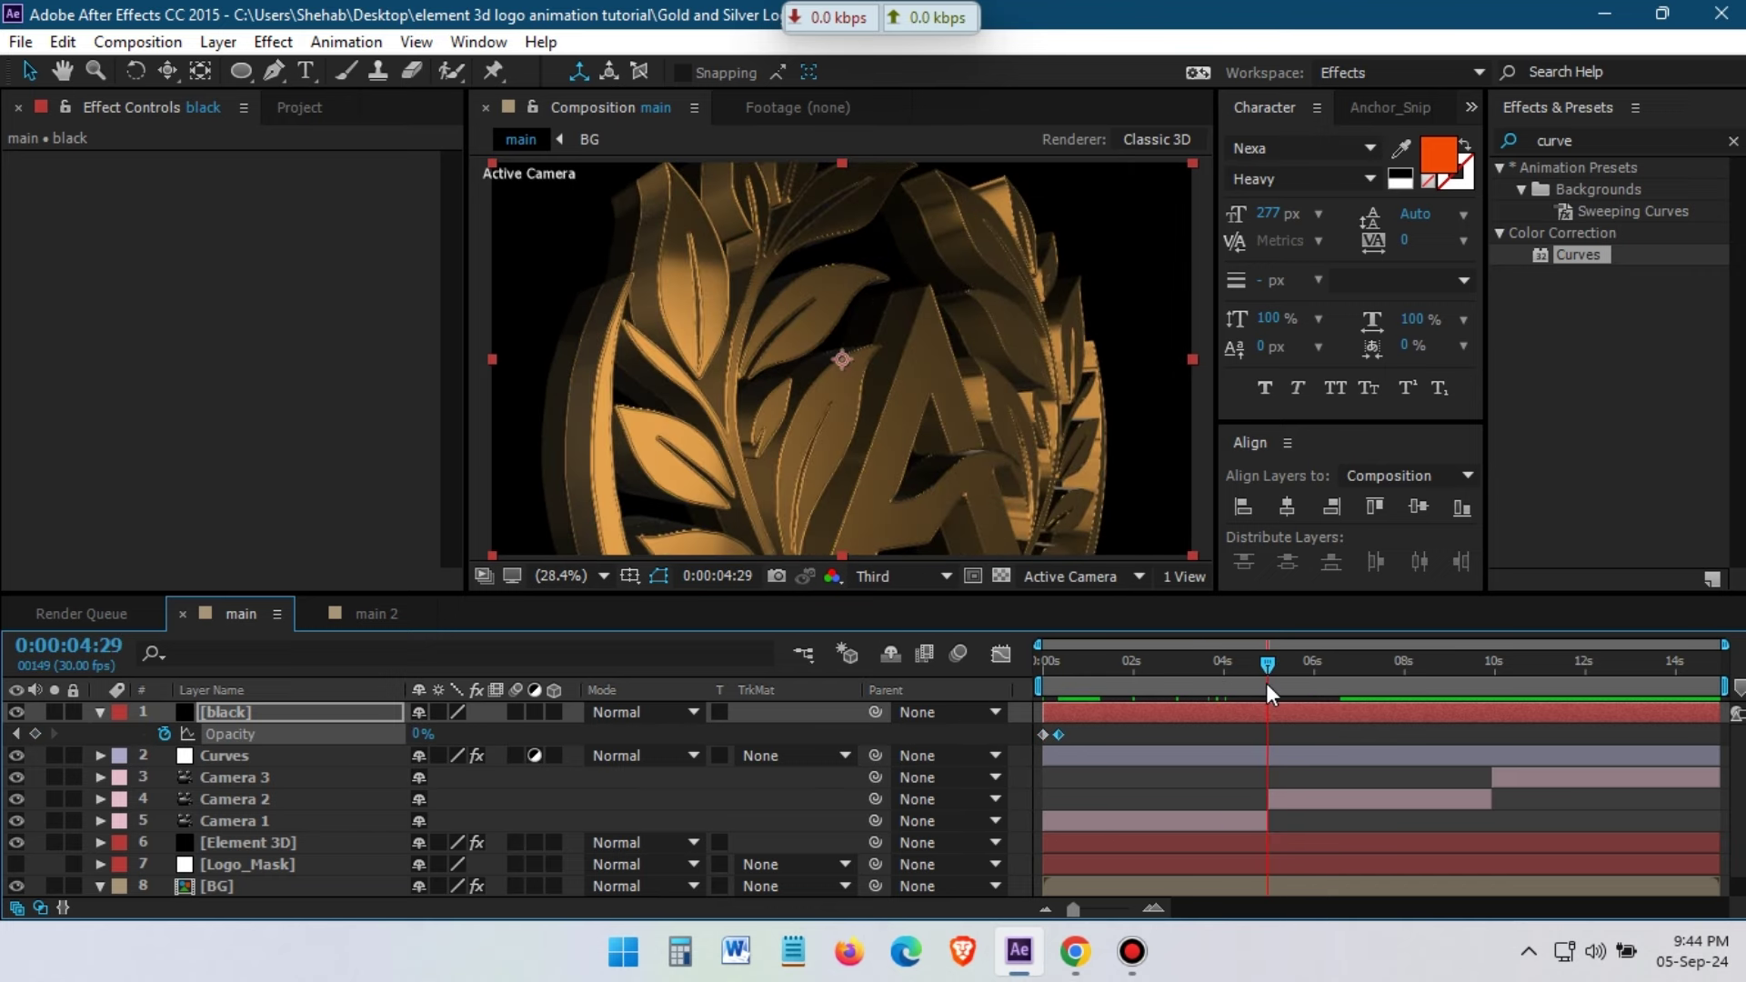
click(1253, 665)
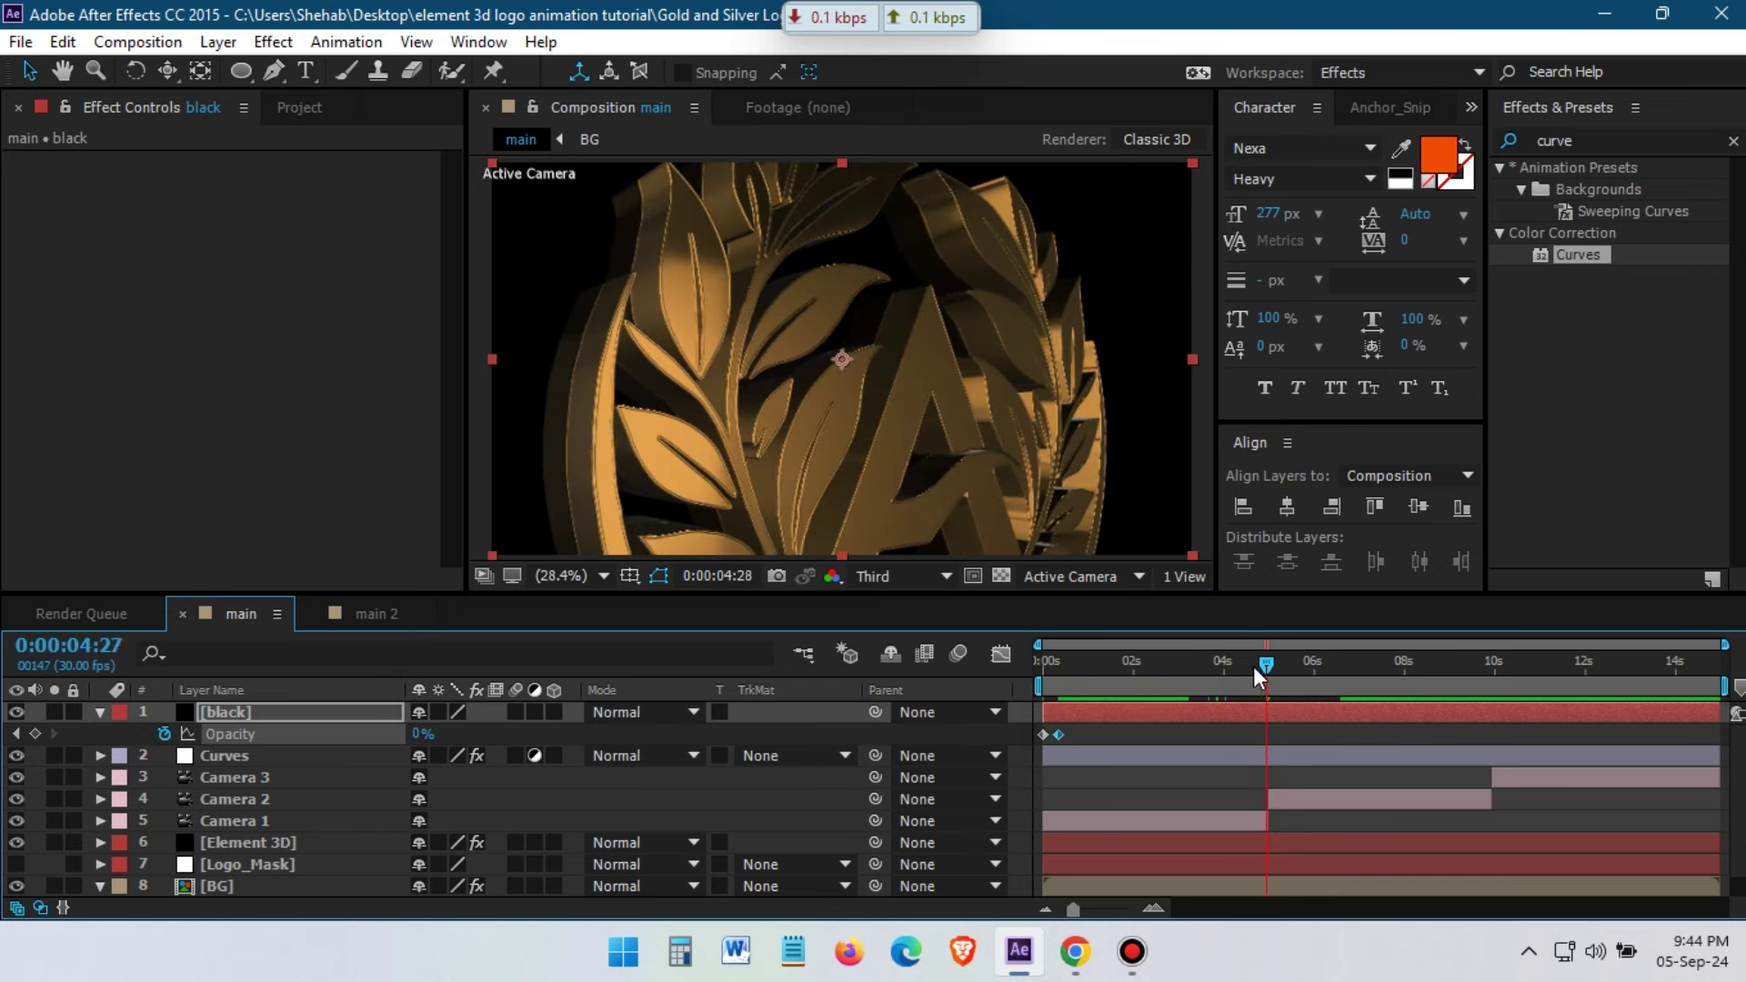
drag(1252, 668, 1242, 667)
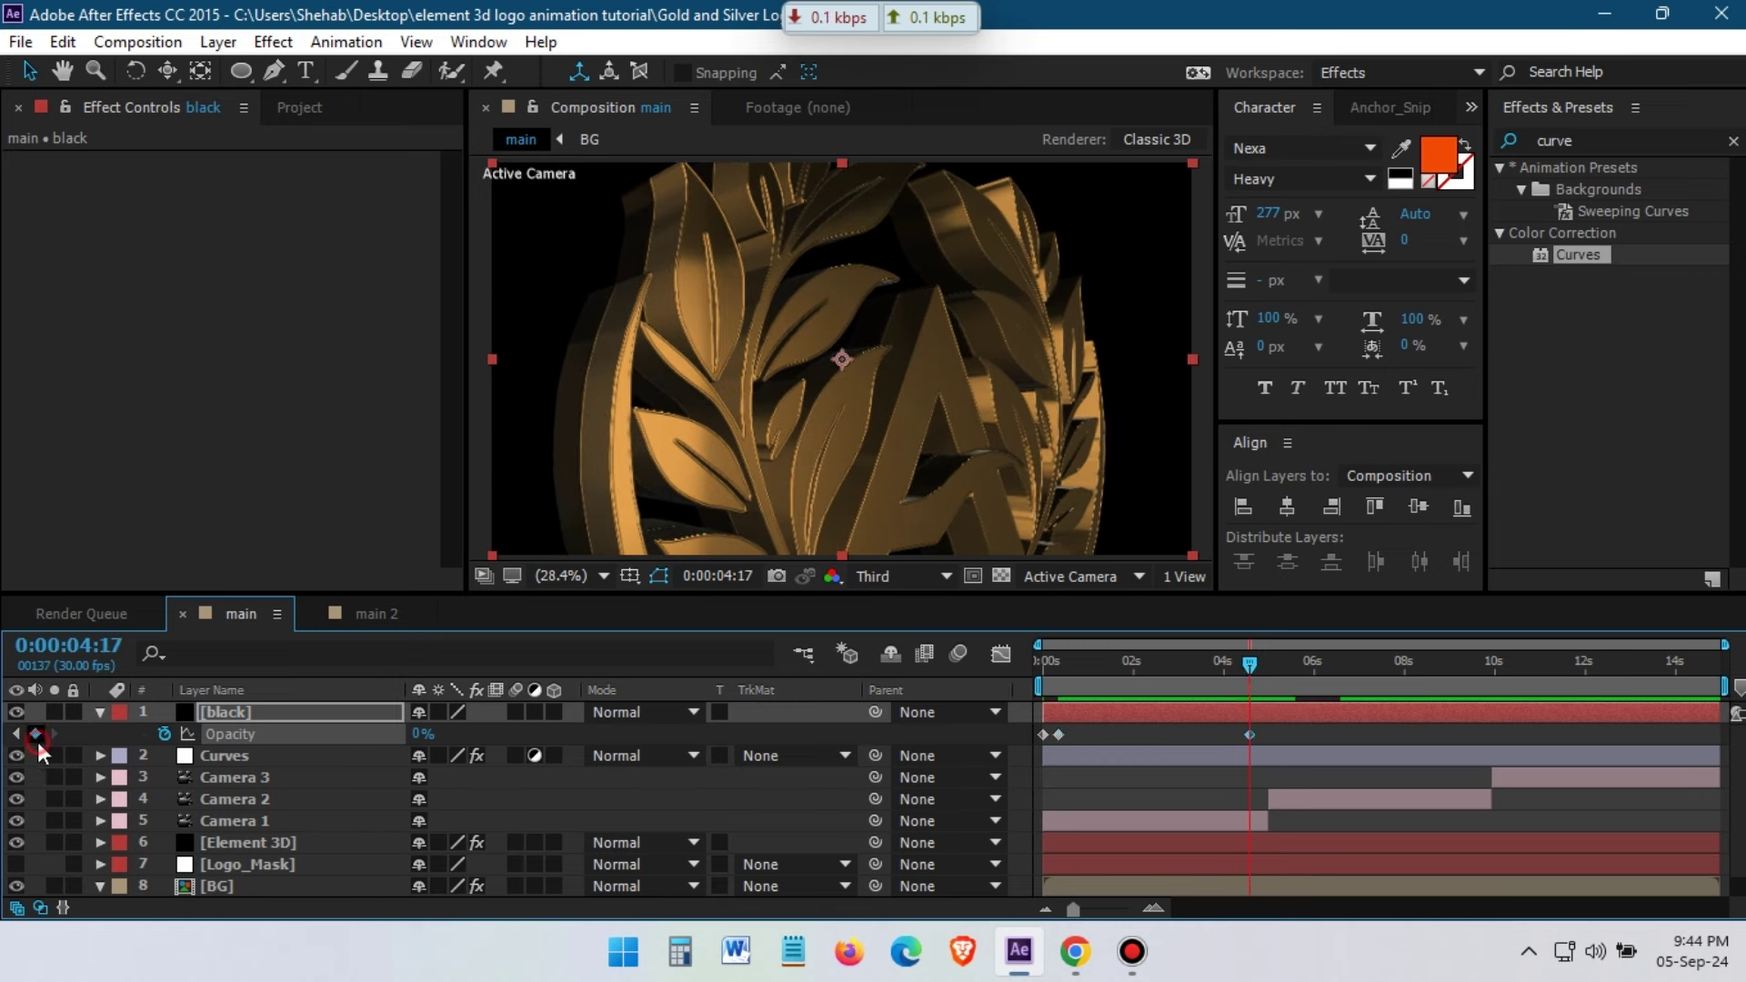
drag(1251, 668, 1268, 672)
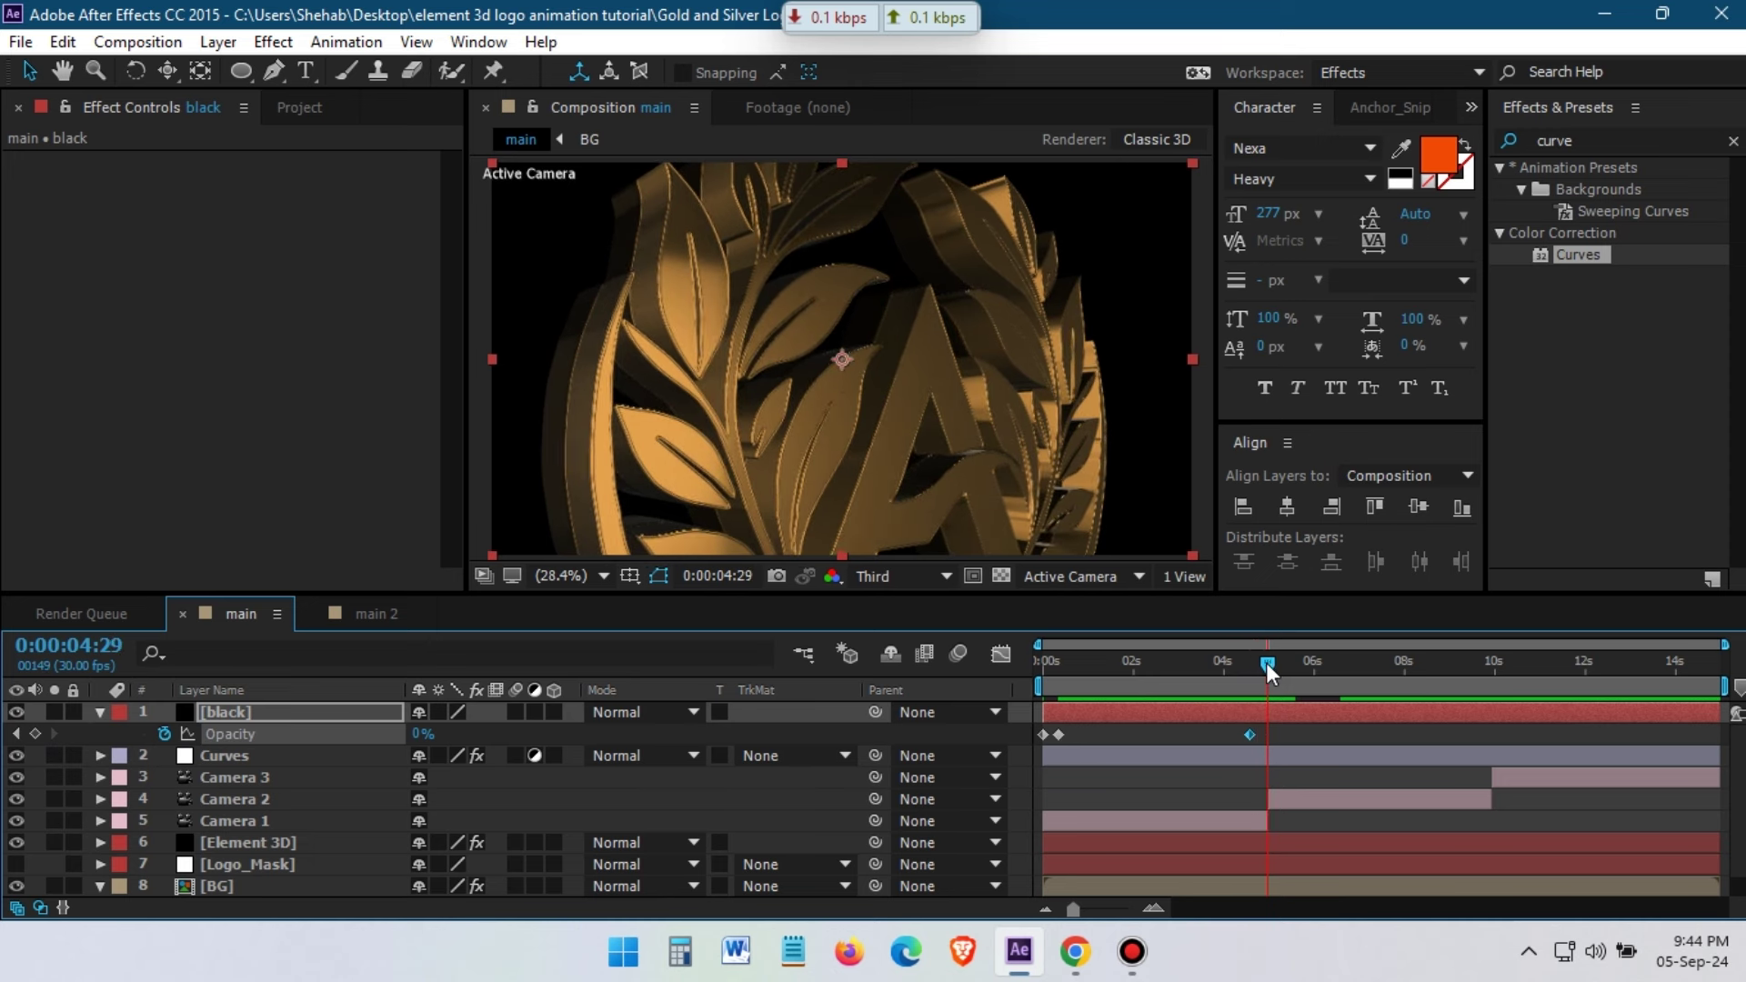
drag(442, 736, 732, 728)
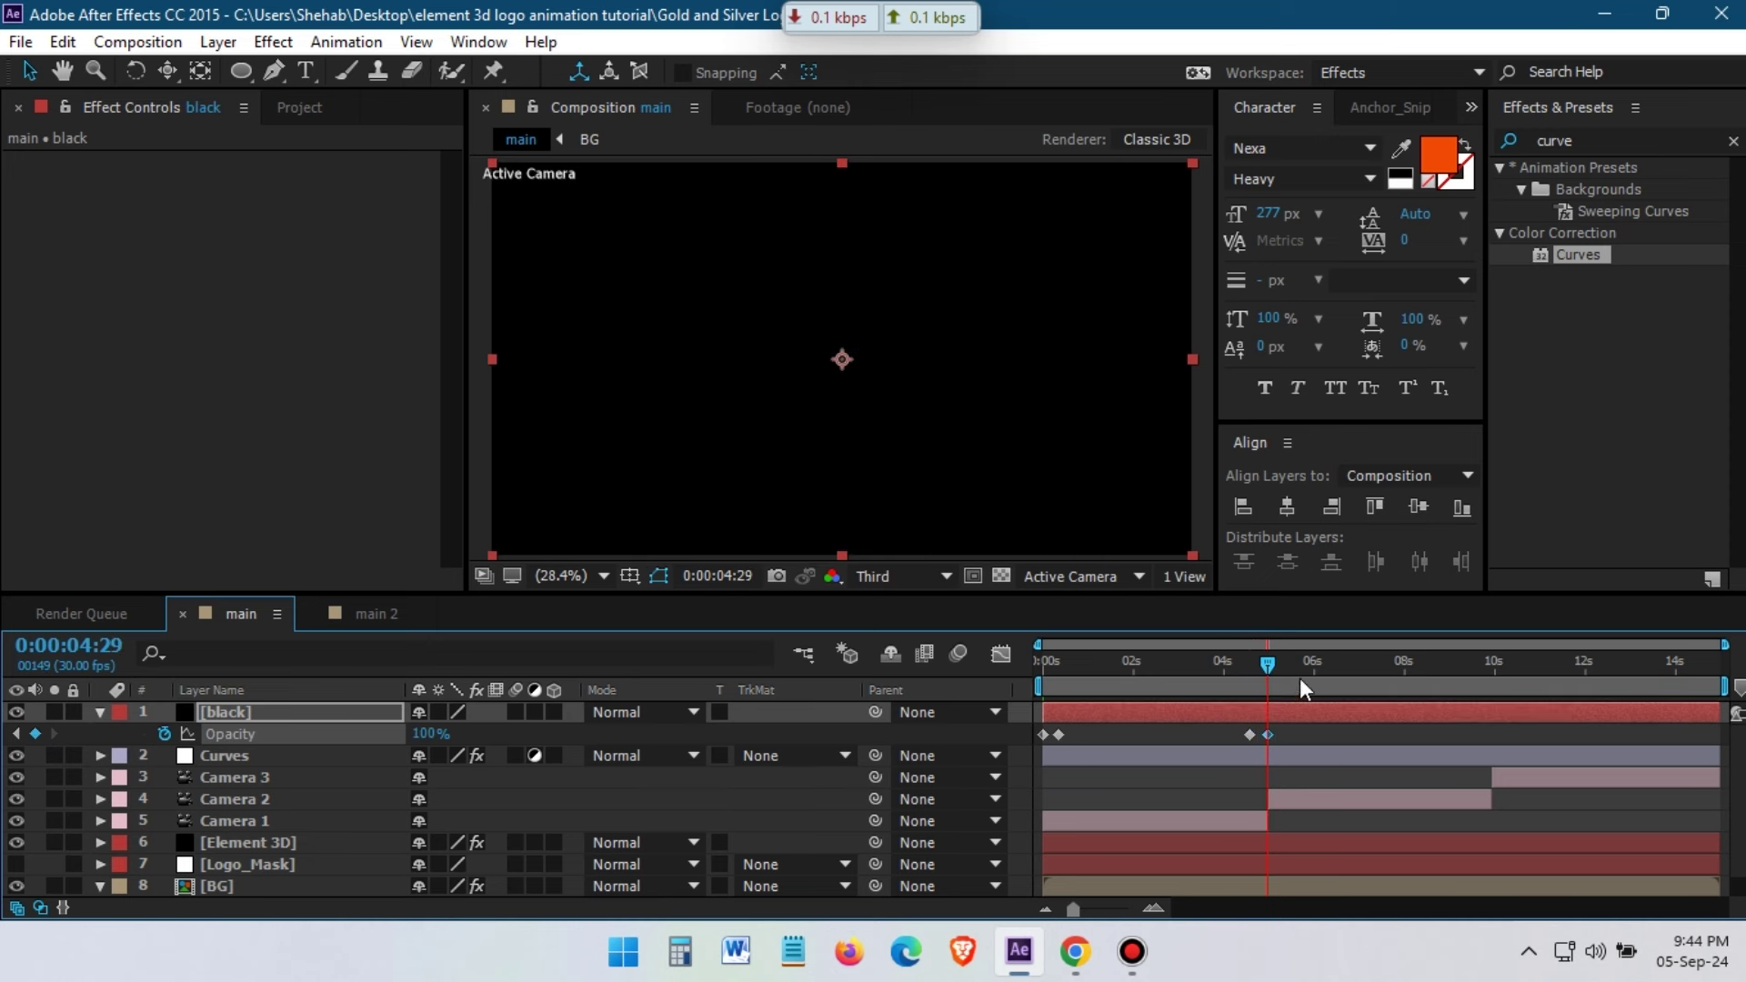
drag(1281, 668, 1293, 668)
drag(427, 734, 732, 776)
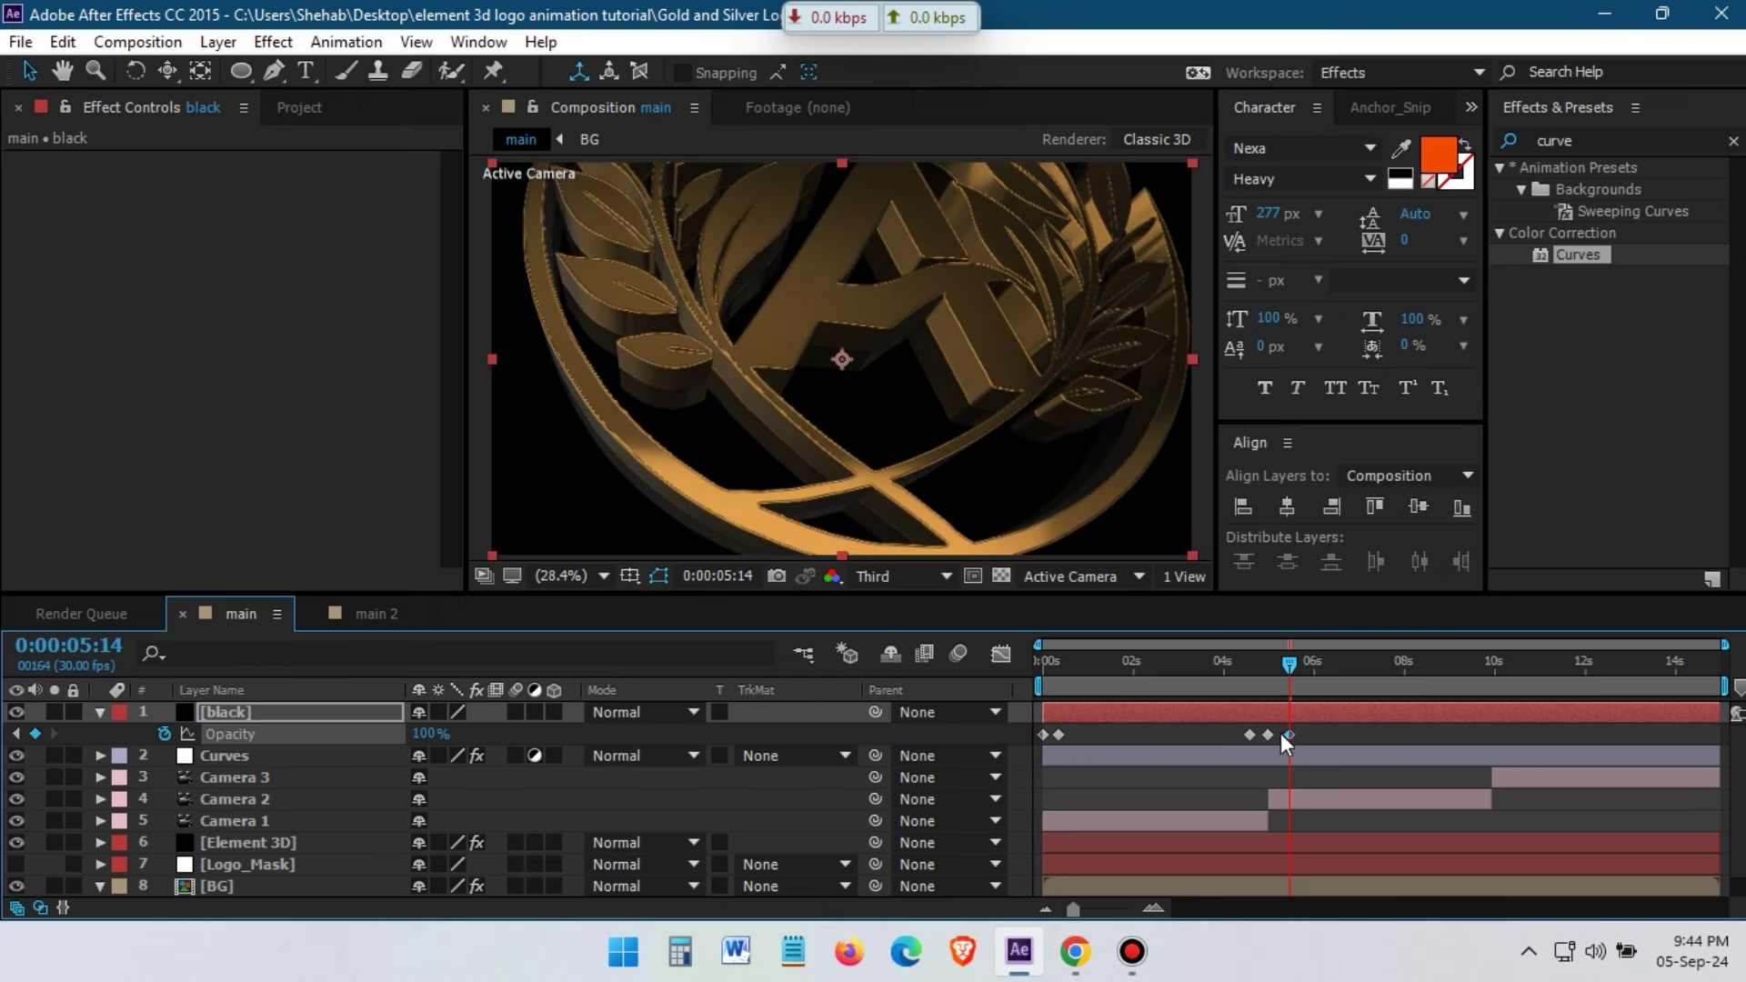
click(1242, 691)
key(space)
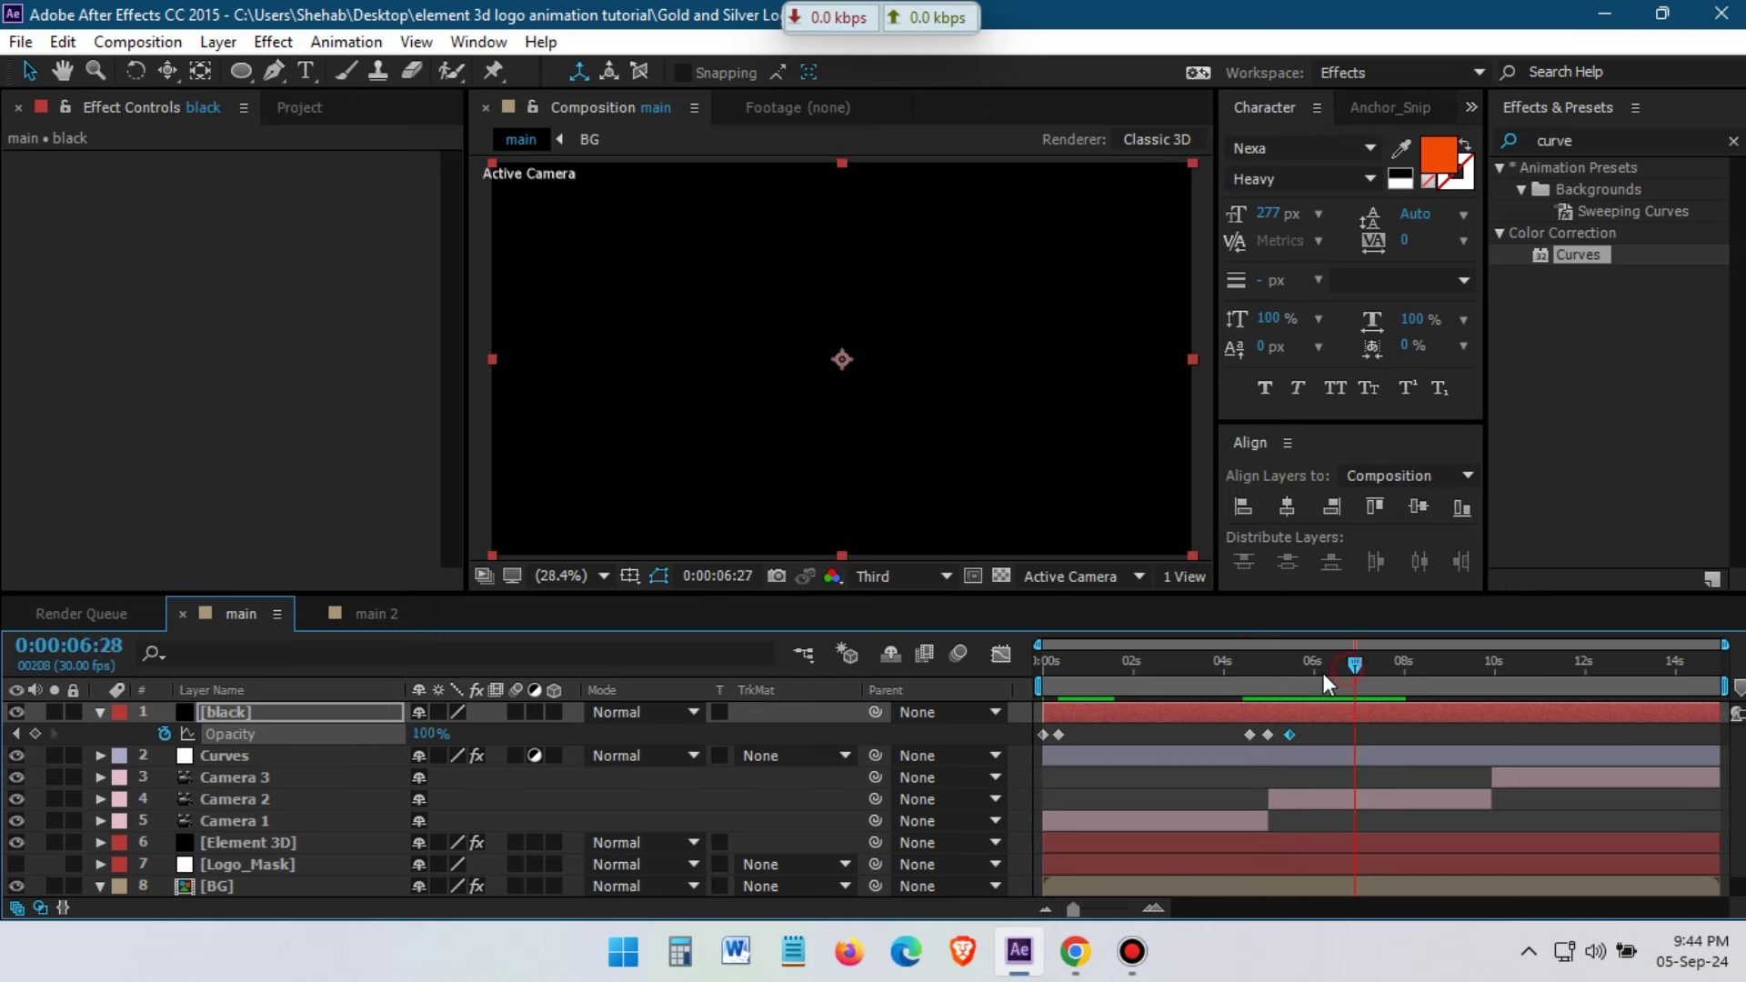
mouse_move(1257, 685)
mouse_down()
mouse_move(1293, 686)
mouse_move(1297, 733)
mouse_move(1239, 672)
mouse_up()
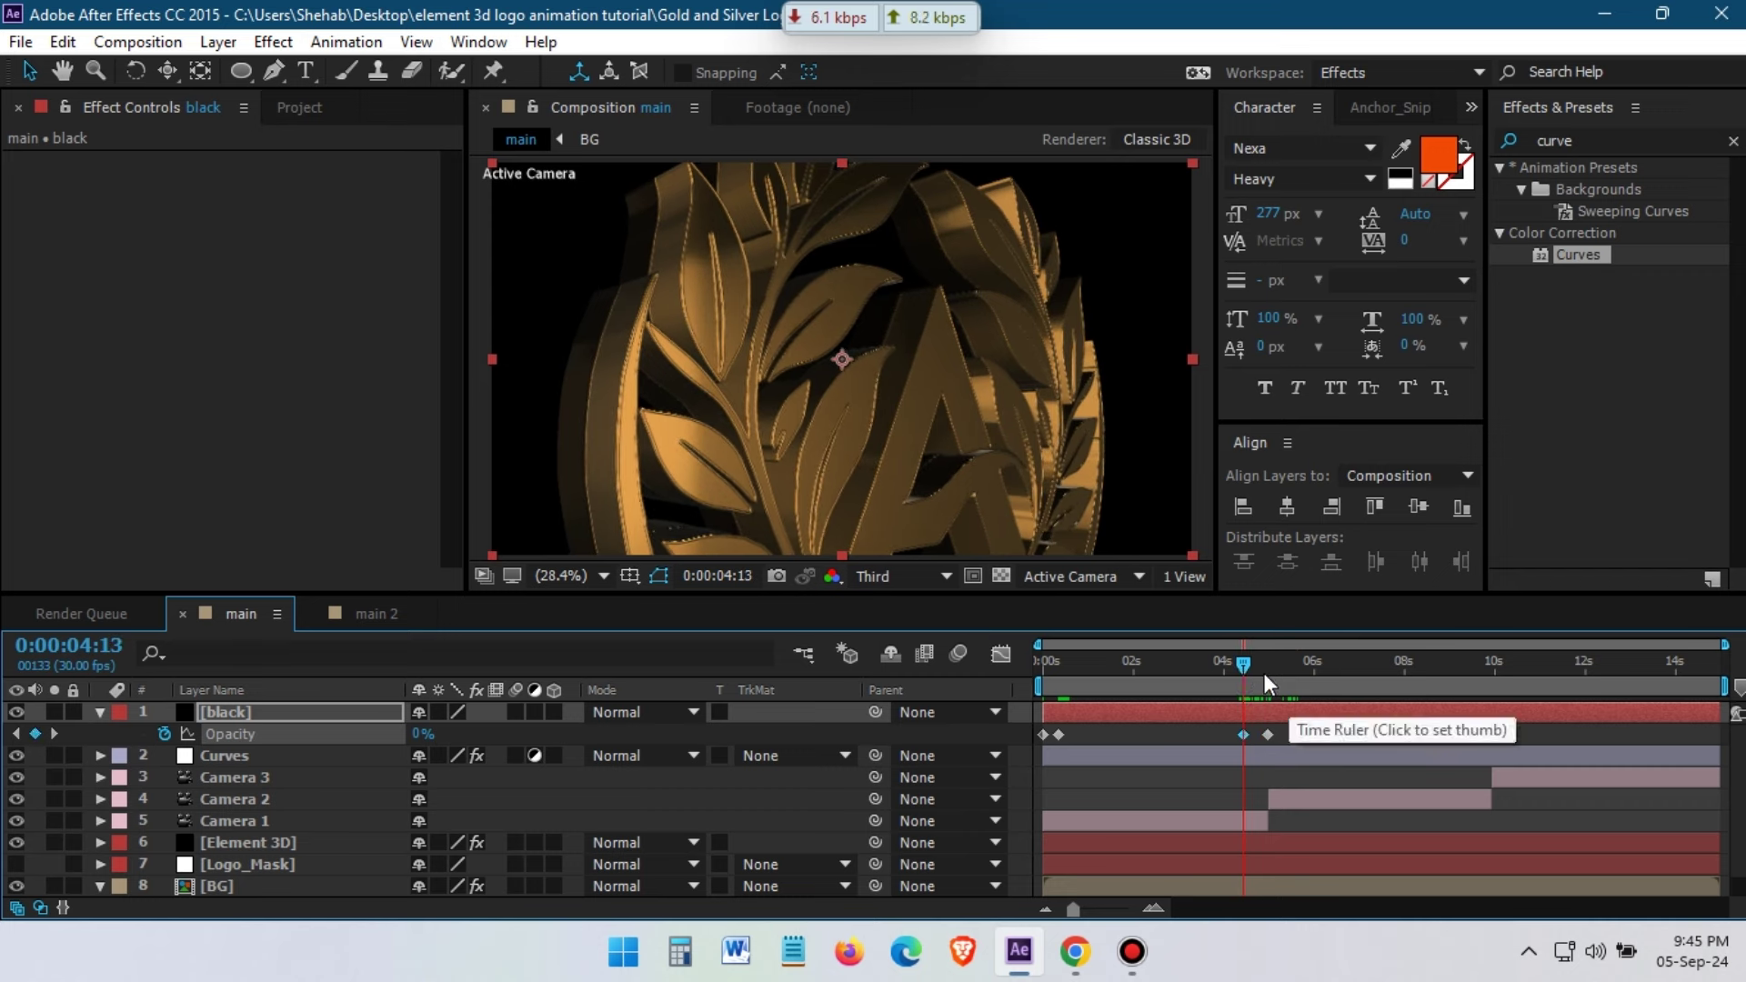
Move the first flash keyframe earlier to 4:10 and preview the animation
drag(1264, 673, 1237, 664)
drag(1253, 734, 1237, 734)
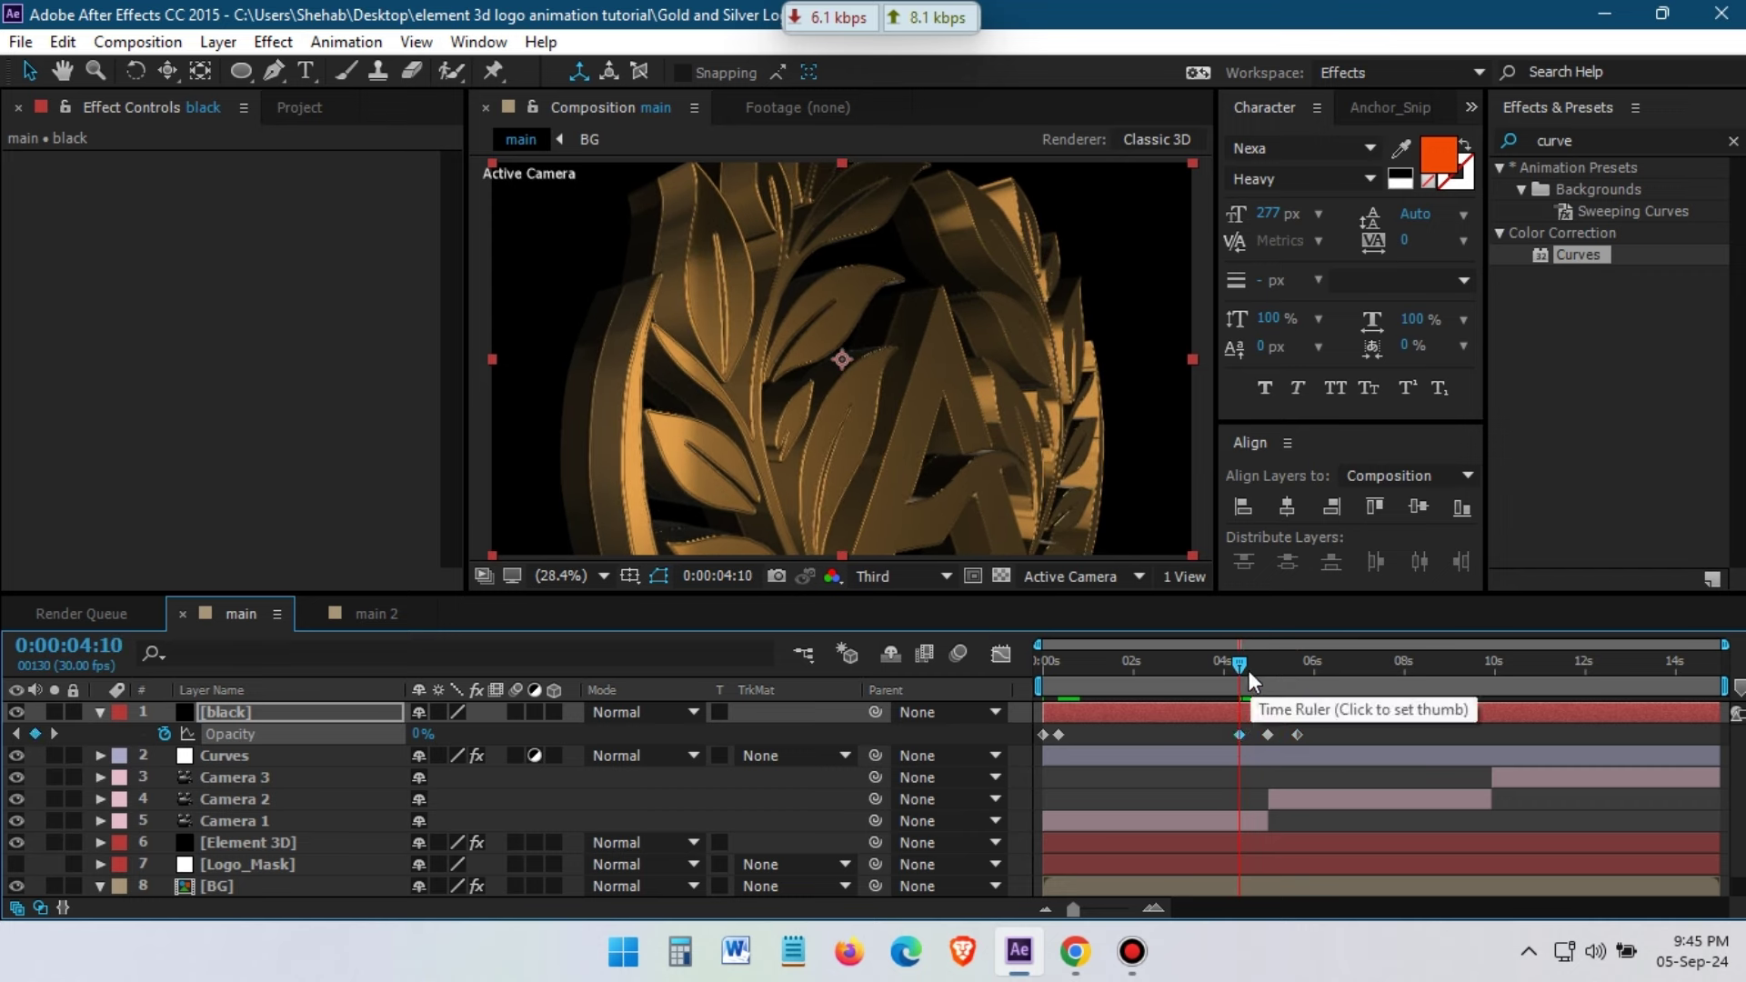
mouse_move(1248, 669)
mouse_down()
mouse_move(1334, 669)
mouse_move(990, 689)
mouse_up()
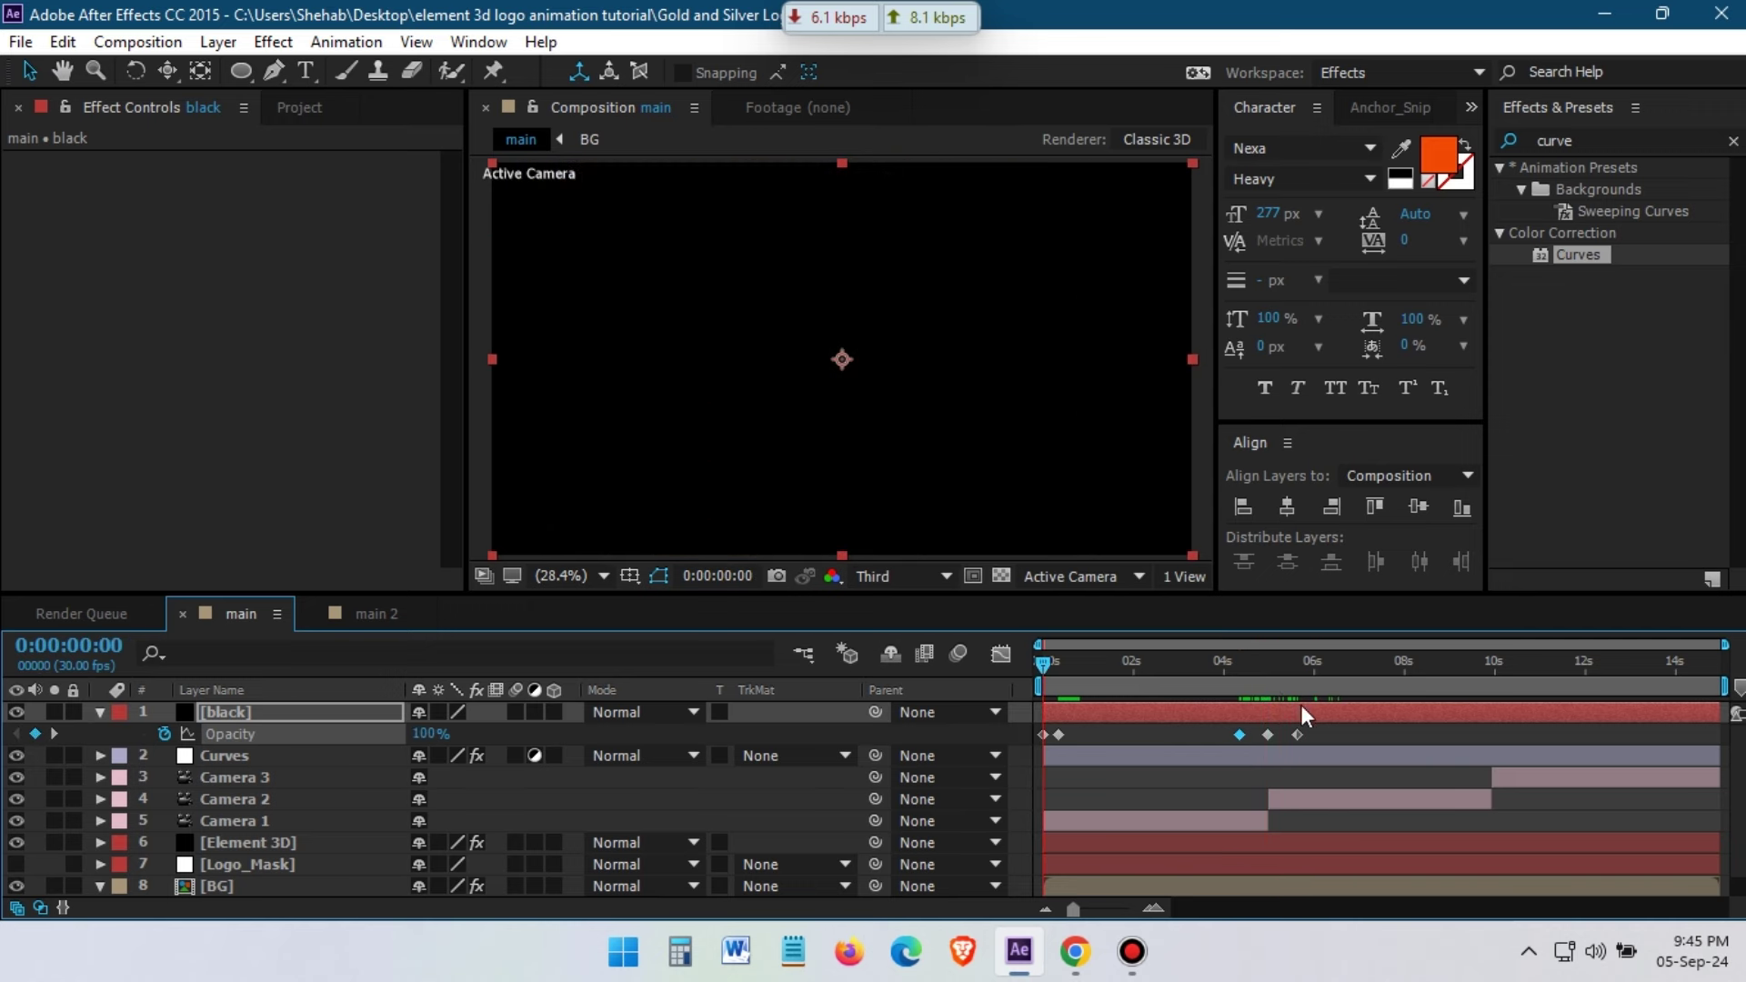
key(space)
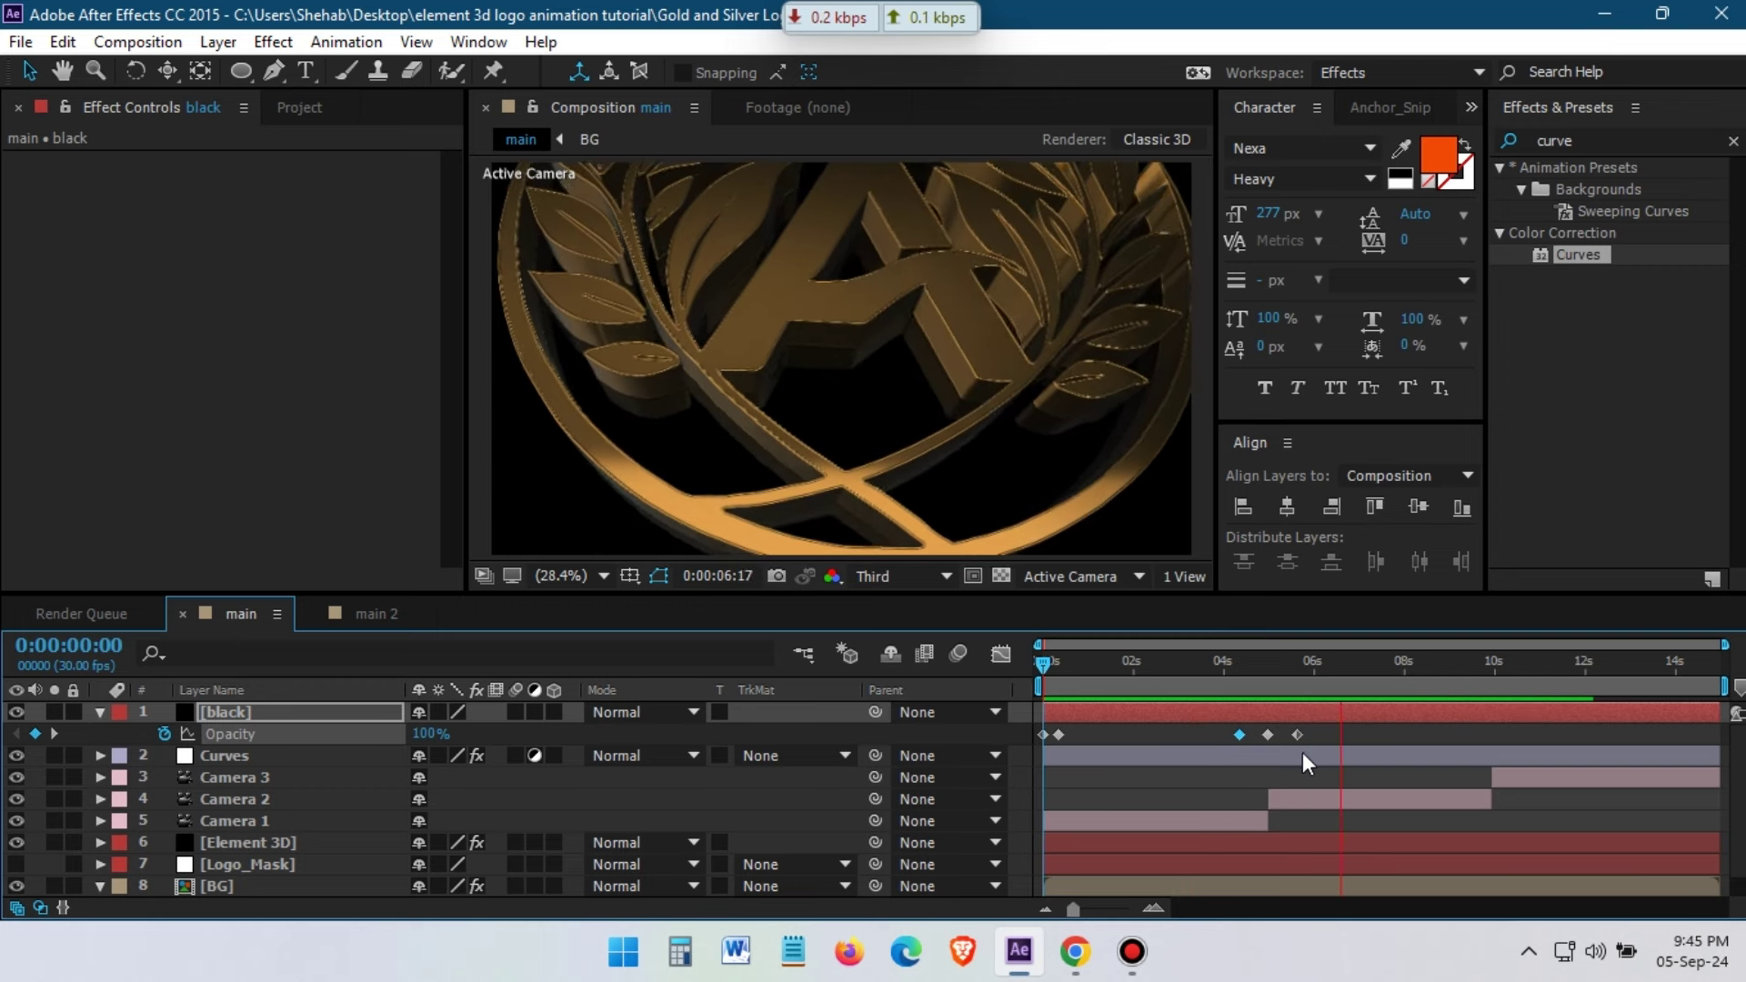
click(1367, 664)
Copy the three flash keyframes and paste them at the second camera cut near 9:27
drag(1220, 728, 1315, 742)
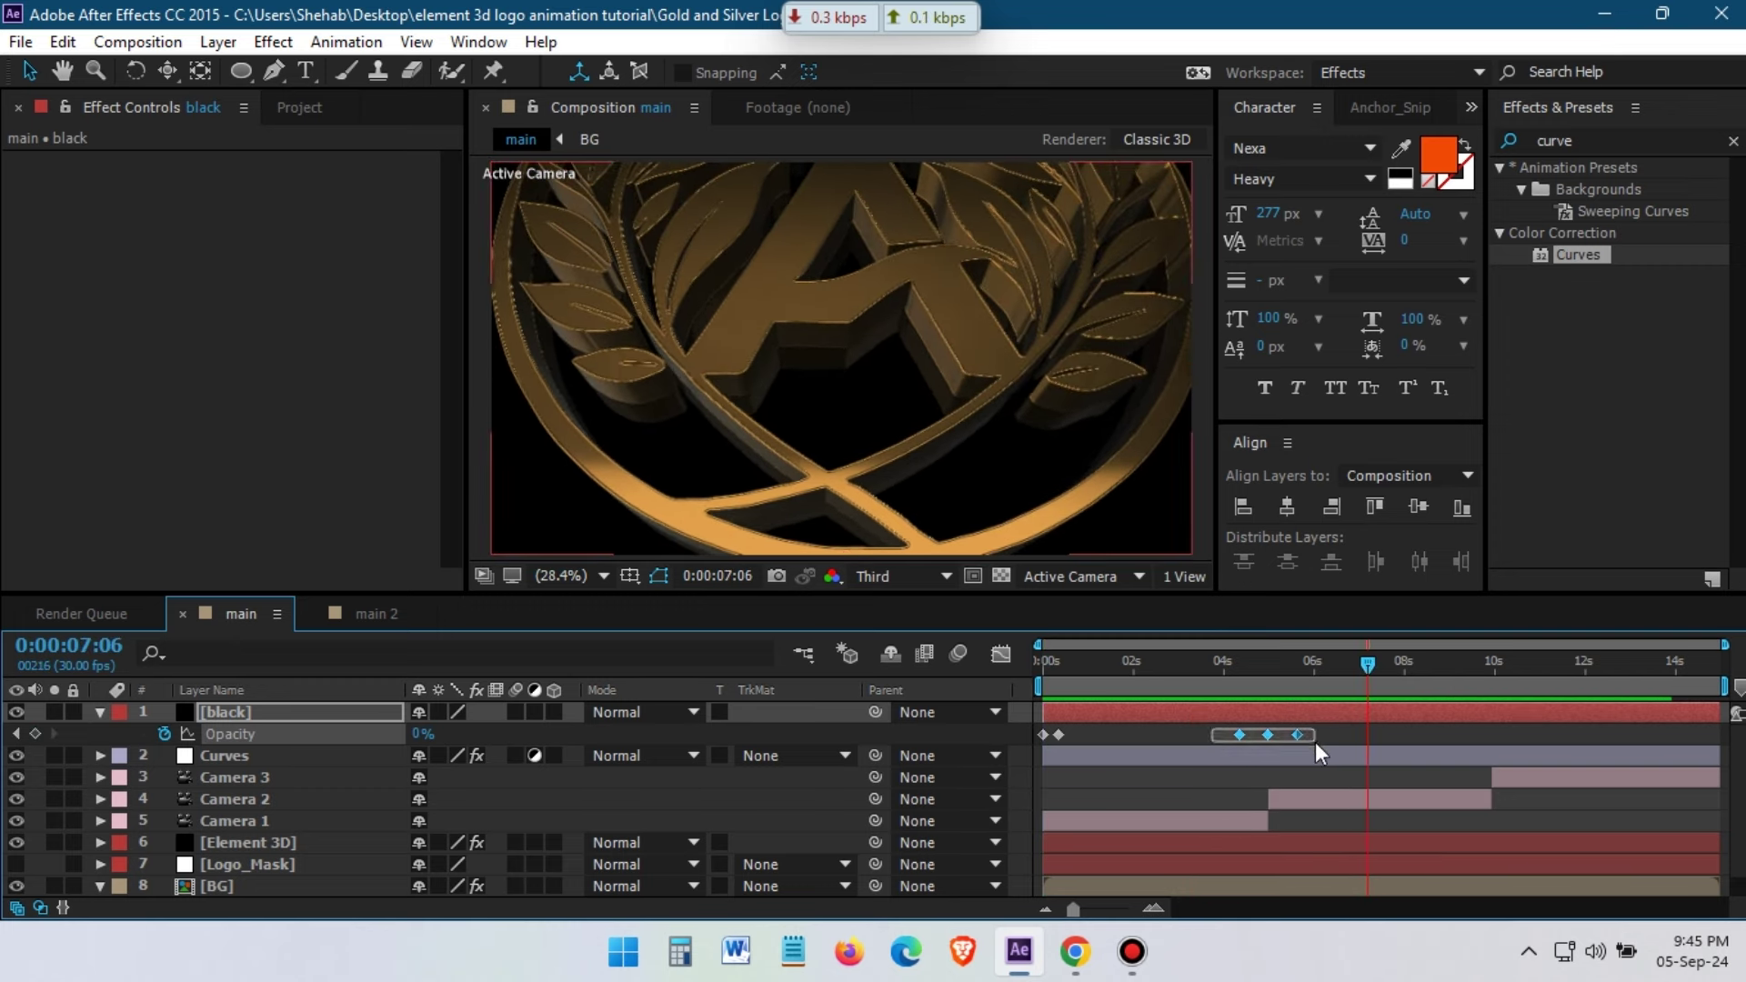
drag(1446, 673, 1484, 672)
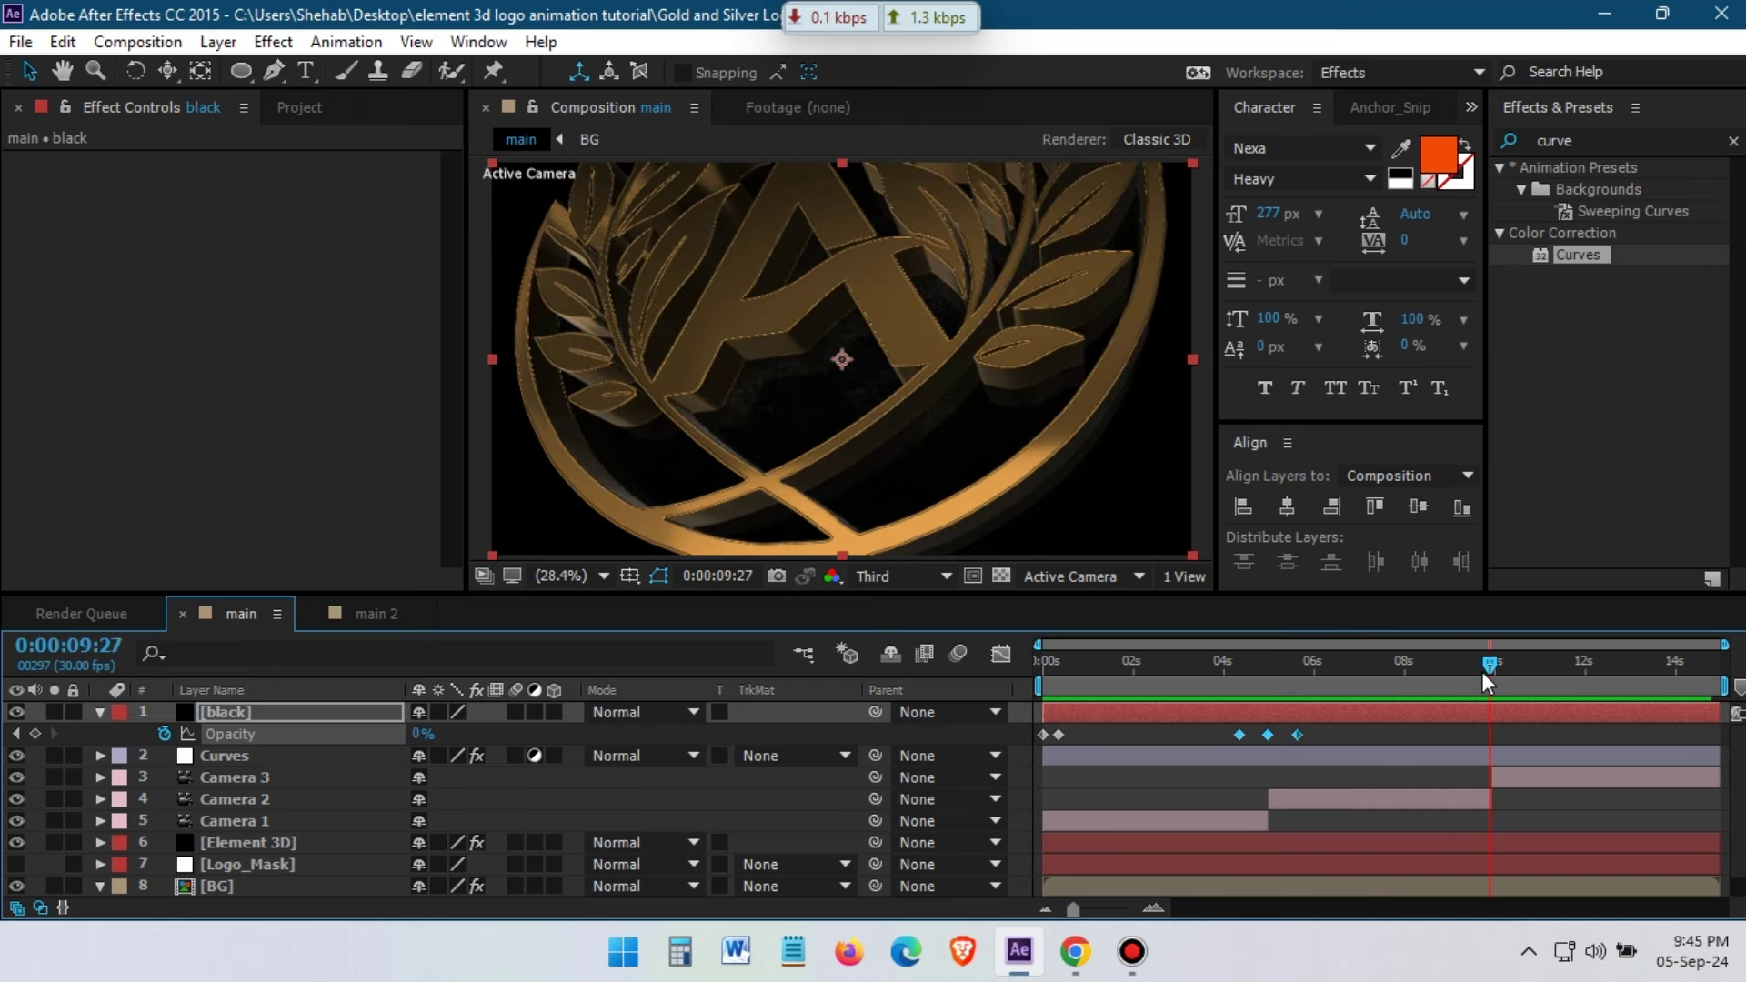
key(ctrl+v)
Fade the black solid from 0% at 14:17 to 100% on the last frame, preview, and save
drag(1489, 671, 1699, 697)
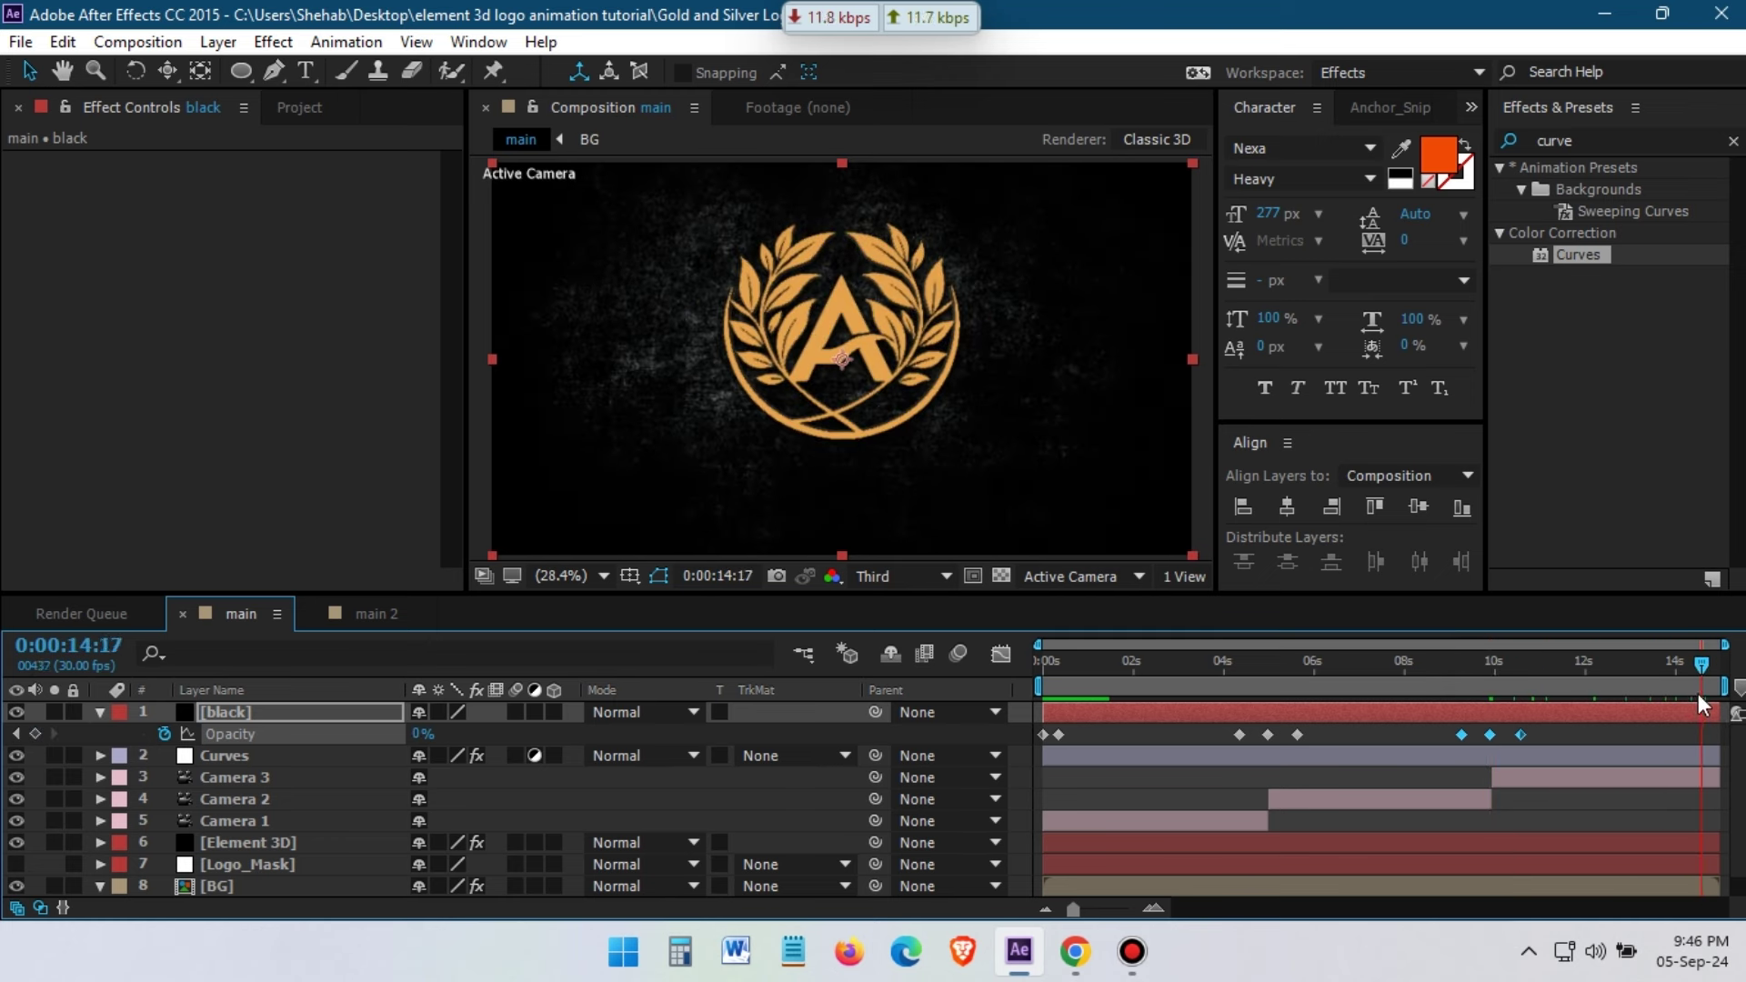
click(1722, 678)
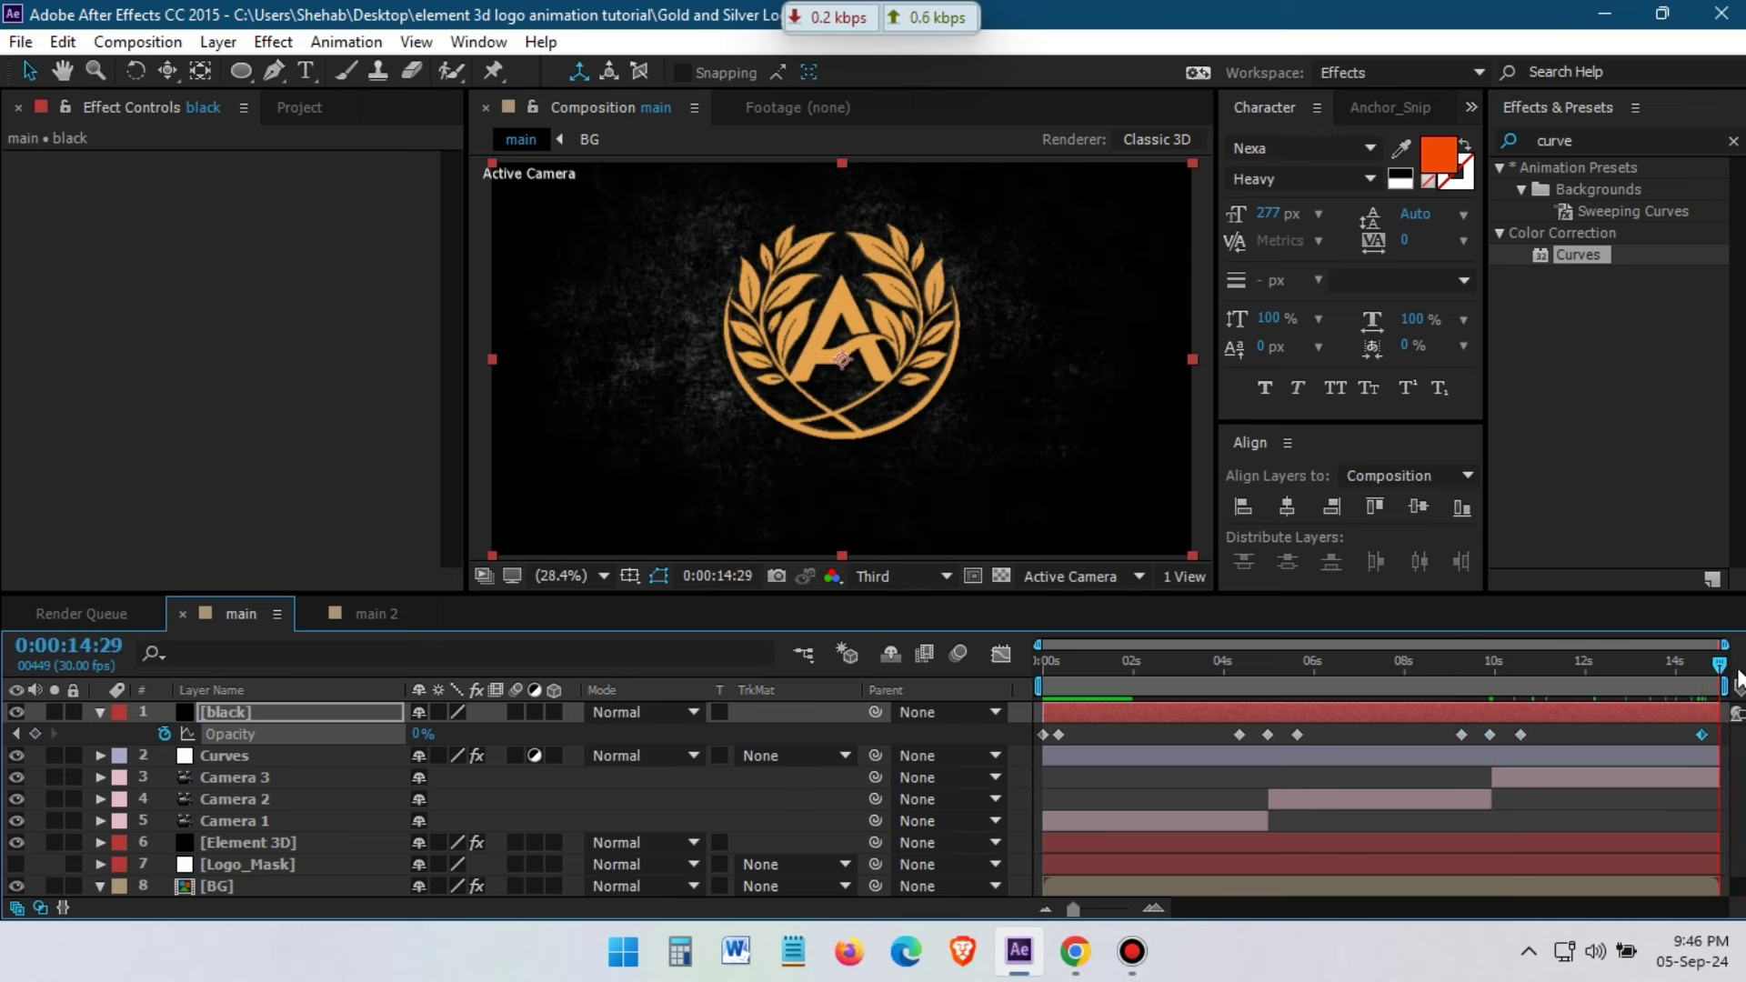
drag(423, 734, 1618, 725)
click(1693, 662)
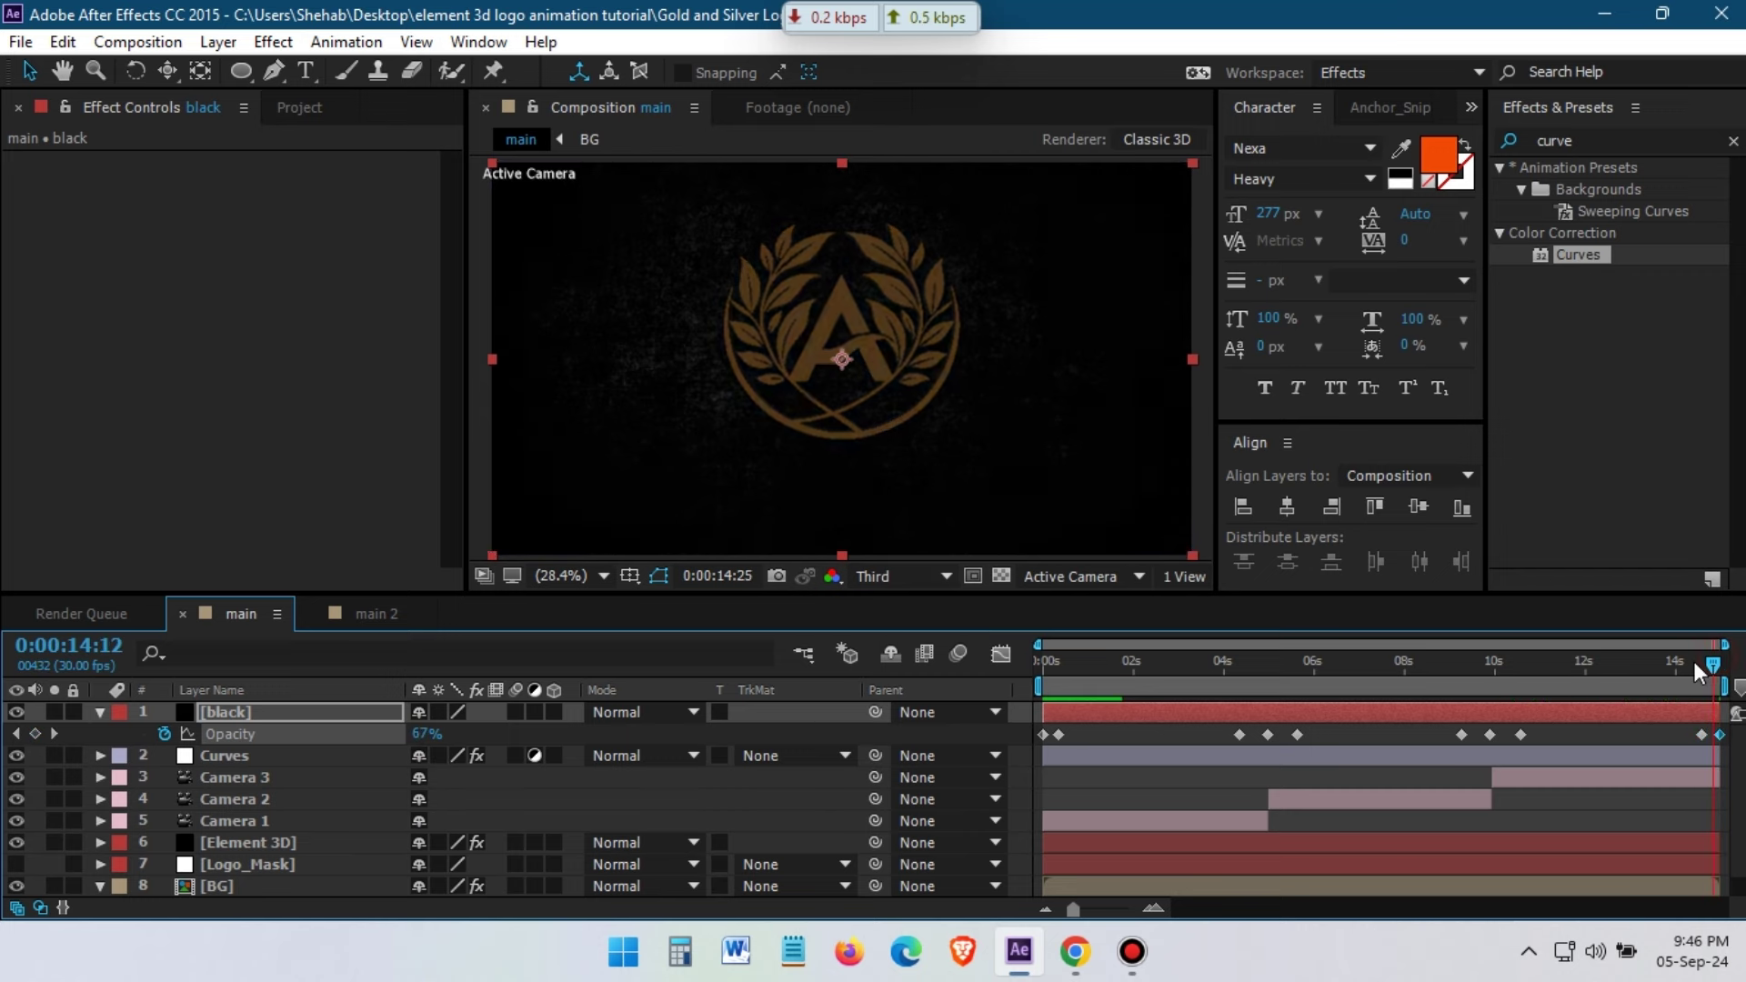
click(1697, 734)
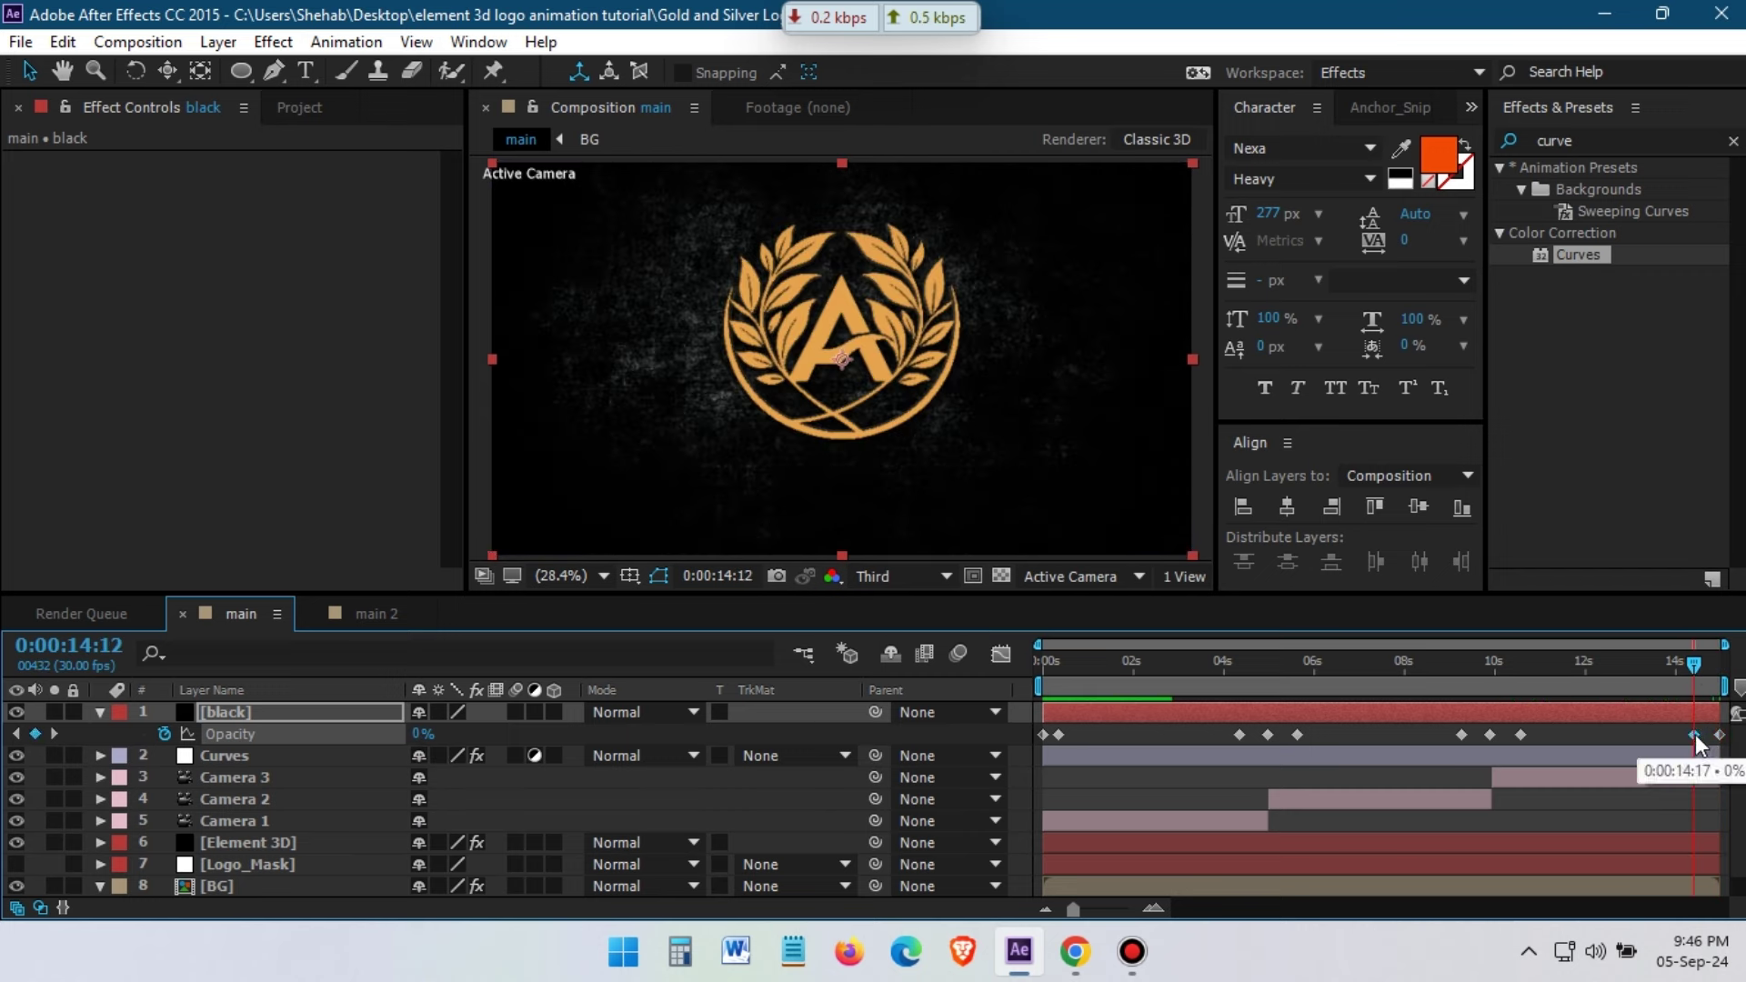
drag(1694, 664, 1018, 691)
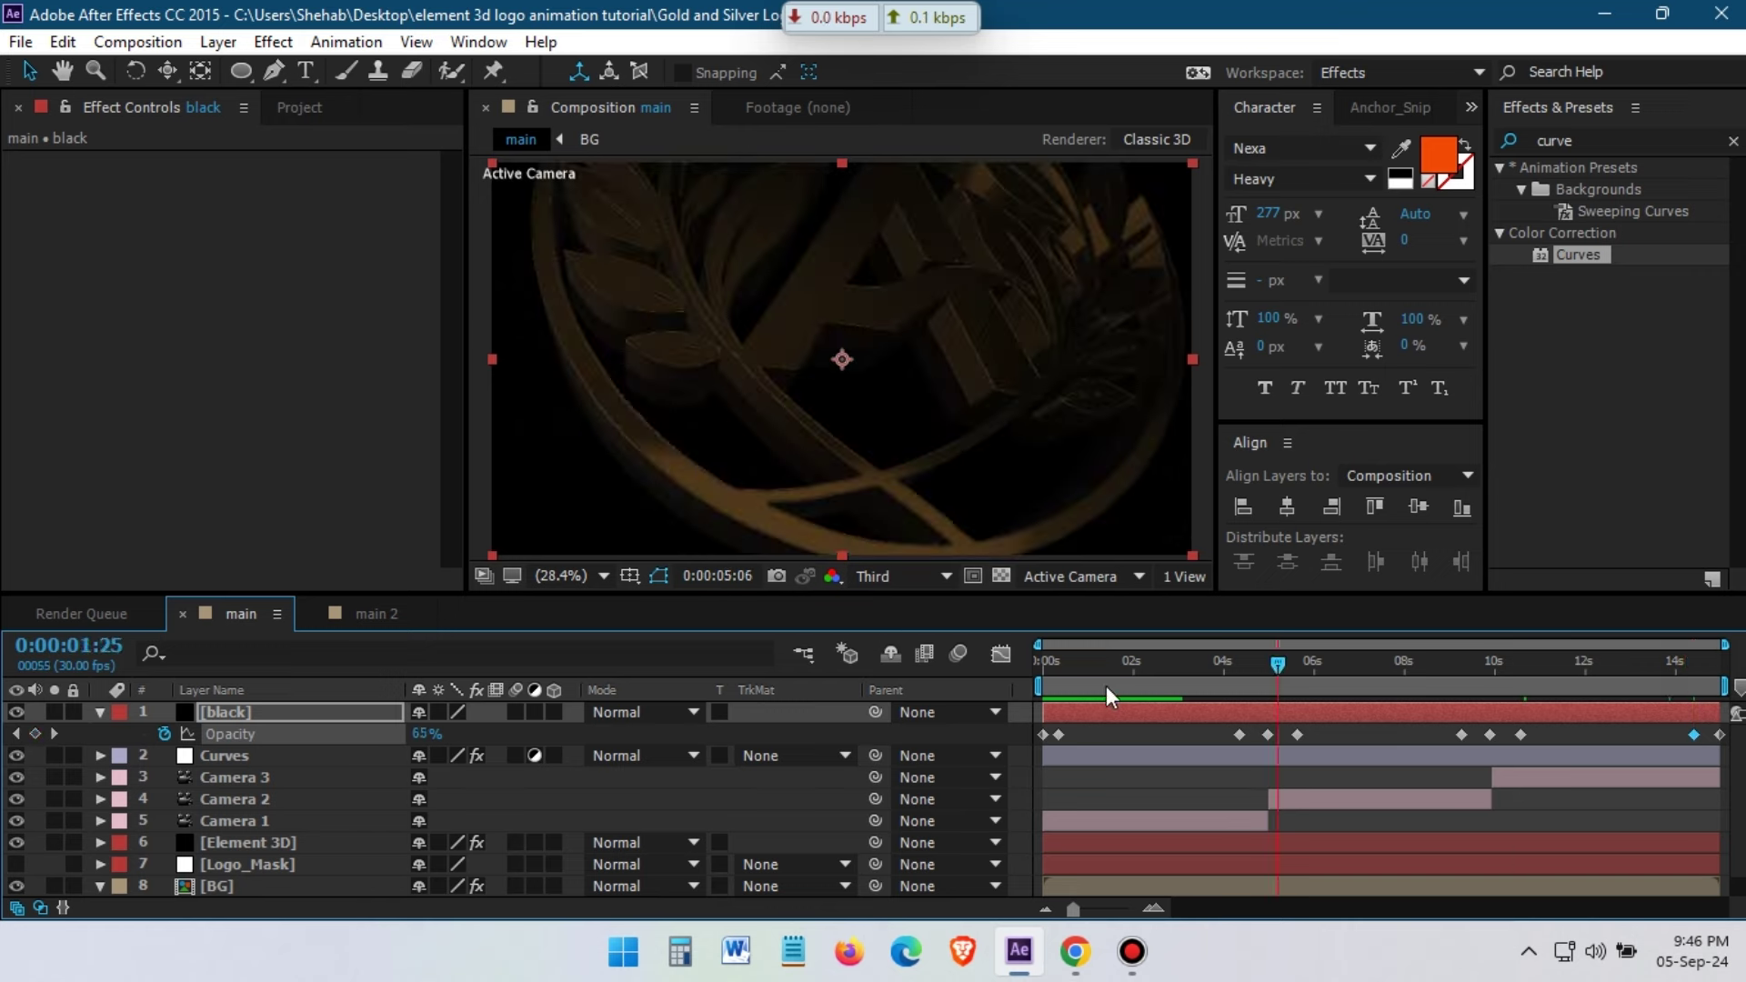
key(space)
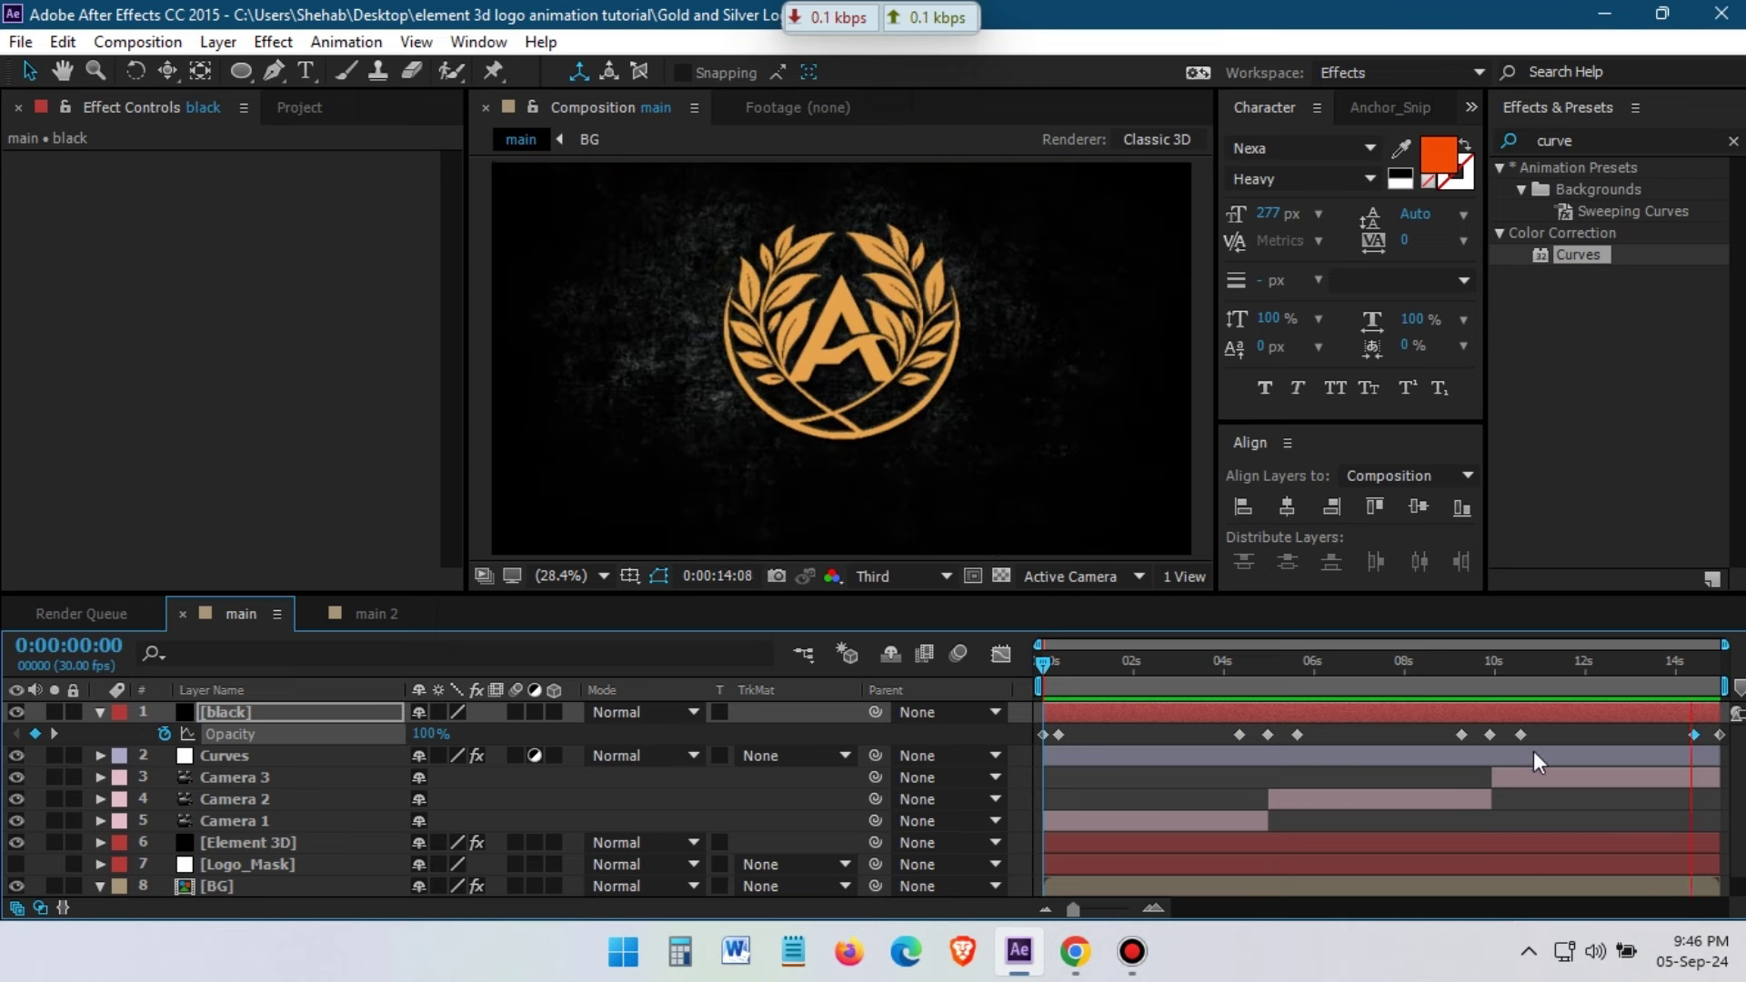
key(space)
click(20, 42)
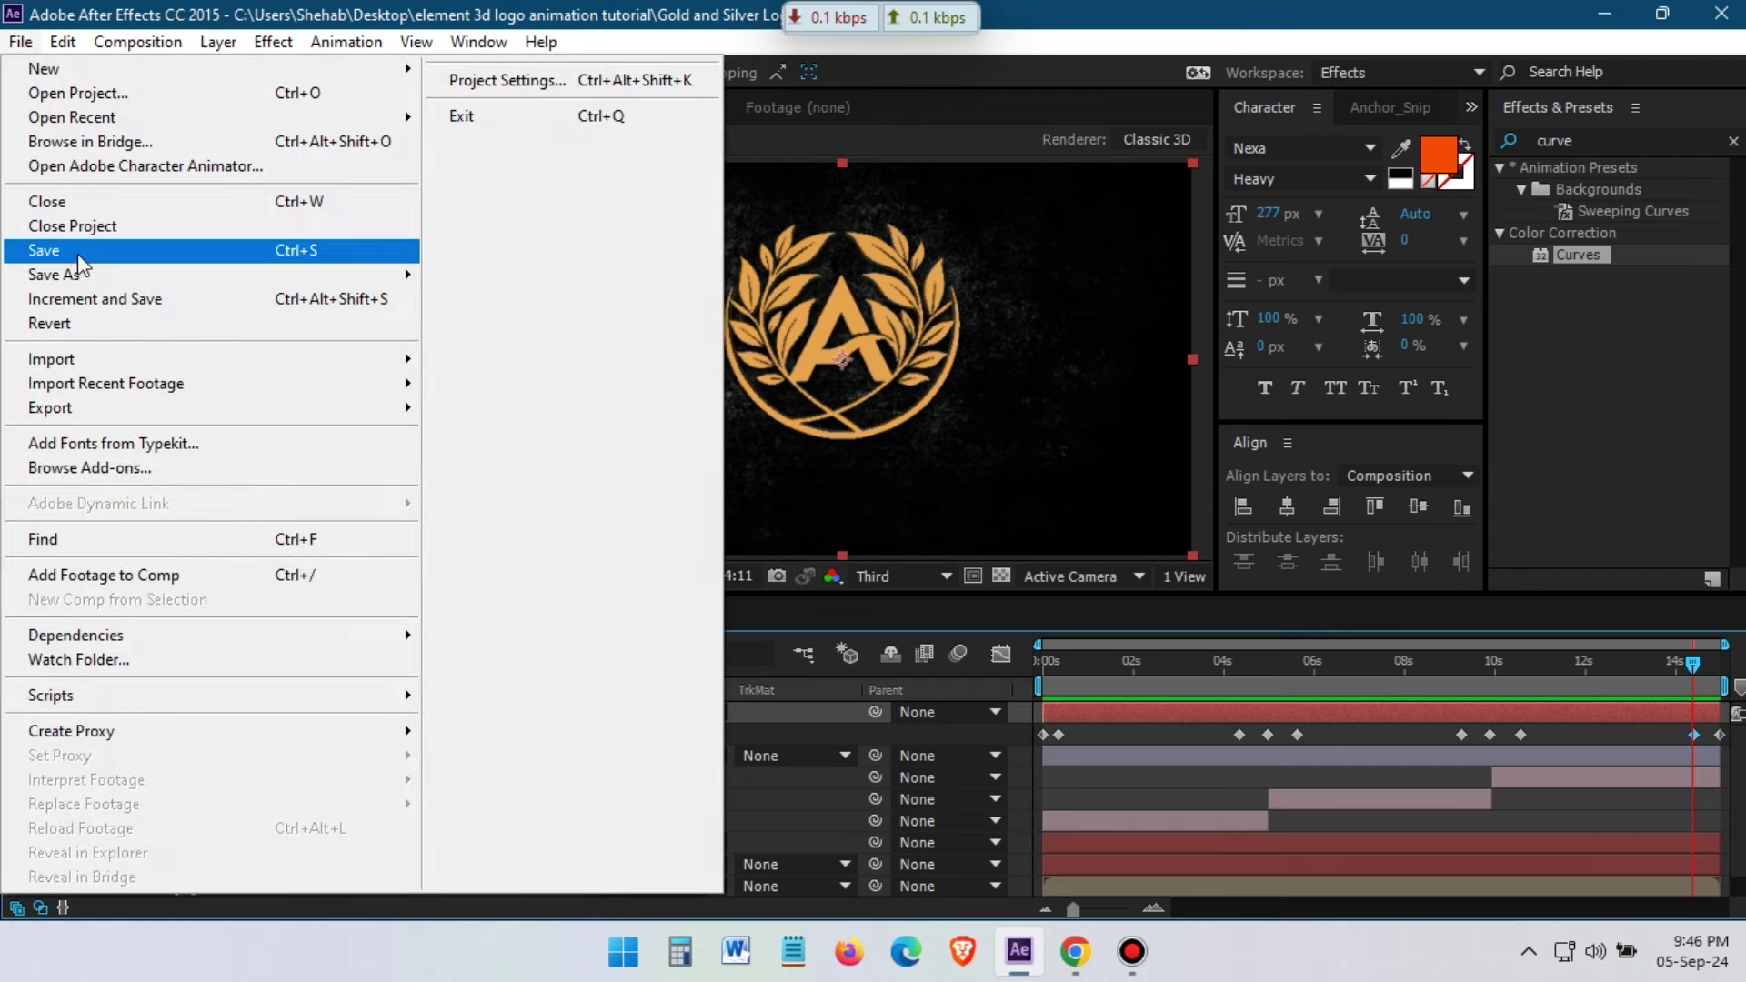
click(54, 245)
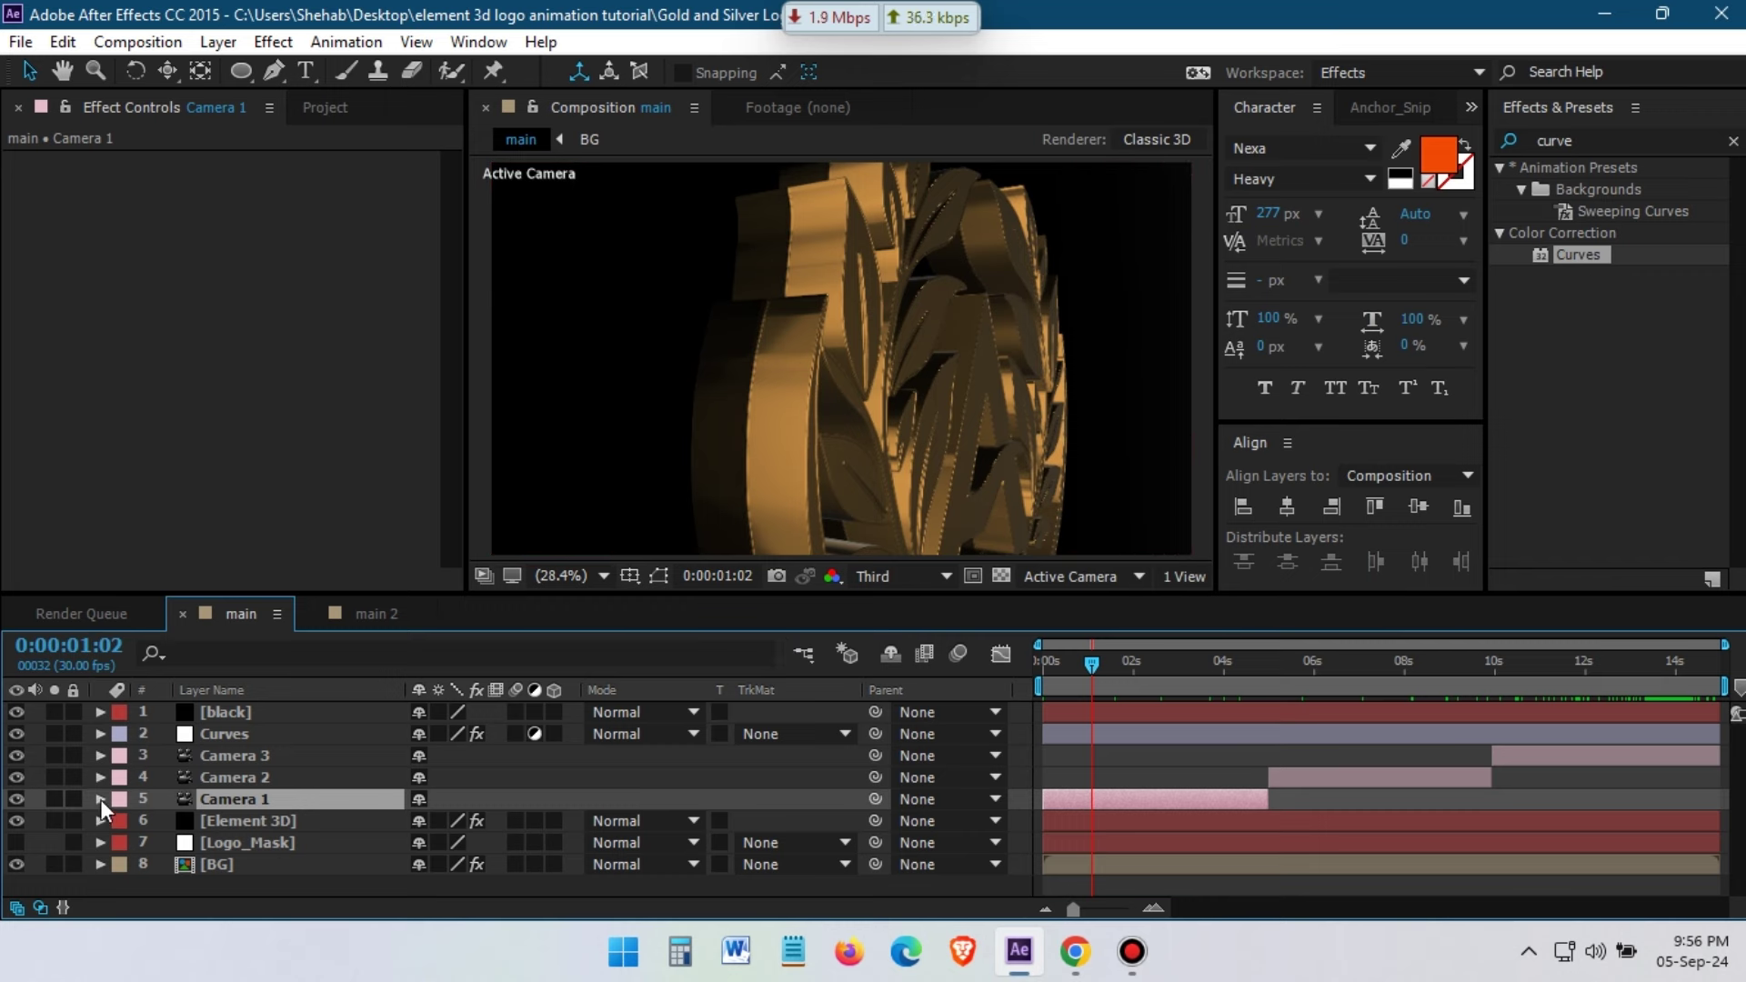
Turn on Camera 1's depth of field with a 15-pixel aperture
click(100, 800)
click(122, 737)
click(124, 820)
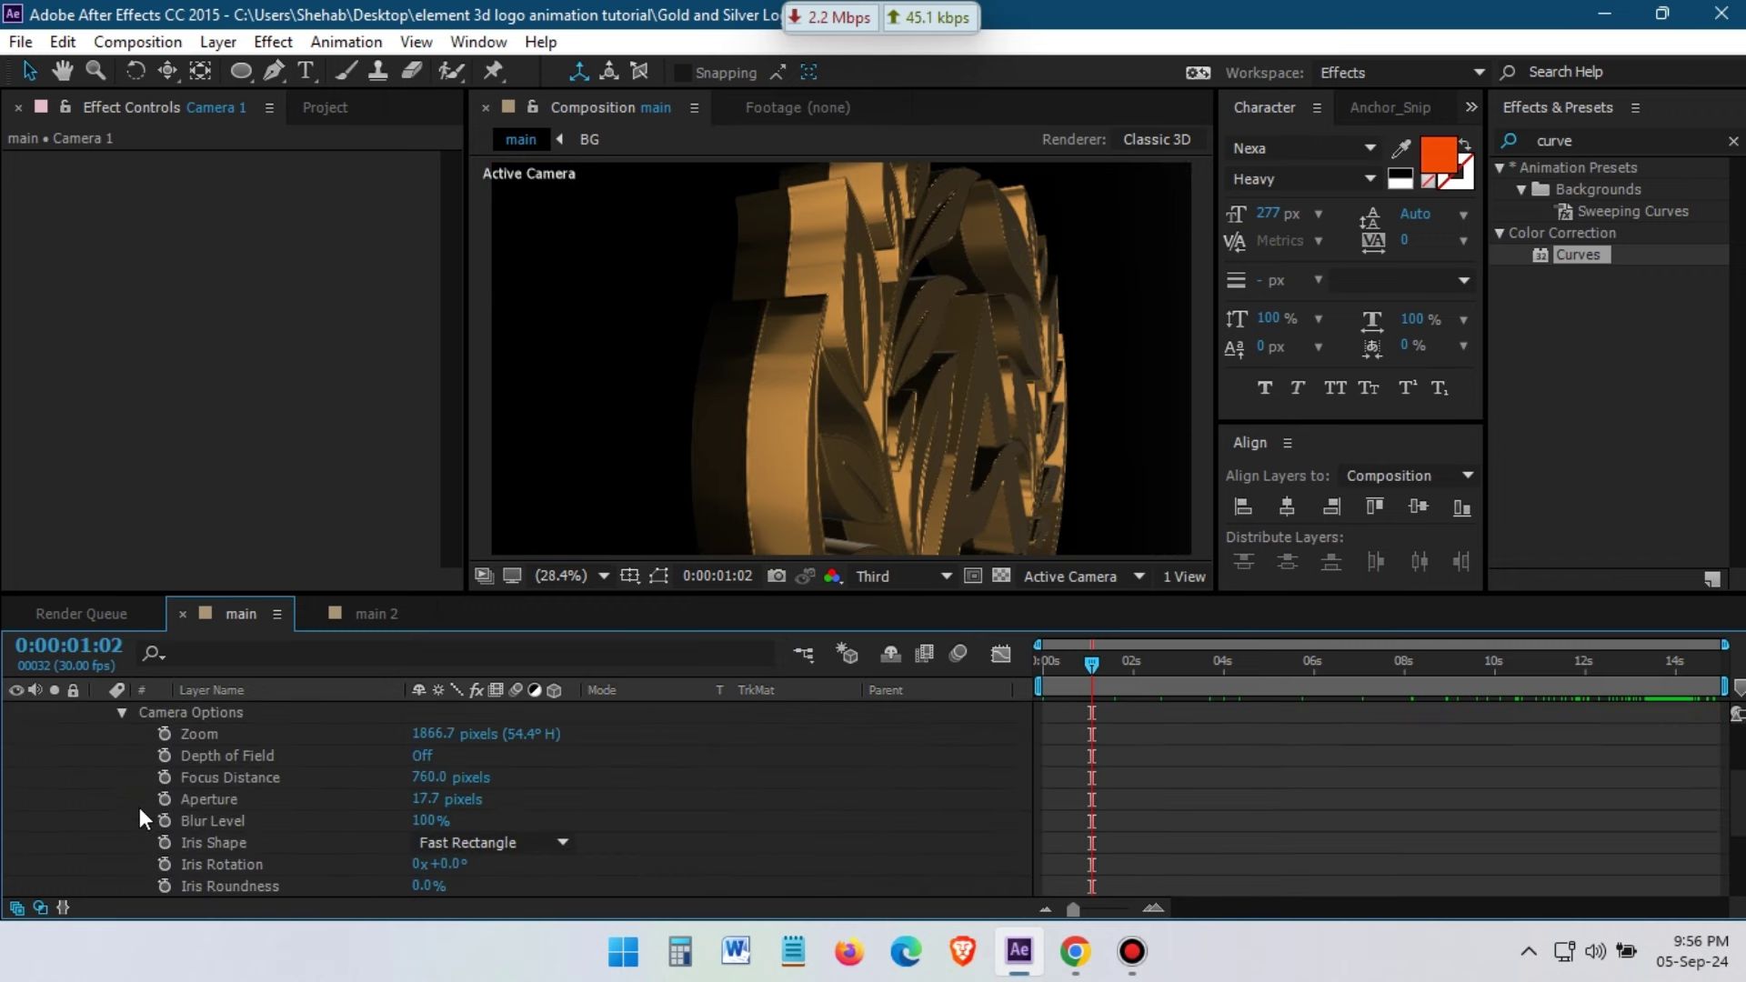
click(417, 756)
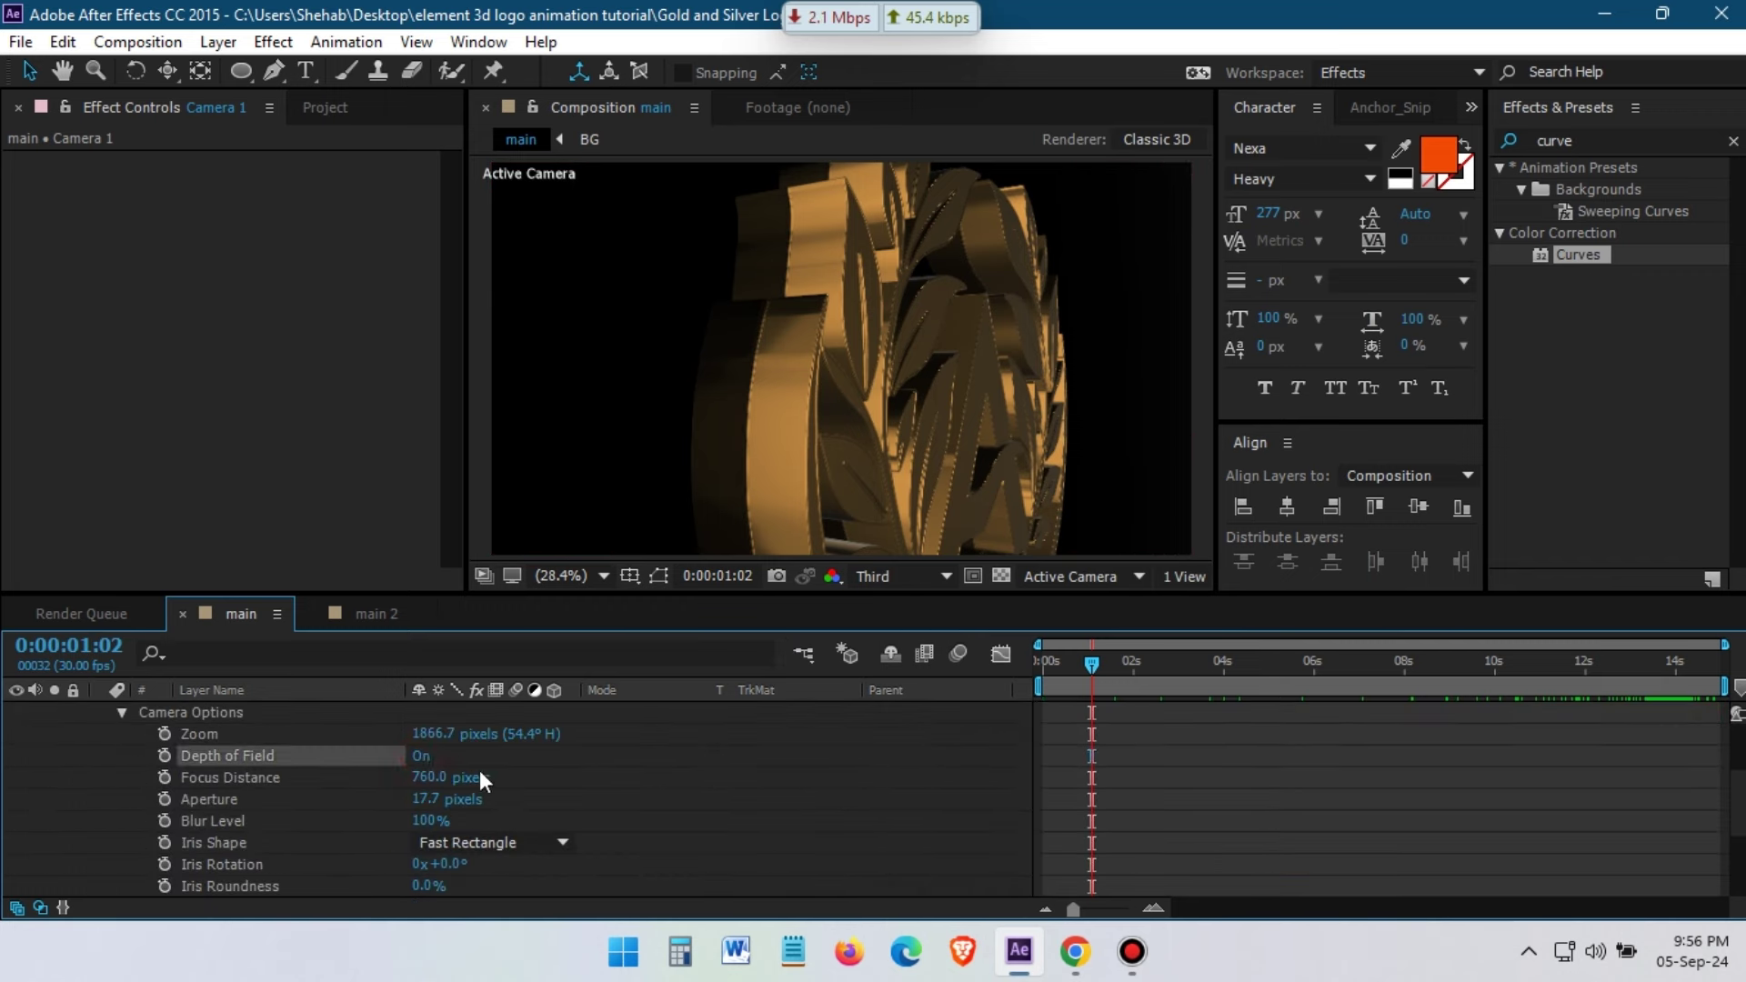
click(423, 799)
text(15)
key(Return)
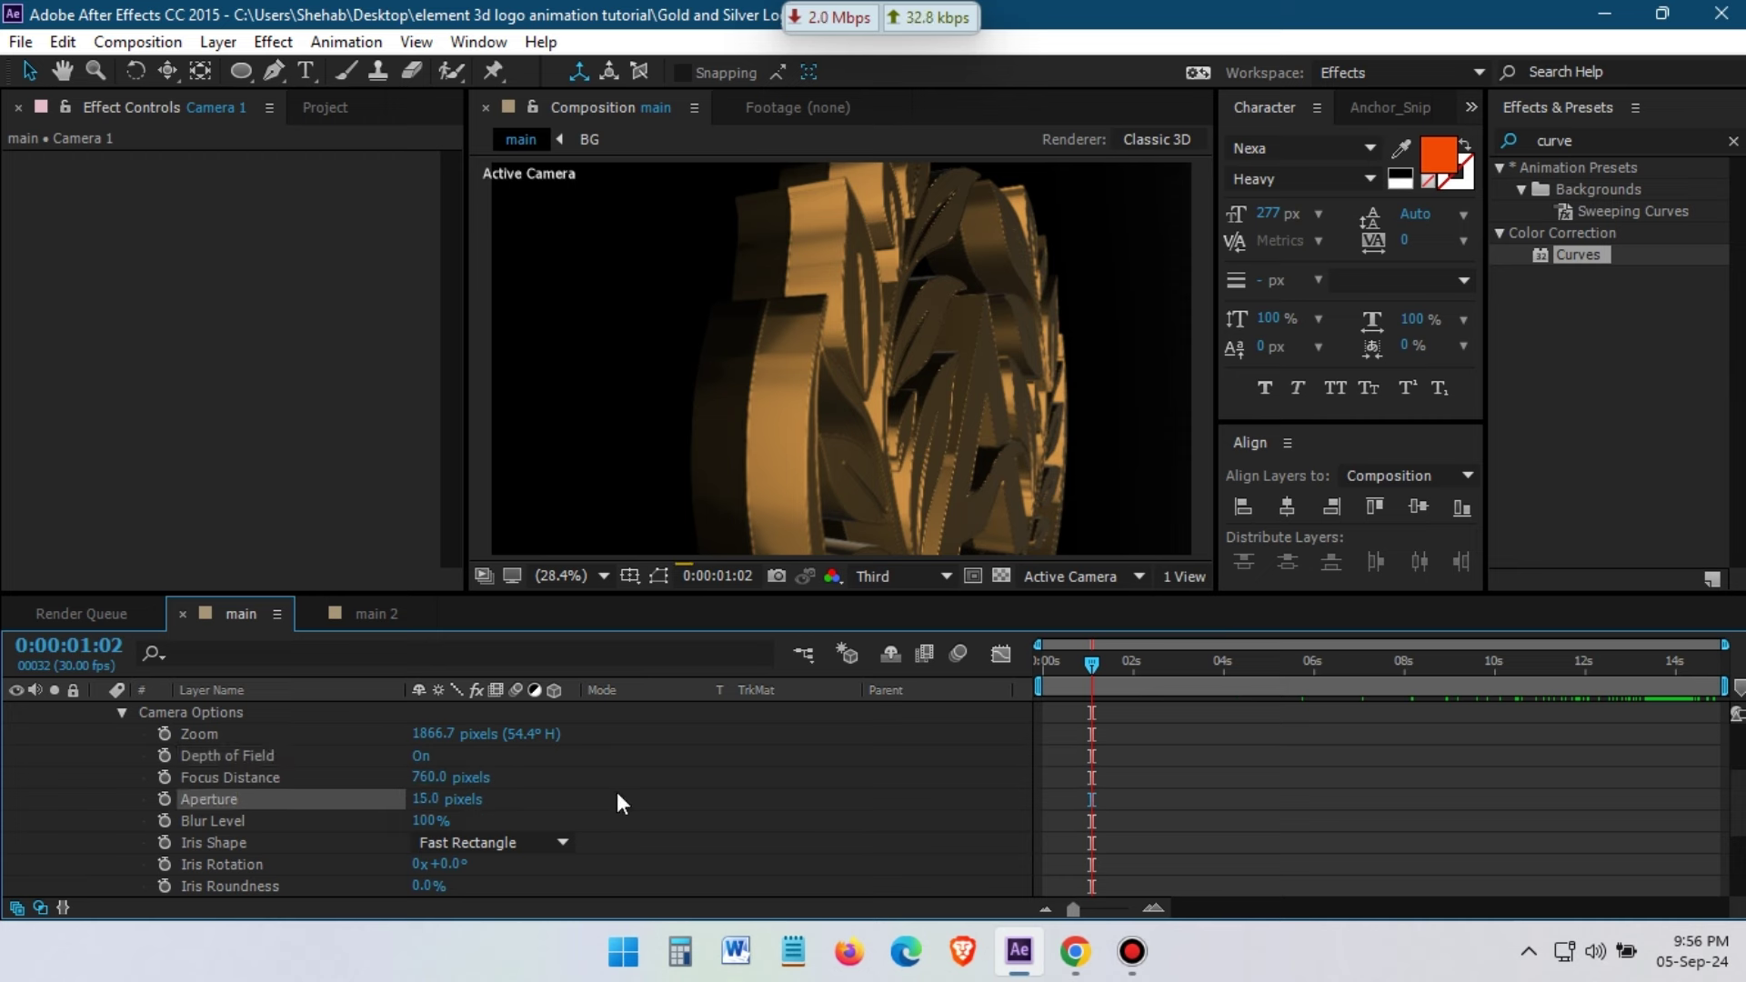
Adjust Camera 1's focus distance to about 520 pixels and scrub to check the blur
click(429, 778)
text(185)
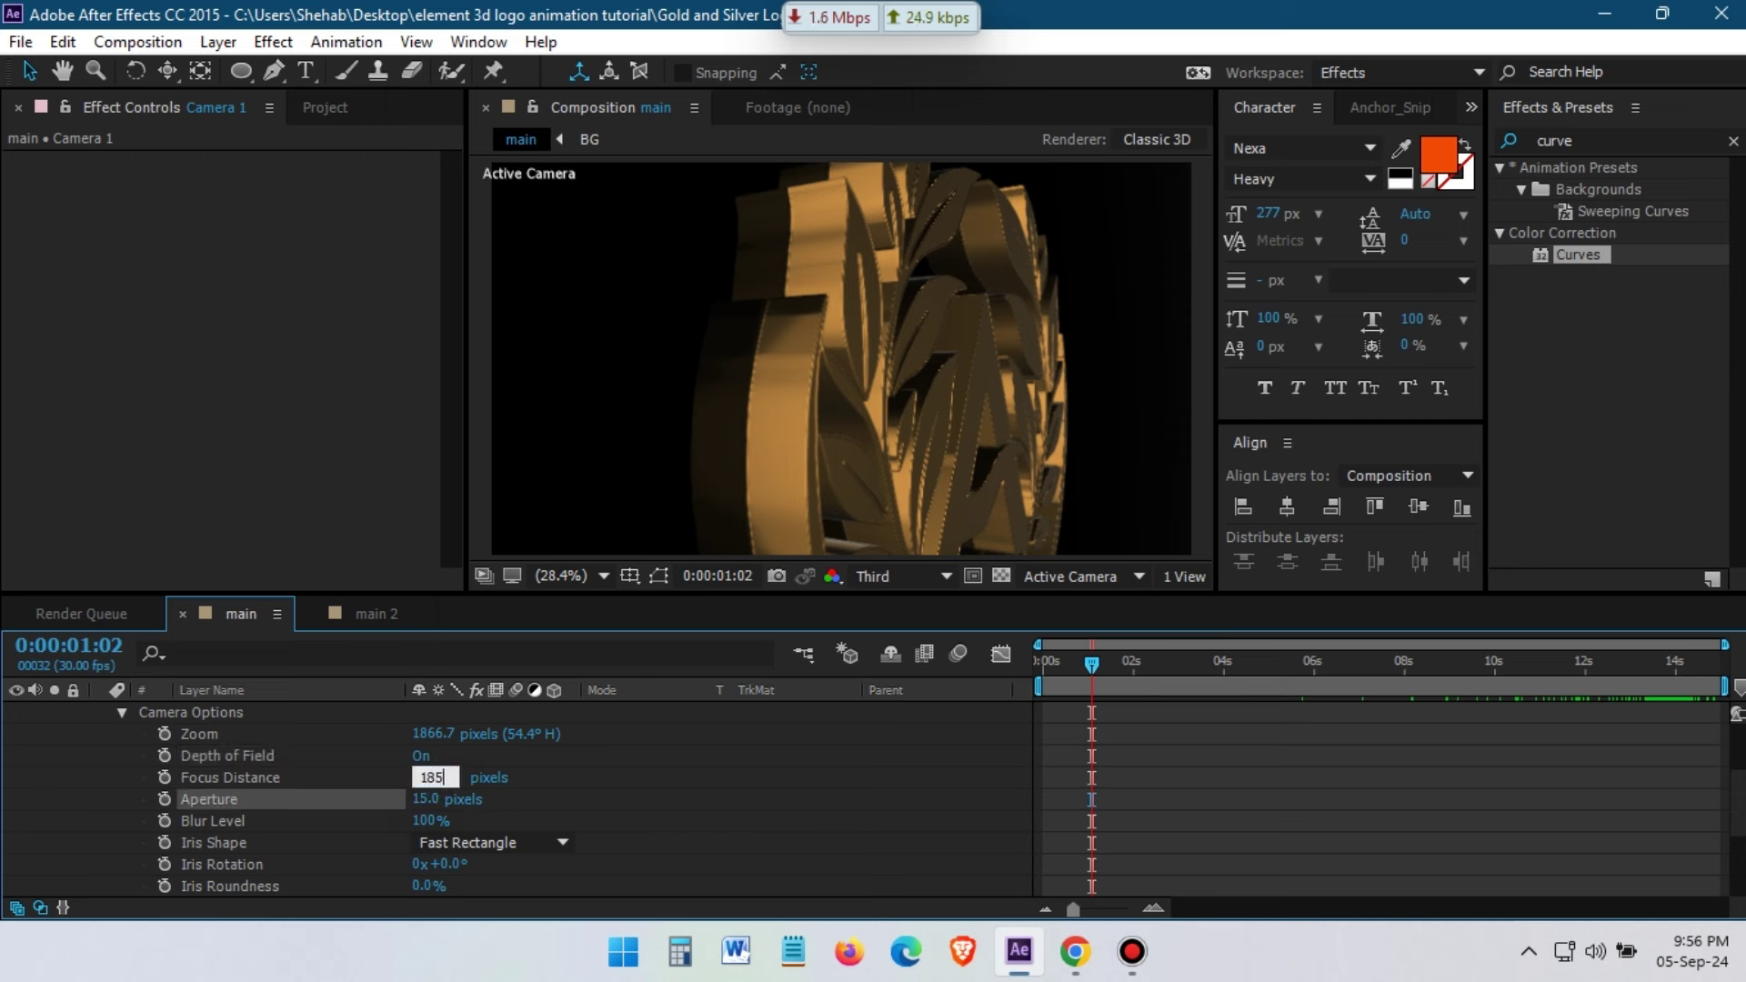
key(Return)
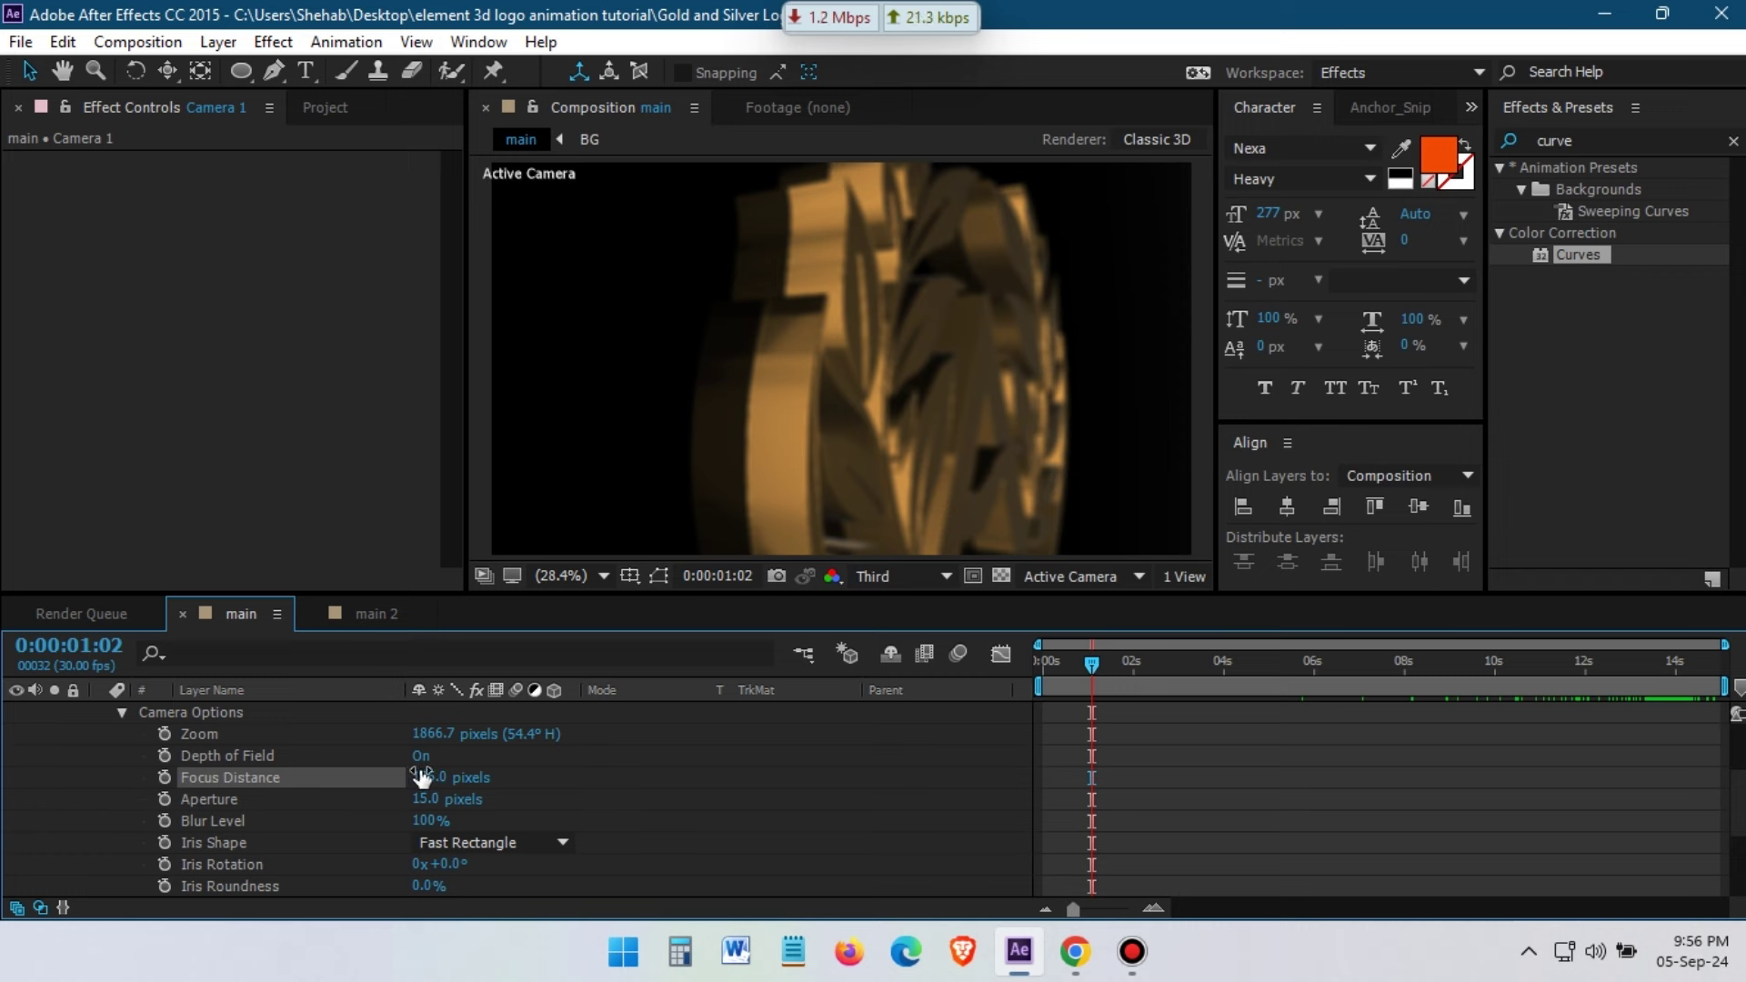
click(429, 777)
text(530)
key(Return)
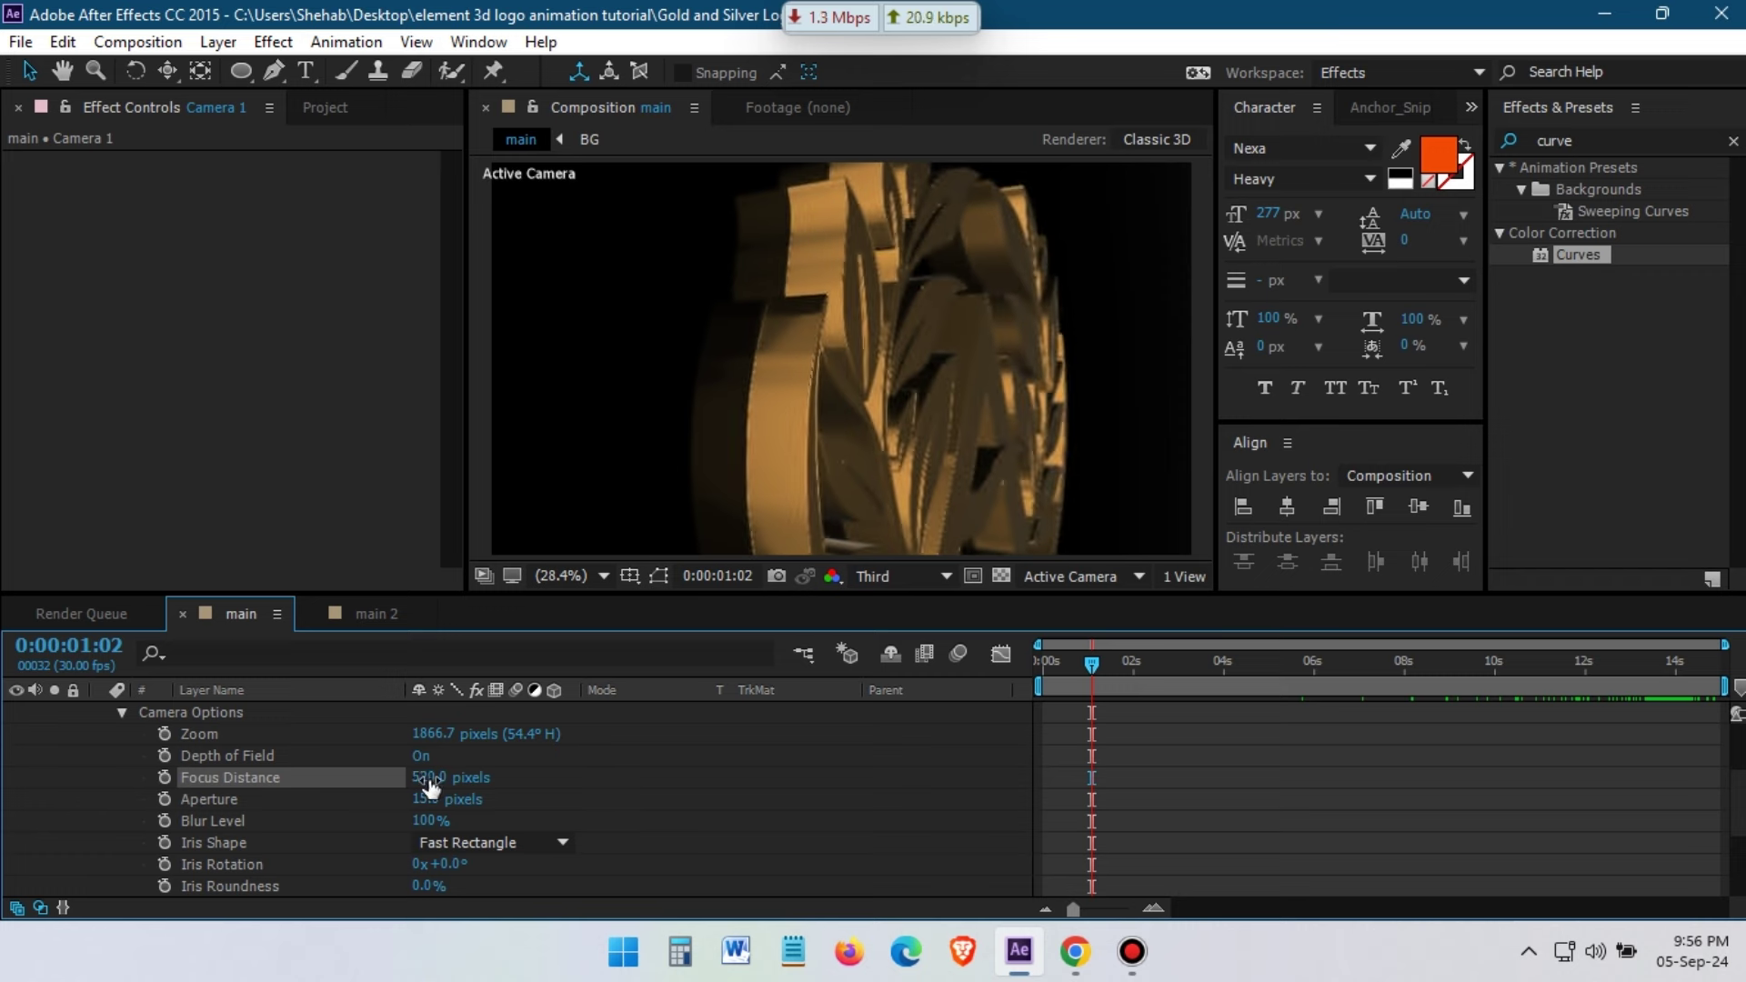
click(418, 756)
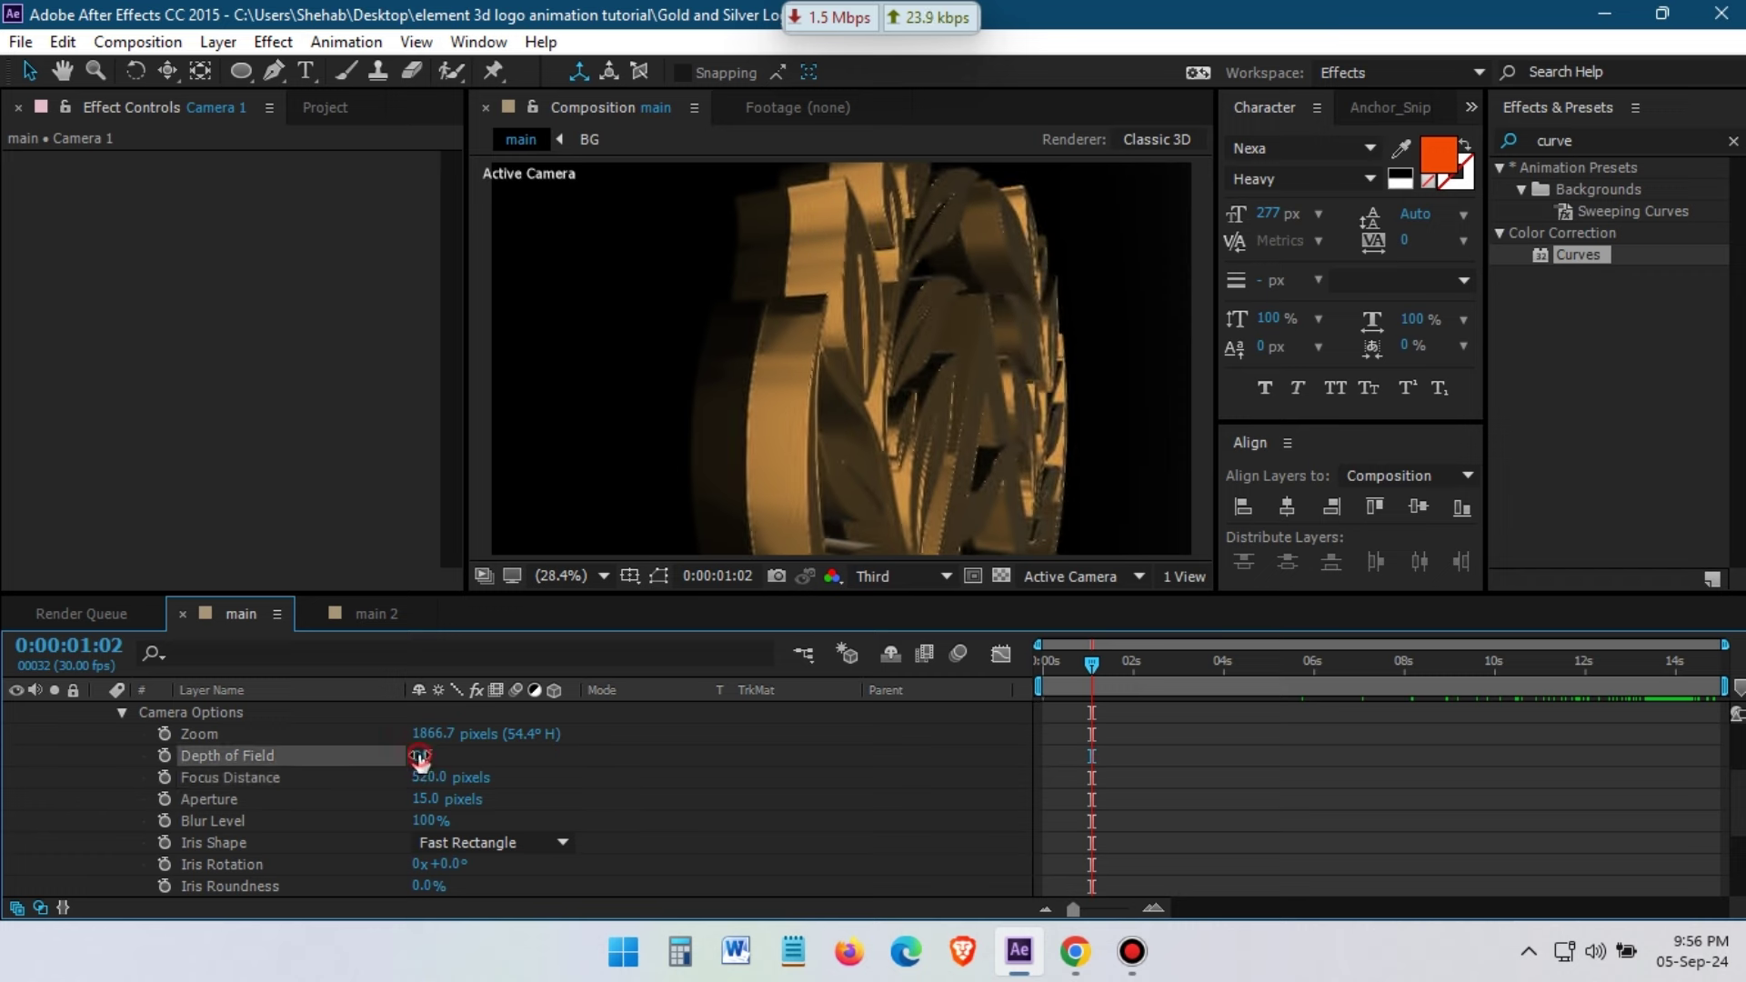
scroll(1156, 802, up, 5)
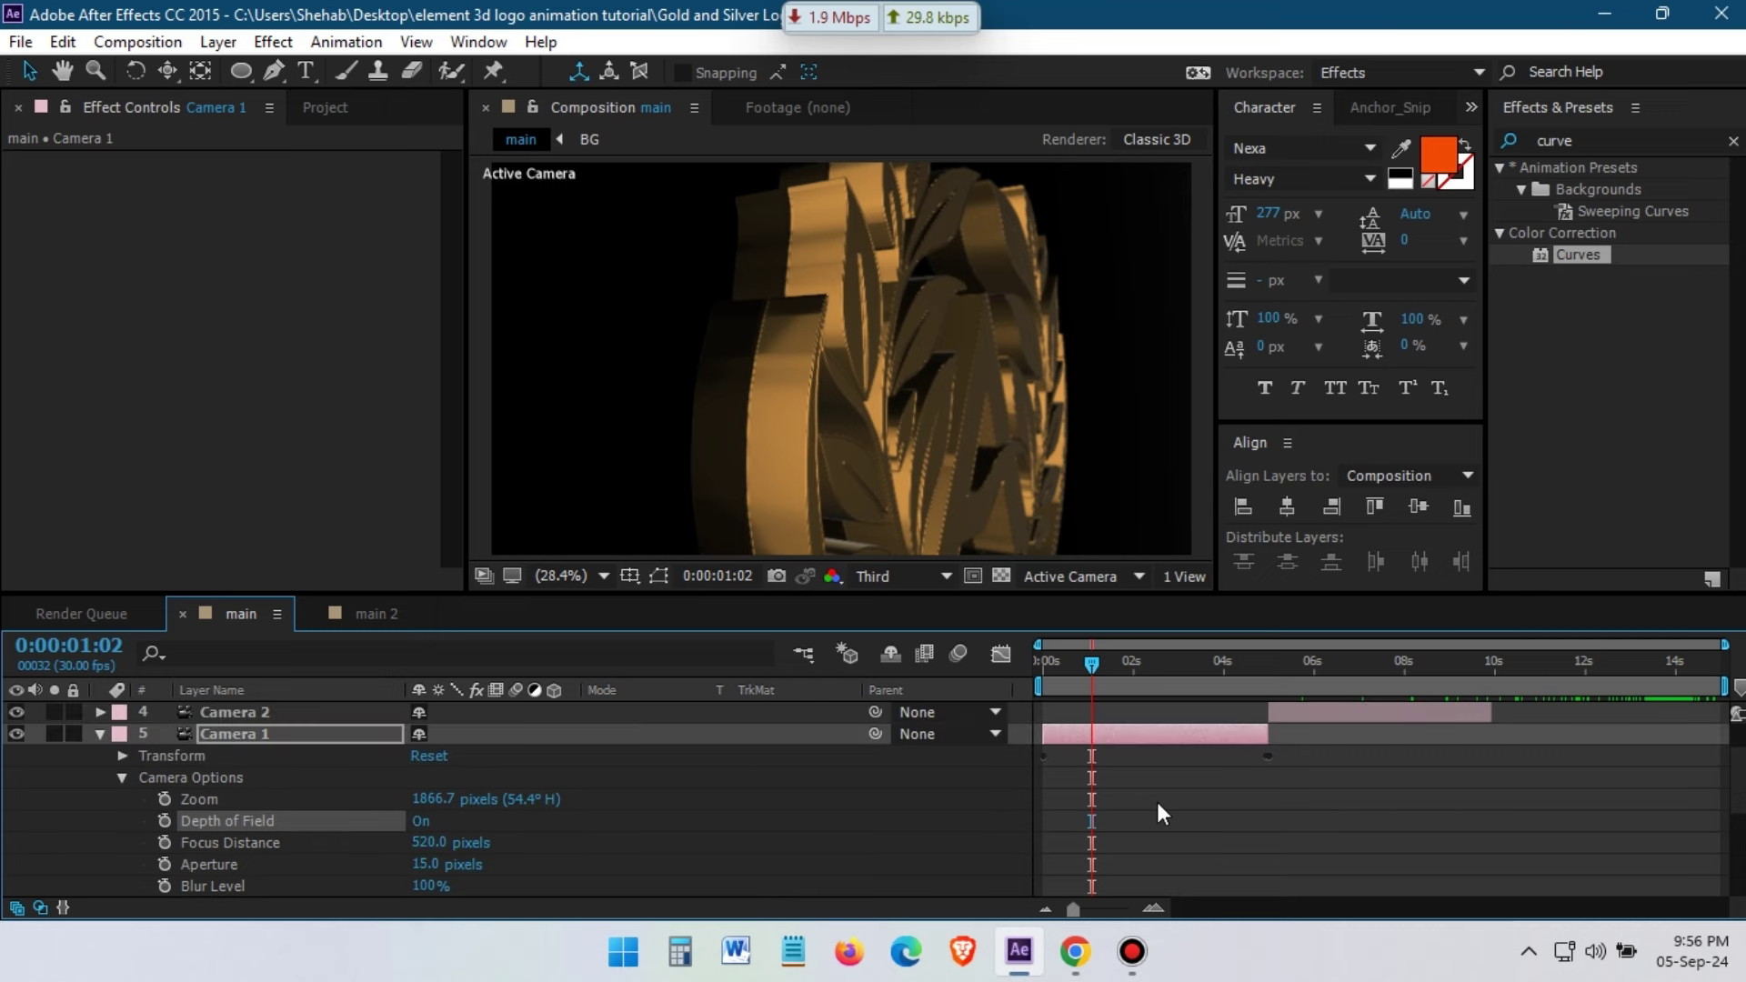
drag(1175, 677, 1343, 684)
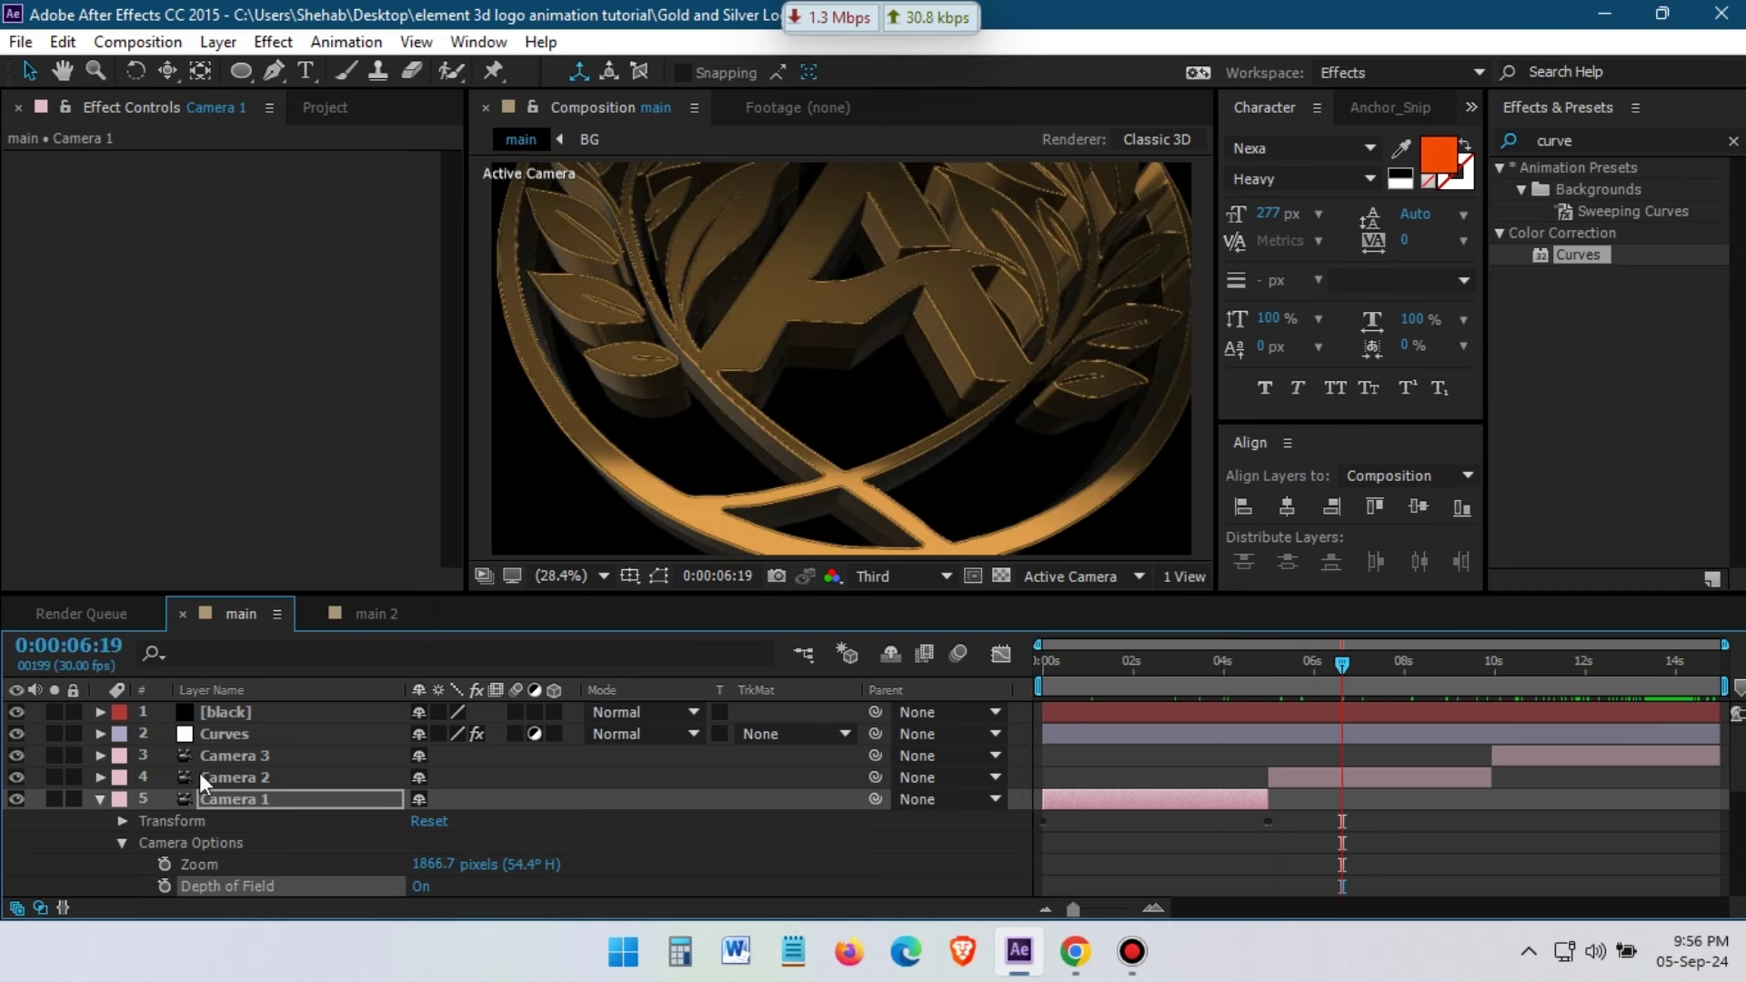
Turn on depth of field for Camera 2 with a 15-pixel aperture
click(199, 777)
click(100, 798)
click(100, 777)
scroll(151, 816, down, 2)
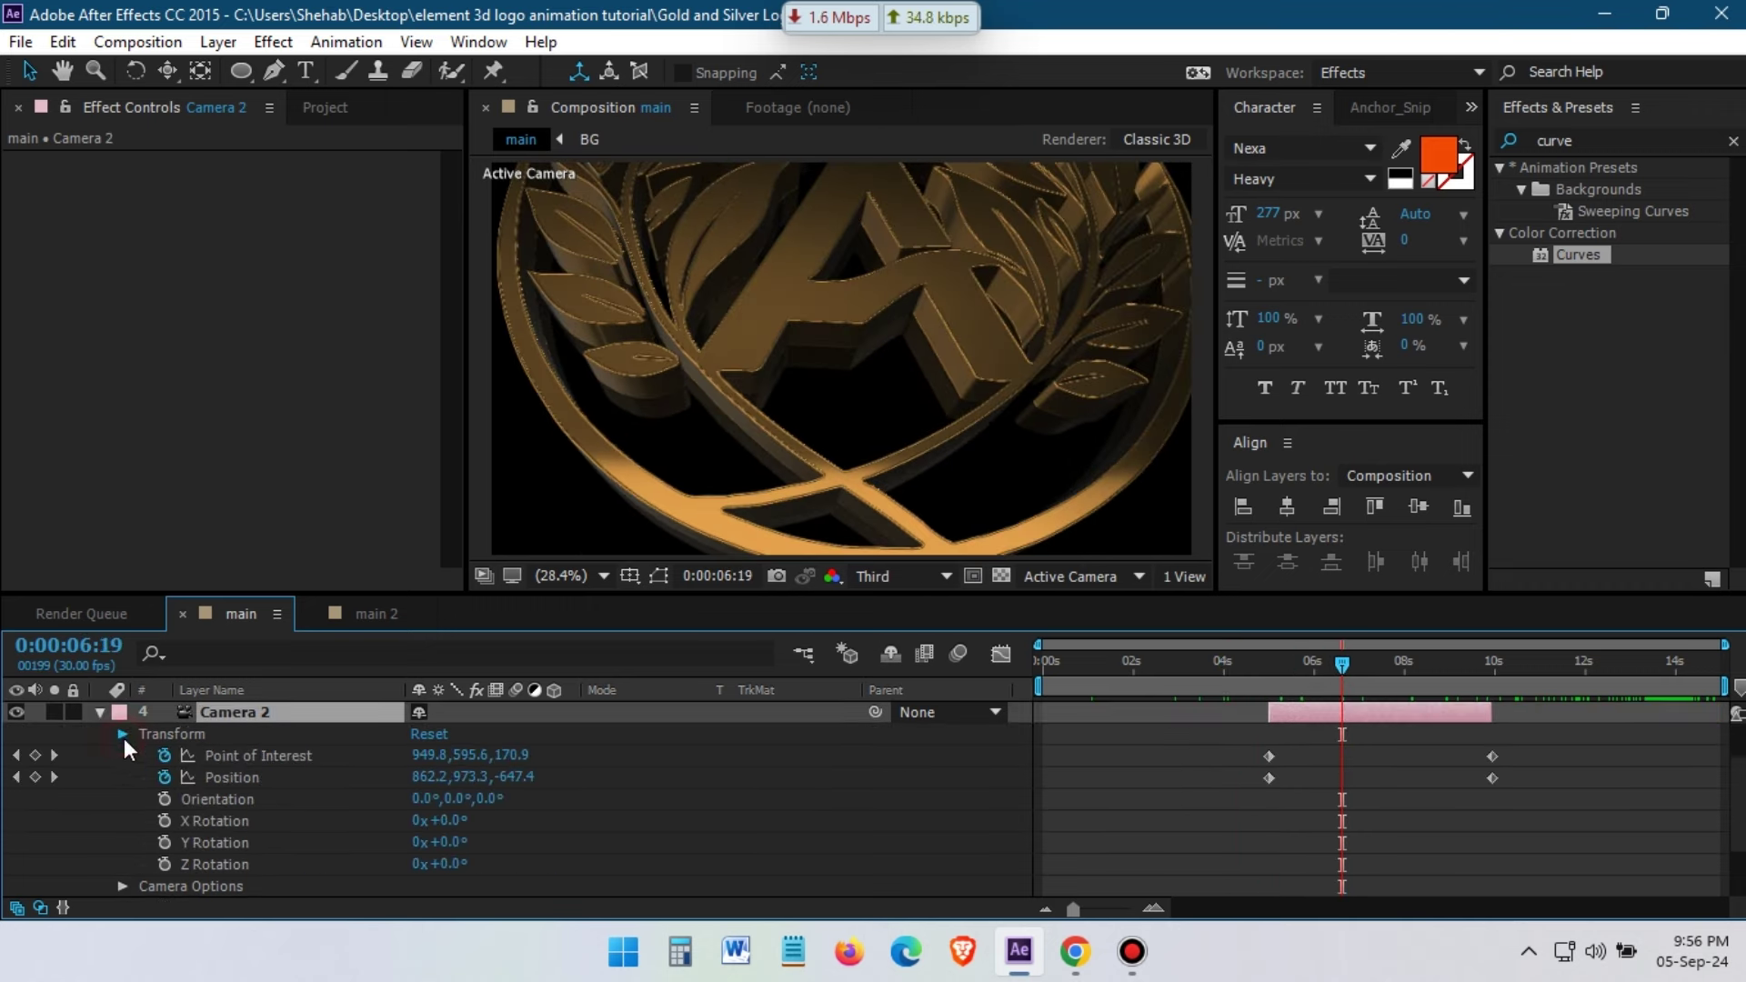
click(121, 734)
click(127, 802)
scroll(133, 800, down, 3)
click(420, 756)
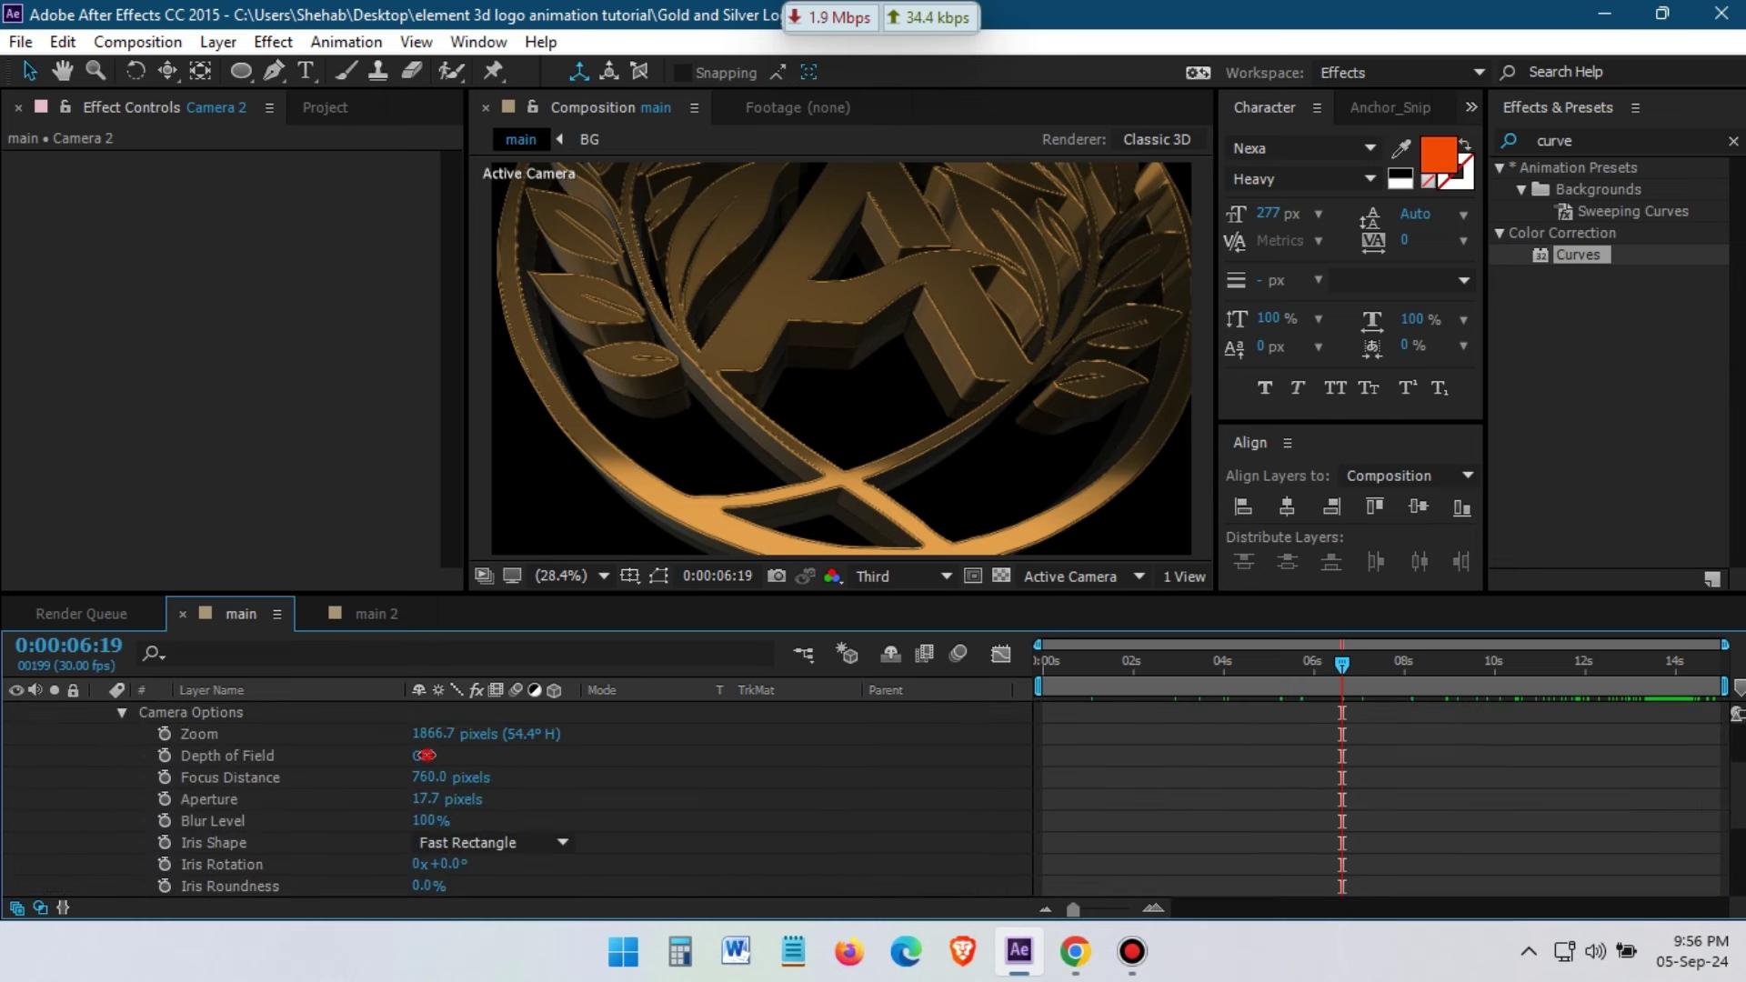
click(439, 799)
text(15)
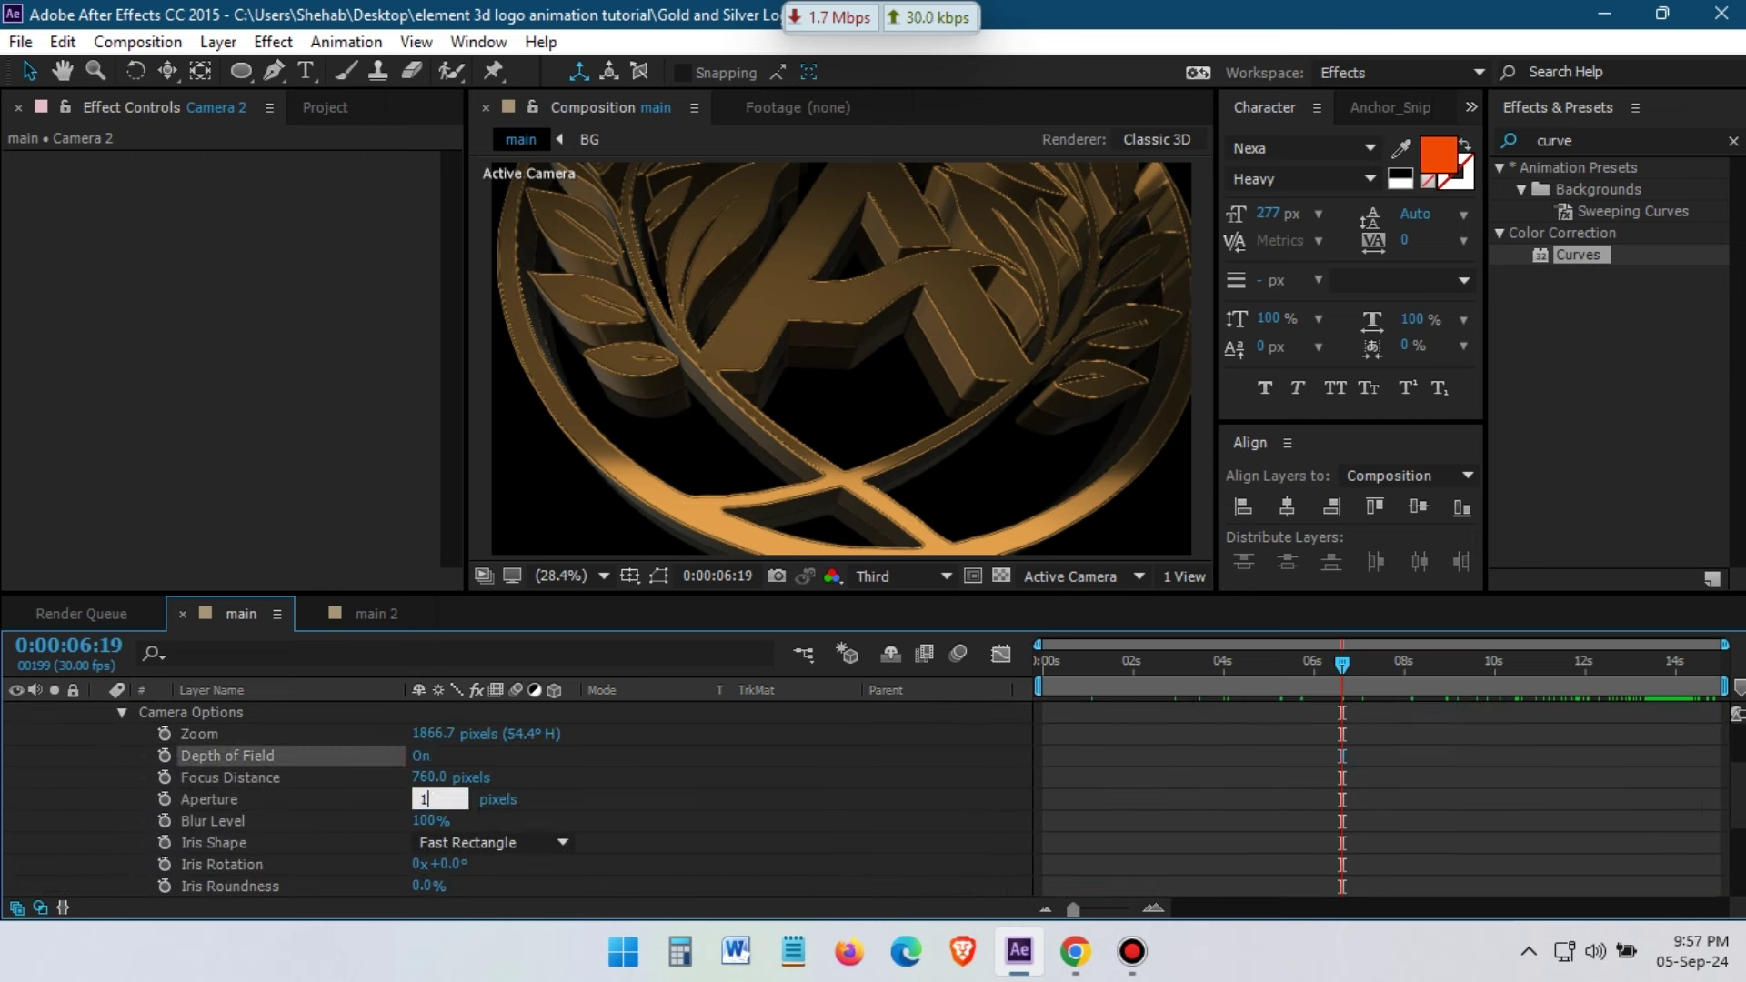
key(Return)
Try Camera 2 focus distances of 620, 140 and 360 pixels
click(446, 778)
text(620)
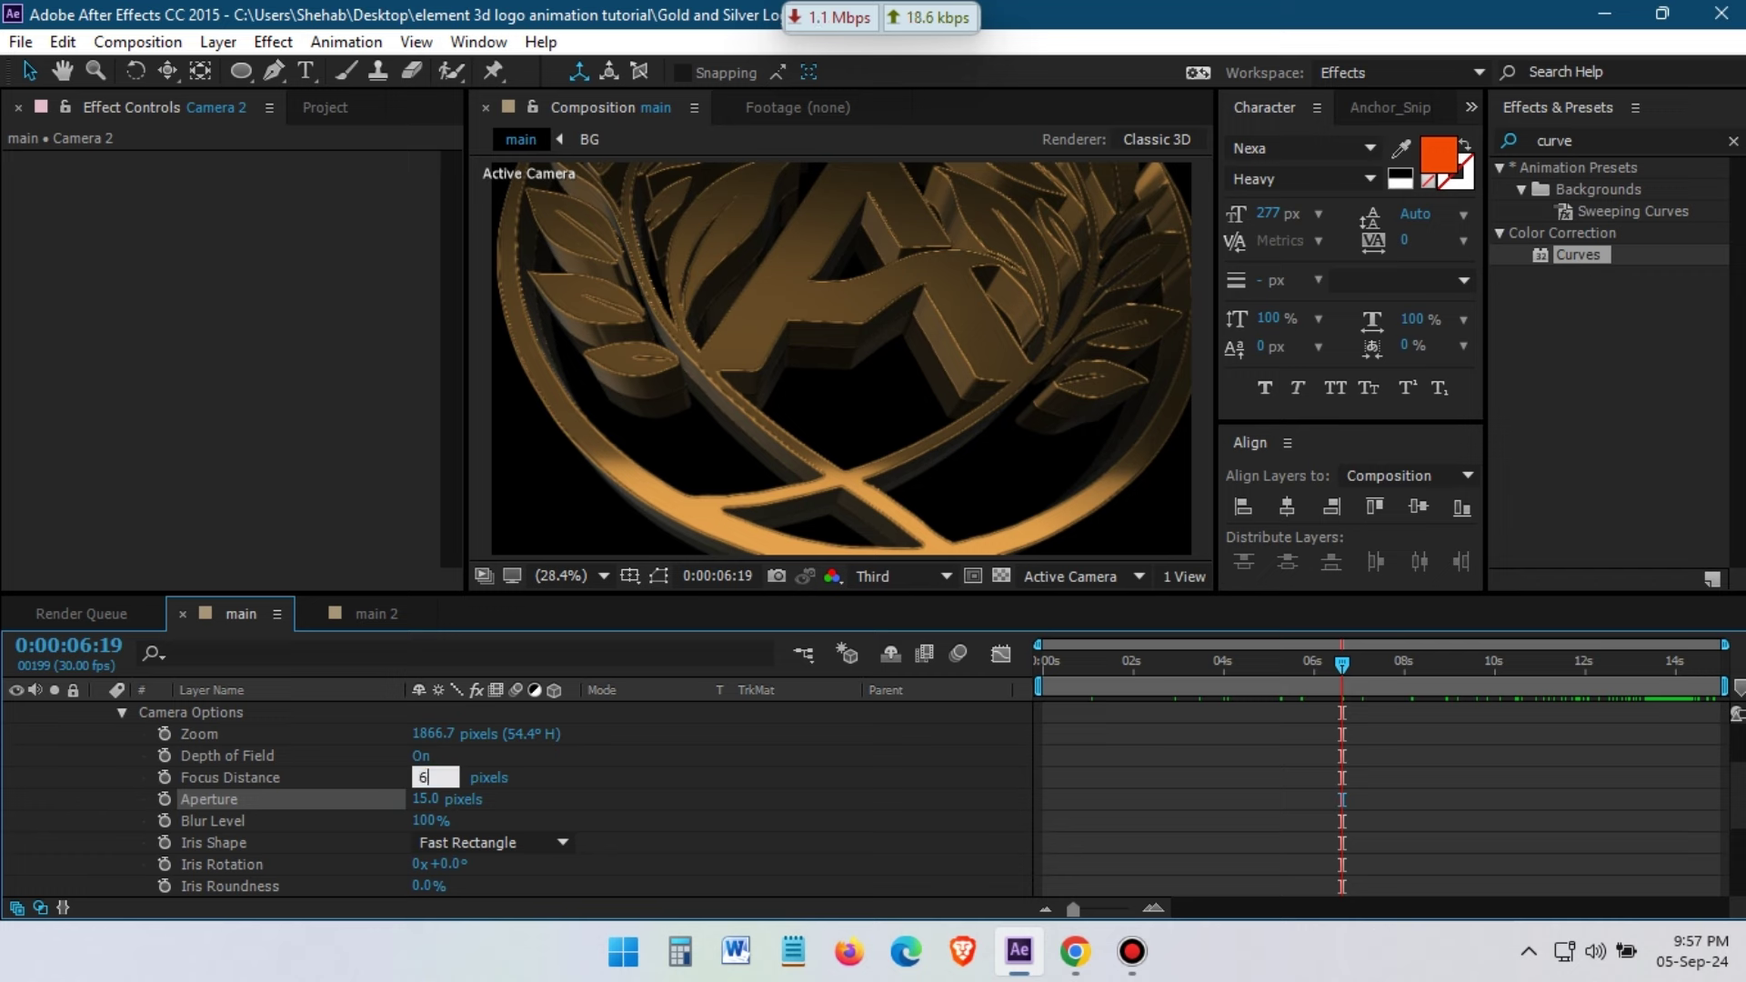
key(Return)
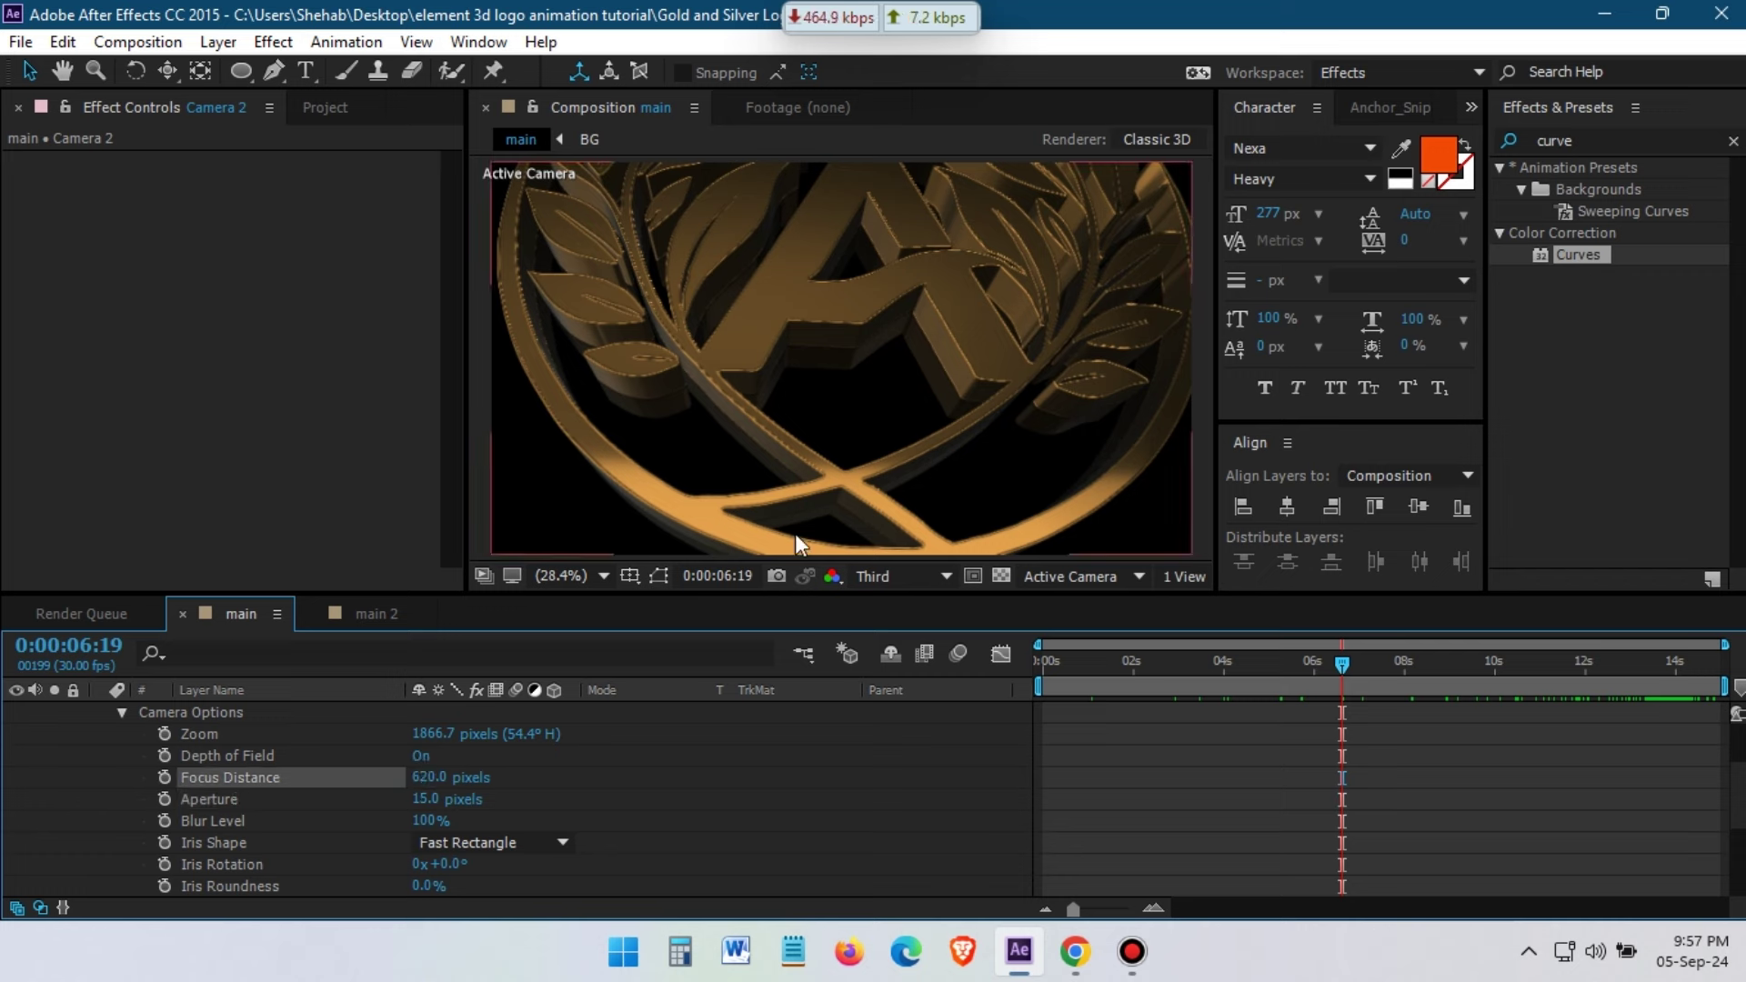
click(449, 778)
text(140)
key(Return)
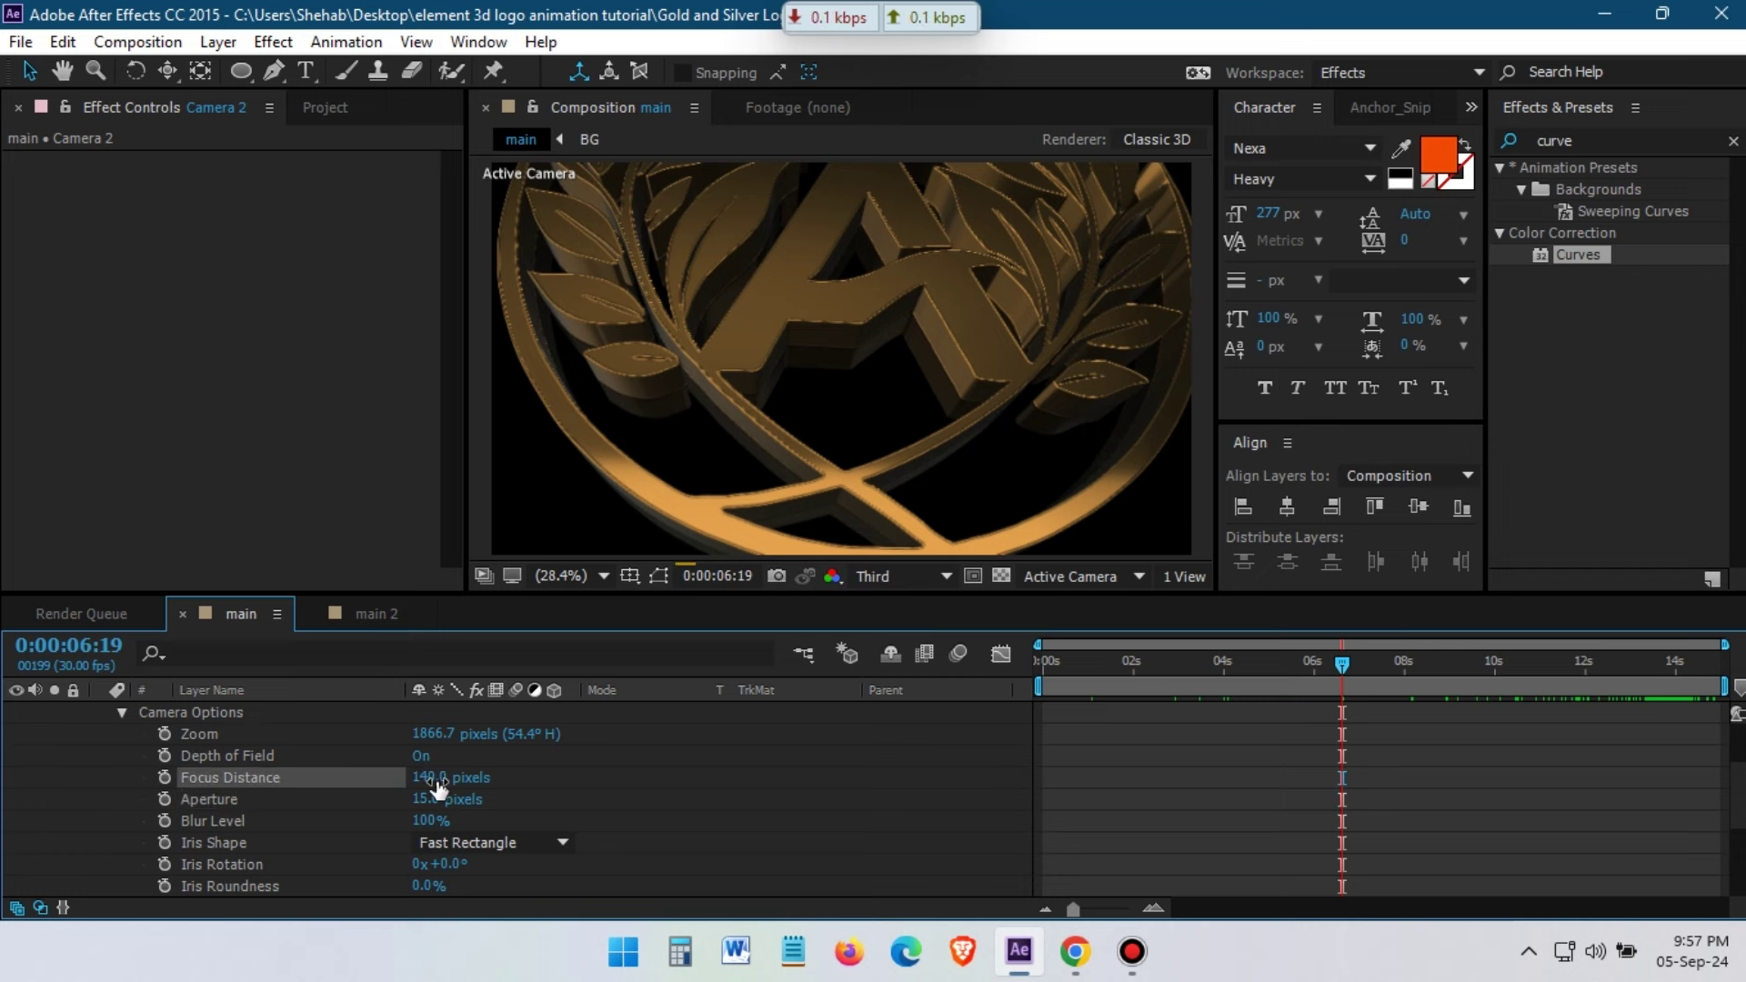
click(451, 773)
text(360)
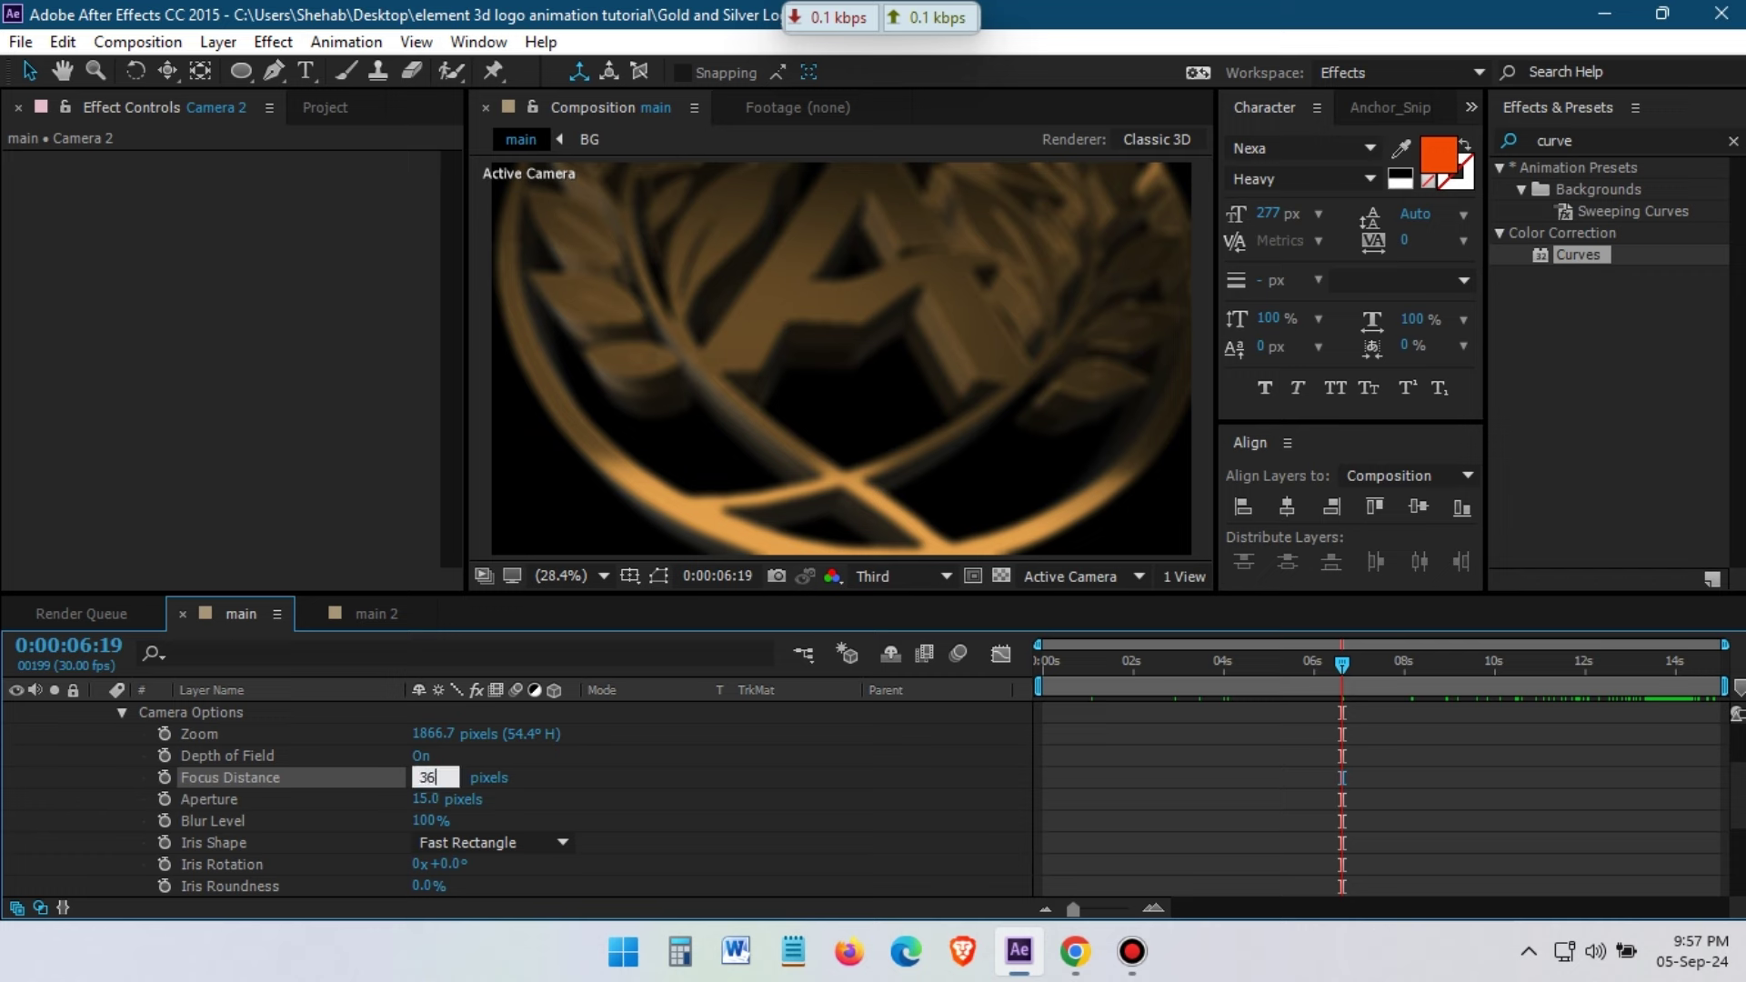
key(Return)
Raise Camera 2's focus distance to 1350, then 1720 pixels
click(456, 777)
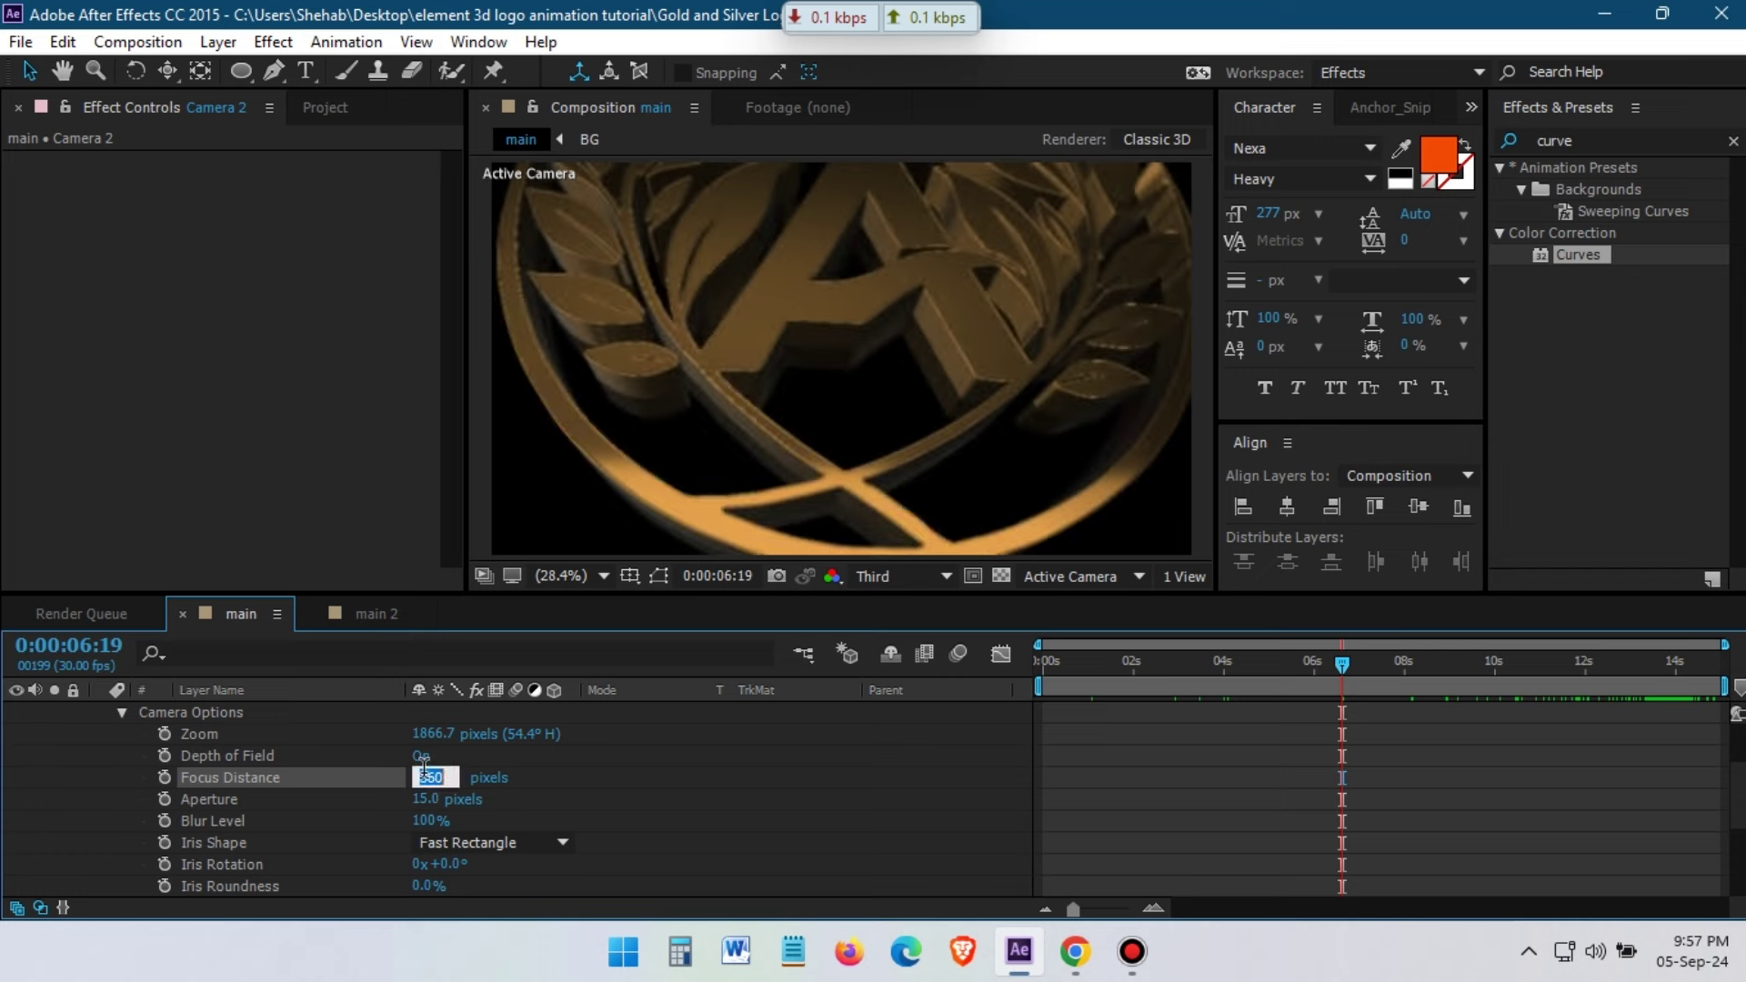
text(1)
key(Return)
click(432, 758)
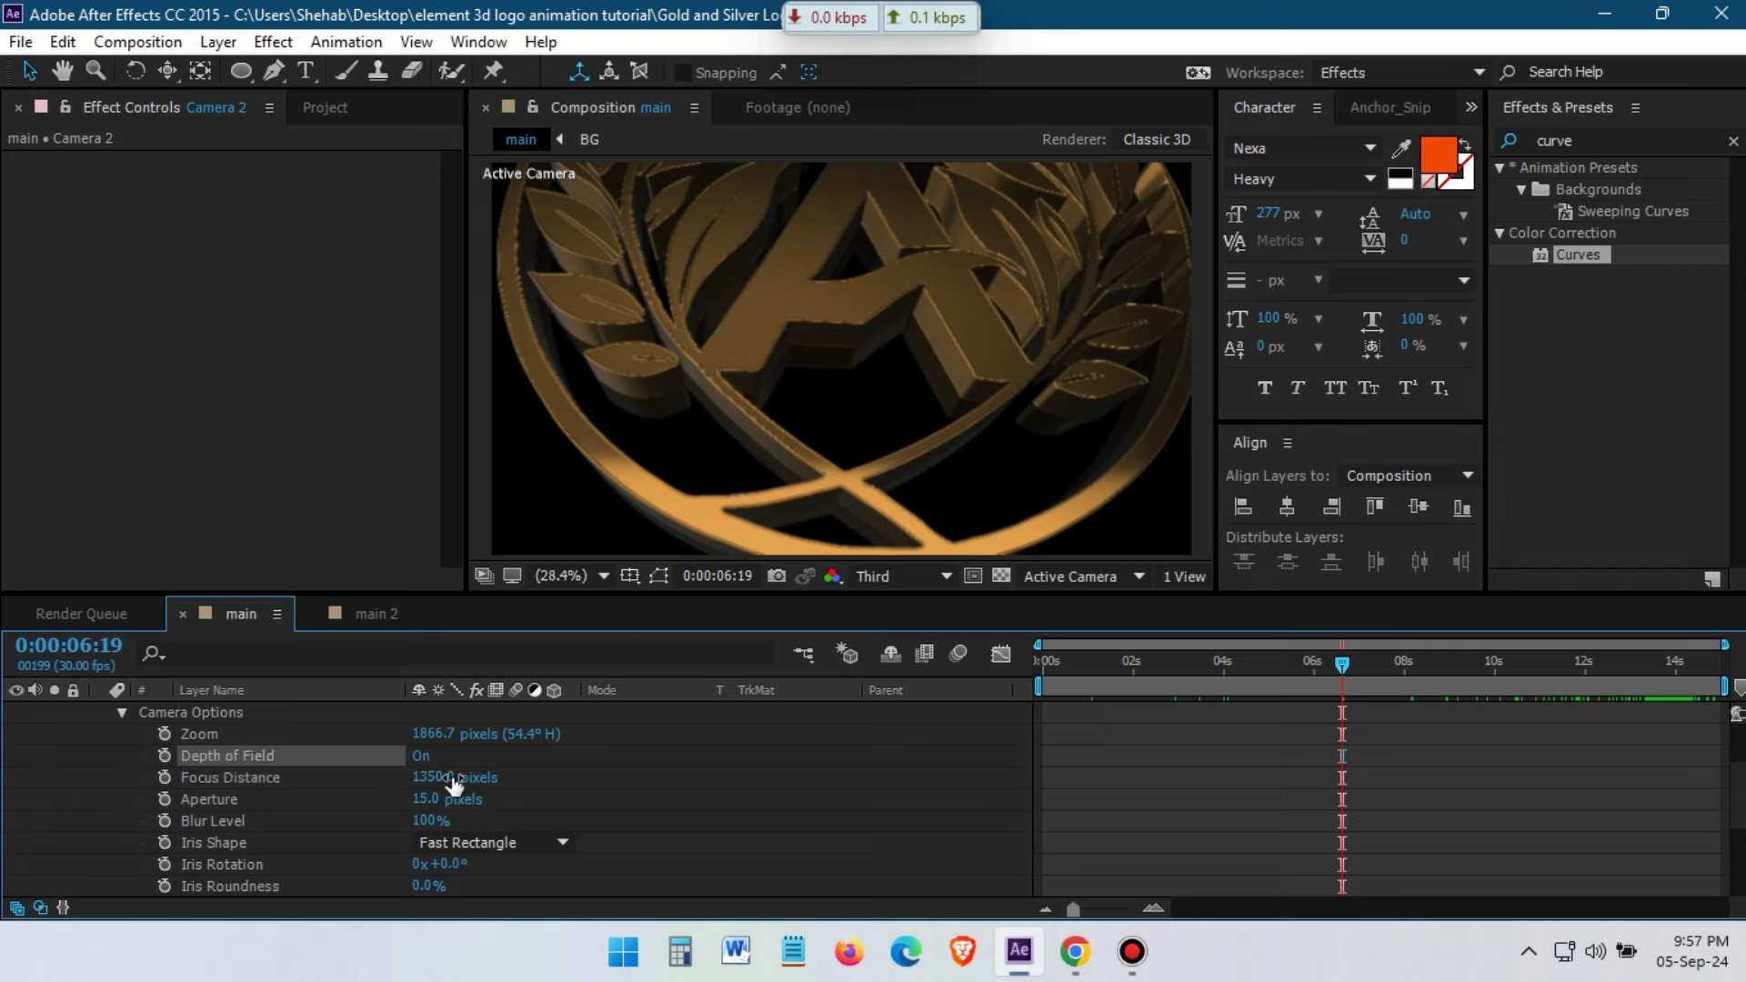
click(454, 779)
text(1720)
key(Return)
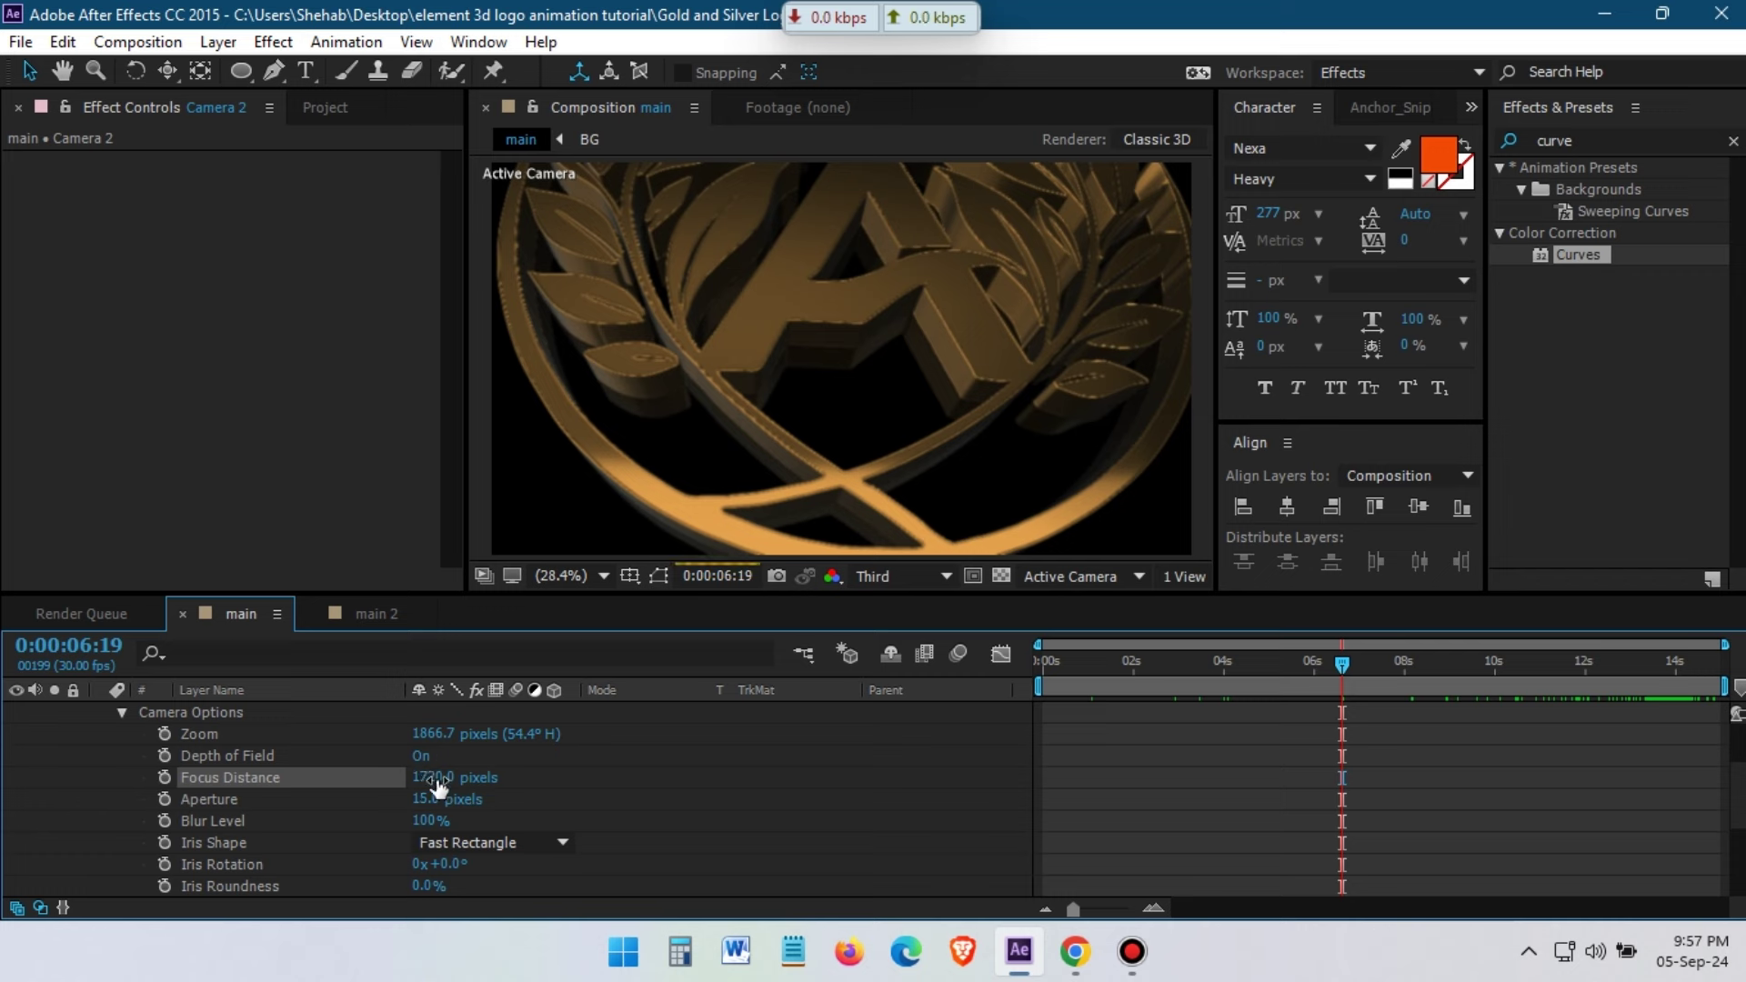
Scrub the camera moves to 10:23 and save the project
click(424, 756)
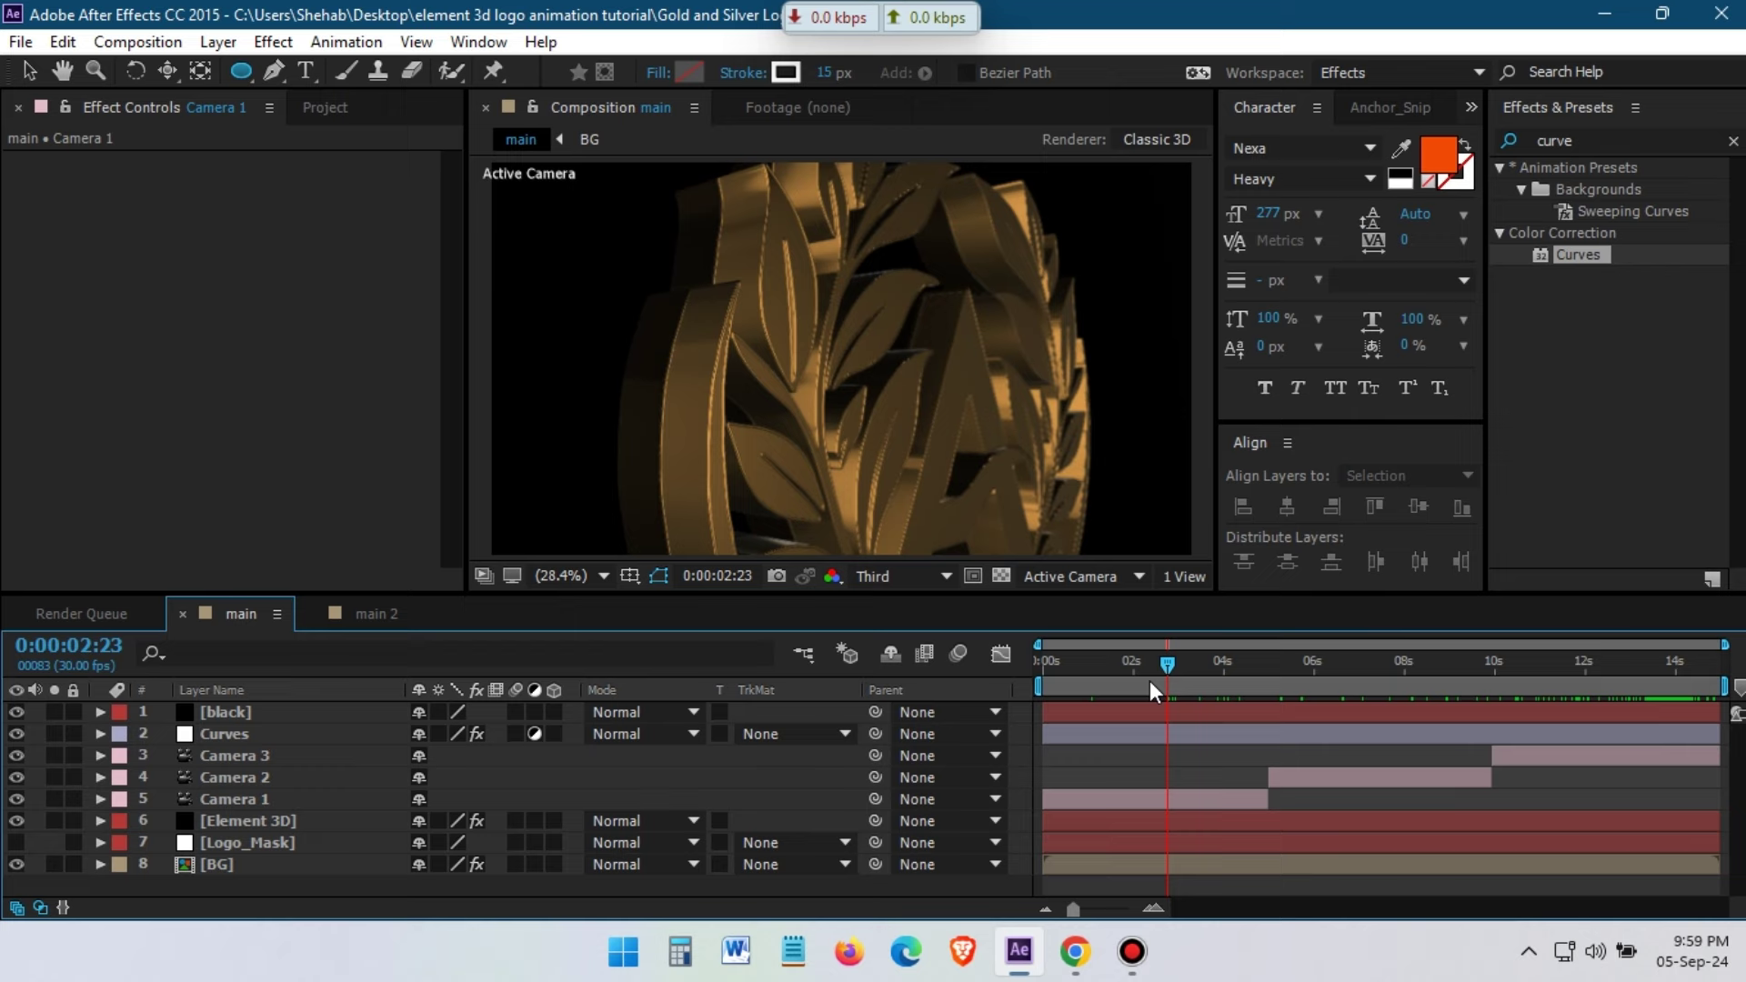
drag(1150, 680, 1224, 680)
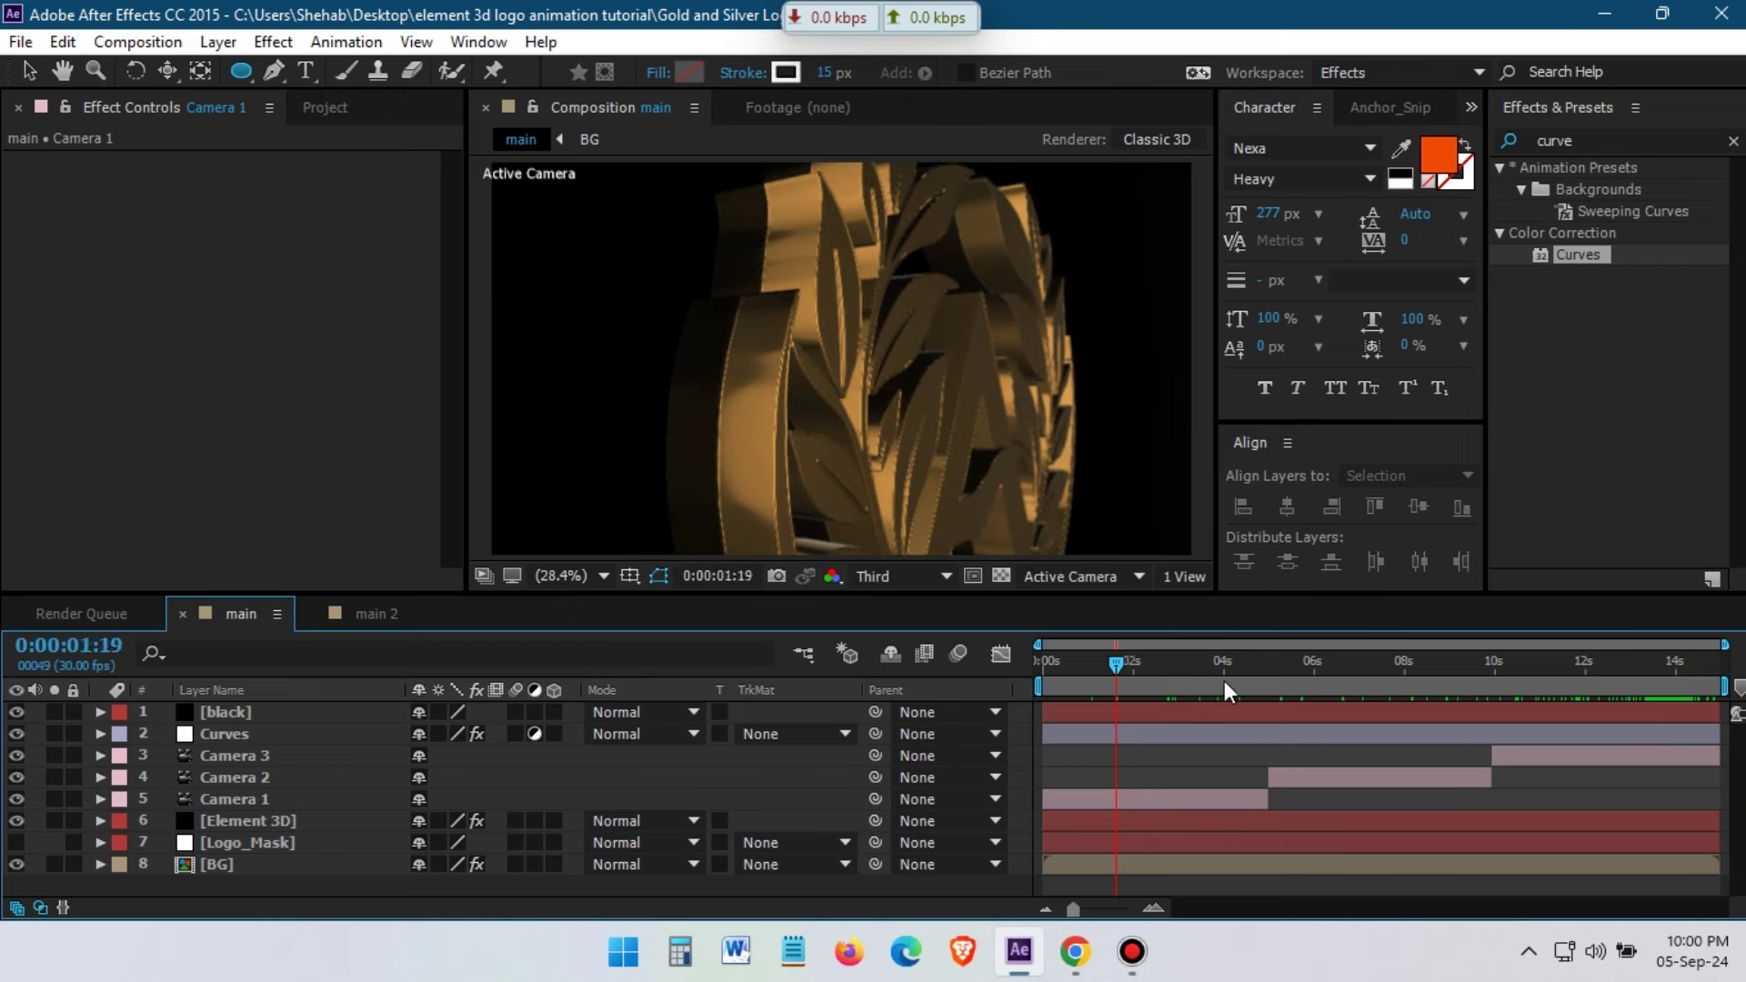
drag(1329, 680, 1530, 680)
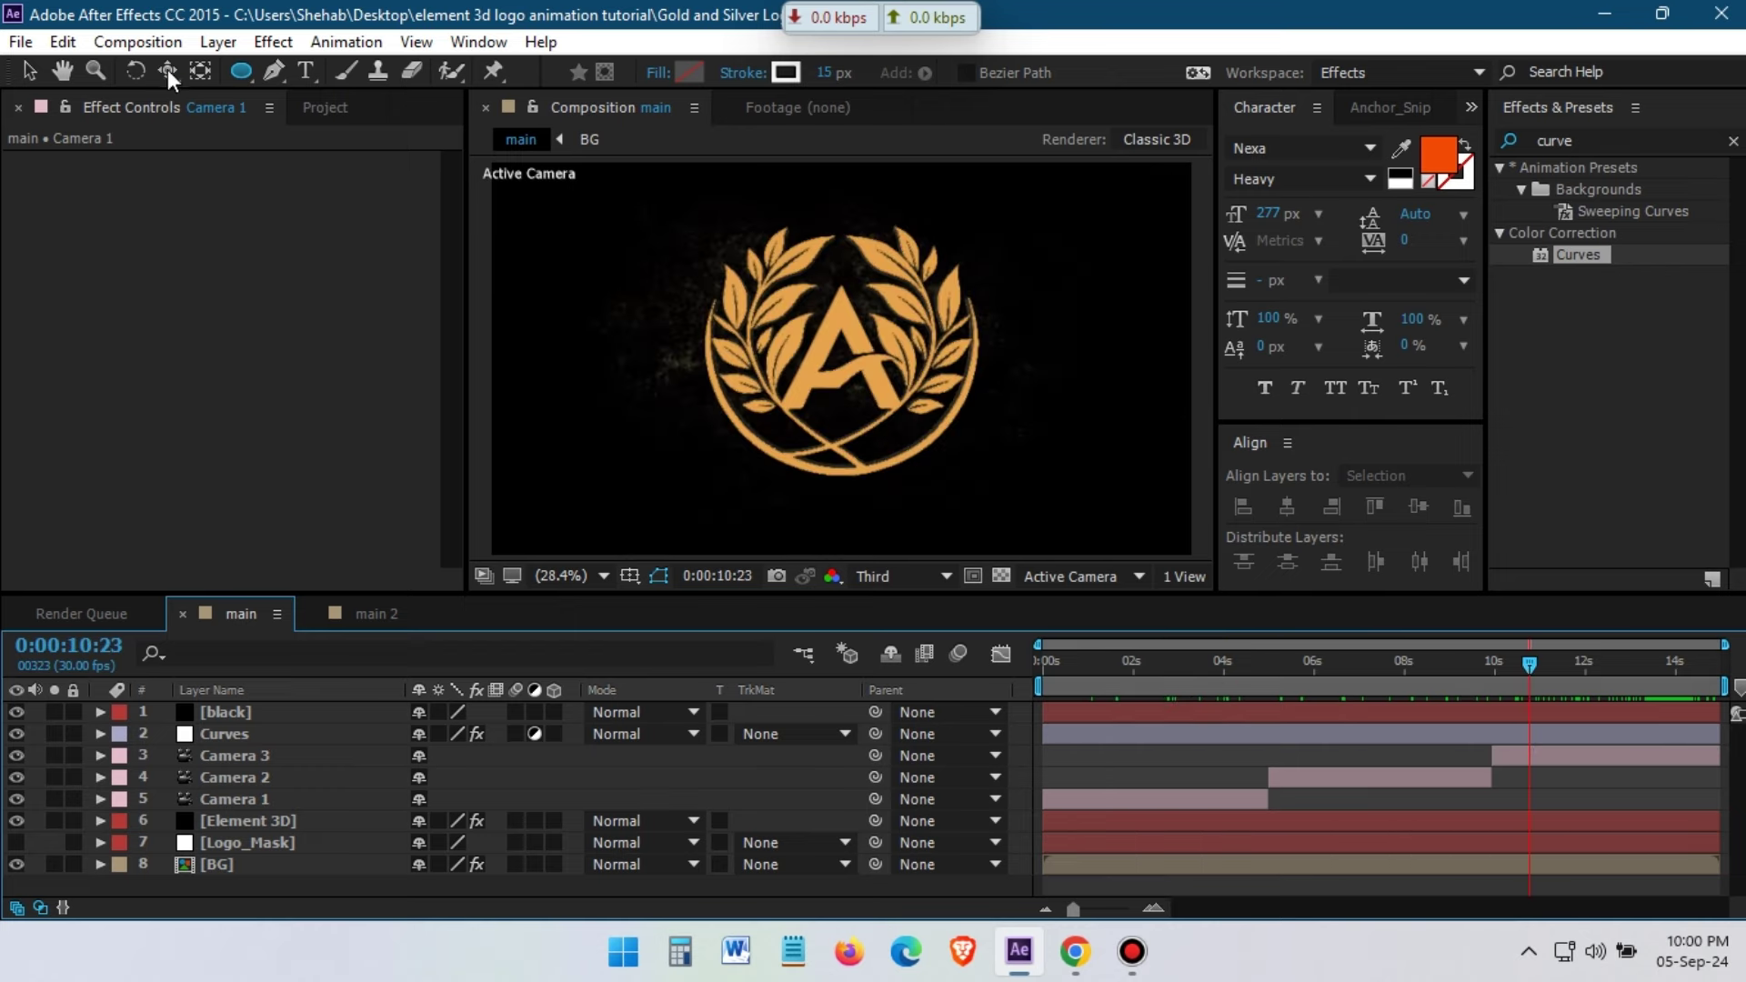
click(20, 42)
click(333, 241)
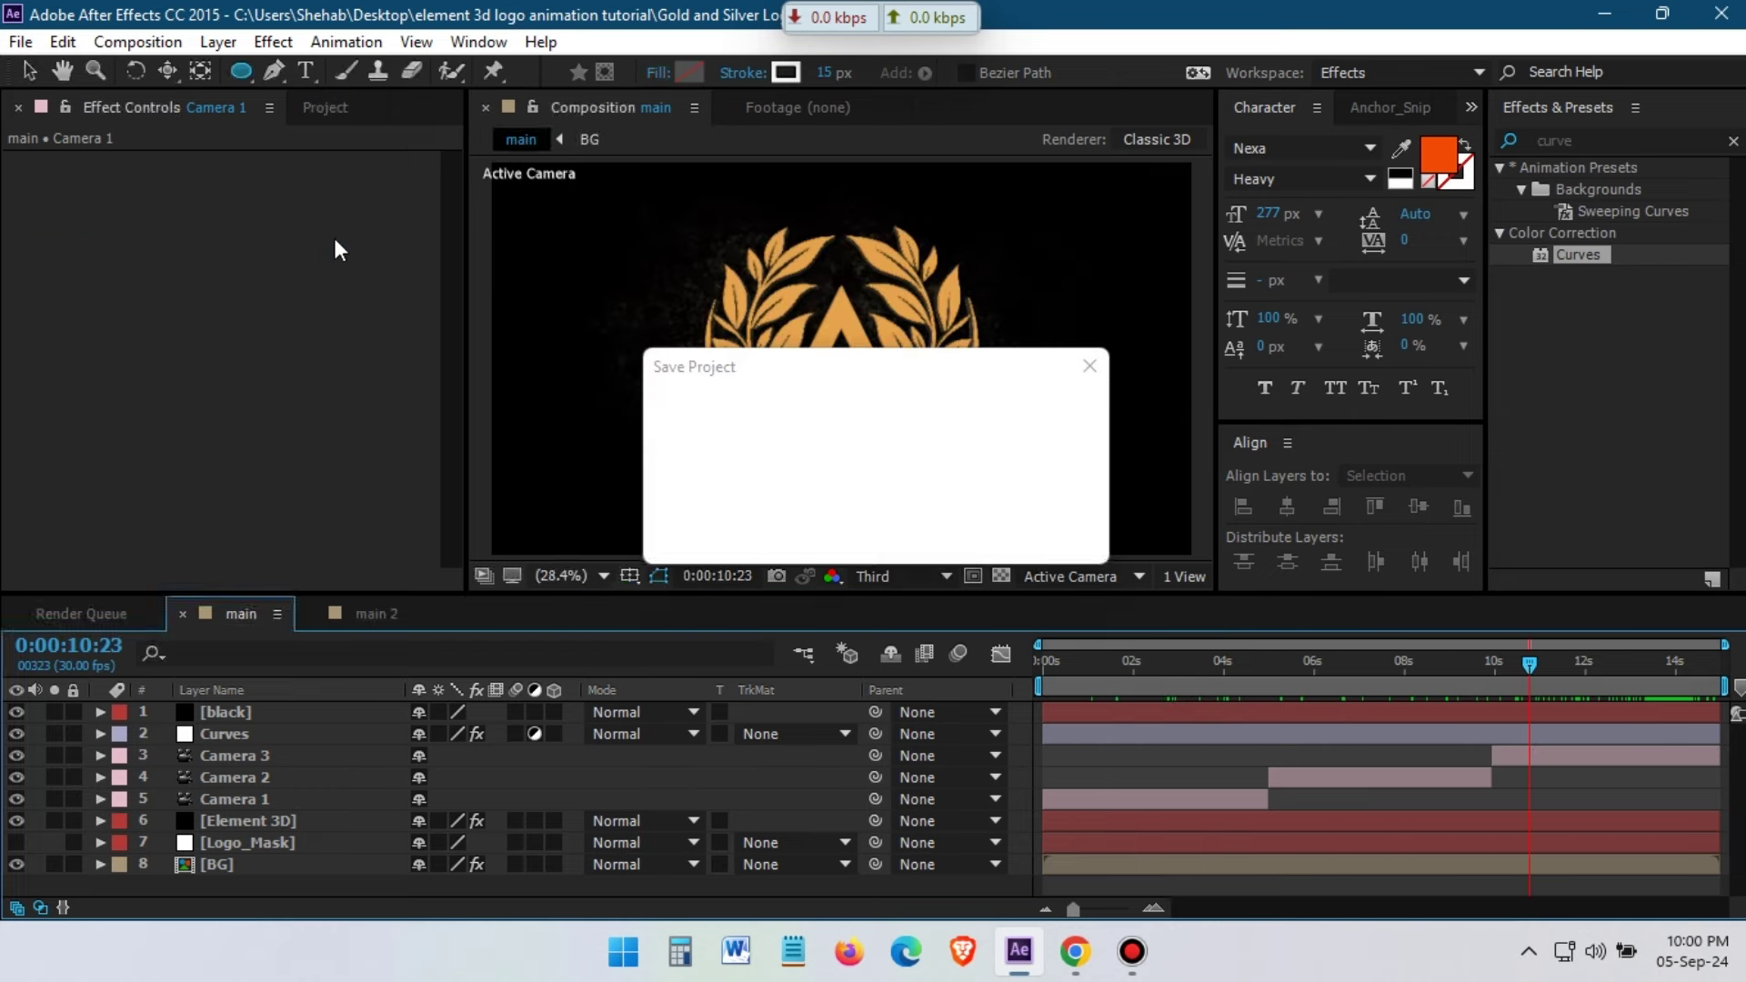
Queue the main composition with an AfterCodecs .mp4 output module and audio off
click(136, 42)
click(289, 331)
click(214, 784)
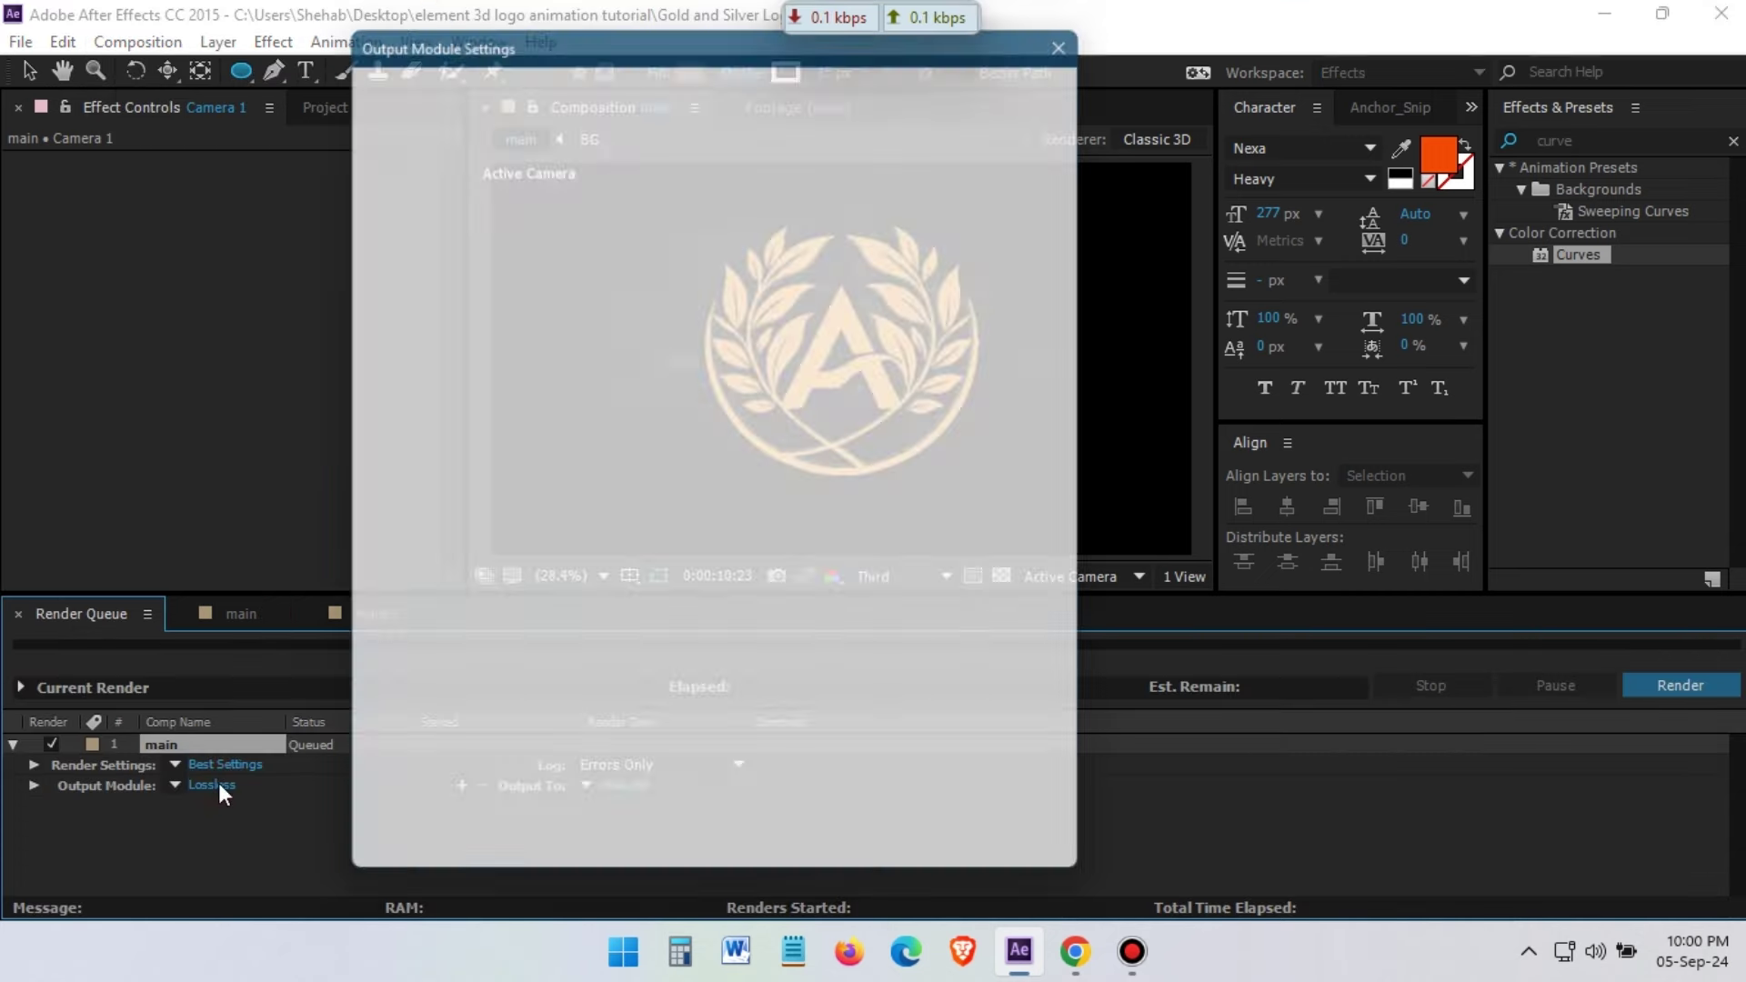
click(561, 148)
click(684, 266)
click(469, 724)
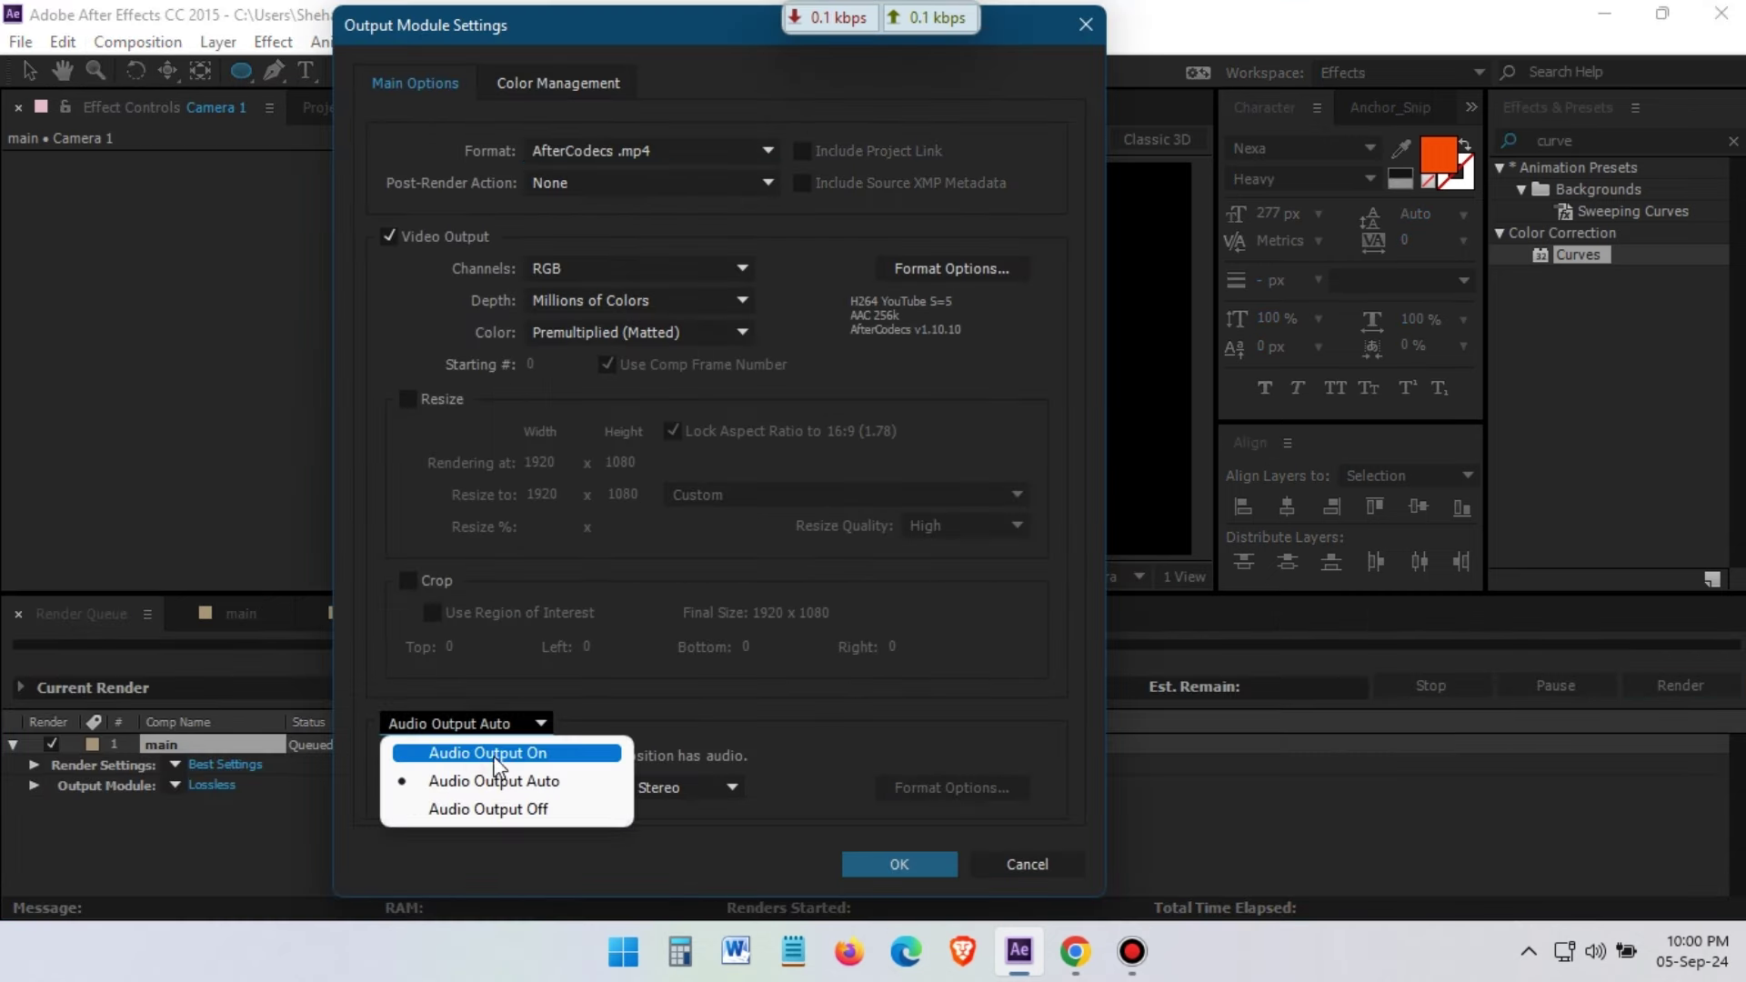
click(487, 808)
click(855, 862)
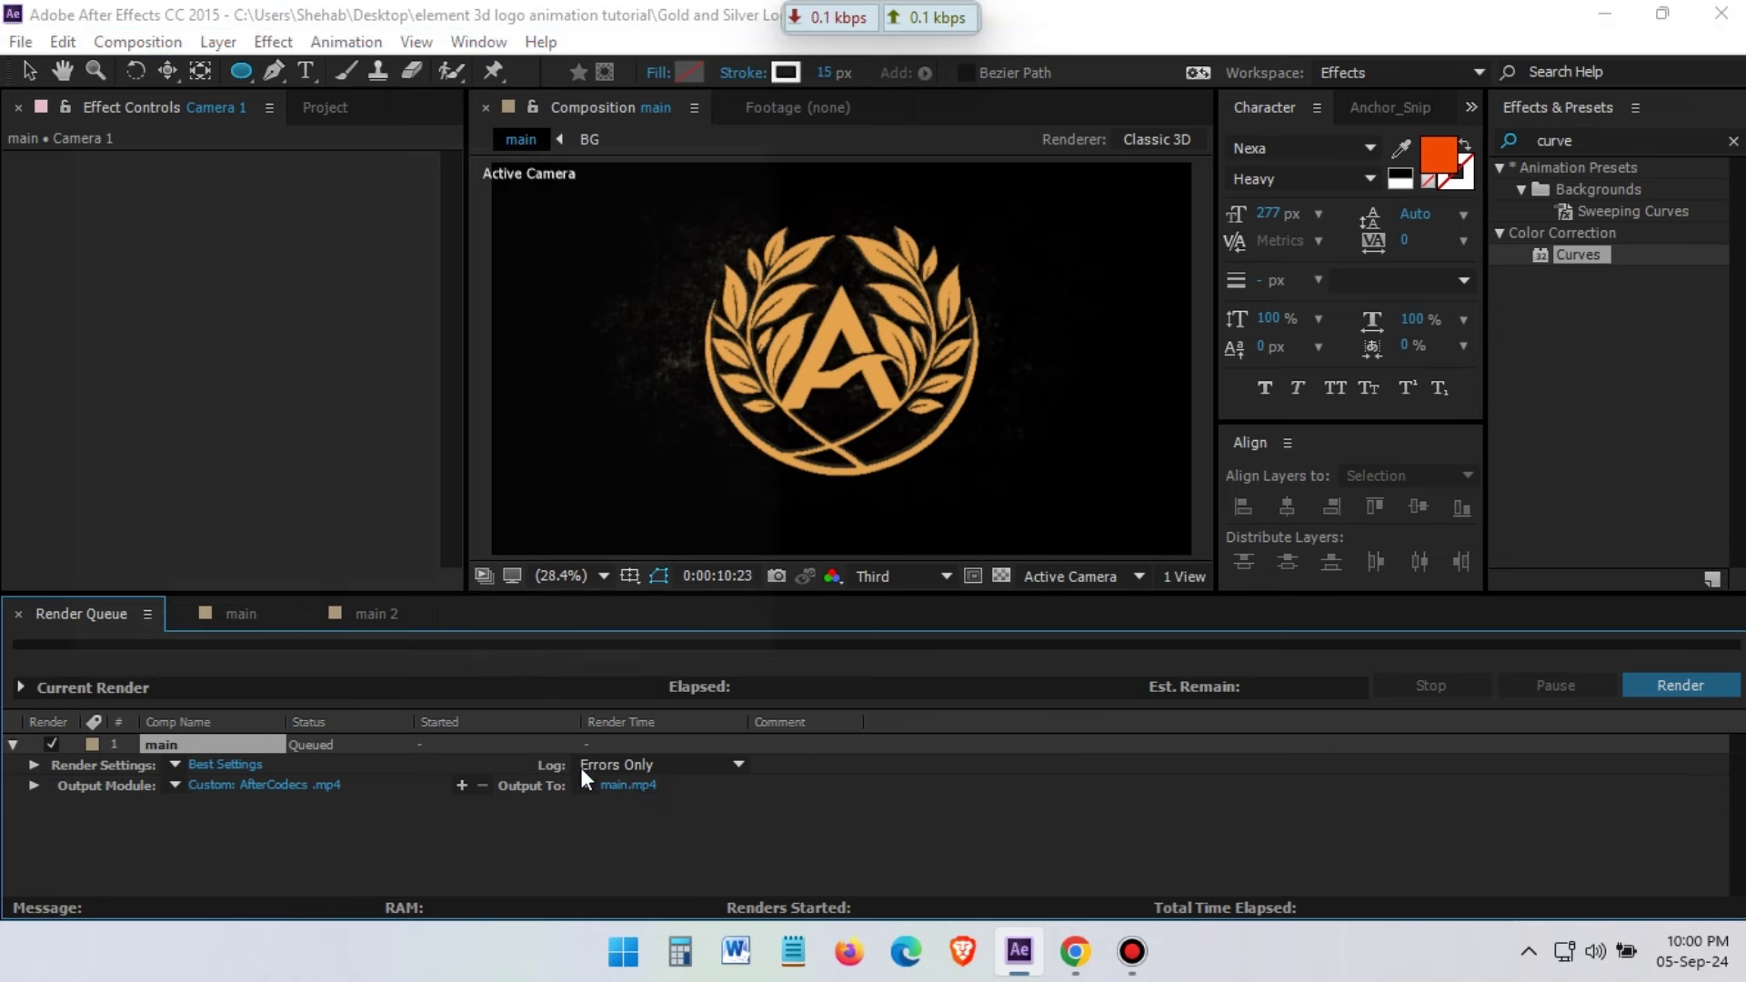
Output to main.mp4 in the element 3d logo animation tutorial folder and render
click(628, 785)
click(136, 230)
double_click(618, 382)
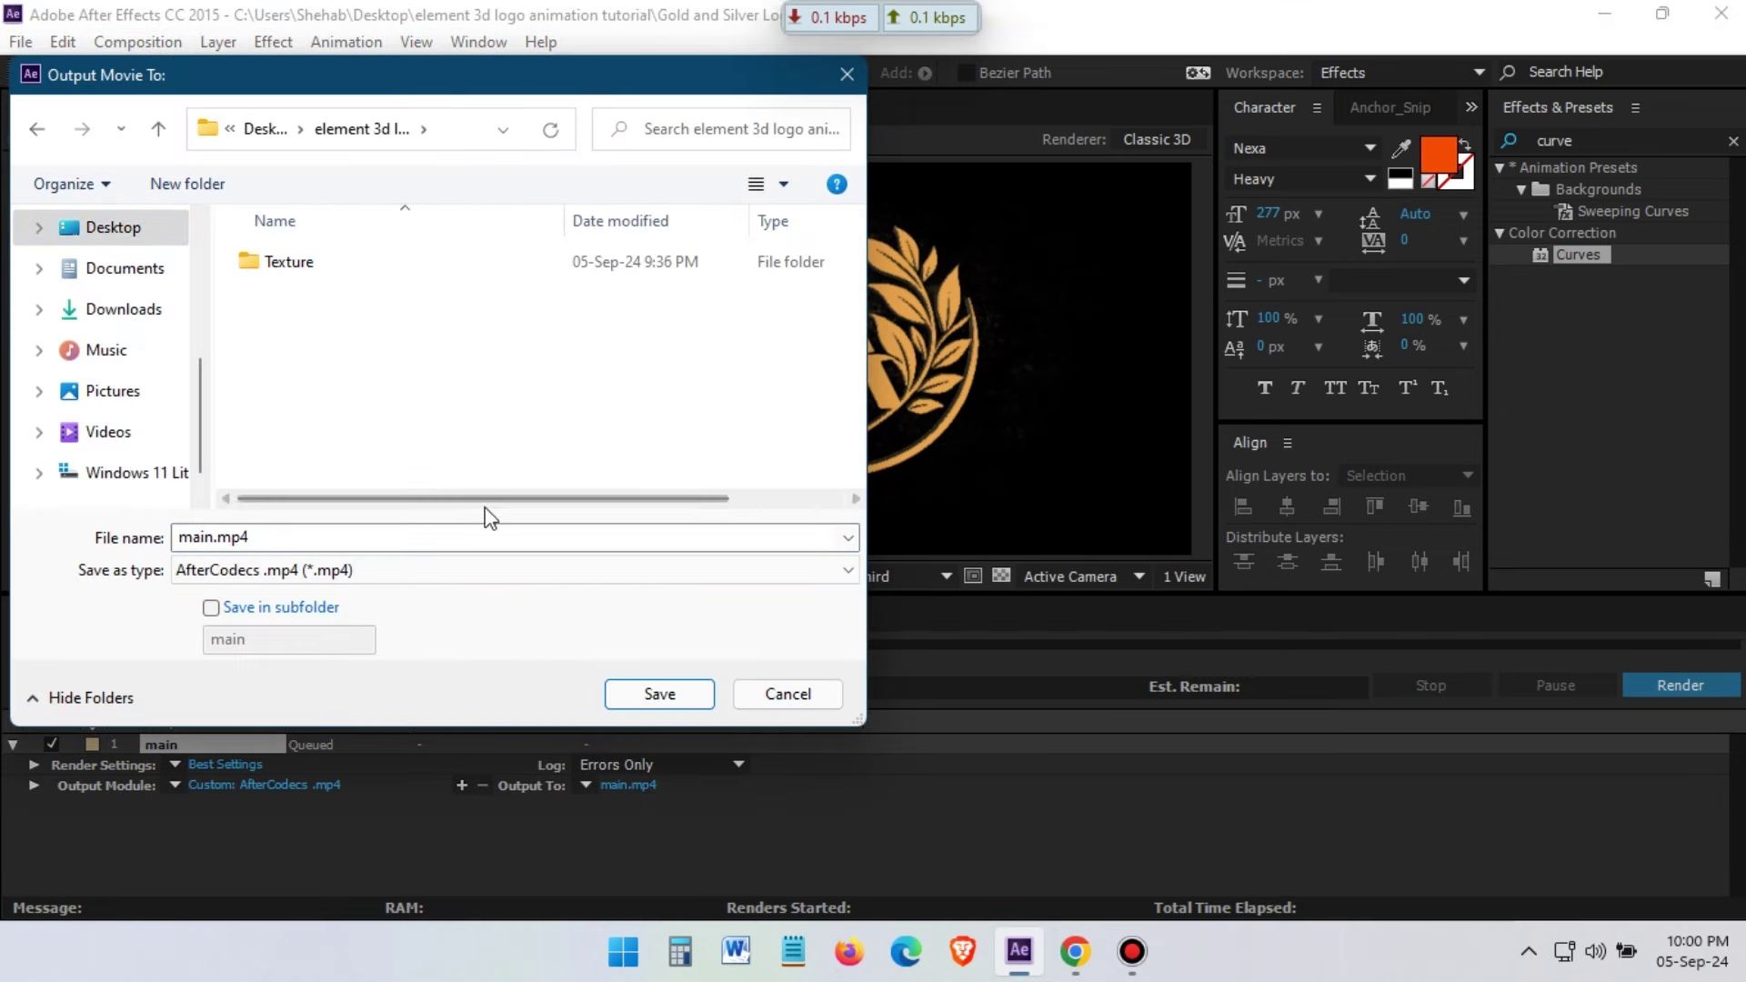
click(670, 693)
click(1678, 686)
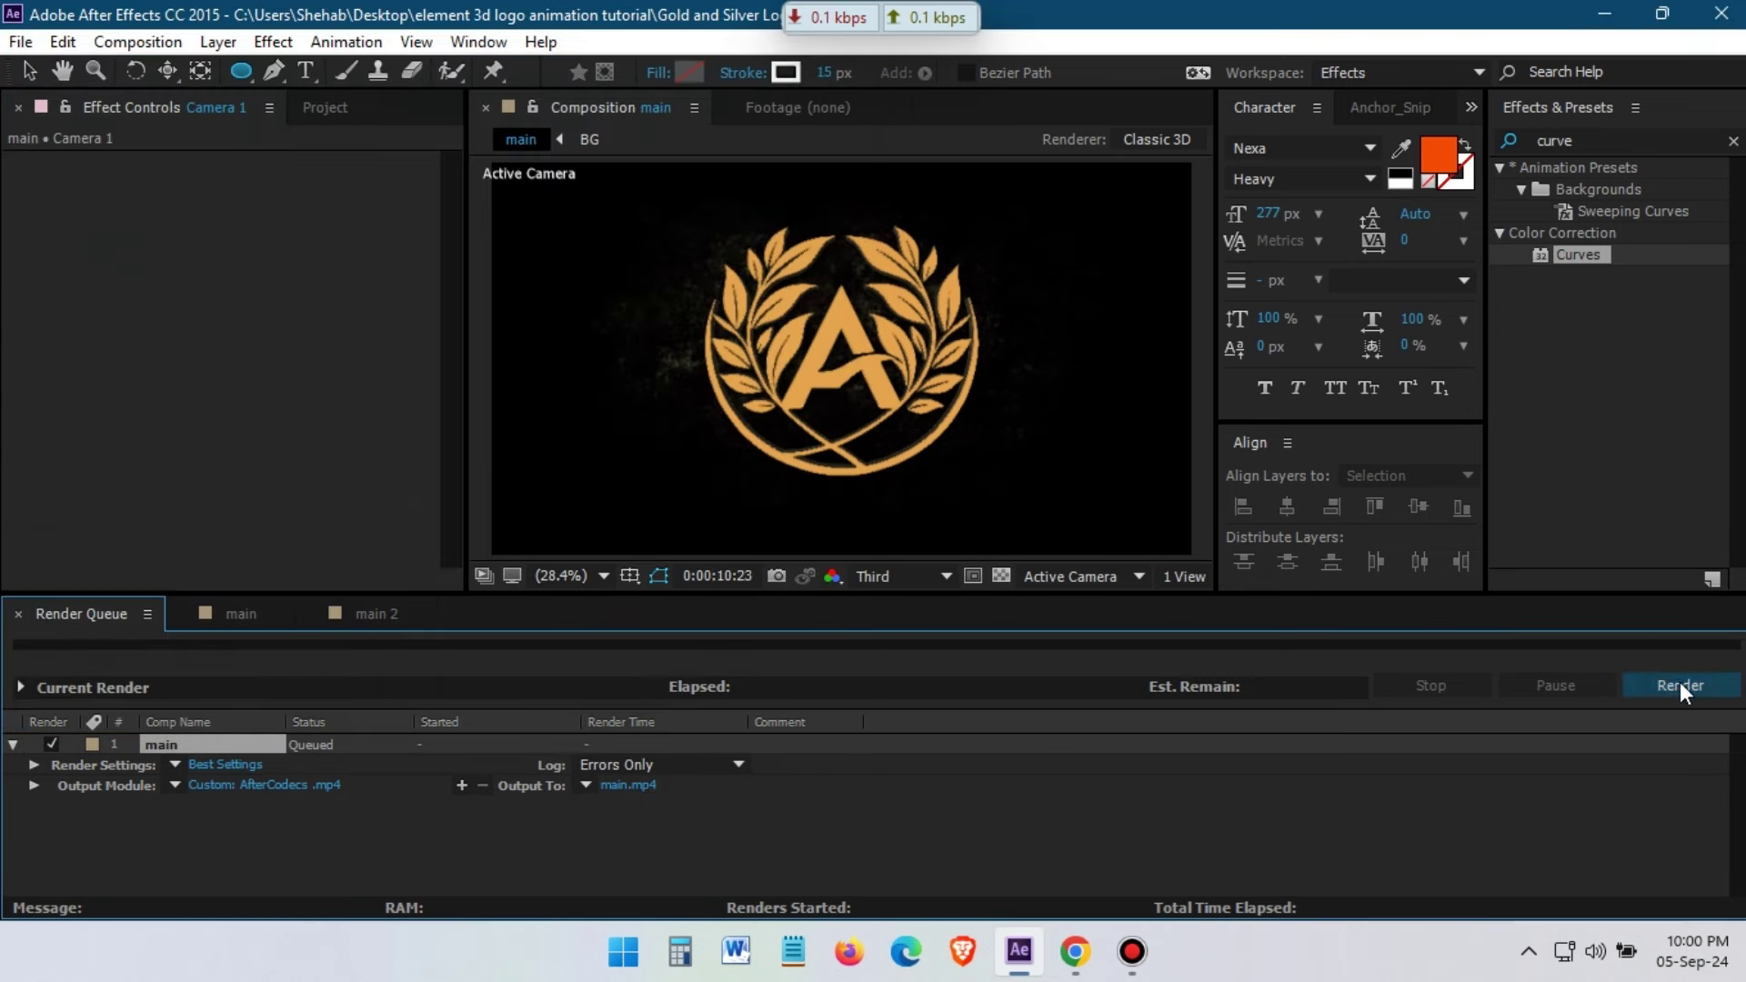